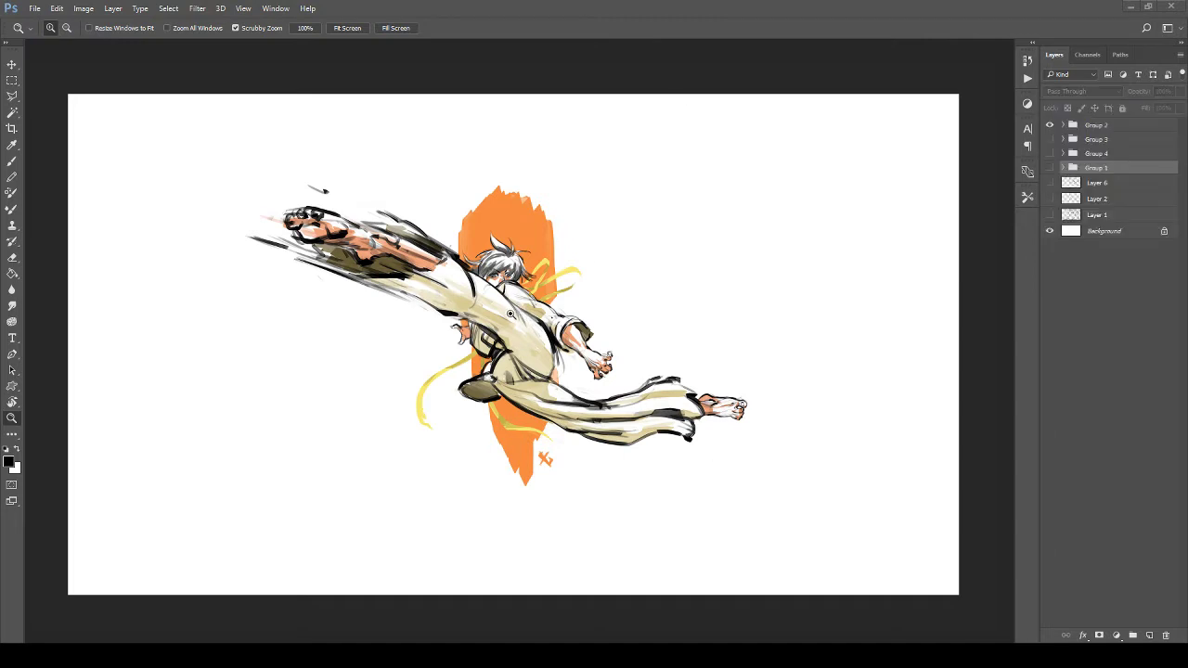
Step: Examine the finished flying-kick illustration and the other open document
mouse_move(511, 314)
left_mouse_down()
mouse_move(499, 323)
mouse_move(514, 334)
left_mouse_up()
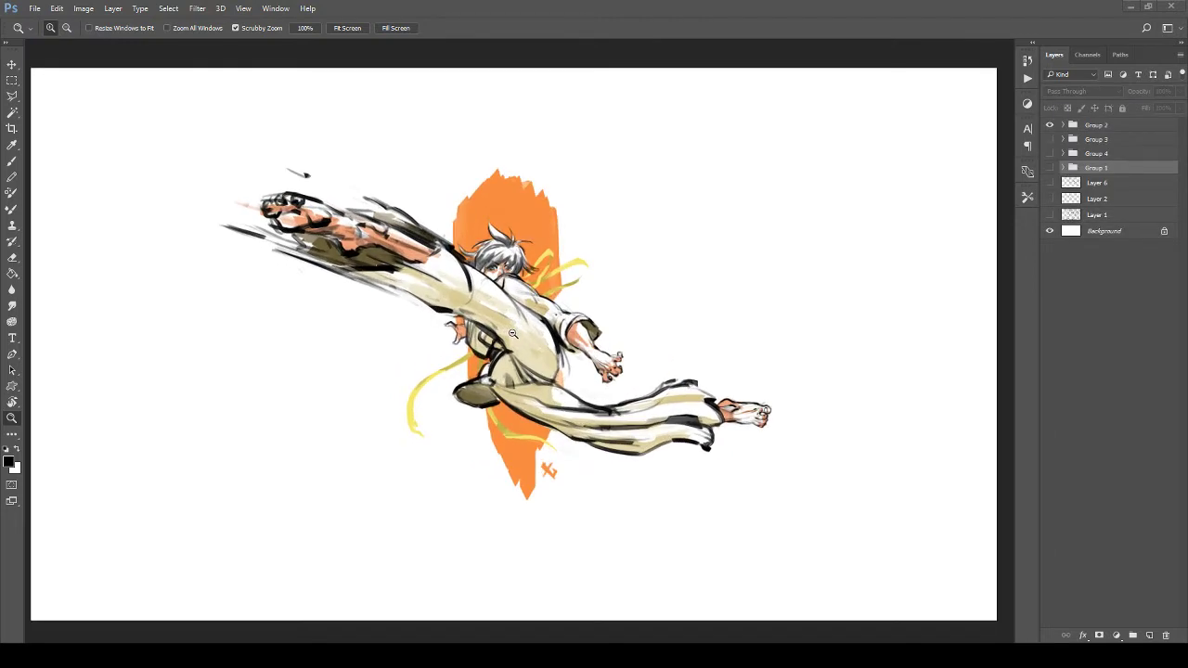
left_click_drag(477, 289, 463, 288)
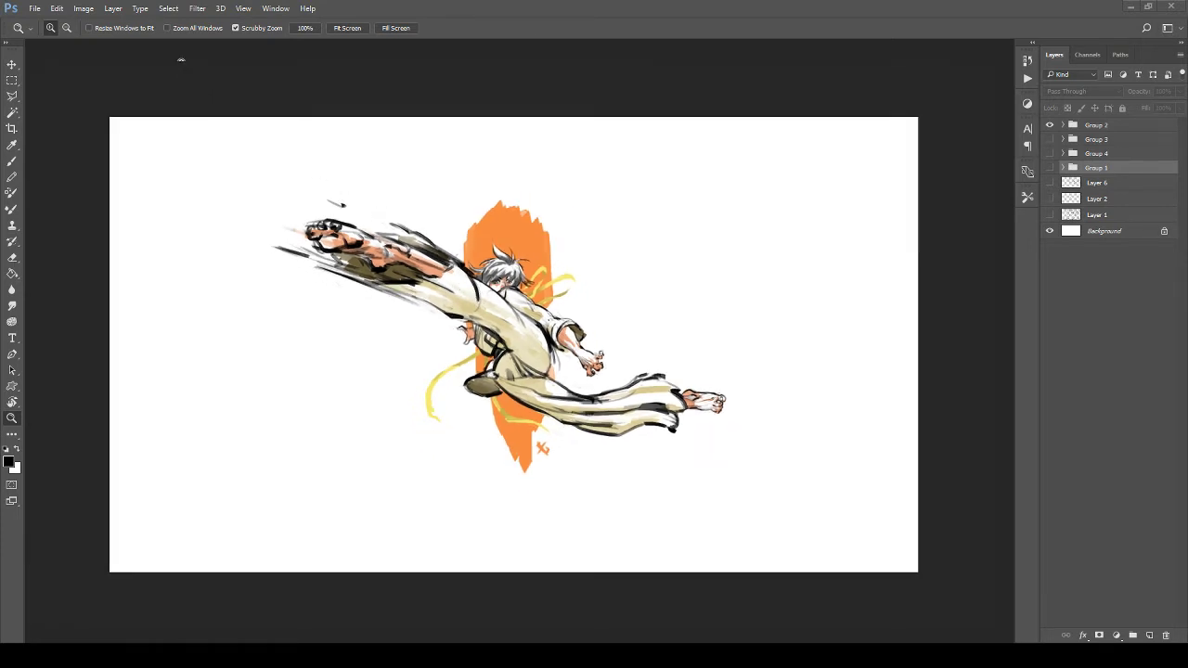
left_click_drag(551, 322, 506, 322)
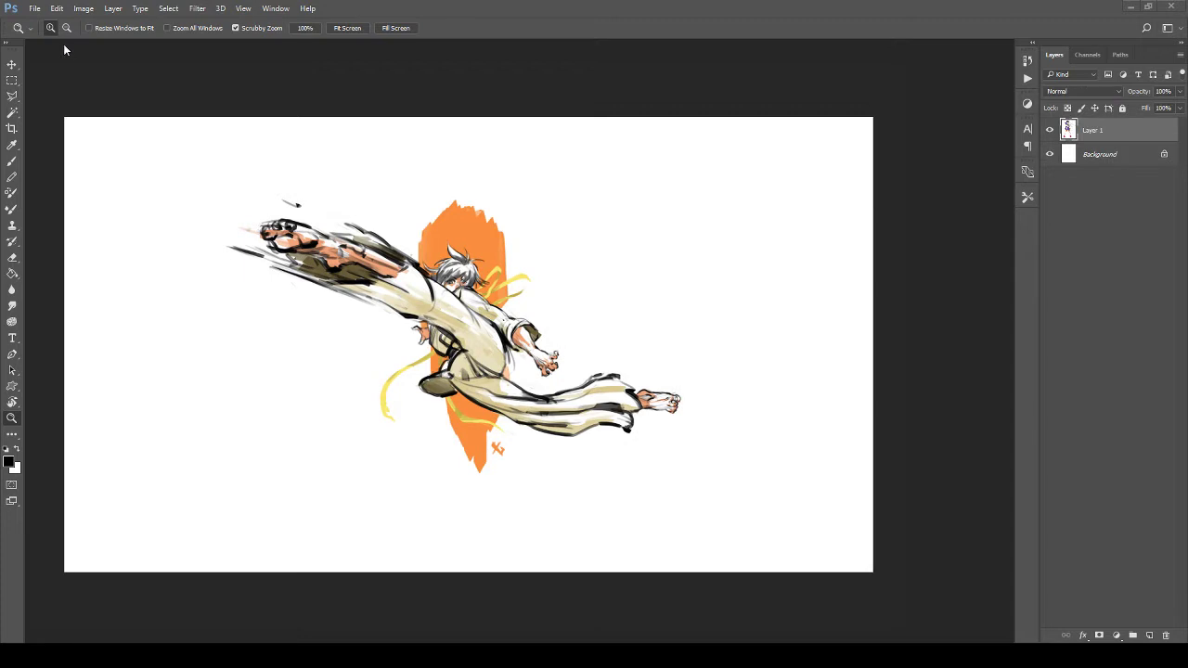
key("ctrl+Tab")
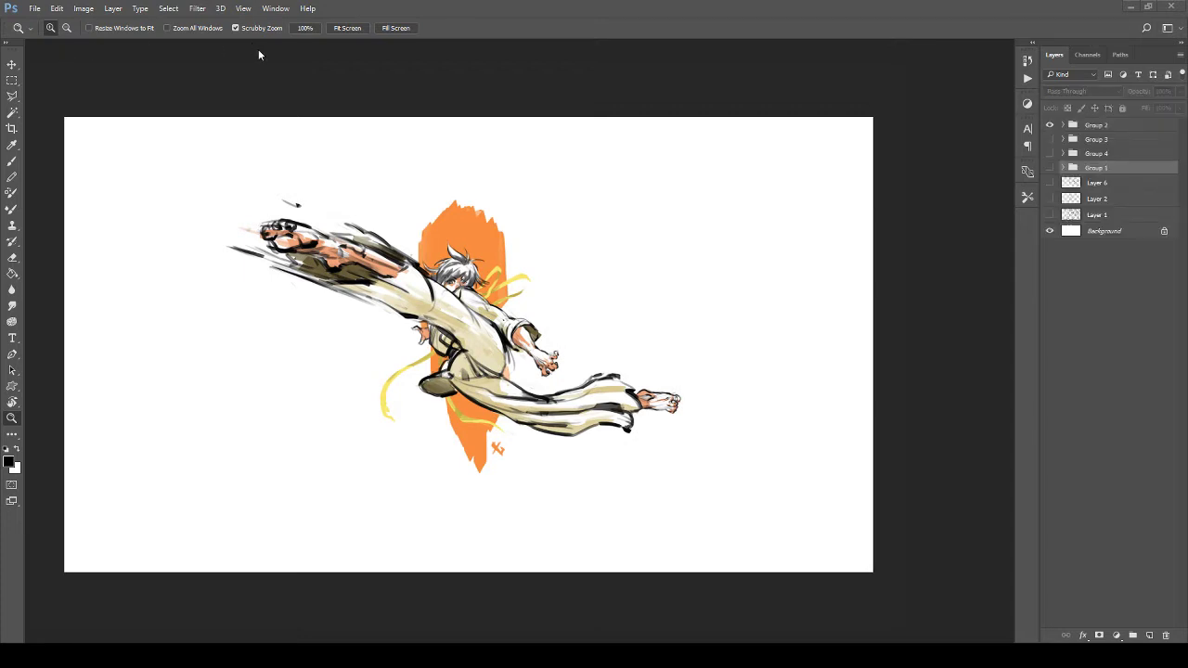
scroll(452, 344, "right", 2)
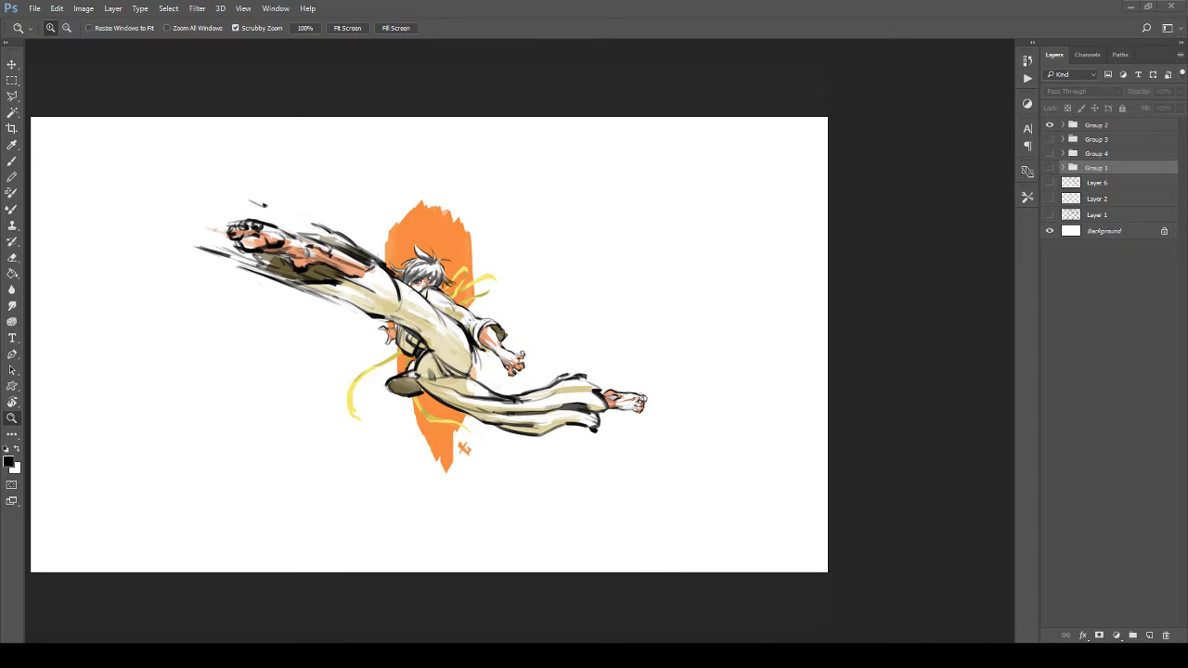
left_click_drag(329, 347, 321, 375)
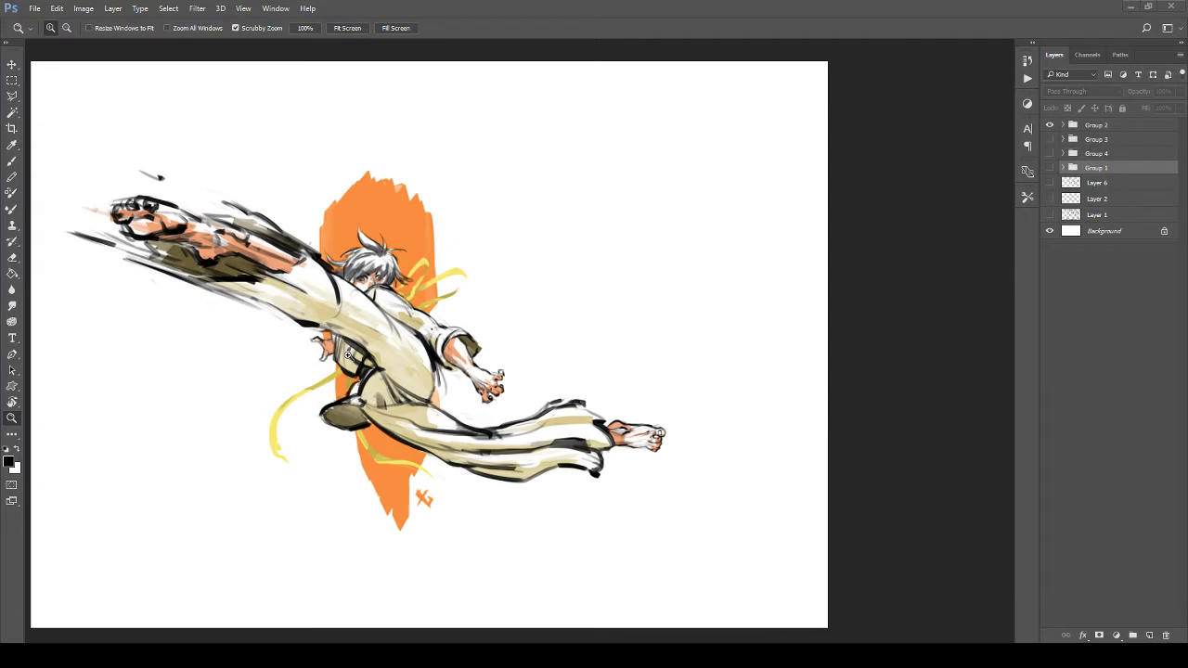
left_click_drag(524, 303, 501, 308)
left_click_drag(511, 346, 567, 361)
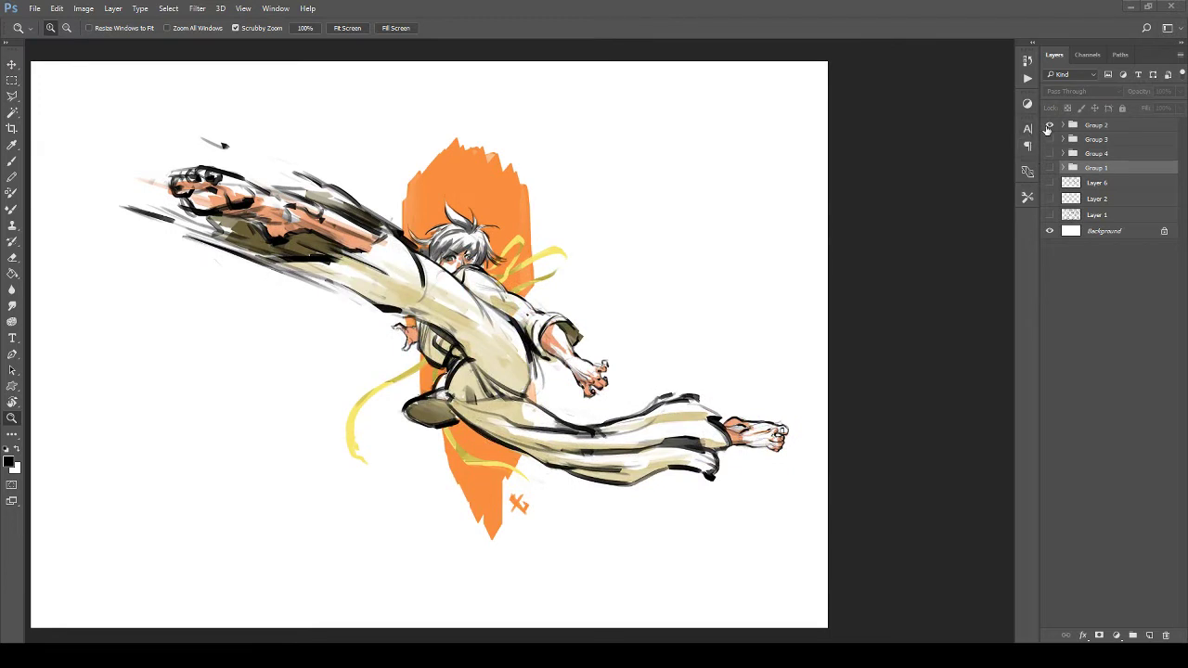
Step: Hide the Group 2 illustration and add a new empty layer above it
left_click(1051, 125)
left_click(1101, 124)
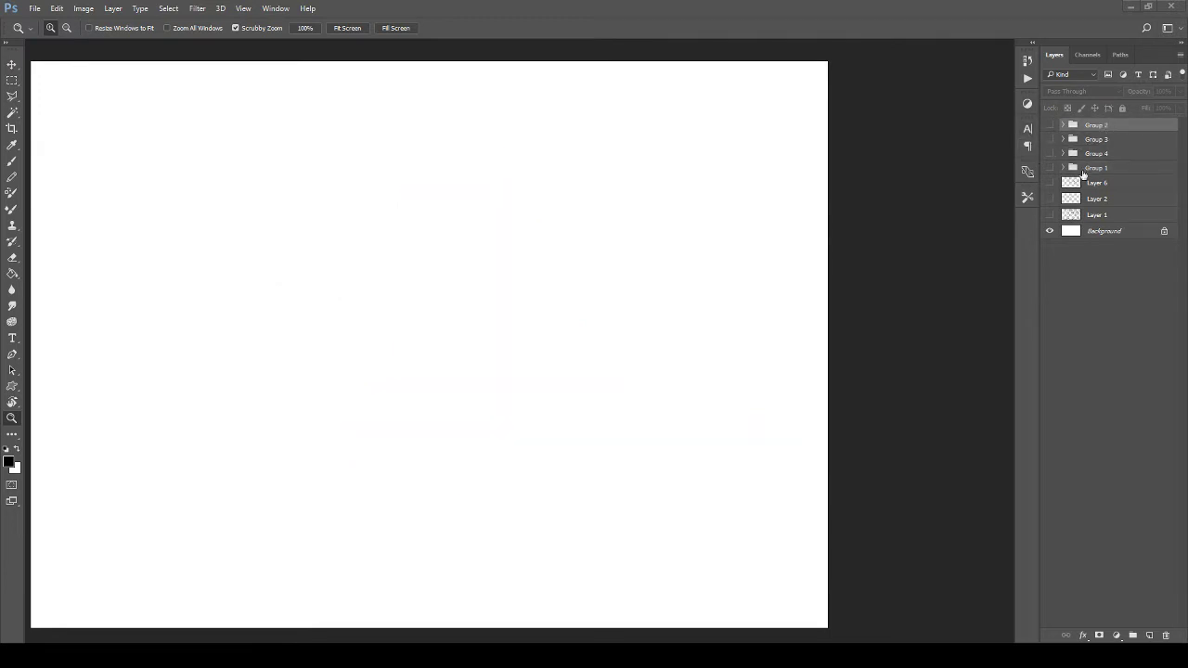
left_click(1151, 636)
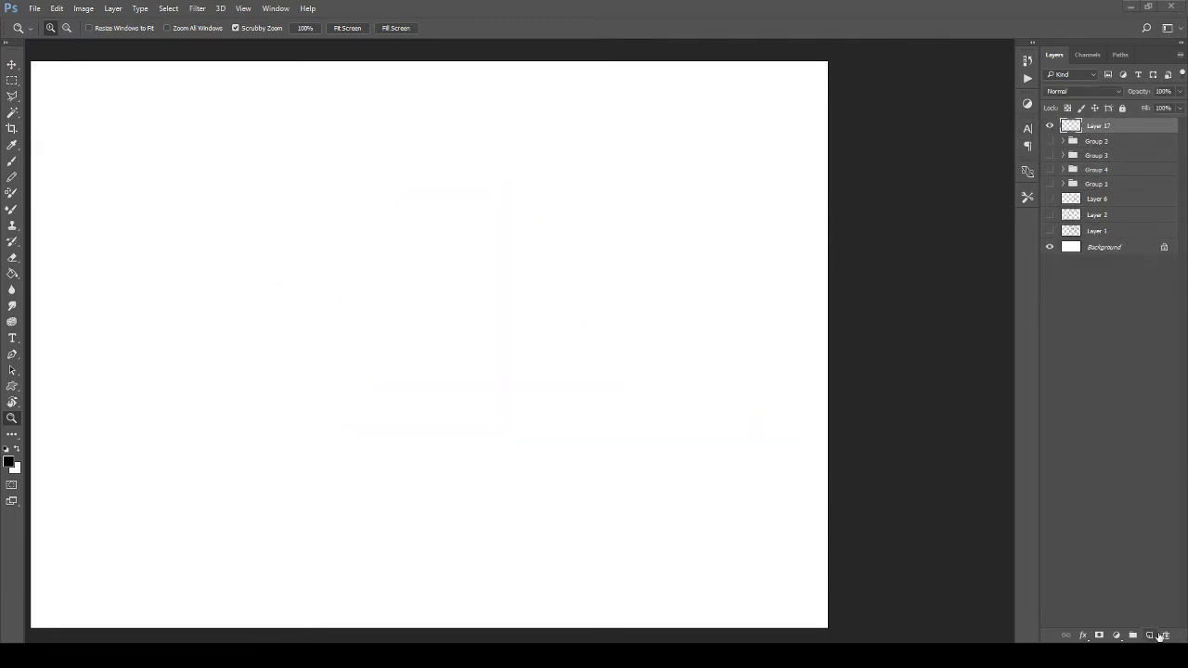
key("b")
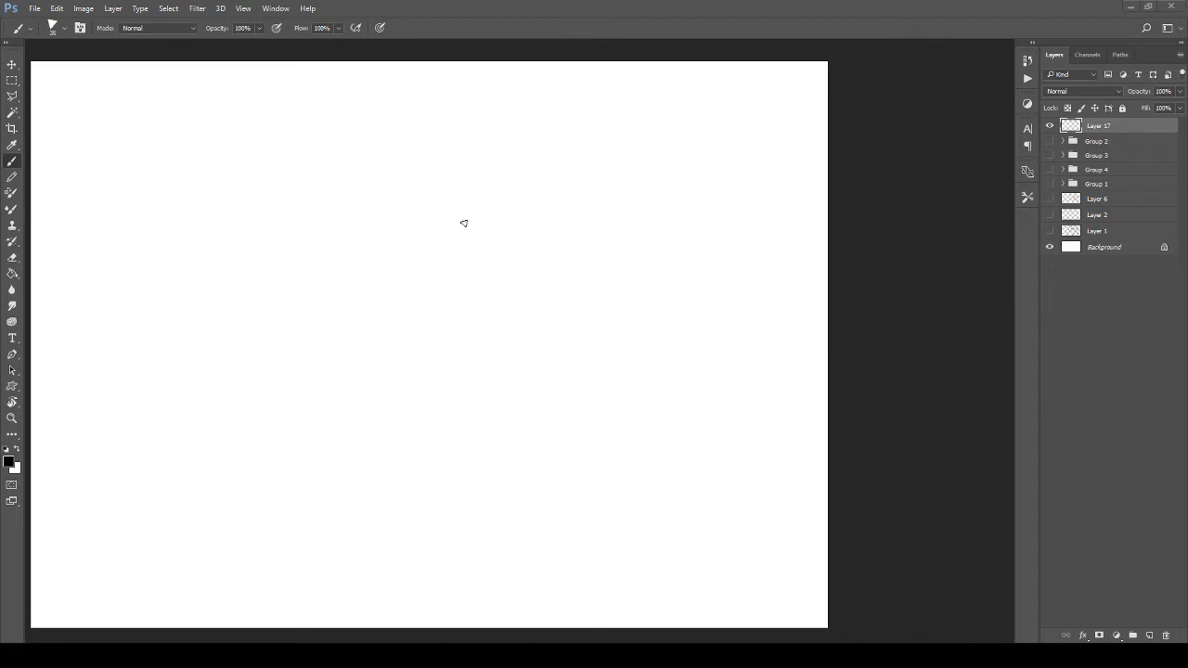
mouse_move(429, 193)
left_mouse_down()
mouse_move(426, 247)
mouse_move(411, 215)
mouse_move(440, 253)
mouse_move(416, 230)
mouse_move(447, 277)
mouse_move(464, 281)
mouse_move(528, 231)
mouse_move(431, 191)
mouse_move(453, 165)
mouse_move(536, 209)
left_mouse_up()
left_click_drag(501, 153, 527, 240)
mouse_move(436, 225)
left_mouse_down()
mouse_move(435, 263)
mouse_move(464, 286)
left_mouse_up()
mouse_move(438, 264)
left_mouse_down()
mouse_move(484, 285)
mouse_move(506, 242)
left_mouse_up()
mouse_move(447, 296)
left_mouse_down()
mouse_move(473, 276)
mouse_move(505, 242)
mouse_move(543, 244)
mouse_move(475, 289)
mouse_move(433, 259)
mouse_move(407, 262)
mouse_move(504, 269)
mouse_move(509, 242)
mouse_move(508, 295)
mouse_move(520, 294)
mouse_move(522, 265)
mouse_move(538, 291)
mouse_move(526, 306)
mouse_move(535, 276)
left_mouse_up()
key("e")
key("]")
key("]")
key("]")
key("]")
key("]")
key("]")
key("]")
key("]")
key("]")
key("]")
key("]")
key("]")
key("]")
key("]")
key("]")
key("]")
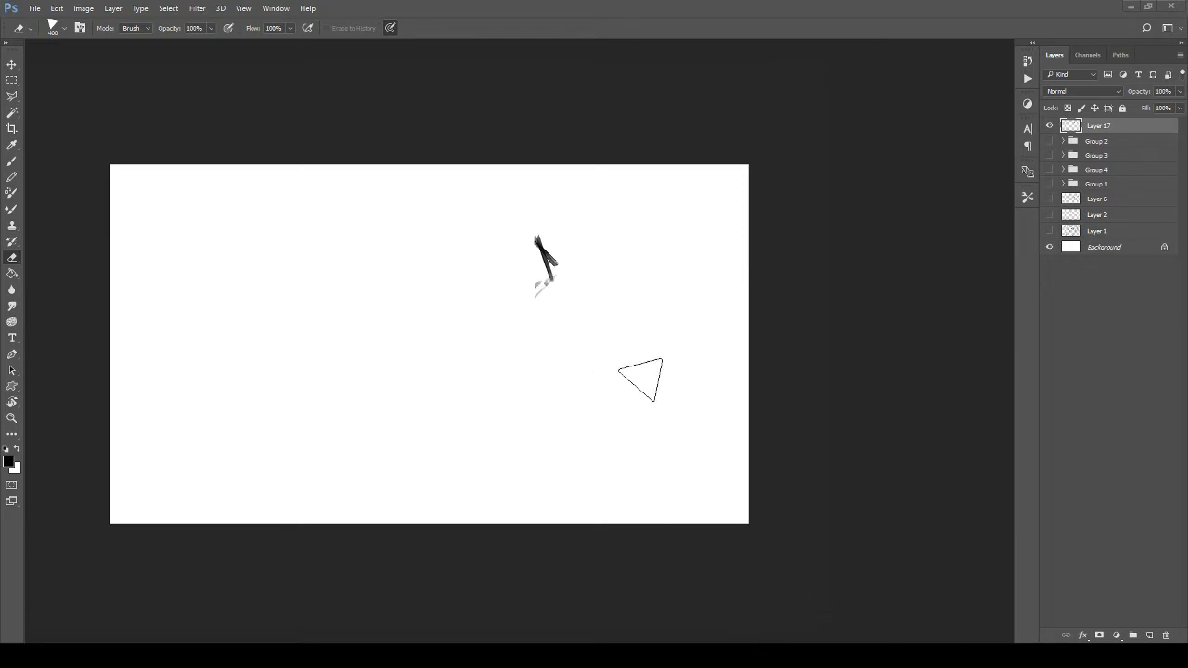
key("[")
key("[")
key("[")
key("[")
mouse_move(546, 284)
left_mouse_down()
mouse_move(548, 296)
mouse_move(530, 239)
left_mouse_up()
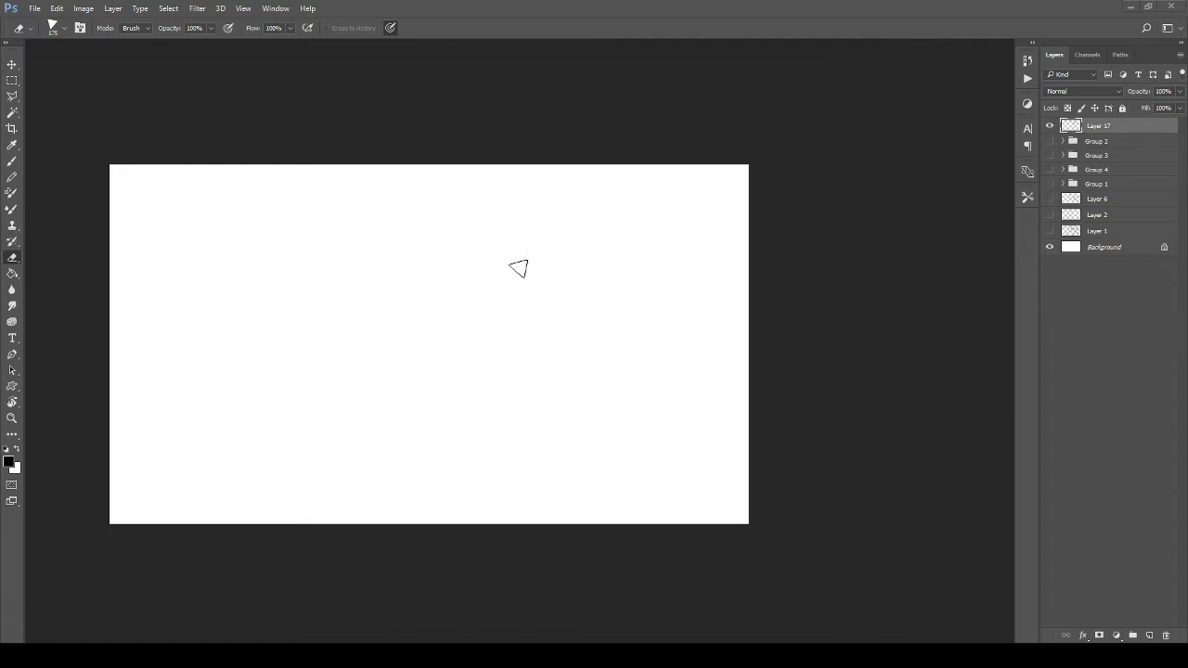
key("bracketleft")
key("bracketleft")
key("bracketleft")
Step: Sketch the figure's slanted shoulder line, ribcage curves, pelvis and first thigh curves with the brush
key("z")
left_click(464, 263)
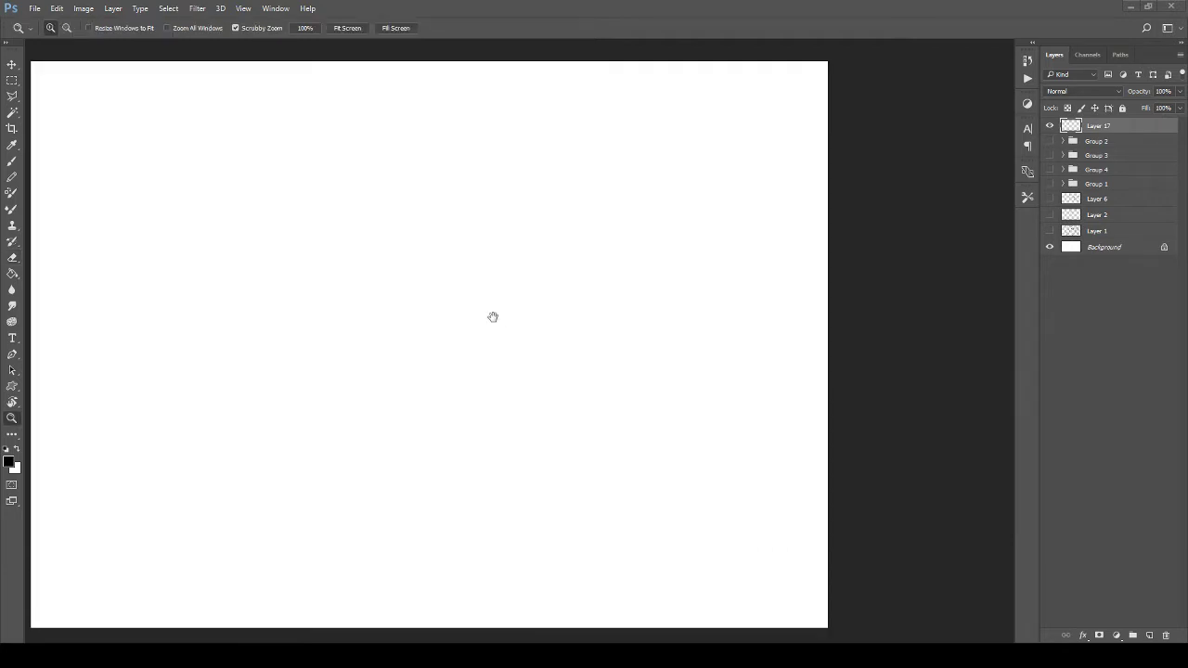
key("b")
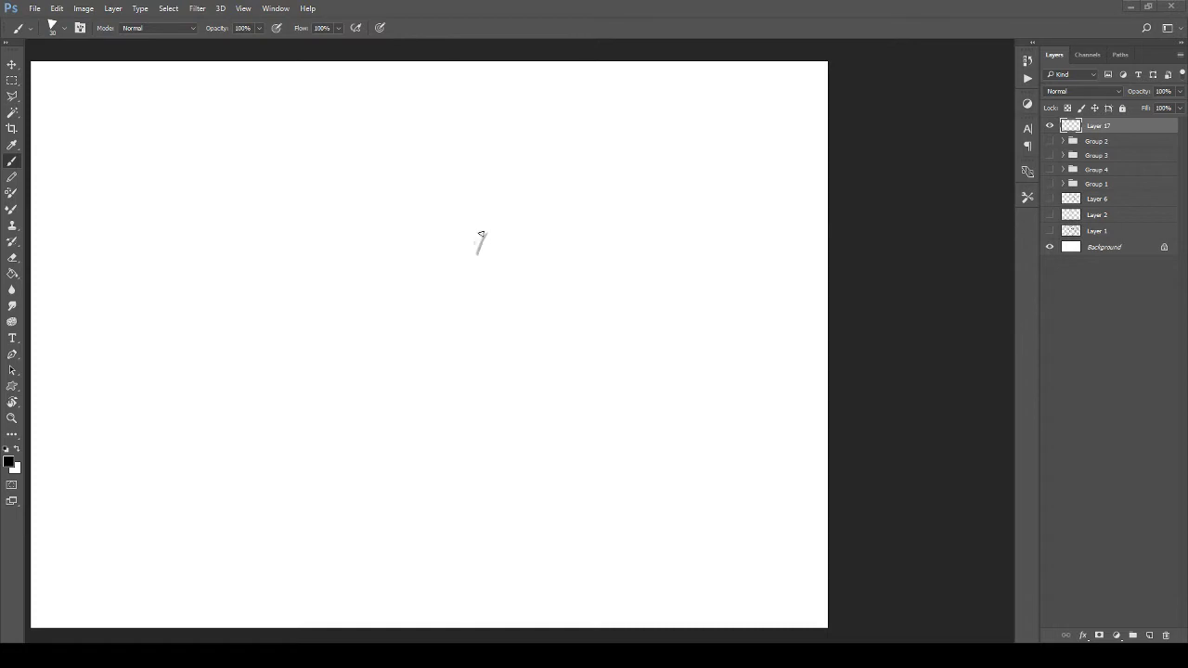
left_click_drag(482, 235, 527, 226)
mouse_move(378, 286)
left_mouse_down()
mouse_move(394, 330)
mouse_move(340, 293)
mouse_move(451, 217)
mouse_move(360, 269)
left_mouse_up()
mouse_move(451, 245)
left_mouse_down()
mouse_move(429, 239)
mouse_move(452, 245)
left_mouse_up()
mouse_move(428, 260)
left_mouse_down()
mouse_move(536, 224)
mouse_move(536, 213)
mouse_move(575, 264)
left_mouse_up()
left_click_drag(511, 243, 477, 345)
left_click_drag(432, 260, 448, 349)
mouse_move(466, 366)
left_mouse_down()
mouse_move(467, 391)
mouse_move(412, 432)
left_mouse_up()
left_click_drag(395, 417, 359, 462)
left_click_drag(398, 362, 411, 474)
mouse_move(388, 456)
left_mouse_down()
mouse_move(380, 507)
mouse_move(516, 390)
left_mouse_up()
mouse_move(410, 478)
left_mouse_down()
mouse_move(517, 400)
mouse_move(545, 442)
left_mouse_up()
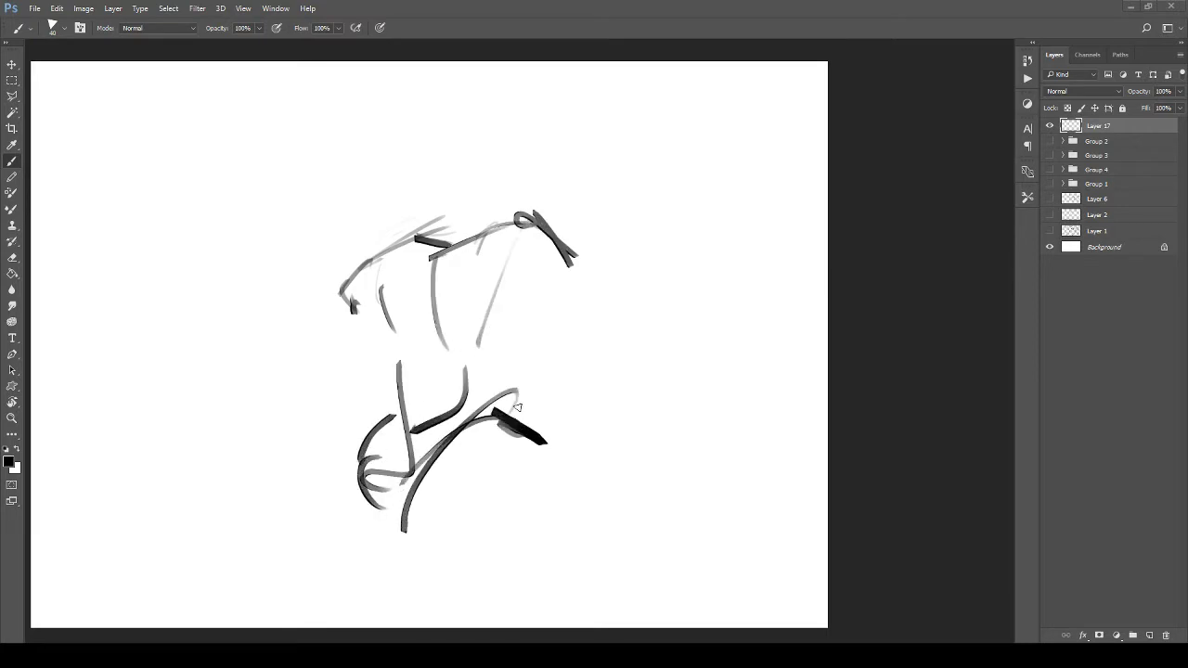
Step: Build up the waist and hips with darker curves and draw the torso's side and a long shoulder line
mouse_move(509, 390)
left_mouse_down()
mouse_move(548, 419)
mouse_move(356, 455)
left_mouse_up()
left_click_drag(409, 381, 343, 479)
left_click_drag(388, 398, 475, 389)
mouse_move(390, 384)
left_mouse_down()
mouse_move(440, 352)
mouse_move(527, 362)
left_mouse_up()
left_click_drag(397, 358, 552, 390)
mouse_move(501, 366)
left_mouse_down()
mouse_move(538, 405)
mouse_move(548, 312)
left_mouse_up()
left_click_drag(352, 297, 367, 377)
mouse_move(373, 343)
left_mouse_down()
mouse_move(380, 383)
mouse_move(354, 430)
left_mouse_up()
left_click_drag(380, 384, 369, 436)
left_click_drag(305, 330, 546, 226)
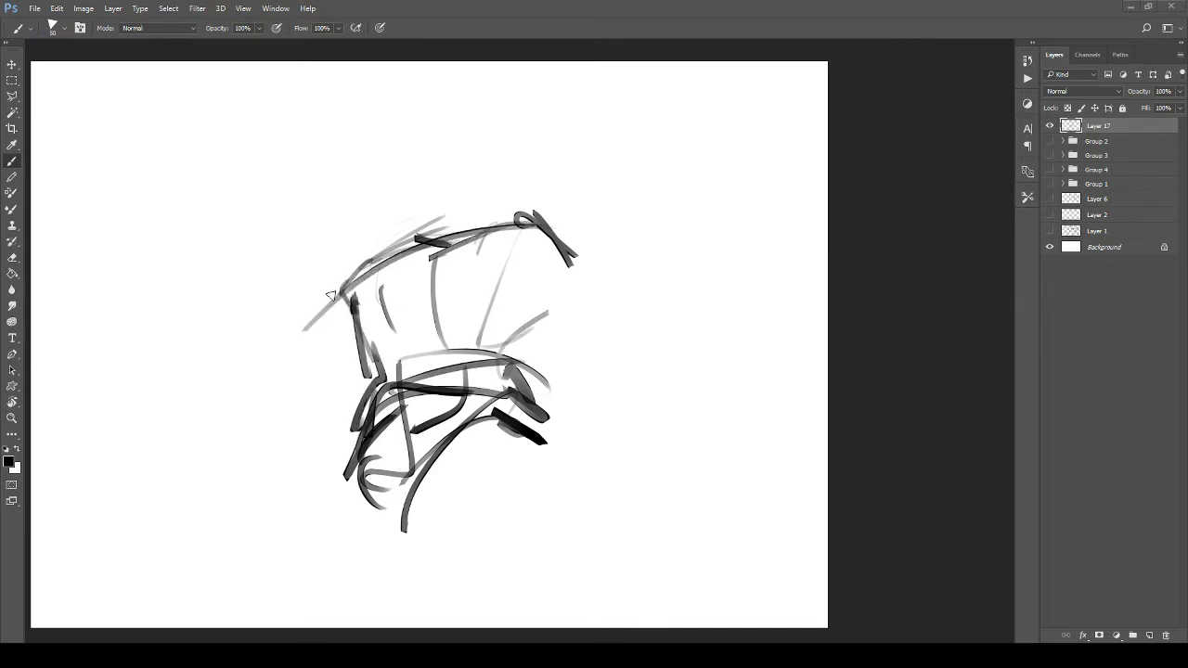
Step: Reinforce the shoulder line and rough in the neck and a simple head with a brow line
left_click_drag(341, 292, 503, 228)
left_click_drag(401, 238, 424, 143)
left_click_drag(423, 146, 484, 143)
left_click_drag(414, 174, 488, 169)
left_click_drag(403, 180, 482, 205)
Step: Scale the torso sketch down to about 50% and move it lower on the canvas
mouse_move(493, 384)
left_mouse_down()
mouse_move(467, 308)
mouse_move(350, 301)
left_mouse_up()
key("ctrl+plus")
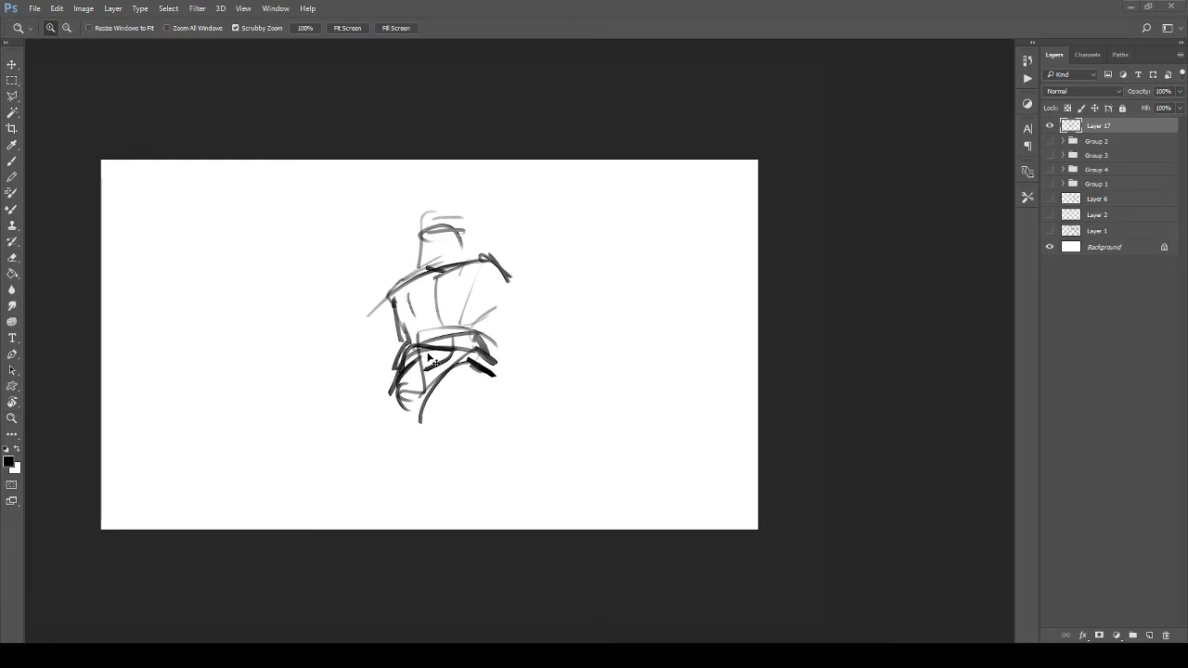
key("ctrl+t")
mouse_move(363, 422)
left_mouse_down()
mouse_move(451, 326)
mouse_move(441, 318)
left_mouse_up()
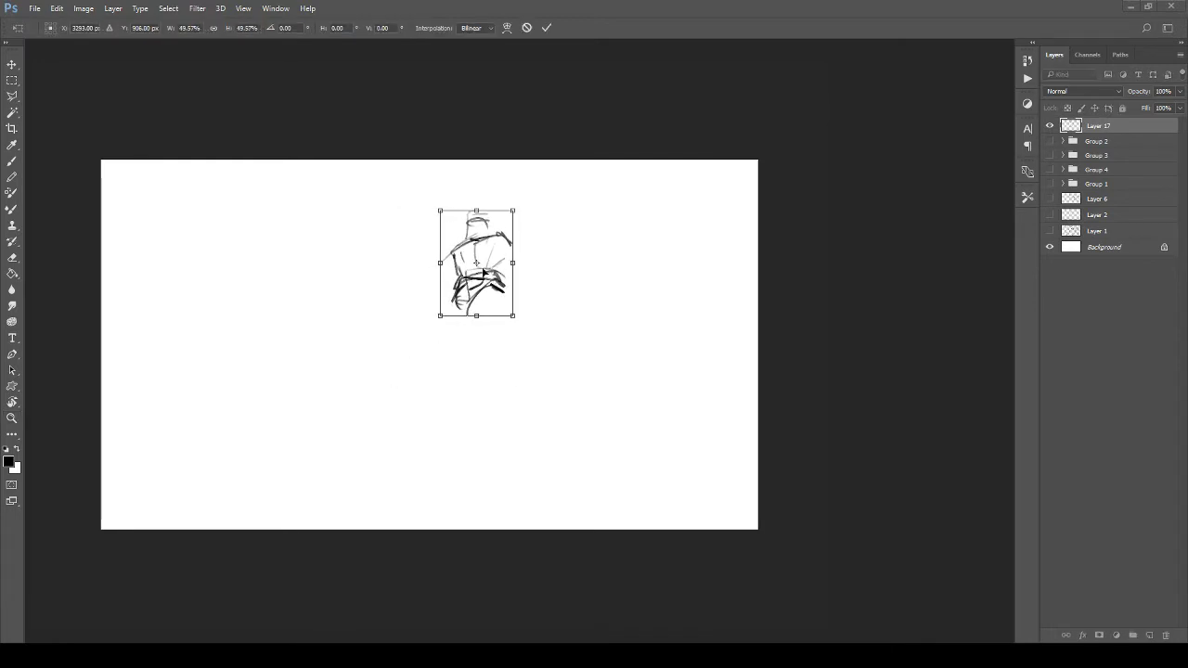
key("Return")
key("v")
mouse_move(465, 259)
left_mouse_down()
mouse_move(389, 328)
mouse_move(457, 371)
mouse_move(422, 319)
mouse_move(502, 383)
left_mouse_up()
Step: Thicken the torso's side contour, arc the rear shoulder, and sketch the outstretched front arm with a sweeping curve above it
key("z")
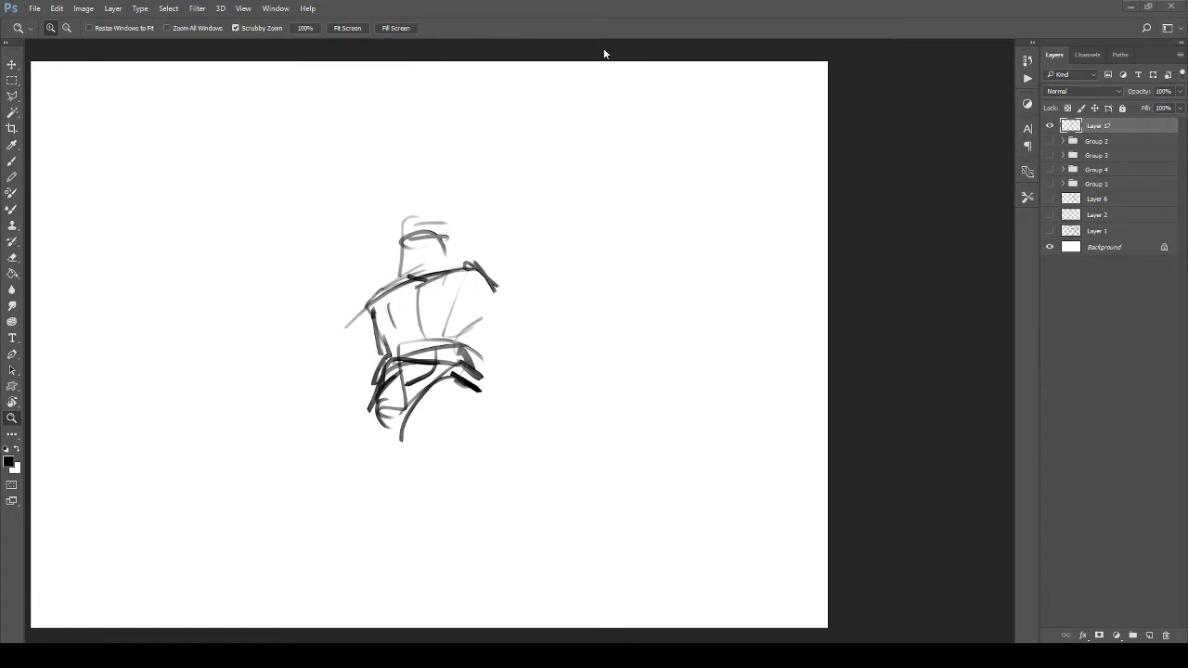
left_click_drag(481, 391, 538, 388)
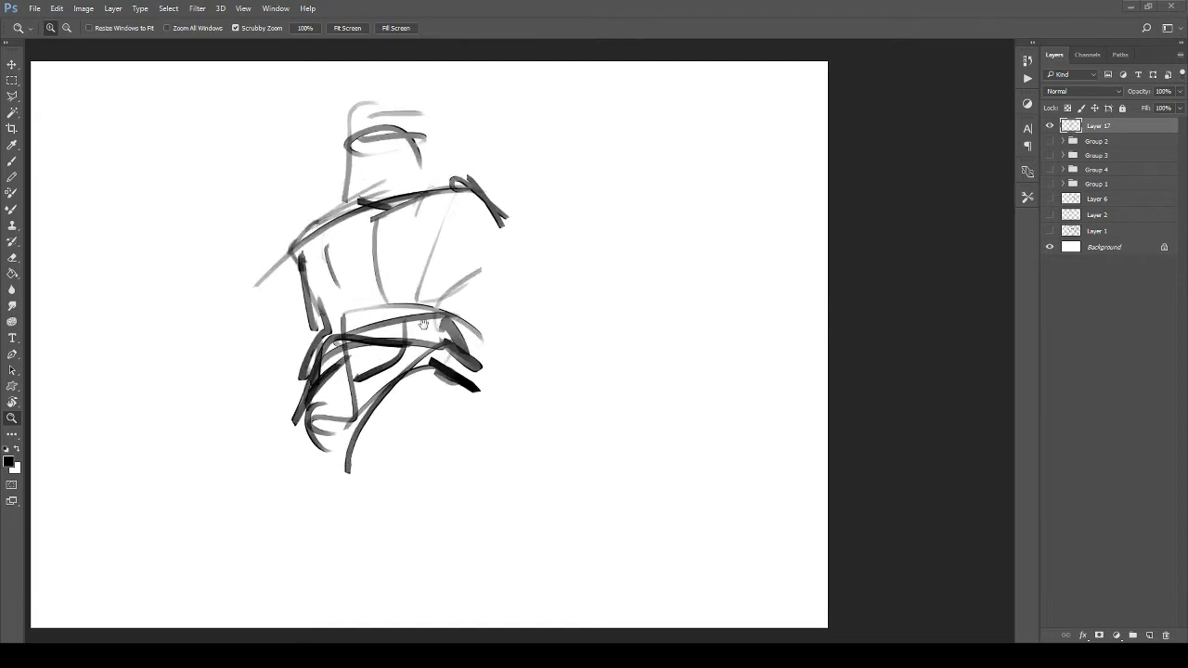
key("b")
mouse_move(316, 223)
left_mouse_down()
mouse_move(367, 319)
mouse_move(299, 383)
left_mouse_up()
left_click_drag(386, 182, 243, 291)
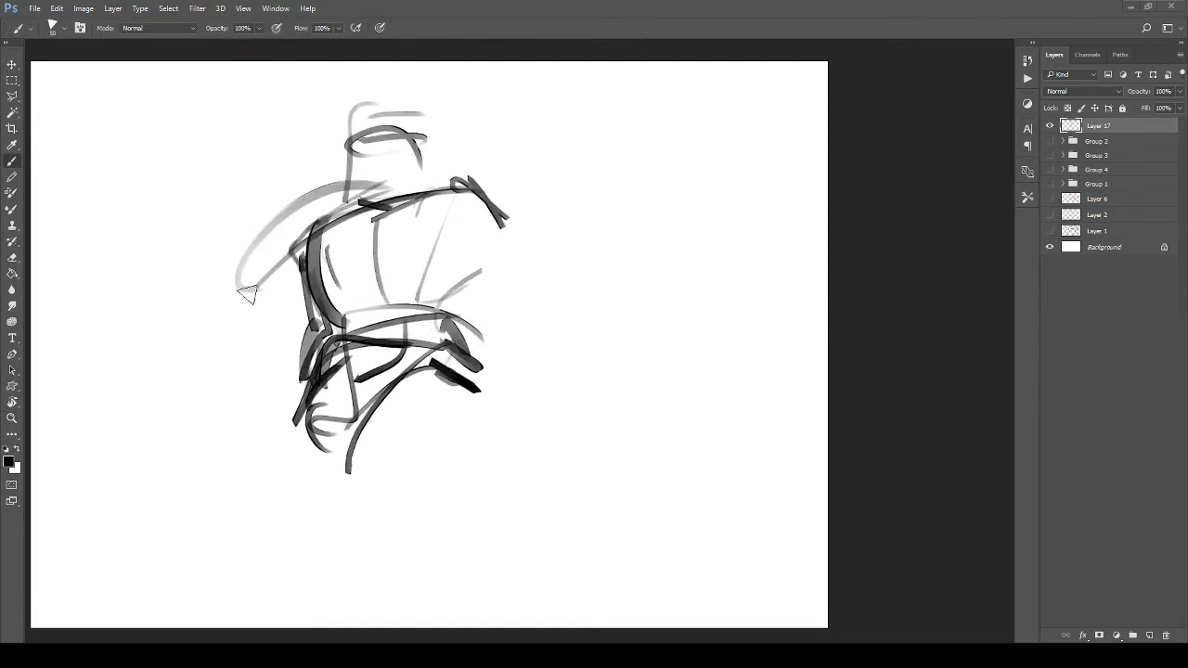
left_click_drag(343, 243, 645, 218)
left_click_drag(512, 167, 761, 251)
mouse_move(632, 272)
left_mouse_down()
mouse_move(538, 263)
mouse_move(559, 313)
left_mouse_up()
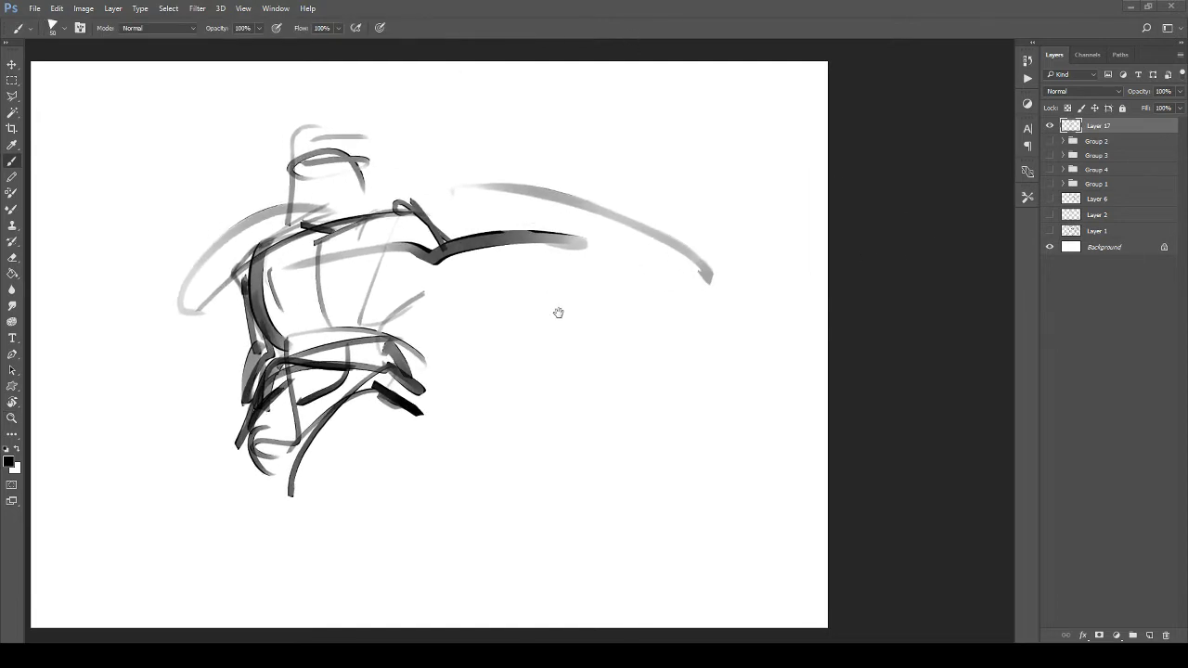
Step: Sketch the rear arm and rounded fist behind the figure, with a line crossing the chest
mouse_move(243, 213)
left_mouse_down()
mouse_move(280, 220)
mouse_move(243, 211)
left_mouse_up()
mouse_move(212, 155)
left_mouse_down()
mouse_move(144, 228)
mouse_move(168, 247)
left_mouse_up()
mouse_move(230, 258)
left_mouse_down()
mouse_move(193, 236)
mouse_move(267, 255)
left_mouse_up()
left_click_drag(189, 198, 447, 297)
Step: Rough in the front thigh and knee below the hips with curved strokes
left_click_drag(278, 365, 307, 437)
mouse_move(323, 427)
left_mouse_down()
mouse_move(395, 501)
mouse_move(393, 407)
left_mouse_up()
left_click_drag(406, 396, 453, 404)
left_click_drag(446, 382, 514, 388)
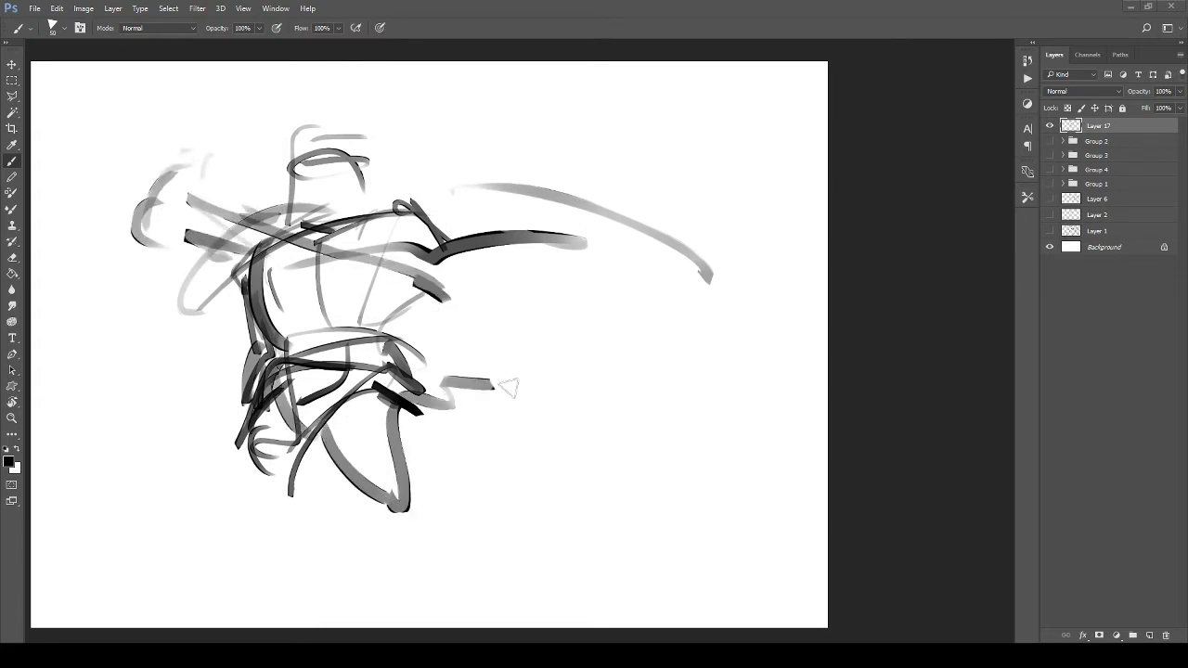
mouse_move(451, 357)
left_mouse_down()
mouse_move(503, 487)
mouse_move(420, 494)
left_mouse_up()
mouse_move(449, 499)
left_mouse_down()
mouse_move(312, 499)
mouse_move(562, 392)
mouse_move(505, 339)
left_mouse_up()
Step: Sketch the folded lower leg and foot, adding a large arc around the front knee
mouse_move(464, 357)
left_mouse_down()
mouse_move(570, 323)
mouse_move(620, 466)
left_mouse_up()
left_click_drag(445, 464, 330, 492)
mouse_move(316, 464)
left_mouse_down()
mouse_move(492, 578)
mouse_move(525, 552)
left_mouse_up()
left_click_drag(487, 518, 543, 529)
left_click_drag(502, 479, 555, 501)
mouse_move(513, 502)
left_mouse_down()
mouse_move(583, 466)
mouse_move(542, 449)
left_mouse_up()
Step: Darken the shoulders, chest and side of the torso down to the hip
key("z")
mouse_move(424, 353)
left_mouse_down()
mouse_move(366, 324)
mouse_move(392, 340)
left_mouse_up()
key("b")
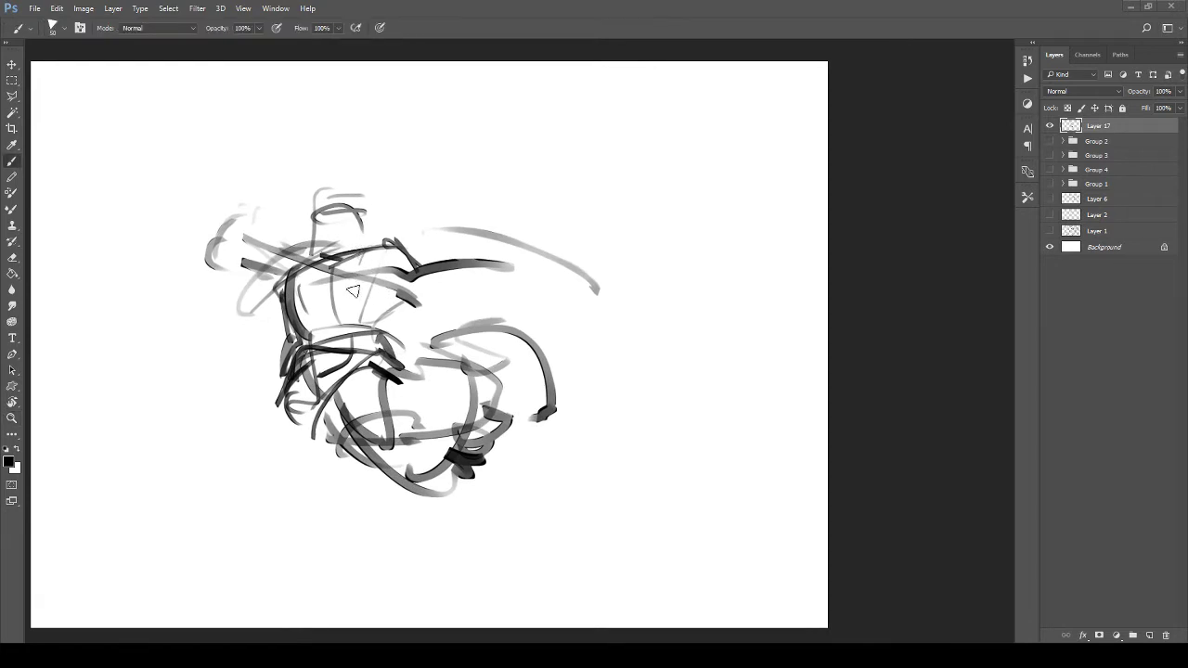
mouse_move(331, 253)
left_mouse_down()
mouse_move(383, 243)
mouse_move(435, 279)
left_mouse_up()
mouse_move(355, 240)
left_mouse_down()
mouse_move(385, 293)
mouse_move(369, 329)
left_mouse_up()
mouse_move(290, 268)
left_mouse_down()
mouse_move(266, 323)
mouse_move(312, 378)
mouse_move(385, 328)
mouse_move(373, 363)
left_mouse_up()
left_click_drag(294, 347, 334, 424)
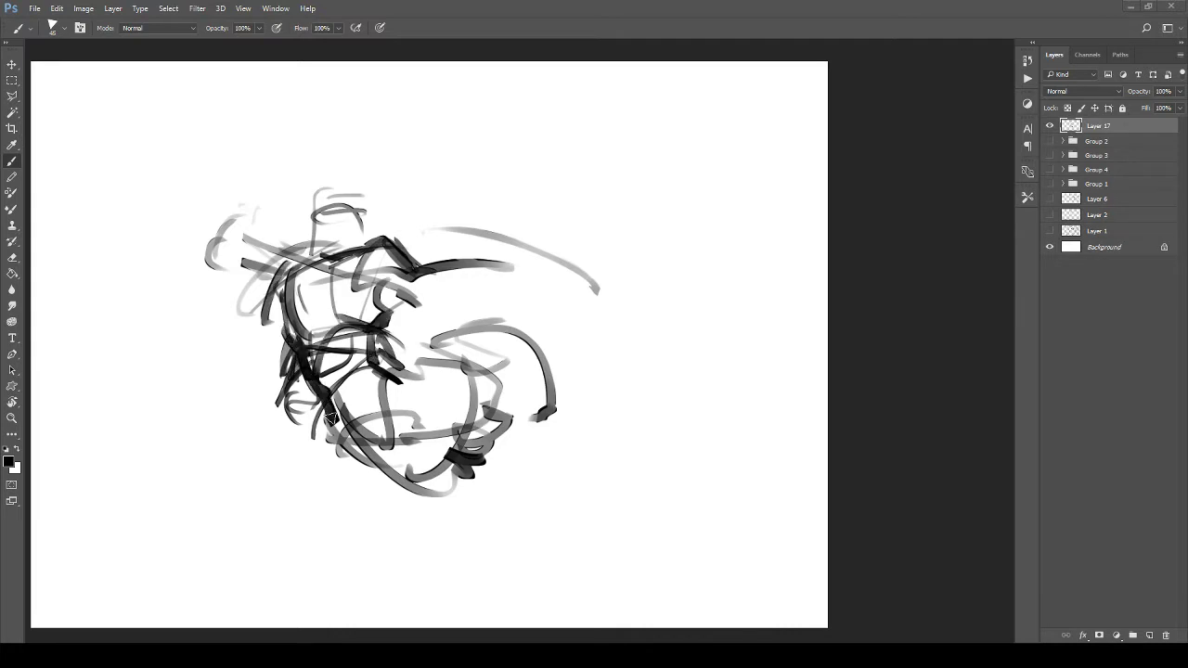
Step: Define the belt line and rounded front thigh, and add the trouser contour below the hips
mouse_move(388, 379)
left_mouse_down()
mouse_move(368, 367)
mouse_move(326, 392)
left_mouse_up()
mouse_move(306, 345)
left_mouse_down()
mouse_move(366, 325)
mouse_move(388, 333)
mouse_move(382, 375)
left_mouse_up()
mouse_move(379, 368)
left_mouse_down()
mouse_move(419, 375)
mouse_move(445, 342)
mouse_move(472, 396)
left_mouse_up()
left_click_drag(459, 385, 446, 417)
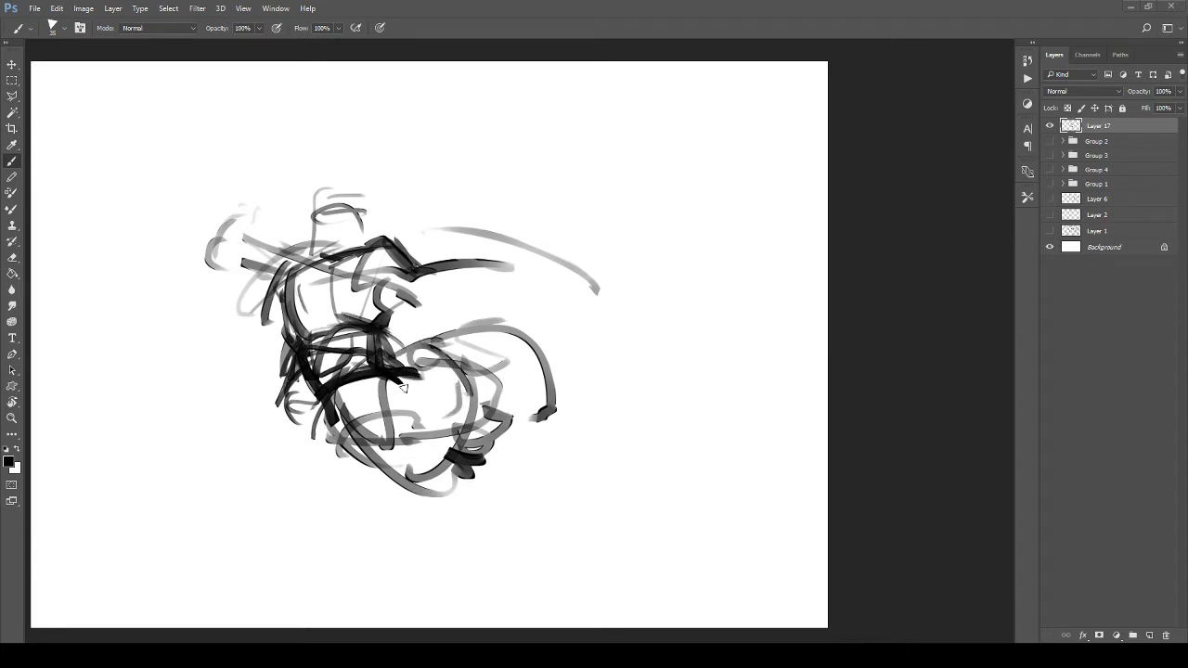
left_click_drag(362, 380, 333, 403)
left_click_drag(382, 360, 453, 342)
left_click_drag(339, 401, 443, 367)
mouse_move(319, 403)
left_mouse_down()
mouse_move(316, 469)
mouse_move(381, 518)
mouse_move(432, 507)
left_mouse_up()
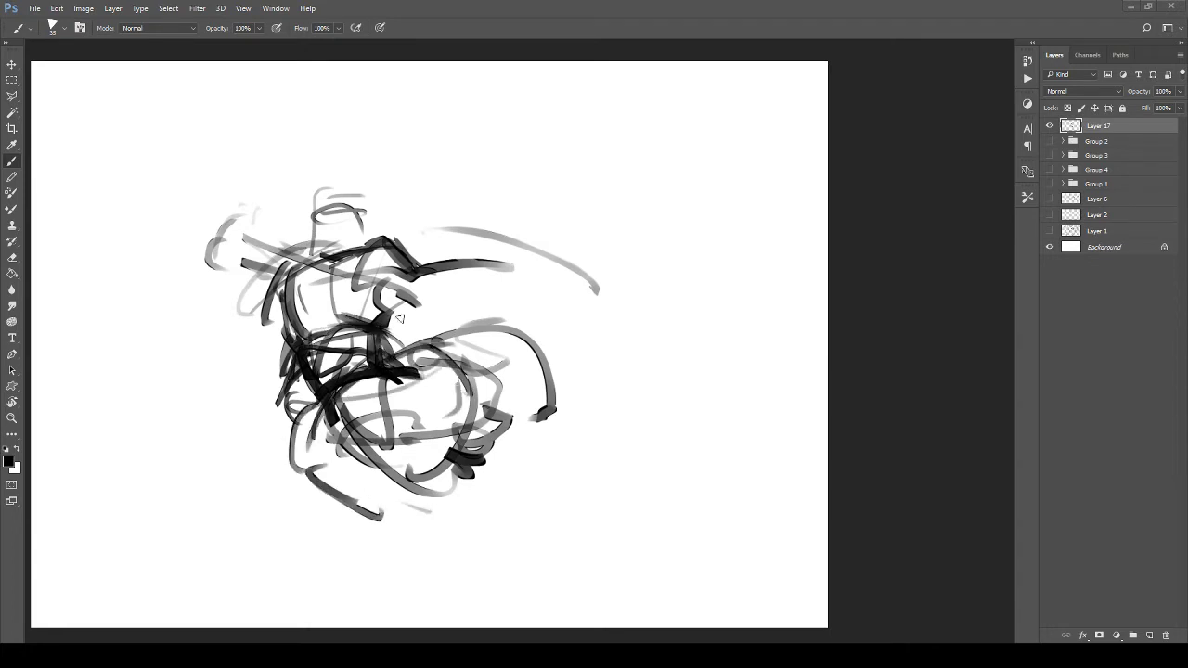
Step: Draw the front arm reaching forward with a dark hand, and layer the second forearm and hand beneath it
left_click_drag(396, 222, 535, 269)
mouse_move(367, 269)
left_mouse_down()
mouse_move(492, 260)
mouse_move(526, 284)
left_mouse_up()
mouse_move(492, 248)
left_mouse_down()
mouse_move(455, 288)
mouse_move(403, 310)
left_mouse_up()
mouse_move(423, 287)
left_mouse_down()
mouse_move(392, 312)
mouse_move(461, 321)
left_mouse_up()
left_click_drag(421, 280, 449, 294)
left_click_drag(480, 240, 391, 310)
mouse_move(399, 307)
left_mouse_down()
mouse_move(379, 324)
mouse_move(436, 323)
mouse_move(381, 325)
mouse_move(413, 331)
left_mouse_up()
Step: Outline the head, jaw and neck with darker strokes
mouse_move(325, 230)
left_mouse_down()
mouse_move(365, 196)
mouse_move(383, 202)
left_mouse_up()
left_click_drag(354, 188, 368, 225)
left_click_drag(321, 177, 305, 249)
mouse_move(309, 244)
left_mouse_down()
mouse_move(337, 251)
mouse_move(334, 266)
left_mouse_up()
left_click_drag(305, 224, 299, 239)
Step: Sketch the bent rear leg extending behind the figure, from hip and knee down to the foot
mouse_move(299, 222)
left_mouse_down()
mouse_move(357, 183)
mouse_move(284, 370)
mouse_move(316, 436)
mouse_move(224, 433)
left_mouse_up()
left_click_drag(278, 353, 151, 414)
left_click_drag(215, 406, 172, 483)
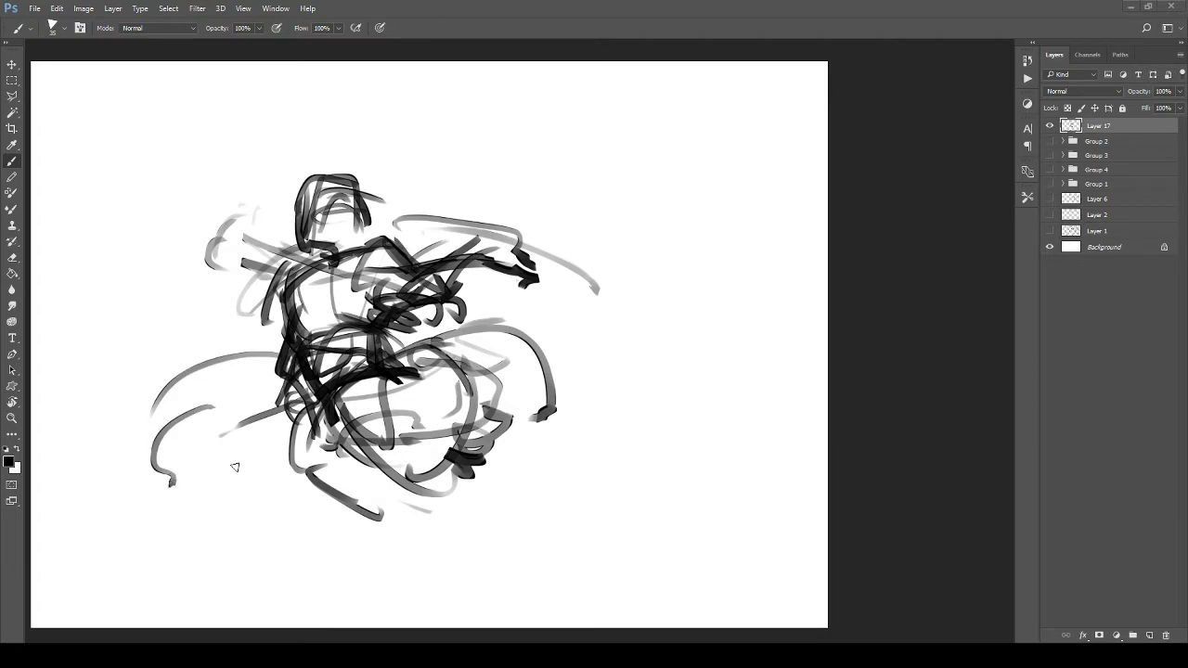
left_click_drag(141, 410, 294, 537)
left_click_drag(258, 505, 334, 553)
mouse_move(193, 470)
left_mouse_down()
mouse_move(270, 519)
mouse_move(347, 541)
left_mouse_up()
mouse_move(172, 436)
left_mouse_down()
mouse_move(232, 418)
mouse_move(355, 564)
left_mouse_up()
Step: Add dark strokes behind the shoulder and at the back of the waist
mouse_move(286, 284)
left_mouse_down()
mouse_move(269, 320)
mouse_move(288, 271)
left_mouse_up()
mouse_move(288, 271)
left_mouse_down()
mouse_move(344, 271)
mouse_move(297, 320)
left_mouse_up()
left_click_drag(239, 351, 302, 343)
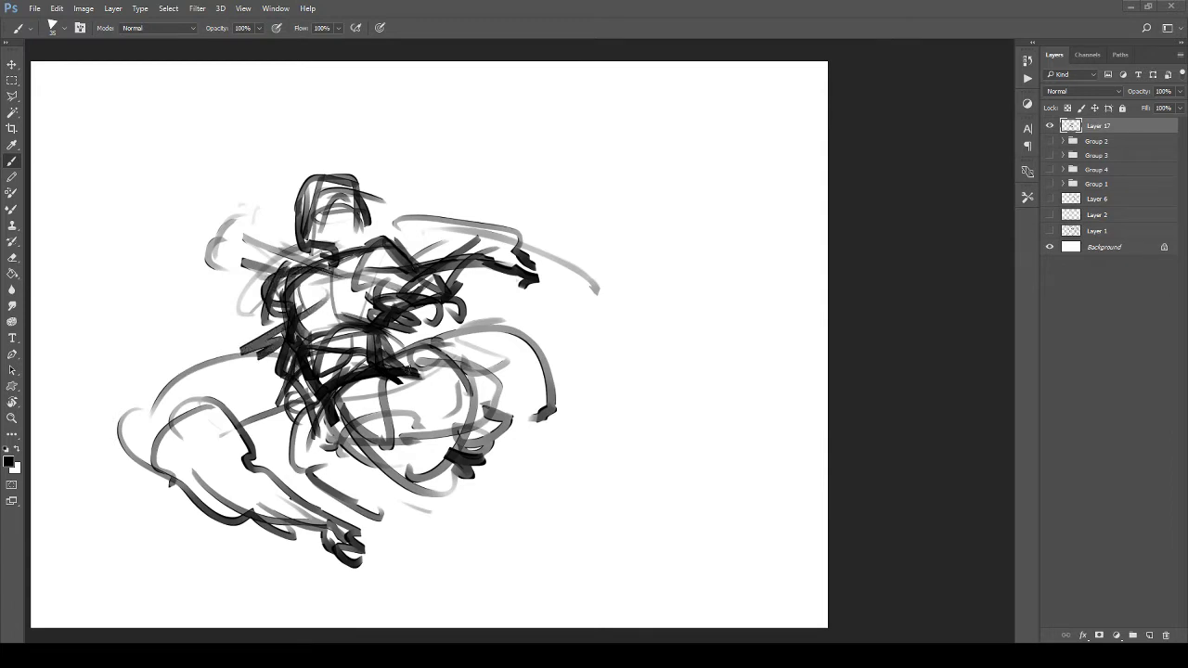
Step: Draw long sweeping lines from the front leg outward and rework the lower-leg contours
left_click_drag(429, 381, 608, 367)
left_click_drag(422, 450, 802, 499)
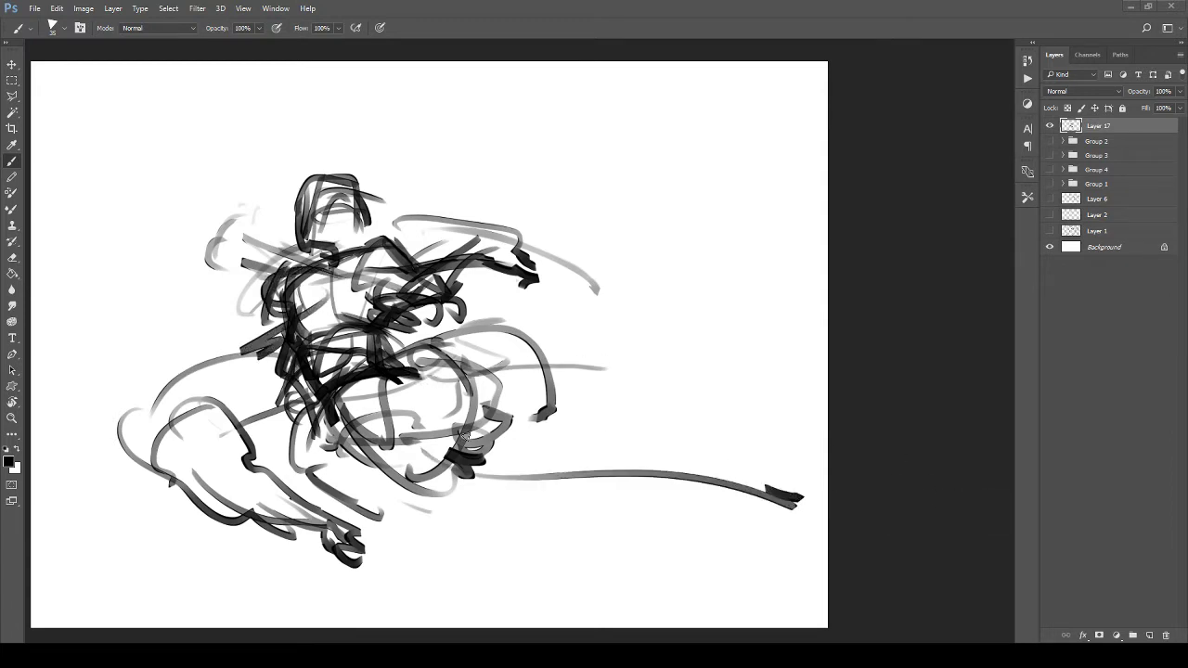
left_click_drag(482, 497, 670, 469)
left_click_drag(410, 386, 537, 465)
mouse_move(320, 418)
left_mouse_down()
mouse_move(448, 516)
mouse_move(534, 486)
left_mouse_up()
mouse_move(466, 447)
left_mouse_down()
mouse_move(524, 502)
mouse_move(665, 461)
left_mouse_up()
left_click_drag(537, 433, 731, 490)
Step: Hide the first pose sketch's layer and add a new empty layer above it
key("z")
mouse_move(578, 350)
left_mouse_down()
mouse_move(501, 340)
mouse_move(574, 330)
left_mouse_up()
left_click(1049, 125)
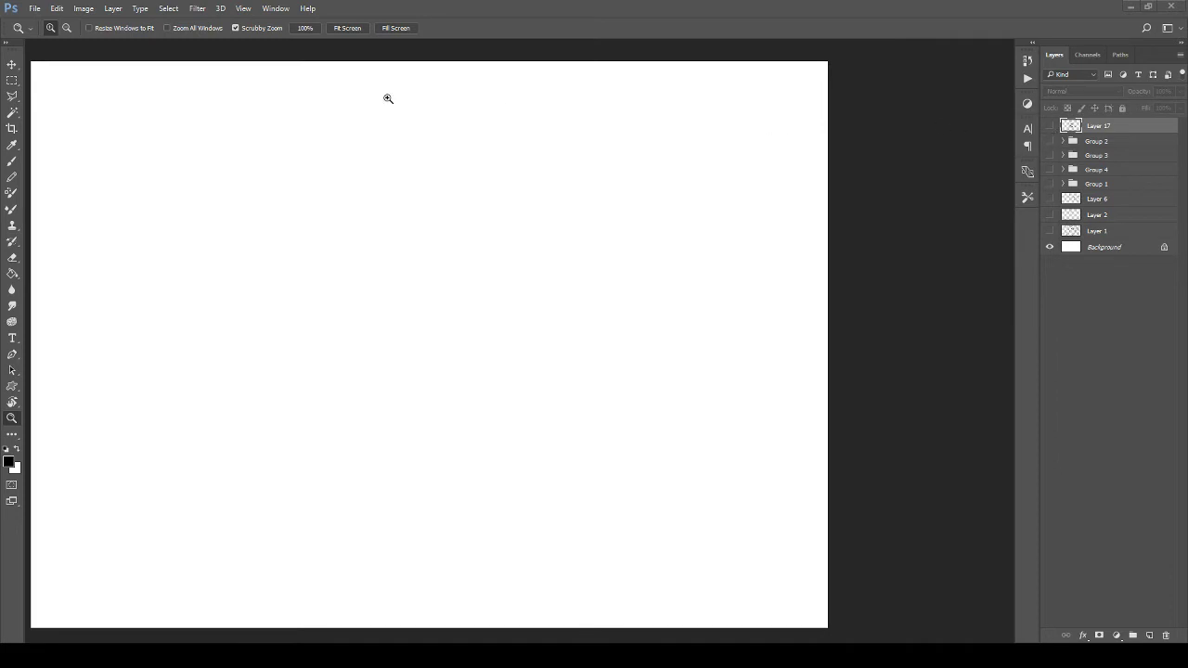
key("ctrl+shift+alt+n")
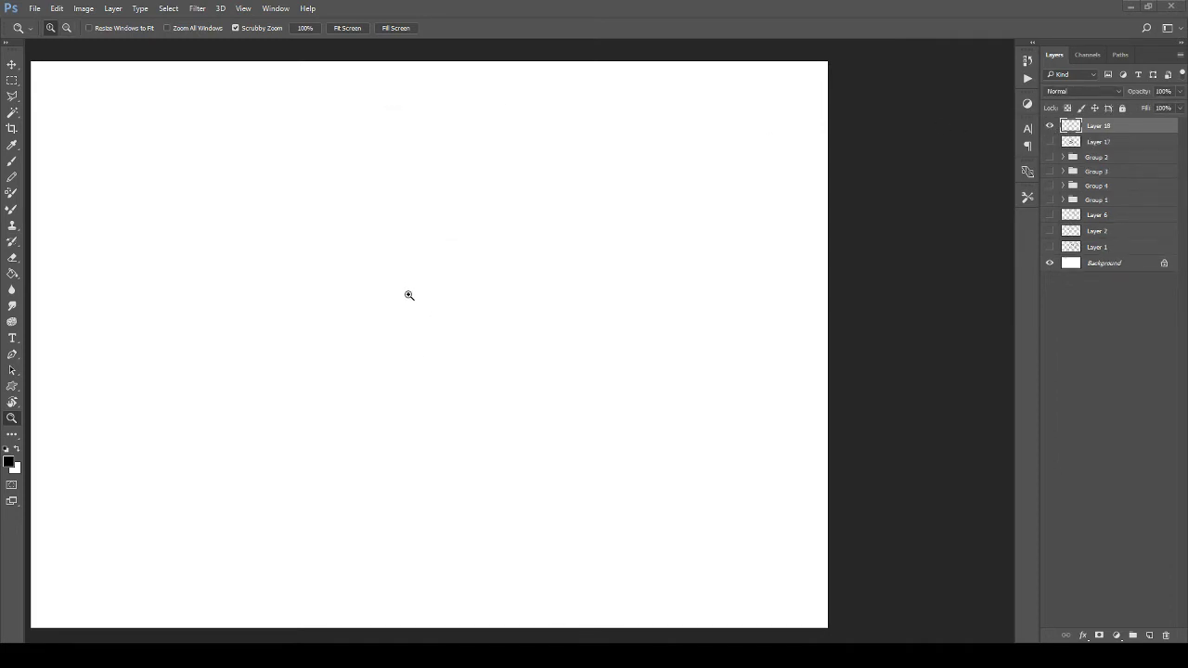
Step: Sketch the second figure's upper torso with the brush, roughing in the shoulder, chest and ribcage curves and the lower torso edge
key("b")
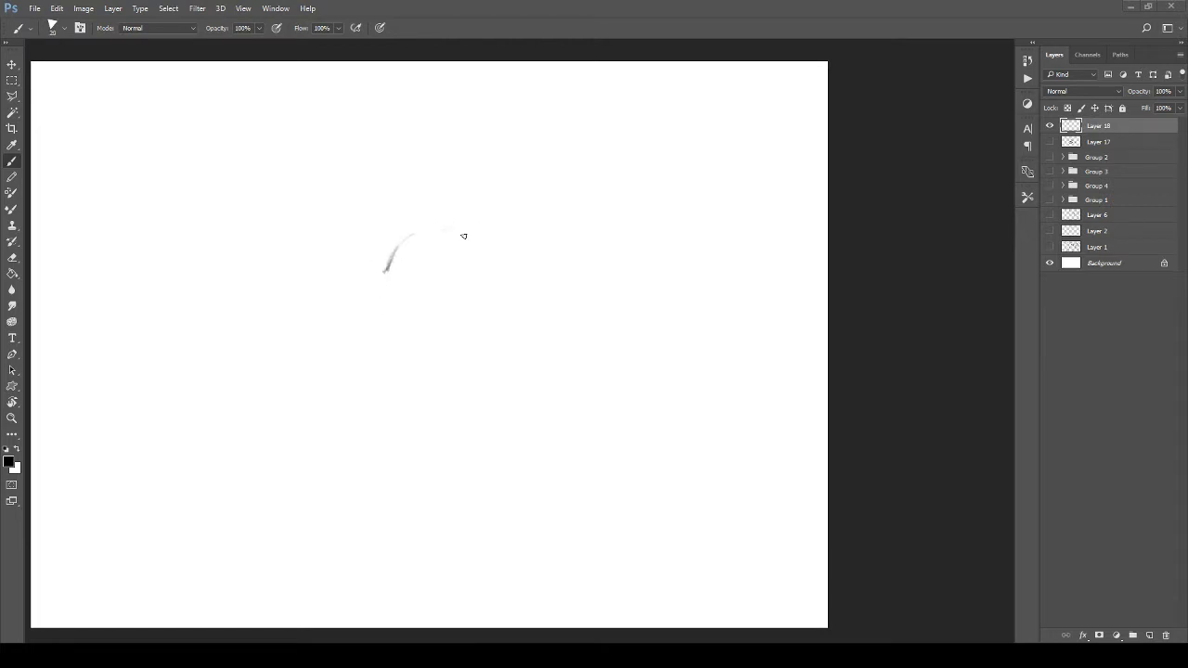
left_click_drag(501, 252, 484, 240)
mouse_move(398, 232)
left_mouse_down()
mouse_move(355, 266)
mouse_move(386, 321)
left_mouse_up()
mouse_move(371, 267)
left_mouse_down()
mouse_move(321, 302)
mouse_move(377, 351)
left_mouse_up()
mouse_move(369, 278)
left_mouse_down()
mouse_move(425, 266)
mouse_move(490, 332)
left_mouse_up()
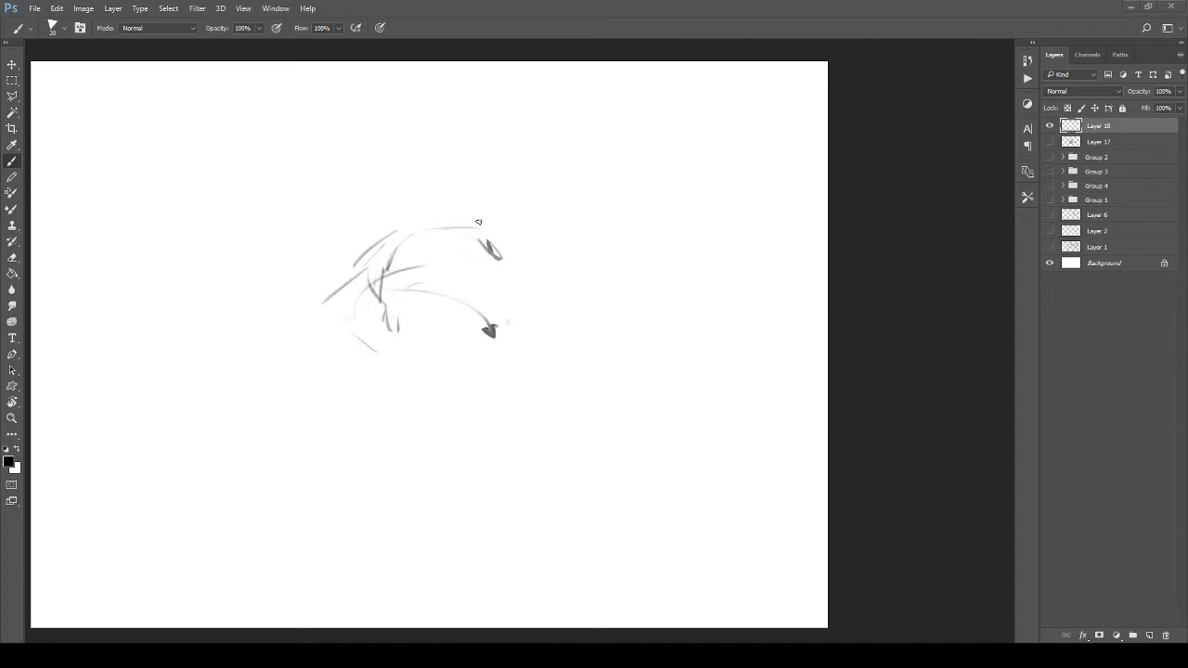
left_click_drag(495, 232, 507, 295)
left_click_drag(406, 332, 388, 362)
mouse_move(381, 353)
left_mouse_down()
mouse_move(364, 371)
mouse_move(479, 355)
left_mouse_up()
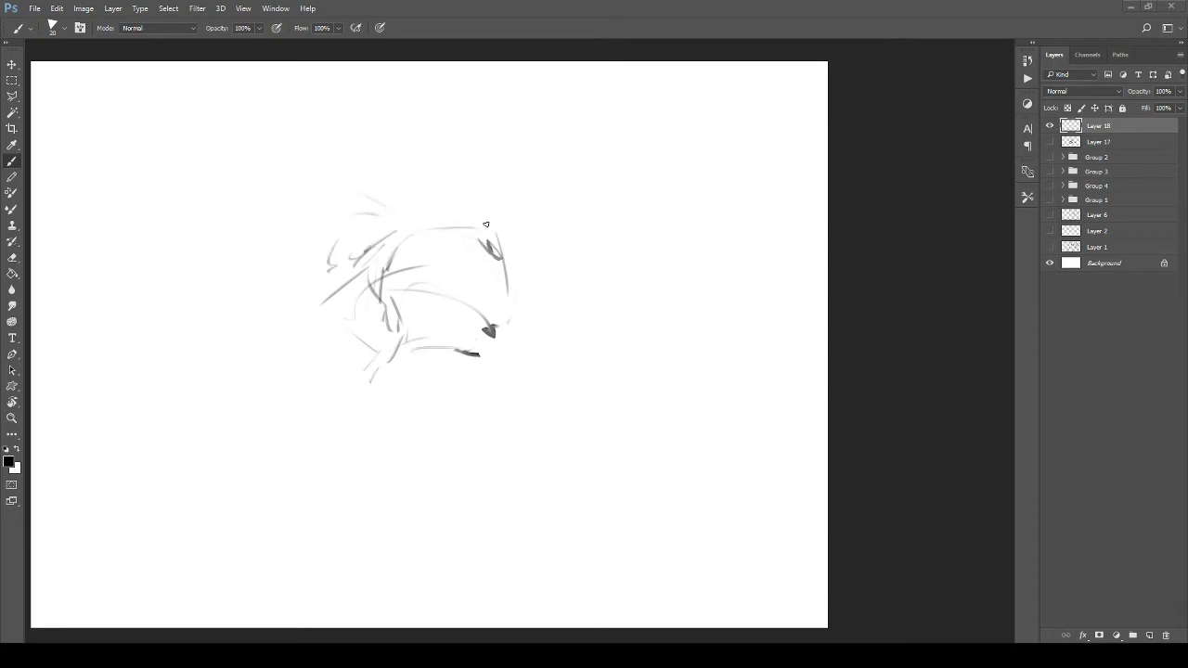
Step: Sketch the arm stretched horizontally forward from the shoulder, with the elbow, forearm, cuff and hand
mouse_move(497, 231)
left_mouse_down()
mouse_move(377, 246)
mouse_move(481, 264)
mouse_move(569, 258)
left_mouse_up()
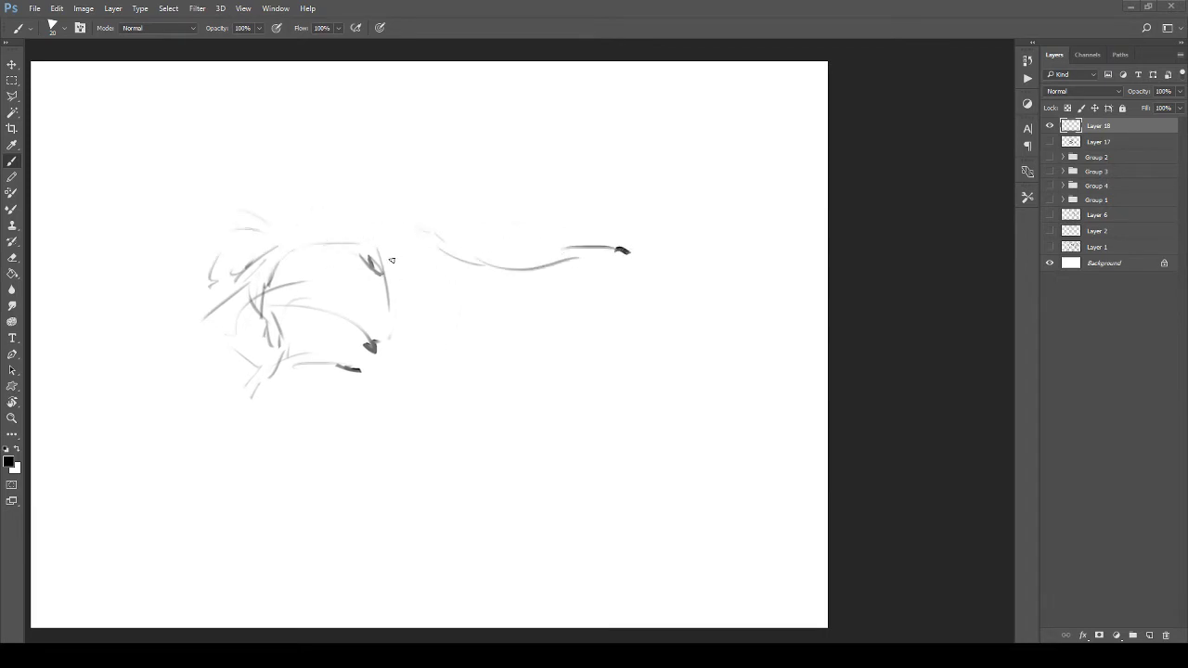
mouse_move(414, 283)
left_mouse_down()
mouse_move(505, 289)
mouse_move(491, 265)
left_mouse_up()
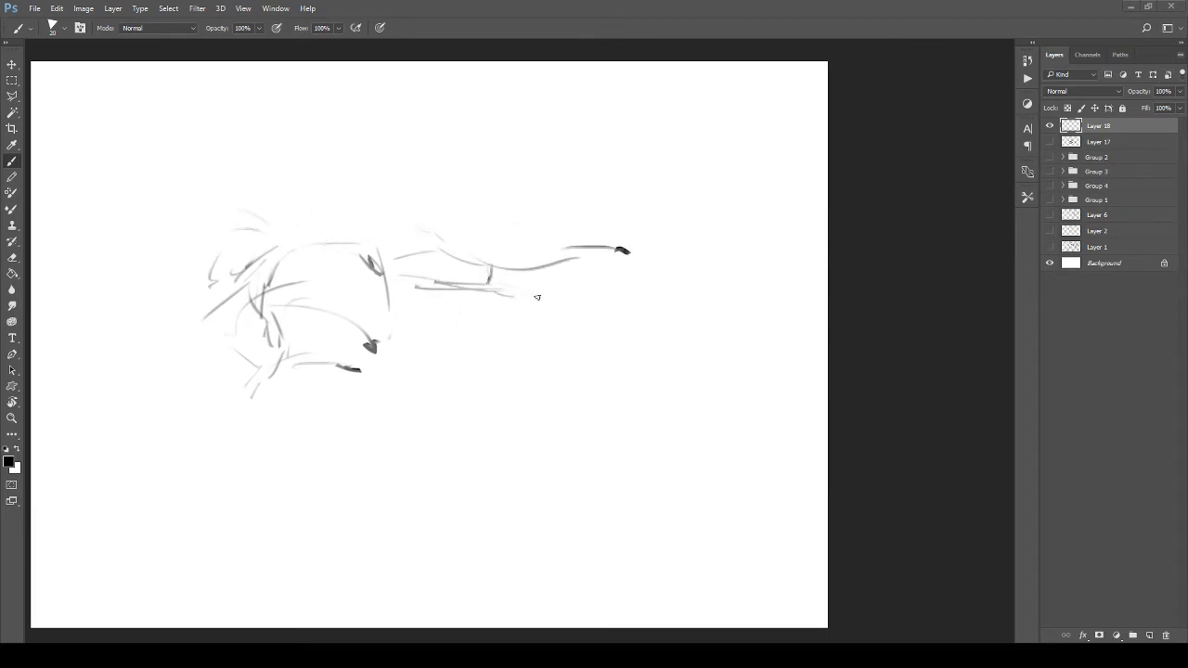
mouse_move(536, 297)
left_mouse_down()
mouse_move(574, 282)
mouse_move(555, 256)
mouse_move(641, 257)
left_mouse_up()
left_click_drag(566, 244, 560, 297)
mouse_move(585, 269)
left_mouse_down()
mouse_move(585, 291)
mouse_move(605, 295)
left_mouse_up()
mouse_move(615, 263)
left_mouse_down()
mouse_move(614, 295)
mouse_move(666, 243)
left_mouse_up()
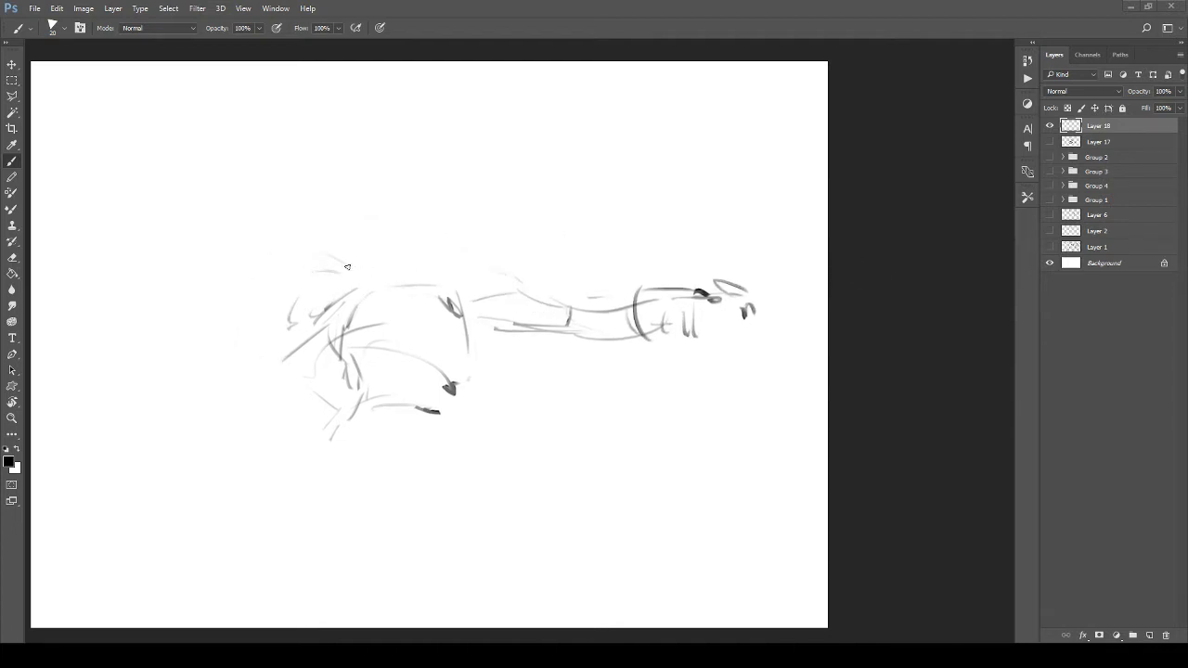
Step: Add strokes to the near side of the torso, an abdomen line and the crossing lines of the waistband
mouse_move(368, 276)
left_mouse_down()
mouse_move(307, 334)
mouse_move(341, 366)
left_mouse_up()
mouse_move(366, 369)
left_mouse_down()
mouse_move(366, 425)
mouse_move(381, 326)
left_mouse_up()
left_click_drag(413, 262, 417, 310)
mouse_move(410, 325)
left_mouse_down()
mouse_move(401, 339)
mouse_move(479, 338)
left_mouse_up()
left_click_drag(363, 340, 441, 340)
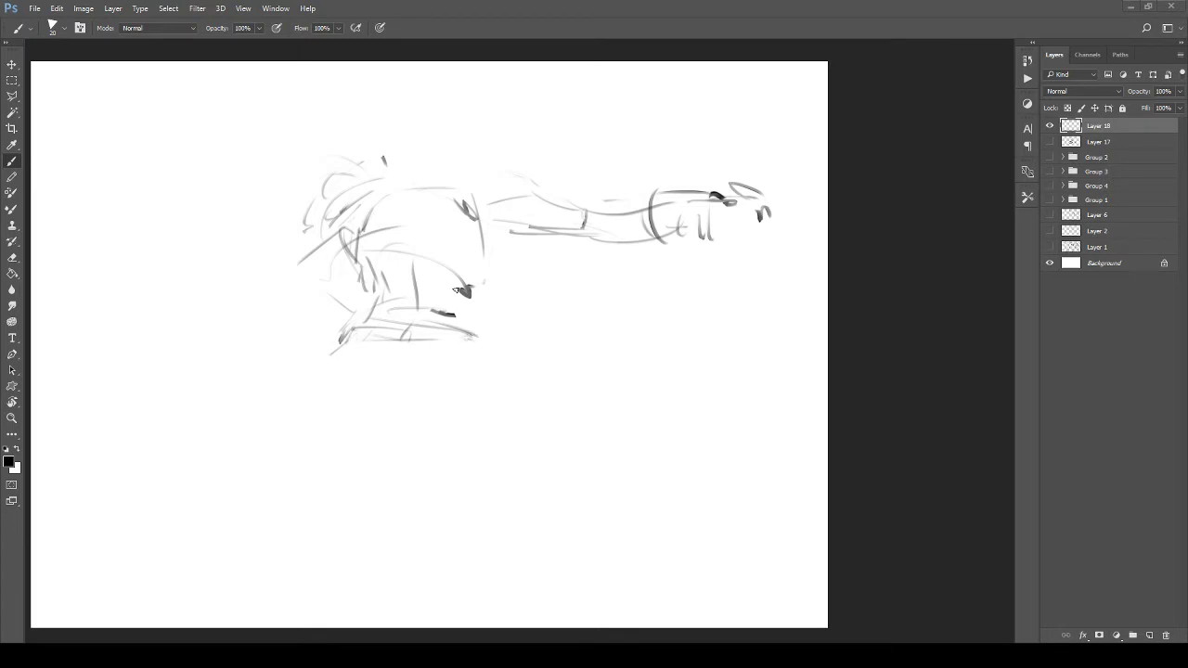
Step: Add darker contour strokes along the abdomen, waist and hip, and rework the lines at the back and shoulder
left_click_drag(459, 282, 448, 309)
left_click_drag(407, 262, 400, 332)
left_click_drag(394, 336, 385, 371)
left_click_drag(446, 321, 458, 340)
mouse_move(295, 263)
left_mouse_down()
mouse_move(410, 240)
mouse_move(336, 279)
mouse_move(350, 288)
left_mouse_up()
left_click_drag(378, 201, 363, 238)
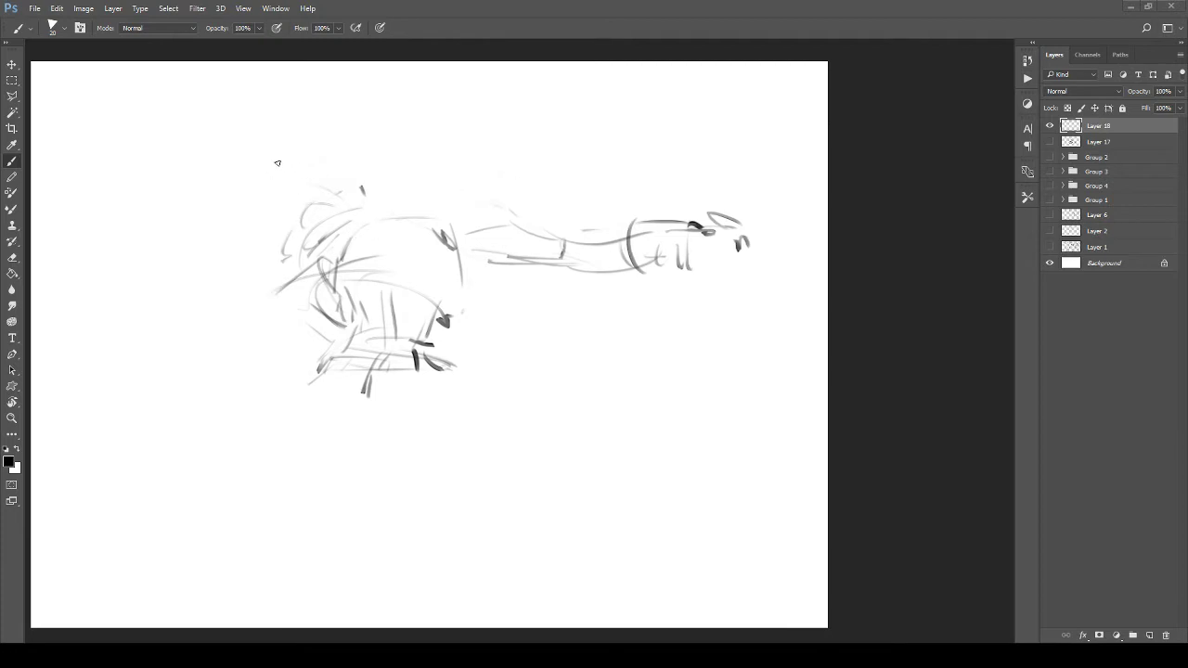
Step: Sketch a large loose outline sweeping above the shoulders, with long lines running down to the front and rear of the torso
left_click_drag(428, 131, 485, 131)
mouse_move(529, 124)
left_mouse_down()
mouse_move(598, 110)
mouse_move(467, 238)
left_mouse_up()
left_click_drag(563, 173, 490, 219)
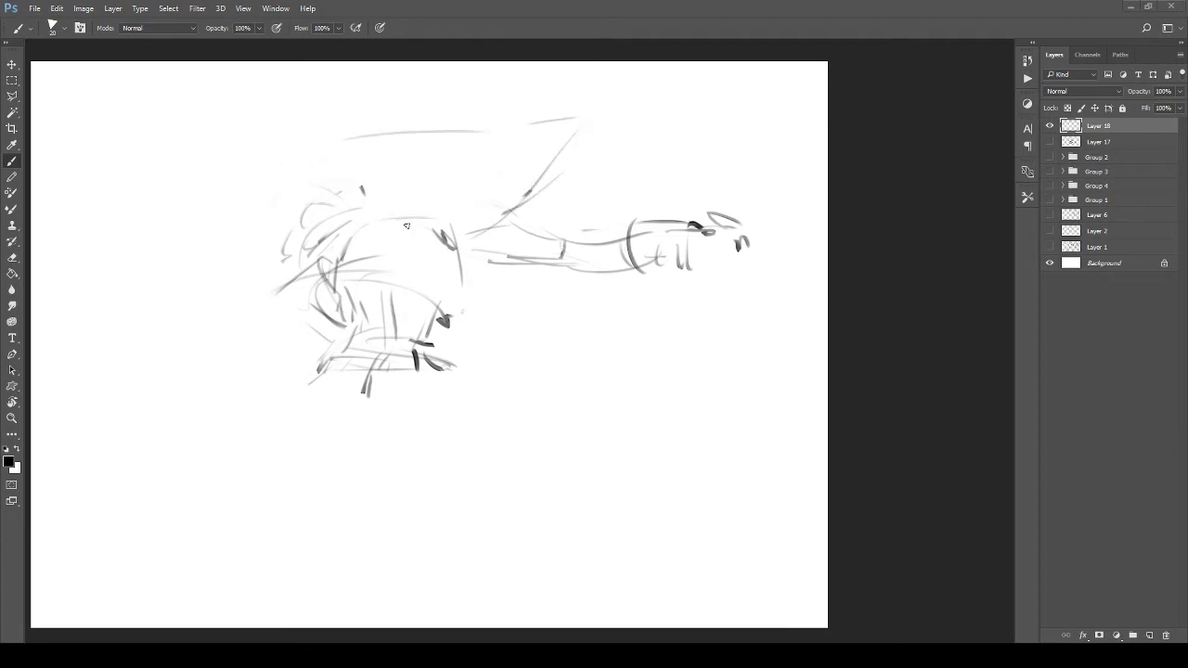
mouse_move(382, 135)
left_mouse_down()
mouse_move(304, 171)
mouse_move(325, 234)
left_mouse_up()
Step: Add a light stroke across the waist and faint placement marks behind and below the hips
left_click_drag(383, 362, 398, 287)
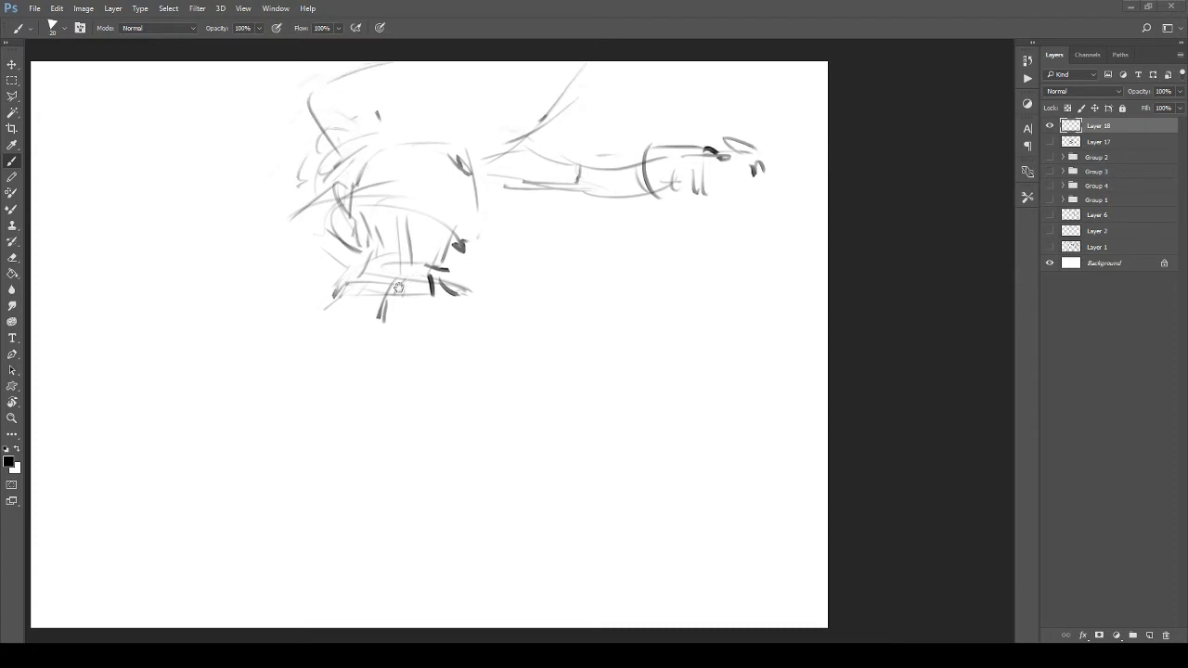
left_click_drag(345, 392, 296, 408)
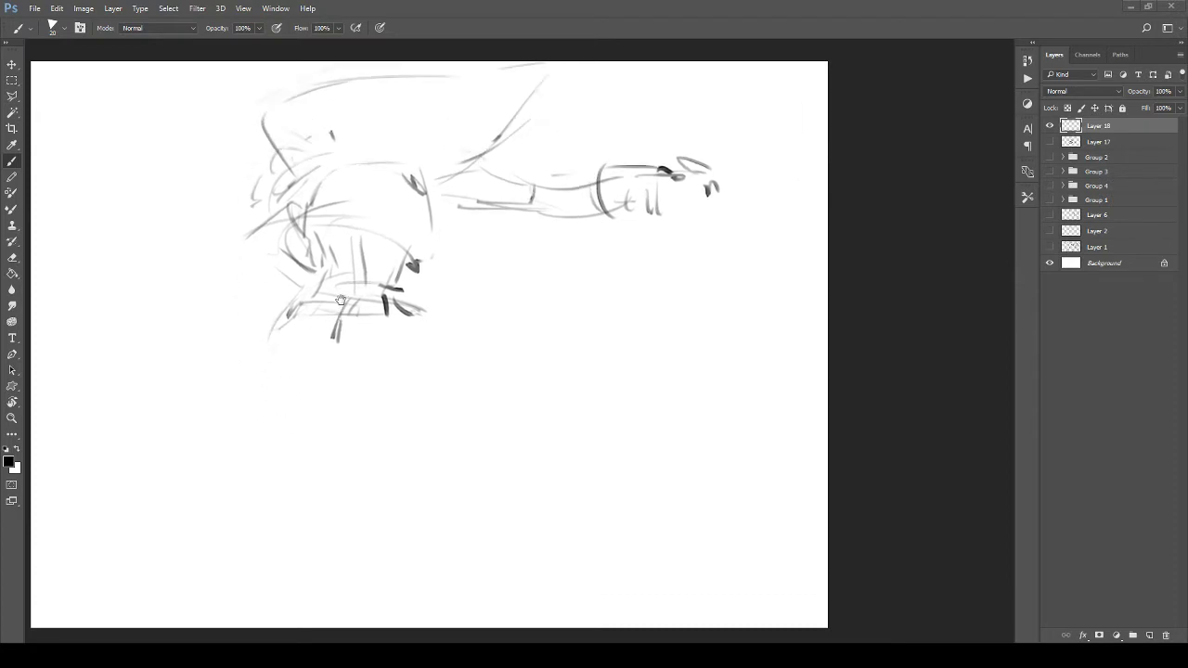
mouse_move(357, 364)
left_mouse_down()
mouse_move(350, 272)
mouse_move(241, 274)
mouse_move(335, 308)
mouse_move(365, 297)
left_mouse_up()
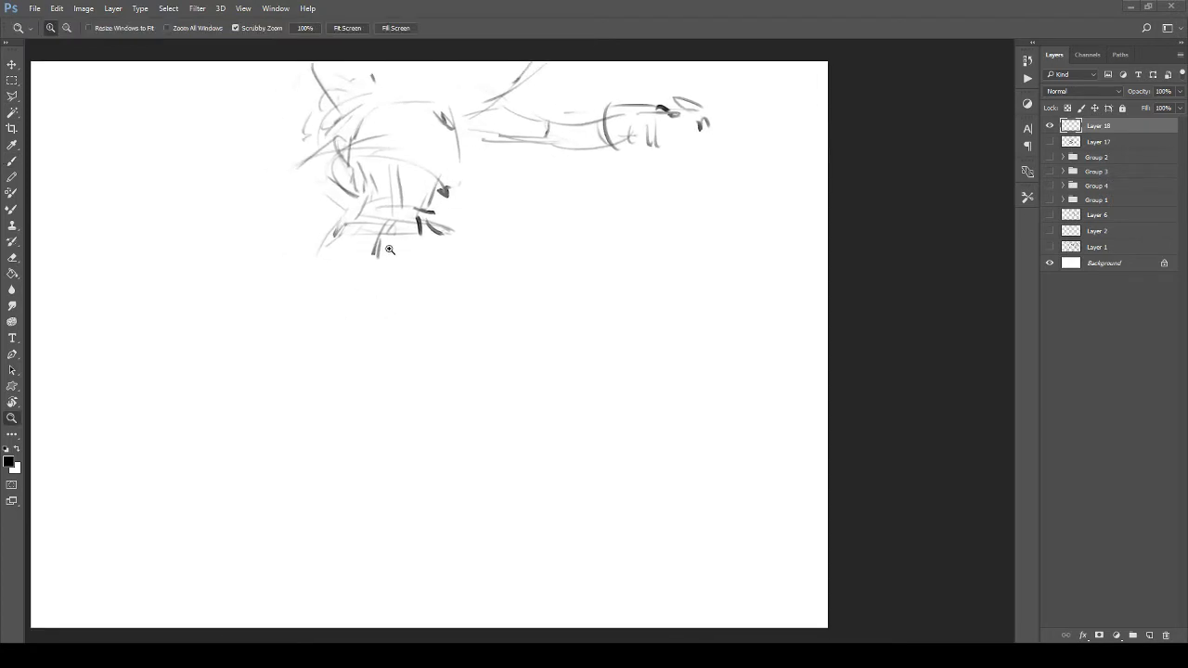
key("v")
mouse_move(387, 224)
left_mouse_down()
mouse_move(360, 253)
mouse_move(390, 311)
left_mouse_up()
key("b")
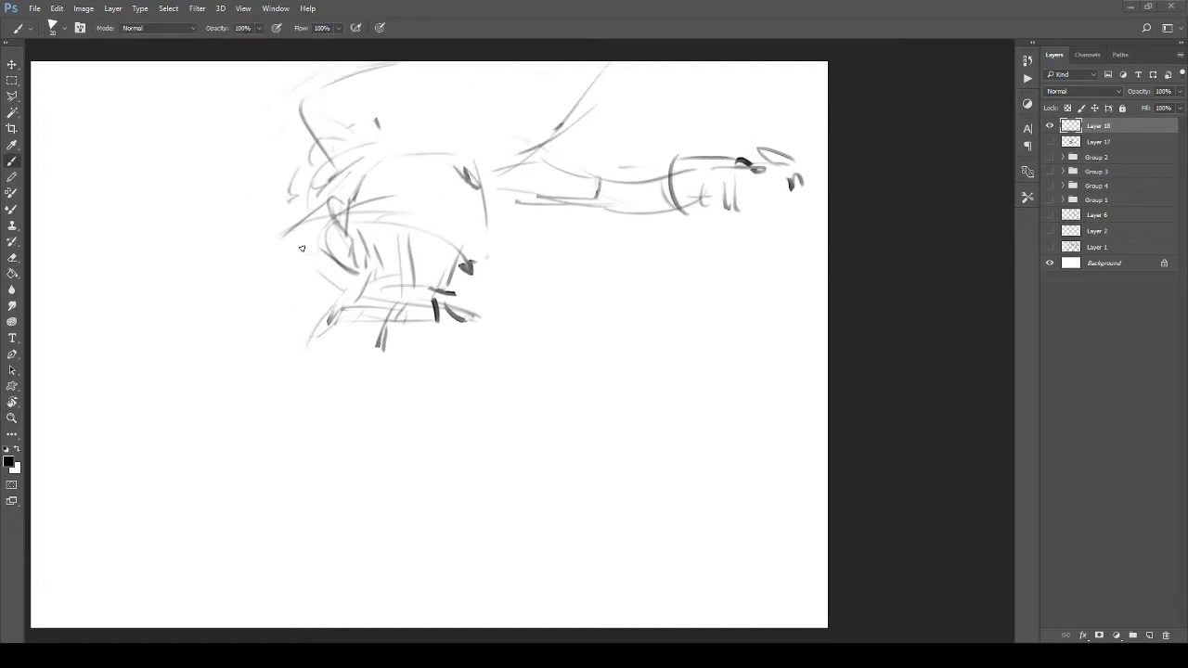
left_click_drag(309, 295, 386, 297)
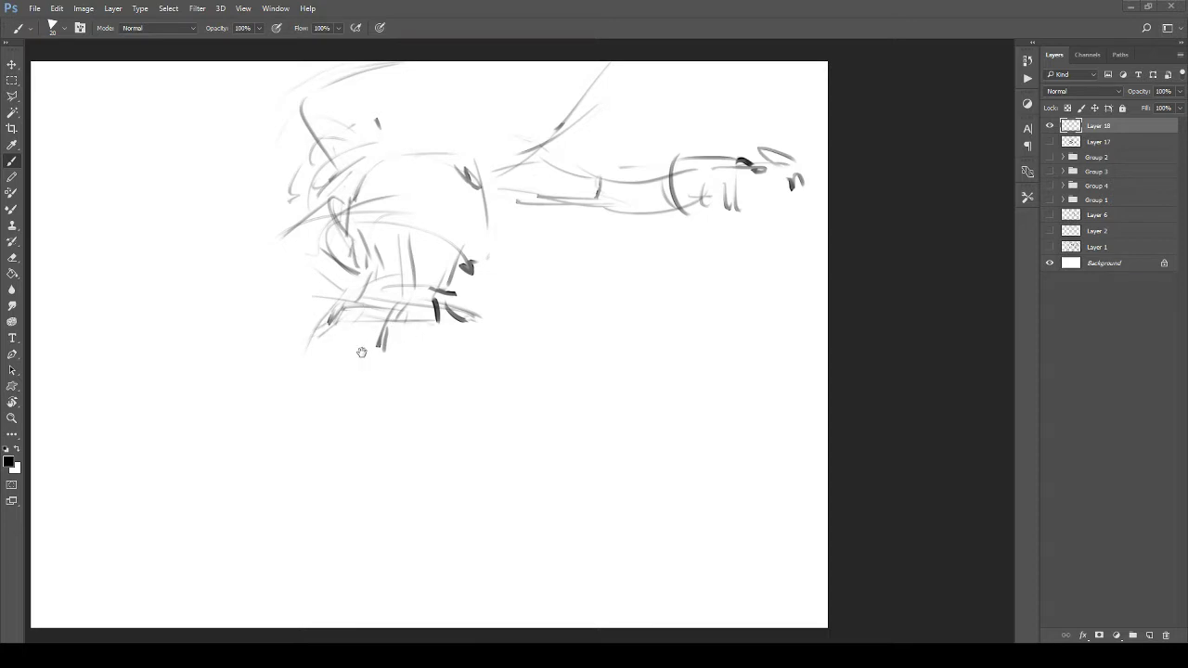
left_click_drag(361, 353, 362, 317)
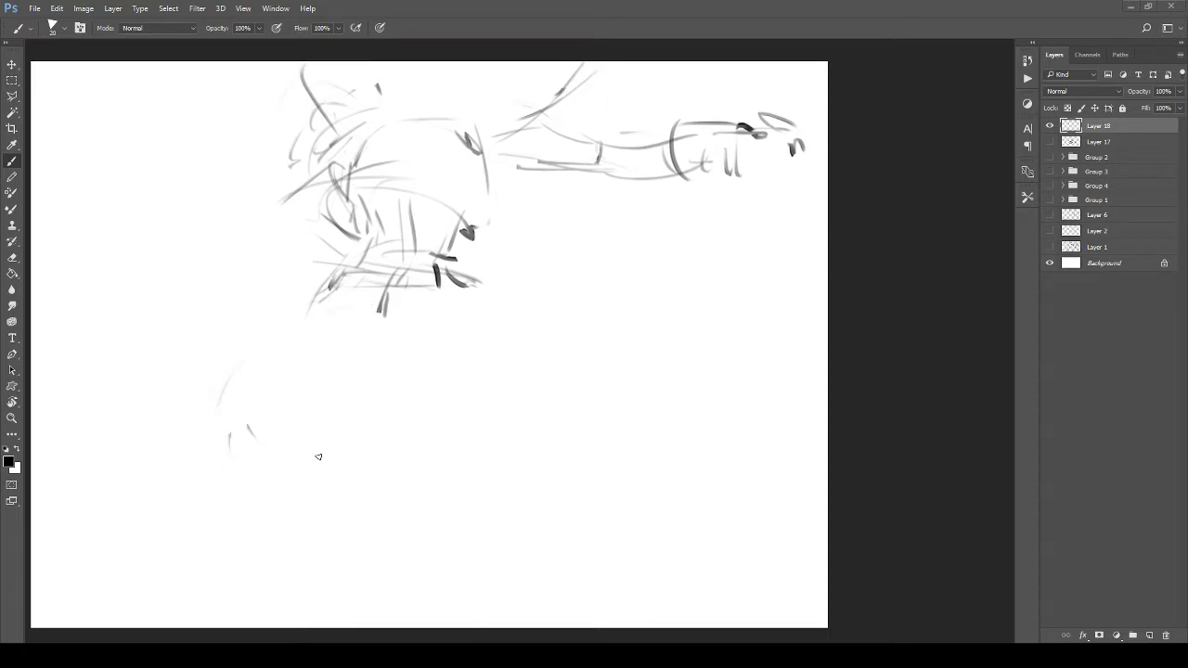
left_click_drag(335, 400, 348, 321)
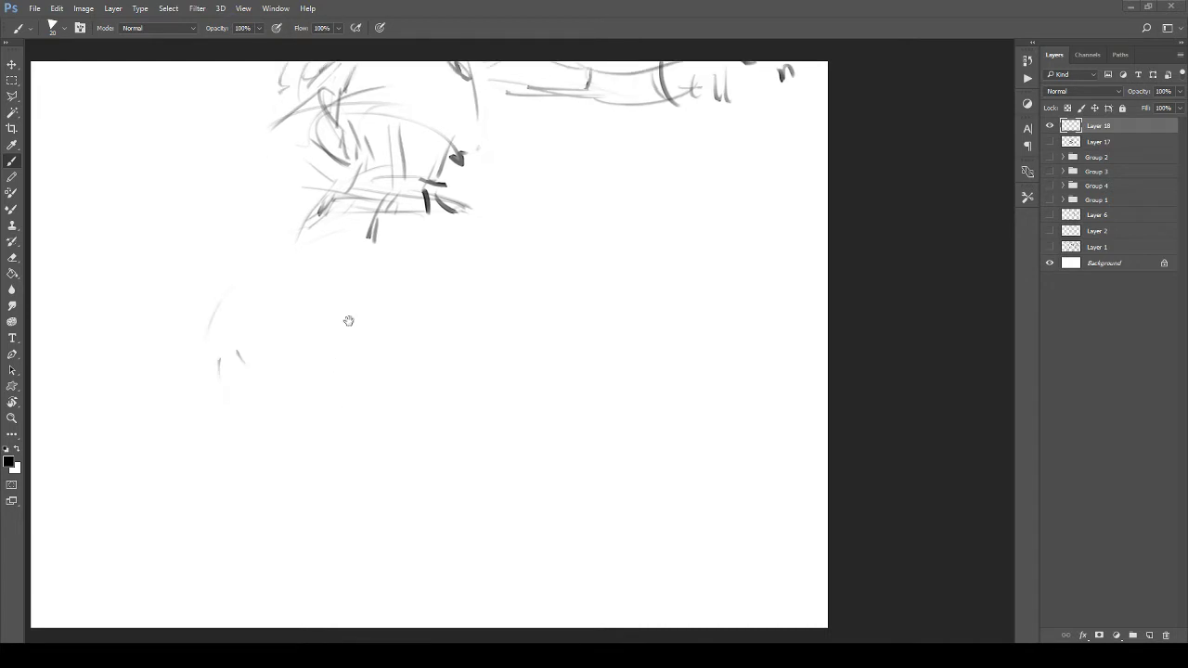
Step: Sketch the thigh extending diagonally forward from the waist, with both contours and the knee marks
mouse_move(385, 275)
left_mouse_down()
mouse_move(432, 311)
mouse_move(426, 326)
mouse_move(464, 320)
left_mouse_up()
left_click_drag(381, 302, 487, 351)
left_click_drag(476, 350, 545, 343)
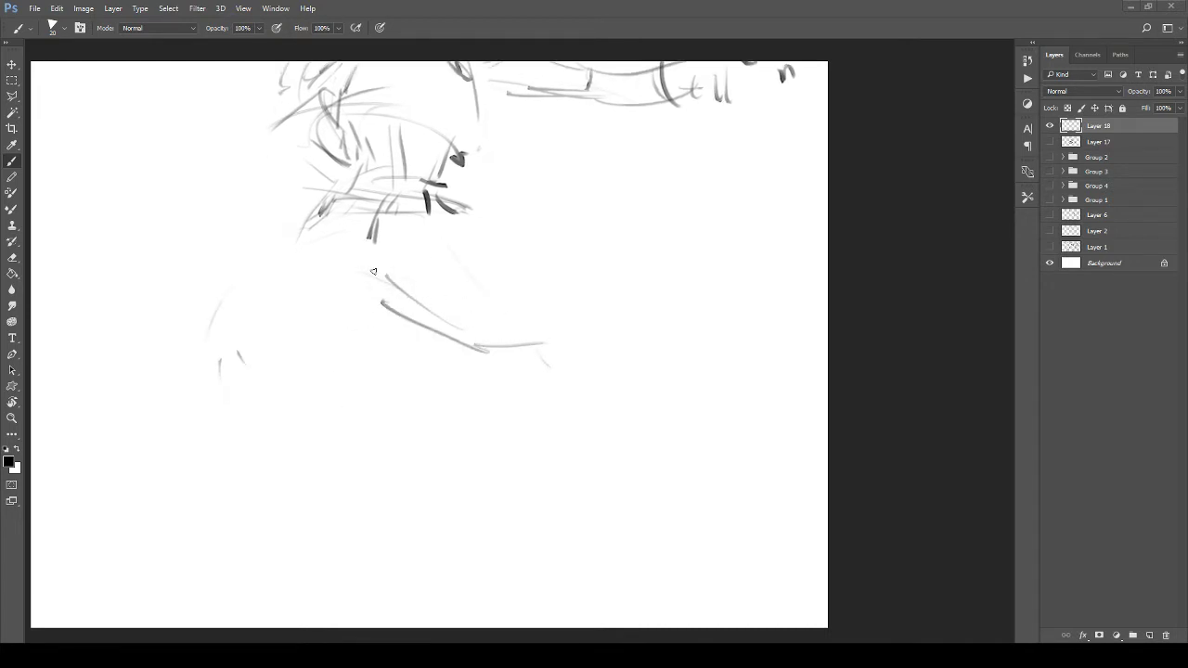
left_click_drag(382, 269, 512, 345)
mouse_move(429, 204)
left_mouse_down()
mouse_move(514, 281)
mouse_move(552, 342)
left_mouse_up()
left_click_drag(448, 234, 583, 371)
mouse_move(532, 366)
left_mouse_down()
mouse_move(452, 331)
mouse_move(462, 311)
left_mouse_up()
left_click_drag(463, 310, 581, 384)
left_click_drag(570, 381, 585, 401)
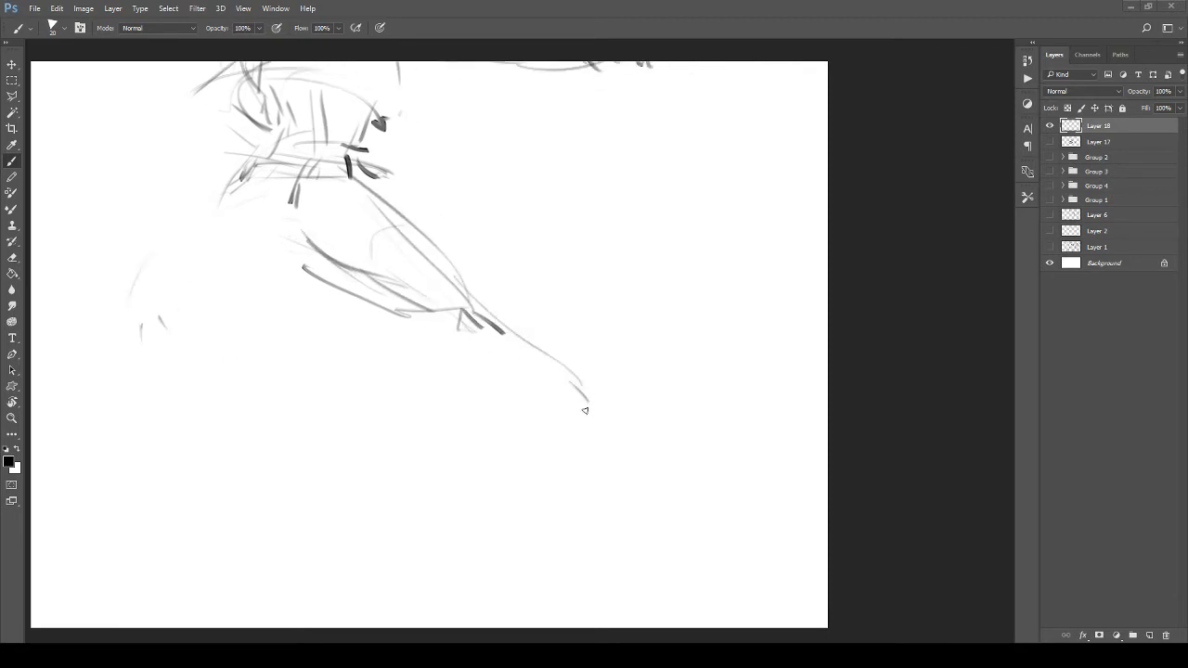
Step: Sketch the lower leg from the knee to the ankle, with the calf and shin contours and a flat foot
left_click_drag(469, 278, 609, 427)
left_click_drag(457, 327, 570, 423)
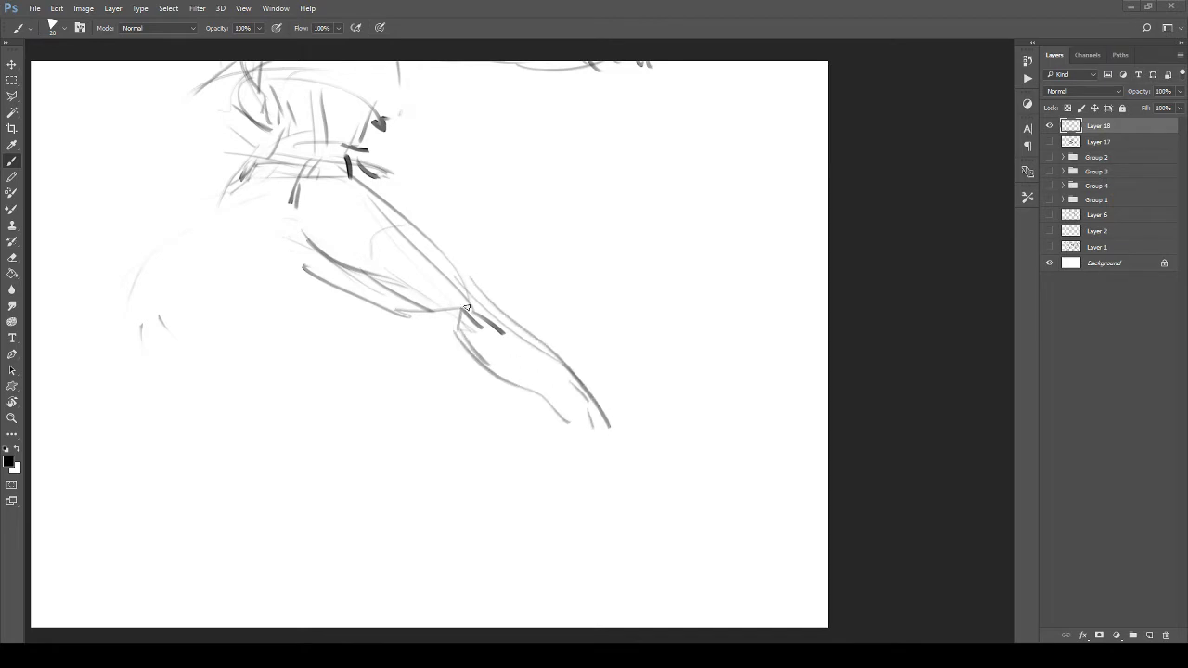
left_click_drag(492, 336, 575, 455)
left_click_drag(508, 299, 581, 414)
mouse_move(581, 415)
left_mouse_down()
mouse_move(594, 466)
mouse_move(627, 505)
mouse_move(594, 469)
mouse_move(617, 484)
left_mouse_up()
mouse_move(546, 497)
left_mouse_down()
mouse_move(516, 518)
mouse_move(643, 522)
left_mouse_up()
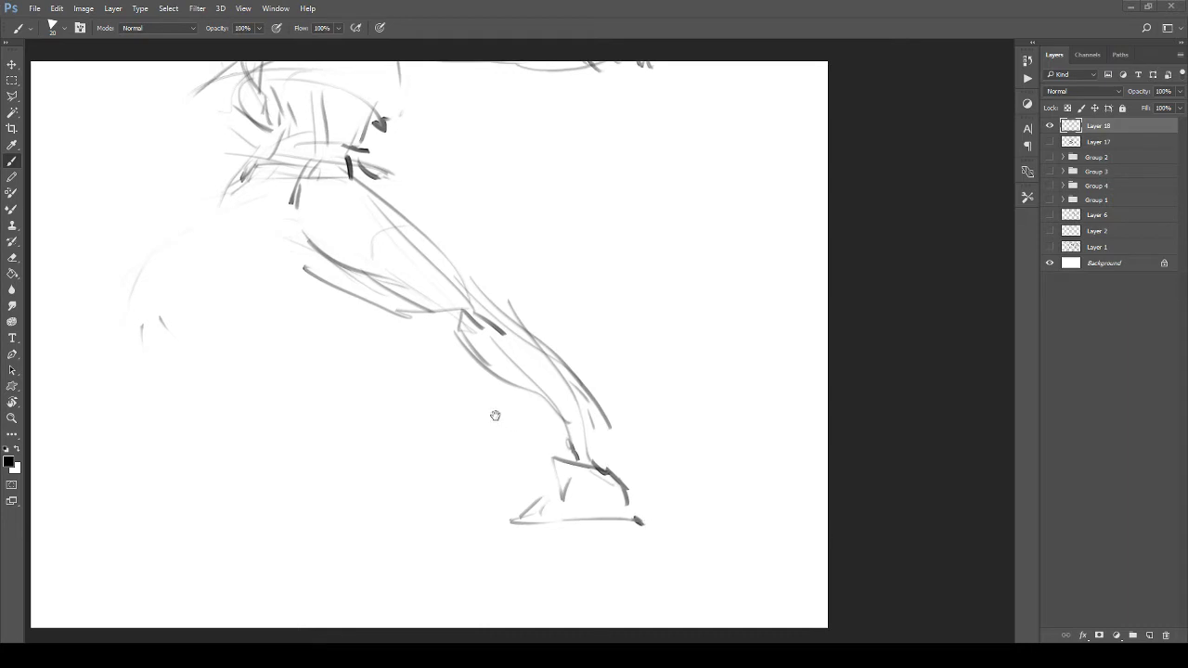
Step: Erase the foot and try a wide, bold flat foot outline below the ankle
mouse_move(379, 363)
left_mouse_down()
mouse_move(421, 451)
mouse_move(436, 370)
left_mouse_up()
key("e")
mouse_move(497, 450)
left_mouse_down()
mouse_move(446, 445)
mouse_move(510, 477)
mouse_move(480, 442)
mouse_move(546, 436)
mouse_move(522, 411)
mouse_move(446, 414)
left_mouse_up()
key("b")
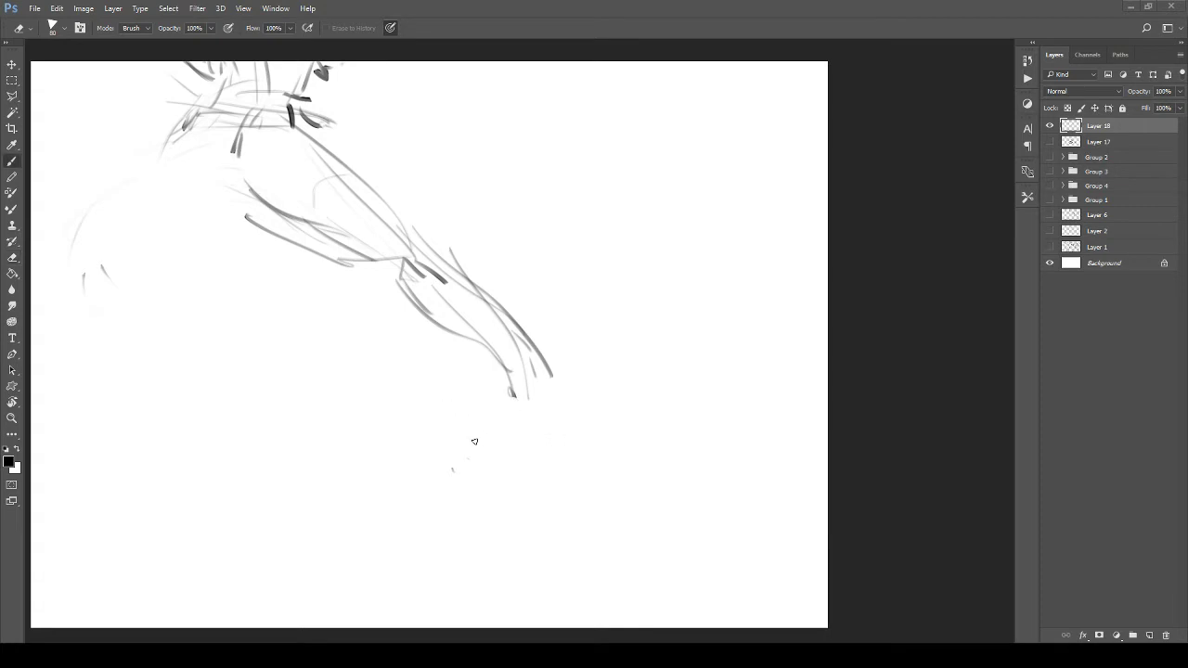
left_click_drag(449, 462, 627, 465)
left_click_drag(531, 414, 585, 464)
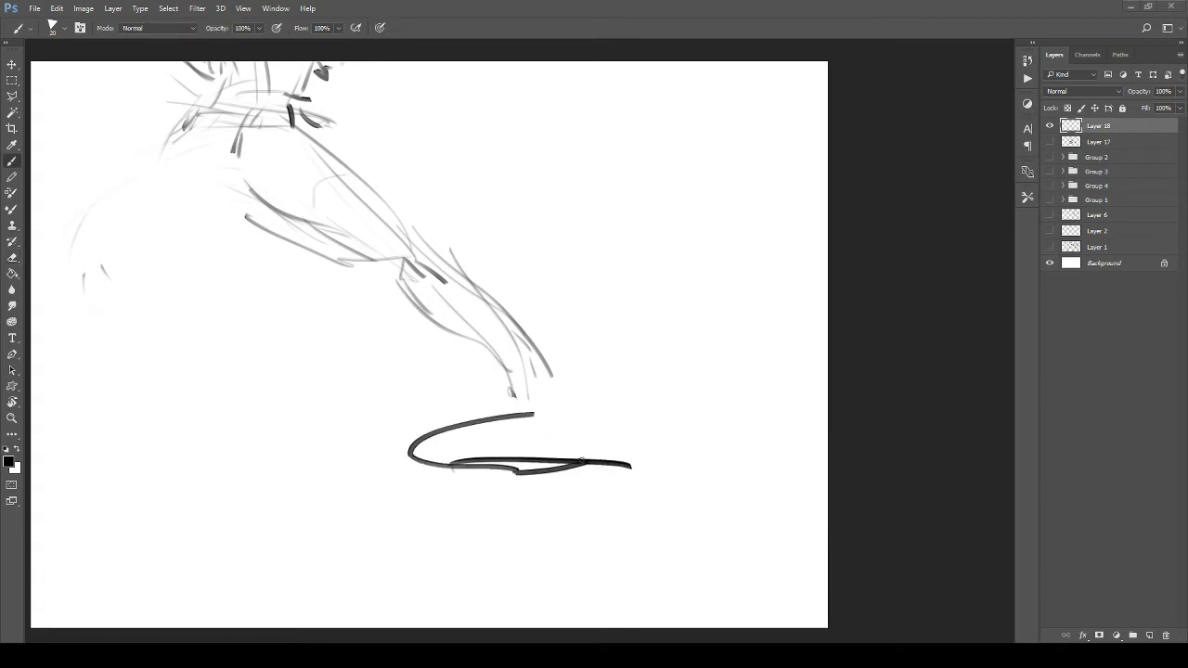
left_click_drag(560, 400, 583, 461)
Step: Undo the bold foot outline and part of the erasing around the foot
key("ctrl+alt+z")
key("ctrl+alt+z")
key("ctrl+alt+z")
key("ctrl+alt+z")
key("ctrl+alt+z")
key("ctrl+alt+z")
key("ctrl+alt+z")
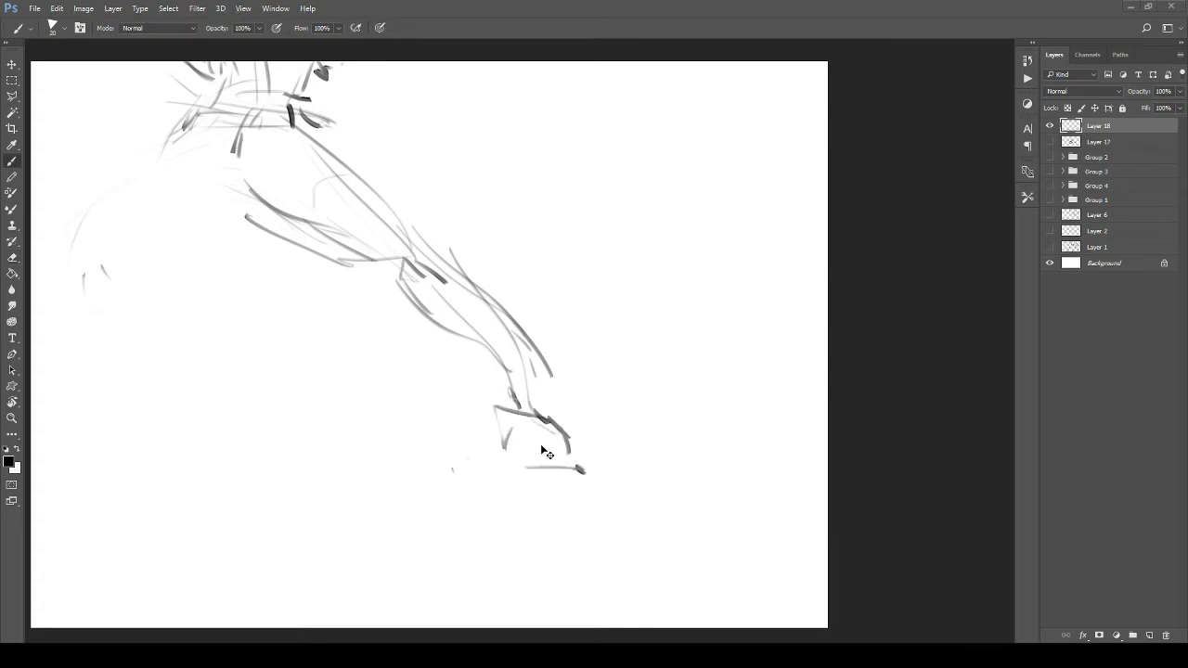
key("ctrl+alt+z")
key("ctrl+alt+z")
key("ctrl+alt+z")
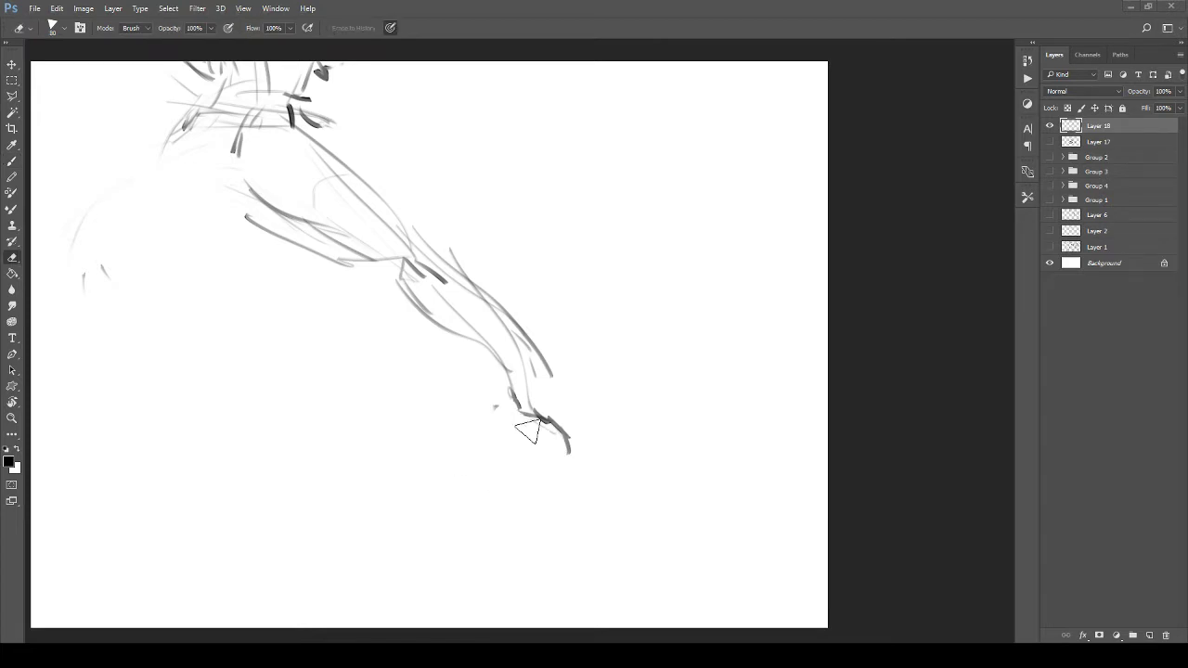
Step: Replace the remaining foot lines with a downward-pointing foot and erase part of its lower end
mouse_move(537, 424)
left_mouse_down()
mouse_move(531, 378)
mouse_move(566, 436)
mouse_move(516, 490)
mouse_move(568, 491)
mouse_move(566, 414)
left_mouse_up()
left_click_drag(525, 352, 536, 471)
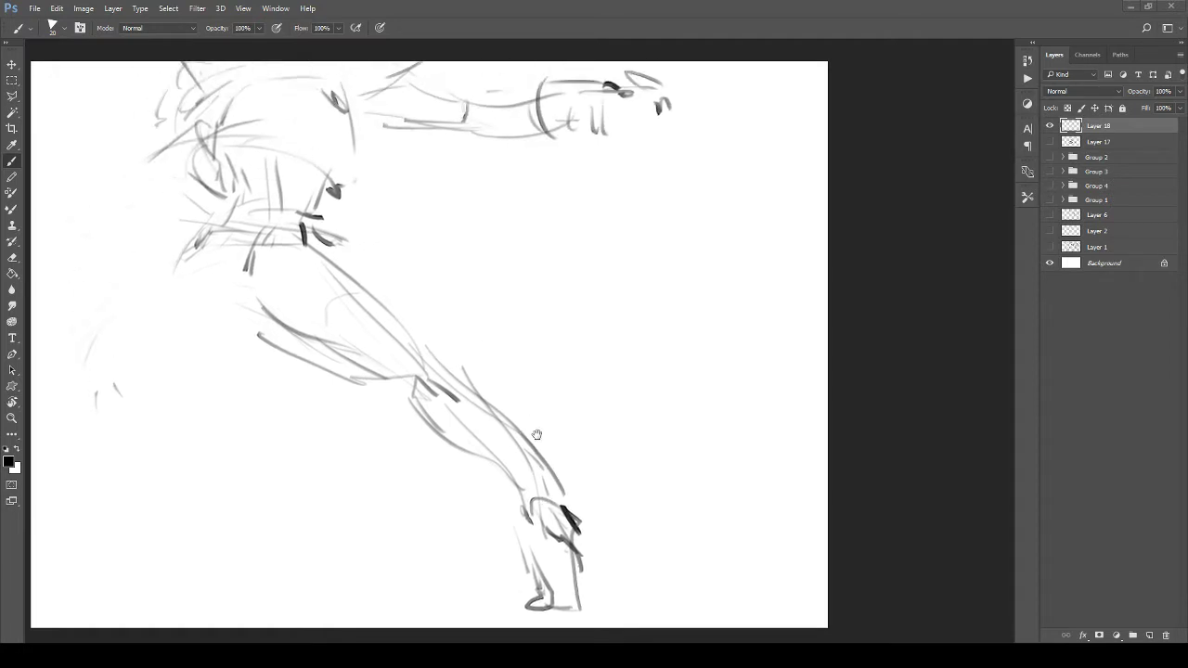
mouse_move(469, 385)
left_mouse_down()
mouse_move(525, 486)
mouse_move(451, 290)
left_mouse_up()
key("e")
mouse_move(521, 522)
left_mouse_down()
mouse_move(517, 489)
mouse_move(565, 509)
left_mouse_up()
key("b")
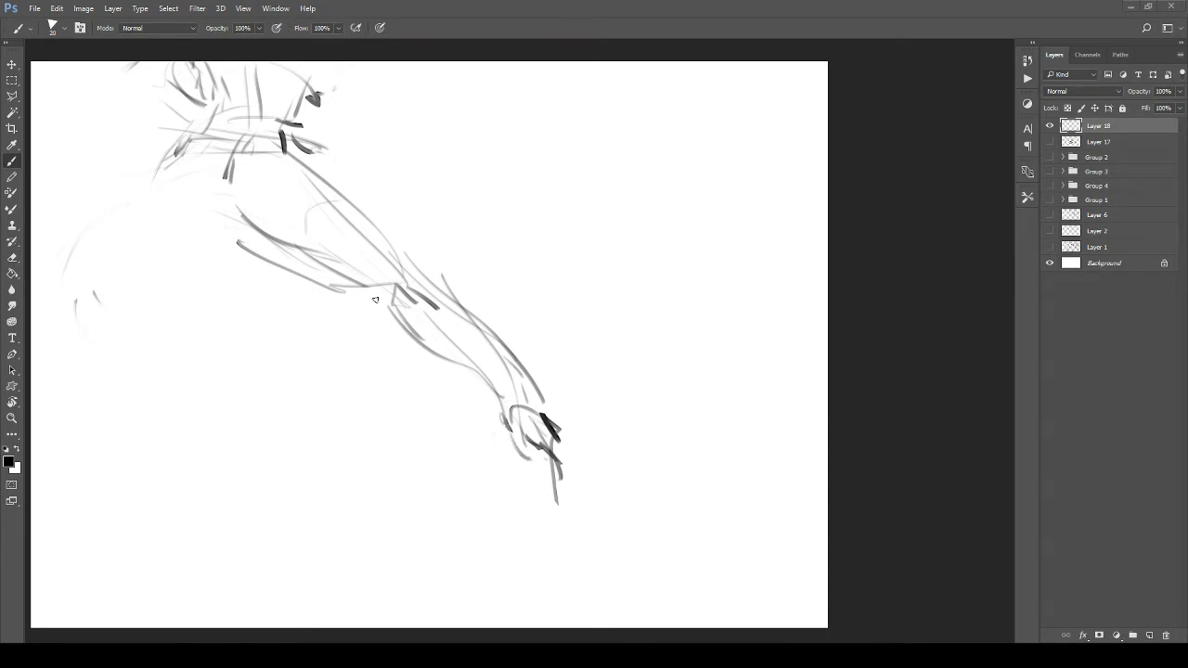
Step: Rework the thigh contours with darker lines and define the kneecap with short strokes
left_click_drag(298, 220, 347, 307)
mouse_move(283, 285)
left_mouse_down()
mouse_move(430, 374)
mouse_move(429, 339)
left_mouse_up()
left_click_drag(427, 373, 446, 373)
left_click_drag(430, 383, 444, 378)
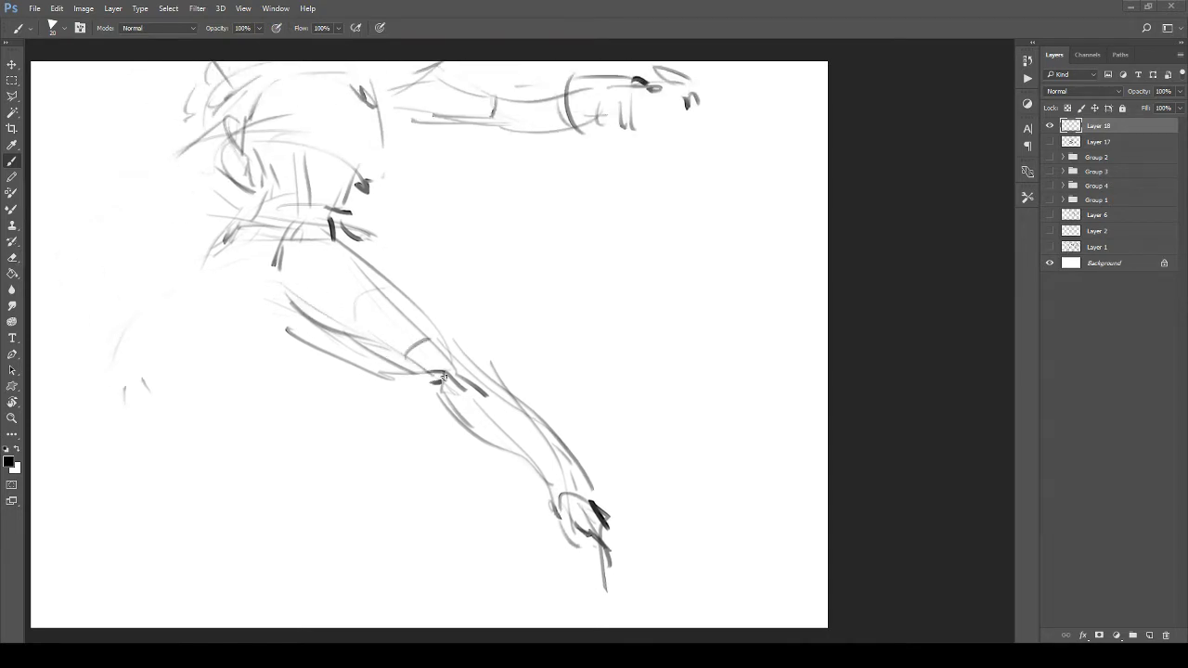
left_click_drag(348, 242, 455, 368)
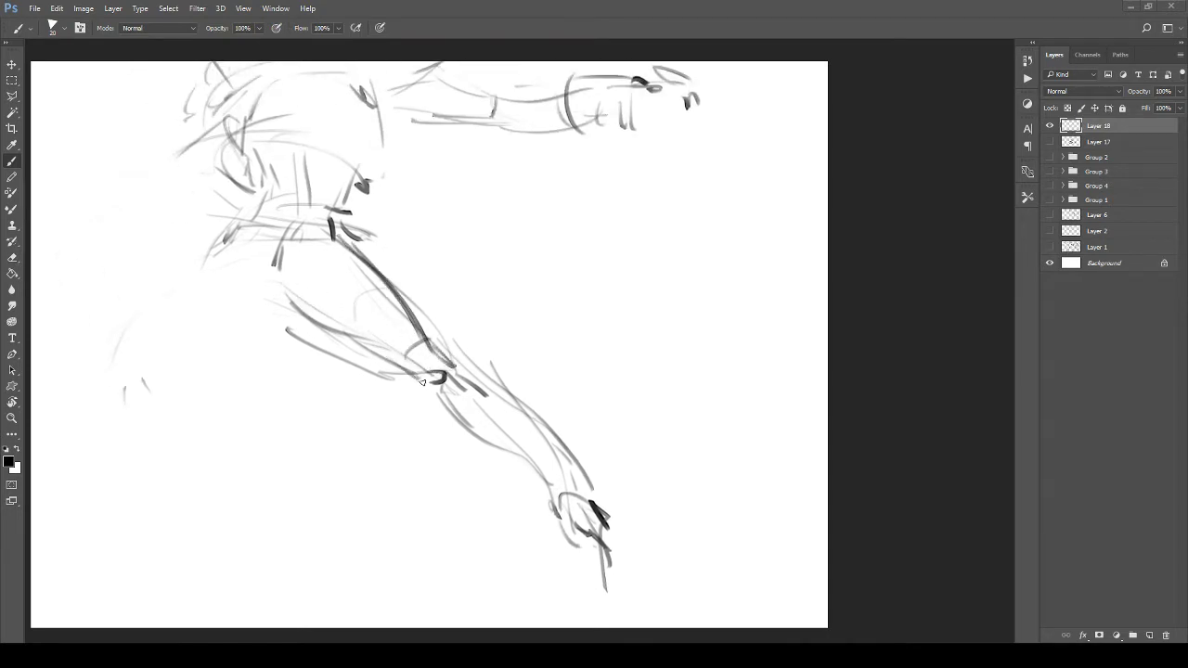
left_click_drag(351, 347, 422, 378)
mouse_move(414, 379)
left_mouse_down()
mouse_move(436, 396)
mouse_move(437, 356)
left_mouse_up()
left_click_drag(417, 375, 454, 396)
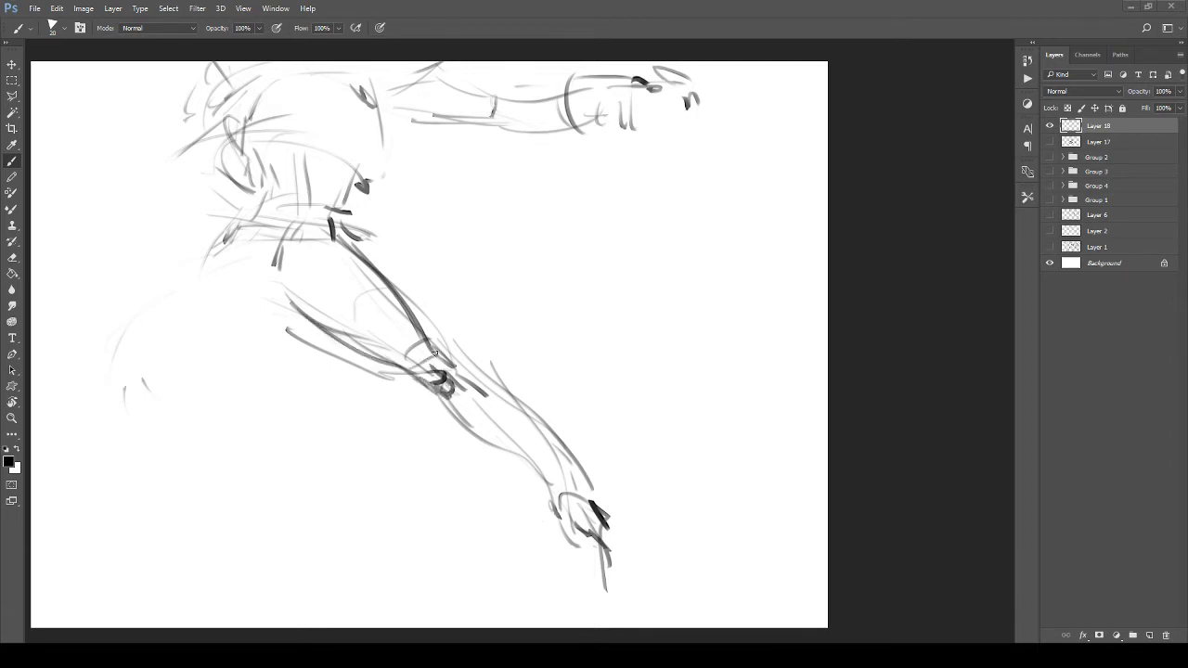
Step: Redraw the knee and lower leg as a slimmer shape with darker shin and calf contours
left_click_drag(433, 351, 476, 388)
left_click_drag(440, 405, 461, 400)
mouse_move(429, 346)
left_mouse_down()
mouse_move(548, 484)
mouse_move(522, 404)
mouse_move(556, 466)
left_mouse_up()
left_click_drag(510, 407, 535, 462)
left_click_drag(399, 375, 538, 476)
mouse_move(469, 416)
left_mouse_down()
mouse_move(532, 492)
mouse_move(461, 385)
mouse_move(541, 421)
left_mouse_up()
Step: Erase the old foot, the outer lower-leg lines and the excess contour beneath the thigh
key("e")
mouse_move(557, 490)
left_mouse_down()
mouse_move(491, 297)
mouse_move(492, 337)
left_mouse_up()
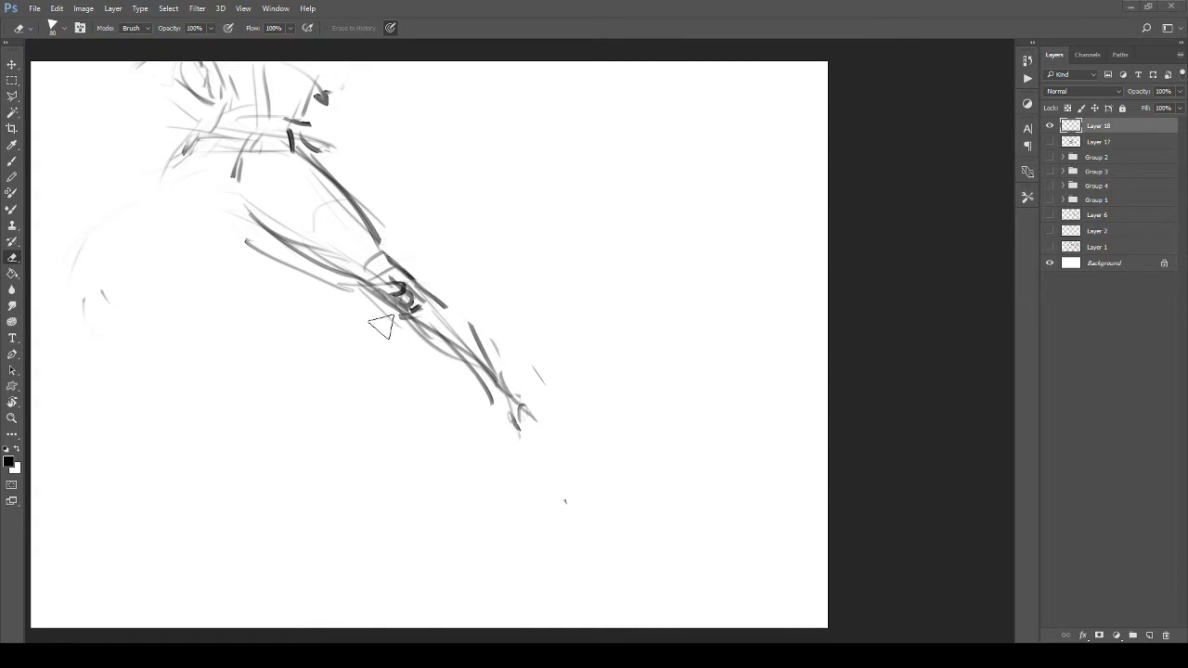
mouse_move(377, 341)
left_mouse_down()
mouse_move(328, 289)
mouse_move(424, 371)
left_mouse_up()
key("b")
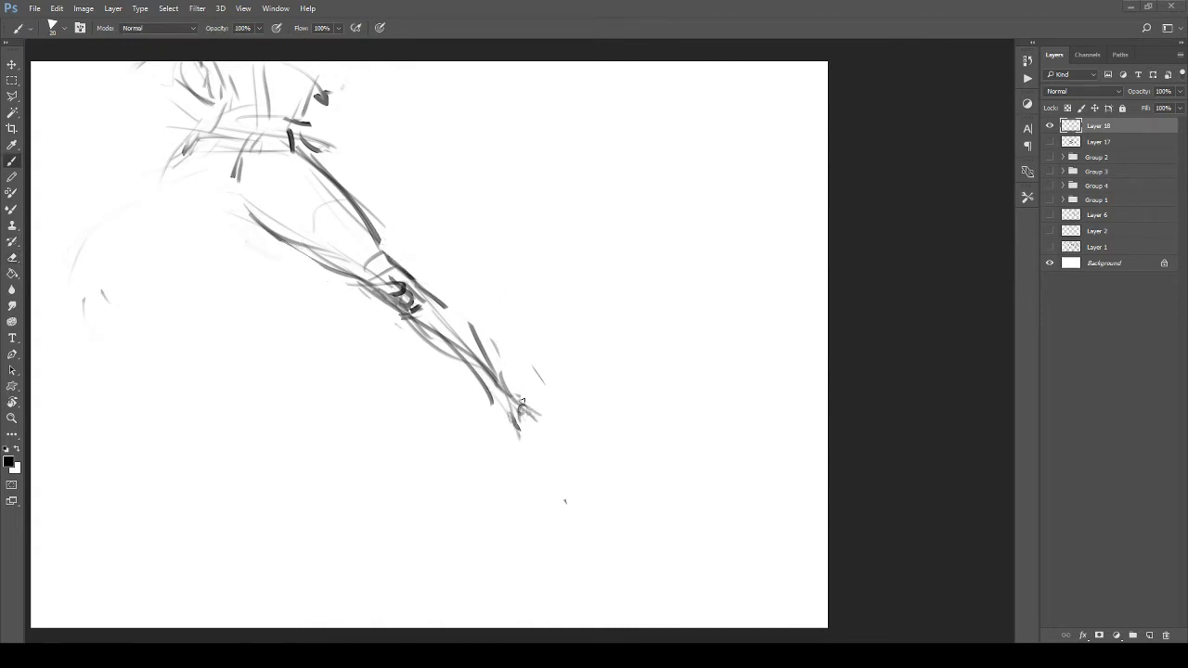
Step: Sketch a new downward-pointing foot at the ankle, with heel, instep and toe contours
mouse_move(517, 406)
left_mouse_down()
mouse_move(526, 431)
mouse_move(511, 462)
left_mouse_up()
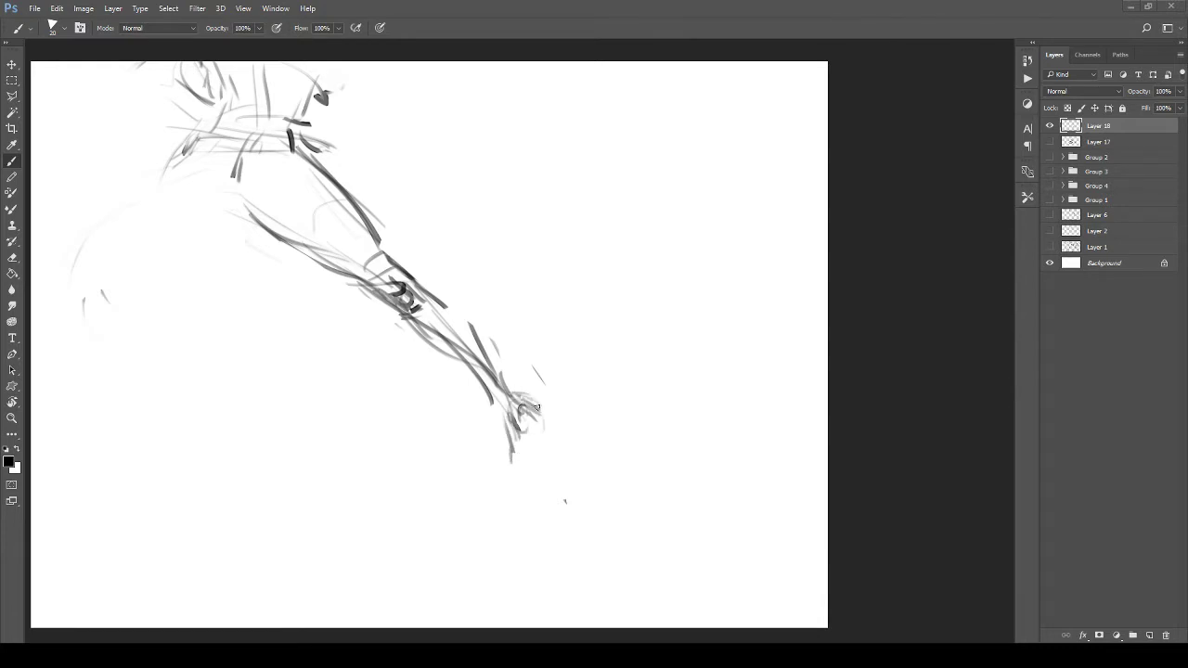
mouse_move(547, 411)
left_mouse_down()
mouse_move(534, 449)
mouse_move(544, 463)
mouse_move(523, 477)
mouse_move(531, 438)
left_mouse_up()
left_click_drag(514, 433, 495, 501)
mouse_move(515, 462)
left_mouse_down()
mouse_move(509, 501)
mouse_move(536, 471)
left_mouse_up()
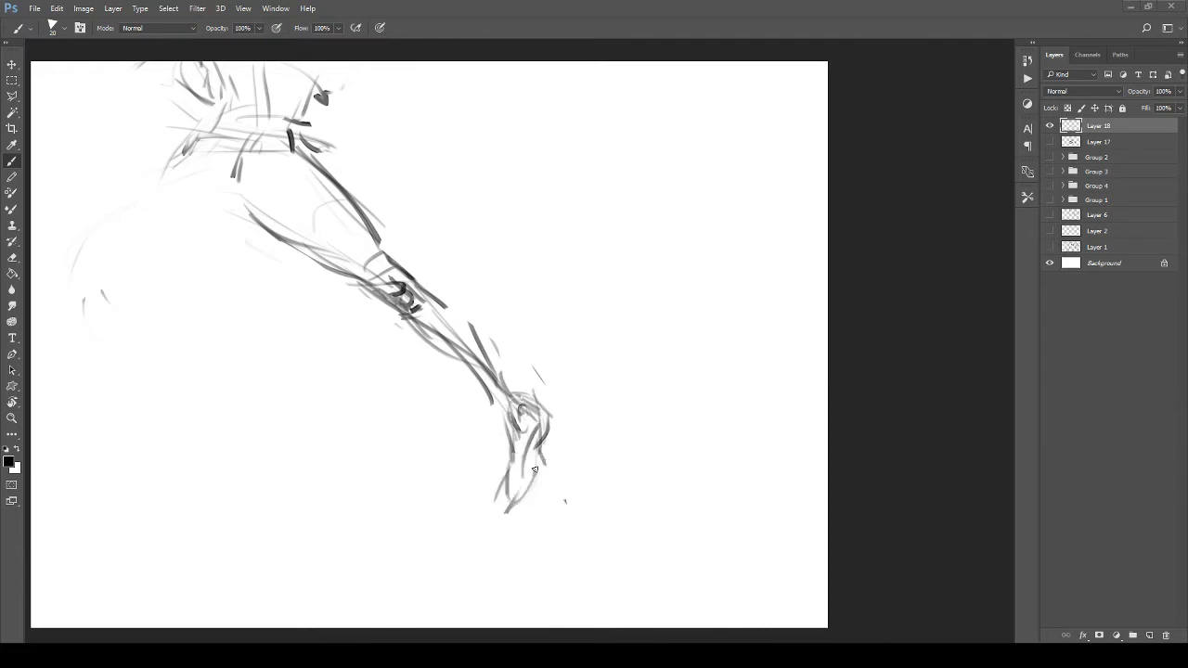
mouse_move(547, 427)
left_mouse_down()
mouse_move(536, 474)
mouse_move(503, 517)
left_mouse_up()
Step: Erase the whole extended leg below the waist, keeping the torso and the outstretched arm
mouse_move(462, 386)
left_mouse_down()
mouse_move(502, 447)
mouse_move(463, 370)
mouse_move(374, 371)
mouse_move(442, 371)
mouse_move(400, 396)
left_mouse_up()
key("z")
key("e")
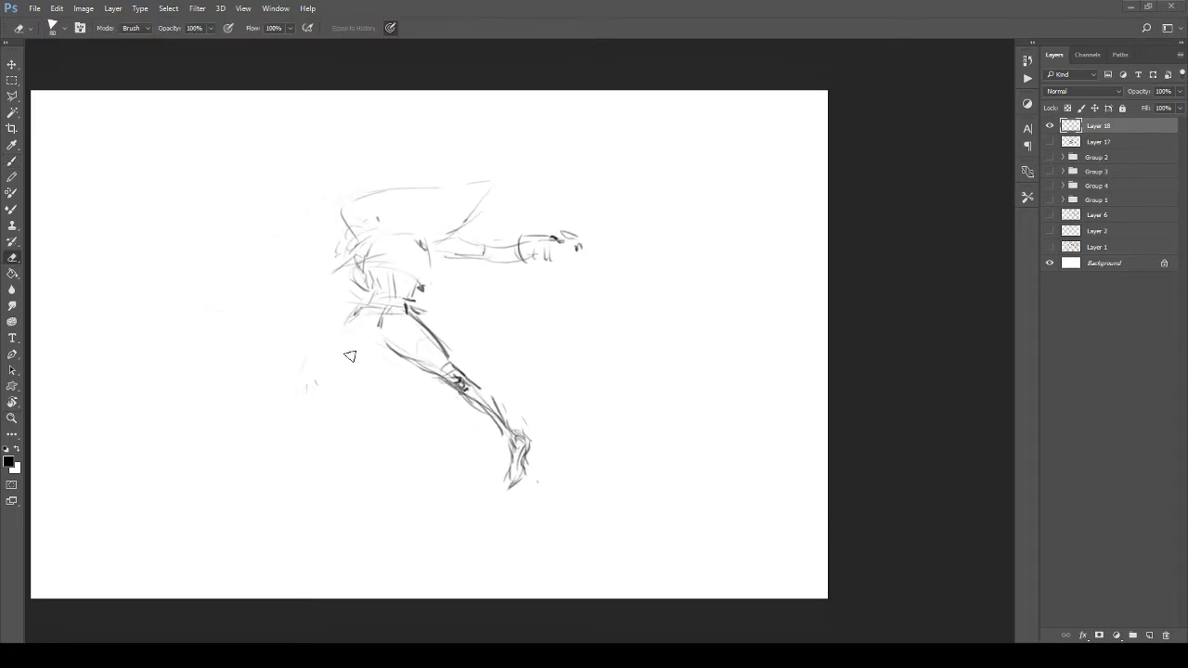
mouse_move(504, 496)
left_mouse_down()
mouse_move(506, 425)
mouse_move(387, 345)
mouse_move(446, 357)
mouse_move(393, 339)
mouse_move(519, 417)
mouse_move(414, 411)
mouse_move(331, 375)
mouse_move(367, 330)
mouse_move(423, 352)
left_mouse_up()
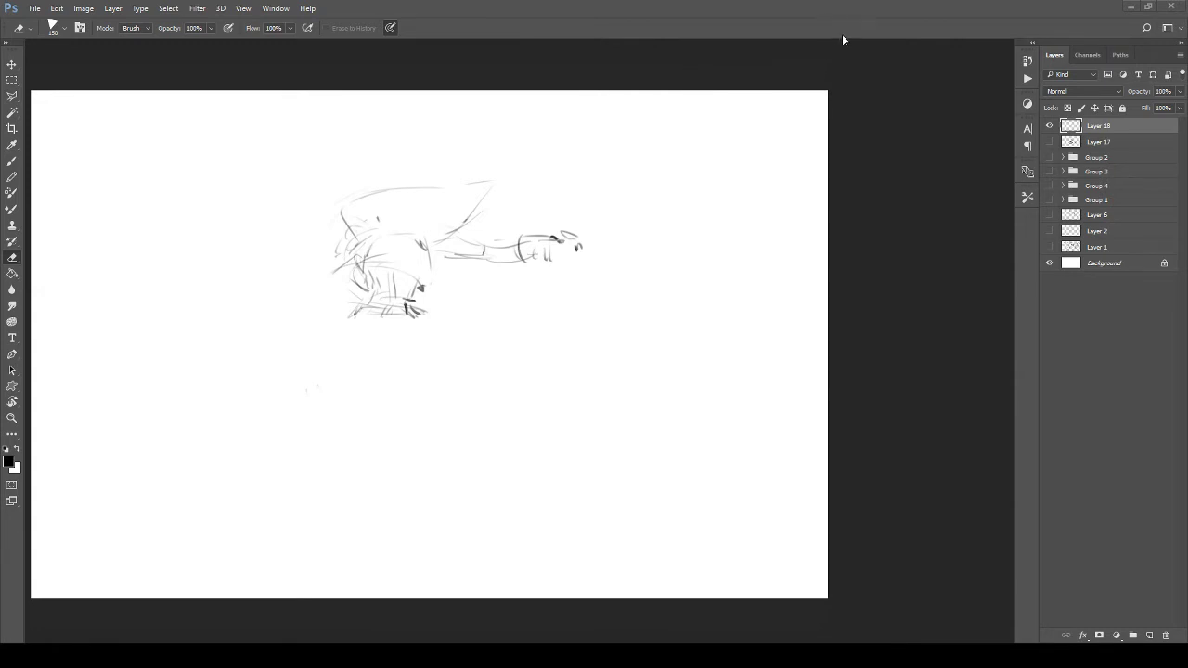
Step: Darken the lower rib-cage line and the side contour of the torso, closing off the top of the abdomen
key("ctrl+space")
left_click_drag(377, 270, 423, 274)
left_click_drag(422, 275, 446, 317)
key("b")
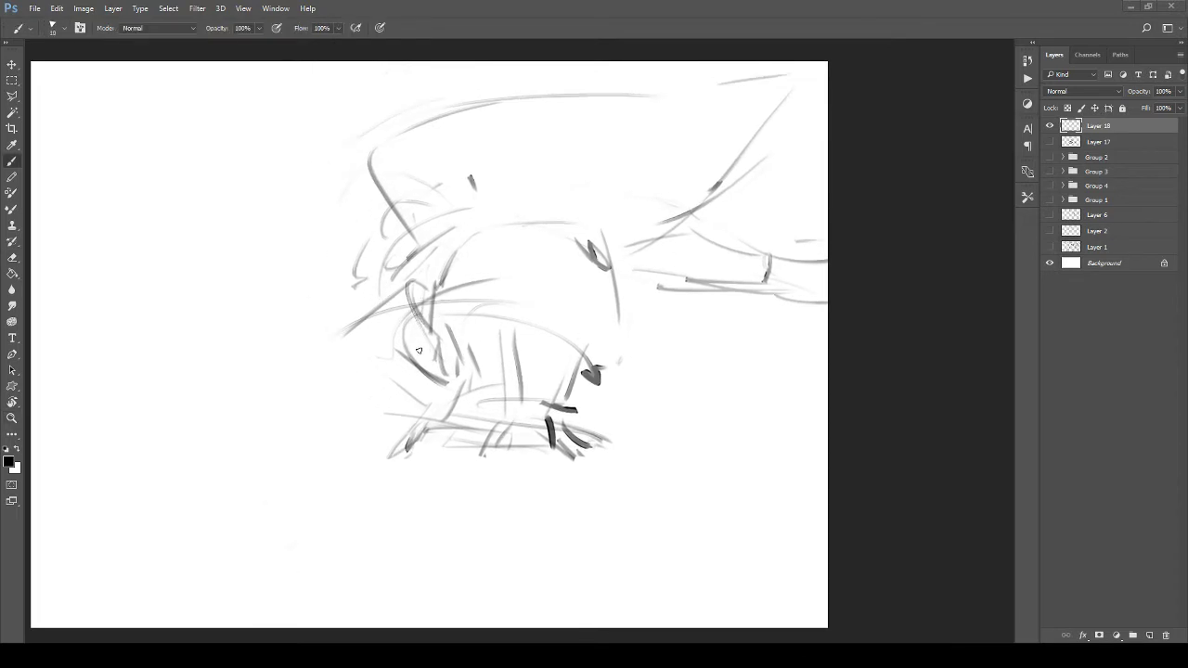
left_click_drag(407, 316, 520, 336)
key("ctrl+z")
left_click_drag(420, 306, 516, 304)
left_click_drag(468, 373, 434, 430)
mouse_move(456, 352)
left_mouse_down()
mouse_move(518, 333)
mouse_move(569, 345)
mouse_move(512, 282)
mouse_move(468, 332)
left_mouse_up()
left_click_drag(471, 329, 437, 362)
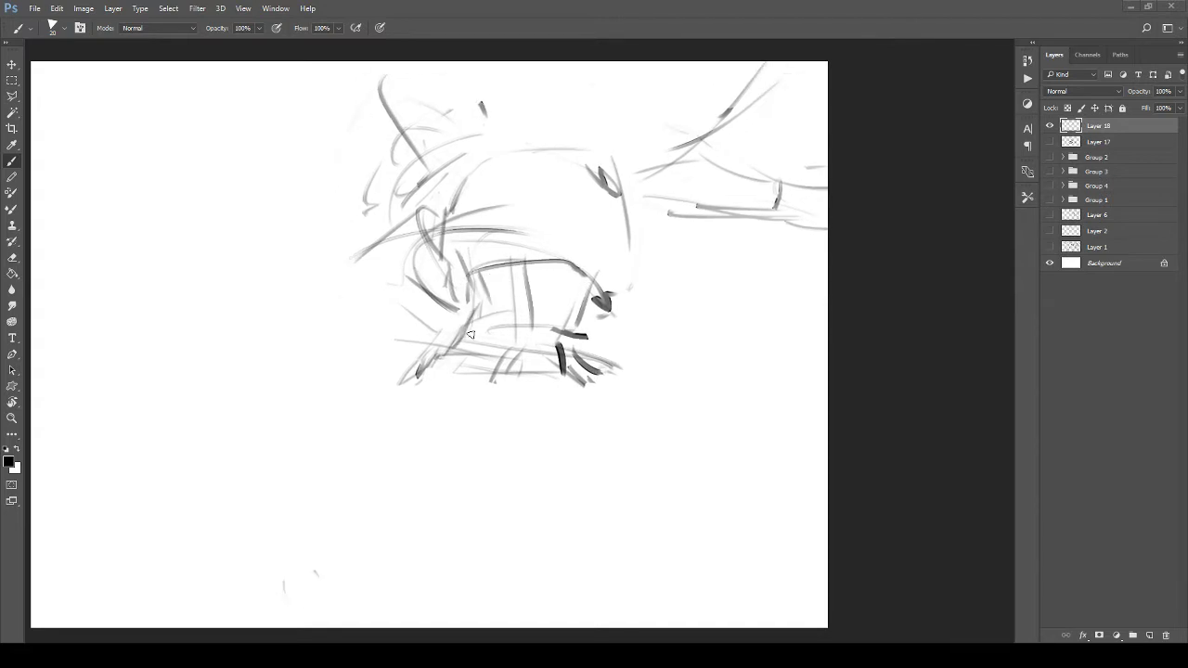
Step: Add short abdominal strokes inside the midsection and extra strokes at the back end of the waistband
left_click_drag(524, 265, 517, 324)
left_click_drag(513, 325, 487, 341)
mouse_move(543, 284)
left_mouse_down()
mouse_move(504, 393)
mouse_move(518, 351)
left_mouse_up()
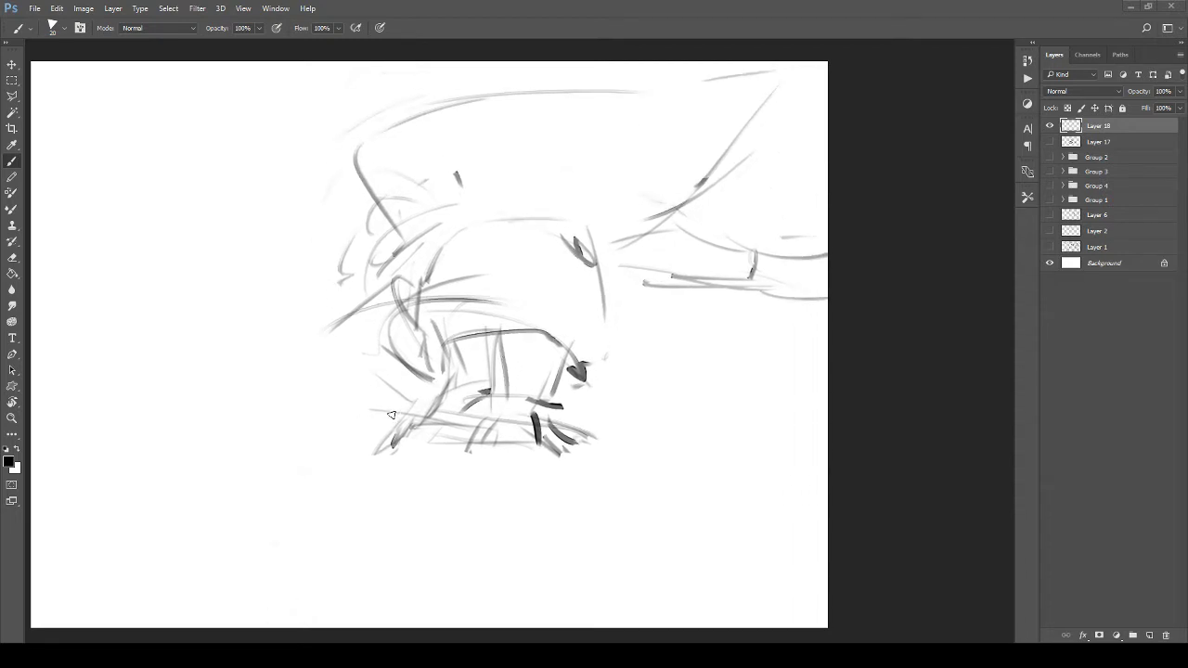
mouse_move(391, 415)
left_mouse_down()
mouse_move(371, 453)
mouse_move(447, 417)
left_mouse_up()
mouse_move(532, 365)
left_mouse_down()
mouse_move(485, 479)
mouse_move(486, 523)
left_mouse_up()
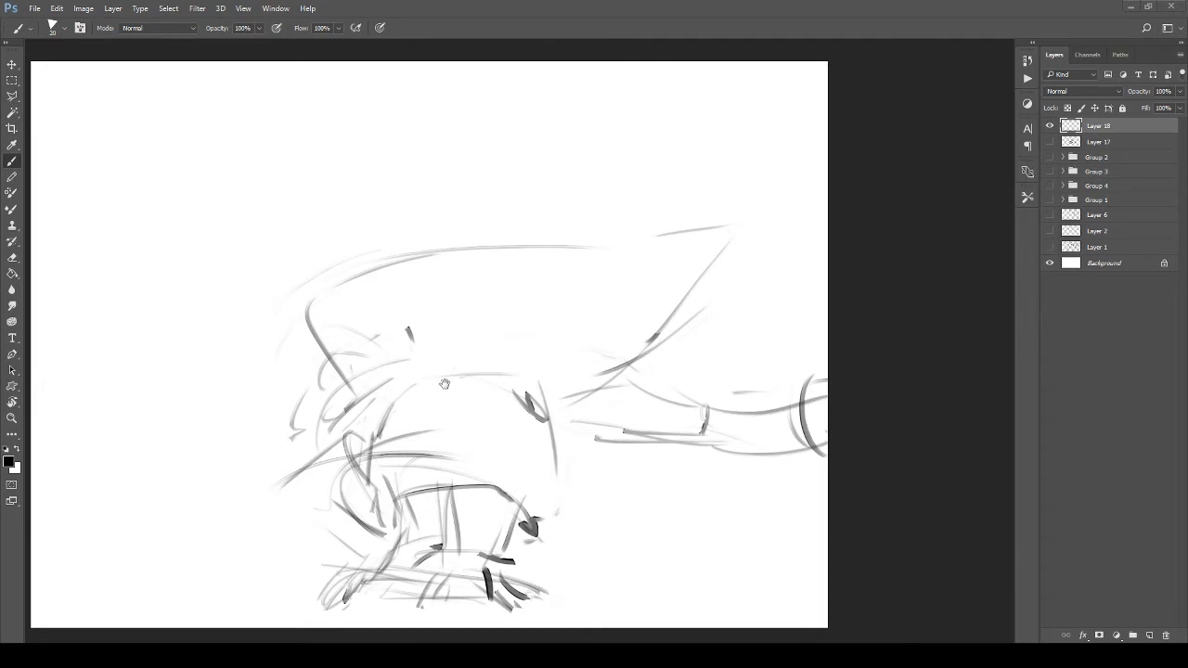
left_click_drag(445, 384, 389, 368)
left_click_drag(572, 471, 607, 473)
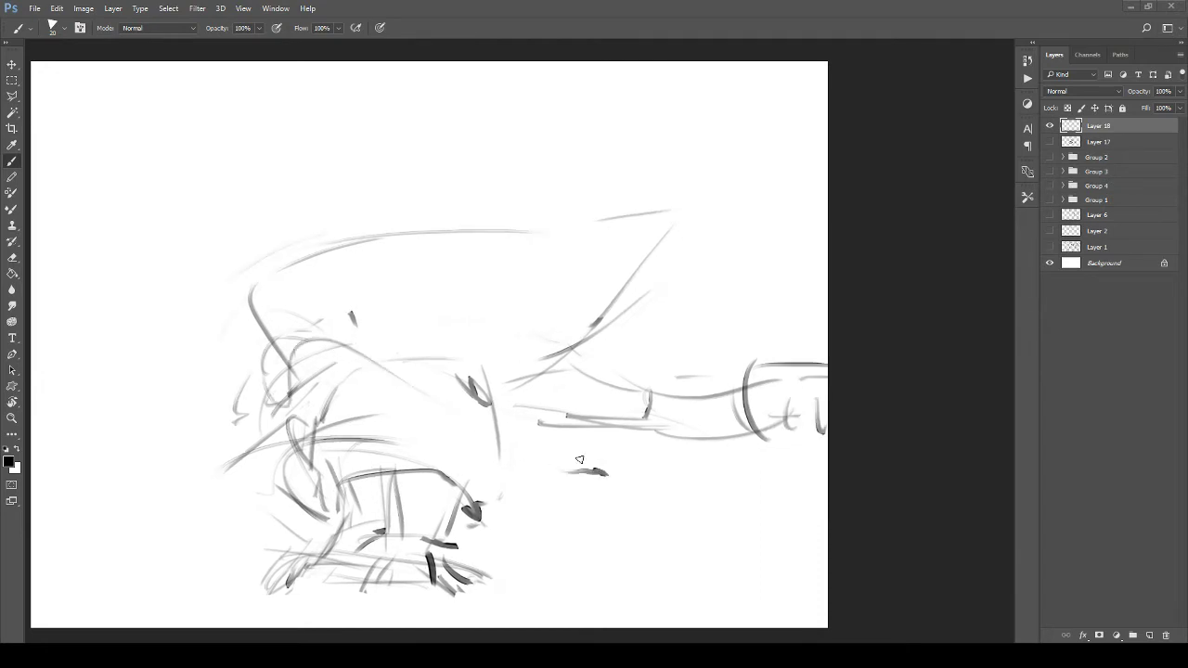
left_click_drag(528, 442, 562, 408)
key("ctrl+alt+z")
key("ctrl+alt+z")
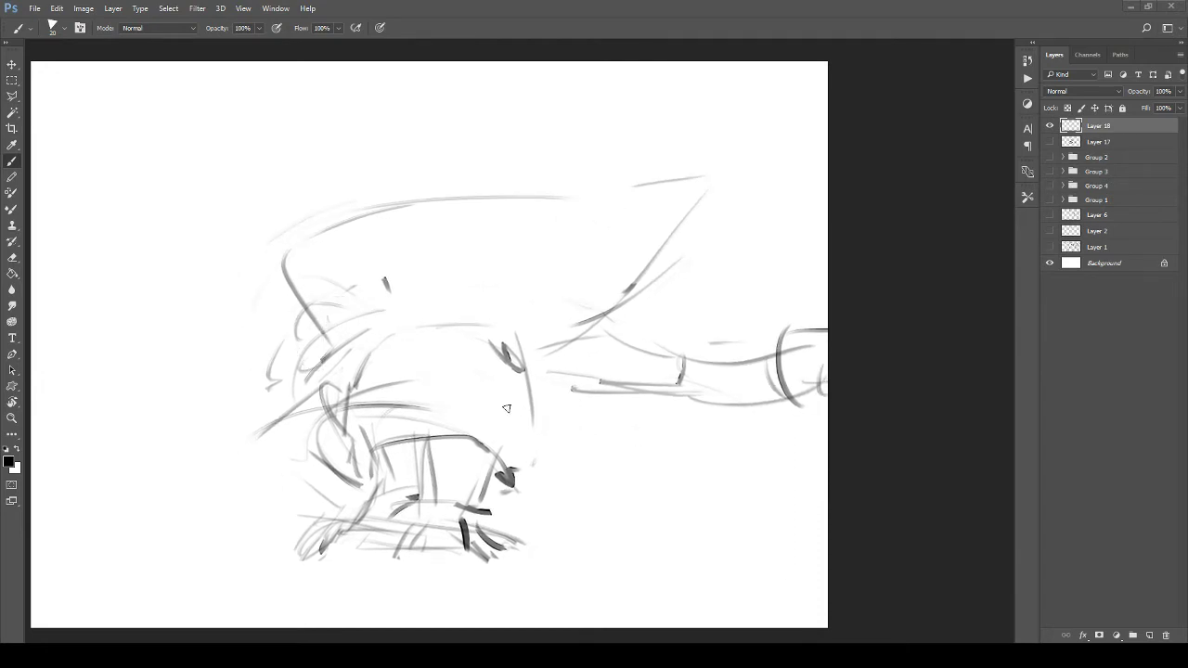
Step: Sketch a second, raised arm from the near shoulder, with a bent elbow, an upward forearm and an upper-arm contour
left_click_drag(430, 326, 480, 372)
left_click_drag(408, 348, 459, 367)
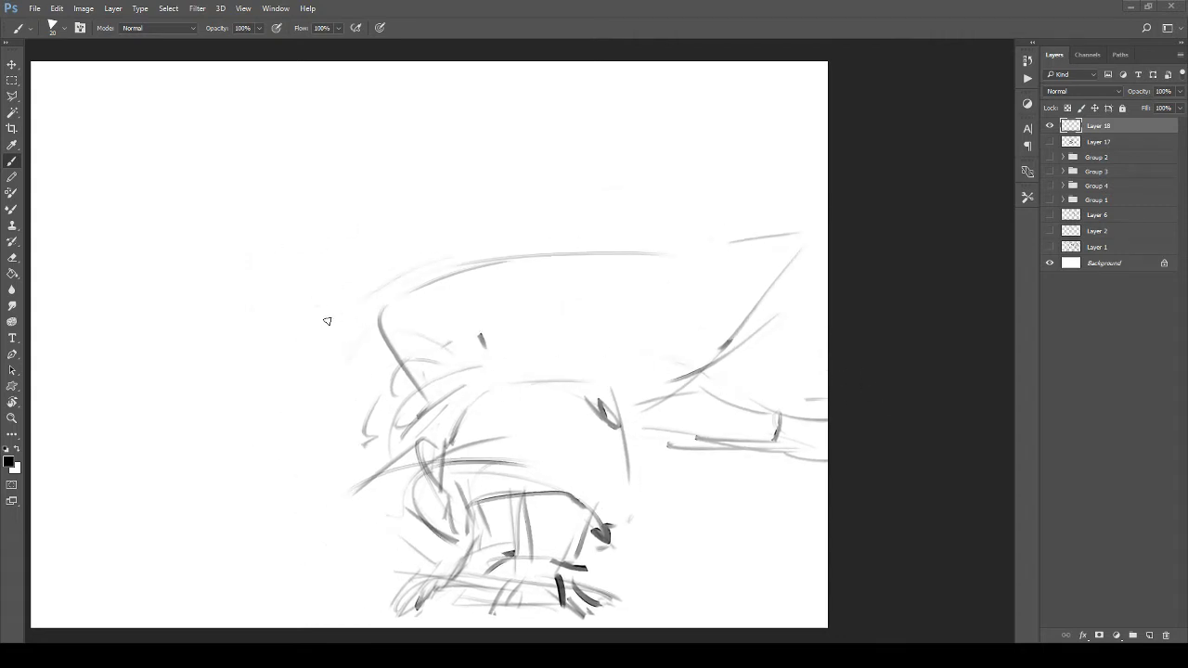
mouse_move(311, 266)
left_mouse_down()
mouse_move(303, 292)
mouse_move(329, 312)
left_mouse_up()
left_click_drag(386, 250, 424, 210)
mouse_move(357, 232)
left_mouse_down()
mouse_move(431, 191)
mouse_move(440, 165)
mouse_move(426, 220)
mouse_move(438, 223)
mouse_move(351, 299)
left_mouse_up()
mouse_move(321, 245)
left_mouse_down()
mouse_move(273, 288)
mouse_move(380, 362)
left_mouse_up()
mouse_move(375, 299)
left_mouse_down()
mouse_move(444, 369)
mouse_move(475, 364)
mouse_move(515, 384)
left_mouse_up()
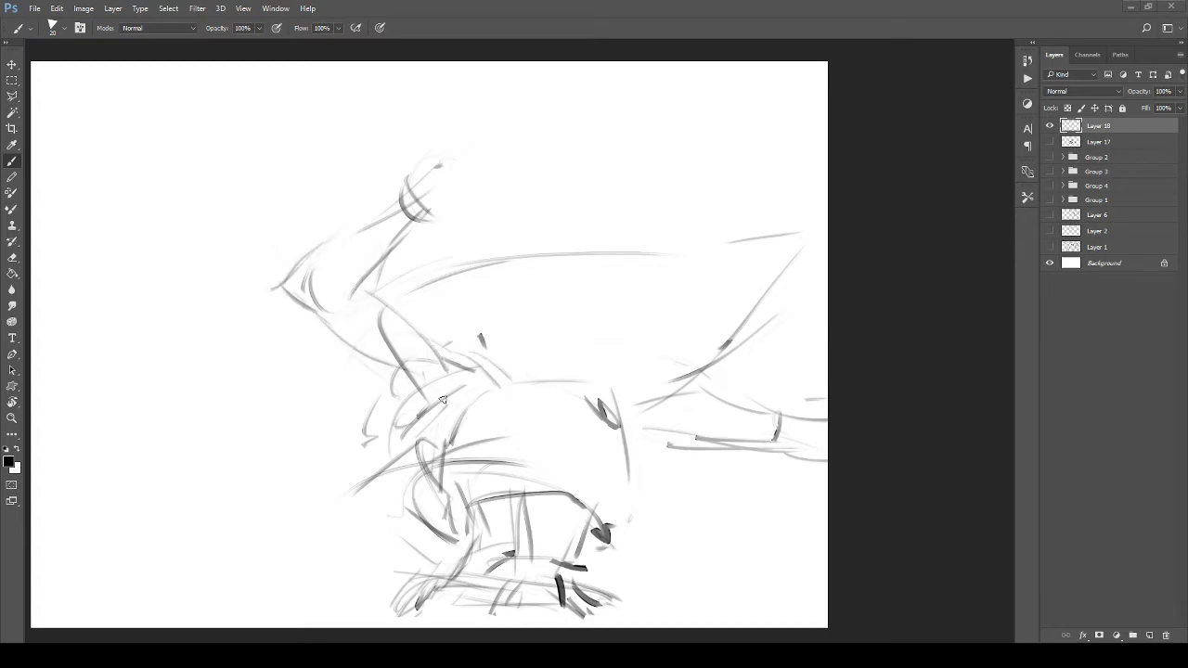
left_click_drag(327, 327, 390, 380)
mouse_move(414, 393)
left_mouse_down()
mouse_move(444, 417)
mouse_move(440, 450)
left_mouse_up()
Step: Sketch a wristband and an open hand with spread fingers at the end of the raised forearm
left_click_drag(435, 238, 359, 328)
left_click_drag(339, 270, 346, 307)
mouse_move(346, 248)
left_mouse_down()
mouse_move(353, 233)
mouse_move(466, 247)
left_mouse_up()
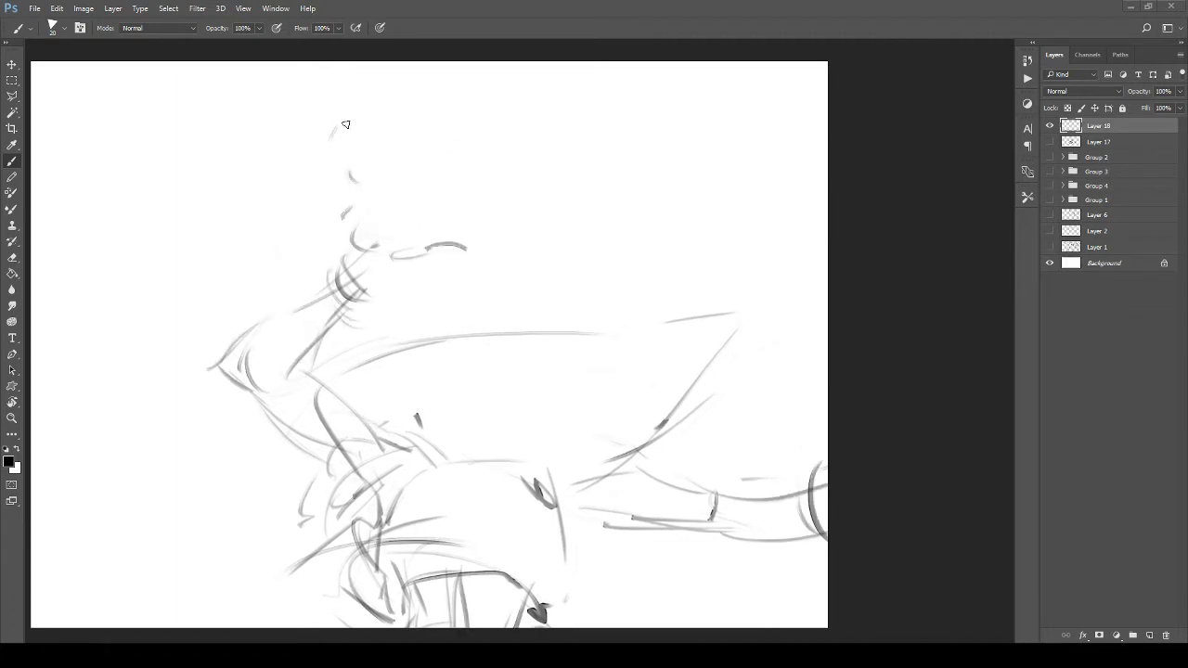
mouse_move(338, 160)
left_mouse_down()
mouse_move(360, 193)
mouse_move(343, 137)
mouse_move(370, 193)
mouse_move(396, 143)
mouse_move(373, 148)
left_mouse_up()
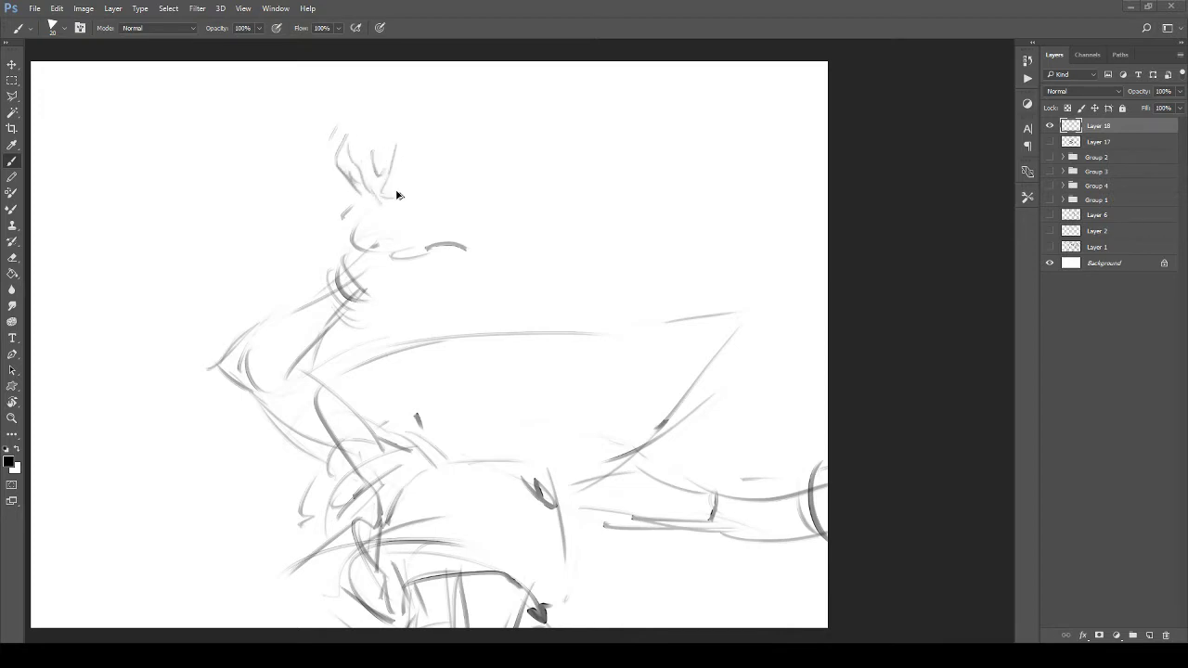
mouse_move(346, 254)
left_mouse_down()
mouse_move(369, 291)
mouse_move(303, 280)
mouse_move(377, 316)
mouse_move(395, 275)
mouse_move(372, 251)
mouse_move(393, 180)
mouse_move(423, 271)
left_mouse_up()
Step: Erase the inner wrist lines and stray hand marks above the raised forearm with a smaller eraser
key("e")
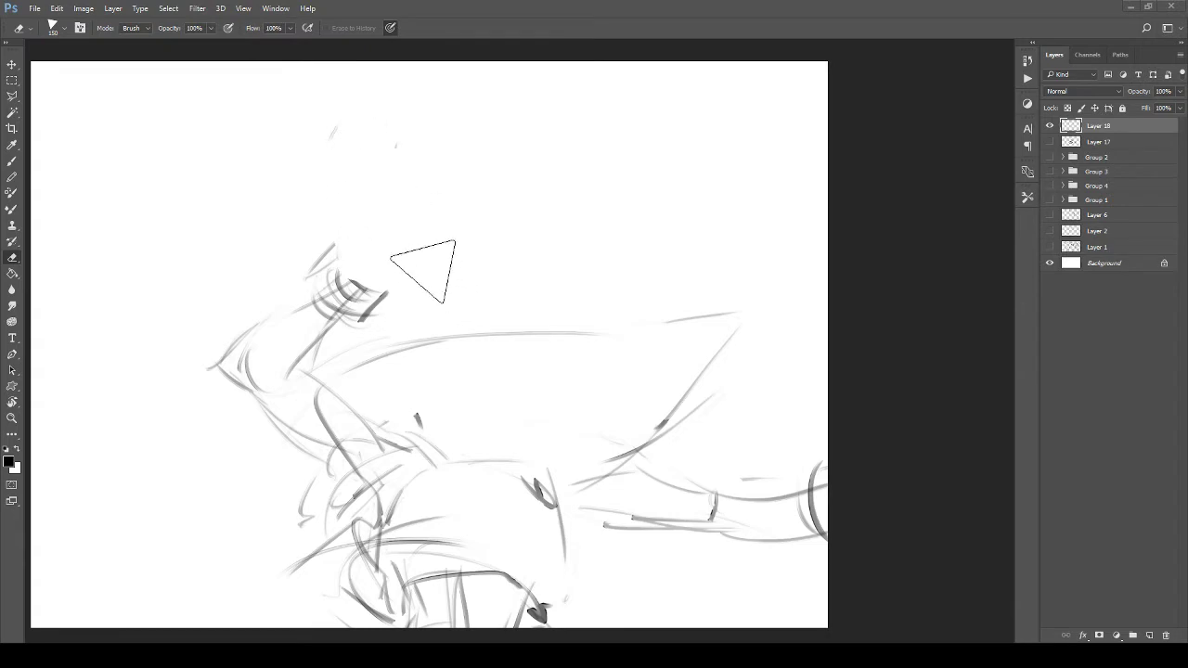
key("bracketleft")
key("bracketleft")
key("bracketleft")
key("bracketleft")
key("bracketleft")
key("bracketleft")
left_click_drag(349, 277, 352, 284)
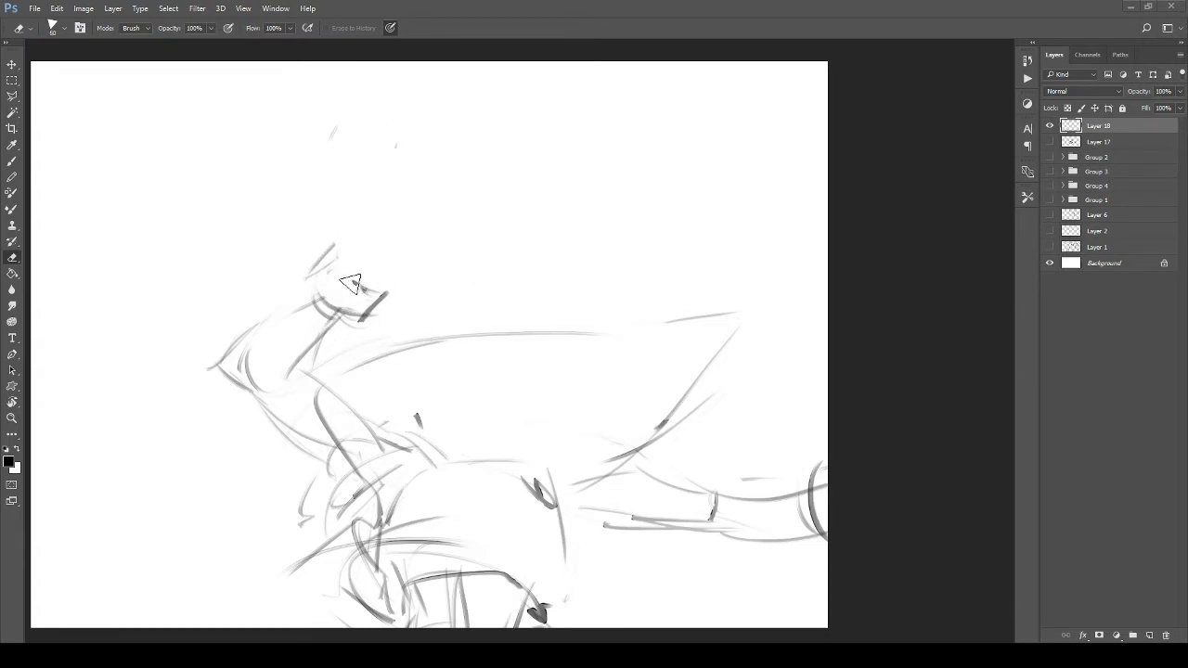
left_click_drag(332, 146, 411, 154)
Step: Reinforce the cuff edge of the raised arm and redraw its forearm and elbow contours
key("b")
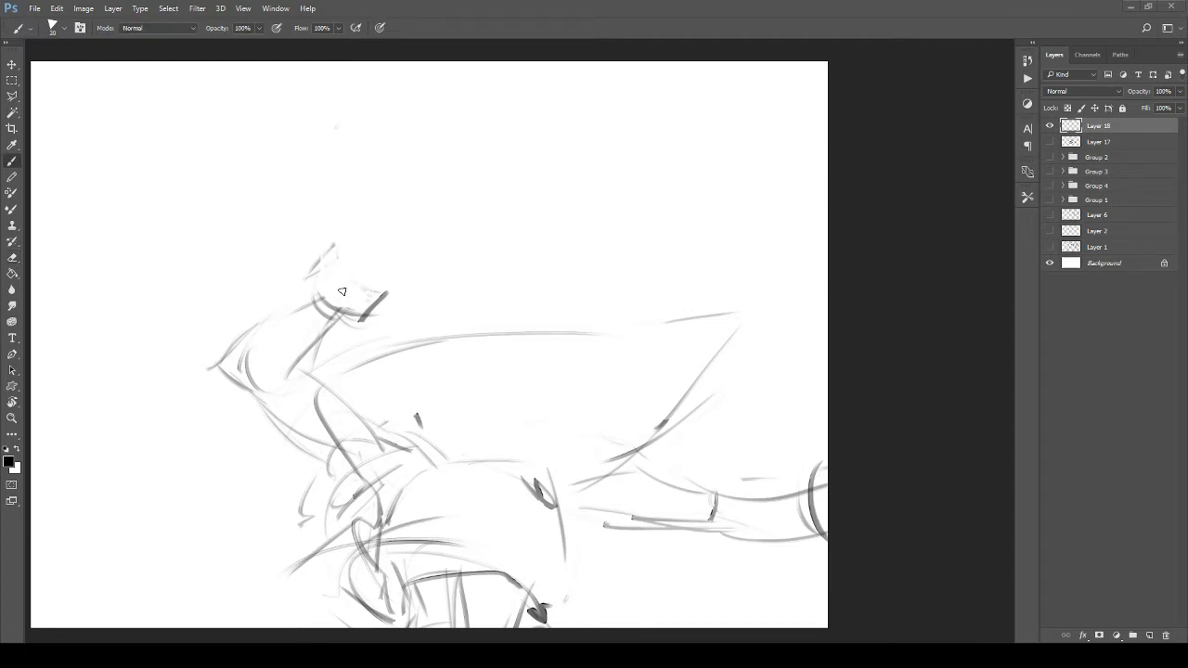
left_click_drag(334, 253, 306, 276)
left_click_drag(302, 355, 337, 344)
left_click_drag(322, 365, 351, 330)
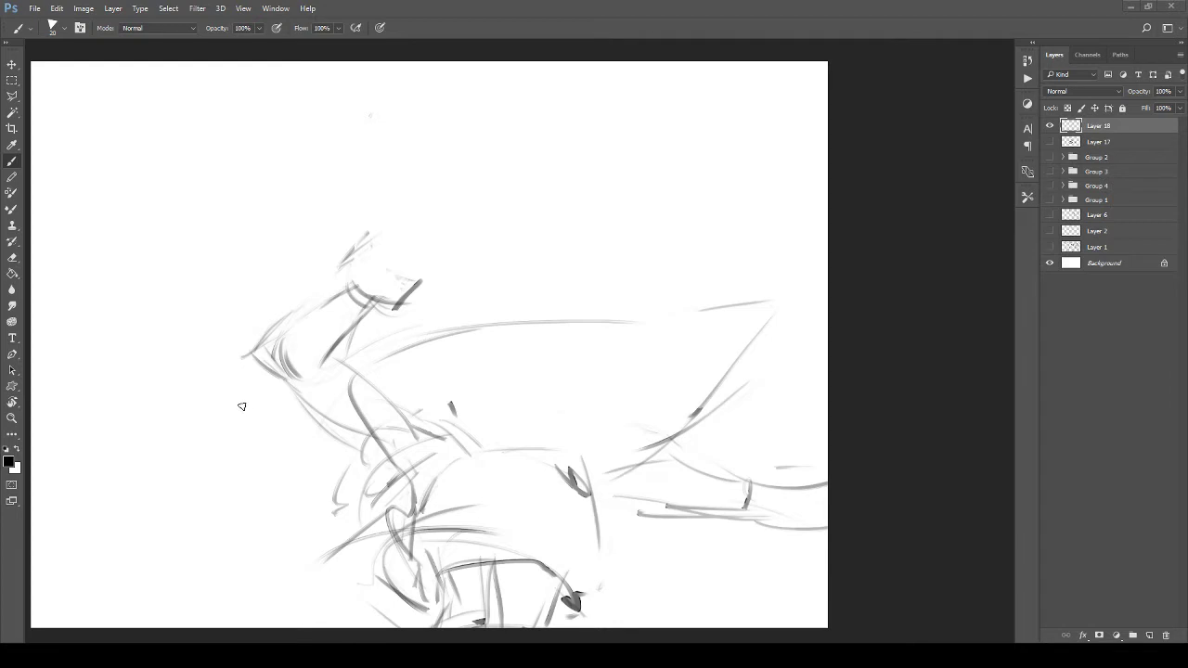
Step: Darken the shoulder contour of the outstretched arm and add a curved line beside the raised upper arm
left_click_drag(407, 290, 377, 292)
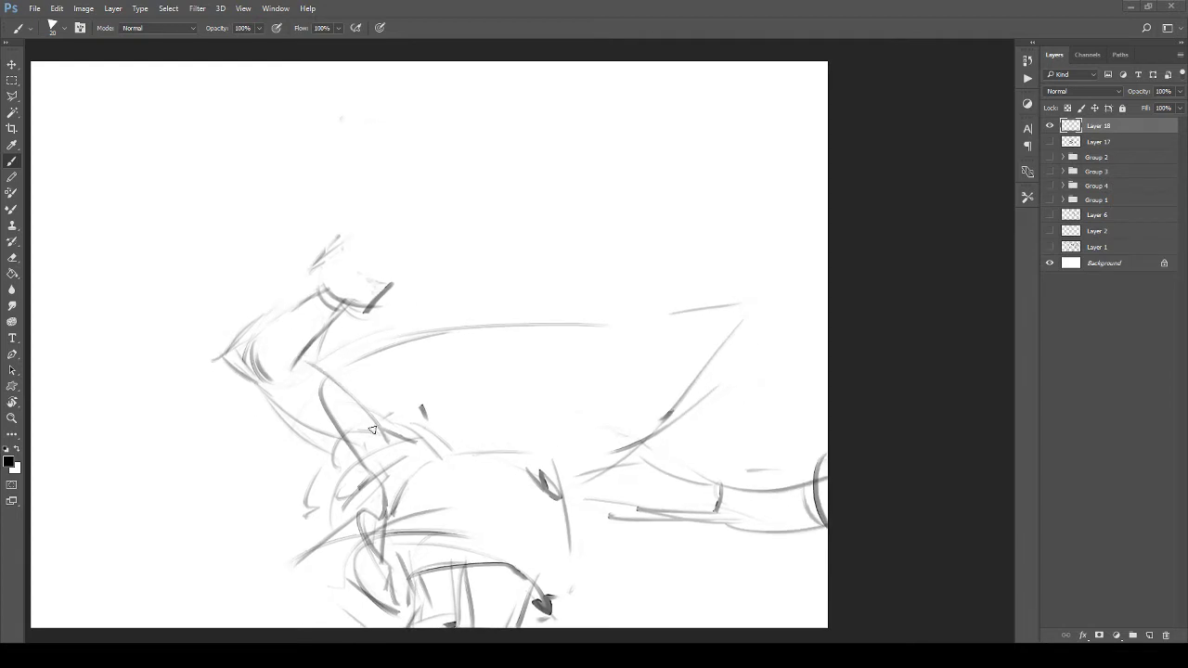
left_click_drag(407, 428, 346, 438)
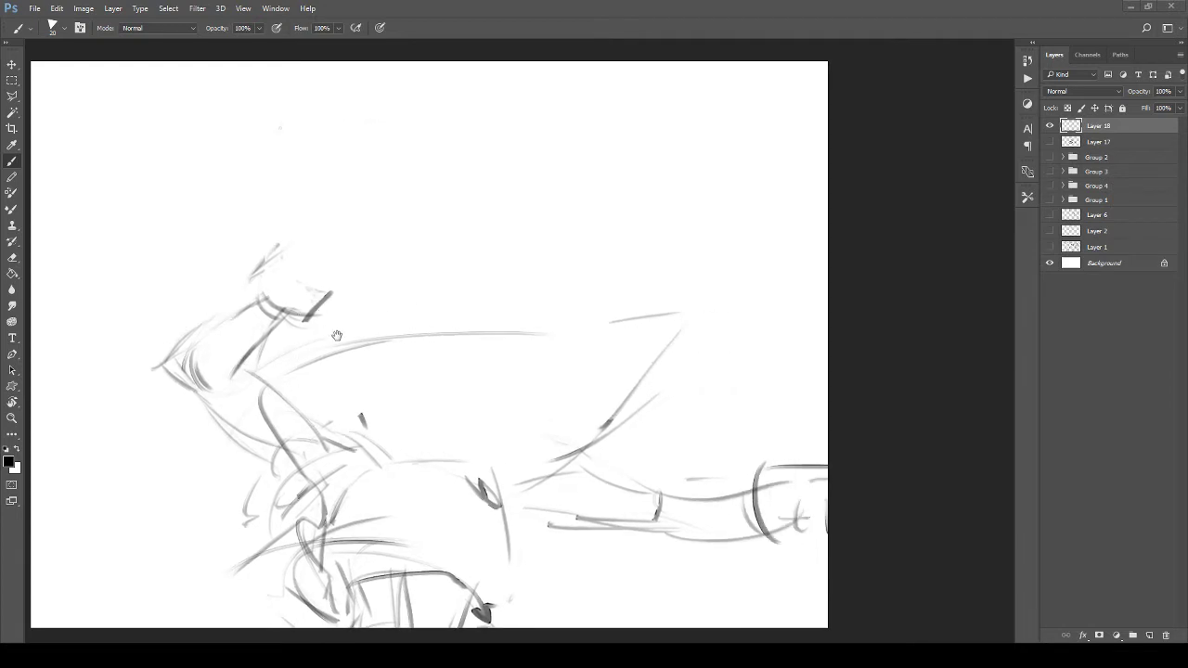
mouse_move(337, 335)
left_mouse_down()
mouse_move(380, 329)
mouse_move(341, 273)
left_mouse_up()
left_click_drag(420, 397, 350, 336)
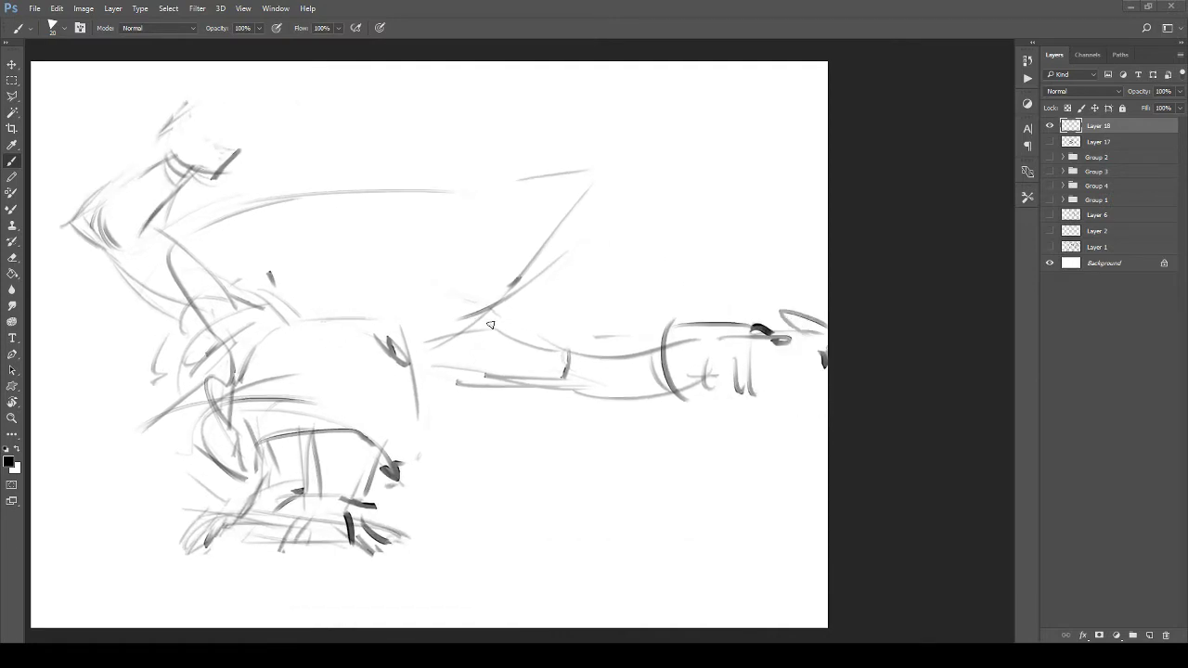
left_click_drag(471, 315, 511, 329)
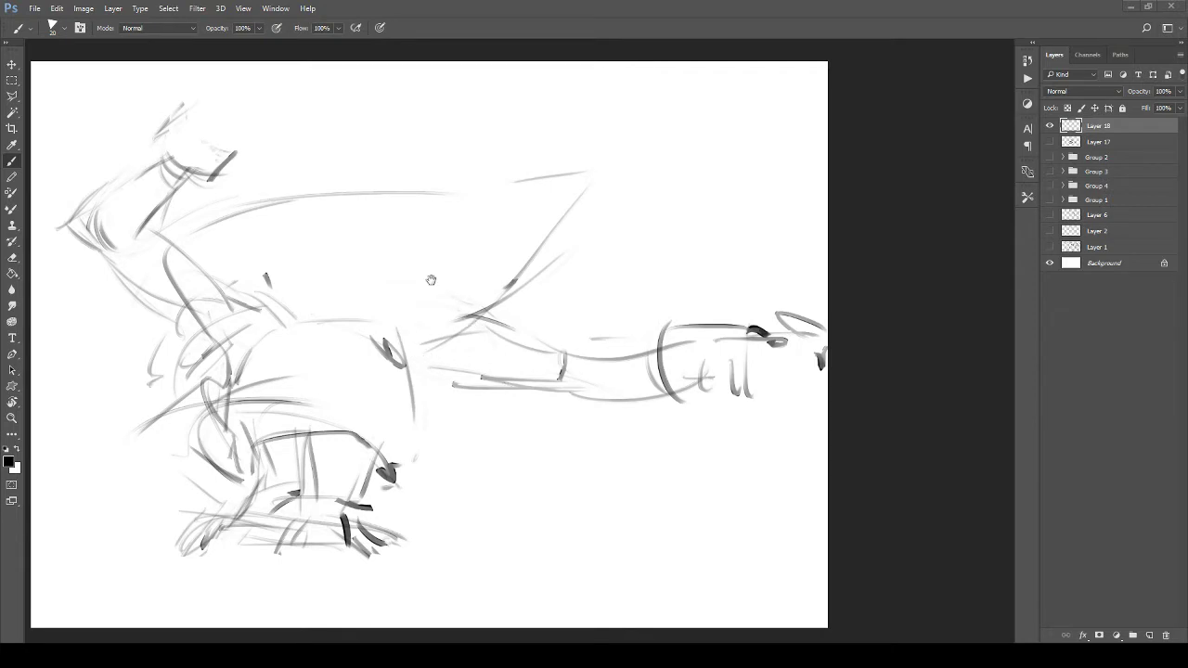
left_click_drag(434, 279, 469, 343)
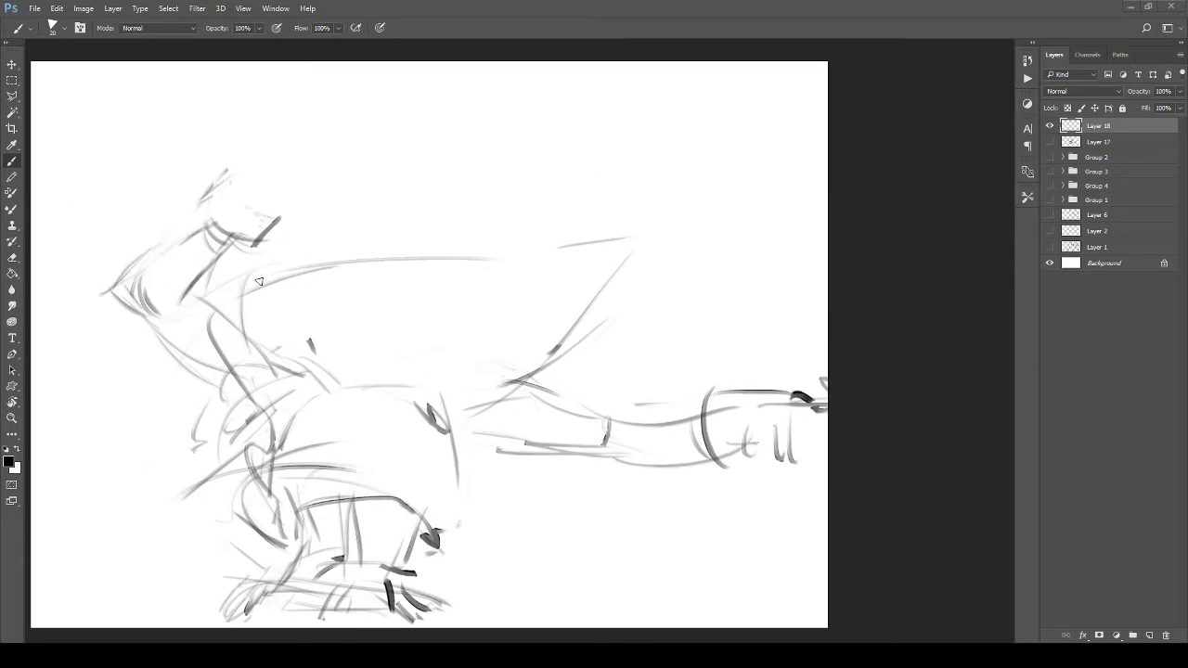
scroll(274, 278, "up", 3)
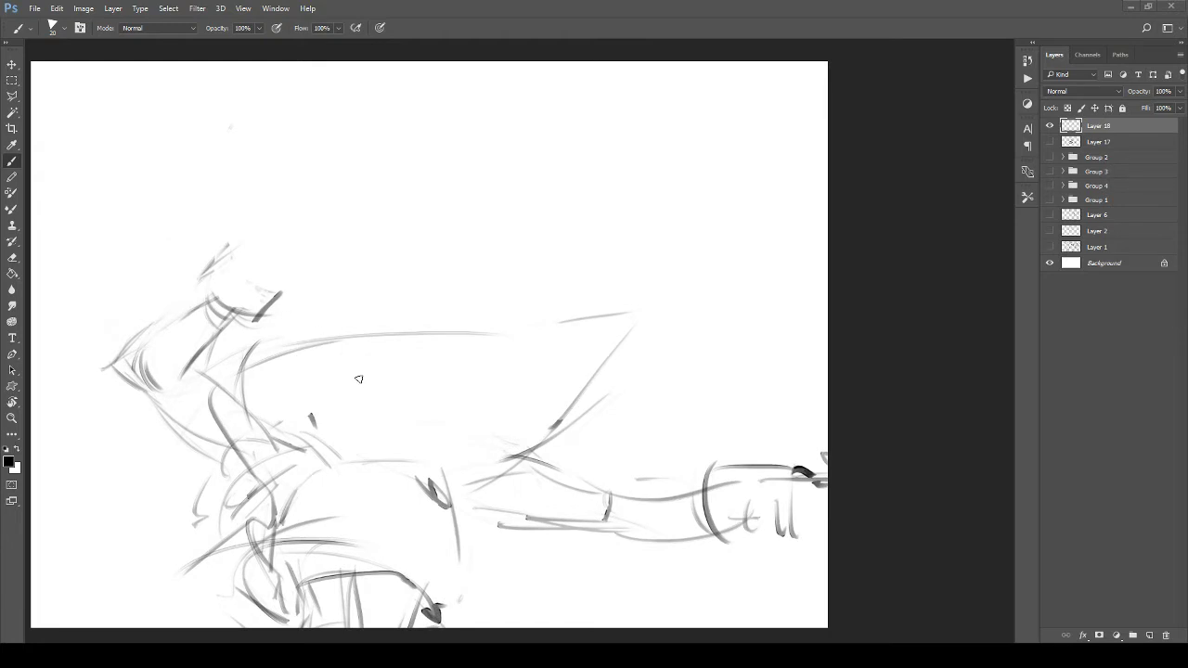
Step: Sketch the raised hand above the flared cuff, with palm edge, thumb and curved finger strokes
mouse_move(425, 585)
left_mouse_down()
mouse_move(398, 334)
mouse_move(370, 215)
left_mouse_up()
key("z")
mouse_move(370, 223)
left_mouse_down()
mouse_move(294, 270)
mouse_move(368, 333)
left_mouse_up()
left_click_drag(306, 160, 387, 435)
mouse_move(313, 319)
left_mouse_down()
mouse_move(336, 318)
mouse_move(379, 379)
left_mouse_up()
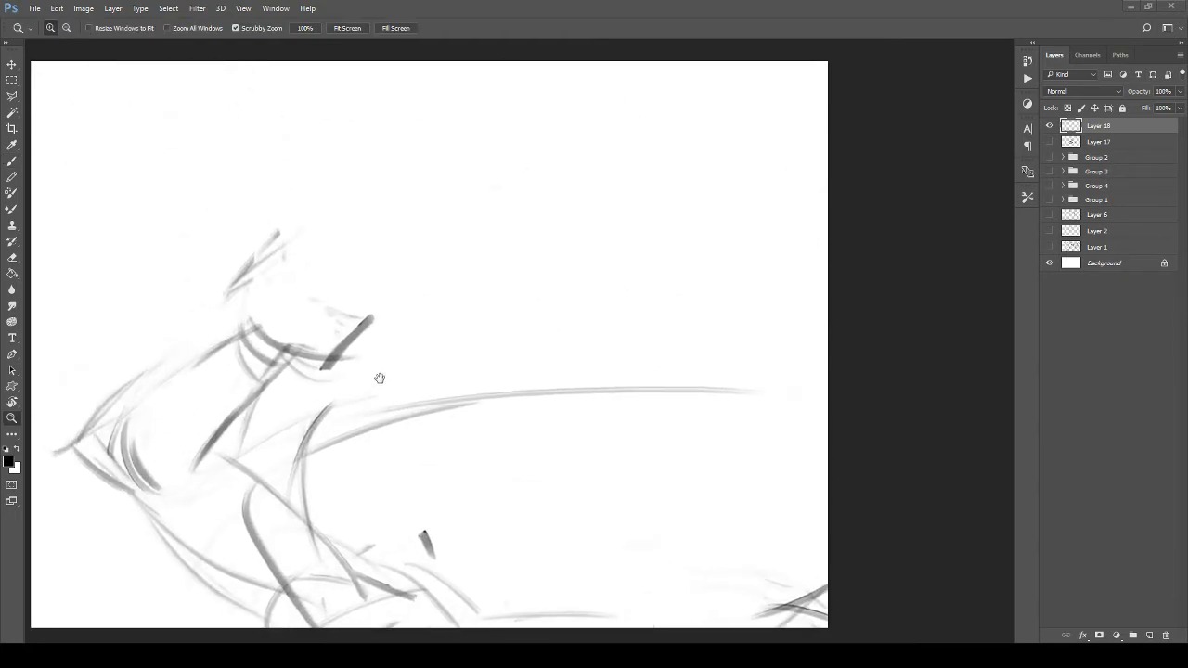
key("b")
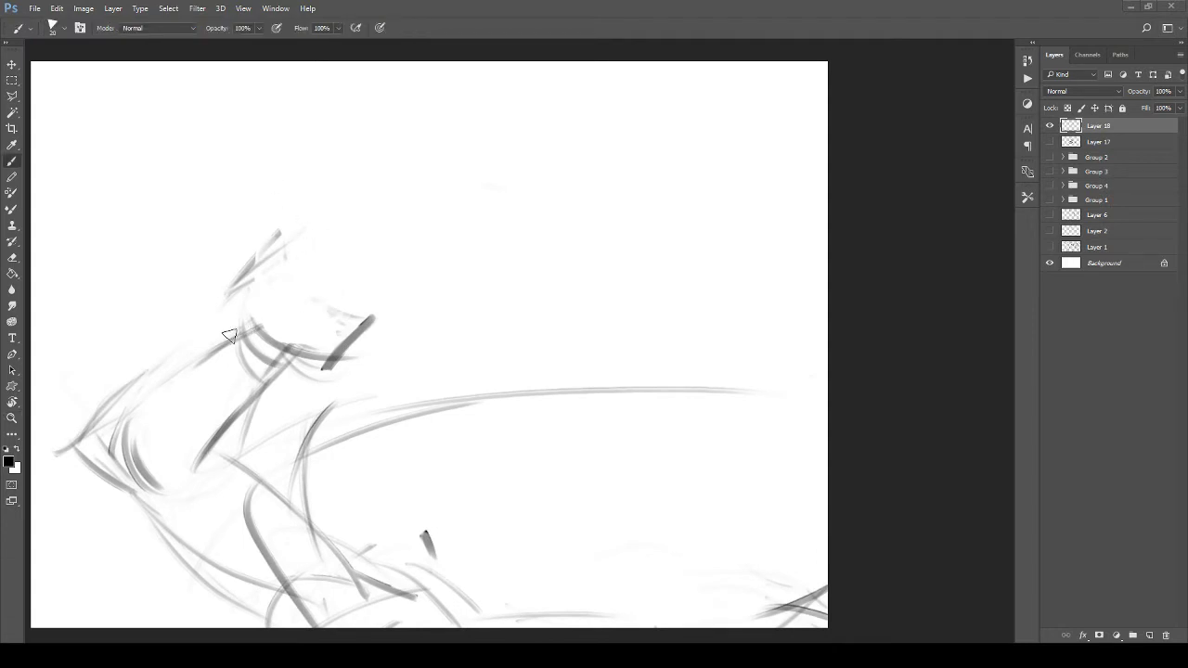
left_click_drag(242, 319, 275, 364)
left_click_drag(326, 276, 349, 294)
left_click_drag(443, 280, 423, 293)
mouse_move(359, 213)
left_mouse_down()
mouse_move(410, 188)
mouse_move(389, 136)
mouse_move(427, 114)
left_mouse_up()
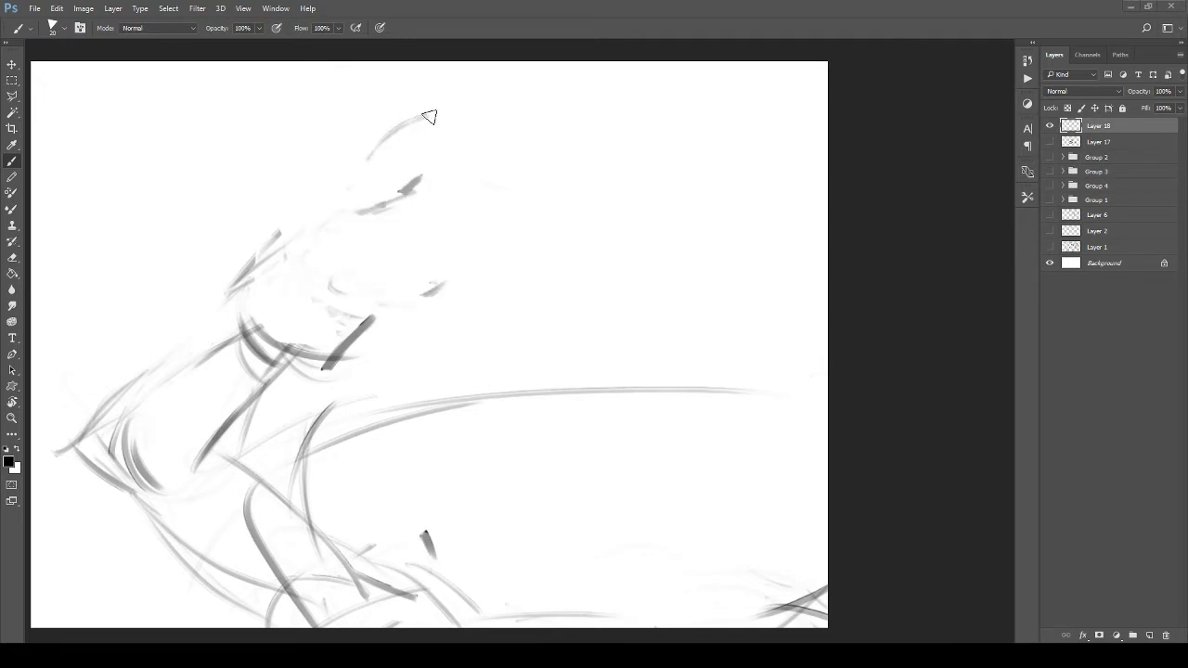
mouse_move(476, 176)
left_mouse_down()
mouse_move(494, 152)
mouse_move(429, 228)
left_mouse_up()
mouse_move(406, 321)
left_mouse_down()
mouse_move(453, 312)
mouse_move(533, 270)
mouse_move(448, 281)
left_mouse_up()
Step: Redraw the hand of the outstretched arm as a clenched fist with knuckle, finger and thumb contours
key("z")
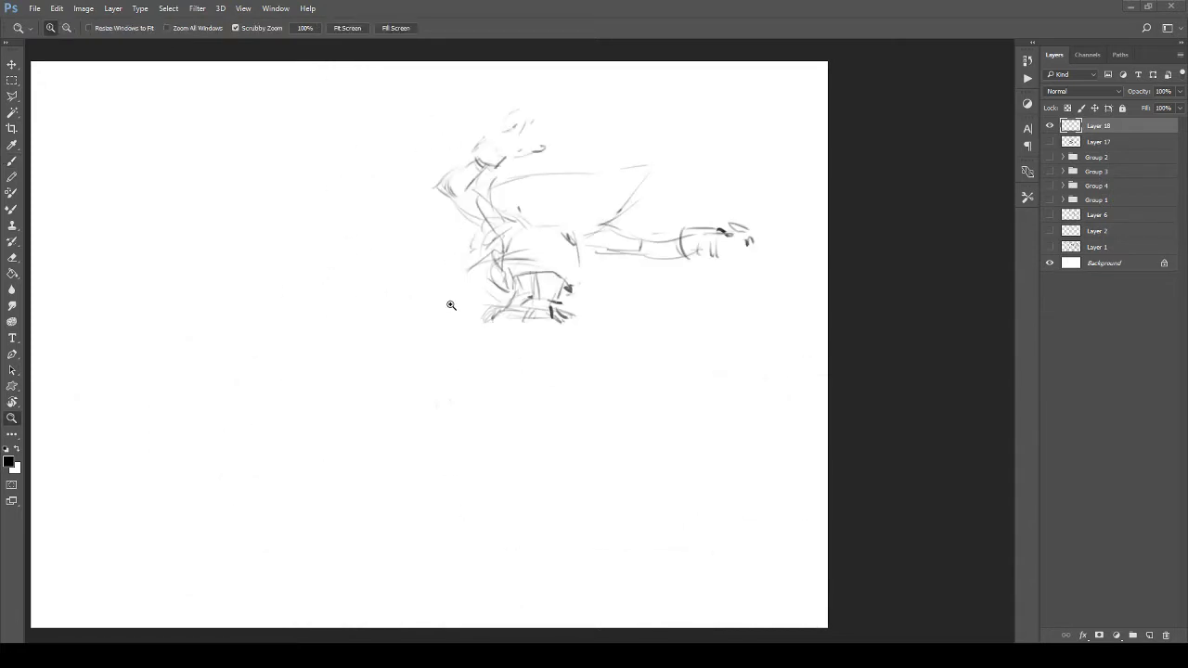
left_click_drag(731, 237, 886, 270)
mouse_move(697, 248)
left_mouse_down()
mouse_move(474, 273)
mouse_move(514, 294)
left_mouse_up()
key("b")
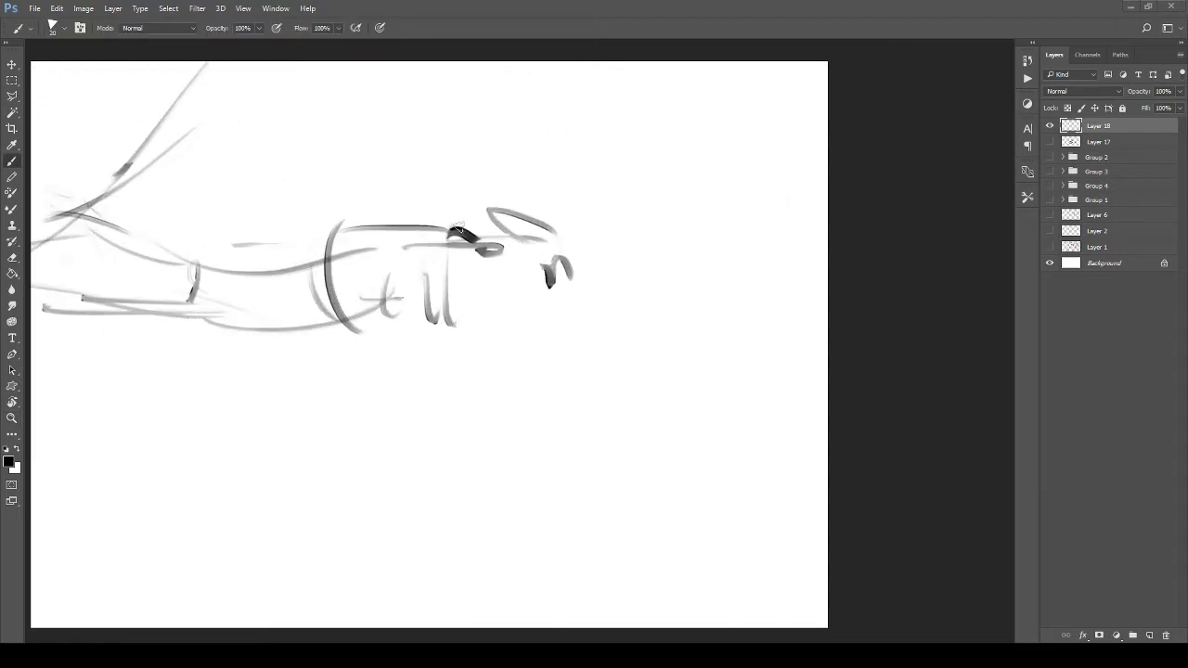
mouse_move(418, 227)
left_mouse_down()
mouse_move(534, 203)
mouse_move(555, 227)
left_mouse_up()
mouse_move(561, 230)
left_mouse_down()
mouse_move(597, 243)
mouse_move(588, 271)
left_mouse_up()
mouse_move(429, 306)
left_mouse_down()
mouse_move(483, 357)
mouse_move(516, 348)
mouse_move(495, 252)
mouse_move(512, 323)
left_mouse_up()
left_click_drag(517, 218, 555, 298)
mouse_move(593, 242)
left_mouse_down()
mouse_move(559, 340)
mouse_move(589, 342)
mouse_move(599, 290)
mouse_move(472, 287)
mouse_move(485, 305)
left_mouse_up()
Step: Sketch the raised thigh as a large rounded curve below the waist, with inner-thigh and cloth contours beside it
key("z")
left_click_drag(393, 284, 452, 315)
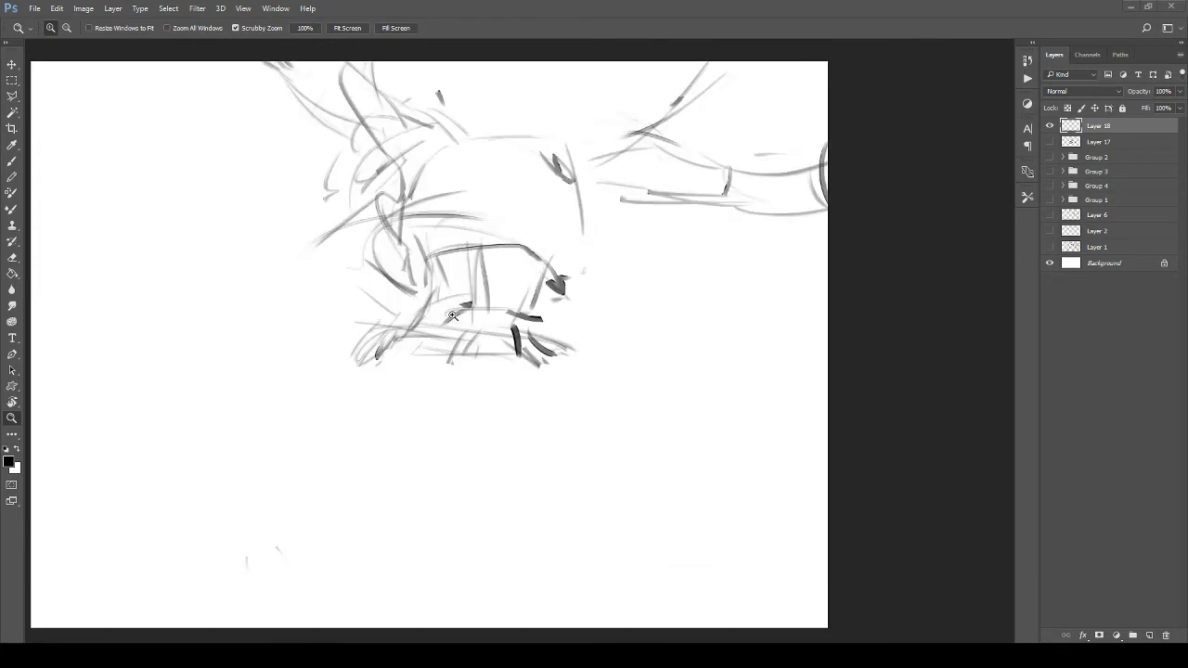
left_click(452, 315, "alt")
left_click(475, 301, "alt")
key("b")
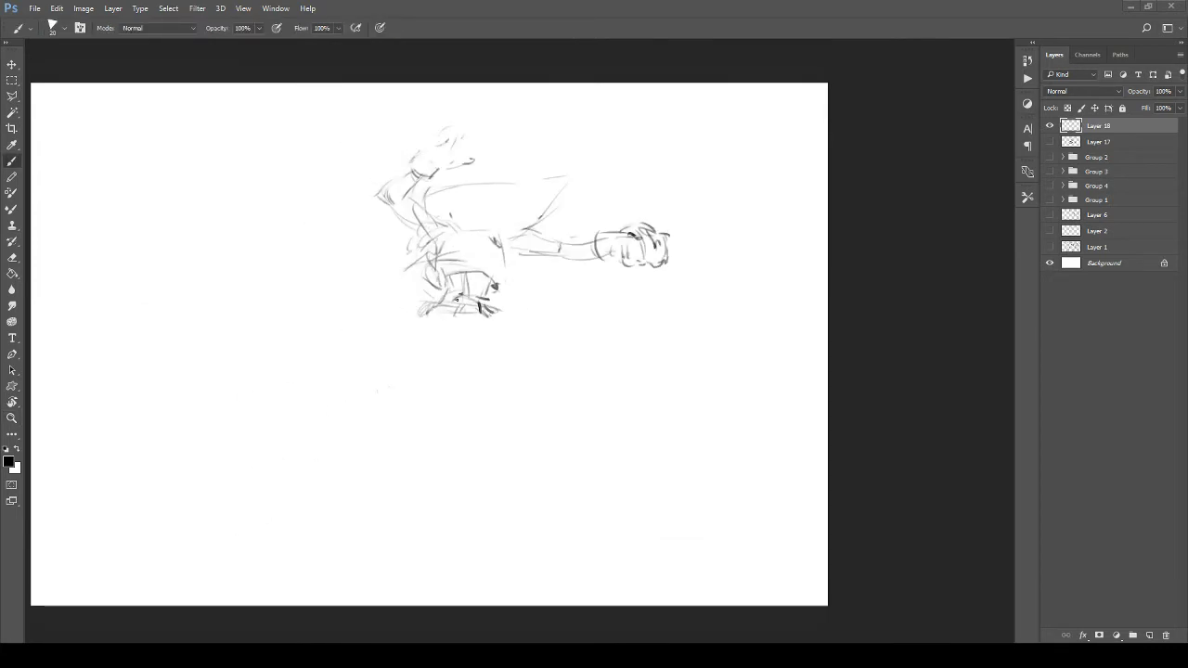
left_click_drag(356, 342, 364, 377)
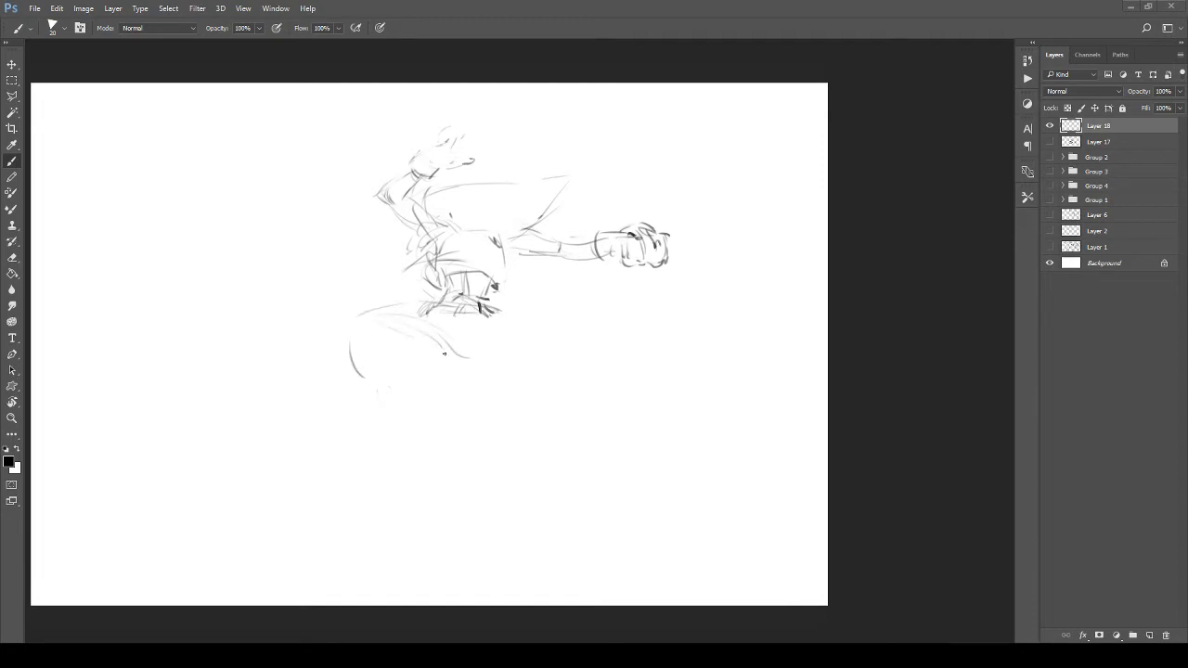
mouse_move(444, 353)
left_mouse_down()
mouse_move(497, 398)
mouse_move(493, 346)
mouse_move(496, 392)
left_mouse_up()
Step: Sketch a downward-pointing leg under the hip, with thigh sides, a knee and tapering shin lines
mouse_move(450, 368)
left_mouse_down()
mouse_move(444, 414)
mouse_move(460, 430)
left_mouse_up()
left_click_drag(466, 421, 484, 338)
left_click_drag(446, 417, 468, 471)
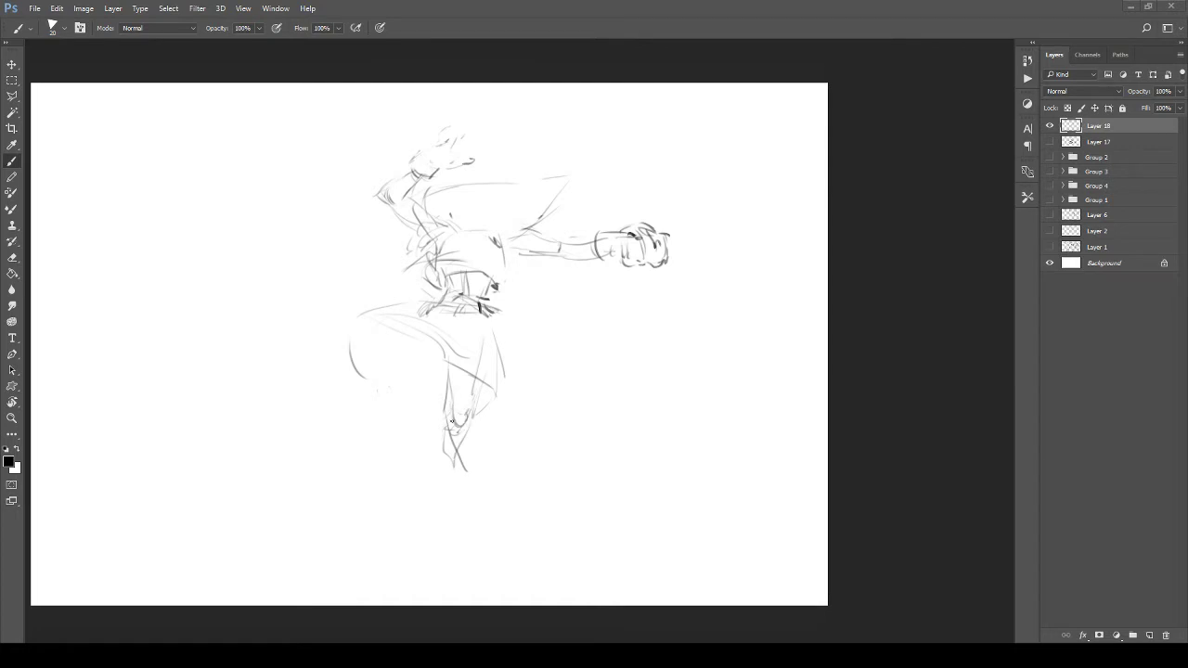
mouse_move(445, 426)
left_mouse_down()
mouse_move(456, 492)
mouse_move(468, 405)
left_mouse_up()
Step: Remove the tapering shin lines and redraw a straight lower leg ending in an ankle and foot
key("ctrl+alt+z")
key("ctrl+alt+z")
key("e")
mouse_move(455, 472)
left_mouse_down()
mouse_move(464, 498)
mouse_move(445, 424)
left_mouse_up()
key("b")
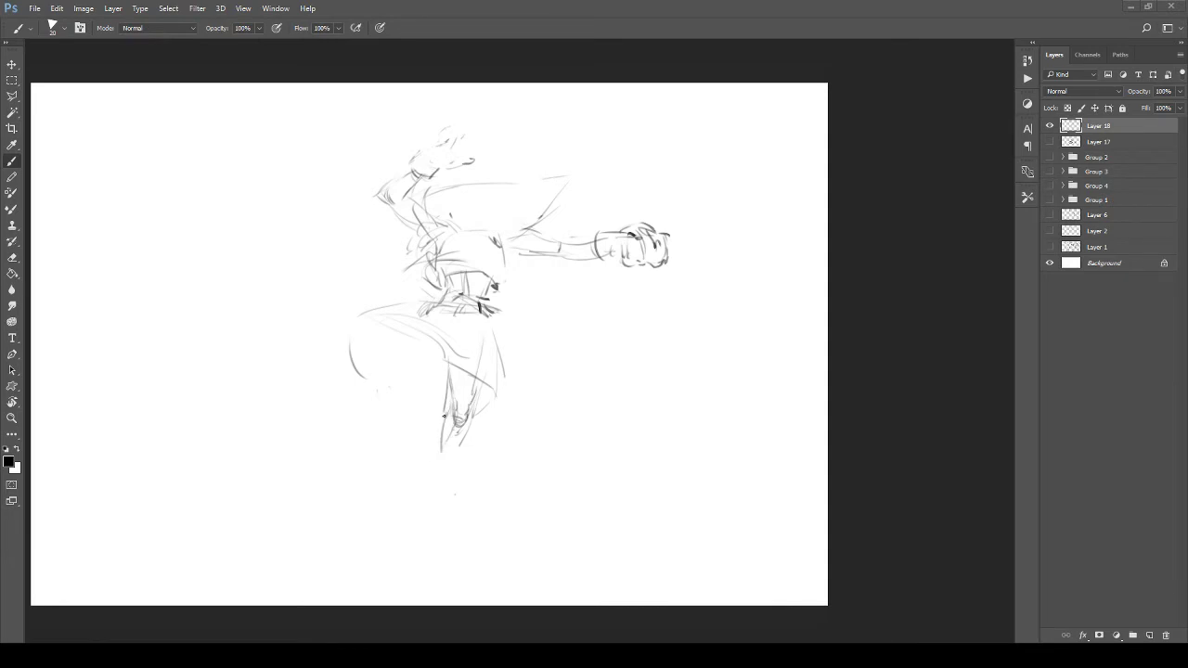
left_click_drag(444, 425, 436, 487)
left_click_drag(439, 488, 448, 496)
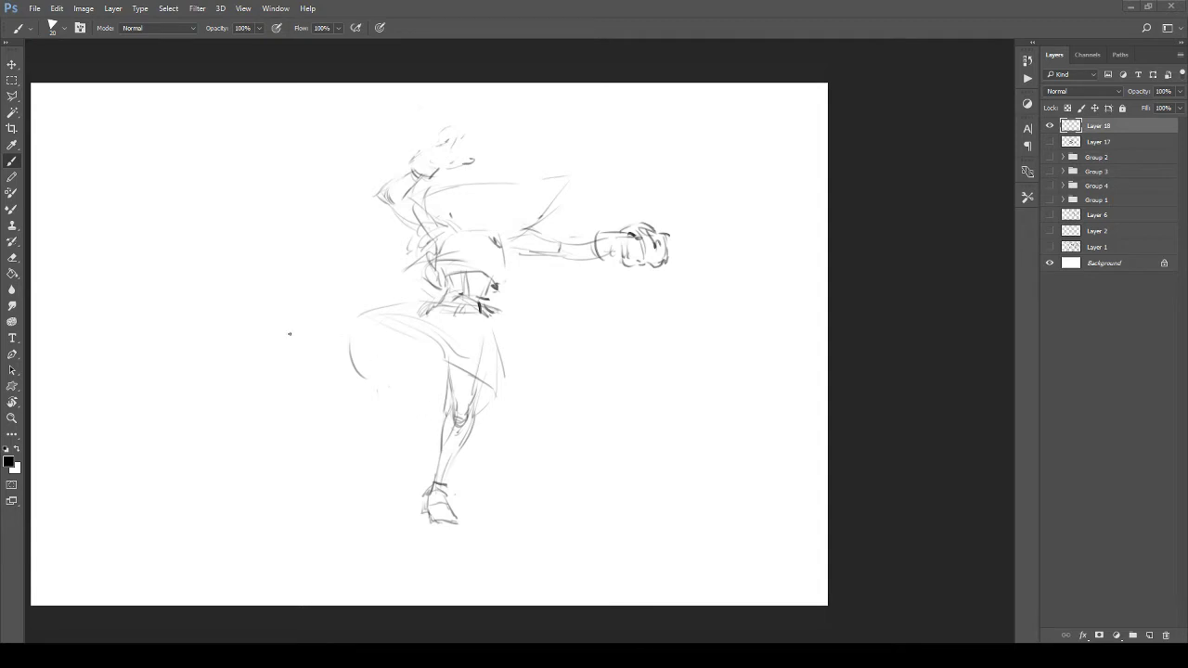
Step: Erase the straight lower leg and foot and sketch a bent leg slanting down to the right under the hip
key("e")
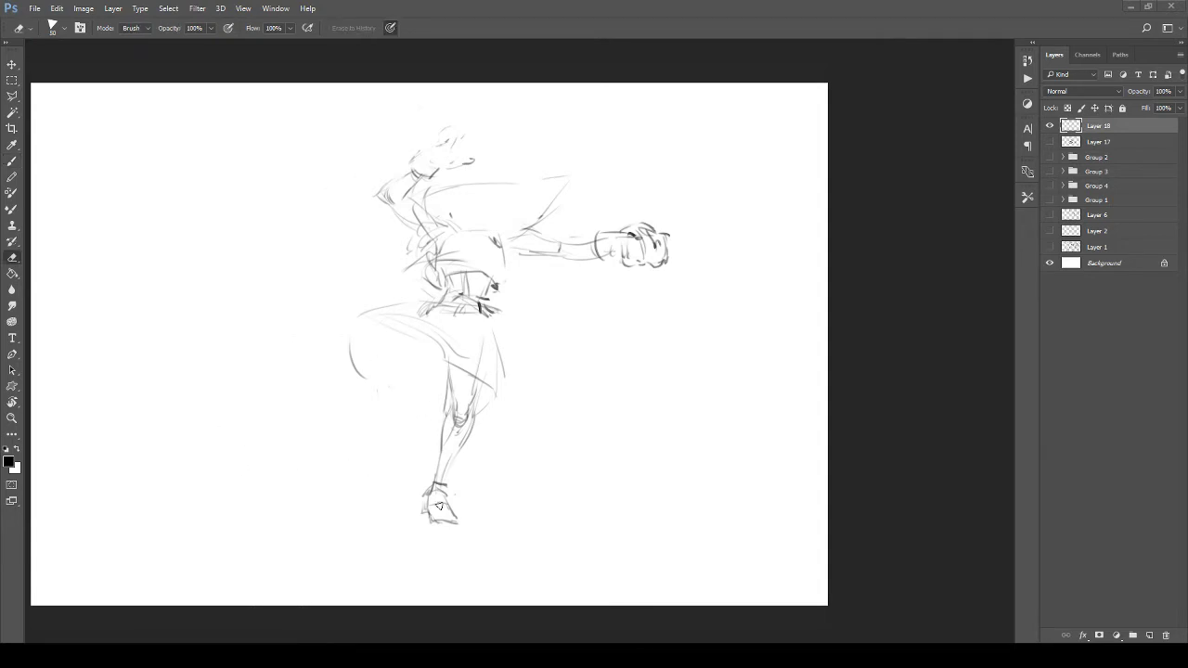
mouse_move(438, 506)
left_mouse_down()
mouse_move(432, 456)
mouse_move(446, 505)
mouse_move(446, 392)
mouse_move(458, 444)
mouse_move(472, 429)
mouse_move(467, 410)
mouse_move(479, 428)
mouse_move(432, 353)
mouse_move(465, 377)
left_mouse_up()
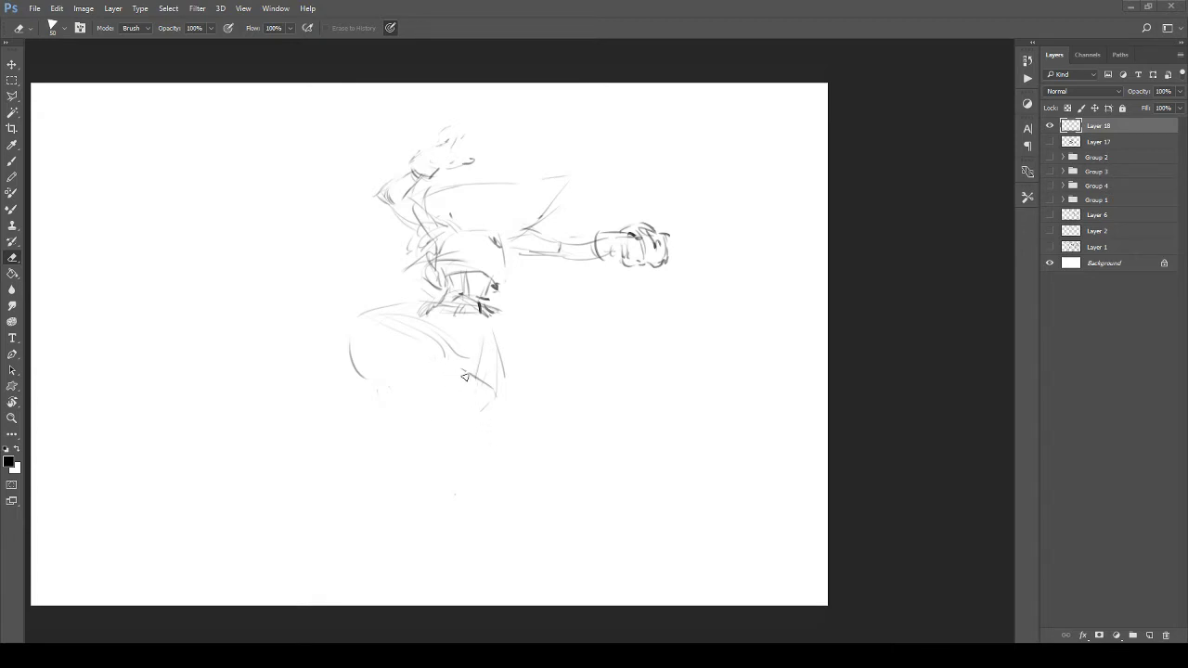
key("b")
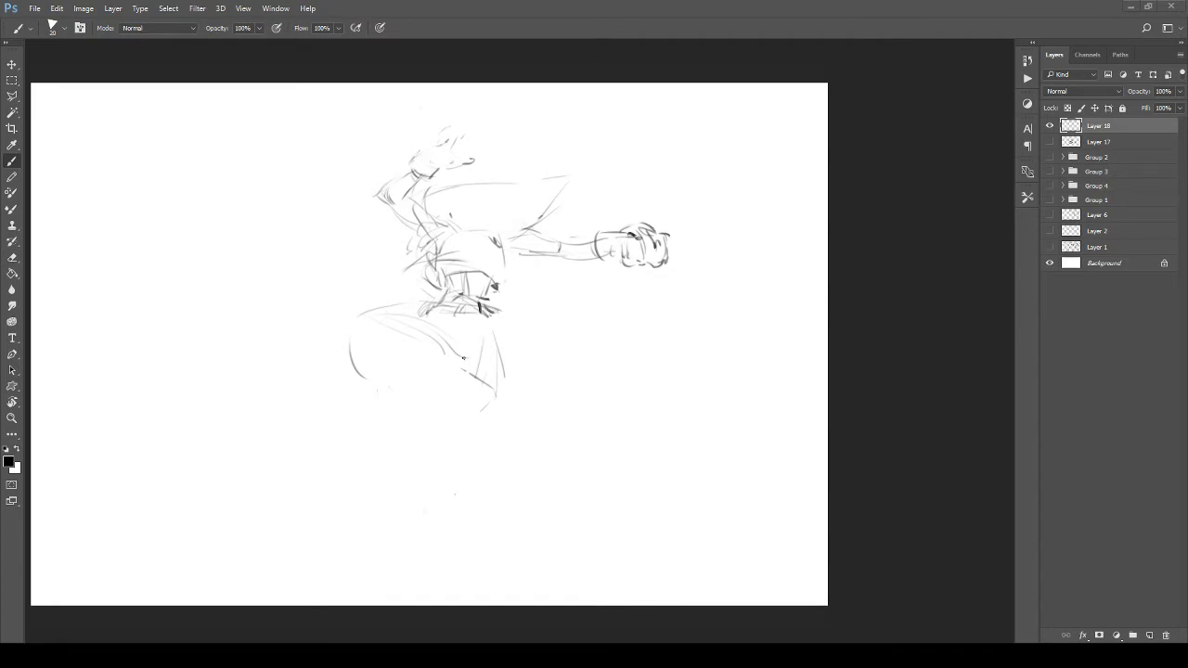
mouse_move(450, 364)
left_mouse_down()
mouse_move(470, 417)
mouse_move(555, 475)
left_mouse_up()
mouse_move(452, 412)
left_mouse_down()
mouse_move(452, 373)
mouse_move(534, 470)
left_mouse_up()
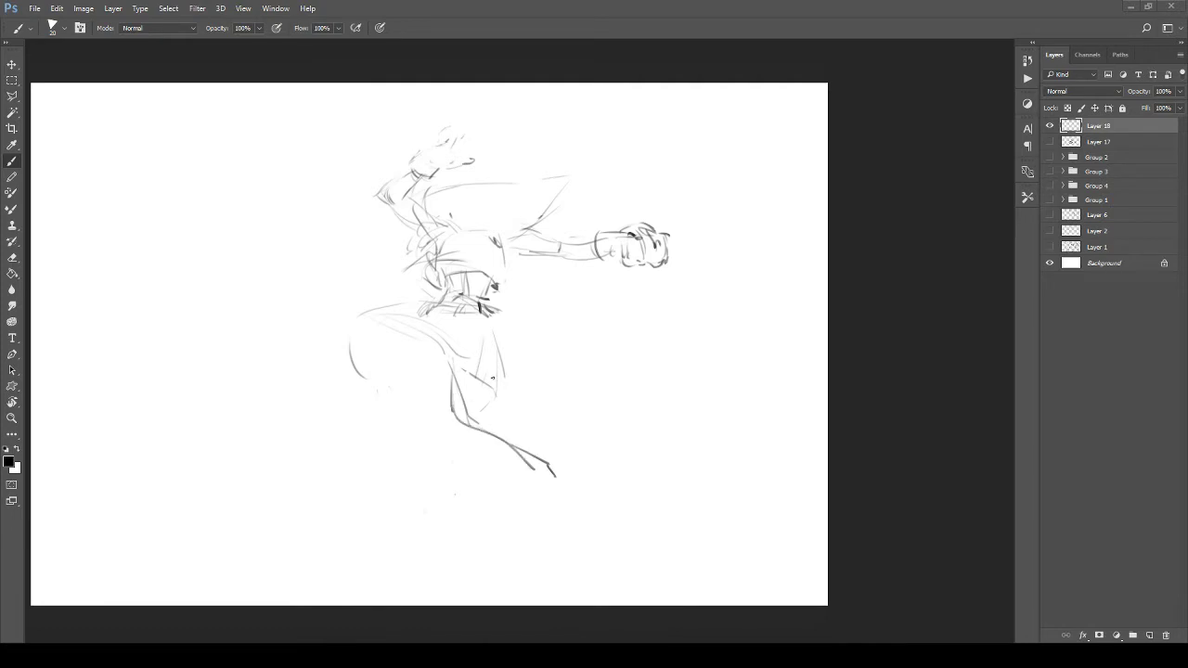
left_click_drag(493, 401, 576, 487)
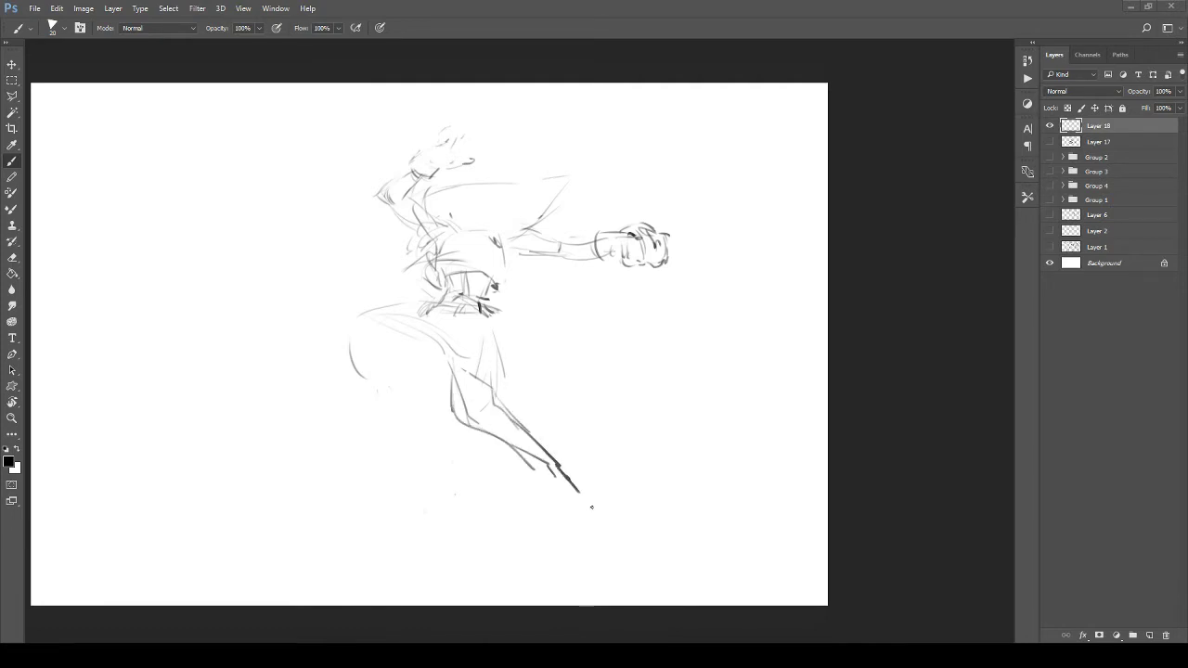
Step: Round off the raised thigh with knee and fold contours and sketch its lower leg slanting down to the left
mouse_move(398, 332)
left_mouse_down()
mouse_move(365, 326)
mouse_move(351, 366)
mouse_move(374, 336)
mouse_move(355, 363)
mouse_move(381, 374)
mouse_move(395, 351)
mouse_move(440, 350)
left_mouse_up()
mouse_move(383, 380)
left_mouse_down()
mouse_move(434, 372)
mouse_move(462, 393)
mouse_move(401, 467)
mouse_move(347, 502)
left_mouse_up()
left_click_drag(345, 489, 453, 362)
left_click_drag(433, 378, 305, 517)
Step: Undo the left-slanting lower leg lines and erase the leg that slants down to the right
key("z")
mouse_move(412, 424)
left_mouse_down()
mouse_move(319, 379)
mouse_move(394, 413)
left_mouse_up()
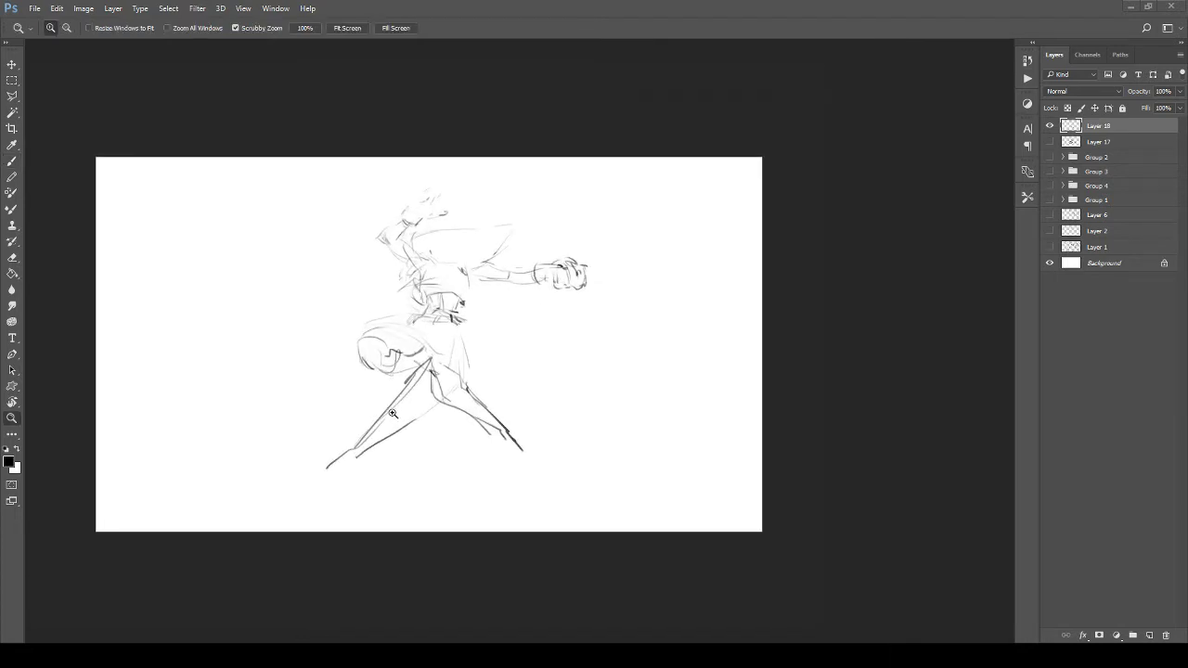
key("e")
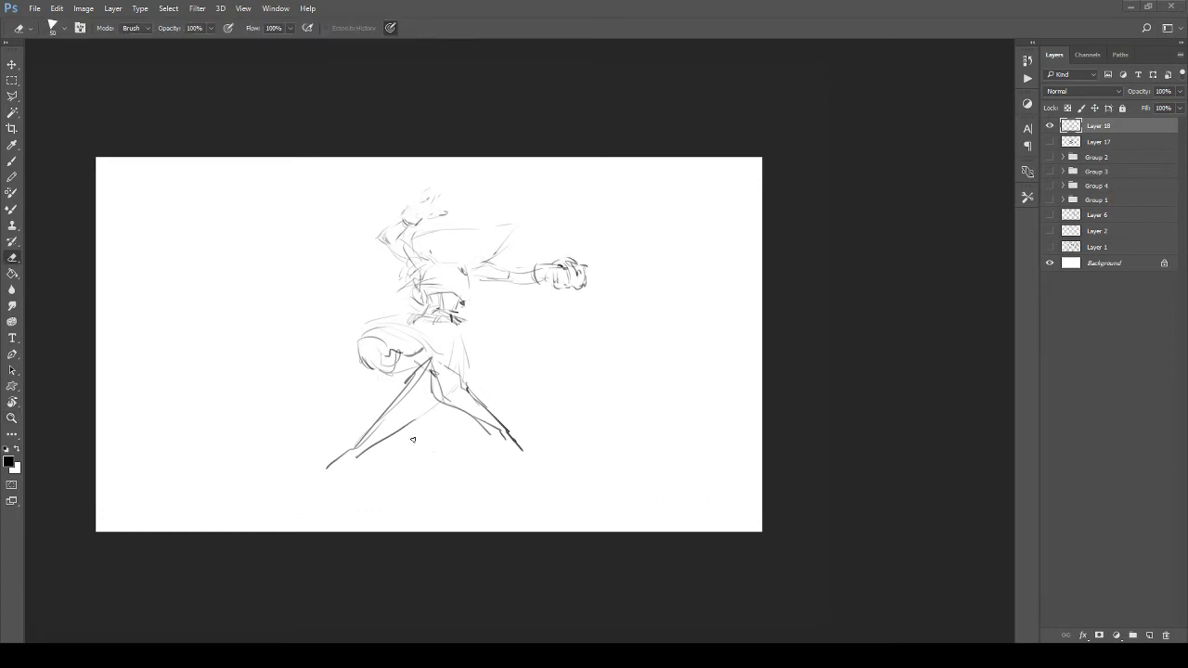
key("ctrl+alt+z")
key("ctrl+alt+z")
key("ctrl+alt+z")
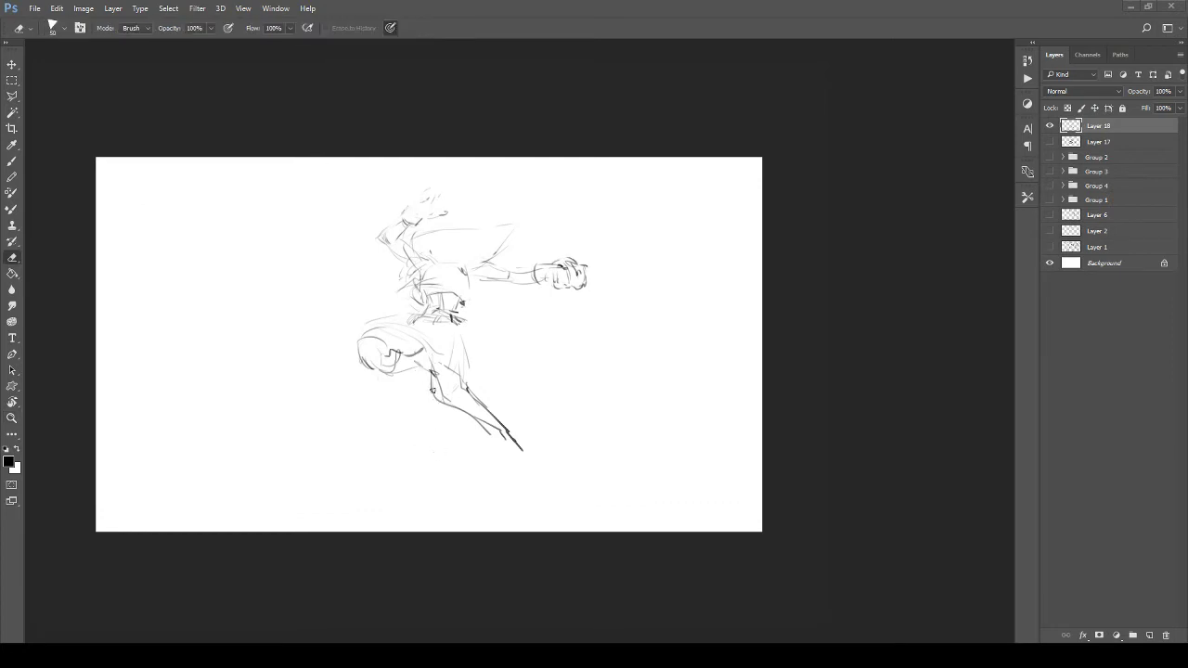
mouse_move(432, 391)
left_mouse_down()
mouse_move(431, 362)
mouse_move(470, 428)
mouse_move(441, 382)
mouse_move(446, 410)
mouse_move(476, 424)
mouse_move(485, 413)
mouse_move(456, 378)
mouse_move(518, 446)
left_mouse_up()
Step: Try a large curved motion arrow sweeping from the raised knee under the figure up towards the outstretched arm
key("z")
left_click_drag(417, 337, 467, 389)
left_click_drag(467, 389, 510, 430)
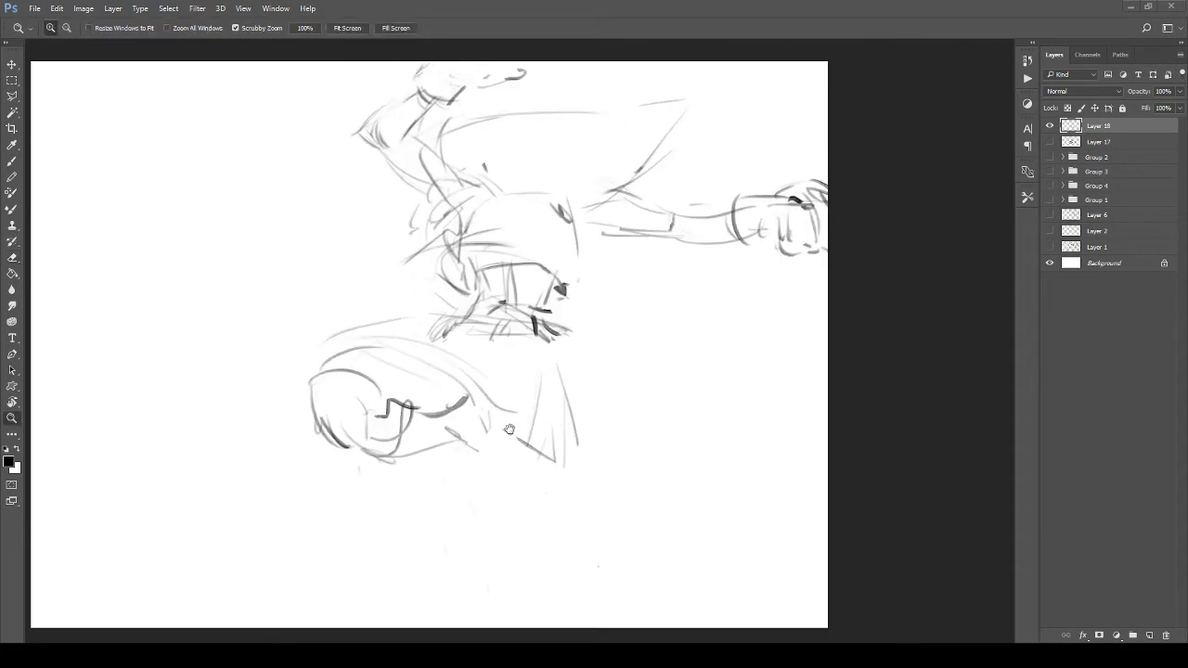
left_click_drag(433, 380, 355, 412)
key("b")
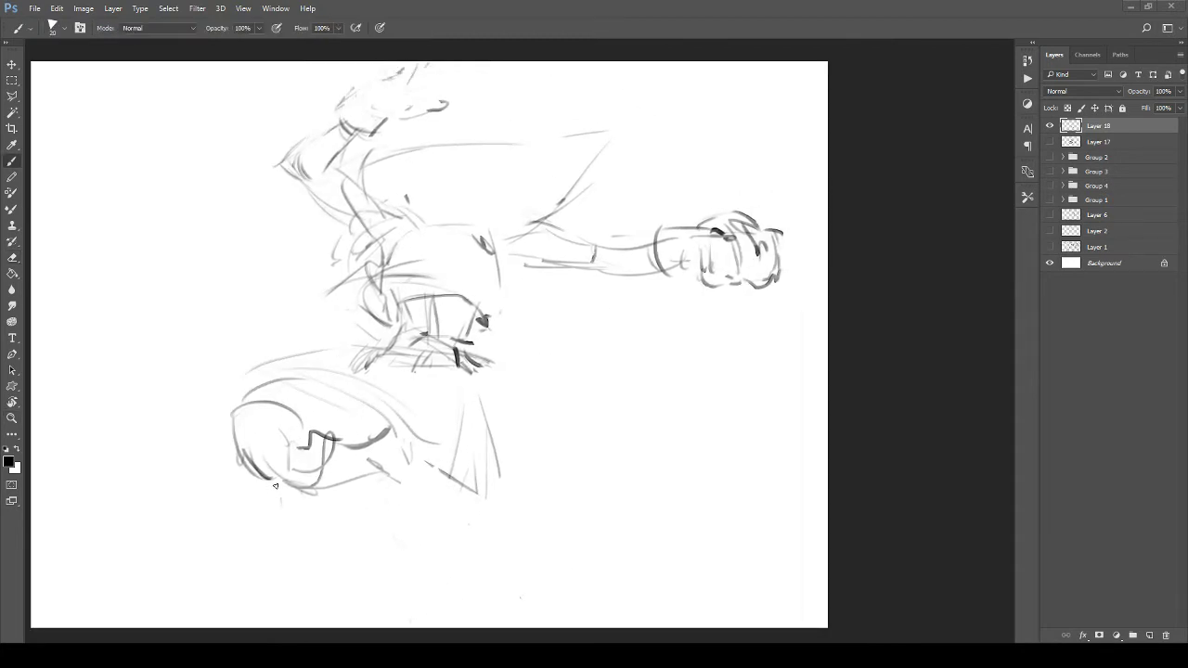
mouse_move(274, 486)
left_mouse_down()
mouse_move(431, 591)
mouse_move(639, 304)
mouse_move(663, 340)
mouse_move(642, 325)
left_mouse_up()
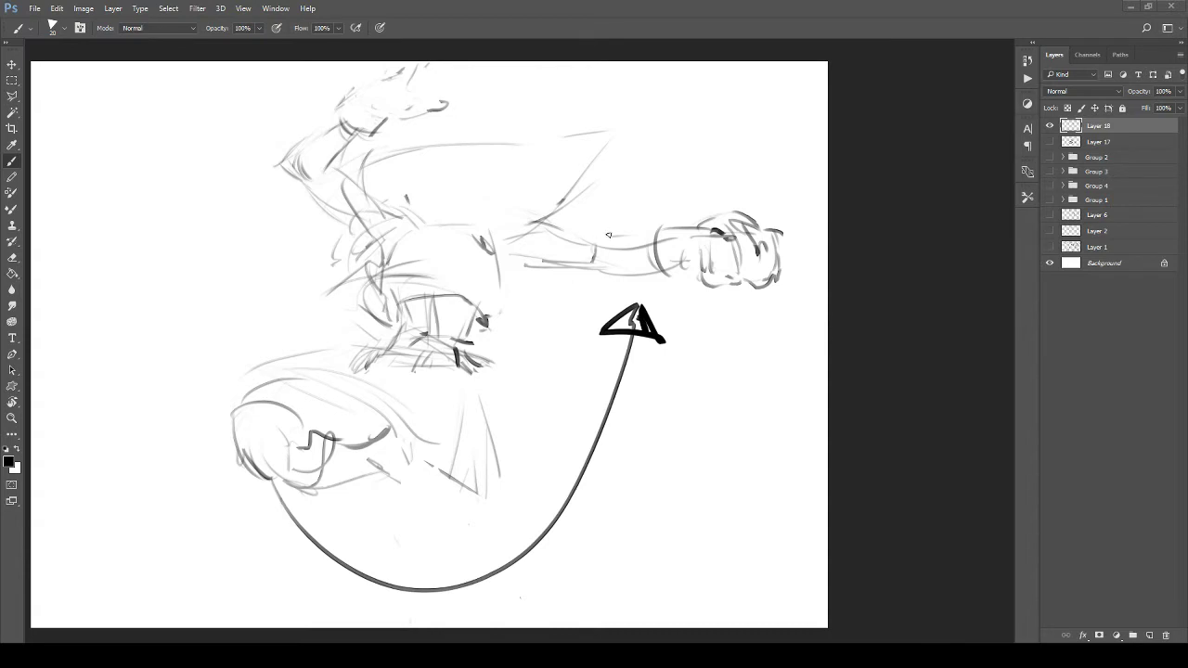
key("ctrl+z")
Step: Try shorter motion arrows below the outstretched arm and around the raised knee, and undo them
mouse_move(523, 283)
left_mouse_down()
mouse_move(683, 299)
mouse_move(706, 313)
mouse_move(678, 325)
left_mouse_up()
mouse_move(263, 343)
left_mouse_down()
mouse_move(267, 506)
mouse_move(269, 494)
mouse_move(292, 516)
left_mouse_up()
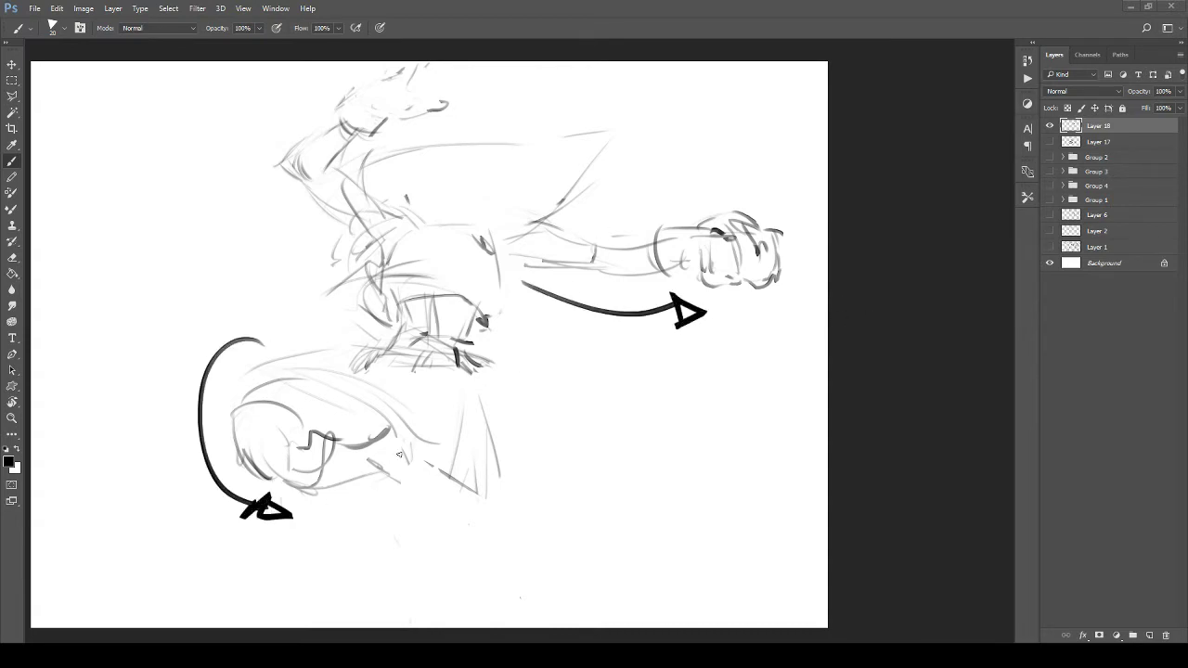
key("ctrl+alt+z")
key("ctrl+alt+z")
key("ctrl+alt+z")
key("ctrl+alt+z")
mouse_move(511, 314)
left_mouse_down()
mouse_move(495, 365)
mouse_move(448, 280)
mouse_move(474, 333)
left_mouse_up()
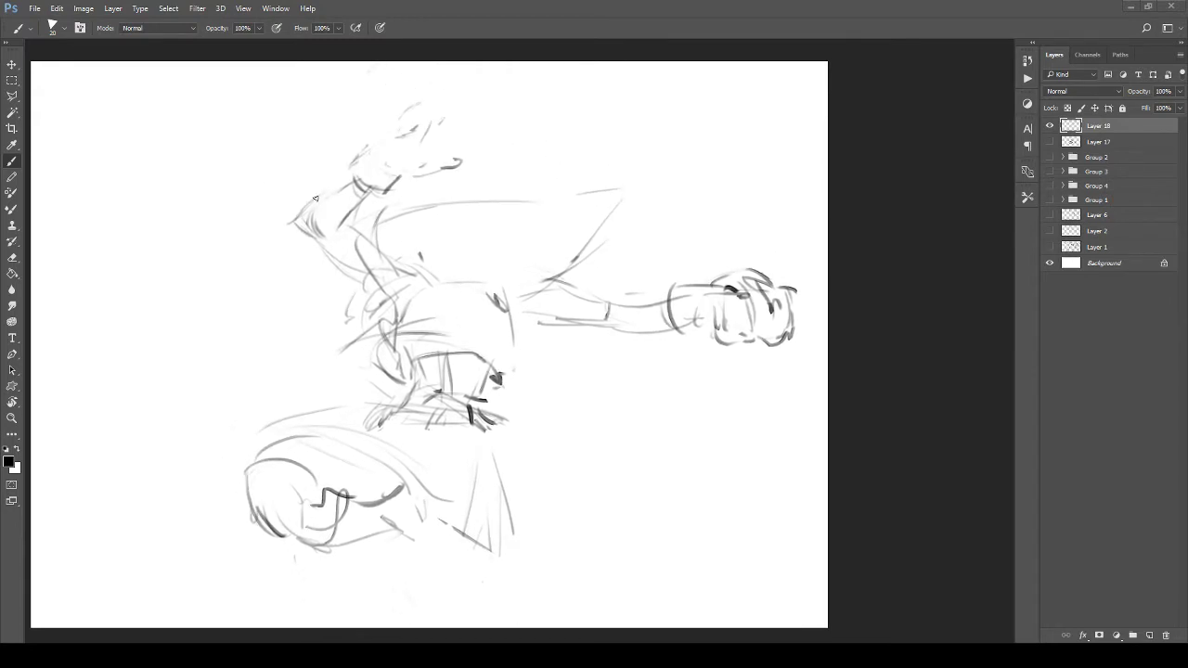
mouse_move(334, 178)
left_mouse_down()
mouse_move(249, 241)
mouse_move(351, 320)
mouse_move(367, 361)
left_mouse_up()
key("ctrl+z")
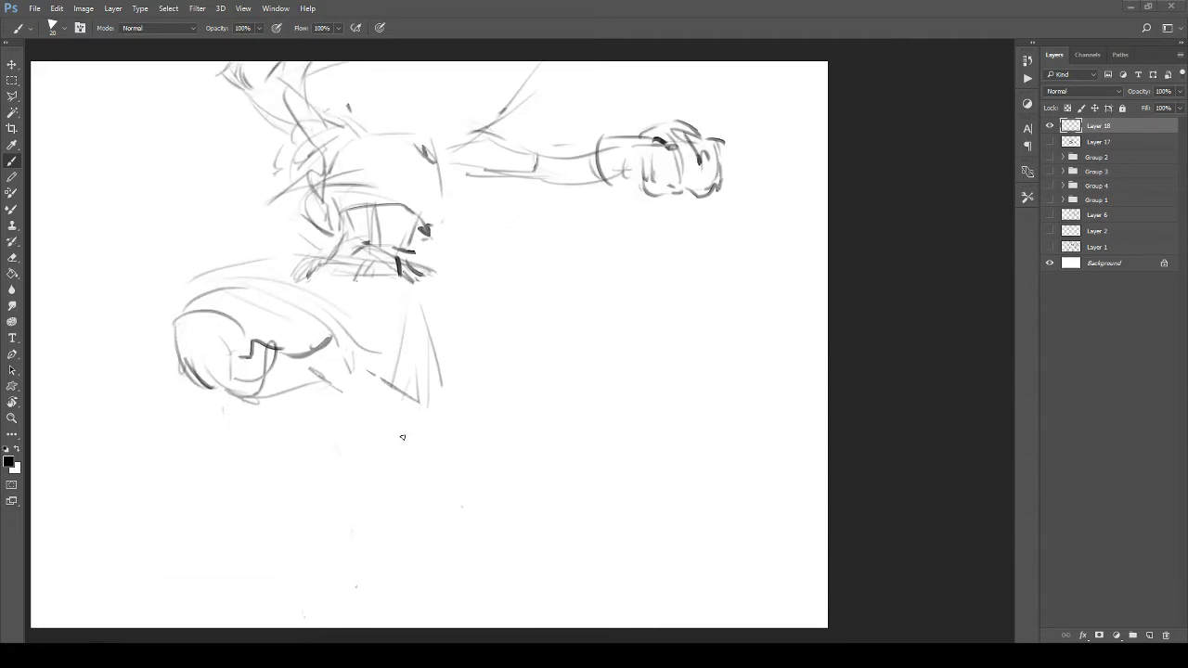
Step: Try a high kicking leg with long curves sweeping from the hip up to the left, comparing it with the artwork in Group 2
left_click_drag(348, 349, 366, 379)
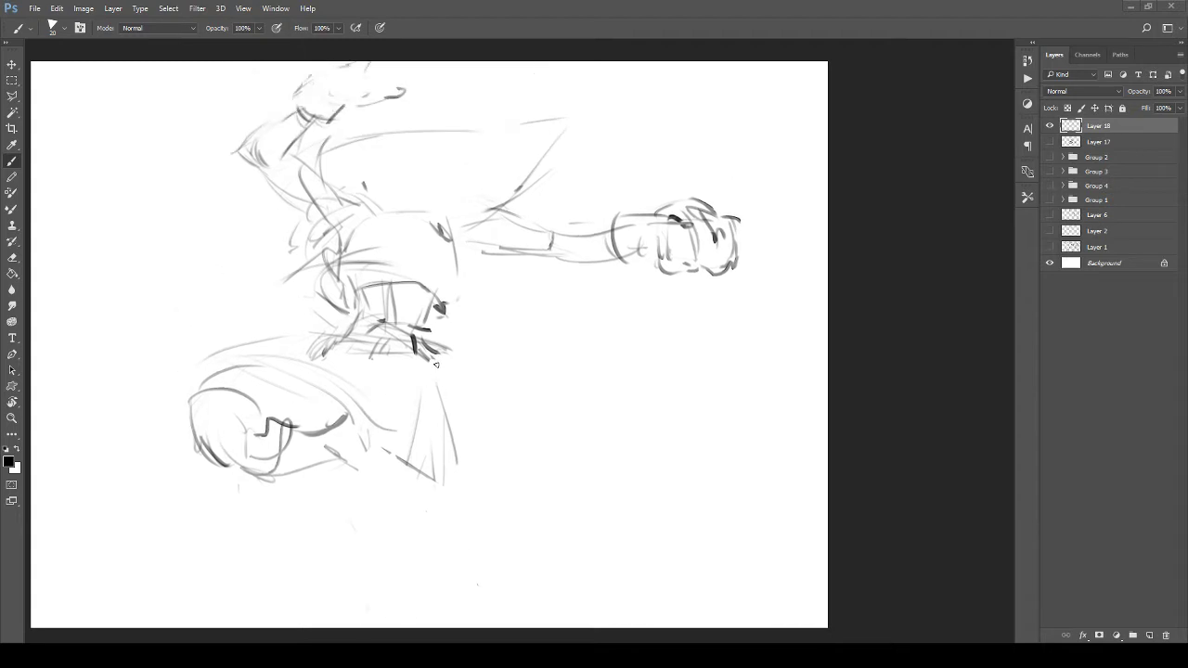
mouse_move(441, 362)
left_mouse_down()
mouse_move(82, 234)
mouse_move(307, 288)
mouse_move(435, 413)
left_mouse_up()
mouse_move(408, 278)
left_mouse_down()
mouse_move(319, 270)
mouse_move(388, 305)
mouse_move(396, 336)
mouse_move(323, 332)
mouse_move(388, 380)
left_mouse_up()
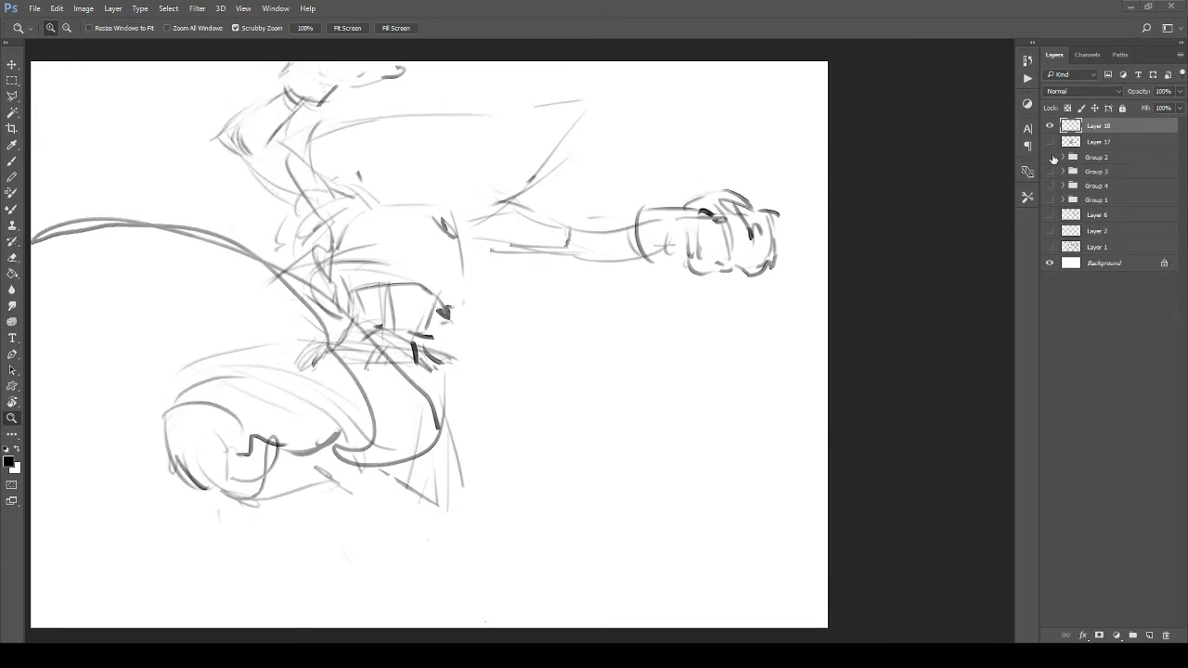
left_click(1050, 158)
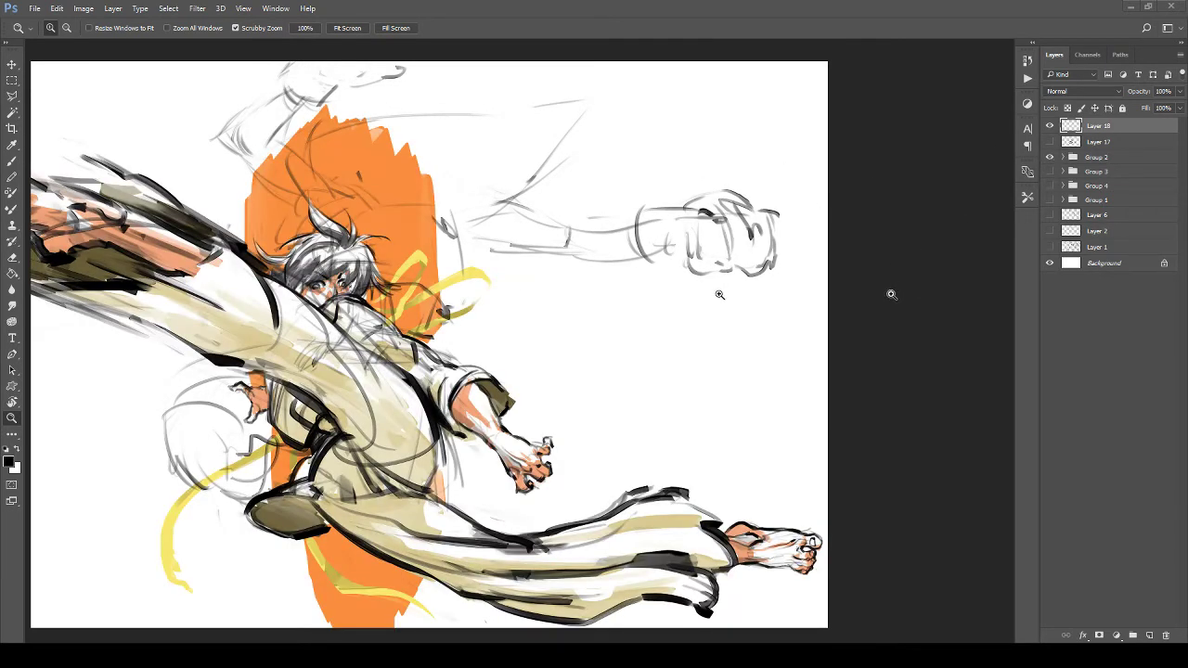
left_click(1050, 157)
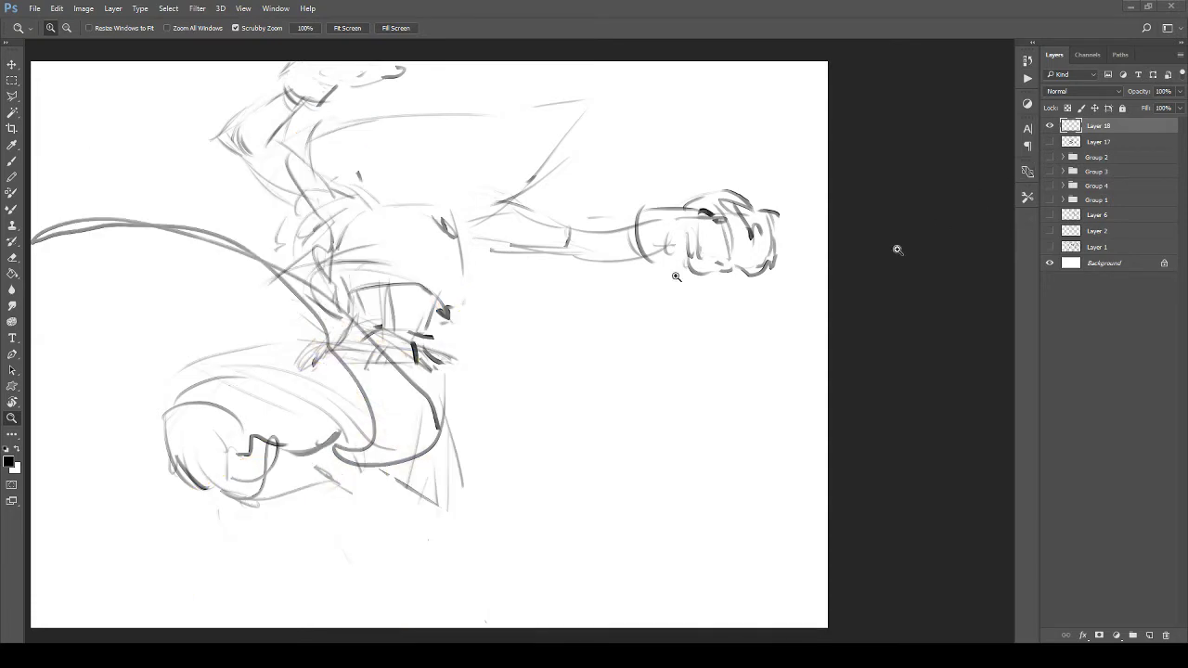
mouse_move(388, 345)
left_mouse_down()
mouse_move(433, 401)
mouse_move(357, 358)
mouse_move(397, 359)
left_mouse_up()
key("ctrl+z")
Step: Try leg lines stretching from the raised thigh across to the right below the hip, and undo them
key("b")
left_click_drag(349, 390, 441, 405)
mouse_move(353, 399)
left_mouse_down()
mouse_move(327, 445)
mouse_move(455, 492)
left_mouse_up()
left_click_drag(394, 478, 563, 479)
left_click_drag(567, 481, 381, 401)
left_click_drag(382, 402, 629, 483)
key("ctrl+alt+z")
key("ctrl+alt+z")
key("ctrl+alt+z")
key("ctrl+alt+z")
key("ctrl+alt+z")
key("ctrl+alt+z")
Step: Try a lower leg line running steeply down to the left from the inside of the raised thigh
left_click_drag(350, 471, 353, 429)
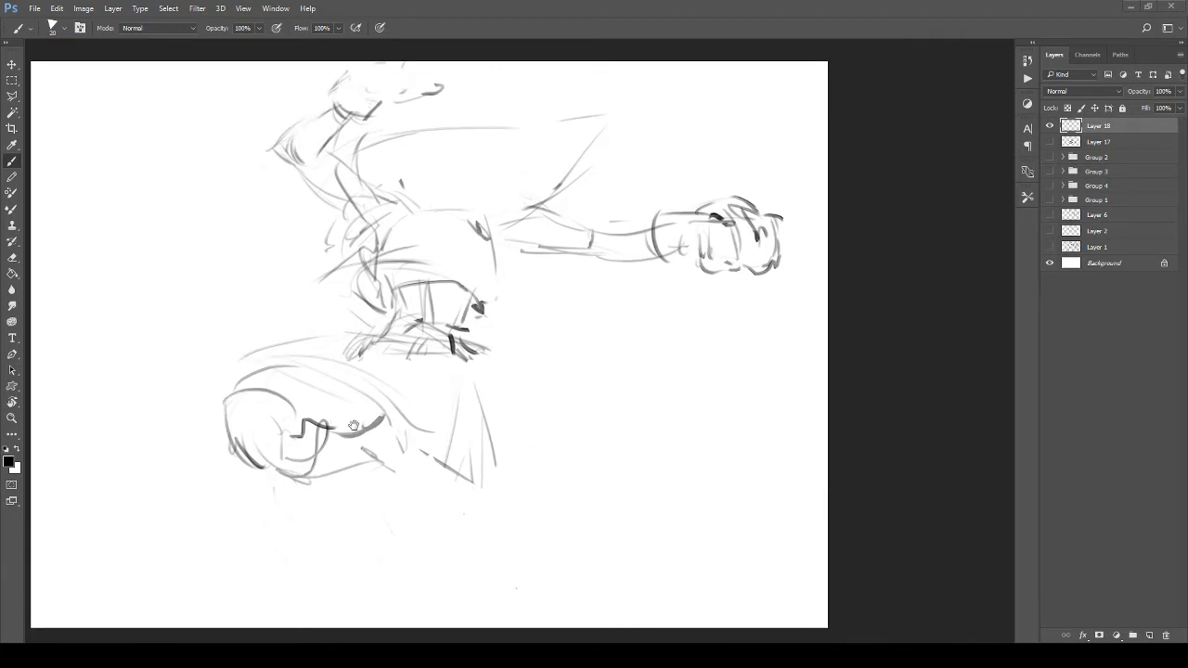
mouse_move(345, 367)
left_mouse_down()
mouse_move(386, 392)
mouse_move(394, 414)
left_mouse_up()
left_click_drag(378, 381, 380, 417)
mouse_move(357, 362)
left_mouse_down()
mouse_move(323, 462)
mouse_move(249, 596)
left_mouse_up()
left_click_drag(349, 476, 400, 416)
key("ctrl+z")
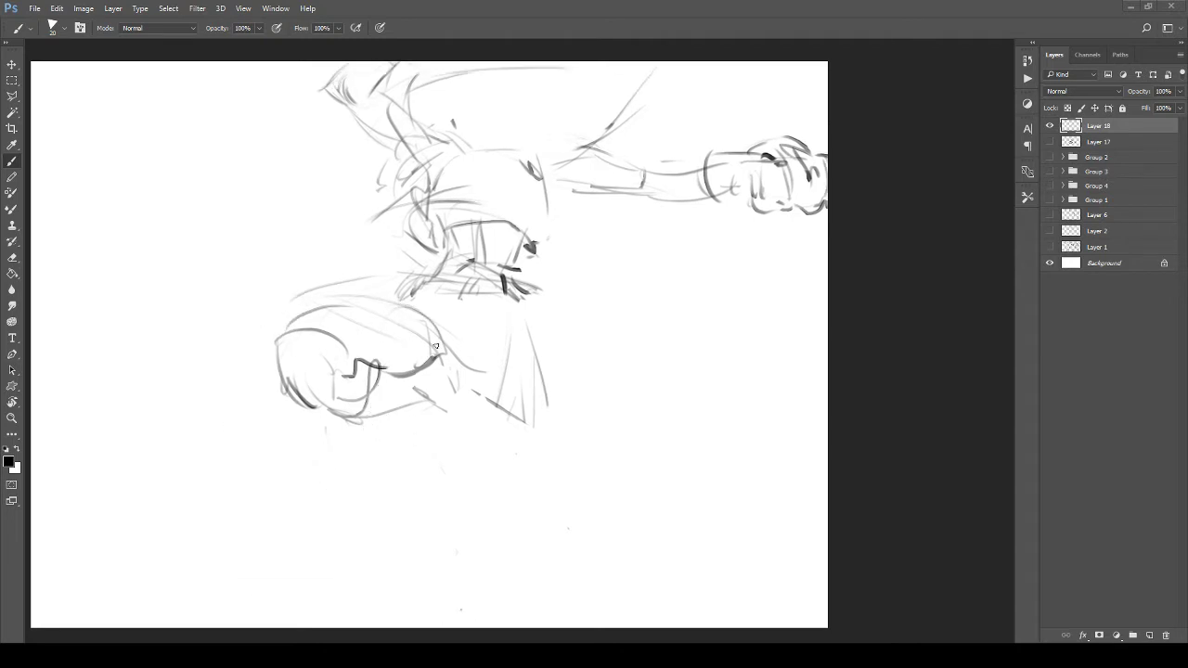
Step: Sketch a lower leg slanting down to the left from beneath the raised thigh, with long tapering calf lines
left_click_drag(381, 364, 358, 420)
mouse_move(412, 303)
left_mouse_down()
mouse_move(438, 330)
mouse_move(397, 355)
left_mouse_up()
mouse_move(403, 338)
left_mouse_down()
mouse_move(394, 355)
mouse_move(425, 335)
mouse_move(391, 369)
mouse_move(359, 374)
mouse_move(306, 457)
left_mouse_up()
mouse_move(354, 394)
left_mouse_down()
mouse_move(288, 478)
mouse_move(339, 439)
left_mouse_up()
mouse_move(428, 338)
left_mouse_down()
mouse_move(406, 403)
mouse_move(294, 492)
mouse_move(283, 516)
mouse_move(249, 404)
mouse_move(247, 473)
left_mouse_up()
Step: Shape the foot at the end of the left-slanting leg with heel, ankle and sole contours
left_click_drag(278, 498, 305, 482)
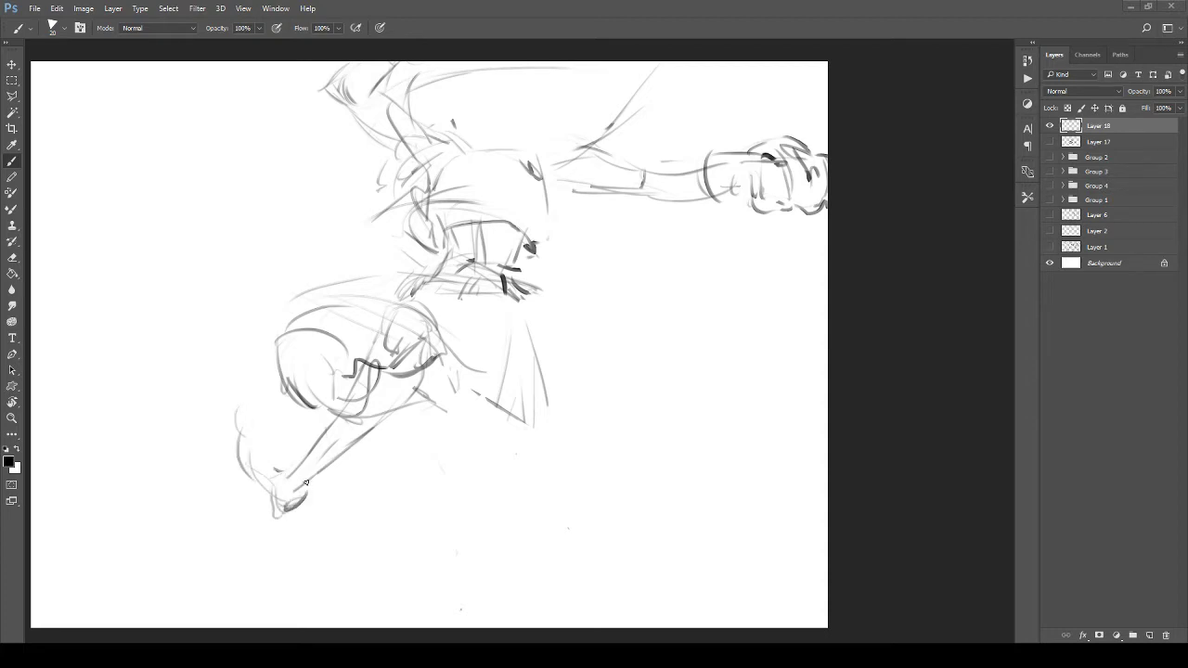
mouse_move(239, 442)
left_mouse_down()
mouse_move(285, 485)
mouse_move(269, 473)
left_mouse_up()
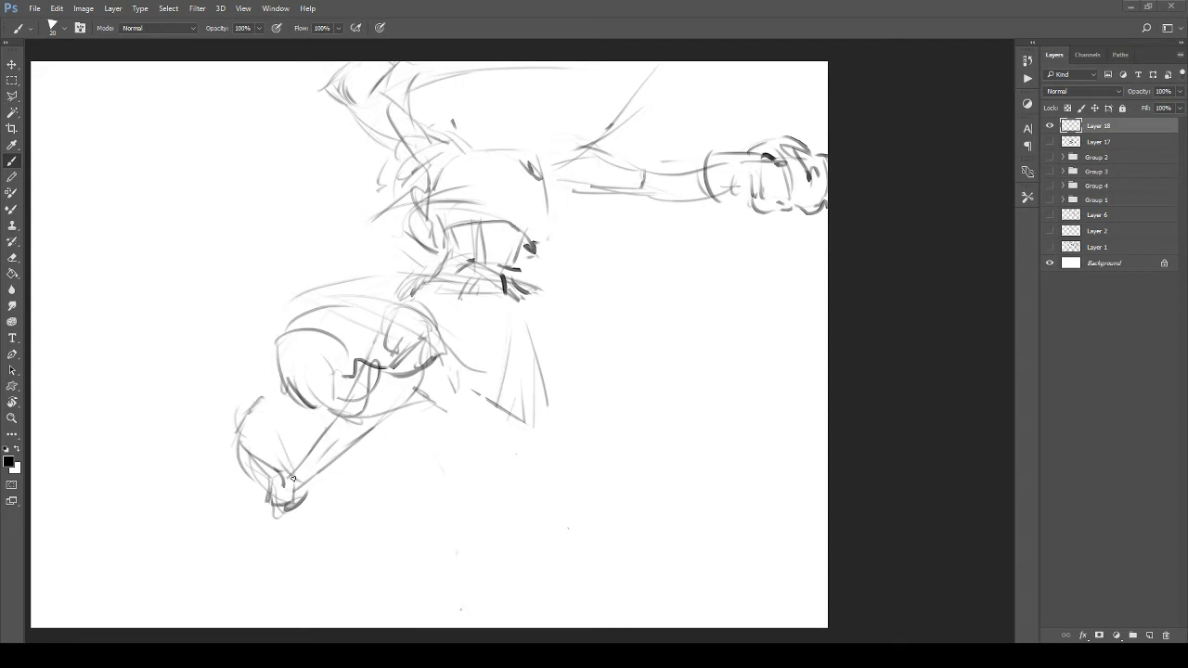
left_click_drag(276, 420, 295, 494)
Step: Sketch the second leg as a short foreshortened form pointing down to the right, with a dark shaded end
mouse_move(391, 421)
left_mouse_down()
mouse_move(382, 468)
mouse_move(386, 447)
mouse_move(342, 442)
mouse_move(385, 456)
mouse_move(420, 518)
left_mouse_up()
left_click_drag(377, 480, 408, 543)
mouse_move(380, 450)
left_mouse_down()
mouse_move(432, 495)
mouse_move(376, 485)
mouse_move(418, 528)
mouse_move(440, 523)
mouse_move(411, 477)
mouse_move(429, 534)
left_mouse_up()
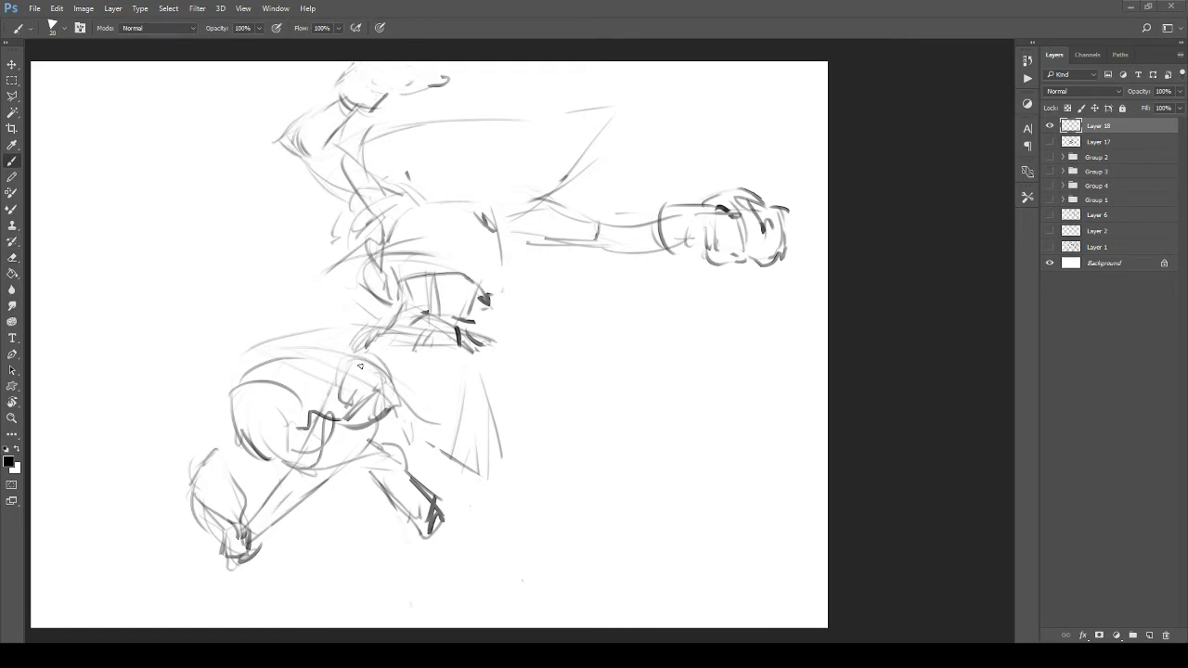
Step: Redraw the raised knee with a tighter rounded contour and inner fold shapes, erasing the old outer thigh outline
mouse_move(370, 343)
left_mouse_down()
mouse_move(320, 339)
mouse_move(278, 357)
mouse_move(266, 401)
mouse_move(306, 408)
mouse_move(283, 425)
left_mouse_up()
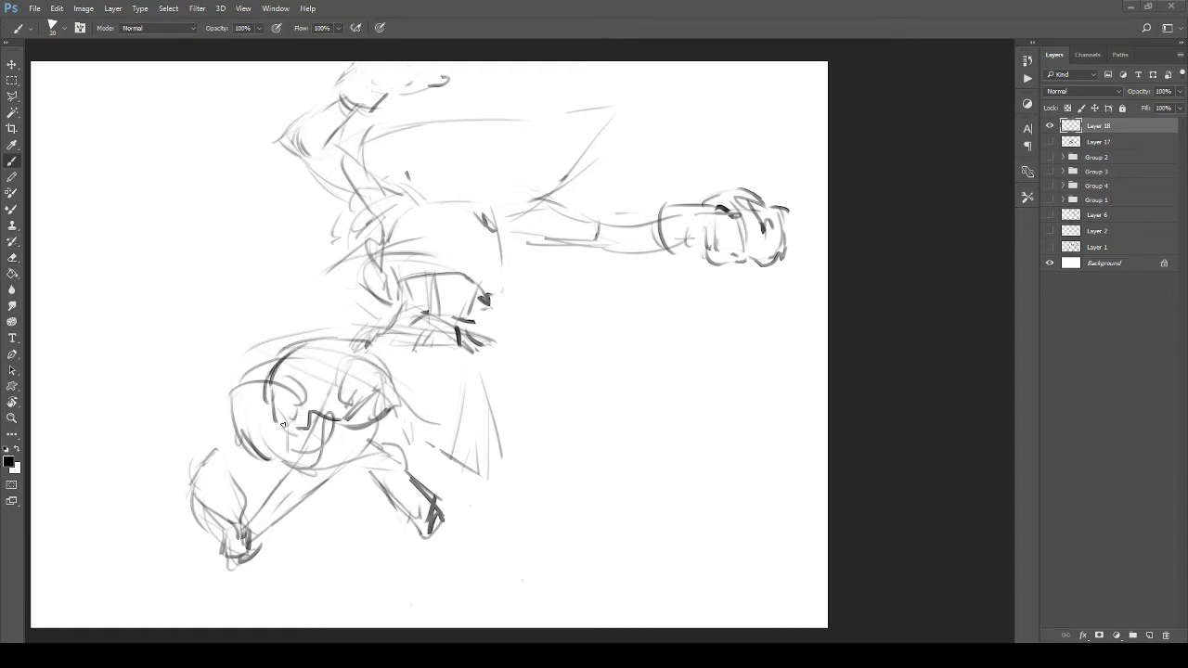
key("e")
mouse_move(235, 392)
left_mouse_down()
mouse_move(230, 455)
mouse_move(252, 439)
mouse_move(230, 391)
mouse_move(290, 350)
left_mouse_up()
mouse_move(299, 405)
left_mouse_down()
mouse_move(338, 379)
mouse_move(321, 390)
mouse_move(340, 404)
mouse_move(286, 401)
mouse_move(301, 418)
mouse_move(305, 380)
mouse_move(317, 400)
mouse_move(370, 402)
mouse_move(397, 346)
mouse_move(428, 341)
left_mouse_up()
key("b")
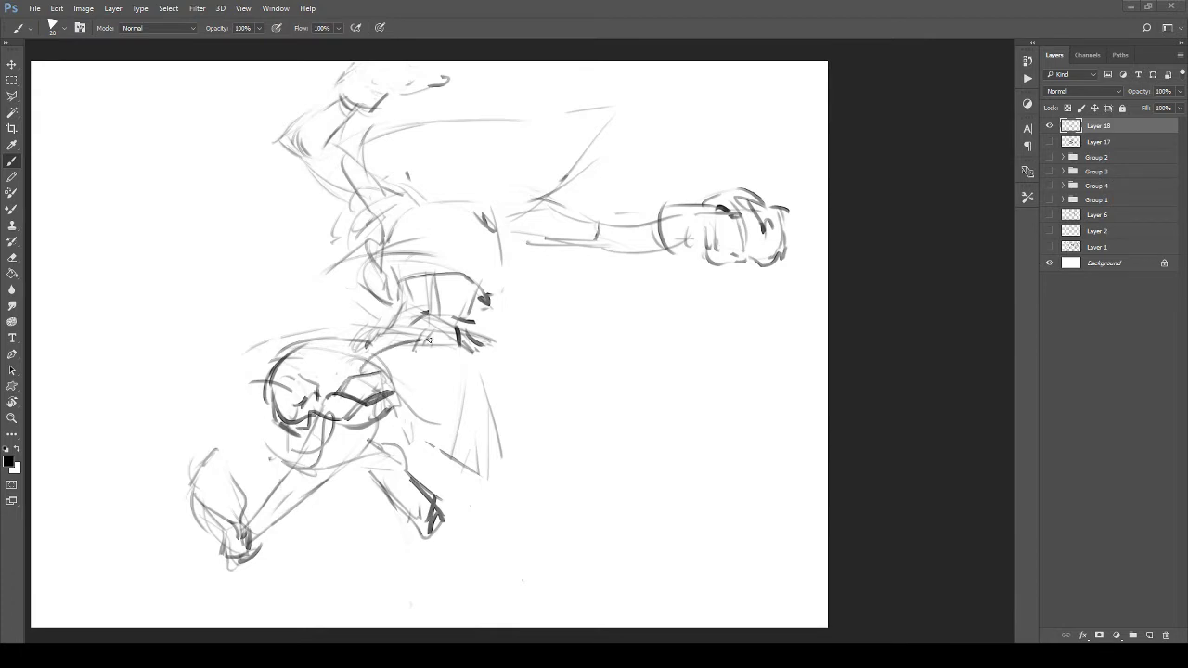
Step: Sketch cloth folds sweeping over the hip and thigh, and add angular jacket flaps flaring out below the waist
mouse_move(327, 334)
left_mouse_down()
mouse_move(386, 341)
mouse_move(429, 453)
left_mouse_up()
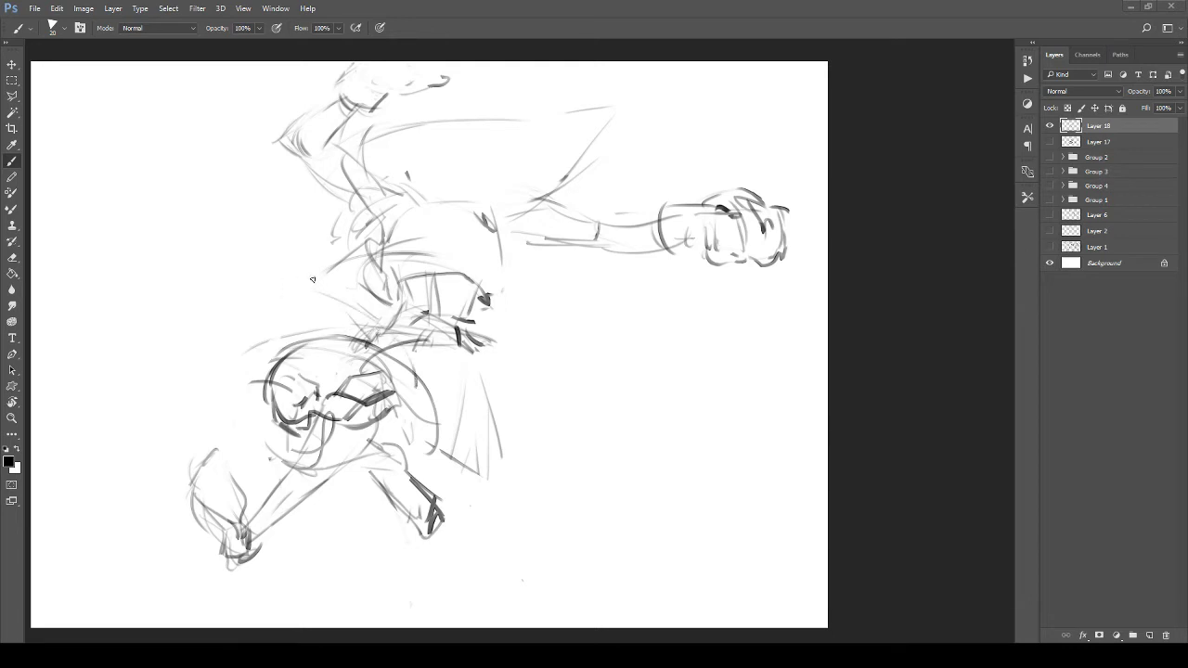
mouse_move(249, 341)
left_mouse_down()
mouse_move(419, 380)
mouse_move(463, 449)
left_mouse_up()
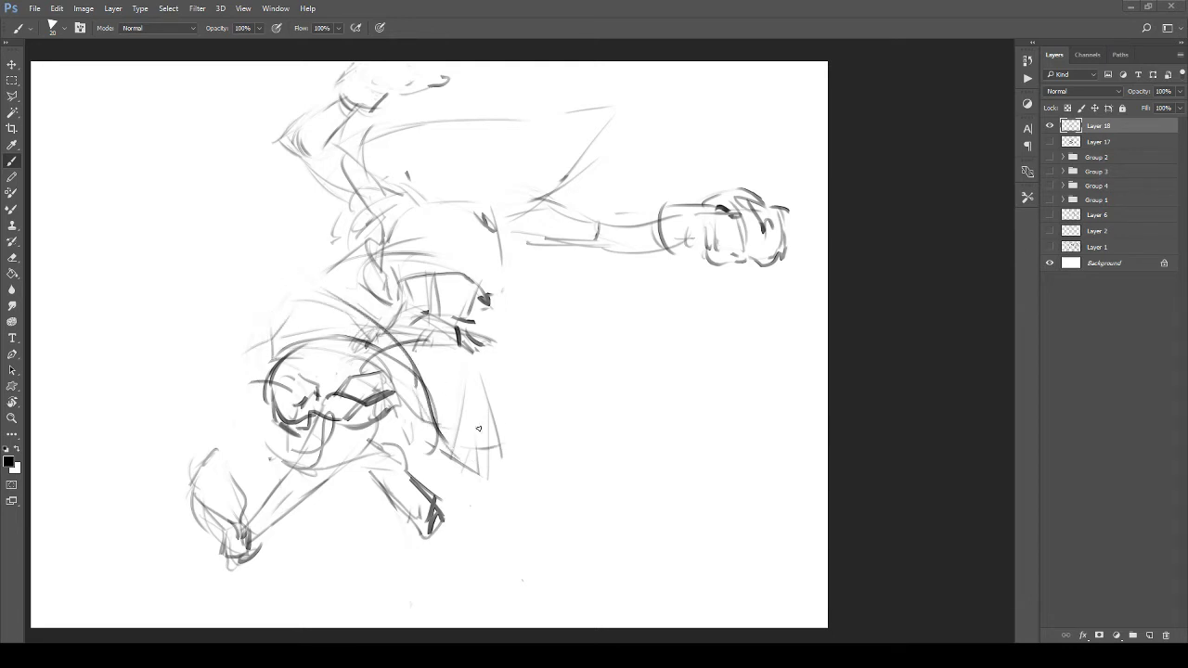
mouse_move(428, 342)
left_mouse_down()
mouse_move(466, 431)
mouse_move(483, 427)
left_mouse_up()
mouse_move(483, 431)
left_mouse_down()
mouse_move(510, 418)
mouse_move(477, 379)
mouse_move(531, 366)
left_mouse_up()
left_click_drag(472, 324, 532, 367)
left_click_drag(475, 331, 525, 366)
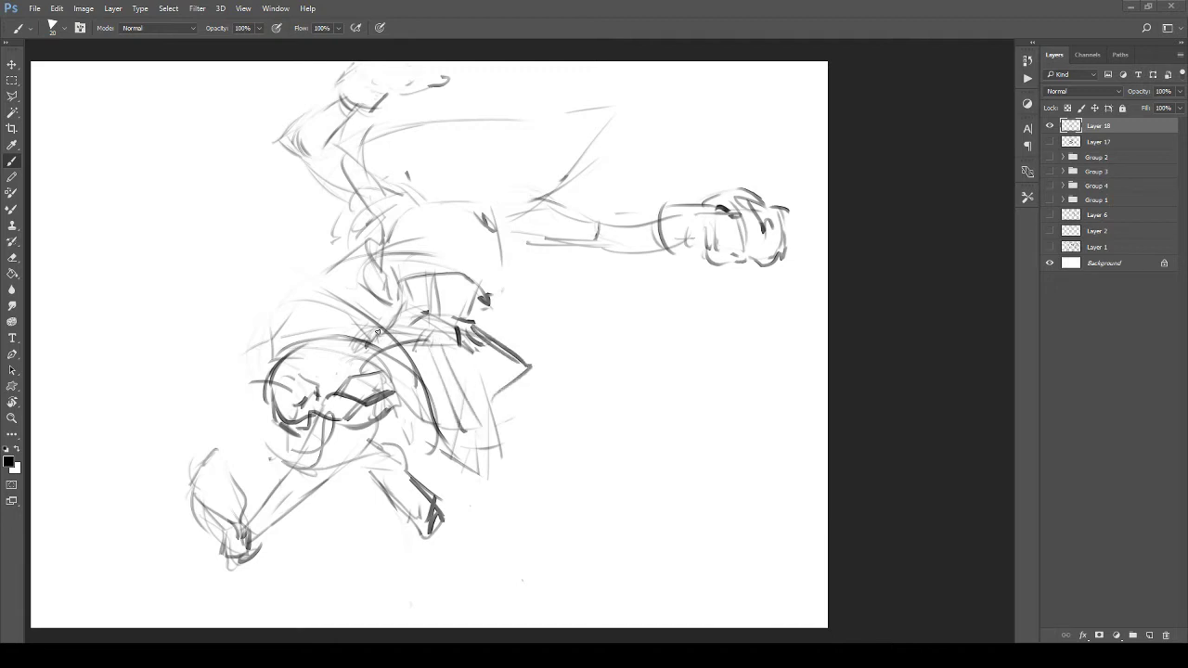
Step: Try a long curved line trailing down to the right from the cloth below the waist, and undo it
left_click_drag(281, 574, 296, 553)
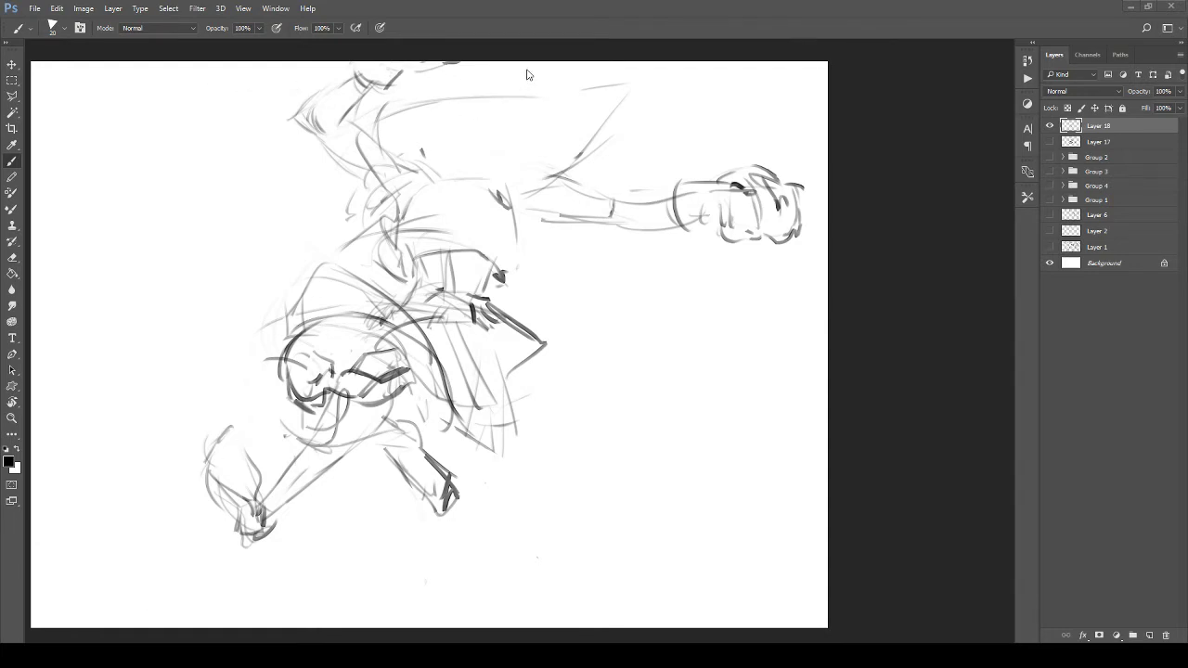
left_click_drag(492, 300, 476, 414)
mouse_move(476, 414)
left_mouse_down("ctrl")
mouse_move(391, 401)
mouse_move(464, 373)
left_mouse_up("ctrl")
mouse_move(463, 372)
left_mouse_down()
mouse_move(456, 338)
mouse_move(446, 366)
mouse_move(449, 308)
mouse_move(436, 318)
mouse_move(451, 304)
mouse_move(433, 291)
mouse_move(387, 319)
mouse_move(450, 360)
mouse_move(437, 347)
left_mouse_up()
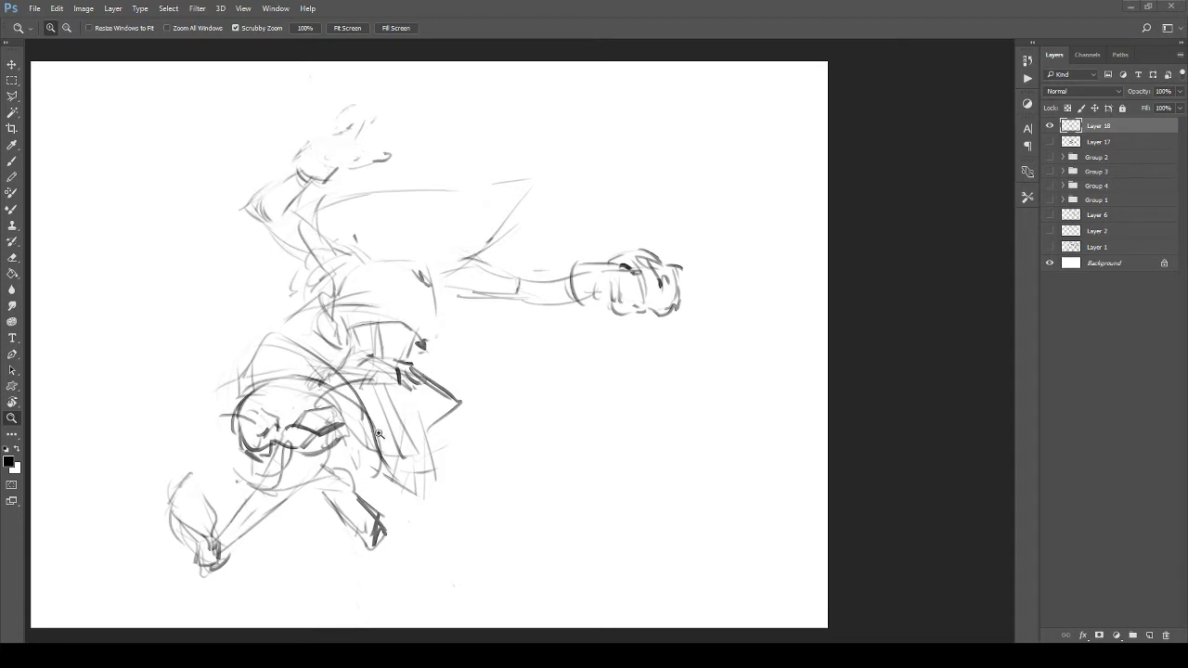
key("b")
left_click_drag(399, 409, 591, 506)
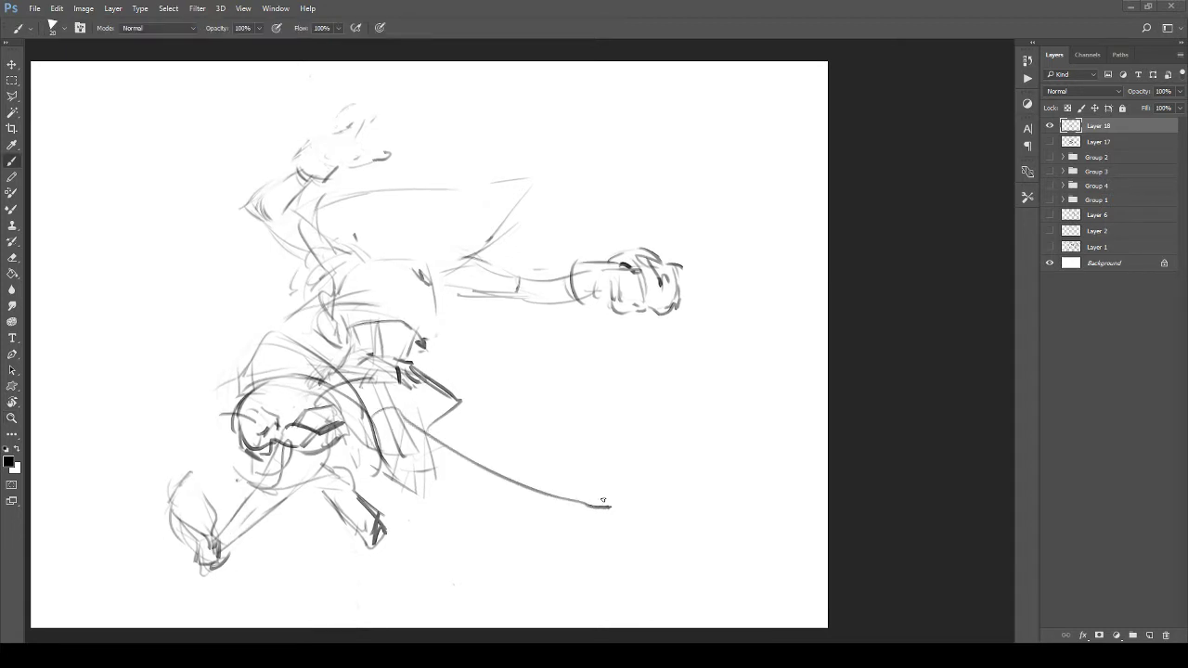
key("ctrl+z")
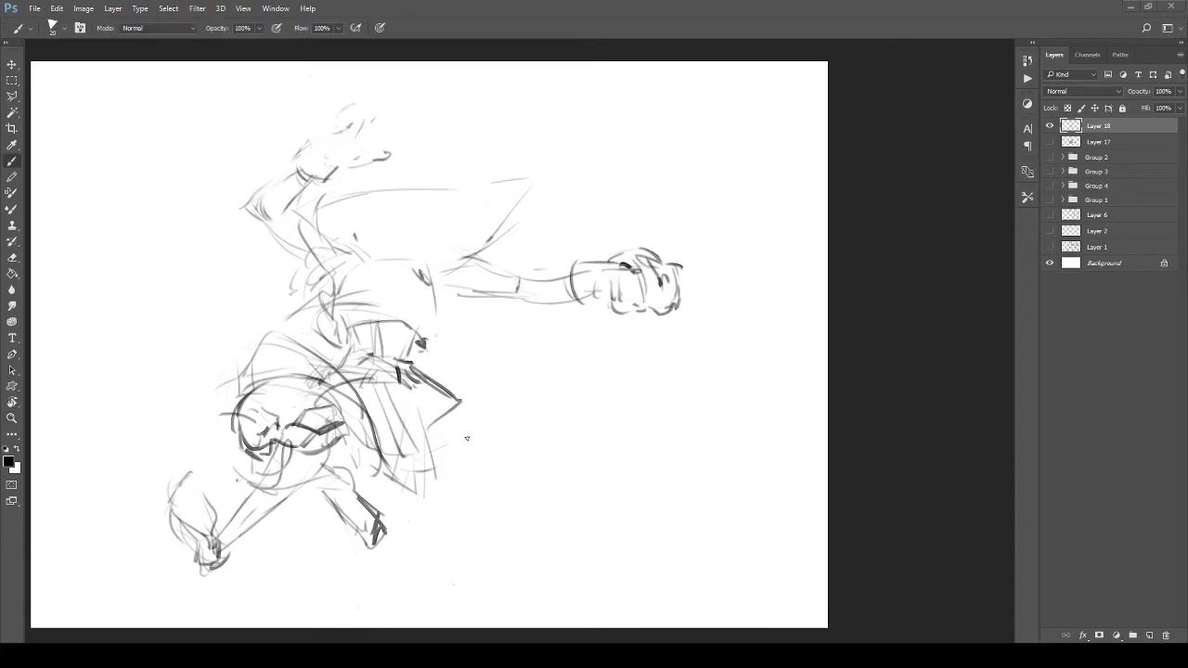
Step: Duplicate Layer 18 and hide the original layer
left_click_drag(499, 374, 569, 330)
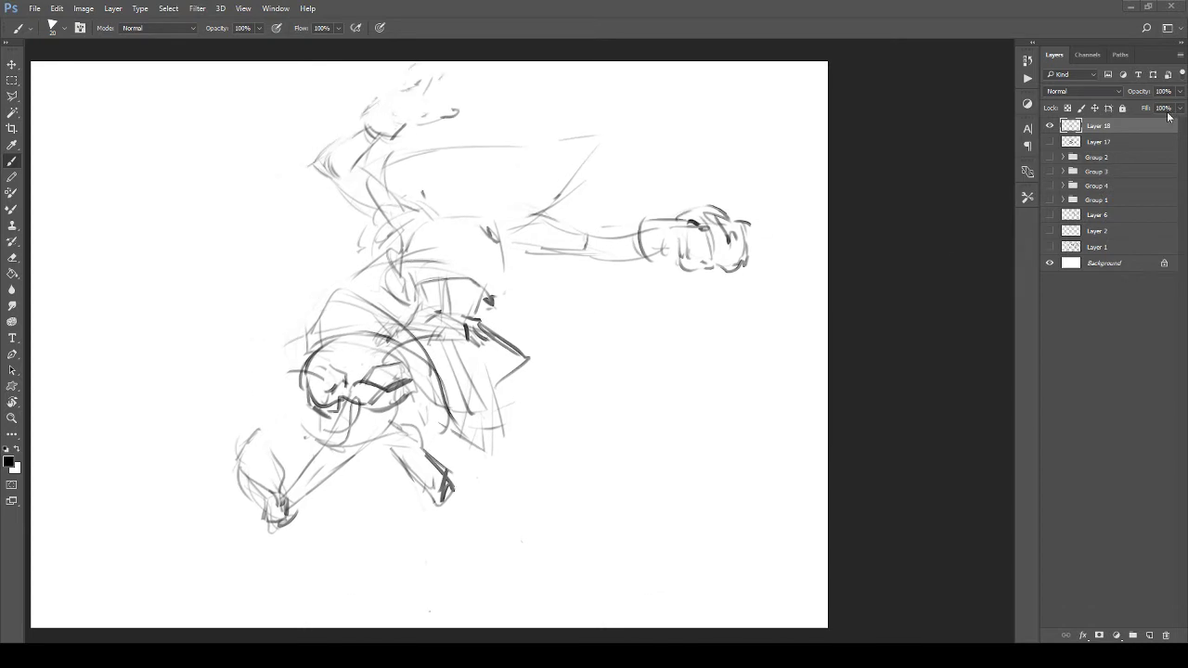
left_click_drag(1170, 608, 1149, 635)
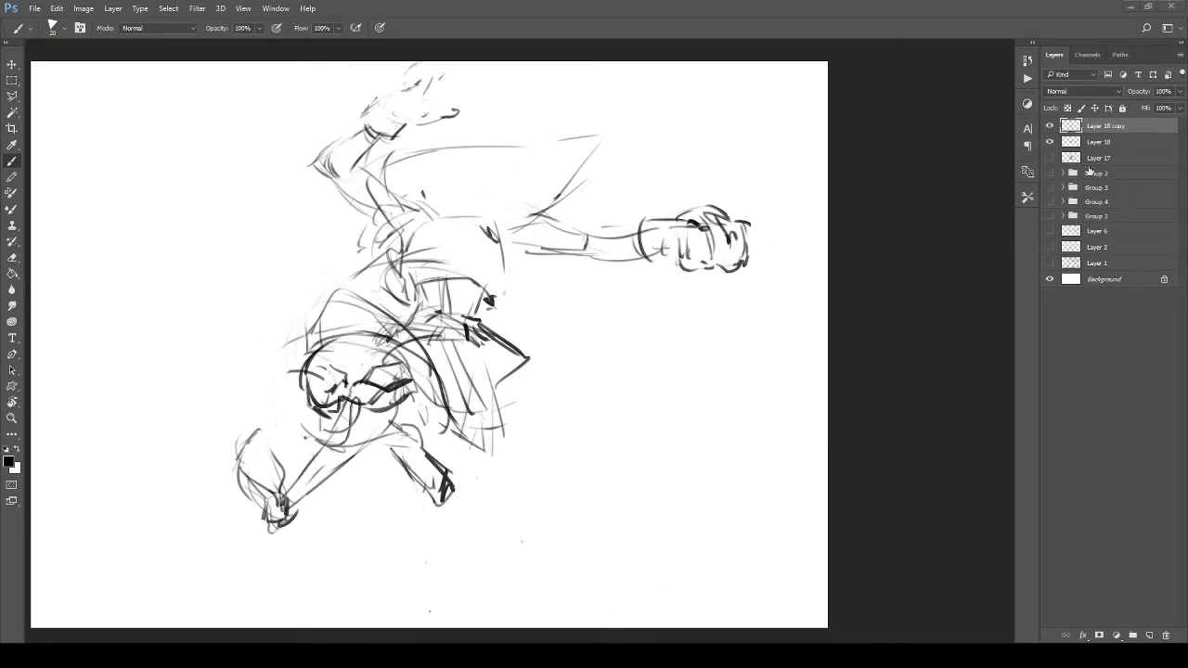
left_click(1050, 141)
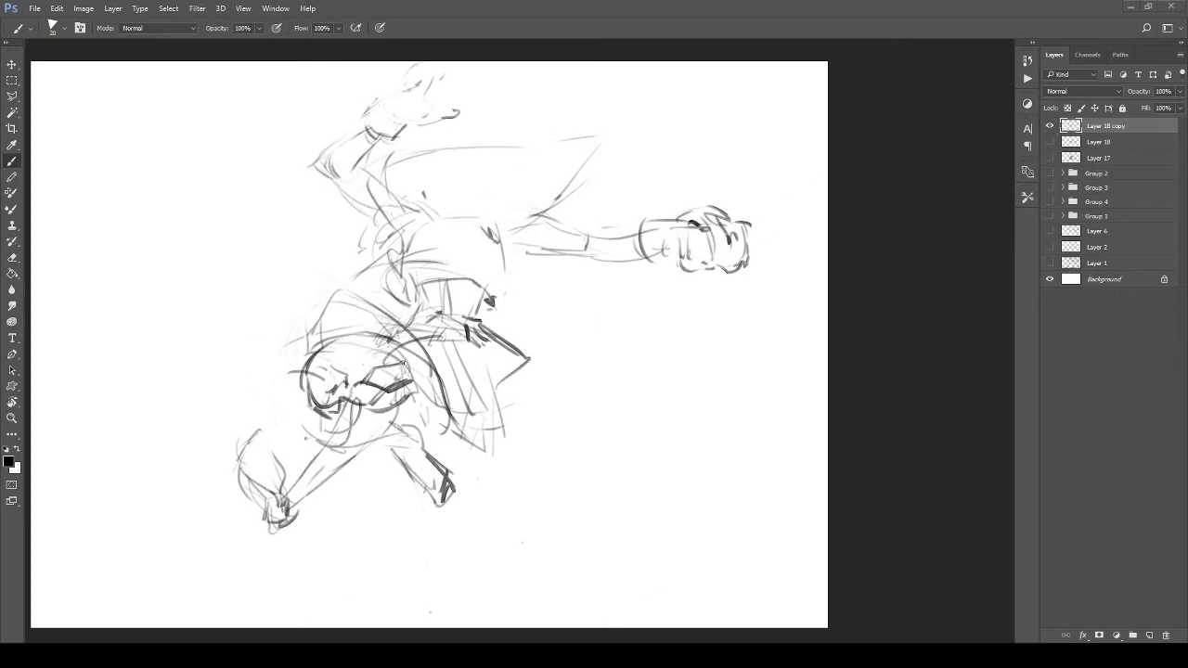
Step: Erase the old bent-leg and cloth lines and redraw the front leg as an extended thigh and shin reaching the existing foot
key("e")
mouse_move(249, 434)
left_mouse_down()
mouse_move(284, 510)
mouse_move(274, 447)
mouse_move(309, 469)
mouse_move(309, 456)
mouse_move(287, 462)
mouse_move(275, 521)
mouse_move(302, 468)
mouse_move(302, 408)
mouse_move(326, 331)
mouse_move(344, 370)
mouse_move(362, 341)
mouse_move(364, 383)
mouse_move(345, 384)
mouse_move(431, 399)
mouse_move(314, 364)
mouse_move(298, 402)
mouse_move(317, 394)
mouse_move(336, 334)
mouse_move(389, 367)
mouse_move(411, 470)
mouse_move(366, 305)
mouse_move(329, 296)
mouse_move(439, 367)
mouse_move(468, 432)
left_mouse_up()
key("ctrl+z")
key("b")
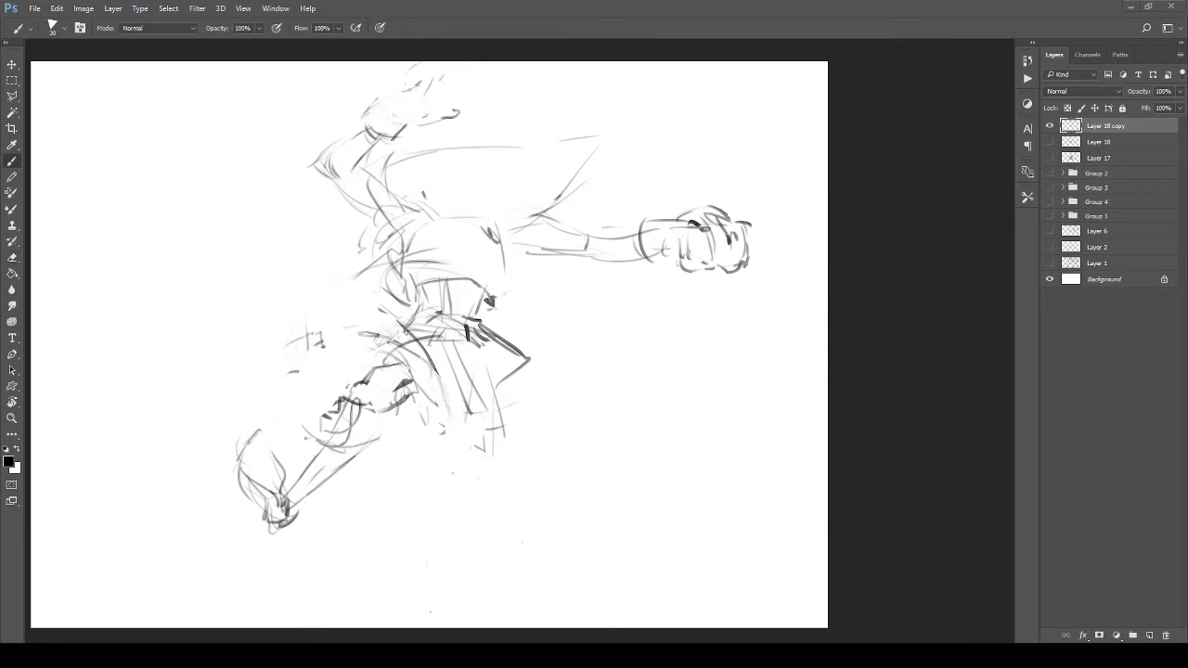
mouse_move(401, 332)
left_mouse_down()
mouse_move(360, 377)
mouse_move(402, 336)
left_mouse_up()
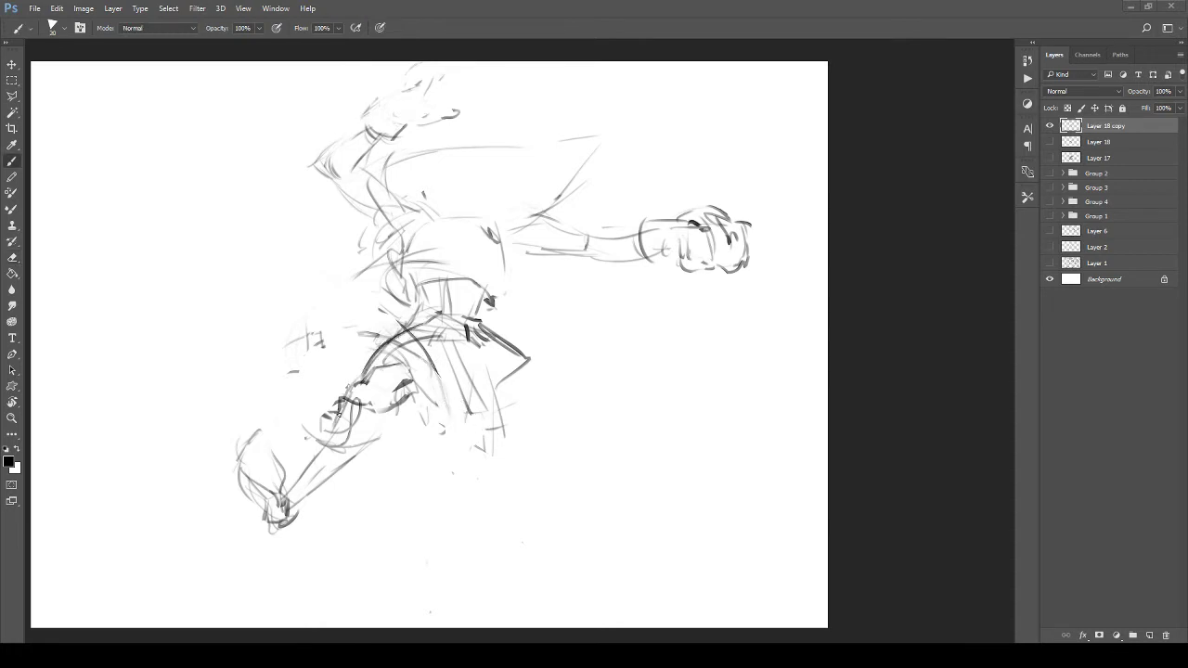
left_click_drag(350, 392, 299, 481)
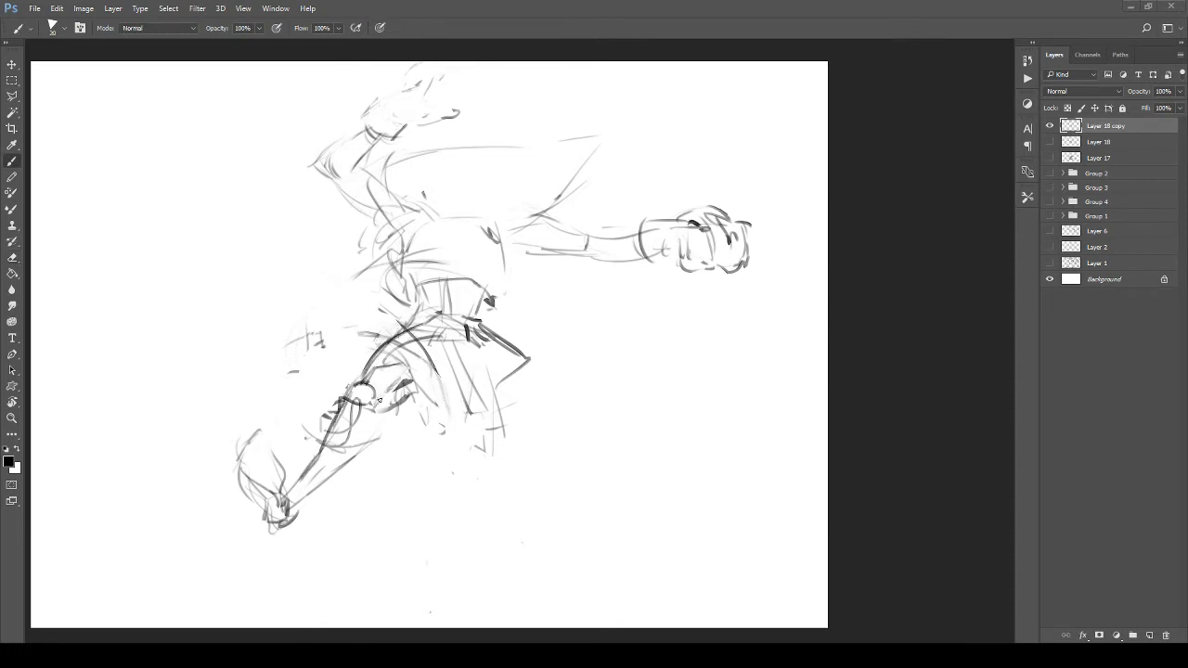
mouse_move(423, 368)
left_mouse_down()
mouse_move(384, 395)
mouse_move(336, 475)
left_mouse_up()
Step: Sketch the rear leg stretching back from the hip, with a bent knee, a tapering calf and a long trailing foot
left_click_drag(481, 384, 578, 415)
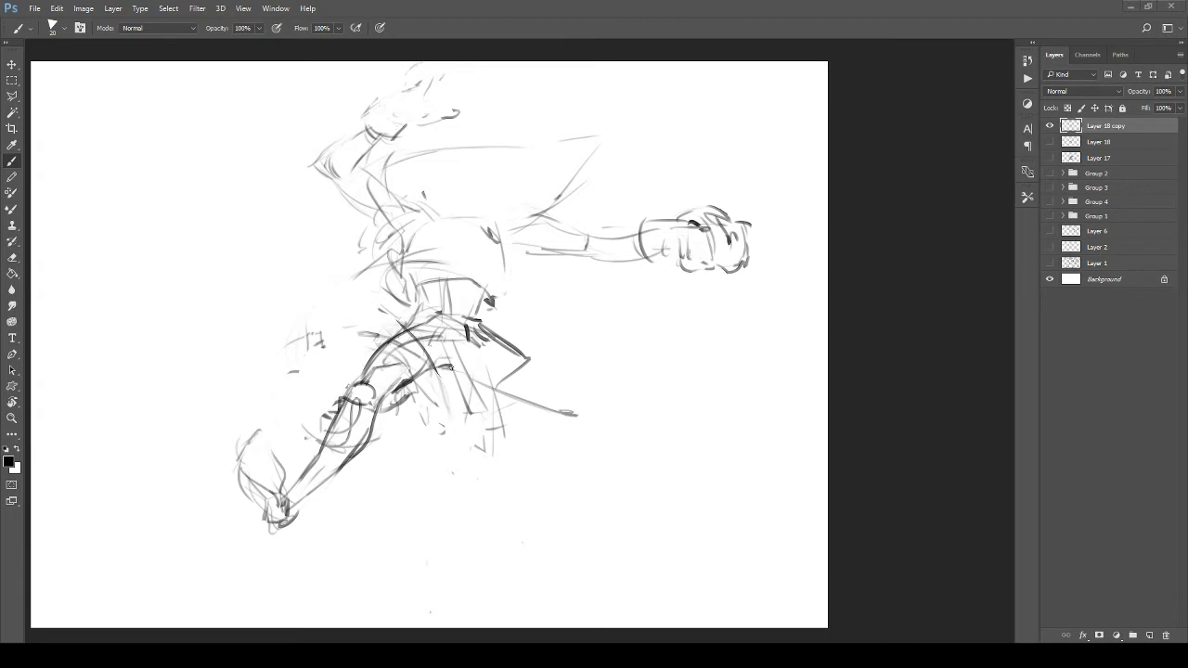
left_click_drag(455, 371, 565, 425)
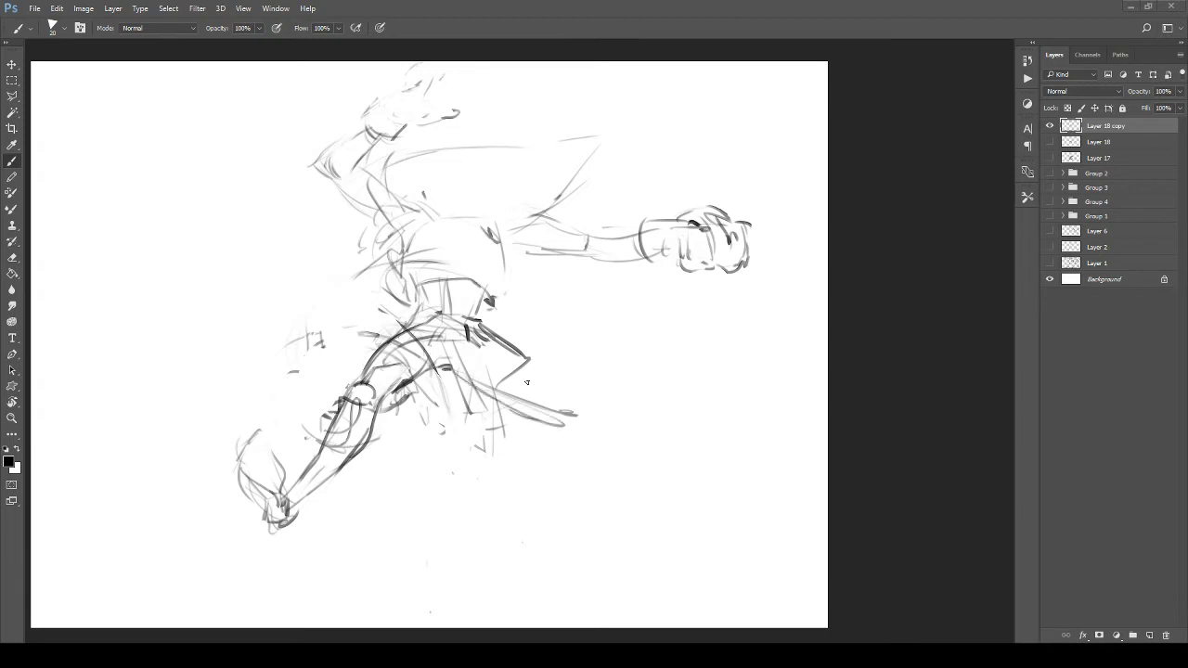
left_click_drag(479, 332, 551, 407)
mouse_move(479, 384)
left_mouse_down()
mouse_move(565, 422)
mouse_move(573, 414)
mouse_move(574, 429)
mouse_move(594, 382)
mouse_move(579, 404)
mouse_move(648, 375)
left_mouse_up()
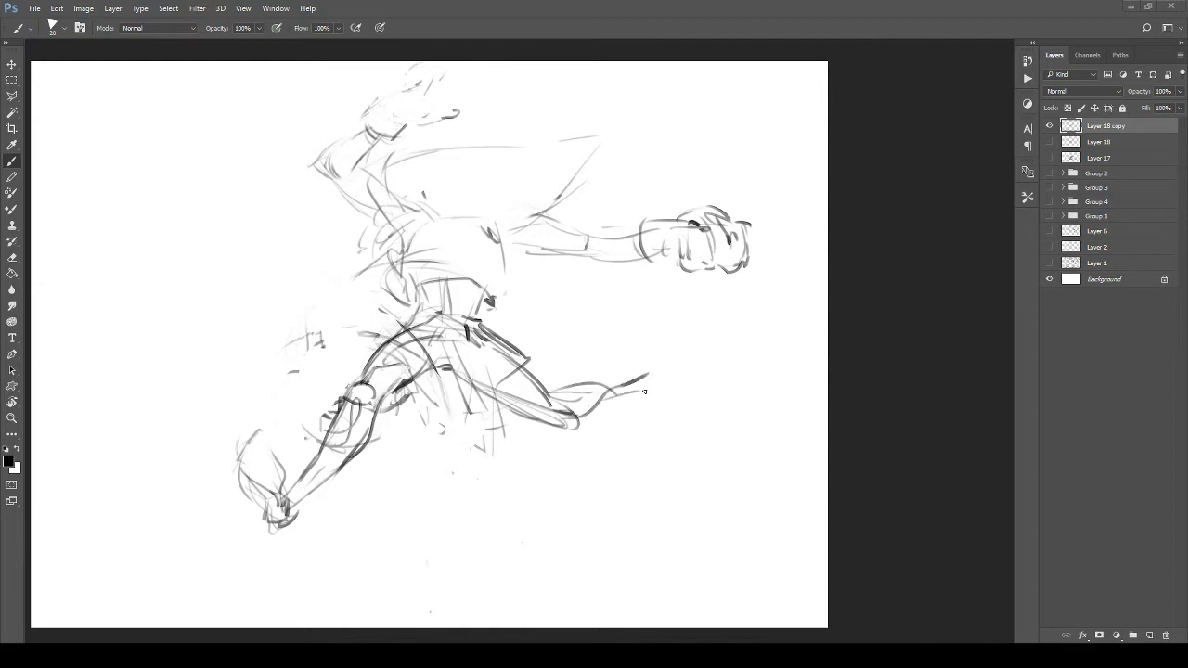
left_click_drag(566, 386, 648, 369)
mouse_move(632, 363)
left_mouse_down()
mouse_move(615, 375)
mouse_move(702, 366)
left_mouse_up()
left_click_drag(662, 361, 682, 362)
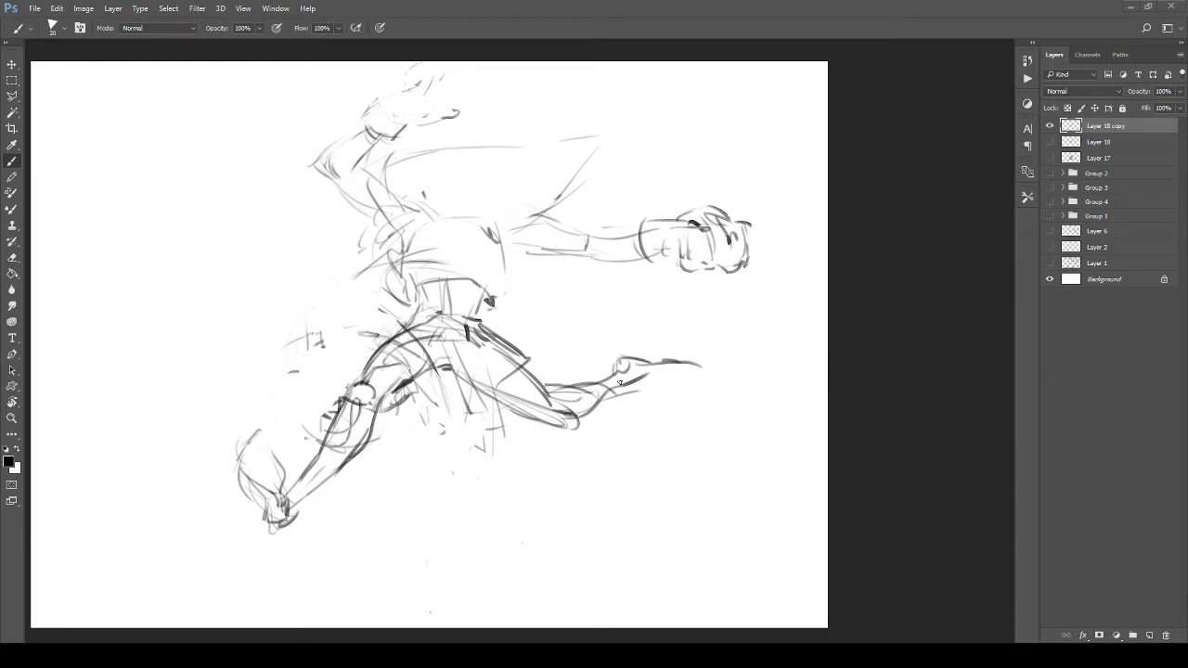
mouse_move(620, 389)
left_mouse_down()
mouse_move(694, 389)
mouse_move(700, 371)
left_mouse_up()
Step: Select the rear leg from mid-thigh to foot and shift it slightly outward to lengthen the thigh
key("ctrl+space")
mouse_move(620, 353)
left_mouse_down()
mouse_move(506, 362)
mouse_move(578, 368)
left_mouse_up()
mouse_move(554, 323)
left_mouse_down()
mouse_move(455, 332)
mouse_move(505, 350)
left_mouse_up()
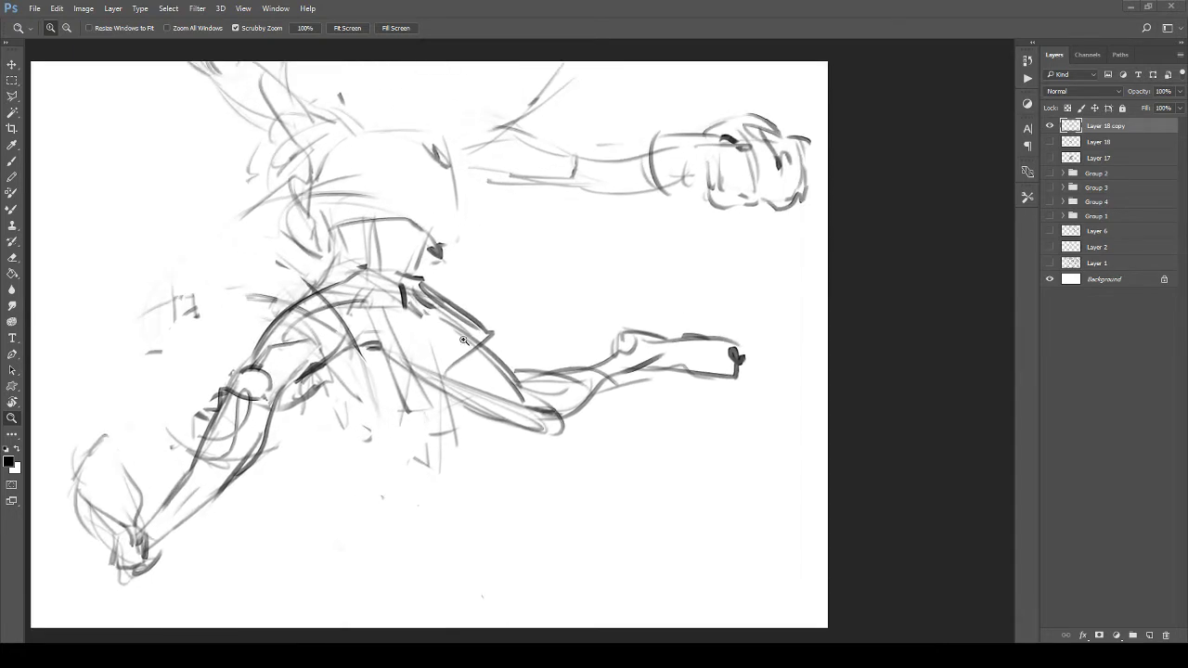
key("l")
key("shift+l")
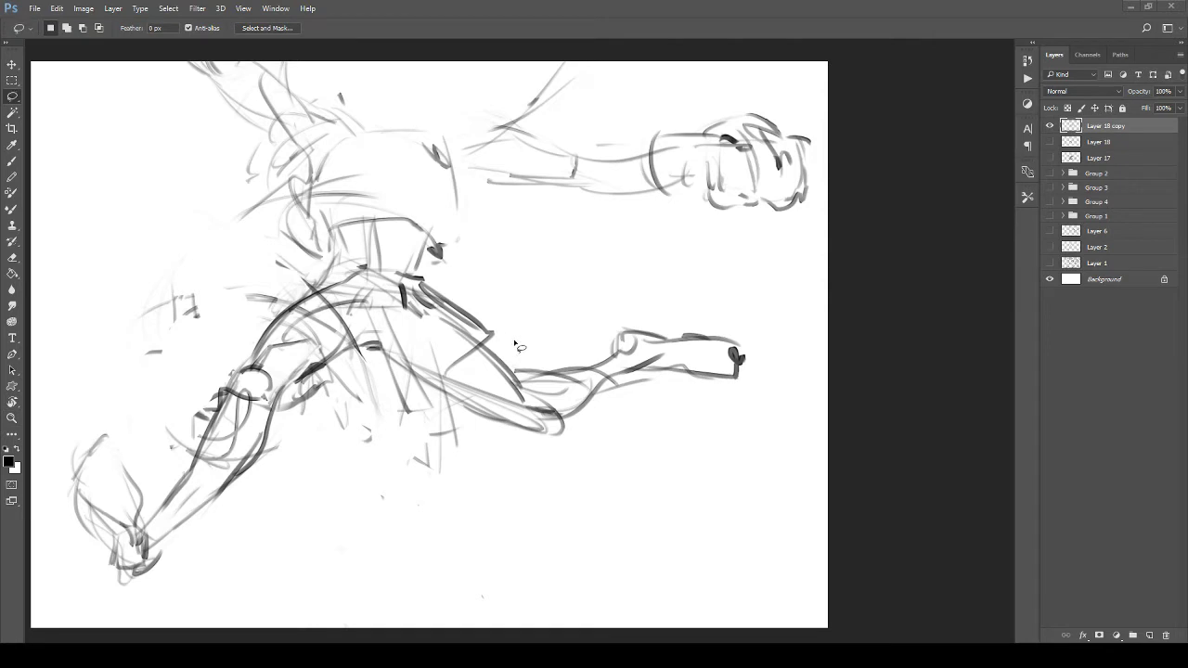
mouse_move(520, 347)
left_mouse_down()
mouse_move(684, 509)
mouse_move(469, 436)
left_mouse_up()
key("v")
mouse_move(583, 394)
left_mouse_down()
mouse_move(627, 397)
mouse_move(611, 400)
left_mouse_up()
key("ctrl+d")
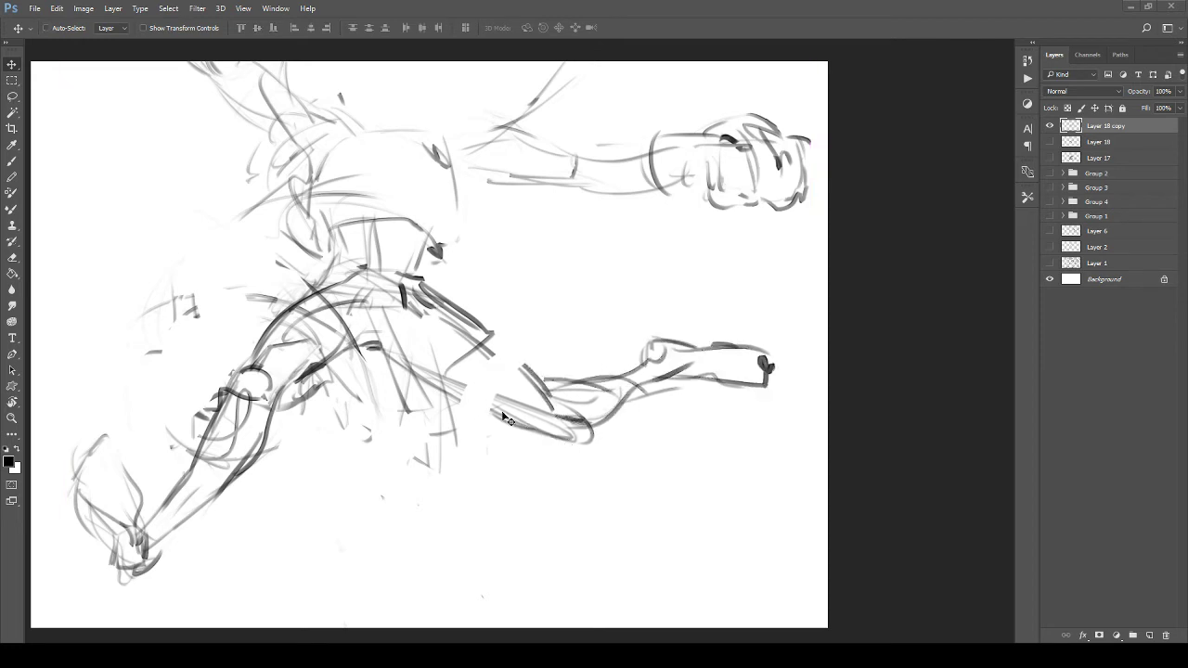
Step: Redraw the rear thigh contours across the gap with heavier lines and reinforce the knee and calf outline
key("b")
left_click_drag(422, 374, 565, 430)
mouse_move(478, 344)
left_mouse_down()
mouse_move(563, 405)
mouse_move(594, 462)
mouse_move(478, 415)
mouse_move(560, 425)
left_mouse_up()
key("e")
key("b")
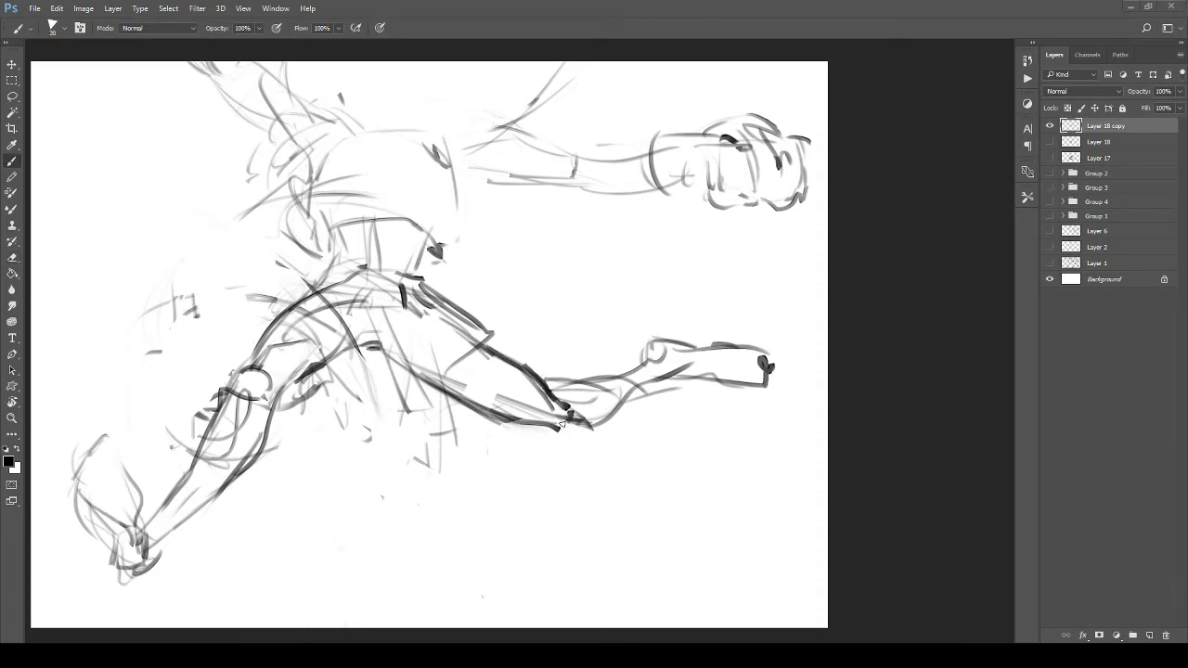
left_click_drag(546, 383, 610, 376)
left_click_drag(591, 425, 627, 397)
Step: Rework the rear foot into a shorter shape with a heavy heel and curled toe, erasing the old longer outline
mouse_move(594, 423)
left_mouse_down()
mouse_move(641, 387)
mouse_move(493, 394)
mouse_move(536, 360)
left_mouse_up()
mouse_move(475, 408)
left_mouse_down()
mouse_move(529, 368)
mouse_move(524, 355)
mouse_move(548, 351)
left_mouse_up()
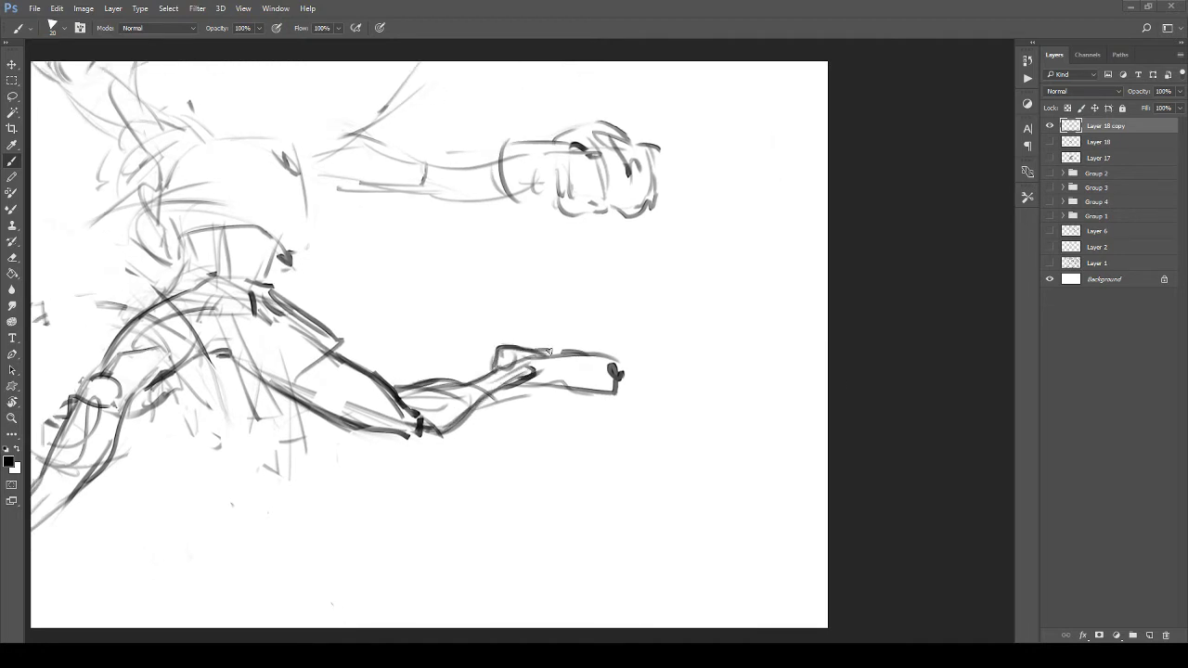
mouse_move(516, 389)
left_mouse_down()
mouse_move(570, 371)
mouse_move(570, 344)
mouse_move(568, 369)
mouse_move(549, 358)
mouse_move(575, 369)
mouse_move(512, 386)
mouse_move(618, 376)
mouse_move(614, 353)
left_mouse_up()
key("e")
mouse_move(405, 271)
left_mouse_down()
mouse_move(513, 219)
mouse_move(539, 318)
mouse_move(529, 374)
mouse_move(440, 390)
left_mouse_up()
Step: Try a long curved contour over the outstretched arm and rounded overlapping shapes at its shoulder, and undo them
key("b")
left_click_drag(371, 290, 623, 318)
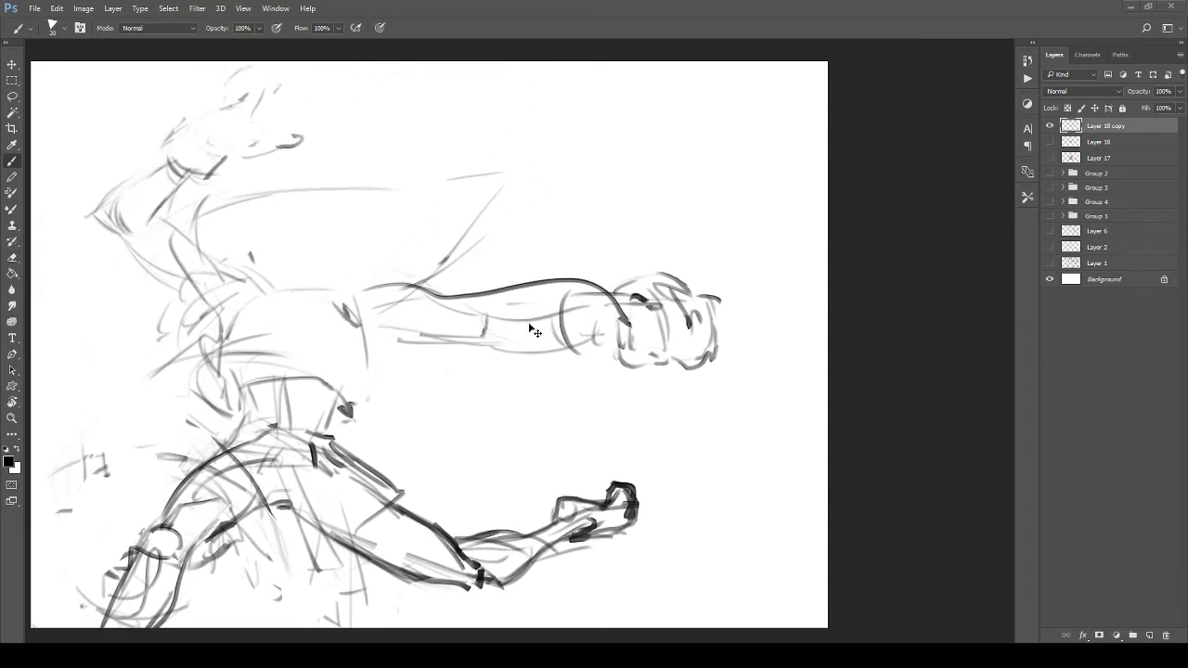
key("ctrl+z")
mouse_move(359, 319)
left_mouse_down()
mouse_move(451, 321)
mouse_move(371, 353)
mouse_move(434, 364)
left_mouse_up()
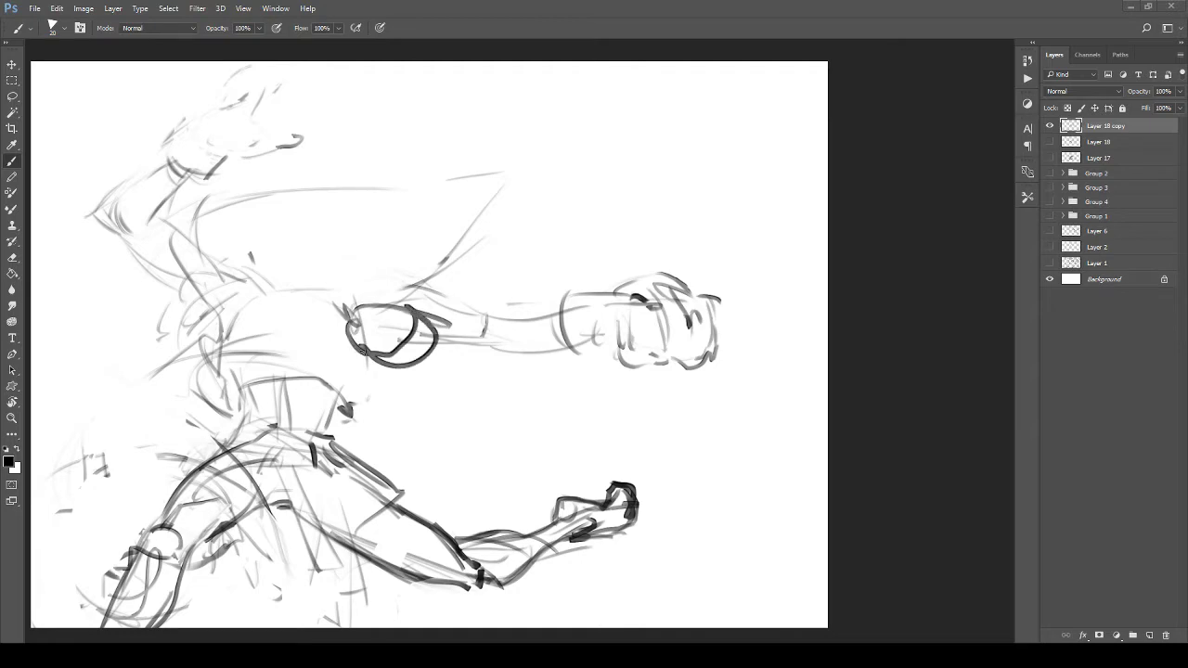
left_click_drag(363, 351, 431, 321)
mouse_move(366, 303)
left_mouse_down()
mouse_move(392, 278)
mouse_move(440, 342)
mouse_move(380, 321)
mouse_move(434, 343)
left_mouse_up()
key("z")
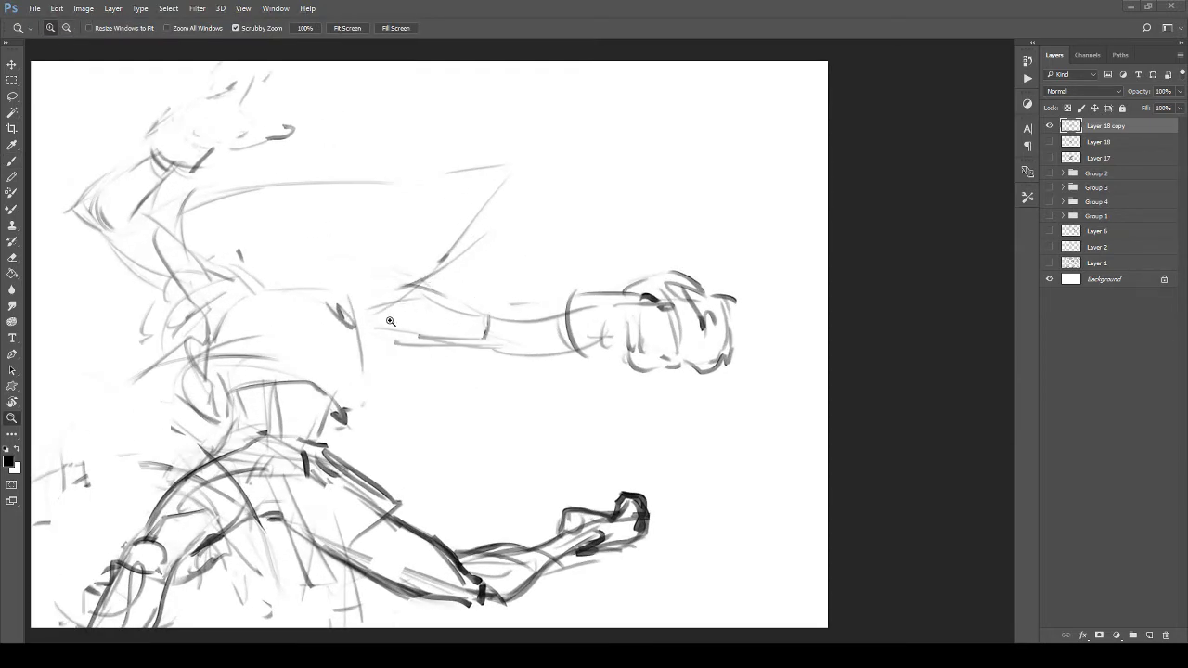
Step: Erase the large fist on the outstretched arm and redraw a curved cuff at the wrist
key("b")
left_click_drag(563, 358, 421, 379)
key("e")
mouse_move(492, 325)
left_mouse_down()
mouse_move(523, 347)
mouse_move(525, 299)
mouse_move(455, 367)
mouse_move(427, 343)
mouse_move(427, 376)
left_mouse_up()
key("b")
mouse_move(431, 327)
left_mouse_down()
mouse_move(408, 362)
mouse_move(427, 388)
left_mouse_up()
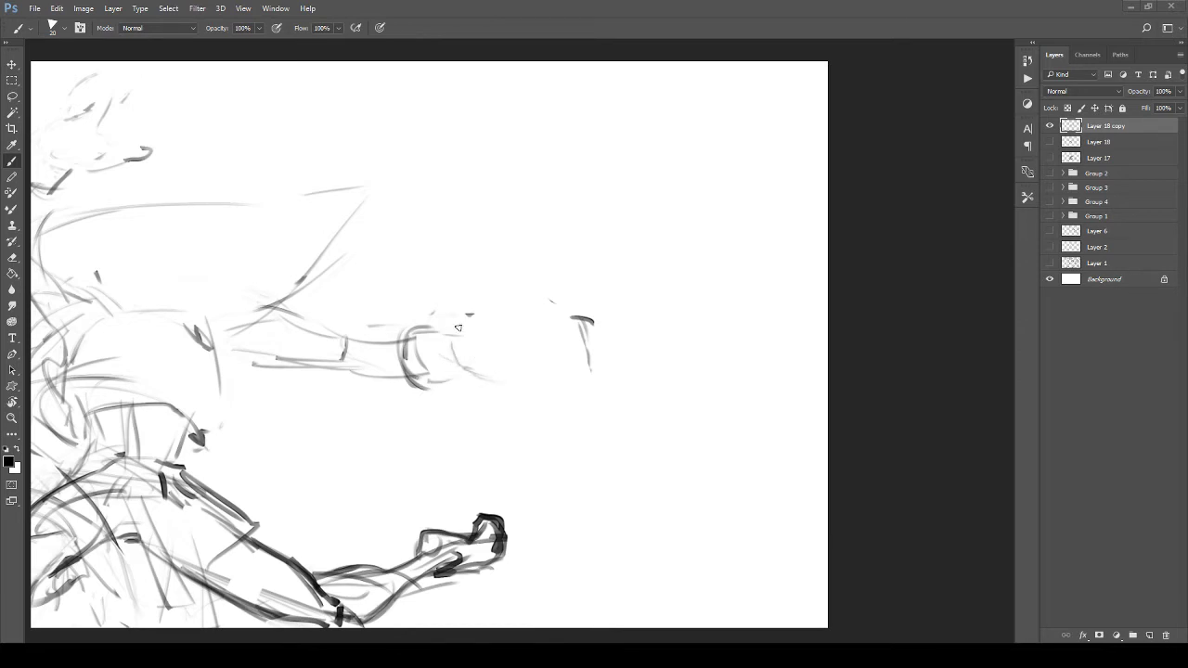
Step: Sketch a new hand beyond the cuff with a straight extended finger and a pointed digit angled downward
mouse_move(466, 354)
left_mouse_down()
mouse_move(456, 380)
mouse_move(492, 408)
mouse_move(516, 340)
mouse_move(472, 369)
left_mouse_up()
left_click_drag(452, 373, 506, 362)
mouse_move(482, 375)
left_mouse_down()
mouse_move(476, 400)
mouse_move(489, 394)
left_mouse_up()
left_click_drag(488, 383, 513, 347)
mouse_move(456, 332)
left_mouse_down()
mouse_move(495, 327)
mouse_move(418, 309)
left_mouse_up()
Step: Sketch the head above the torso with a rounded skull, vertical face guidelines, a jaw and collar lines
left_click_drag(367, 253, 437, 329)
left_click_drag(332, 323, 400, 271)
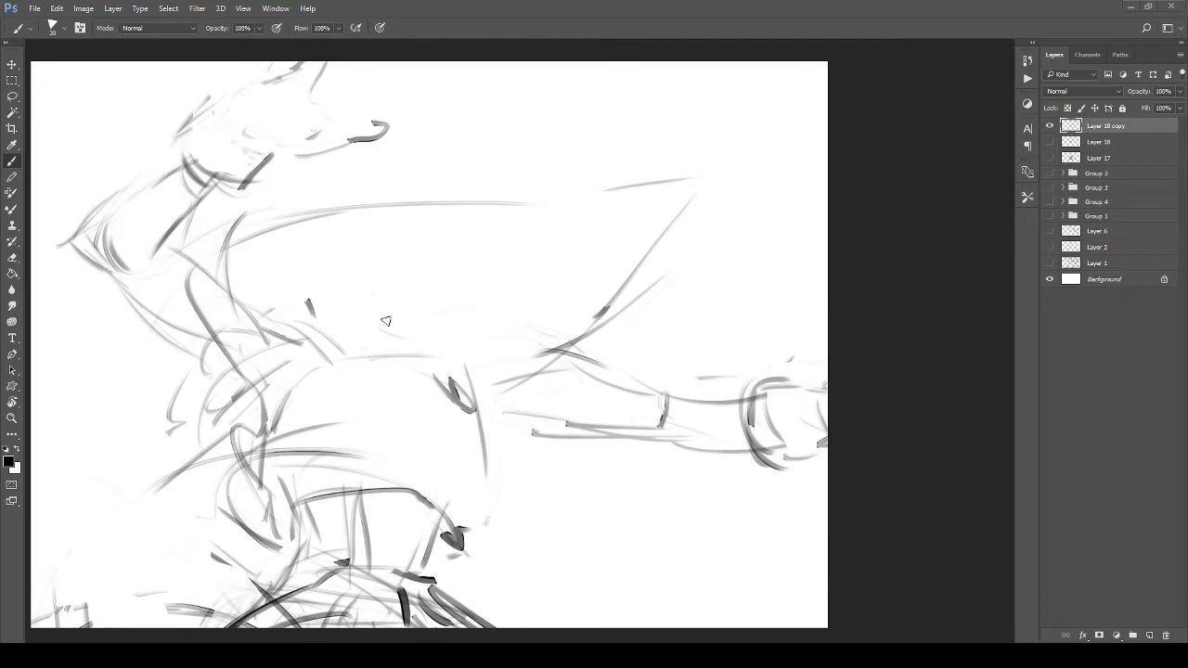
left_click_drag(465, 325, 481, 305)
mouse_move(472, 177)
left_mouse_down()
mouse_move(511, 231)
mouse_move(490, 306)
left_mouse_up()
left_click_drag(469, 198, 470, 279)
mouse_move(424, 331)
left_mouse_down()
mouse_move(388, 330)
mouse_move(444, 345)
mouse_move(446, 362)
left_mouse_up()
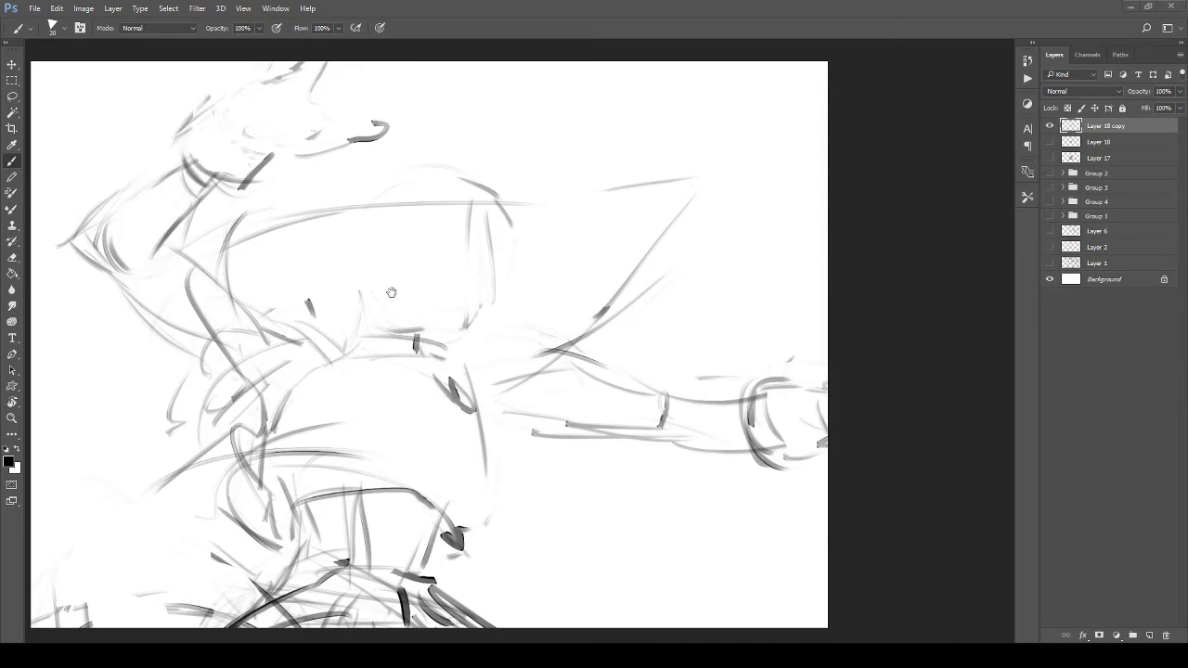
Step: Add the ear, an open shouting mouth, the chin line and curved cap lines across the top of the head
mouse_move(392, 294)
left_mouse_down()
mouse_move(356, 229)
mouse_move(293, 241)
mouse_move(383, 312)
mouse_move(376, 265)
mouse_move(394, 317)
left_mouse_up()
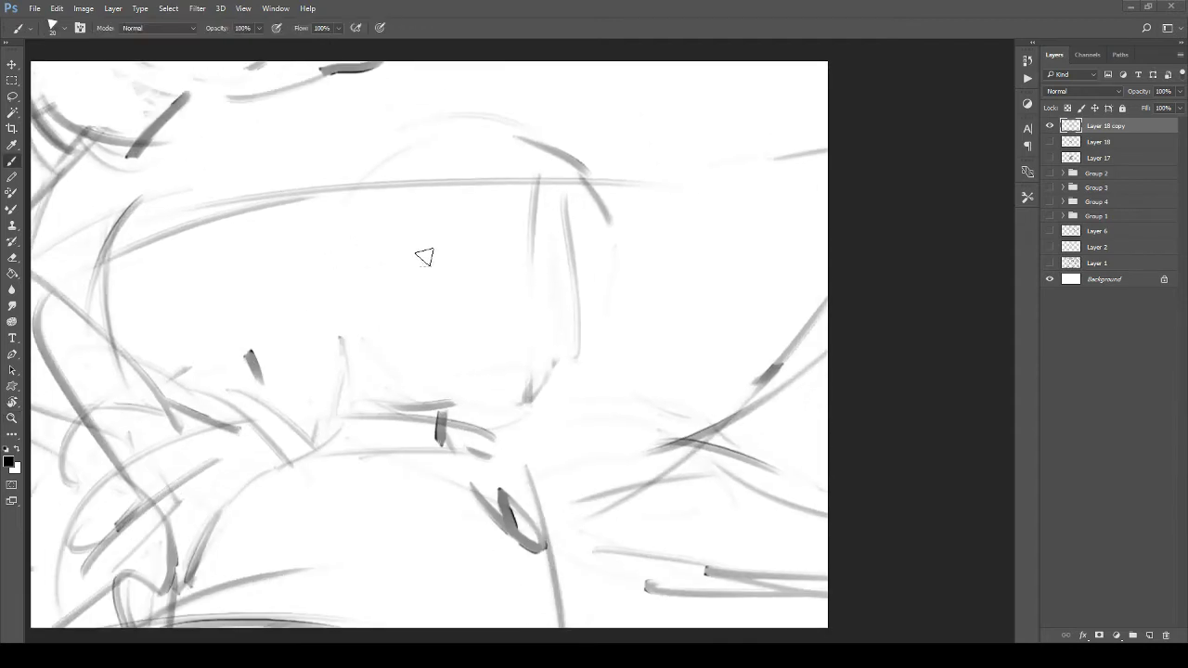
key("z")
mouse_move(435, 273)
left_mouse_down()
mouse_move(409, 284)
mouse_move(390, 238)
mouse_move(402, 241)
left_mouse_up()
key("b")
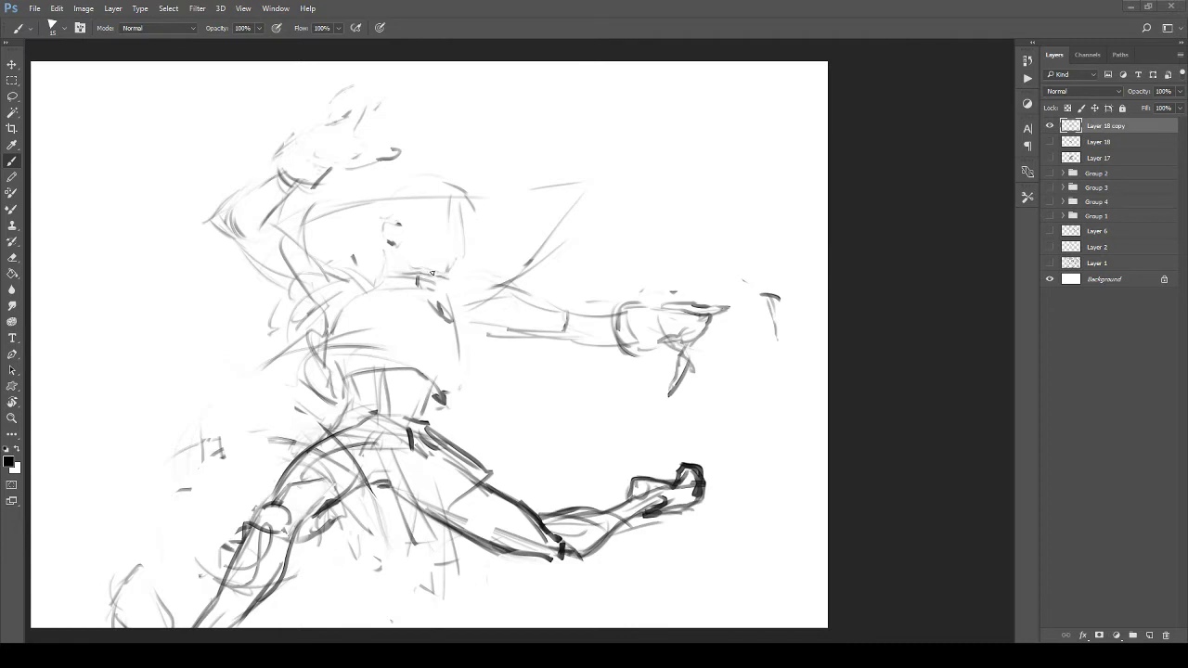
left_click_drag(431, 273, 458, 275)
mouse_move(430, 248)
left_mouse_down()
mouse_move(462, 245)
mouse_move(436, 244)
mouse_move(432, 259)
mouse_move(438, 242)
mouse_move(432, 250)
left_mouse_up()
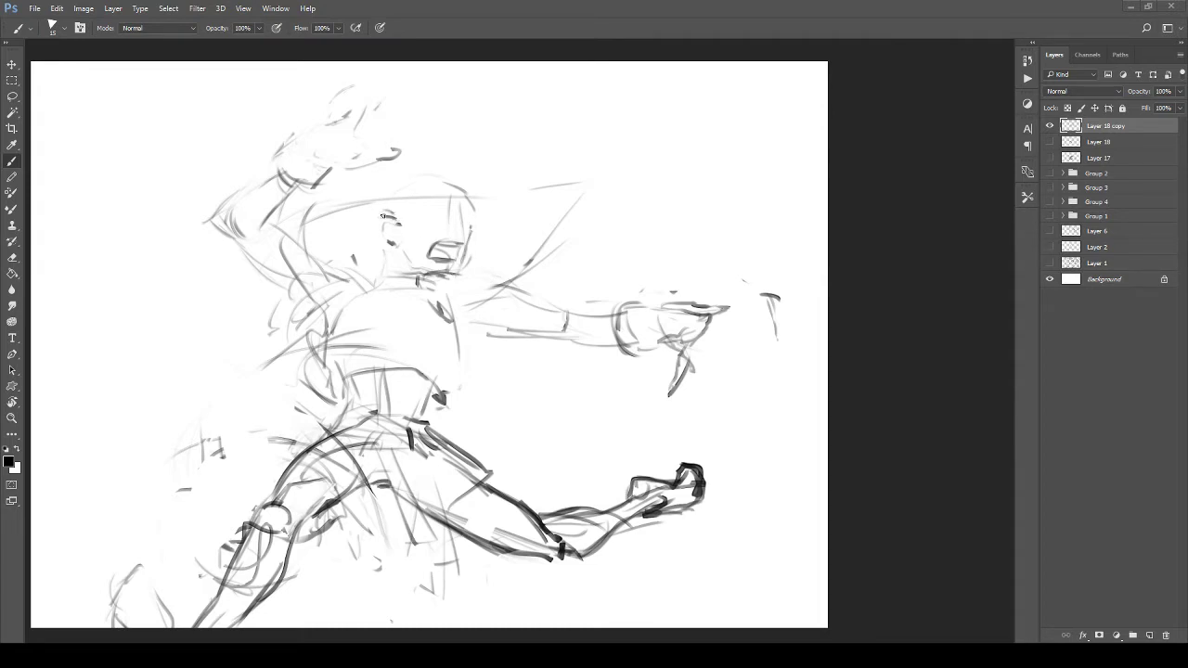
left_click_drag(383, 223, 391, 236)
mouse_move(406, 196)
left_mouse_down()
mouse_move(457, 192)
mouse_move(439, 185)
mouse_move(464, 177)
mouse_move(469, 233)
left_mouse_up()
left_click_drag(466, 188, 469, 229)
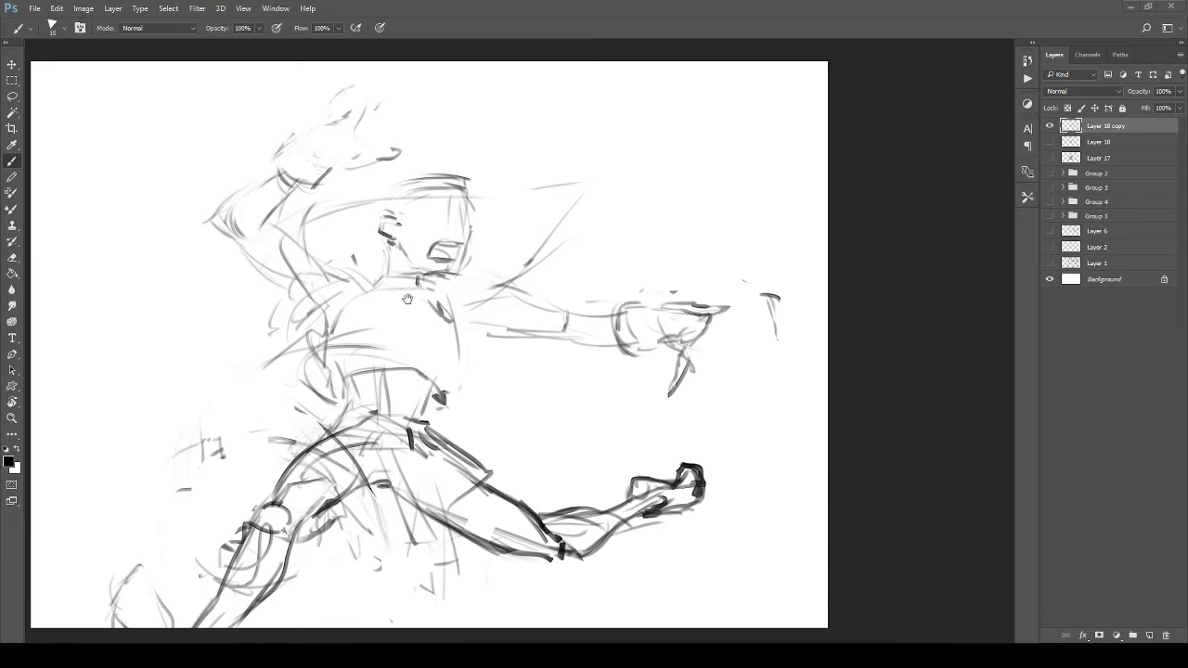
Step: Select the head sketch and adjust its proportions with Free Transform
key("ctrl+space")
mouse_move(408, 298)
left_mouse_down()
mouse_move(364, 212)
mouse_move(344, 213)
mouse_move(347, 228)
mouse_move(389, 251)
mouse_move(426, 224)
mouse_move(393, 301)
left_mouse_up()
left_click_drag(394, 301, 420, 306)
mouse_move(427, 245)
left_mouse_down()
mouse_move(430, 289)
mouse_move(424, 216)
left_mouse_up()
key("l")
mouse_move(425, 173)
left_mouse_down()
mouse_move(399, 249)
mouse_move(440, 268)
mouse_move(472, 218)
mouse_move(464, 182)
mouse_move(425, 172)
mouse_move(465, 177)
left_mouse_up()
key("ctrl+t")
key("Return")
key("ctrl+d")
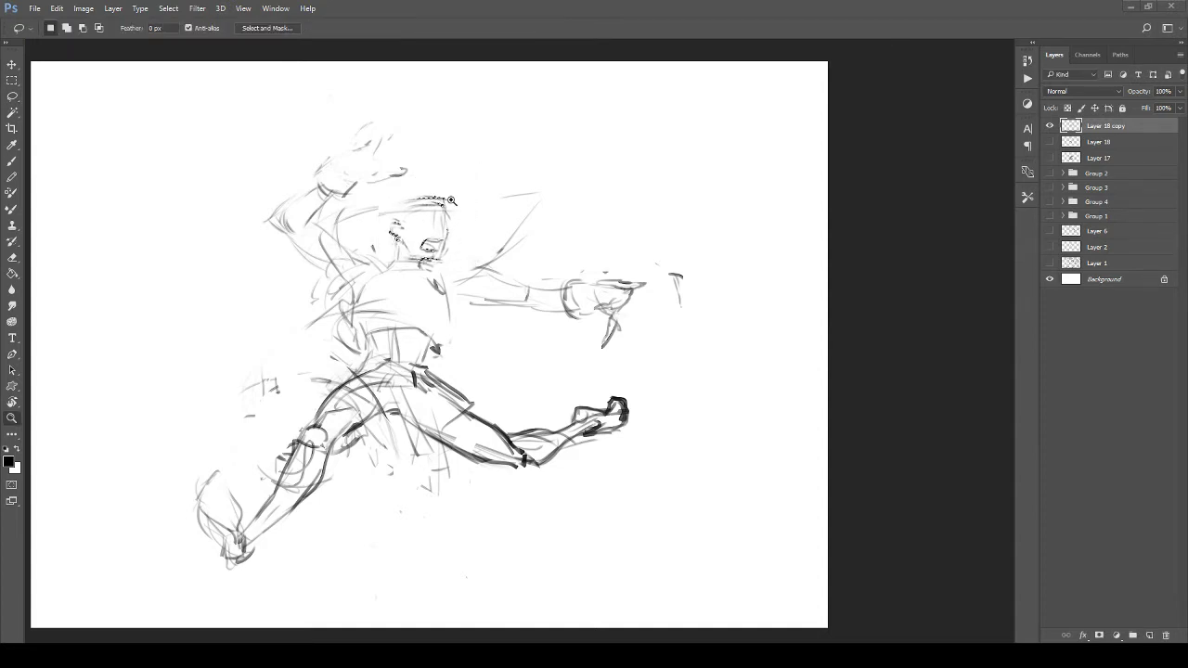
Step: Draw the nose and the near eye's brow and upper lid on the face with a smaller brush
key("z")
mouse_move(427, 214)
left_mouse_down()
mouse_move(377, 207)
mouse_move(416, 221)
left_mouse_up()
left_click(415, 220)
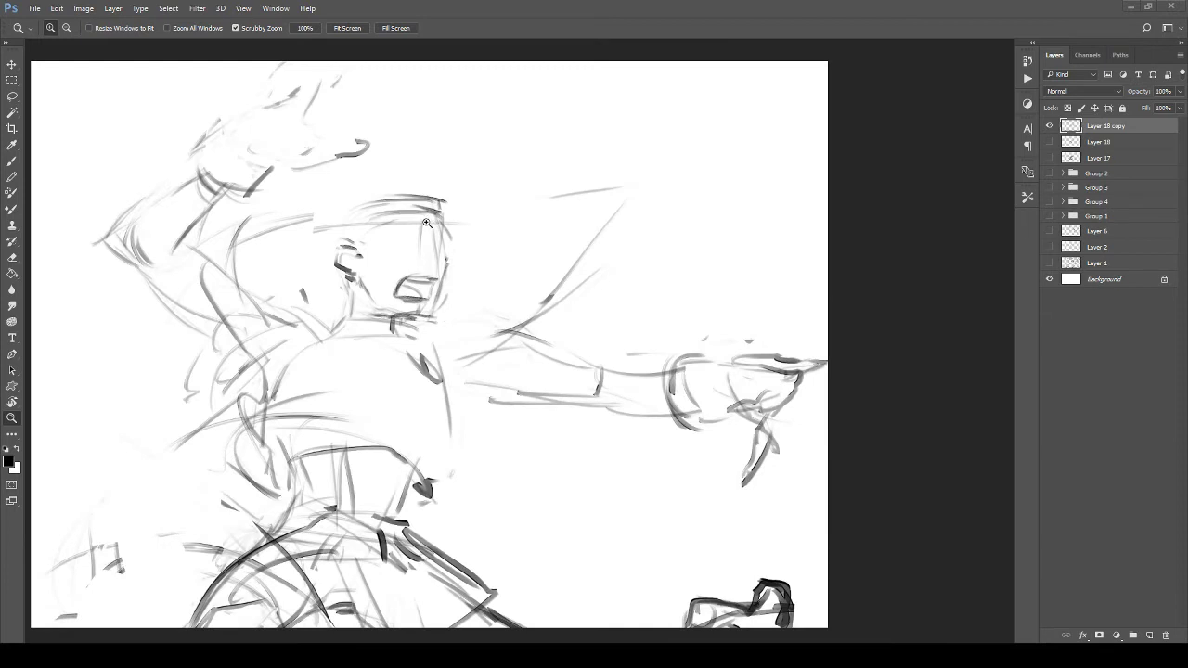
left_click(429, 230)
key("b")
left_click_drag(377, 257, 406, 280)
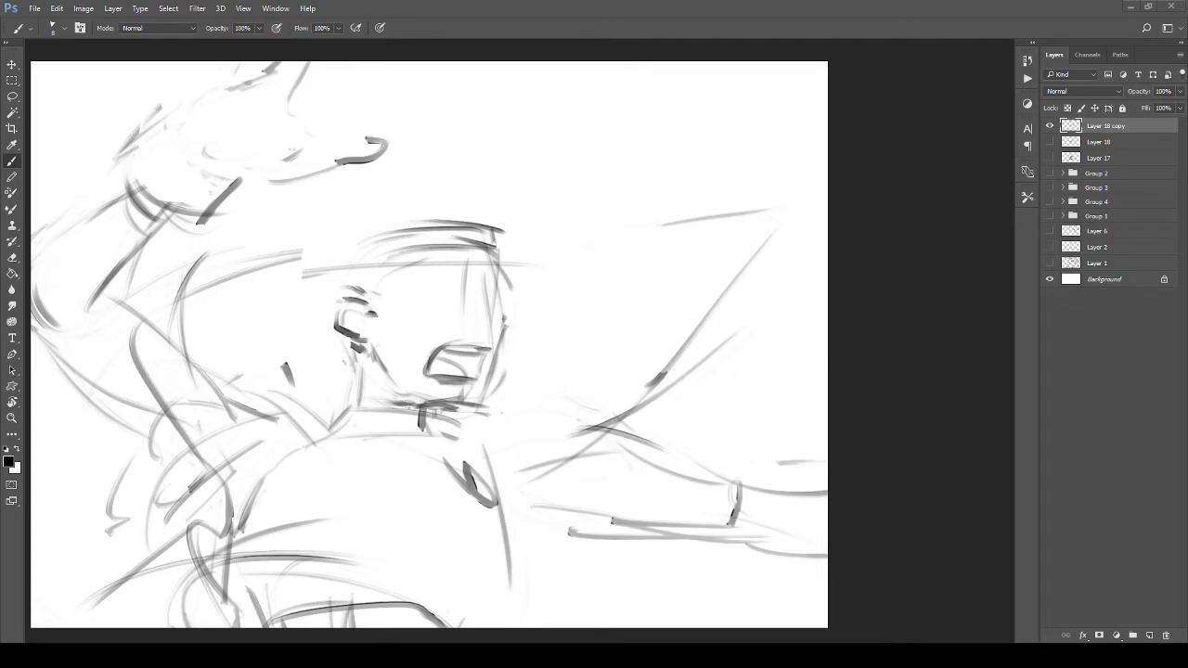
key("ctrl+Tab")
key("z")
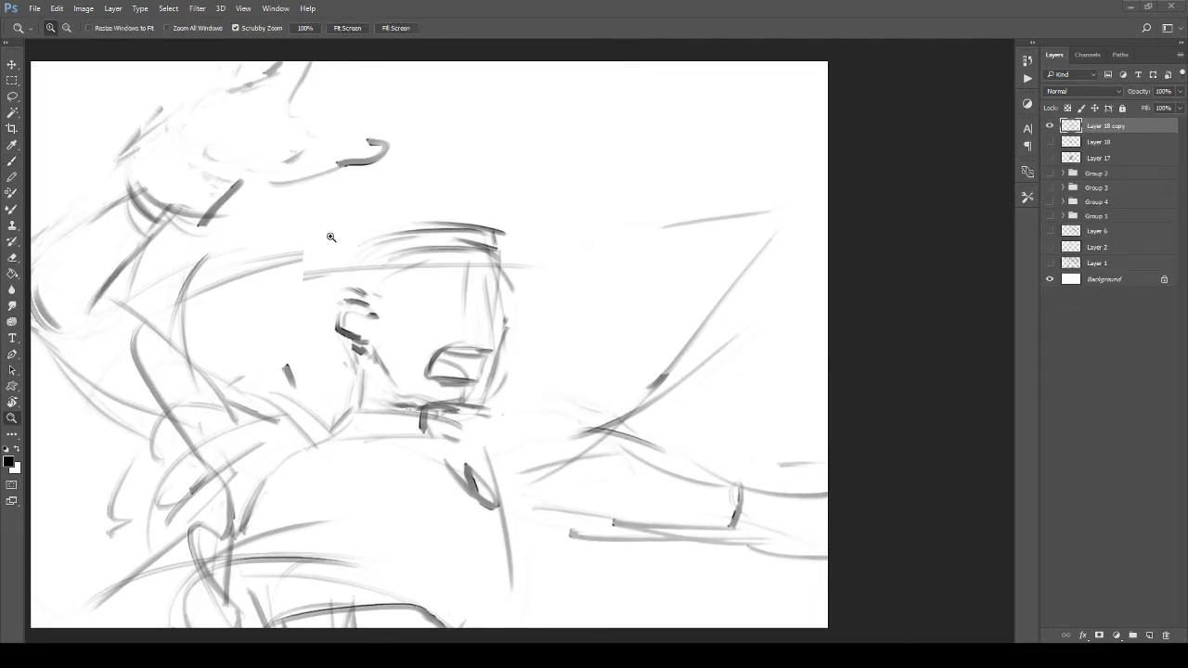
key("b")
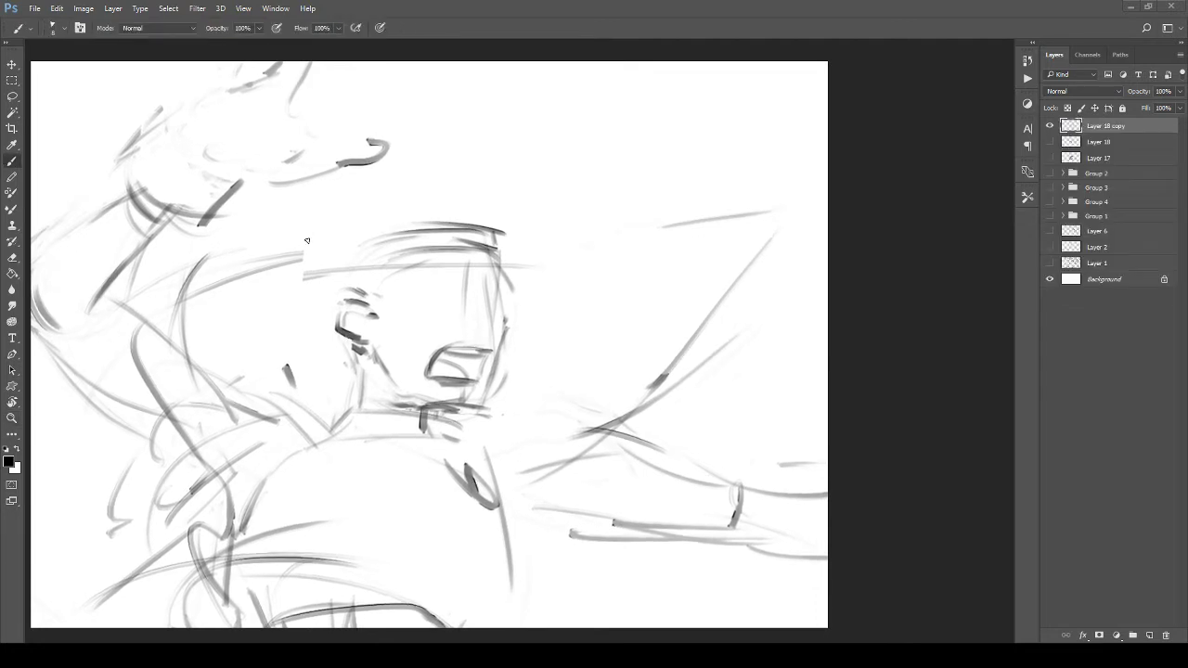
left_click_drag(340, 267, 333, 202)
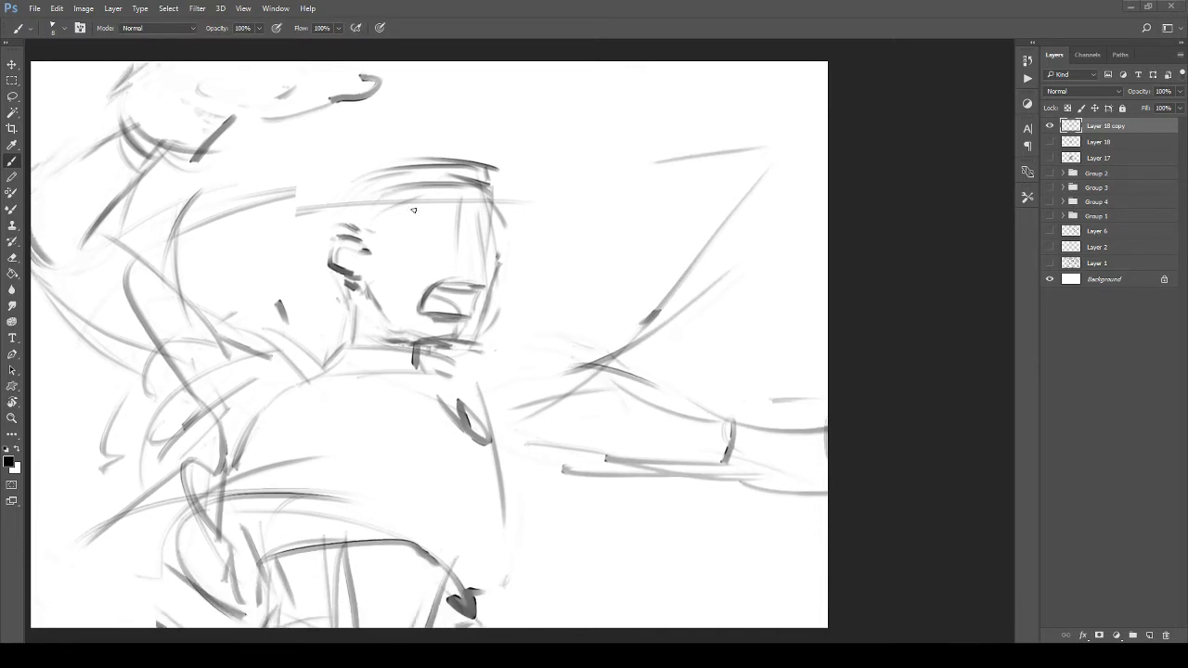
left_click_drag(435, 205, 443, 212)
left_click_drag(480, 251, 479, 264)
left_click_drag(408, 221, 445, 217)
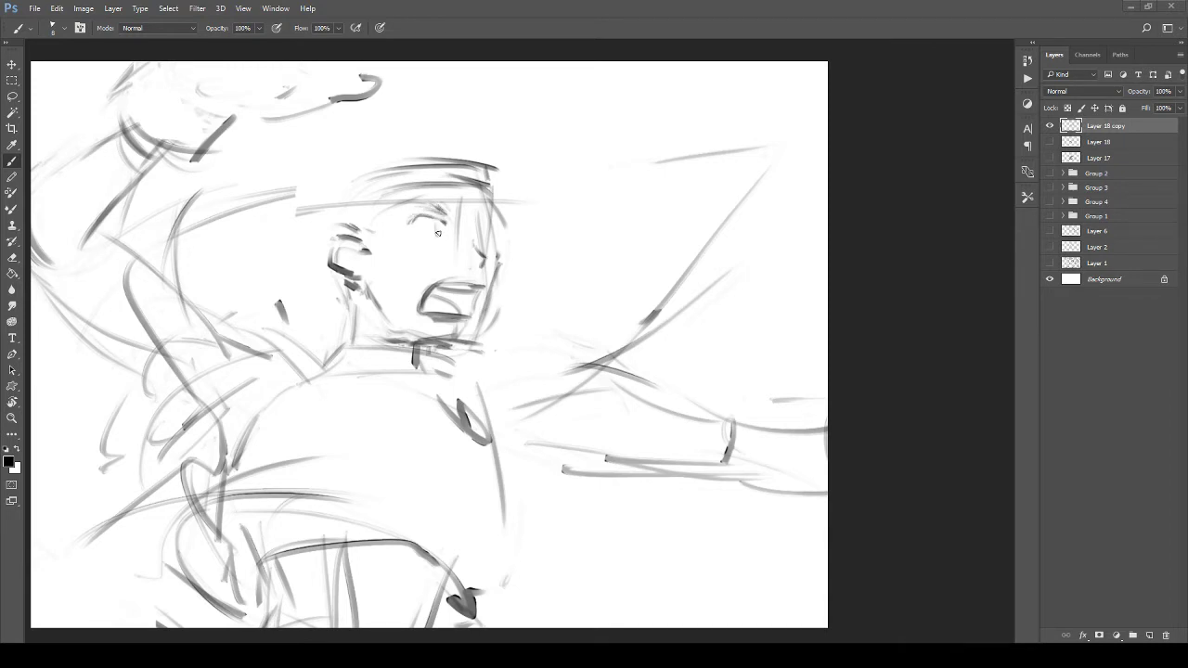
Step: Complete the near eye with an iris and lower lid, add the far eye, and strengthen the far cheek contour
left_click_drag(438, 220, 440, 243)
left_click_drag(410, 235, 439, 245)
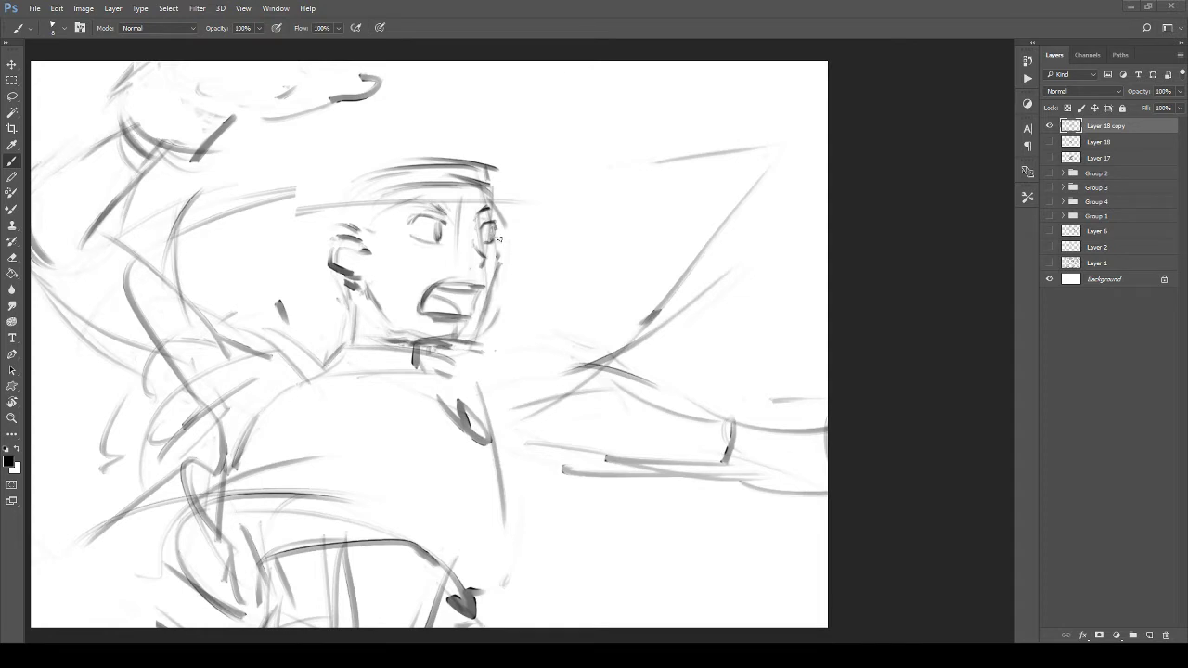
left_click_drag(498, 228, 474, 227)
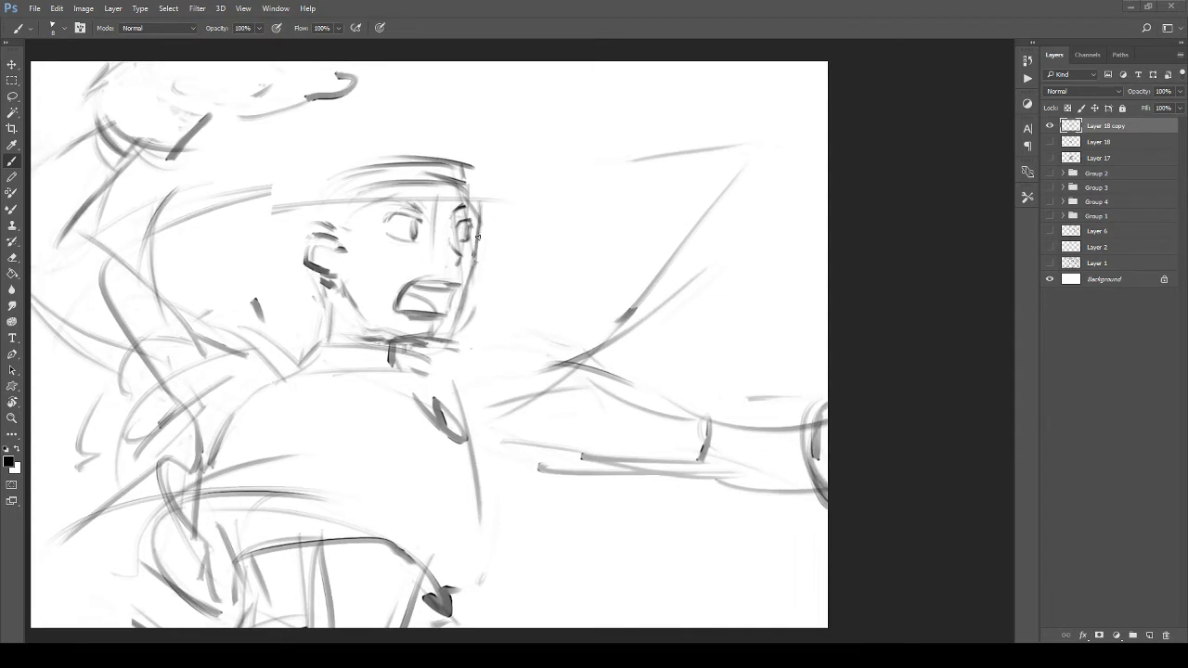
mouse_move(479, 231)
left_mouse_down()
mouse_move(460, 338)
mouse_move(478, 266)
left_mouse_up()
Step: Clean up stray lines along the far cheek and jaw with a smaller eraser
key("e")
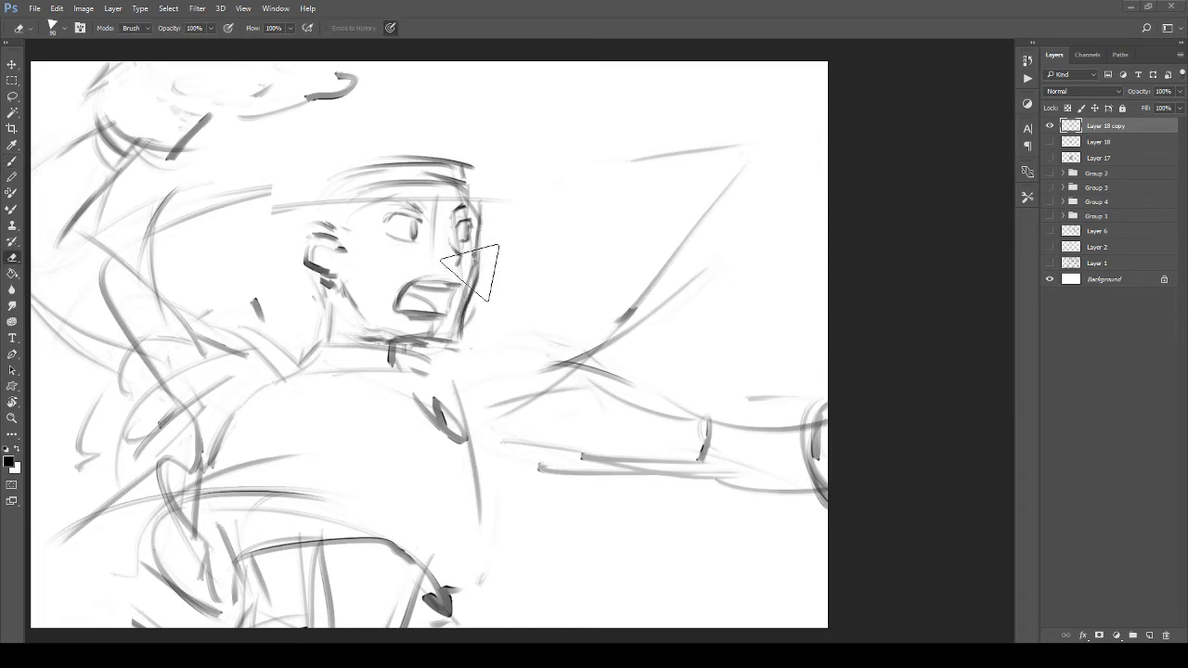
key("bracketleft")
key("bracketleft")
key("bracketleft")
mouse_move(471, 263)
left_mouse_down()
mouse_move(457, 325)
mouse_move(466, 319)
left_mouse_up()
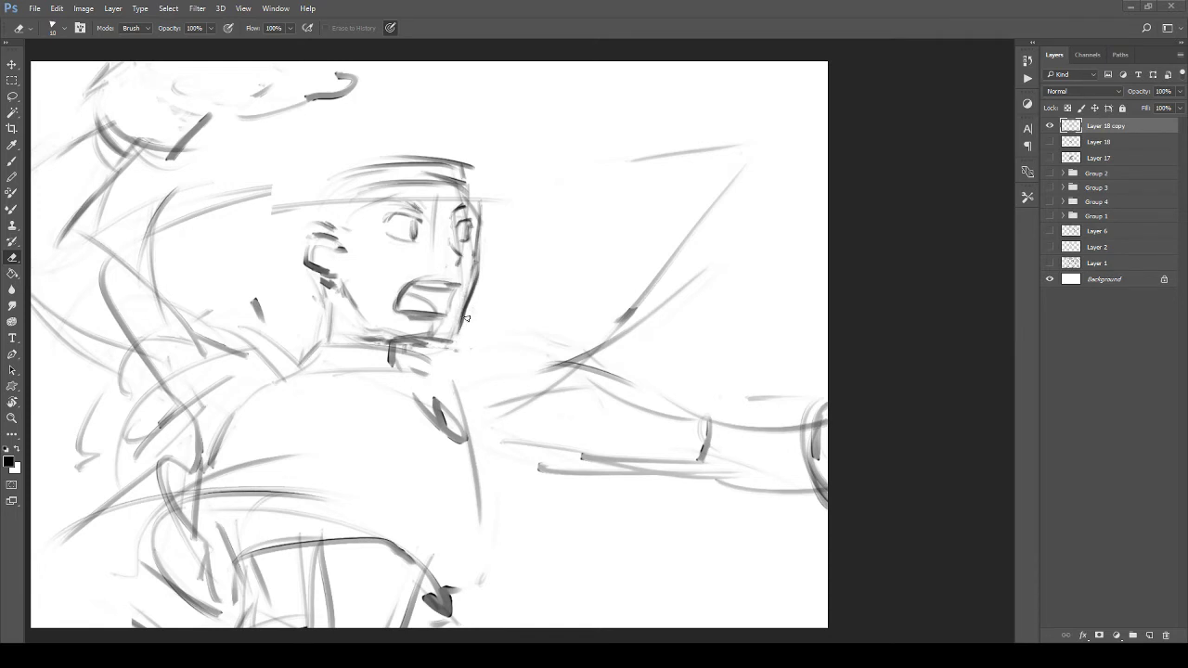
mouse_move(474, 264)
left_mouse_down()
mouse_move(472, 279)
mouse_move(451, 226)
mouse_move(348, 263)
mouse_move(396, 282)
left_mouse_up()
Step: Draw a darker curved lower edge of the cap across the forehead
key("z")
mouse_move(382, 288)
left_mouse_down()
mouse_move(396, 329)
mouse_move(446, 295)
mouse_move(396, 342)
mouse_move(445, 362)
mouse_move(487, 313)
mouse_move(485, 298)
left_mouse_up()
key("b")
left_click_drag(381, 339, 367, 348)
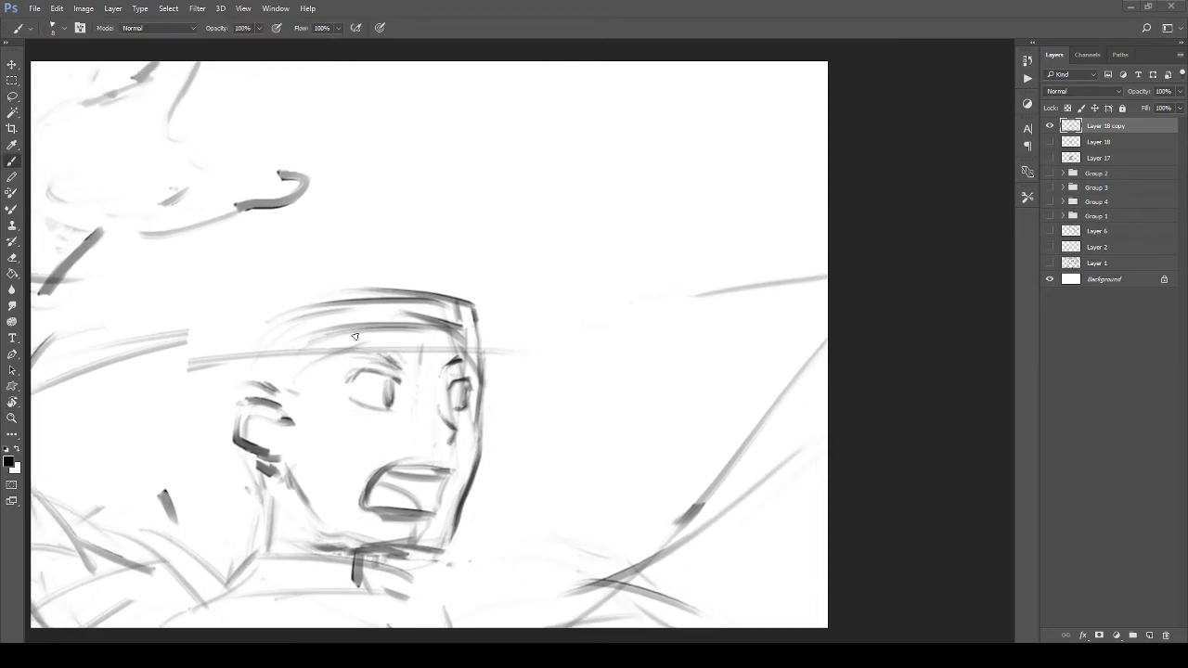
mouse_move(298, 357)
left_mouse_down()
mouse_move(367, 345)
mouse_move(276, 354)
mouse_move(415, 343)
mouse_move(345, 337)
mouse_move(439, 340)
mouse_move(360, 333)
mouse_move(475, 353)
left_mouse_up()
left_click_drag(397, 333, 482, 352)
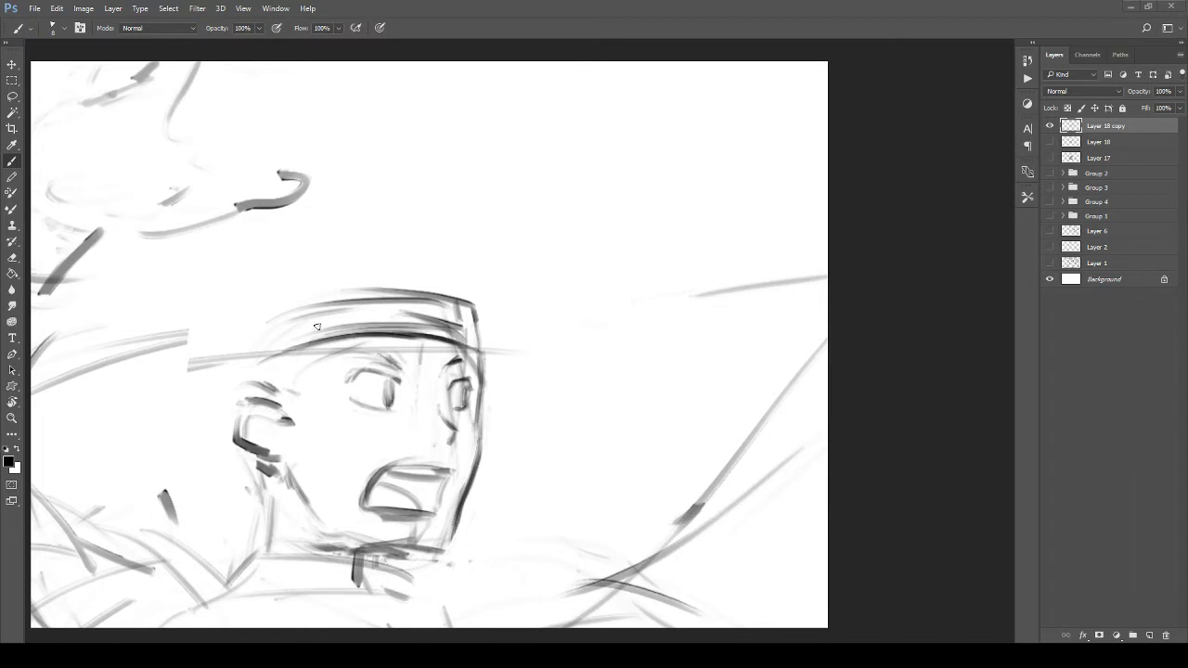
Step: Draw the darker curved upper edge of the headband from the back of the head to the forehead
left_click_drag(252, 319, 362, 291)
left_click_drag(276, 305, 436, 296)
left_click_drag(331, 292, 474, 302)
Step: Erase the stray construction lines between the headband's upper and lower edges
key("e")
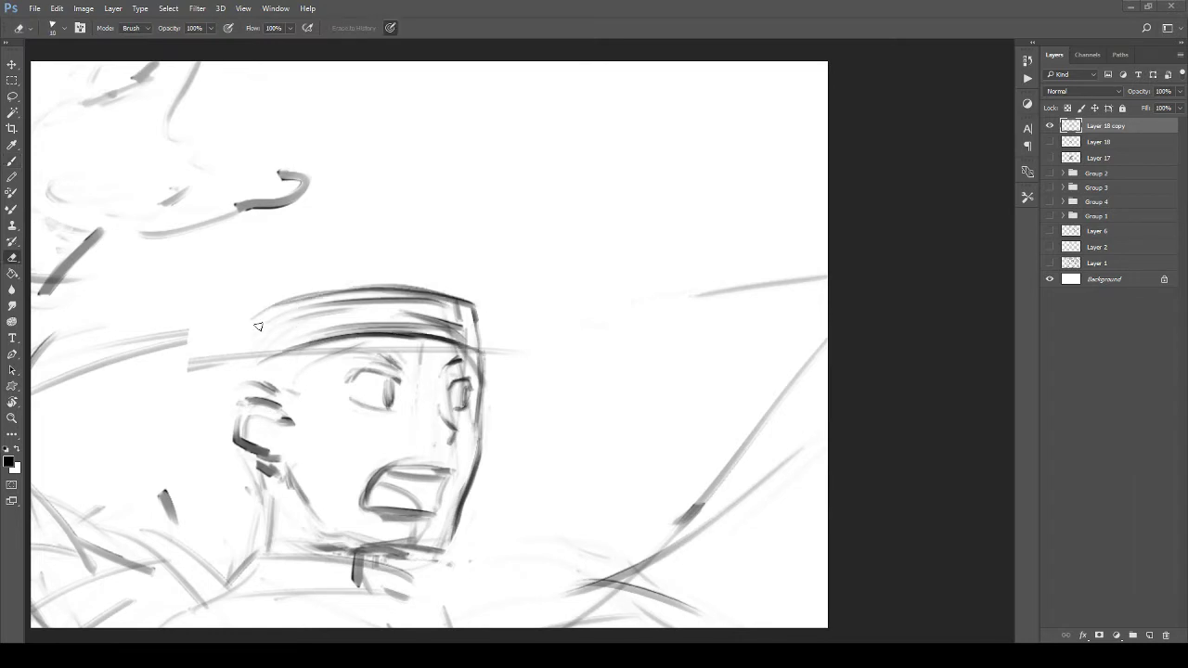
left_click_drag(276, 314, 384, 301)
mouse_move(264, 312)
left_mouse_down()
mouse_move(398, 302)
mouse_move(282, 323)
mouse_move(425, 303)
left_mouse_up()
mouse_move(283, 323)
left_mouse_down()
mouse_move(407, 320)
mouse_move(382, 309)
mouse_move(285, 322)
mouse_move(449, 329)
mouse_move(410, 323)
mouse_move(443, 316)
left_mouse_up()
left_click_drag(376, 352, 418, 314)
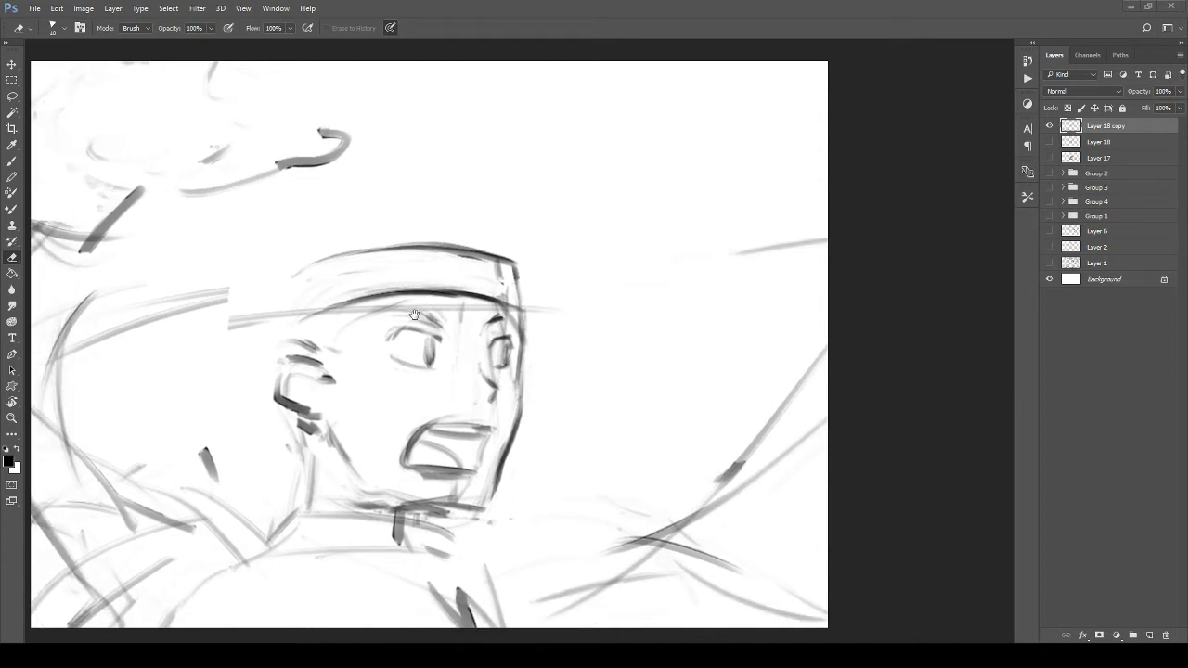
Step: Draw a sideburn hairline in front of the ear, starting at the headband's lower edge
key("b")
mouse_move(302, 345)
left_mouse_down()
mouse_move(352, 385)
mouse_move(344, 312)
mouse_move(407, 320)
left_mouse_up()
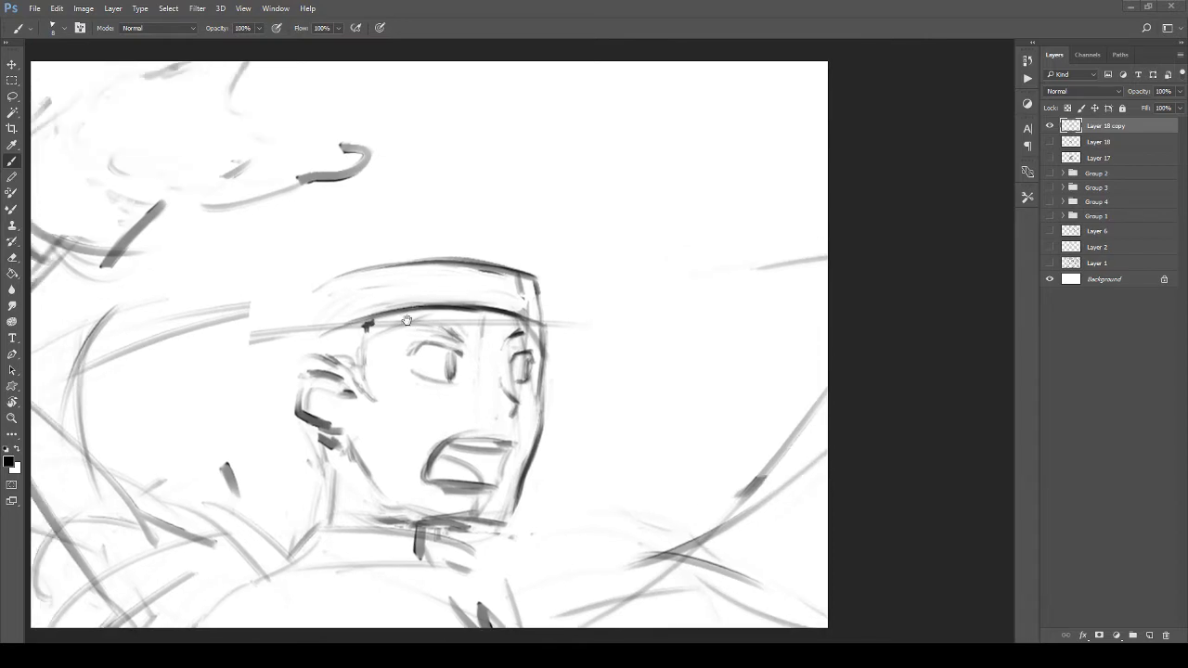
key("z")
mouse_move(427, 253)
left_mouse_down()
mouse_move(341, 288)
mouse_move(374, 297)
mouse_move(389, 160)
mouse_move(389, 212)
mouse_move(370, 252)
mouse_move(343, 164)
left_mouse_up()
key("b")
mouse_move(451, 272)
left_mouse_down()
mouse_move(640, 61)
mouse_move(576, 121)
mouse_move(615, 85)
left_mouse_up()
key("ctrl+z")
left_click_drag(411, 526, 493, 408)
left_click_drag(455, 342, 446, 492)
key("ctrl+z")
Step: Sketch a few light hair strands rising above the back part of the headband
mouse_move(388, 298)
left_mouse_down()
mouse_move(451, 329)
mouse_move(460, 375)
left_mouse_up()
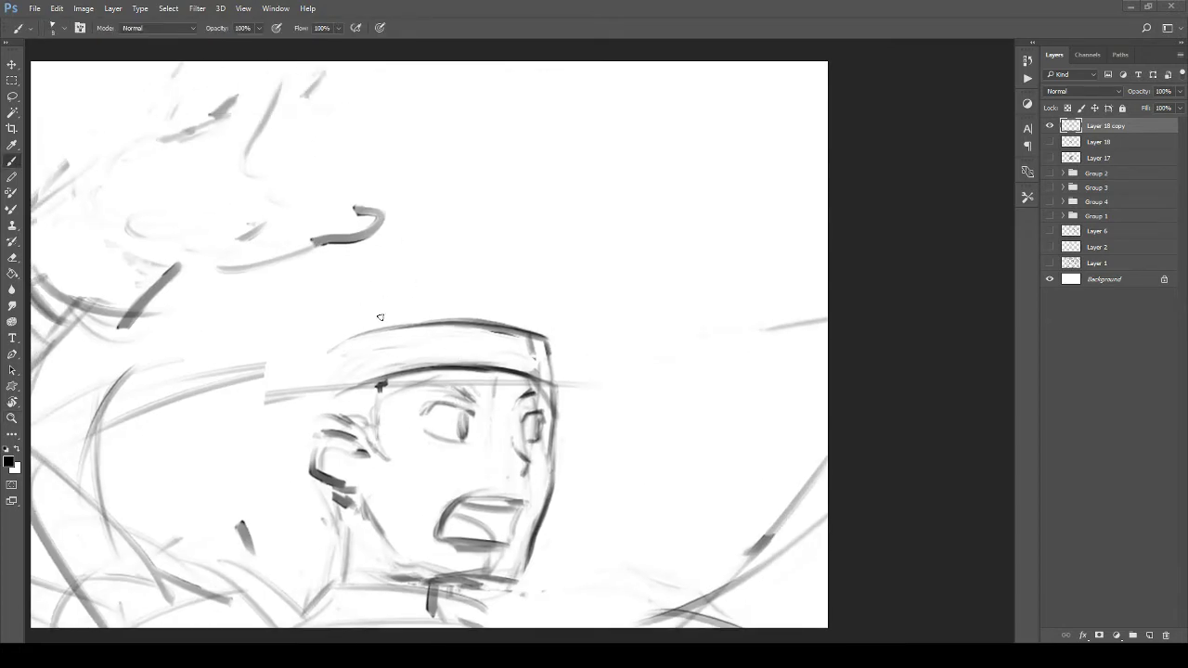
mouse_move(380, 318)
left_mouse_down()
mouse_move(324, 258)
mouse_move(373, 351)
left_mouse_up()
left_click_drag(399, 290, 414, 327)
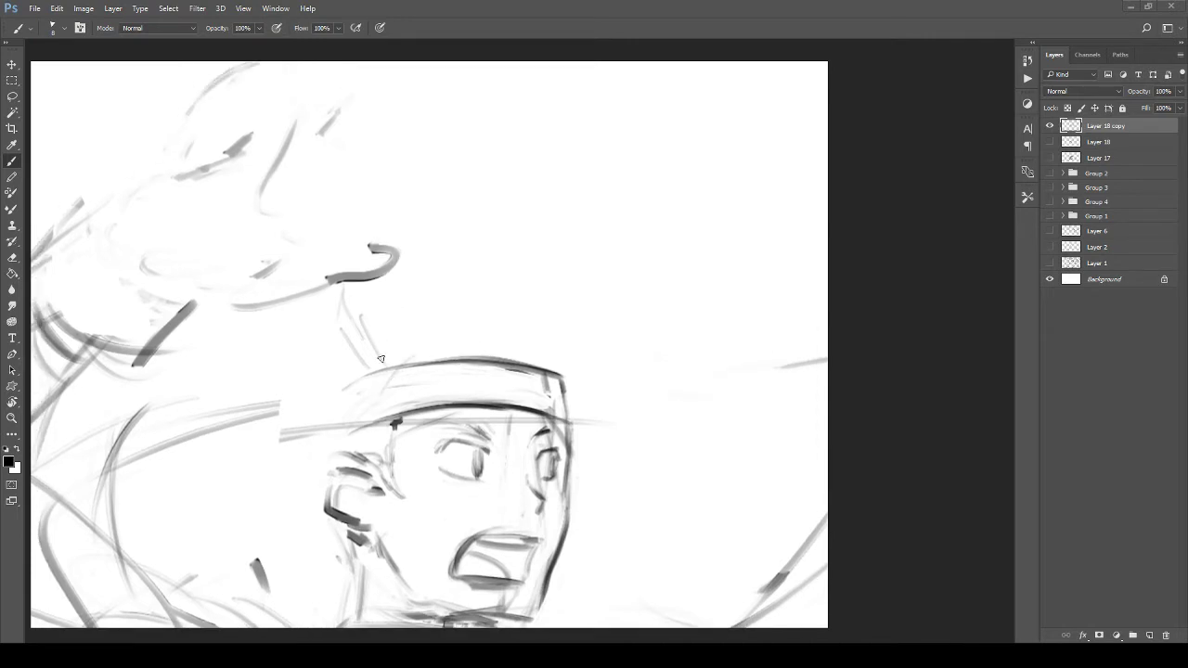
mouse_move(338, 455)
left_mouse_down()
mouse_move(390, 348)
mouse_move(422, 413)
left_mouse_up()
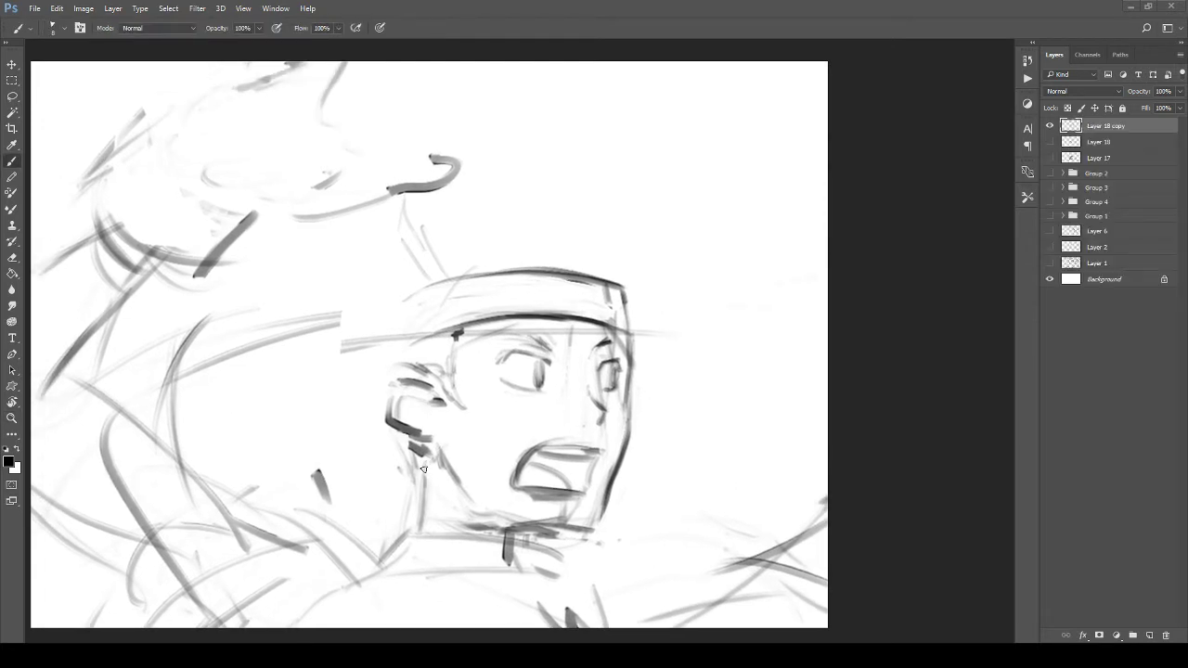
Step: Sketch the nape line and short spiky hair tufts behind and below the ear
left_click_drag(423, 467, 413, 505)
left_click_drag(398, 321, 471, 285)
left_click_drag(352, 373, 369, 385)
left_click_drag(469, 271, 483, 268)
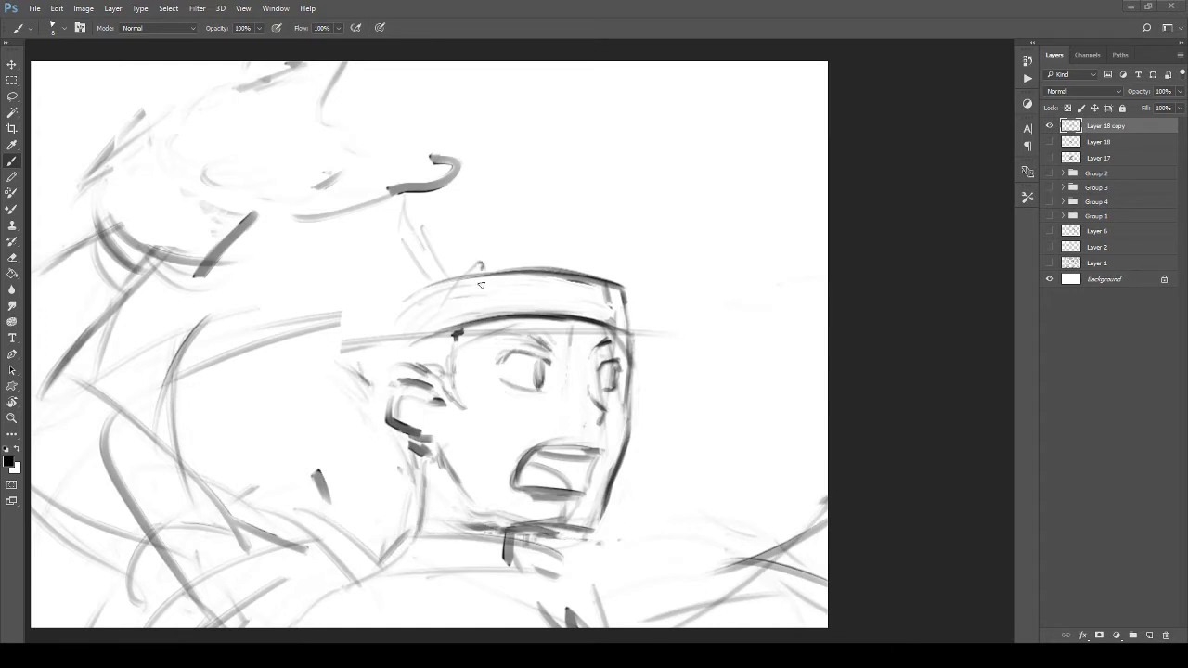
mouse_move(403, 472)
left_mouse_down()
mouse_move(689, 372)
mouse_move(422, 252)
left_mouse_up()
key("ctrl+z")
mouse_move(341, 386)
left_mouse_down()
mouse_move(405, 471)
mouse_move(381, 461)
mouse_move(366, 474)
mouse_move(401, 471)
mouse_move(423, 499)
left_mouse_up()
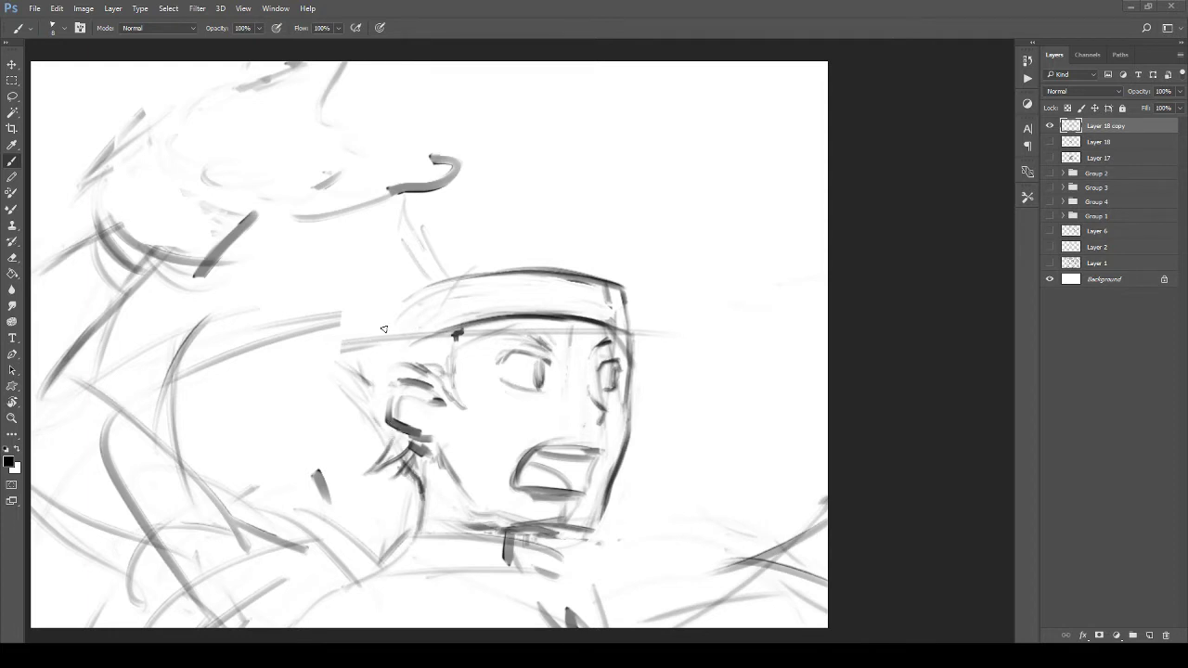
mouse_move(389, 324)
left_mouse_down()
mouse_move(406, 362)
mouse_move(325, 441)
mouse_move(386, 418)
left_mouse_up()
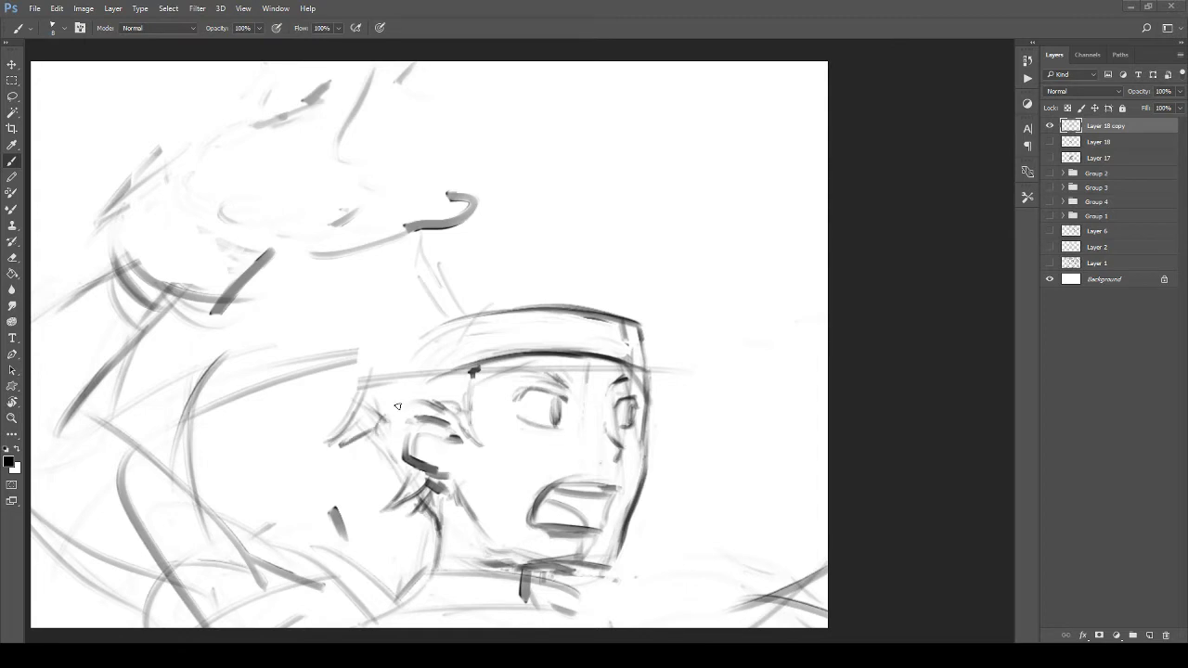
Step: Sketch curved hair strands sweeping up from the headband over the forehead
left_click_drag(519, 320, 388, 351)
left_click_drag(440, 297, 378, 375)
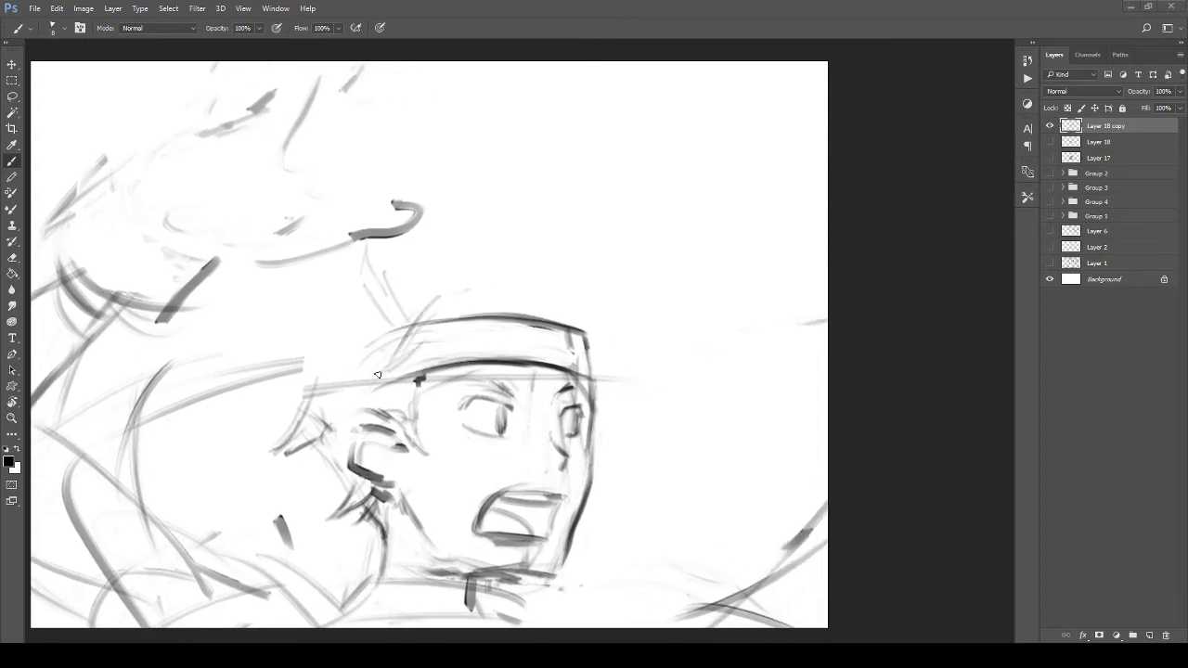
left_click_drag(475, 317, 410, 357)
left_click_drag(418, 306, 501, 273)
mouse_move(505, 291)
left_mouse_down()
mouse_move(447, 336)
mouse_move(473, 327)
mouse_move(450, 376)
left_mouse_up()
mouse_move(500, 306)
left_mouse_down()
mouse_move(463, 332)
mouse_move(432, 380)
left_mouse_up()
mouse_move(526, 332)
left_mouse_down()
mouse_move(471, 372)
mouse_move(562, 262)
left_mouse_up()
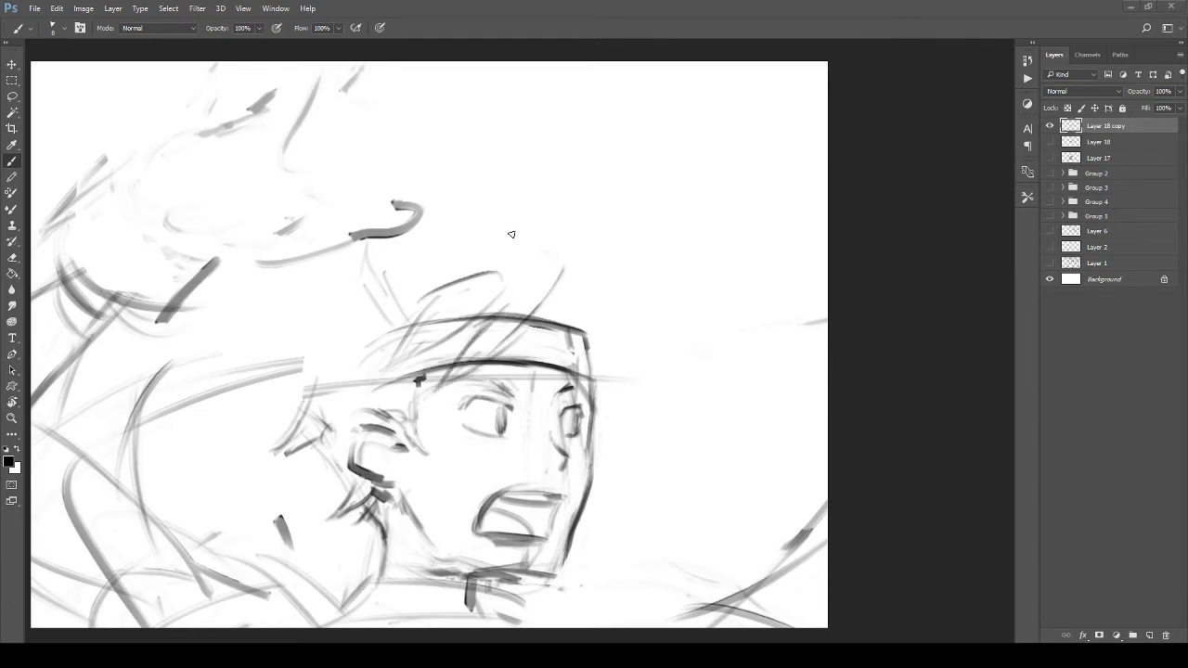
Step: Sketch the sloping edges of the first tall hair spike above the forehead strands
left_click_drag(507, 230, 553, 259)
mouse_move(481, 255)
left_mouse_down()
mouse_move(488, 302)
mouse_move(455, 165)
left_mouse_up()
left_click_drag(455, 160, 488, 245)
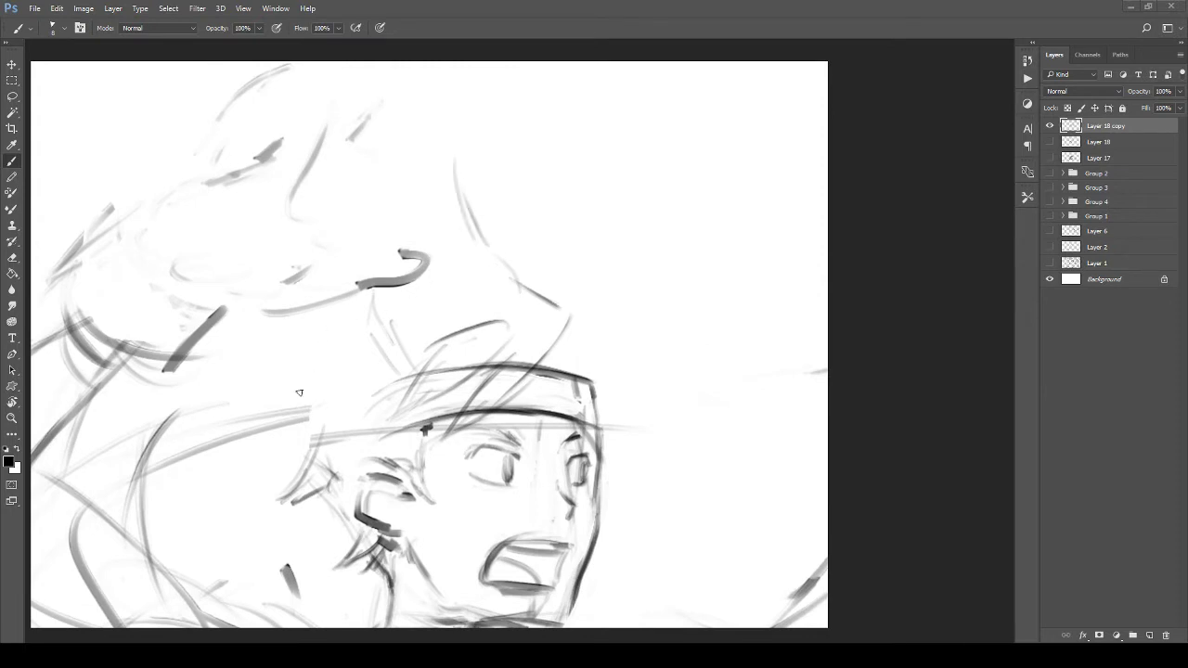
Step: Sketch jagged hair tufts at the back of the head above the headband
left_click_drag(311, 411, 288, 396)
mouse_move(307, 423)
left_mouse_down()
mouse_move(270, 377)
mouse_move(275, 351)
left_mouse_up()
mouse_move(282, 398)
left_mouse_down()
mouse_move(277, 339)
mouse_move(323, 379)
mouse_move(292, 414)
mouse_move(312, 419)
left_mouse_up()
left_click_drag(265, 403, 310, 412)
mouse_move(268, 342)
left_mouse_down()
mouse_move(324, 379)
mouse_move(293, 307)
left_mouse_up()
Step: Sketch pointed hair spikes across the crown, from the back of the head toward the front
left_click_drag(332, 251, 353, 212)
mouse_move(355, 243)
left_mouse_down()
mouse_move(364, 191)
mouse_move(411, 194)
left_mouse_up()
mouse_move(387, 232)
left_mouse_down()
mouse_move(482, 124)
mouse_move(502, 232)
mouse_move(562, 197)
left_mouse_up()
left_click_drag(560, 198, 570, 262)
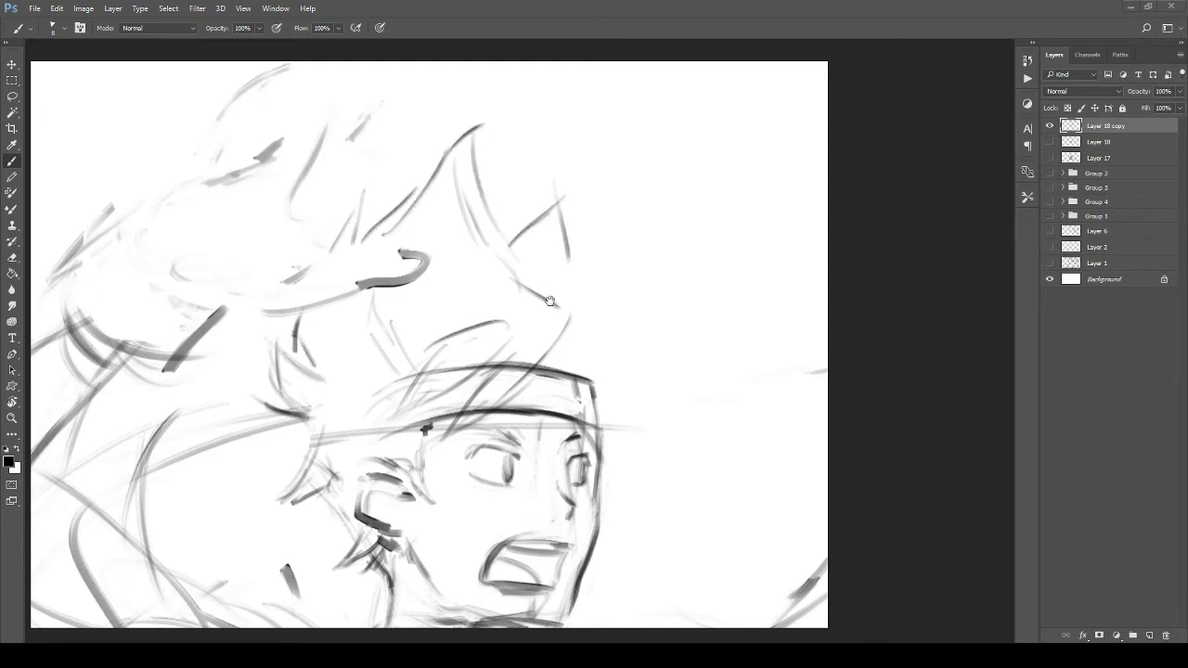
mouse_move(549, 301)
left_mouse_down()
mouse_move(477, 241)
mouse_move(523, 167)
left_mouse_up()
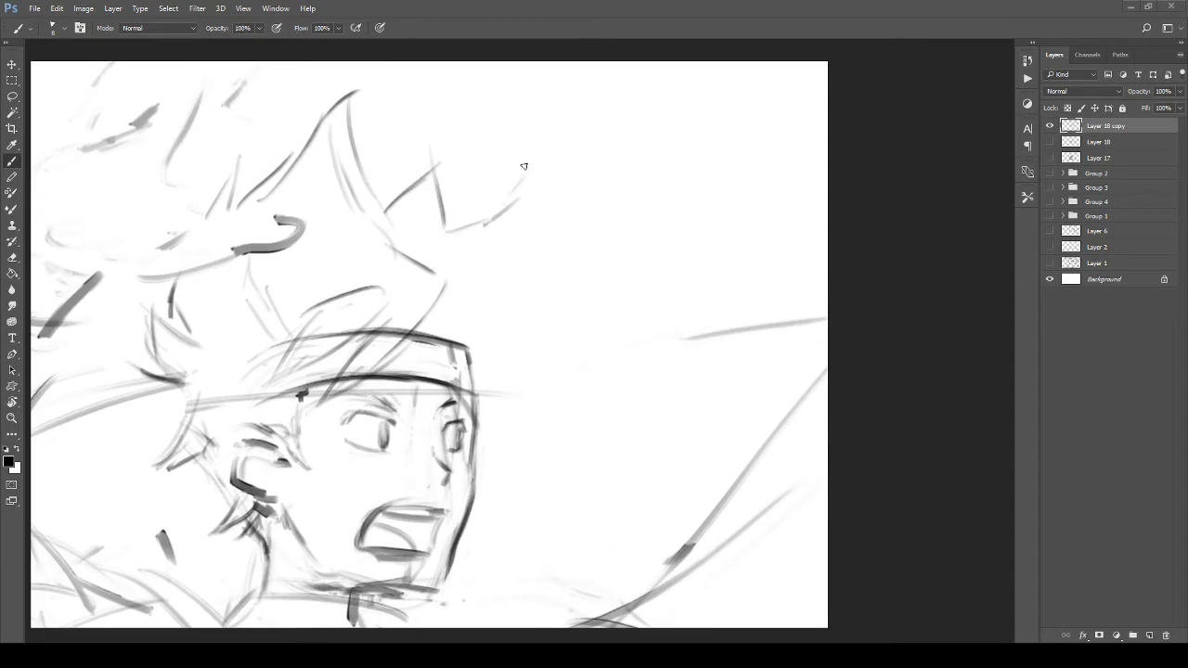
key("ctrl+Tab")
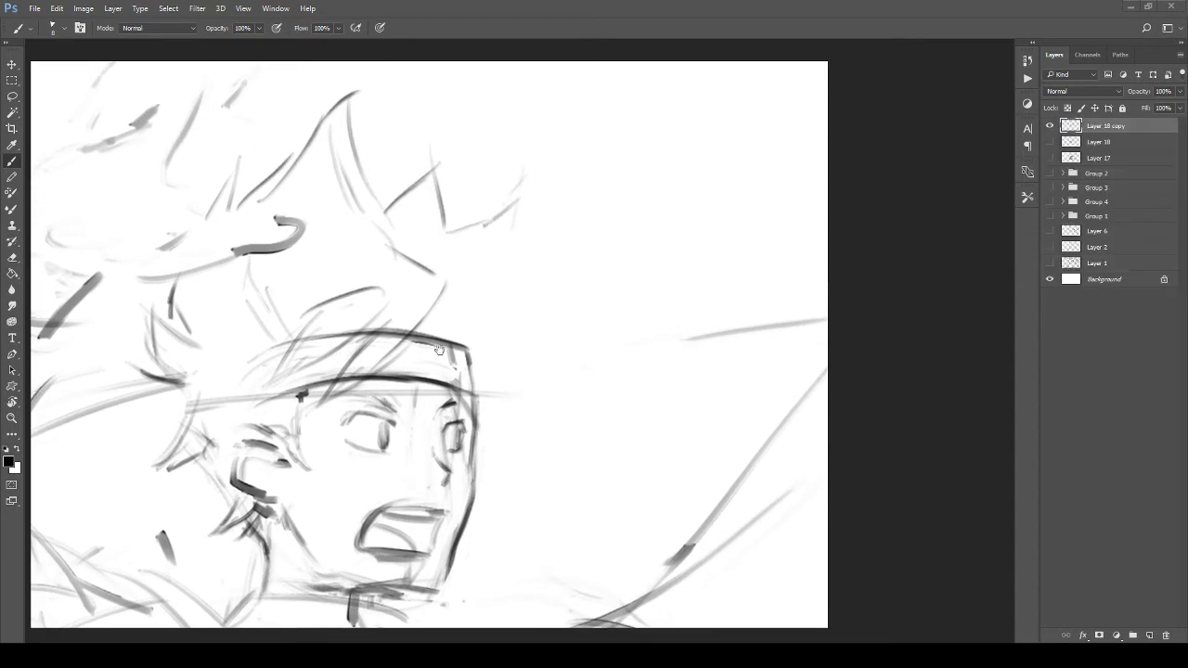
Step: Draw pointed bangs jutting forward over the headband's front, with a curved strand rising above them
left_click_drag(455, 370, 548, 391)
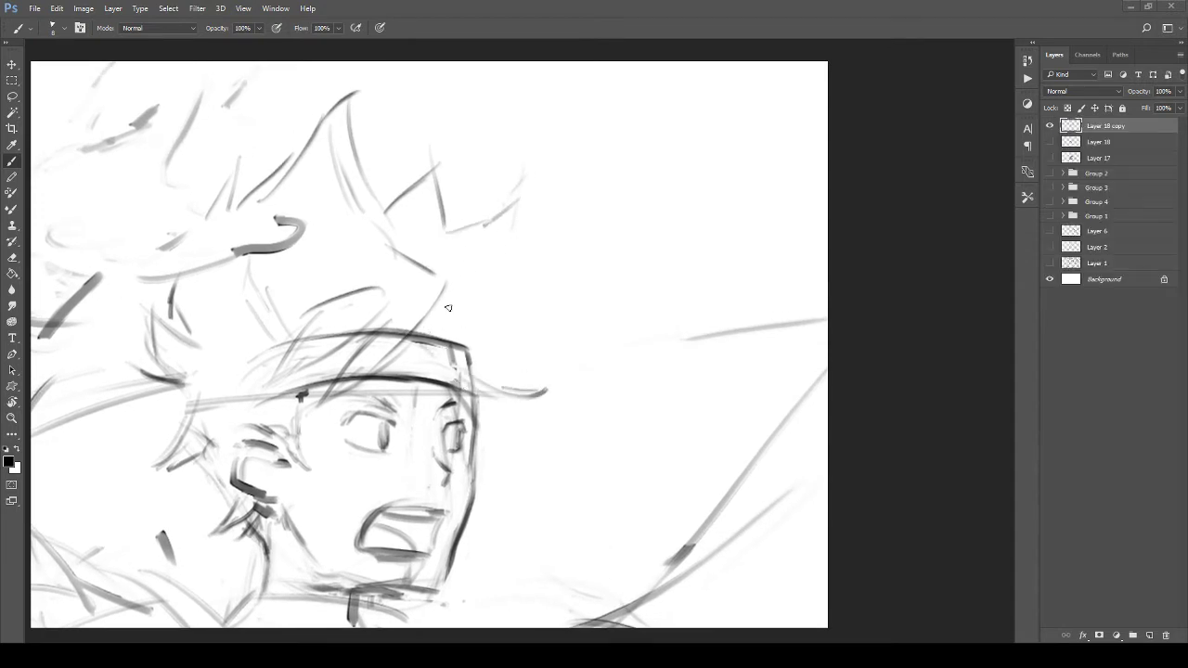
left_click_drag(445, 307, 534, 380)
left_click_drag(448, 349, 529, 427)
mouse_move(479, 379)
left_mouse_down()
mouse_move(505, 343)
mouse_move(578, 382)
left_mouse_up()
left_click_drag(473, 331, 575, 385)
mouse_move(499, 354)
left_mouse_down()
mouse_move(529, 250)
mouse_move(509, 339)
left_mouse_up()
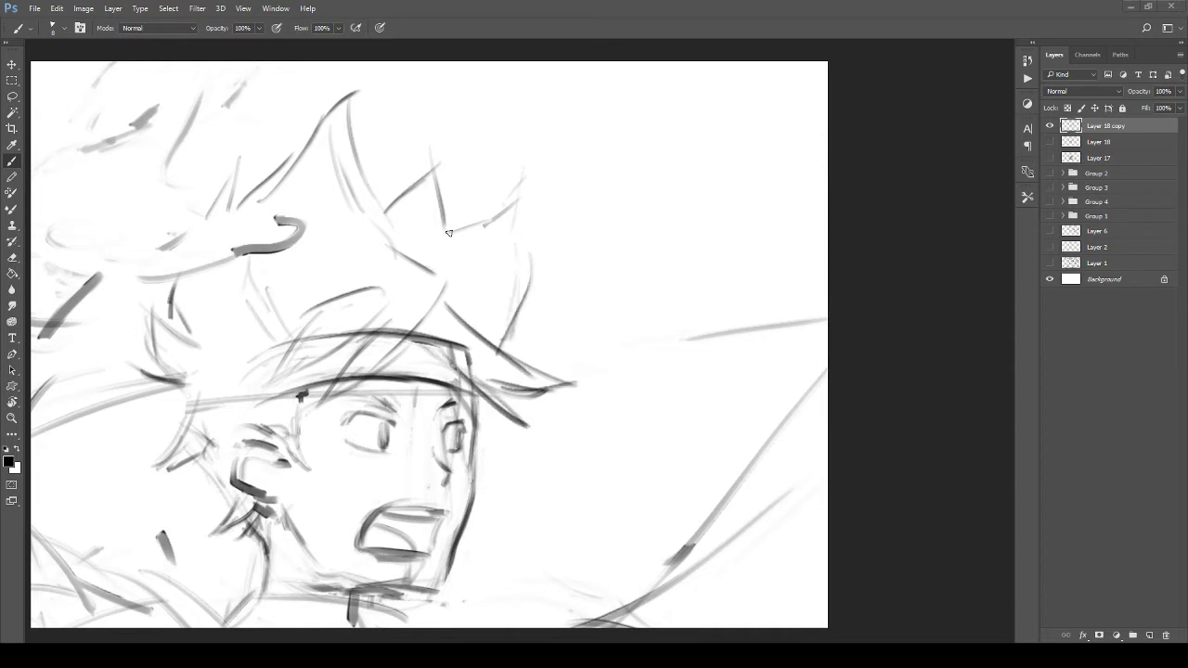
Step: Add a tall front hair spike and outline the front of the hair down to the bangs
left_click_drag(461, 222, 487, 176)
mouse_move(448, 226)
left_mouse_down()
mouse_move(487, 149)
mouse_move(460, 189)
mouse_move(490, 94)
mouse_move(516, 200)
left_mouse_up()
mouse_move(506, 165)
left_mouse_down()
mouse_move(530, 246)
mouse_move(506, 312)
left_mouse_up()
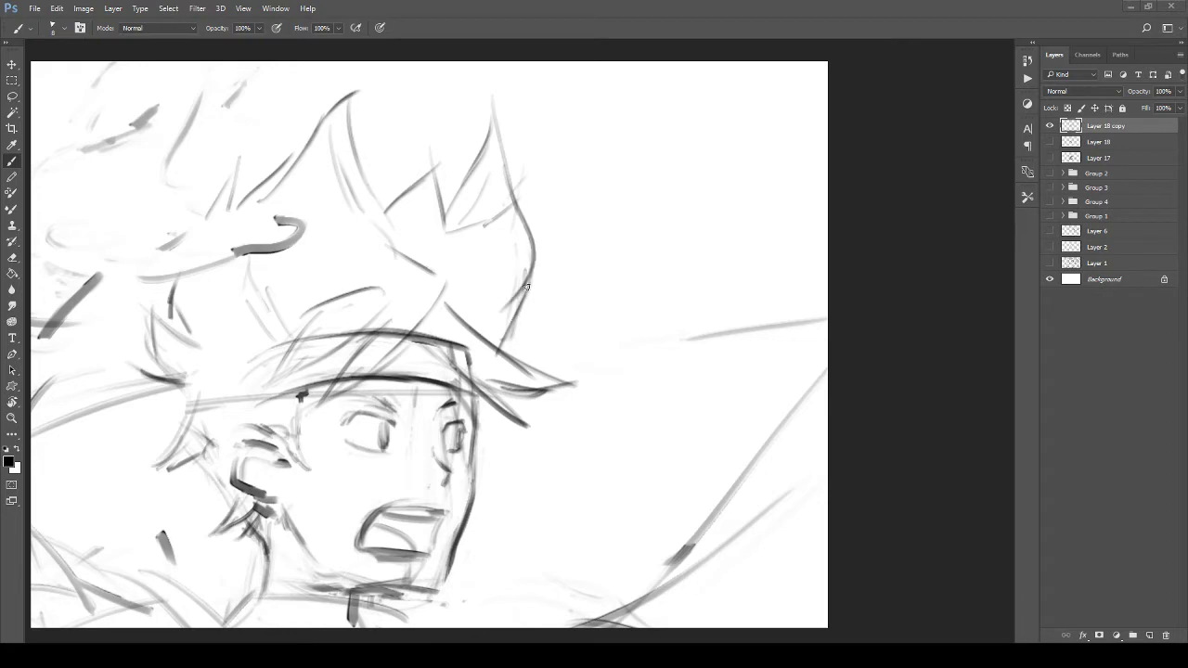
mouse_move(549, 214)
left_mouse_down()
mouse_move(558, 283)
mouse_move(511, 348)
left_mouse_up()
mouse_move(549, 301)
left_mouse_down()
mouse_move(510, 343)
mouse_move(510, 274)
left_mouse_up()
Step: Erase the rough jaw line between the ear and the chin
key("z")
mouse_move(504, 195)
left_mouse_down()
mouse_move(408, 242)
mouse_move(454, 324)
left_mouse_up()
mouse_move(454, 325)
left_mouse_down()
mouse_move(469, 284)
mouse_move(407, 371)
left_mouse_up()
key("b")
key("e")
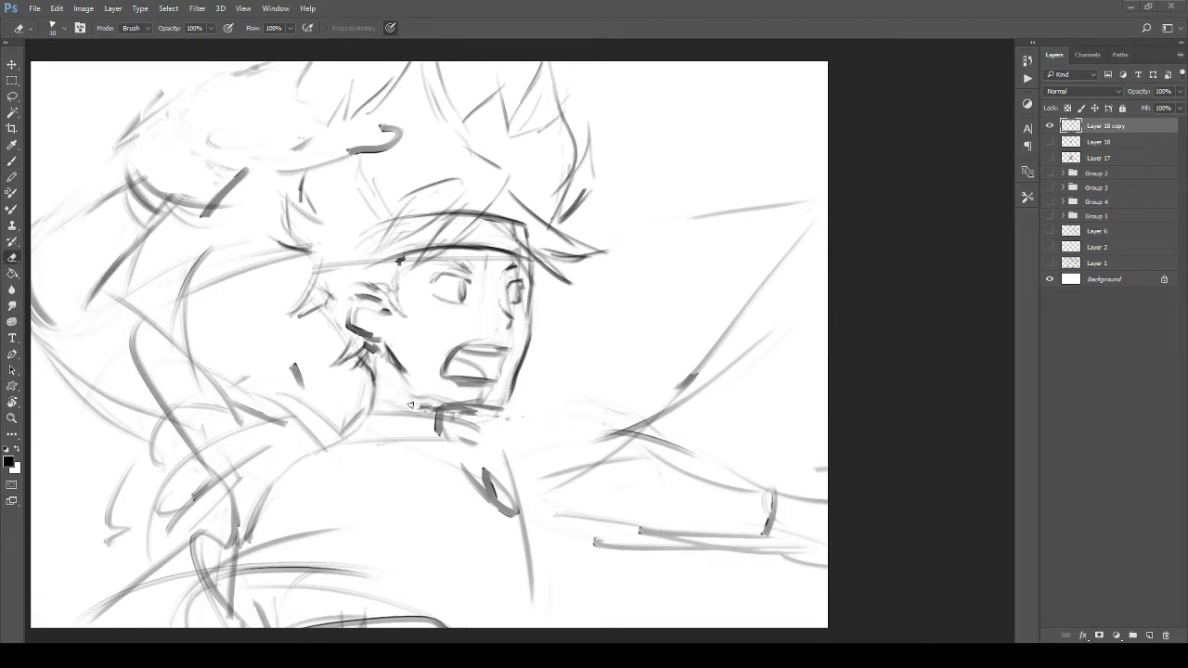
mouse_move(440, 399)
left_mouse_down()
mouse_move(470, 401)
mouse_move(376, 357)
left_mouse_up()
Step: Examine the whole figure's pose and the proportions of the head, hair and raised arm
key("z")
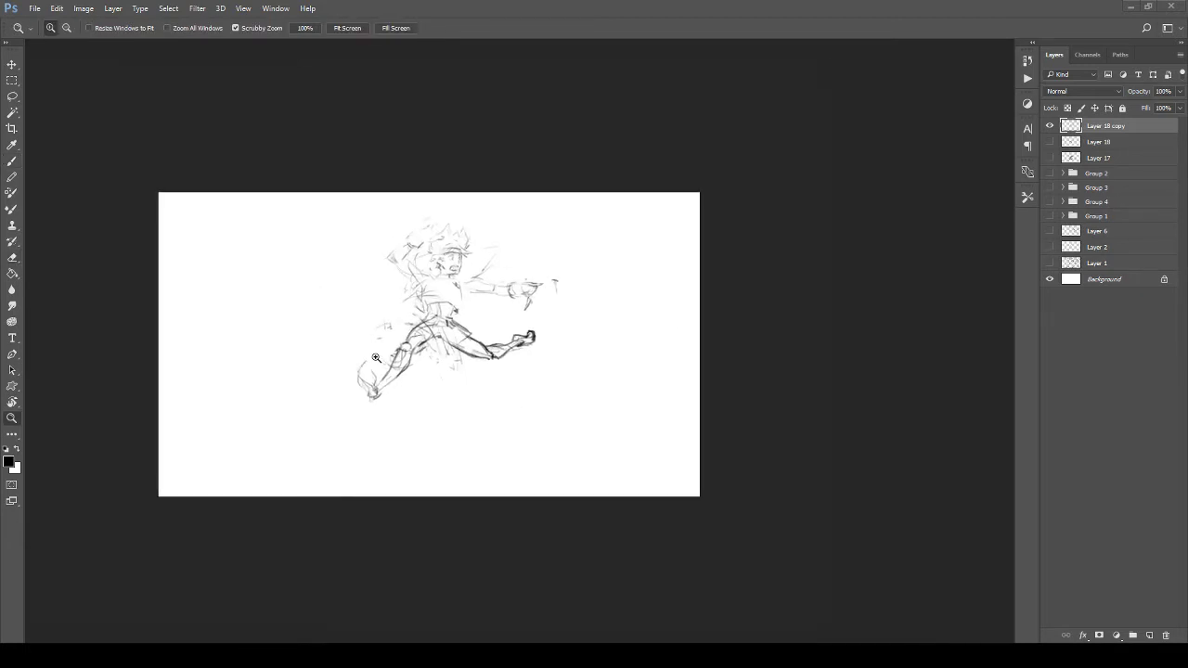
mouse_move(420, 318)
left_mouse_down()
mouse_move(466, 400)
mouse_move(398, 363)
mouse_move(428, 359)
mouse_move(427, 374)
left_mouse_up()
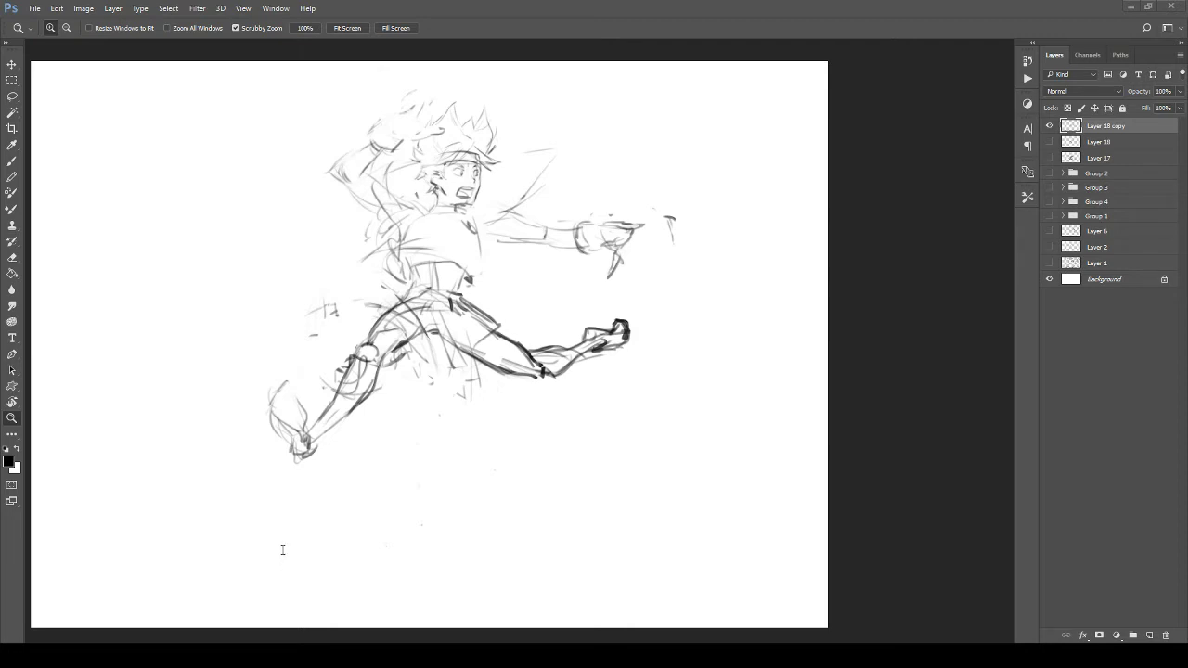
left_click_drag(306, 594, 285, 628)
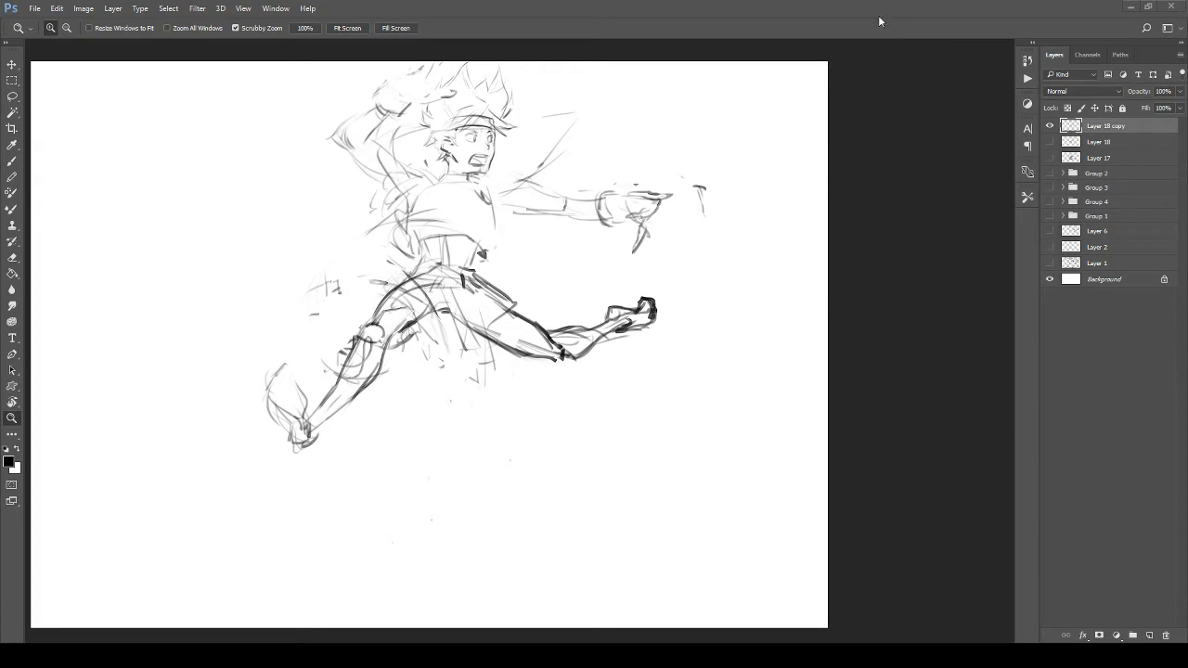
left_click_drag(490, 320, 463, 386)
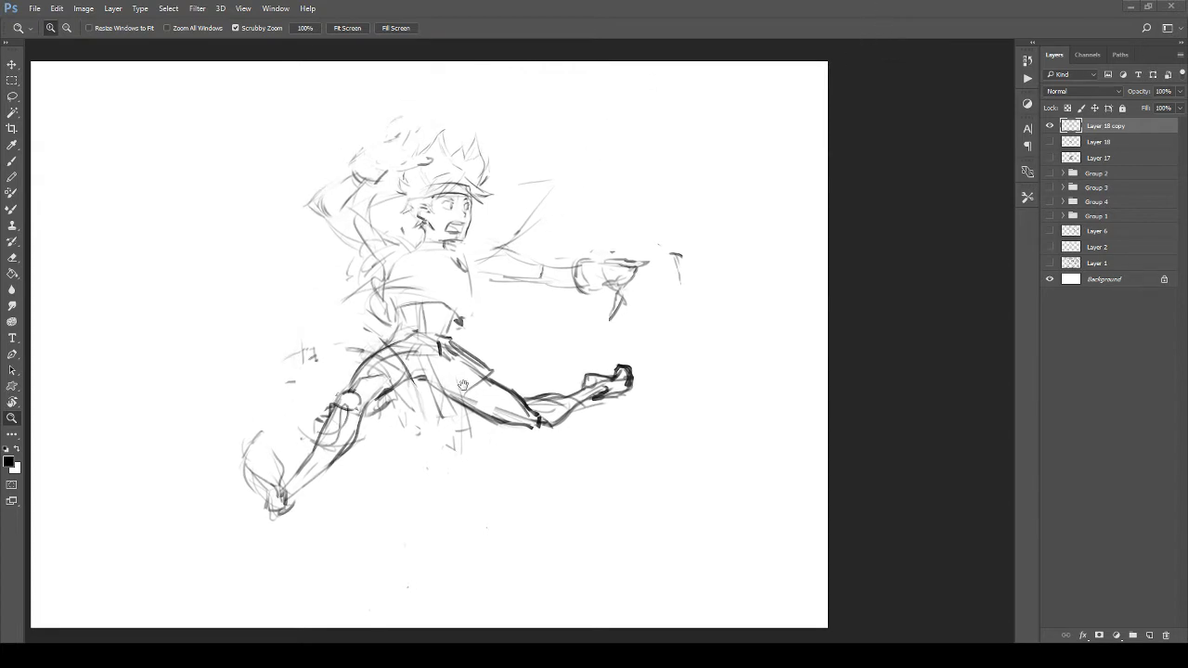
left_click_drag(408, 311, 452, 313)
left_click_drag(450, 245, 451, 457)
left_click_drag(446, 336, 442, 439)
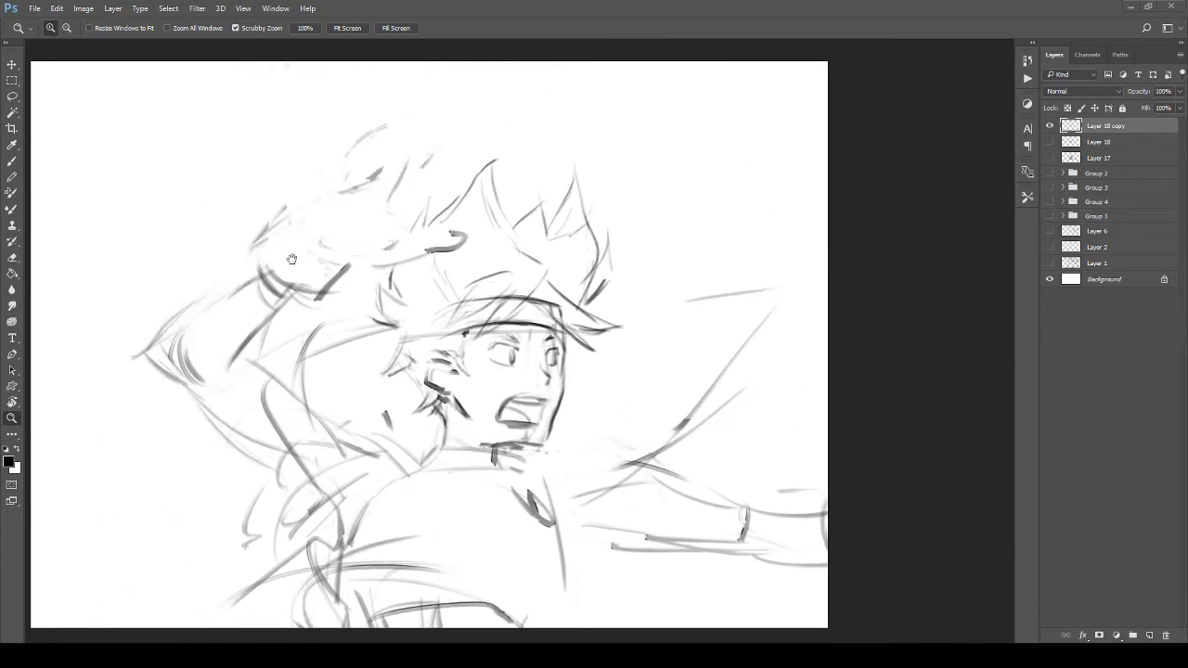
left_click_drag(358, 380, 384, 384)
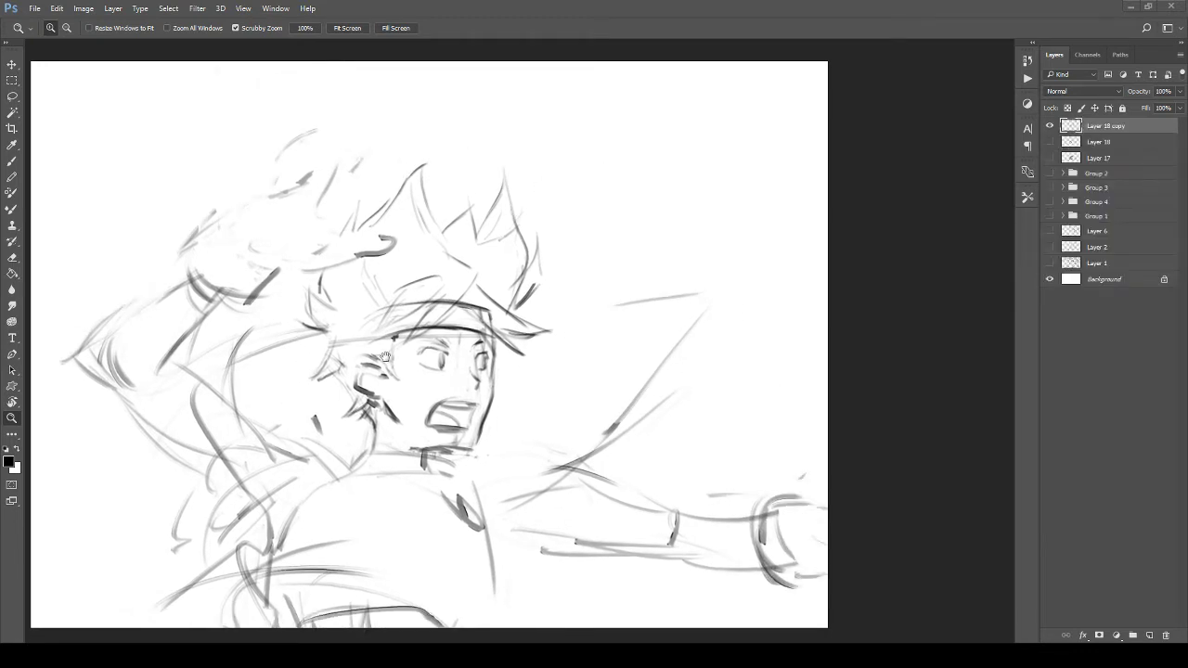
mouse_move(334, 411)
left_mouse_down()
mouse_move(333, 339)
mouse_move(390, 320)
mouse_move(406, 346)
mouse_move(336, 350)
left_mouse_up()
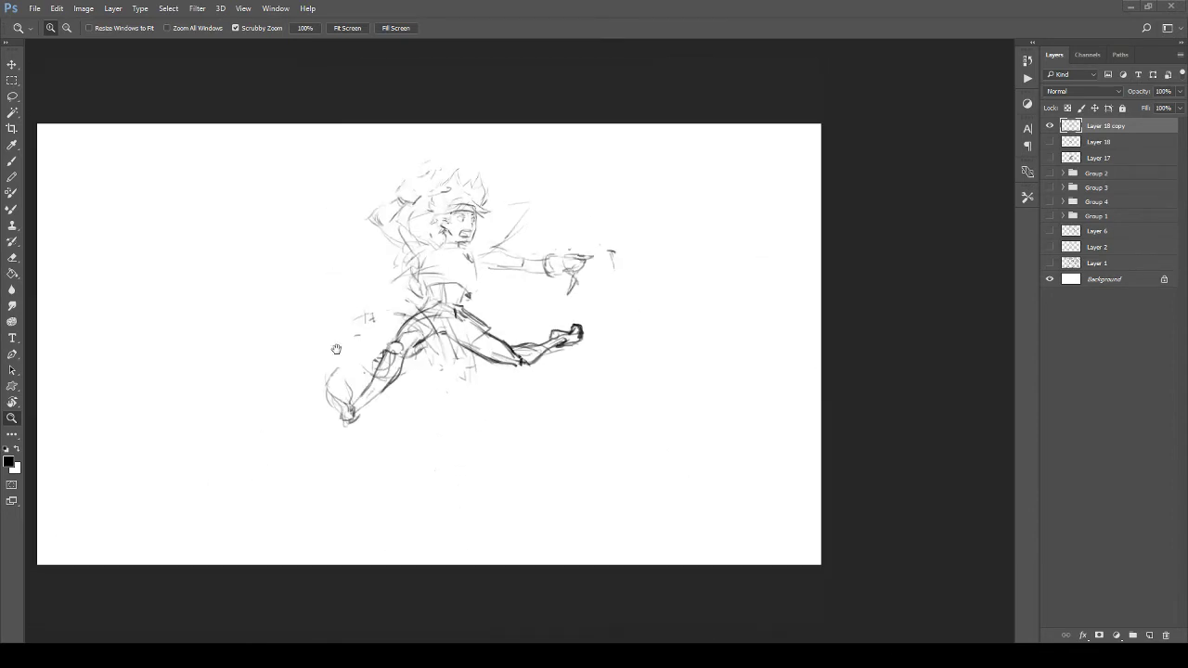
Step: Redraw the ear with bold dark outer and inner contours and clean it up with the eraser
left_click_drag(403, 244, 366, 358)
left_click_drag(366, 359, 406, 359)
left_click_drag(392, 305, 436, 329)
mouse_move(433, 316)
left_mouse_down()
mouse_move(467, 407)
mouse_move(384, 393)
mouse_move(427, 404)
mouse_move(431, 441)
mouse_move(391, 427)
mouse_move(414, 451)
mouse_move(406, 456)
left_mouse_up()
key("b")
mouse_move(392, 395)
left_mouse_down()
mouse_move(374, 450)
mouse_move(435, 478)
mouse_move(357, 435)
mouse_move(390, 449)
mouse_move(394, 465)
mouse_move(432, 473)
left_mouse_up()
key("e")
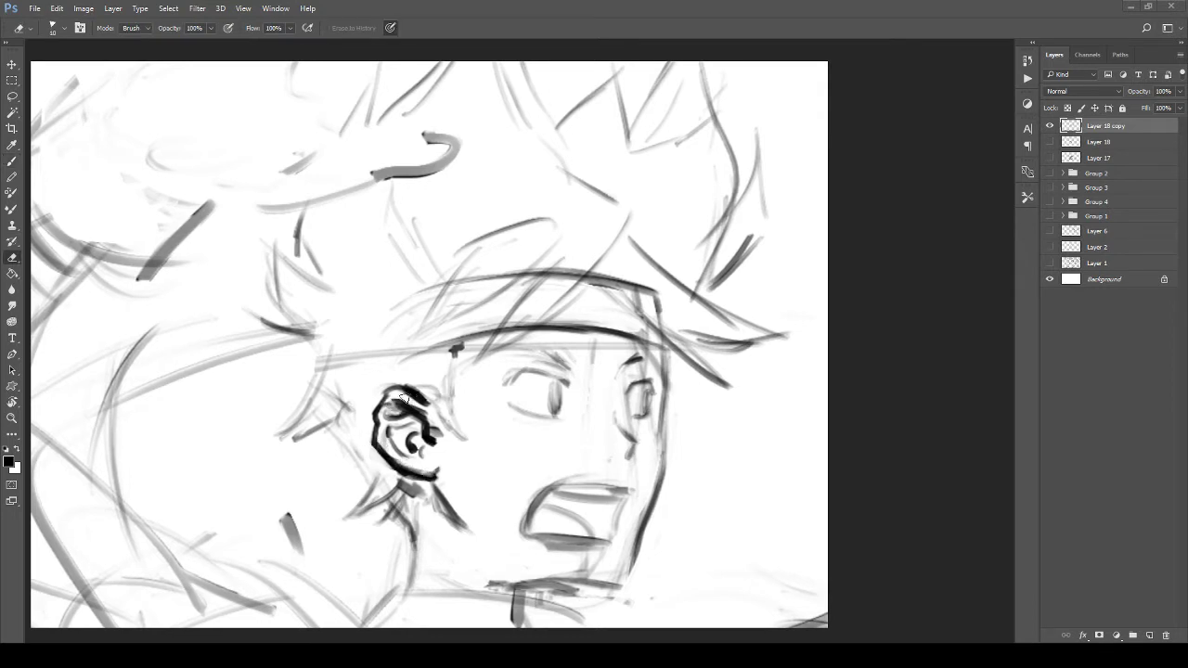
mouse_move(401, 395)
left_mouse_down()
mouse_move(433, 428)
mouse_move(382, 326)
left_mouse_up()
Step: Darken the start of the jaw line below the earlobe and erase the rough marks beside it
key("b")
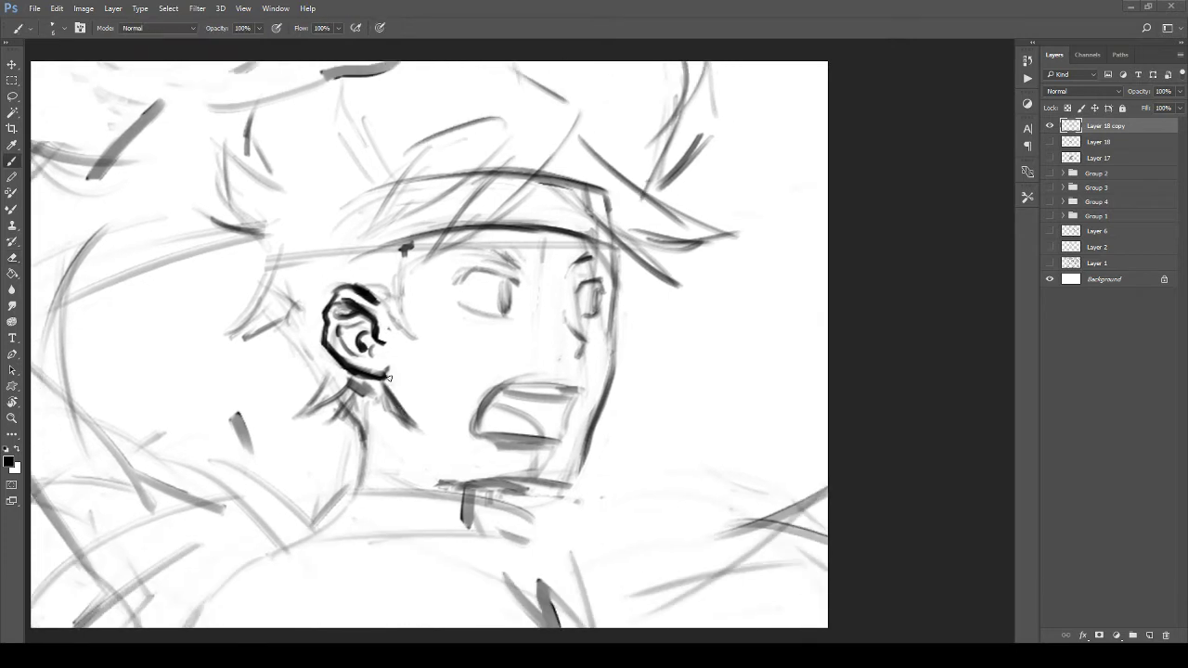
key("e")
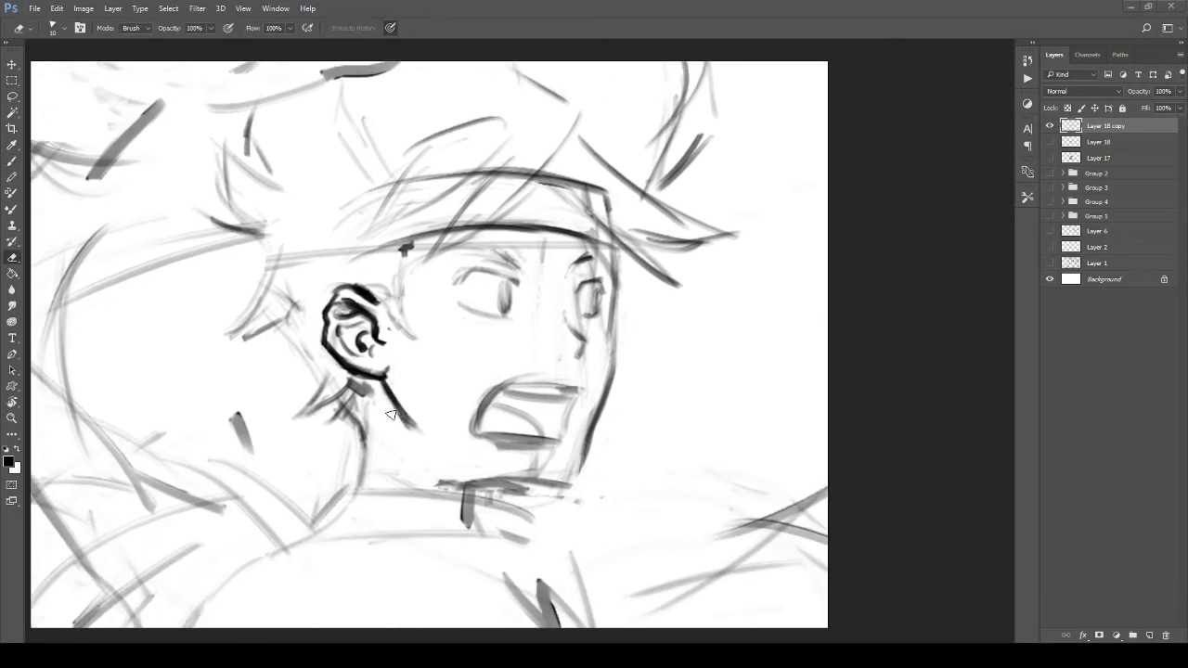
left_click_drag(379, 402, 362, 451)
Step: Draw a bold sideburn and hairline joining the top of the ear to the headband
key("b")
mouse_move(347, 337)
left_mouse_down()
mouse_move(371, 346)
mouse_move(401, 394)
mouse_move(393, 387)
left_mouse_up()
mouse_move(388, 294)
left_mouse_down()
mouse_move(367, 341)
mouse_move(390, 333)
mouse_move(381, 344)
left_mouse_up()
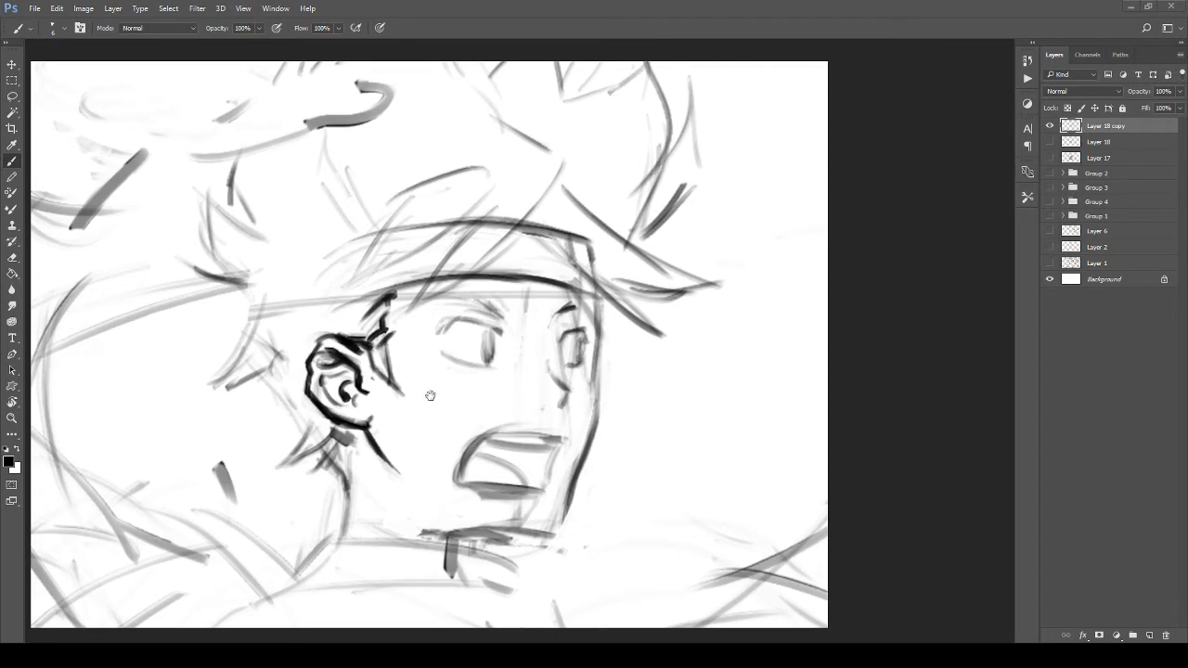
left_click_drag(460, 412, 418, 394)
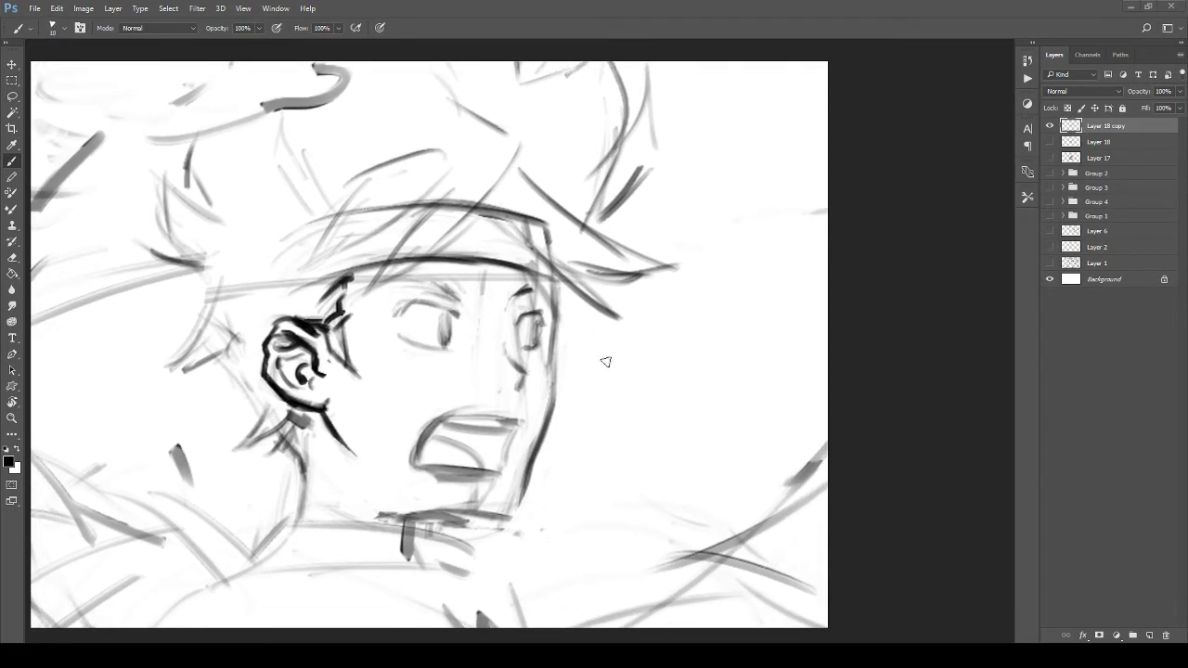
mouse_move(637, 337)
left_mouse_down()
mouse_move(613, 378)
mouse_move(626, 433)
mouse_move(657, 440)
mouse_move(694, 302)
mouse_move(666, 459)
left_mouse_up()
key("ctrl+z")
Step: Draw dark pointed hair tufts behind and below the ear with a smaller brush
left_click_drag(424, 389, 427, 349)
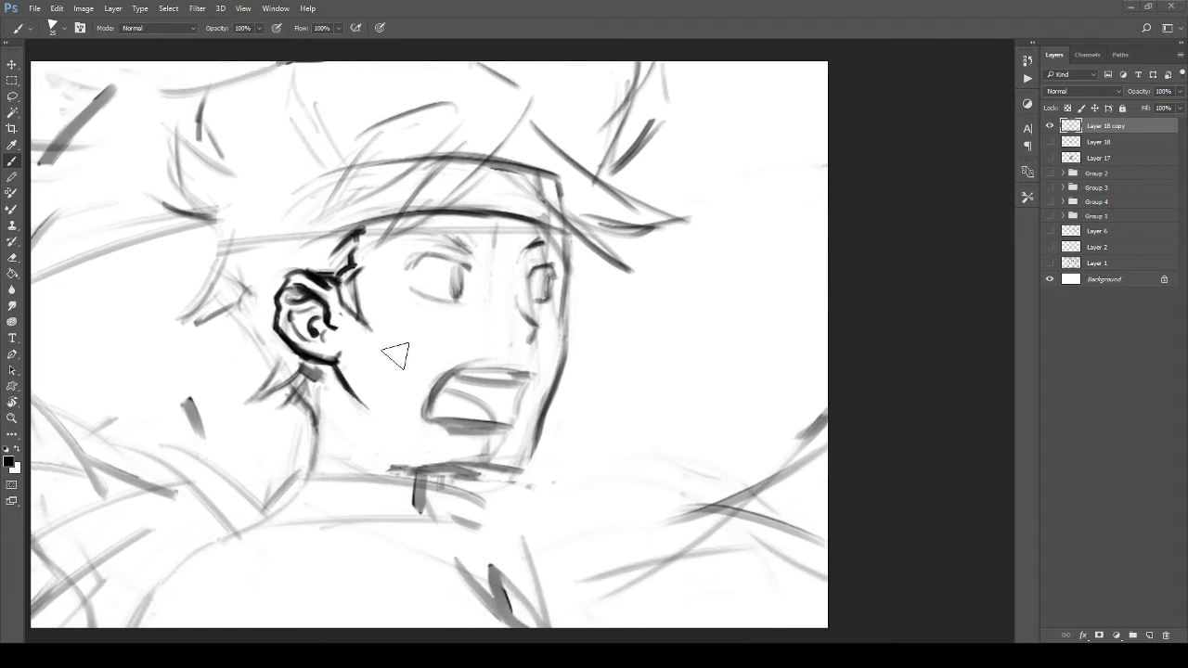
key("bracketleft")
key("bracketleft")
mouse_move(247, 372)
left_mouse_down()
mouse_move(278, 344)
mouse_move(299, 353)
left_mouse_up()
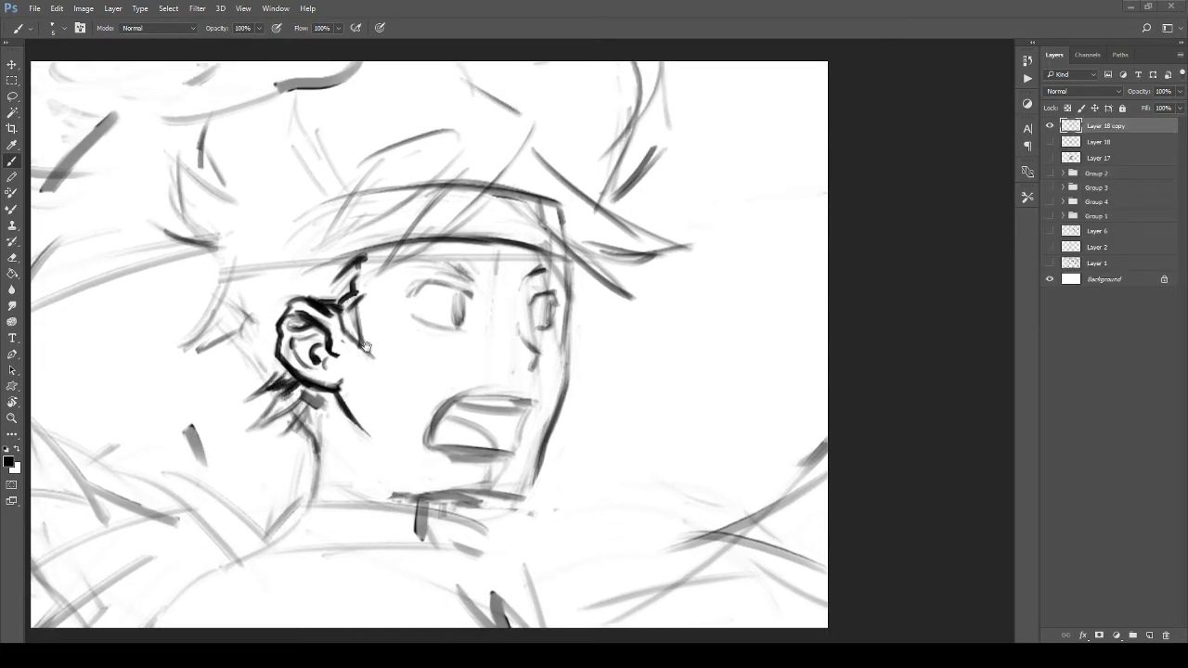
mouse_move(283, 412)
left_mouse_down()
mouse_move(295, 401)
mouse_move(284, 384)
left_mouse_up()
left_click_drag(248, 428, 264, 409)
mouse_move(251, 429)
left_mouse_down()
mouse_move(288, 392)
mouse_move(311, 388)
left_mouse_up()
Step: Draw the back of the neck in a dark line and add a short neck-muscle stroke below the jaw
mouse_move(290, 432)
left_mouse_down()
mouse_move(310, 414)
mouse_move(316, 442)
left_mouse_up()
left_click_drag(323, 393, 308, 501)
left_click_drag(325, 455, 308, 501)
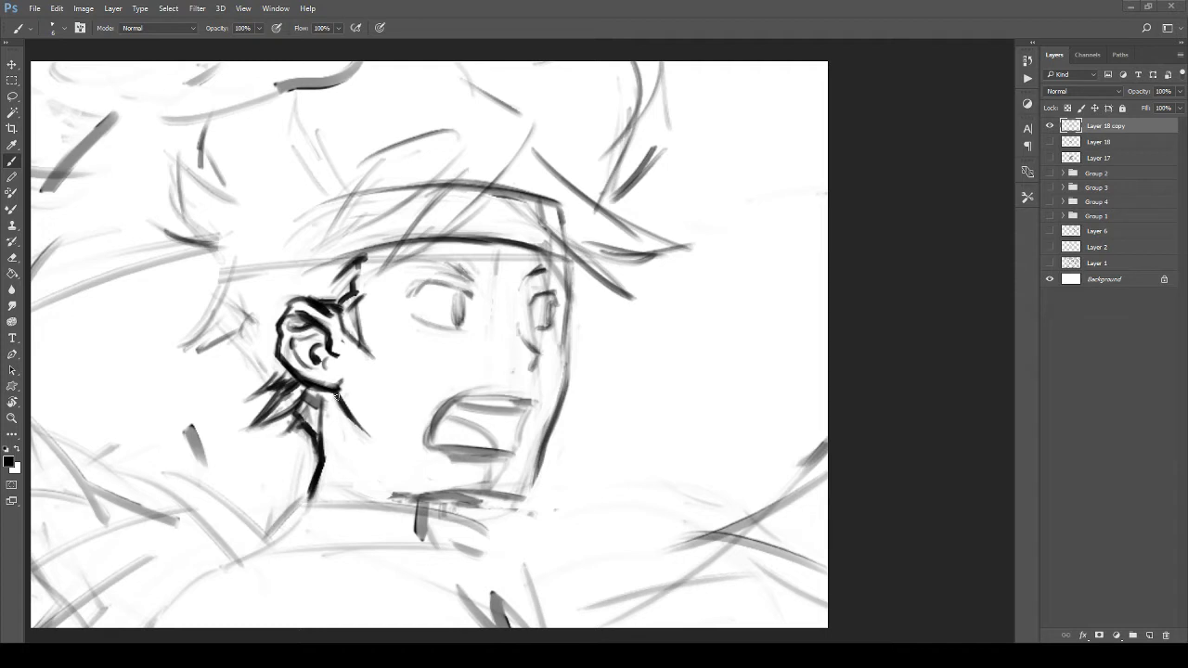
mouse_move(336, 397)
left_mouse_down()
mouse_move(353, 453)
mouse_move(406, 416)
mouse_move(433, 332)
mouse_move(386, 384)
mouse_move(379, 424)
left_mouse_up()
left_click_drag(479, 414, 452, 419)
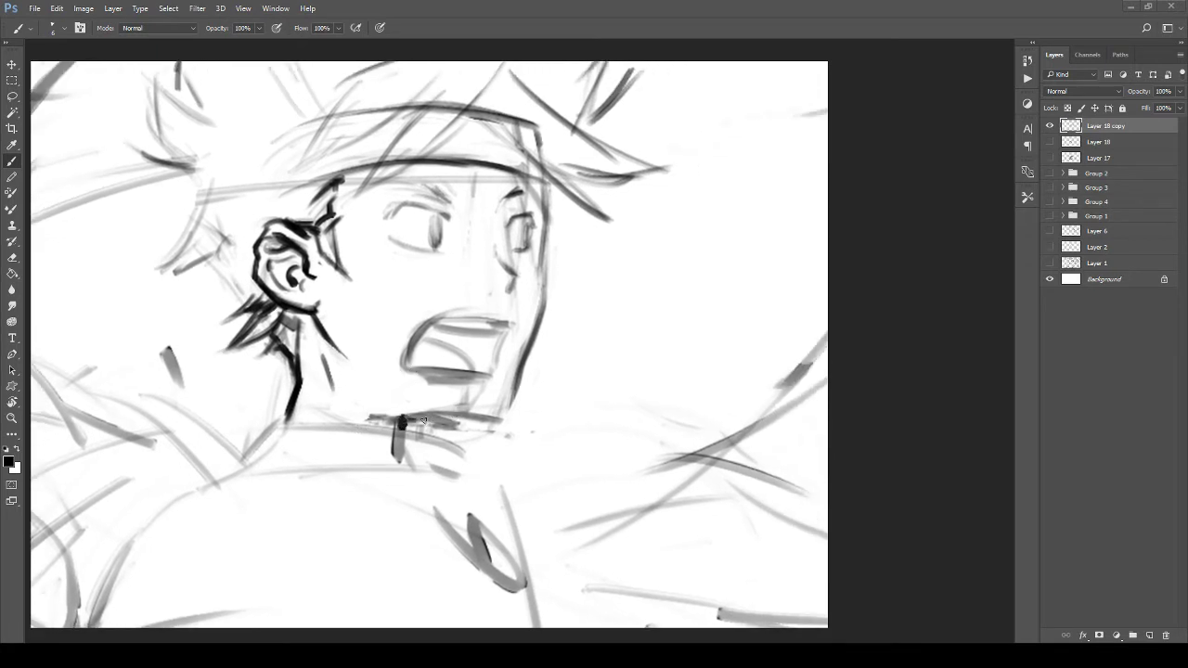
Step: Draw the underside of the jaw to the chin in a bold line and erase rough marks around the mouth, chin and face front
mouse_move(414, 420)
left_mouse_down()
mouse_move(478, 422)
mouse_move(455, 421)
mouse_move(502, 408)
left_mouse_up()
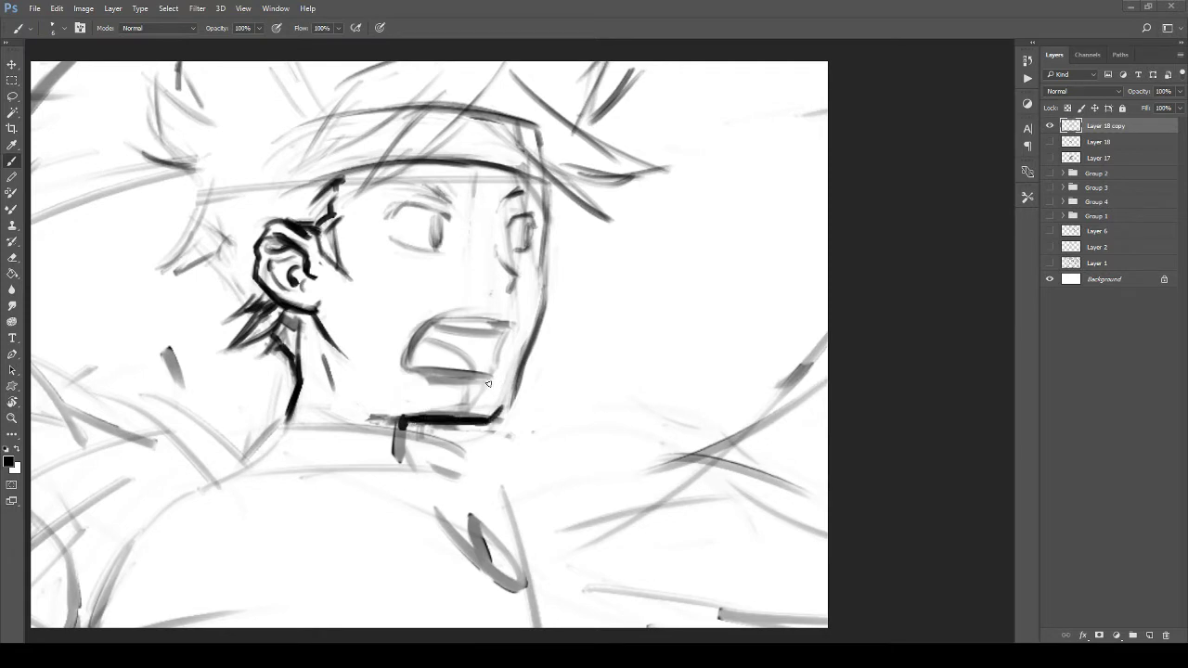
key("e")
mouse_move(411, 406)
left_mouse_down()
mouse_move(469, 410)
mouse_move(389, 410)
mouse_move(397, 371)
mouse_move(419, 373)
mouse_move(405, 381)
left_mouse_up()
mouse_move(485, 386)
left_mouse_down()
mouse_move(433, 397)
mouse_move(440, 427)
mouse_move(490, 314)
mouse_move(469, 354)
left_mouse_up()
key("b")
key("e")
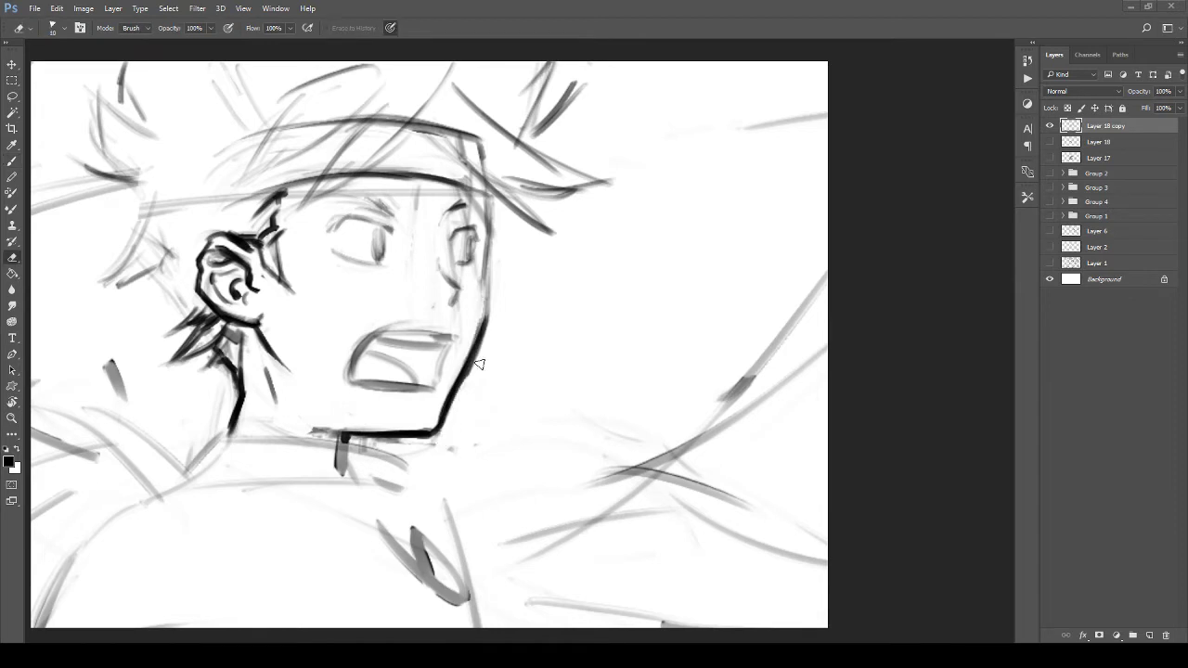
left_click_drag(386, 447, 360, 446)
left_click_drag(454, 442, 452, 450)
mouse_move(463, 247)
left_mouse_down()
mouse_move(456, 382)
mouse_move(474, 375)
left_mouse_up()
key("b")
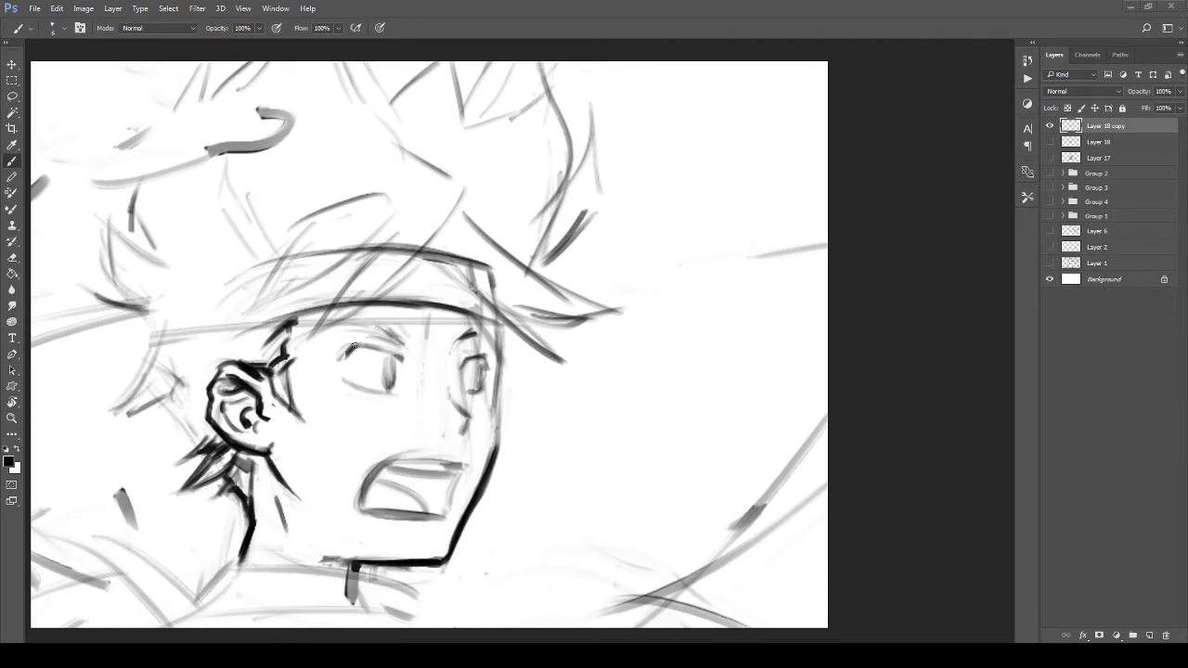
Step: Draw the near eye's upper and lower lids in dark lines and define its narrow iris
left_click_drag(352, 347, 344, 354)
left_click_drag(328, 428, 355, 353)
left_click_drag(415, 281, 397, 340)
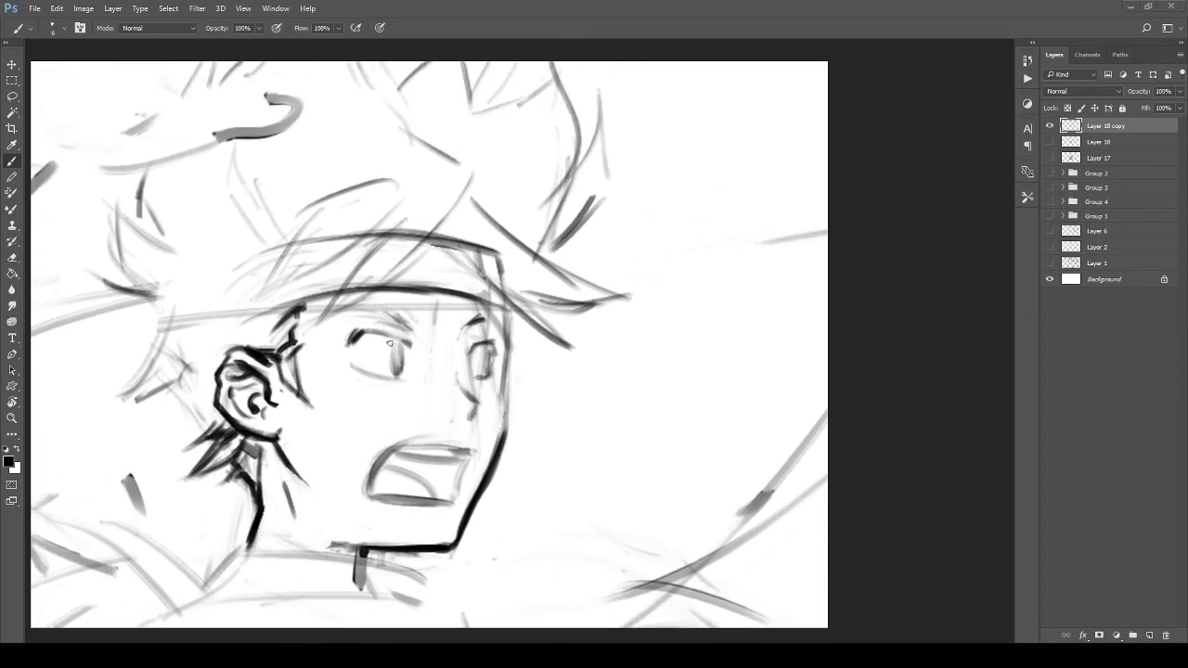
mouse_move(314, 305)
left_mouse_down()
mouse_move(490, 431)
mouse_move(432, 313)
mouse_move(386, 355)
mouse_move(420, 393)
mouse_move(425, 374)
mouse_move(430, 386)
mouse_move(384, 381)
mouse_move(412, 399)
left_mouse_up()
key("ctrl+z")
key("b")
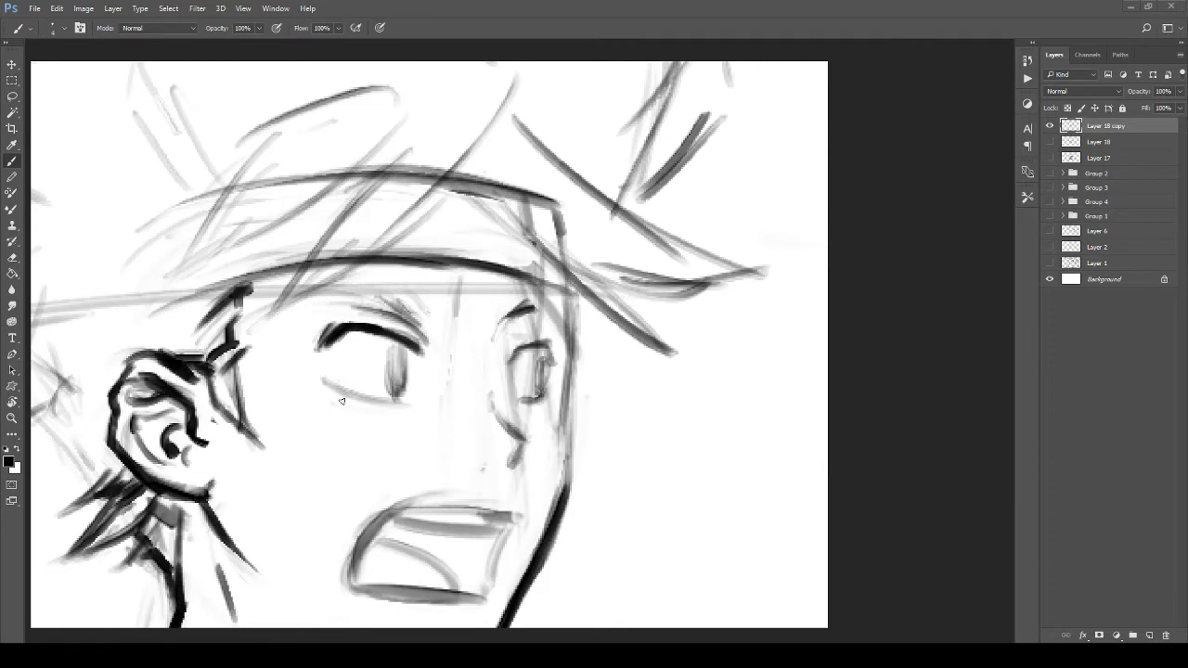
mouse_move(315, 375)
left_mouse_down()
mouse_move(362, 408)
mouse_move(404, 406)
mouse_move(371, 394)
mouse_move(355, 410)
mouse_move(365, 403)
left_mouse_up()
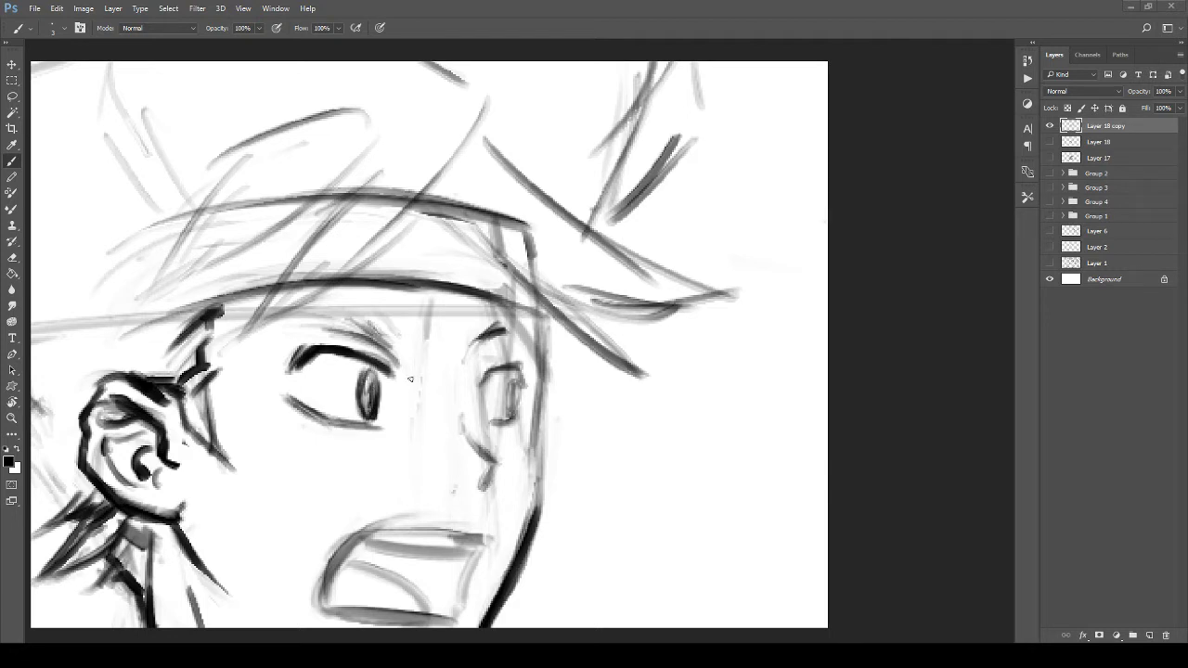
Step: Draw the near eyebrow in thick dark strokes slanting down toward the nose
left_click_drag(397, 389, 420, 452)
mouse_move(395, 399)
left_mouse_down()
mouse_move(382, 387)
mouse_move(398, 395)
left_mouse_up()
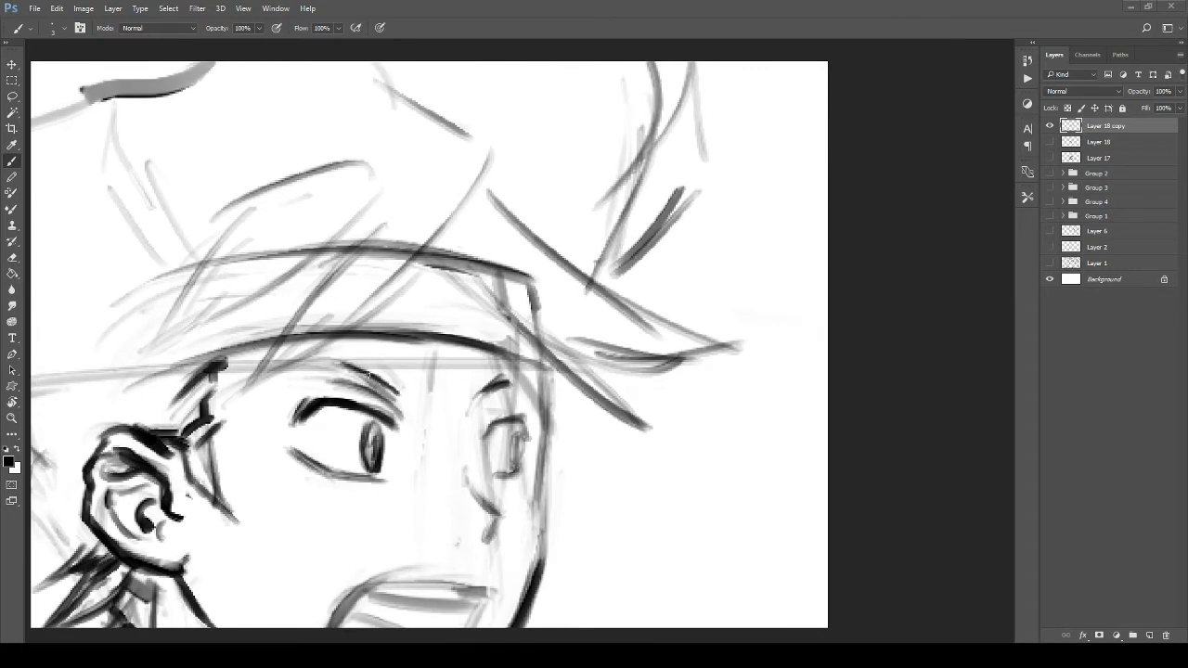
left_click_drag(346, 365, 405, 405)
mouse_move(346, 361)
left_mouse_down()
mouse_move(380, 371)
mouse_move(403, 397)
left_mouse_up()
Step: Draw the nose bridge and tip in a dark line and add a short nostril stroke
mouse_move(432, 483)
left_mouse_down()
mouse_move(392, 359)
mouse_move(435, 369)
left_mouse_up()
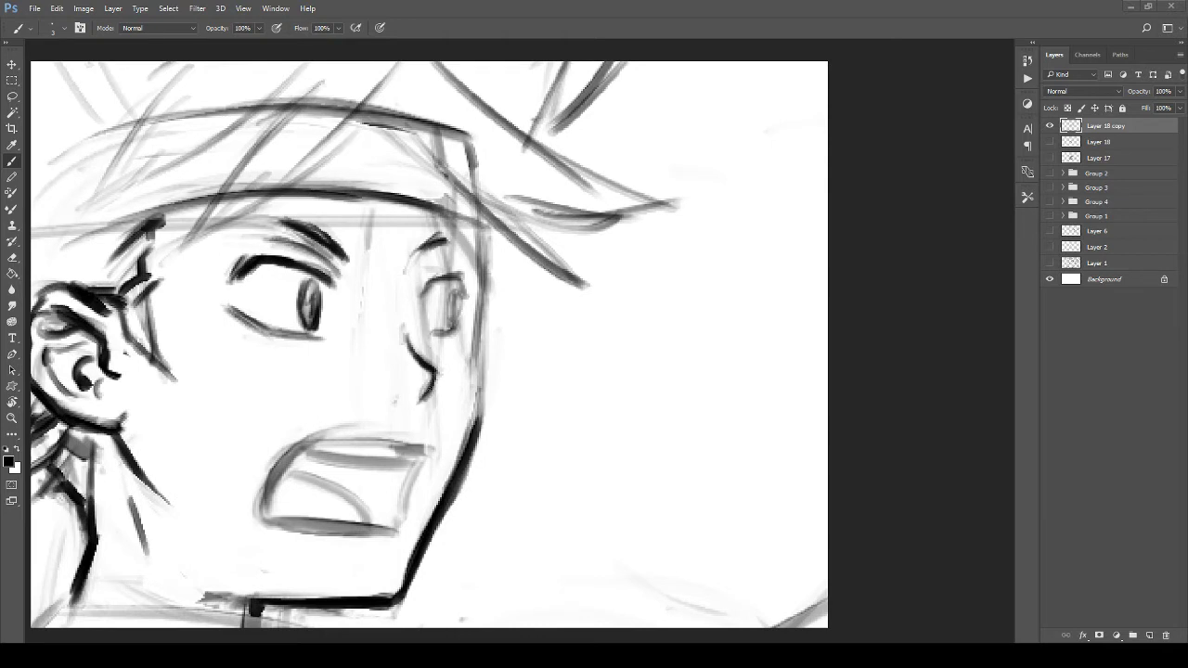
left_click_drag(430, 389, 413, 408)
scroll(392, 403, "up", 3)
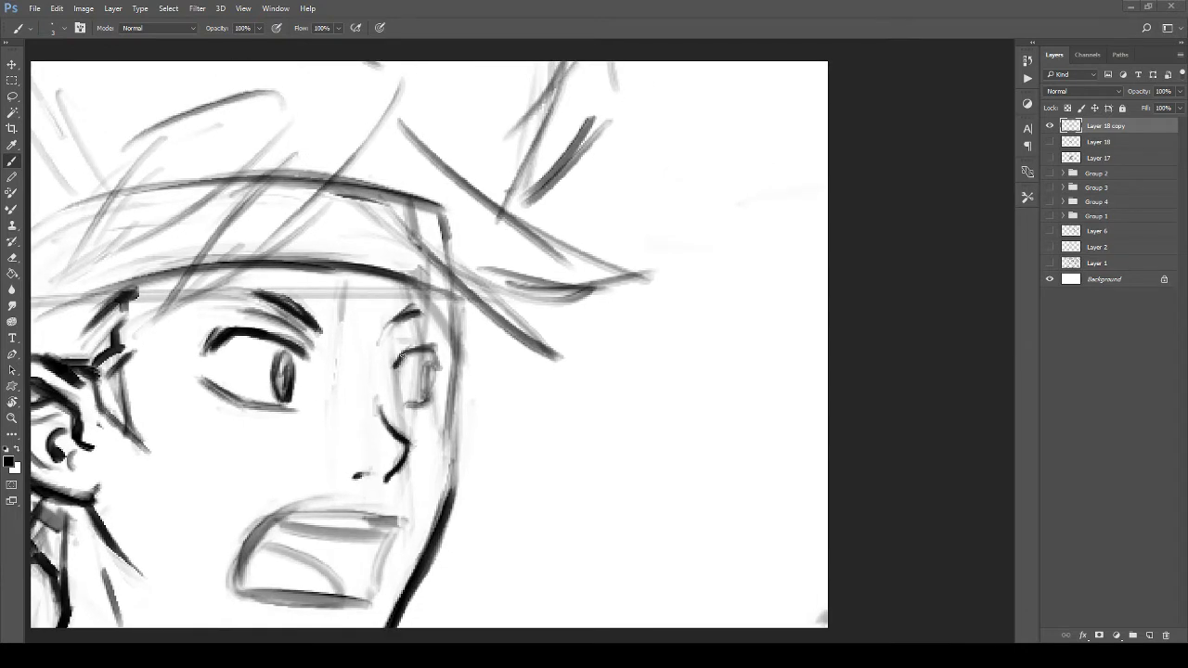
Step: Draw the far eye's upper lid, iris and lower lid in dark lines
left_click_drag(401, 356, 452, 344)
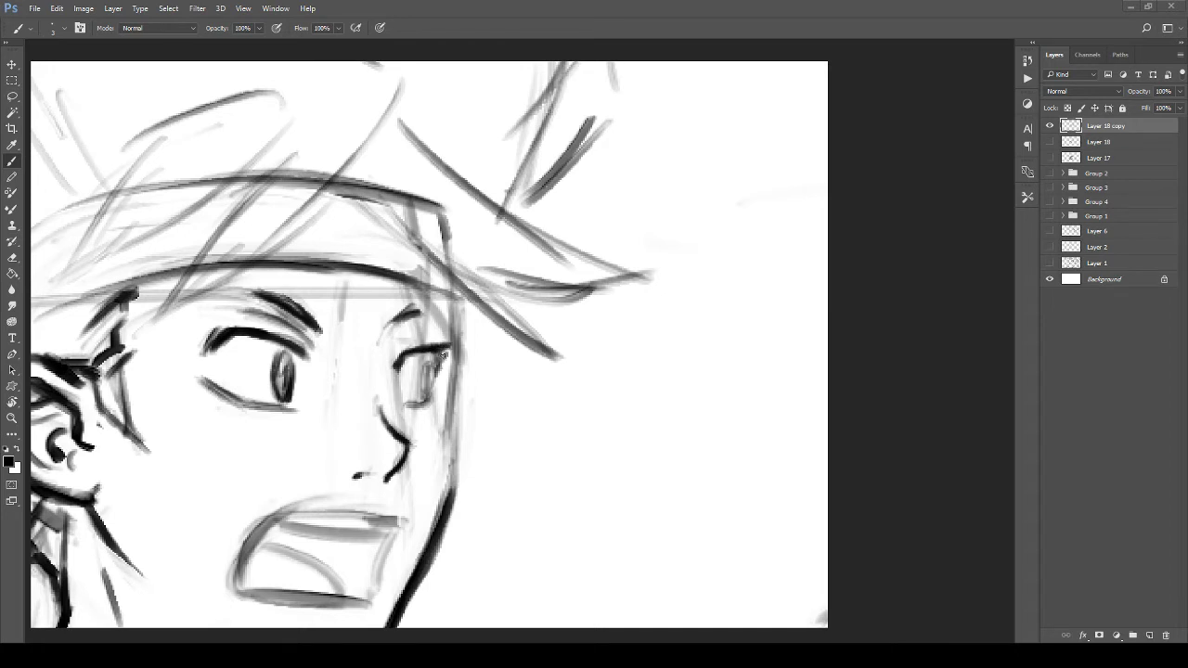
mouse_move(442, 355)
left_mouse_down()
mouse_move(428, 380)
mouse_move(438, 378)
mouse_move(401, 370)
mouse_move(421, 402)
left_mouse_up()
left_click_drag(433, 360, 427, 386)
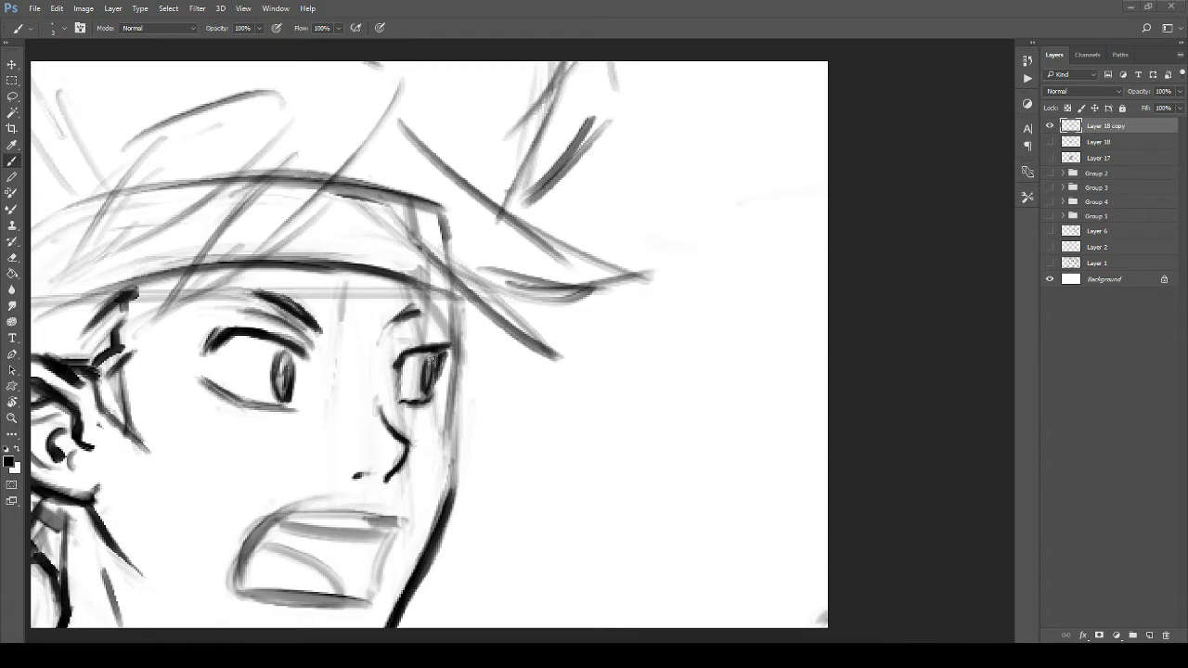
mouse_move(428, 401)
left_mouse_down()
mouse_move(447, 357)
mouse_move(329, 376)
mouse_move(455, 387)
left_mouse_up()
Step: Lighten the rough edge at the mouth's front and draw the upper lip in a bold line
key("e")
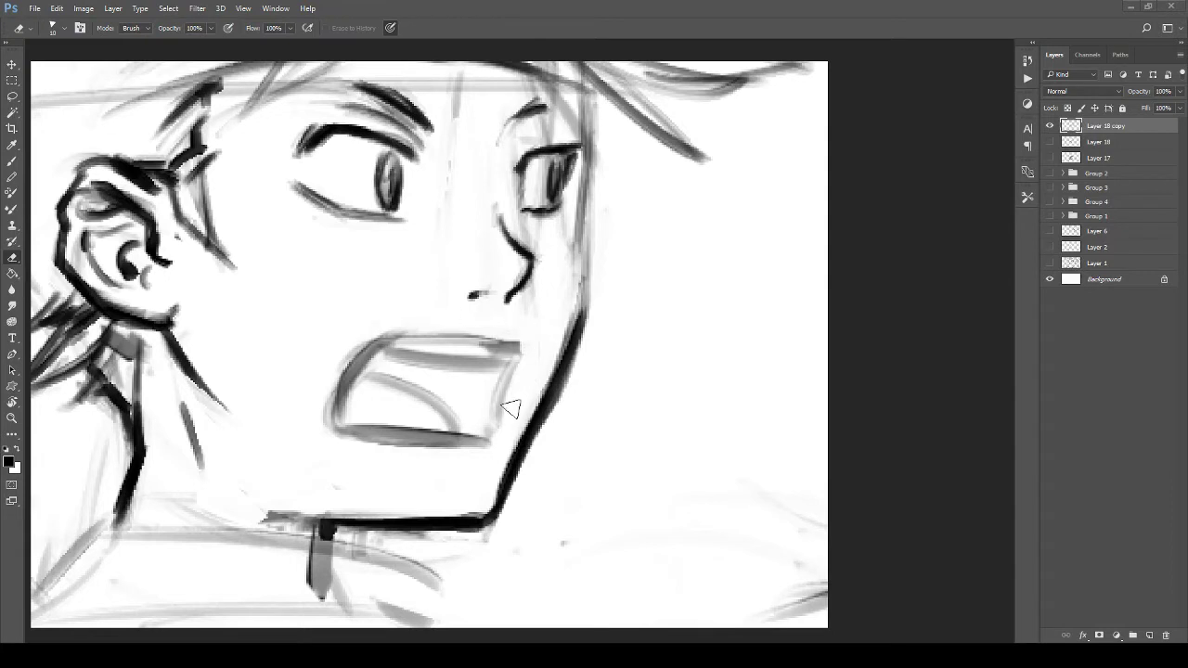
key("b")
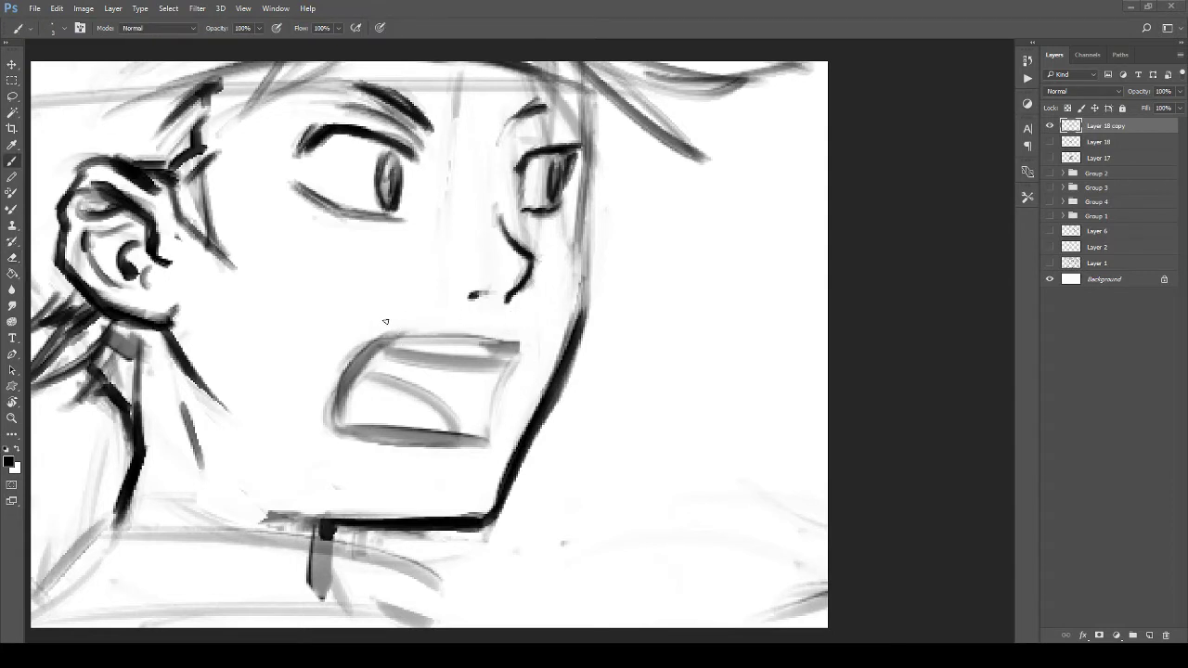
left_click_drag(446, 315, 529, 330)
key("ctrl+z")
left_click_drag(425, 320, 513, 349)
key("ctrl+z")
mouse_move(397, 365)
left_mouse_down()
mouse_move(426, 341)
mouse_move(394, 386)
mouse_move(337, 361)
mouse_move(455, 355)
mouse_move(388, 347)
mouse_move(525, 352)
left_mouse_up()
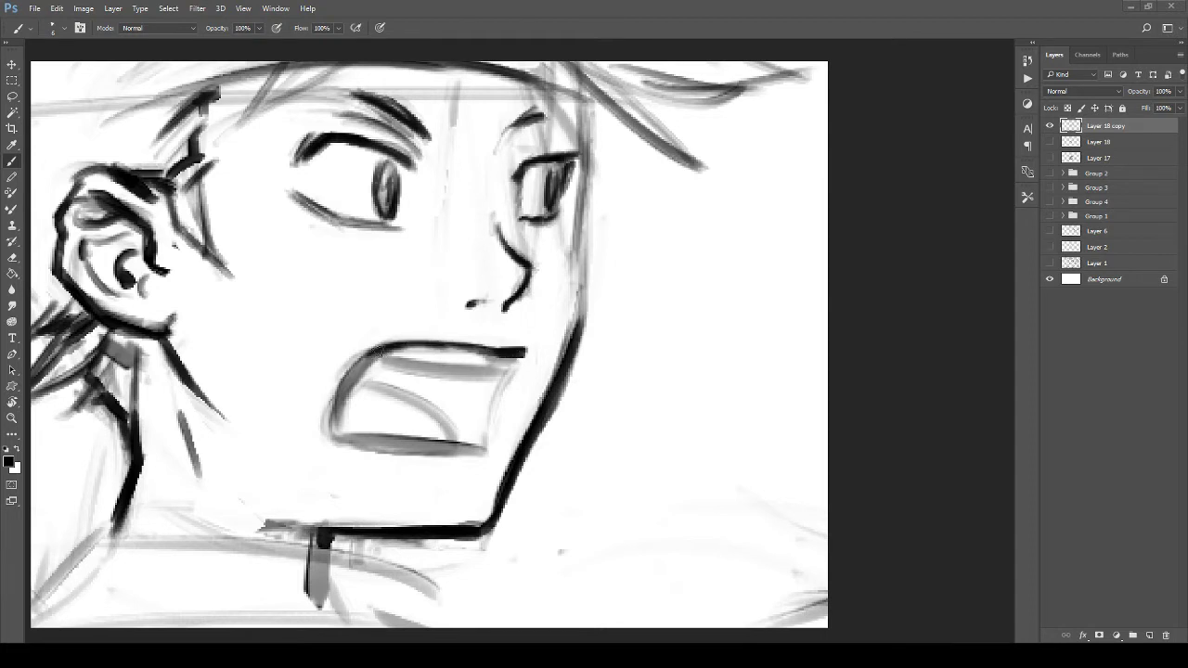
Step: Complete the open mouth with a bold corner, lower lip and front edge, and draw the teeth and tongue inside
mouse_move(376, 350)
left_mouse_down()
mouse_move(330, 429)
mouse_move(346, 381)
mouse_move(333, 433)
mouse_move(358, 447)
mouse_move(484, 448)
left_mouse_up()
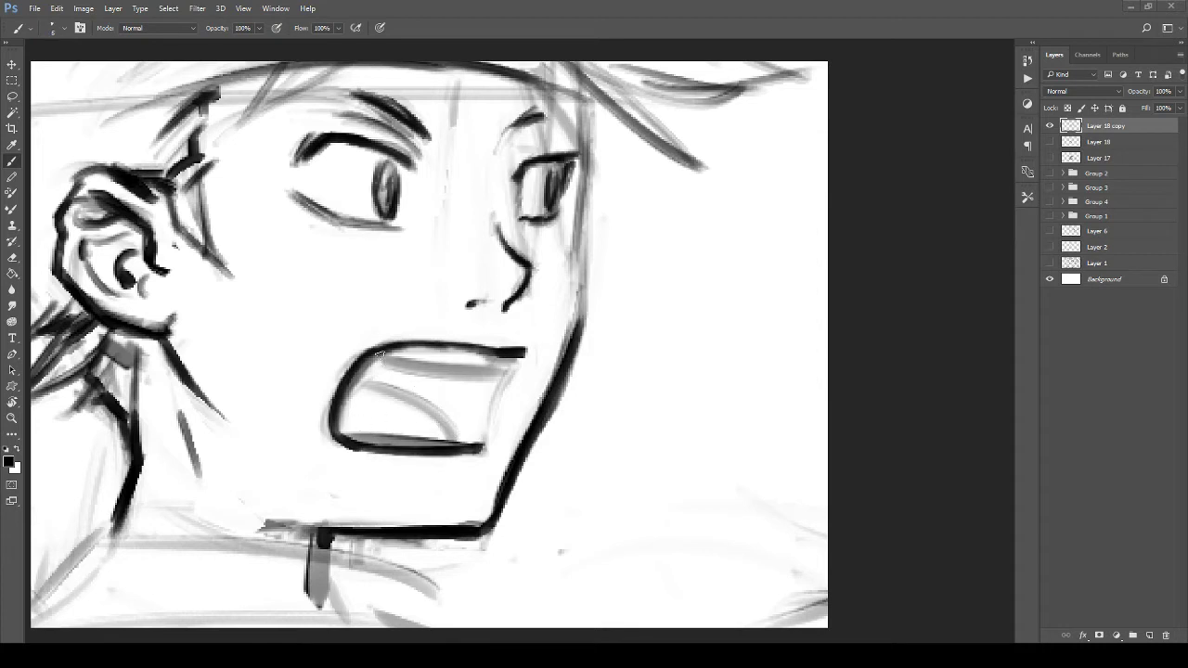
mouse_move(382, 357)
left_mouse_down()
mouse_move(464, 373)
mouse_move(501, 372)
mouse_move(505, 359)
mouse_move(494, 377)
left_mouse_up()
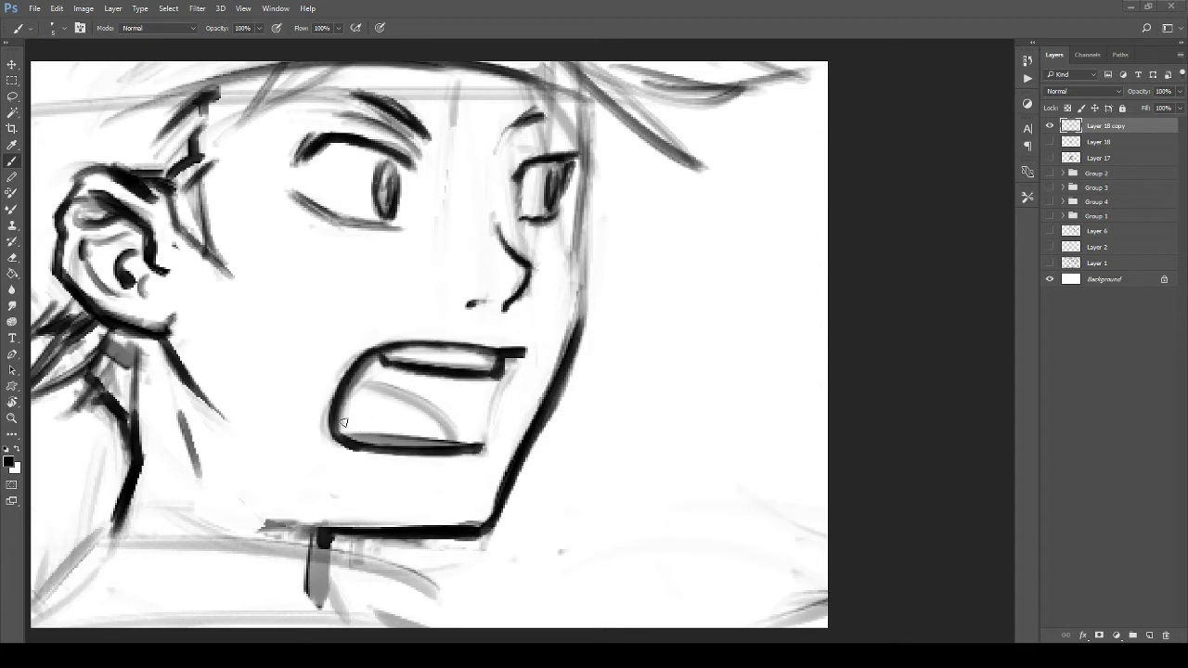
left_click_drag(342, 424, 458, 439)
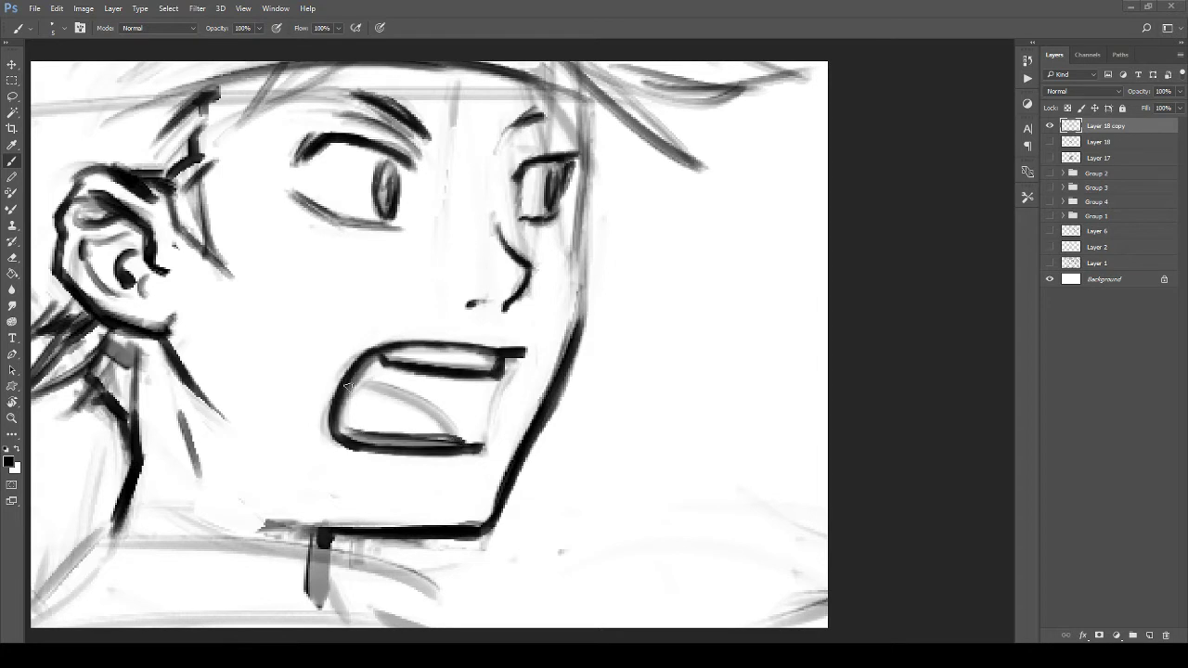
mouse_move(345, 387)
left_mouse_down()
mouse_move(397, 395)
mouse_move(447, 438)
left_mouse_up()
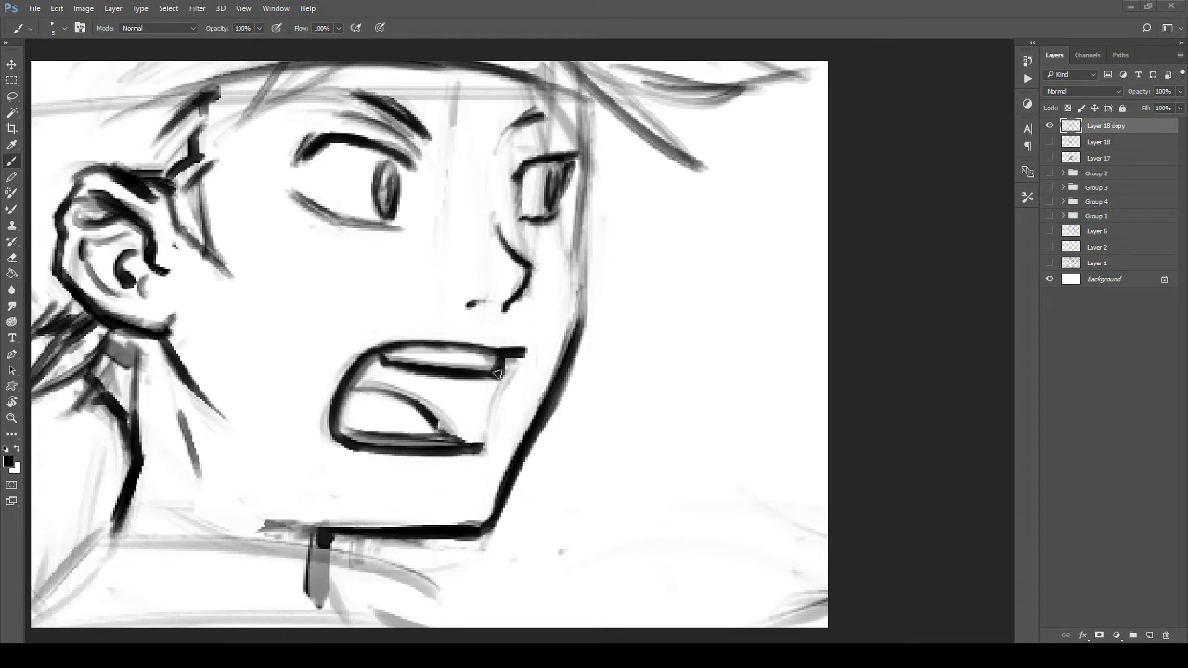
mouse_move(498, 374)
left_mouse_down()
mouse_move(480, 447)
mouse_move(492, 380)
left_mouse_up()
left_click_drag(459, 311, 439, 436)
left_click_drag(397, 326, 433, 456)
Step: Erase the rough guideline above the near eyebrow and a diagonal strand of sketch lines crossing the headband
key("e")
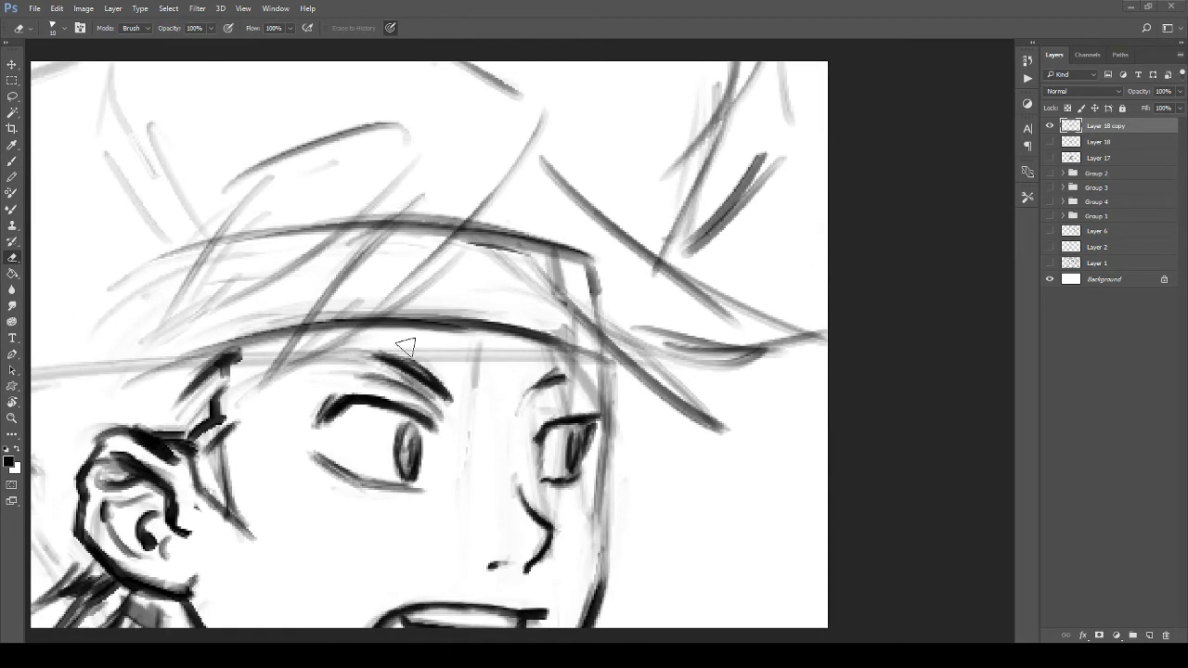
mouse_move(398, 340)
left_mouse_down()
mouse_move(467, 371)
mouse_move(472, 347)
mouse_move(549, 359)
mouse_move(447, 337)
mouse_move(369, 353)
left_mouse_up()
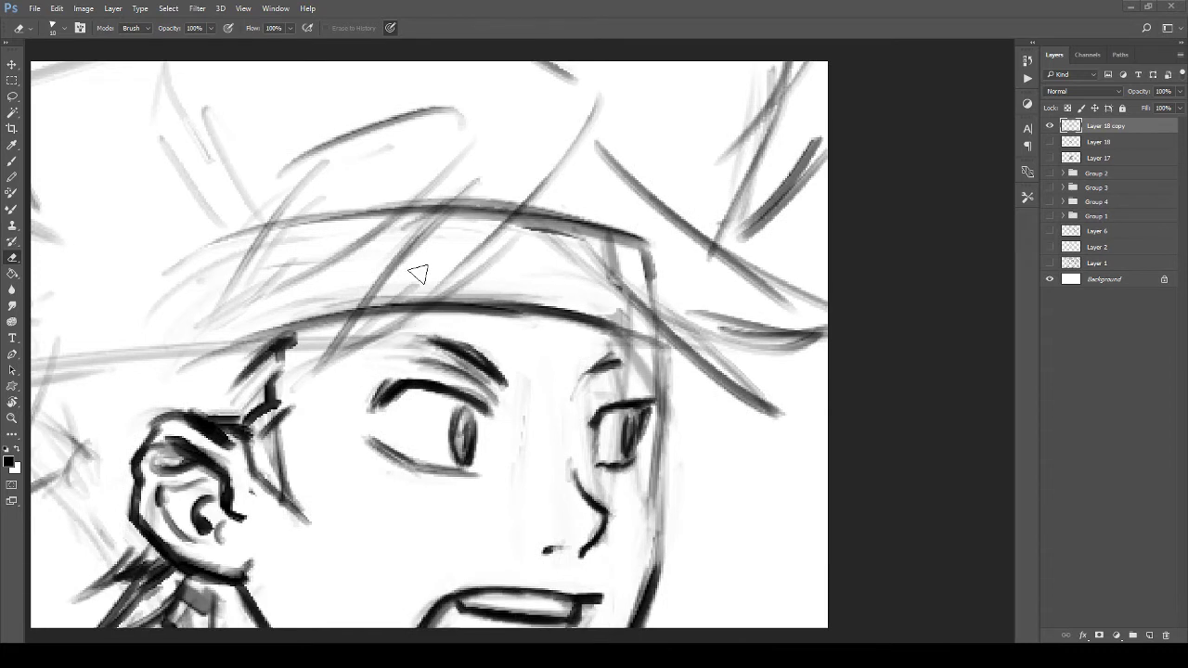
mouse_move(417, 273)
left_mouse_down()
mouse_move(339, 352)
mouse_move(411, 272)
mouse_move(353, 339)
mouse_move(429, 271)
mouse_move(351, 339)
mouse_move(482, 195)
mouse_move(509, 186)
mouse_move(323, 341)
left_mouse_up()
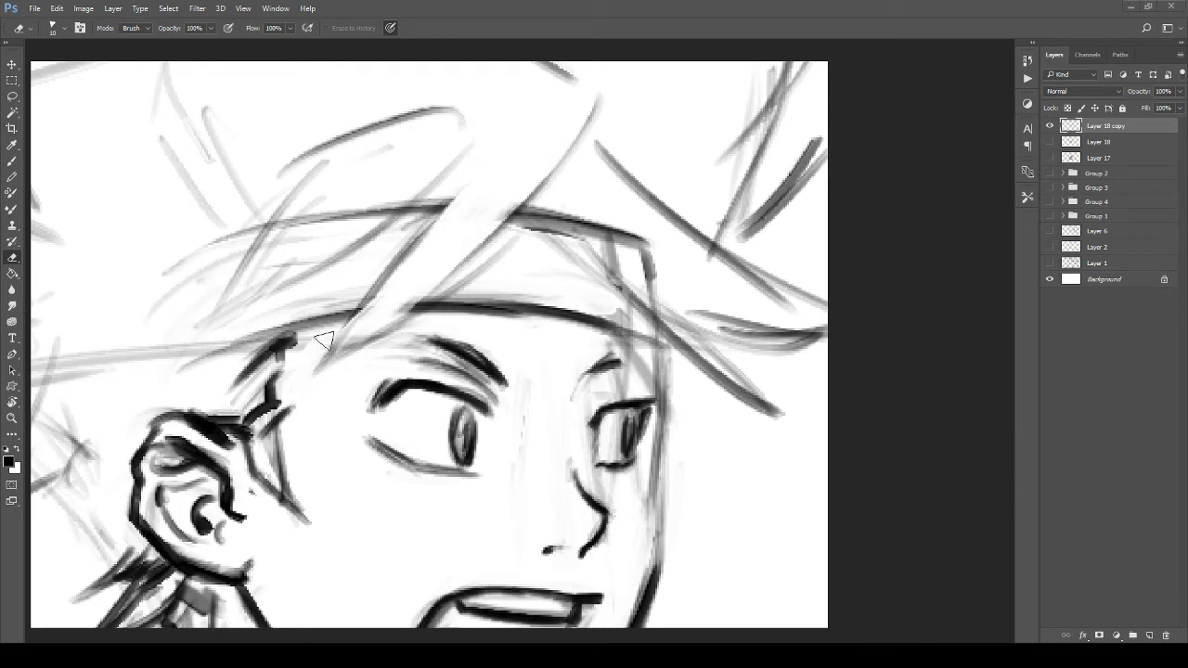
Step: Draw the far eyebrow in a dark stroke just below the headband
key("b")
key("space")
left_click_drag(537, 389, 374, 343)
key("e")
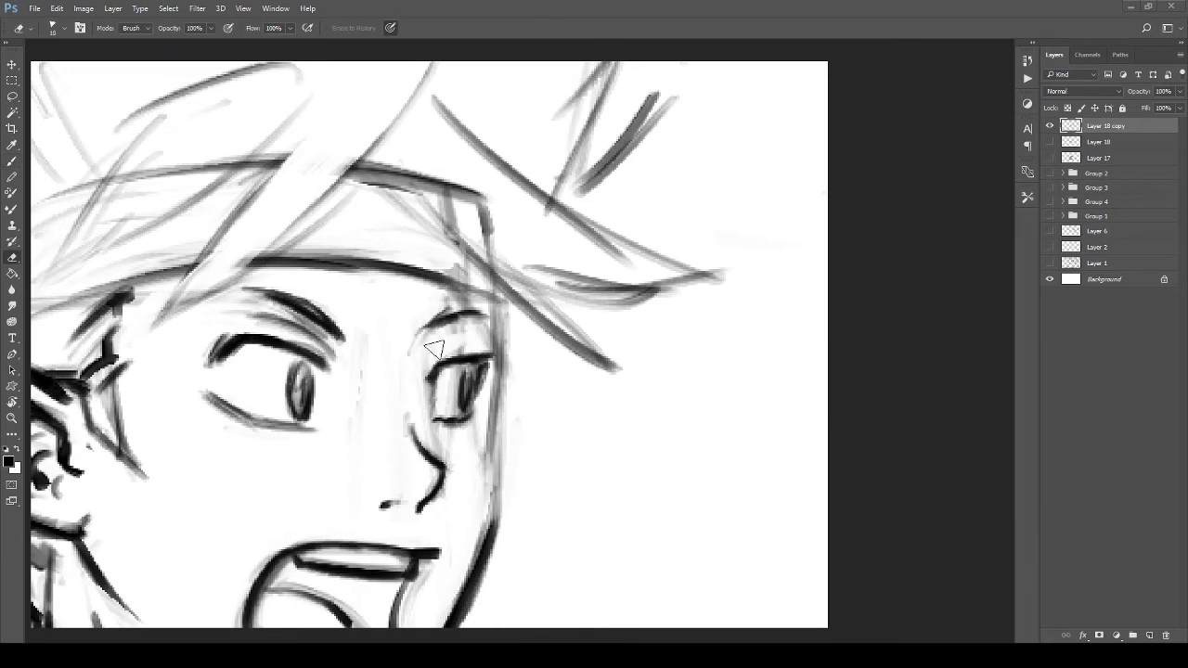
Step: Add a crease above the far eye and draw the front contour of the face from the cheek up to the headband
key("b")
left_click_drag(432, 358, 481, 339)
key("space")
left_click_drag(457, 381, 469, 358)
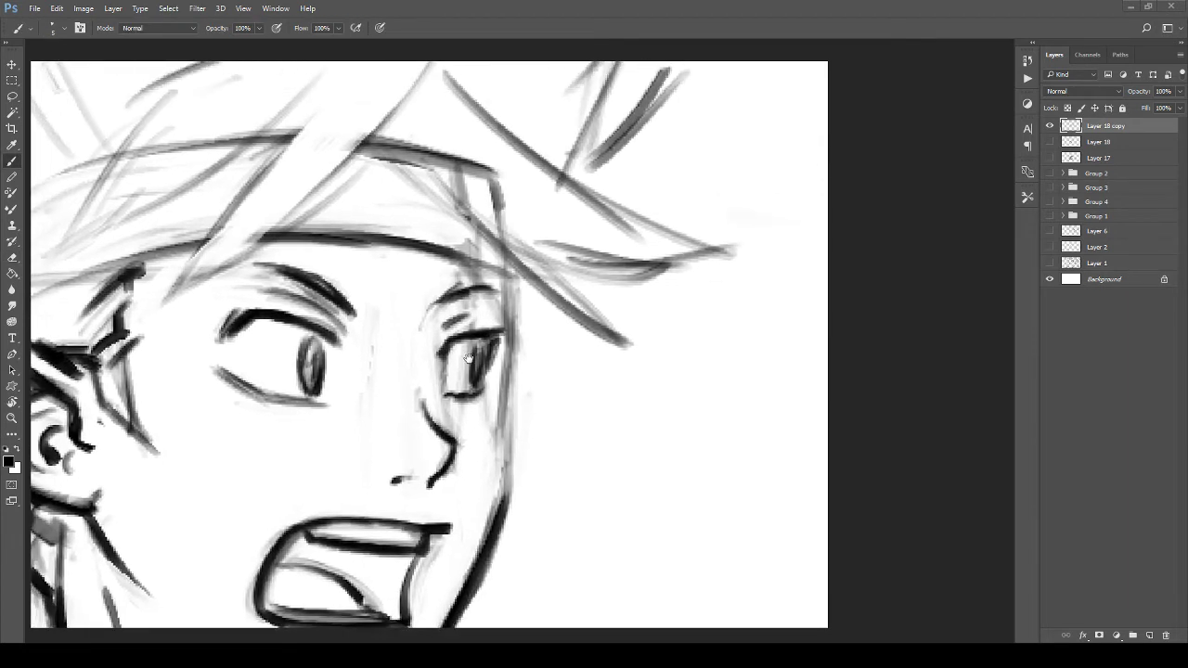
left_click_drag(514, 426, 441, 388)
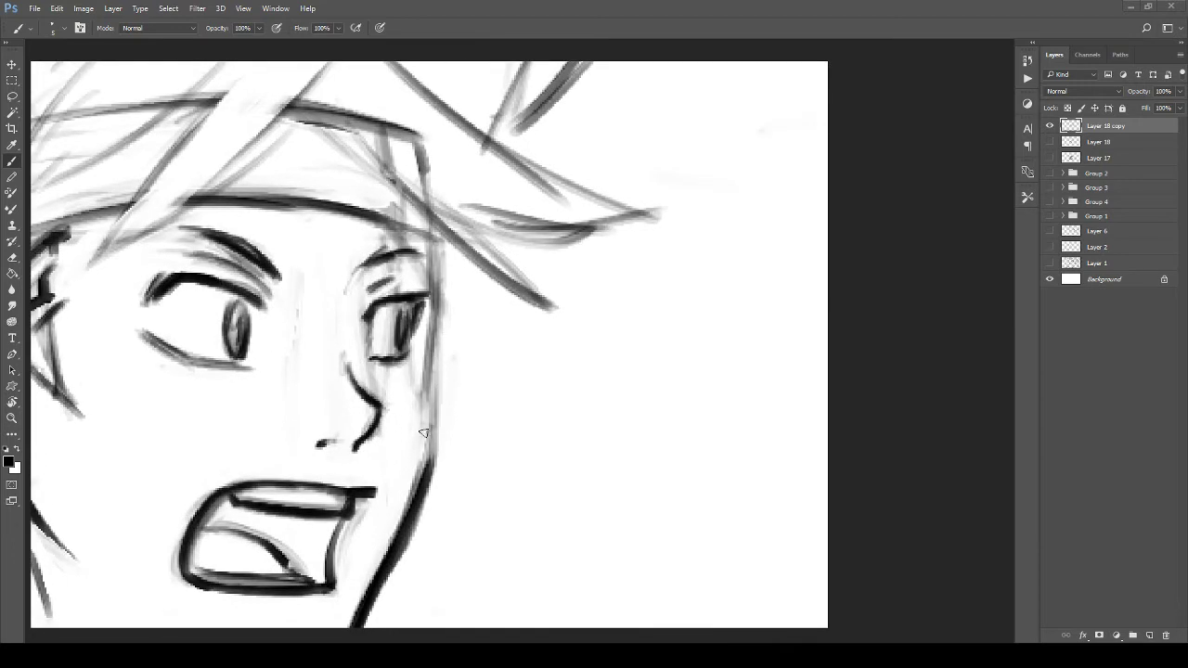
mouse_move(431, 436)
left_mouse_down()
mouse_move(434, 359)
mouse_move(432, 475)
mouse_move(438, 210)
left_mouse_up()
Step: Examine the whole figure to judge how the inked face fits the rough pose
key("z")
left_click_drag(443, 286, 372, 292)
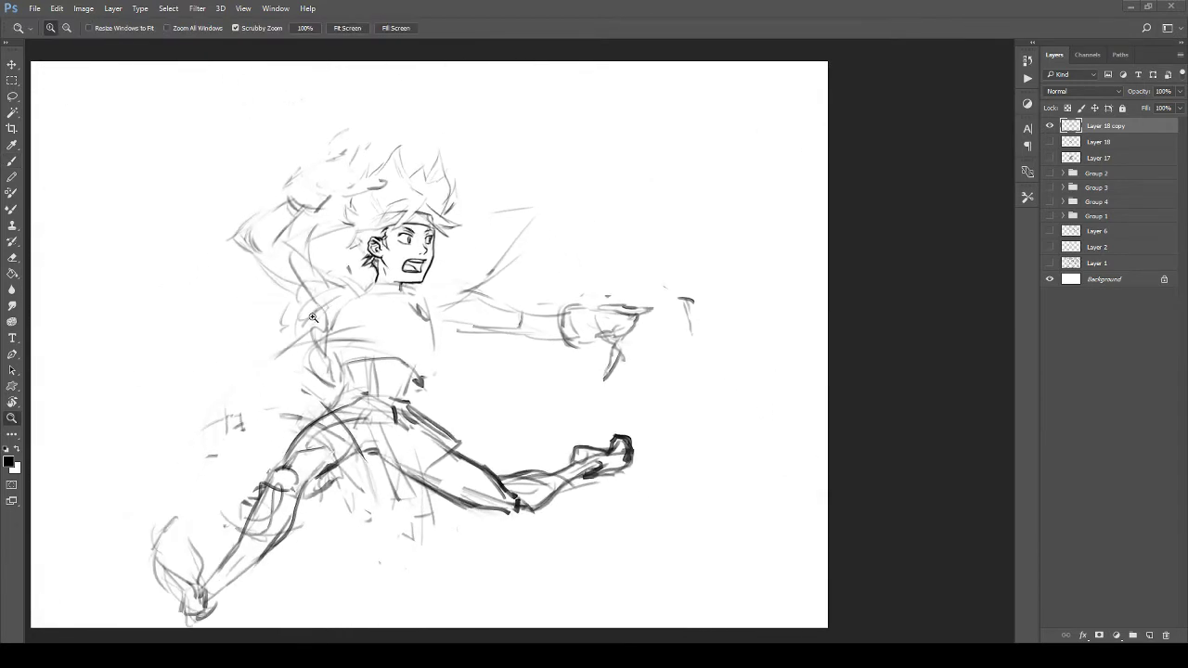
key("space")
left_click_drag(418, 325, 396, 382)
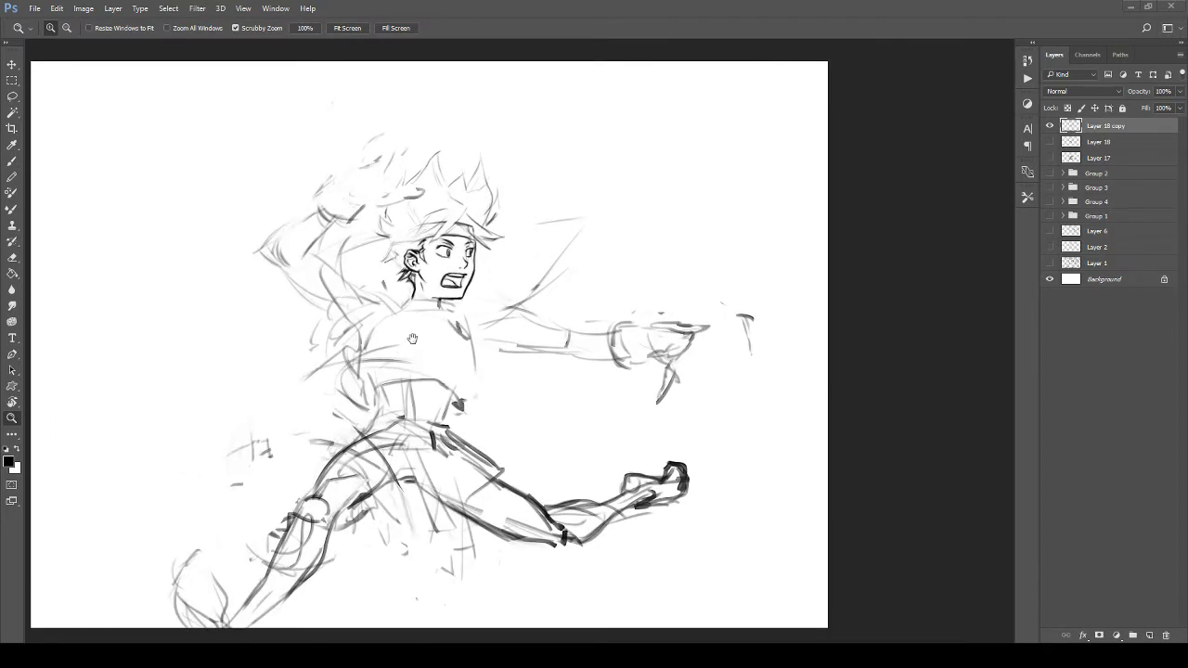
left_click_drag(534, 296, 564, 297)
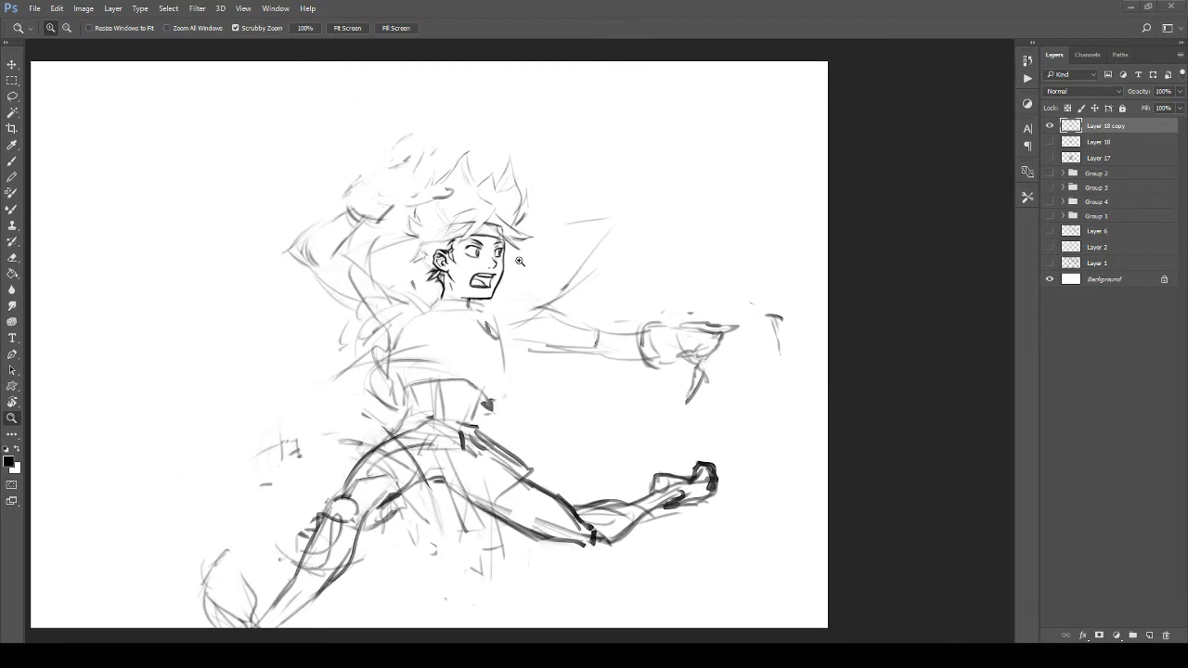
left_click_drag(519, 262, 544, 264)
left_click_drag(544, 264, 577, 349)
Step: Review the painted figures in Group 2, Group 3, Group 4 and Group 1 one at a time, then return to the head on Layer 18 copy
left_click(1050, 125)
left_click(1050, 173)
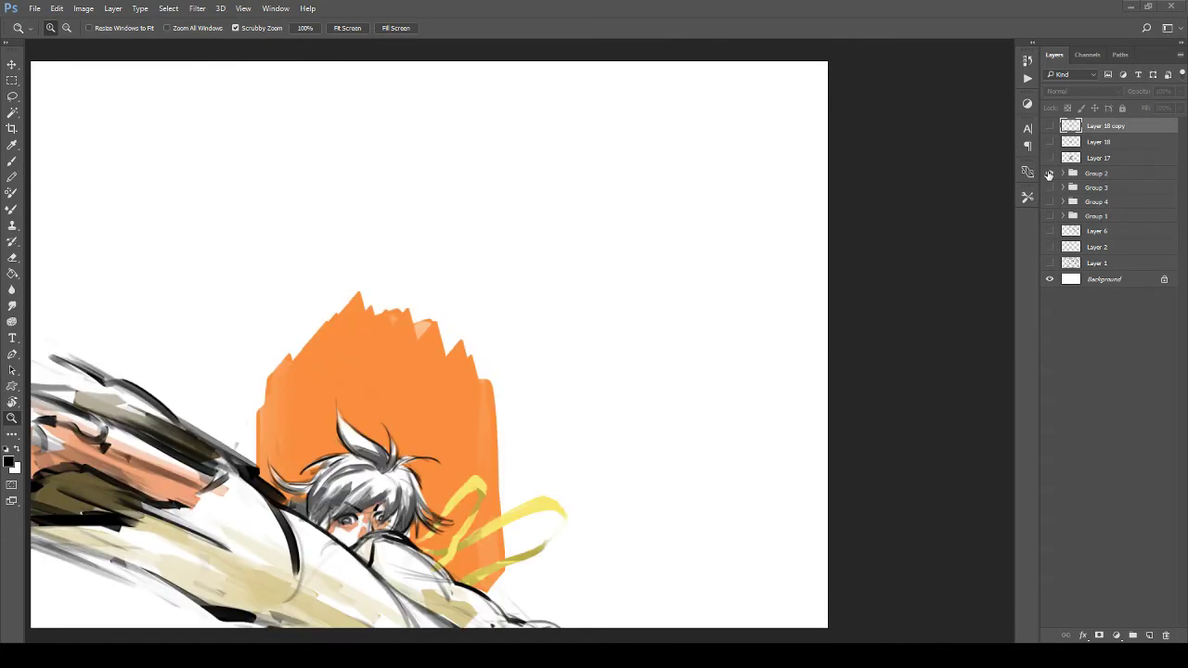
left_click_drag(362, 453, 450, 458)
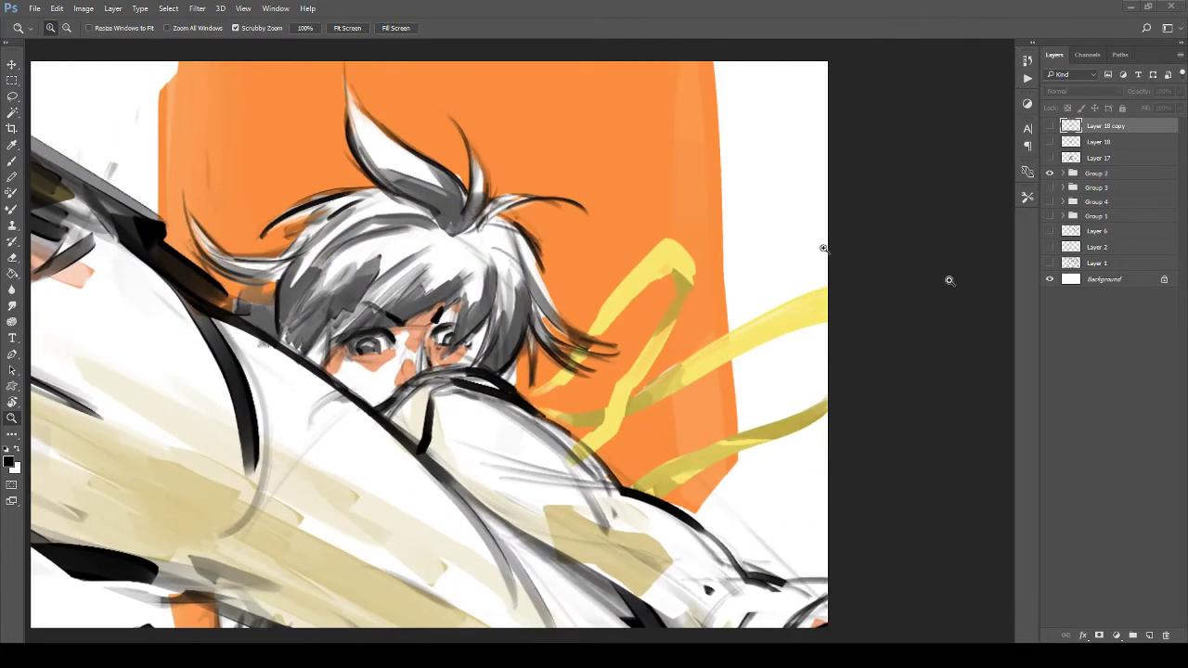
left_click(1050, 174)
left_click(1050, 189)
left_click_drag(406, 340, 665, 432)
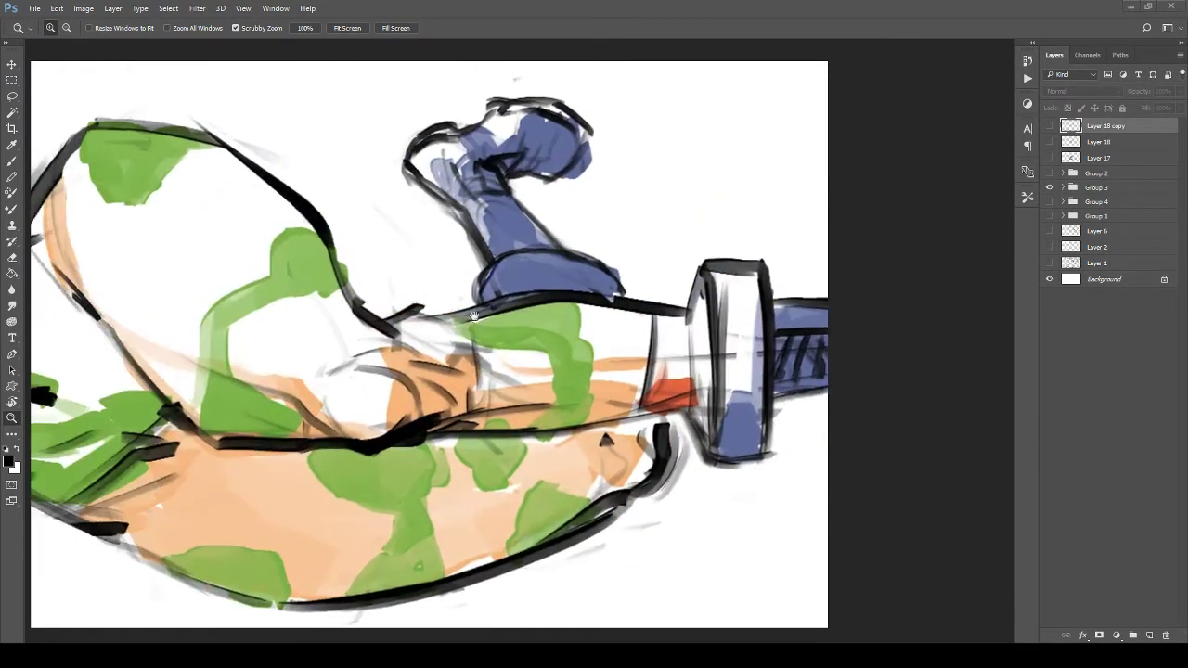
left_click_drag(83, 246, 607, 472)
mouse_move(440, 349)
left_mouse_down()
mouse_move(506, 399)
mouse_move(559, 416)
left_mouse_up()
left_click(1050, 187)
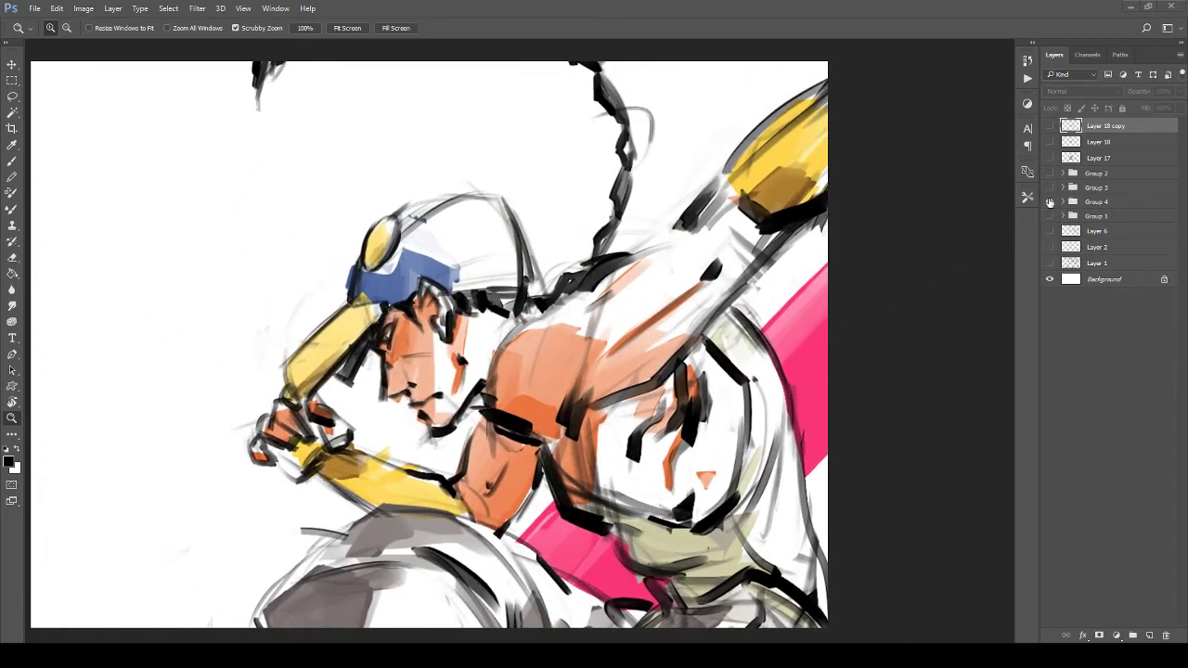
left_click(1049, 201)
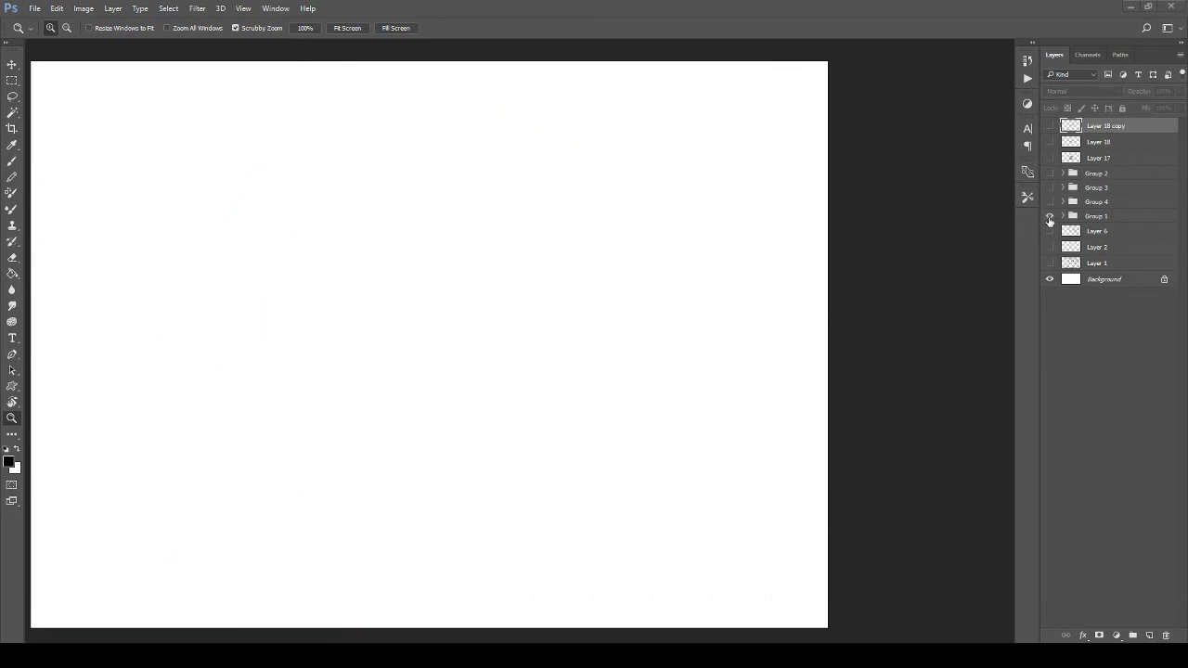
left_click_drag(625, 267, 615, 312)
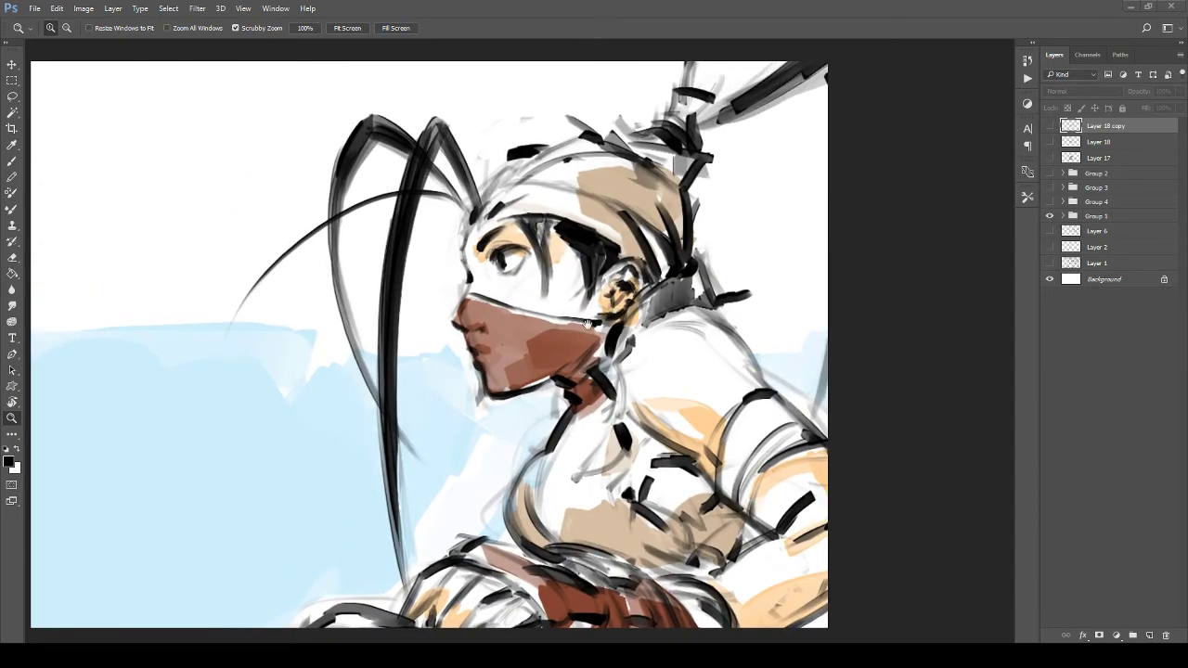
left_click(450, 317)
key("ctrl+0")
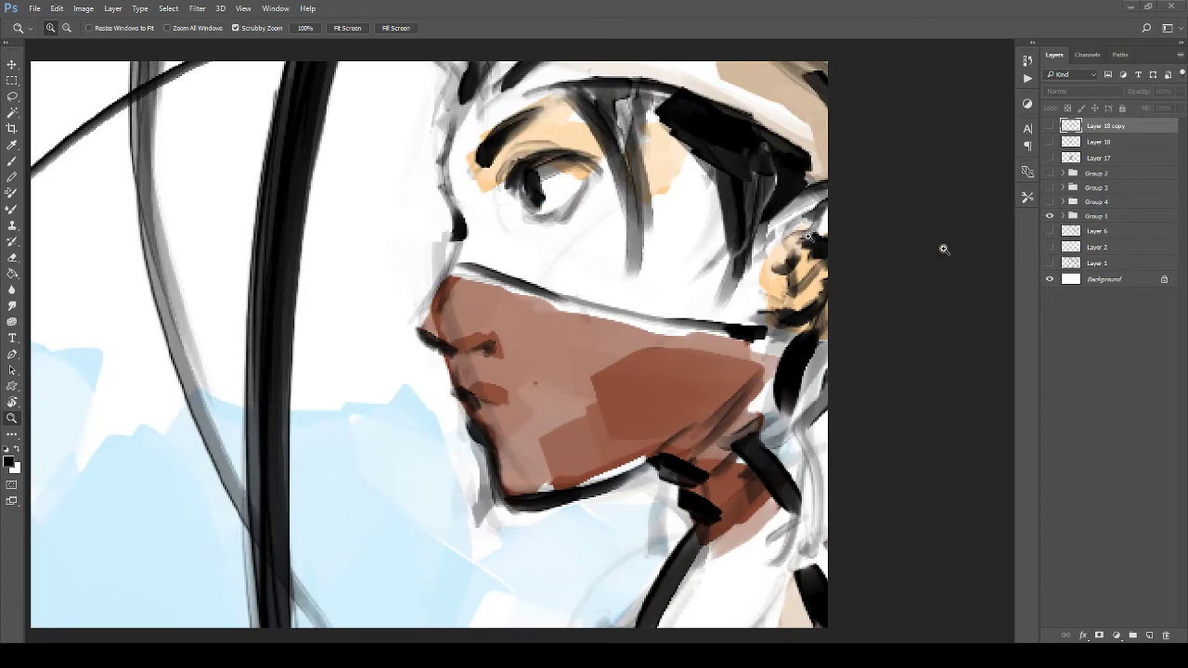
left_click(1050, 216)
left_click(1050, 125)
left_click_drag(602, 283, 510, 393)
mouse_move(413, 394)
left_mouse_down()
mouse_move(480, 362)
mouse_move(554, 417)
left_mouse_up()
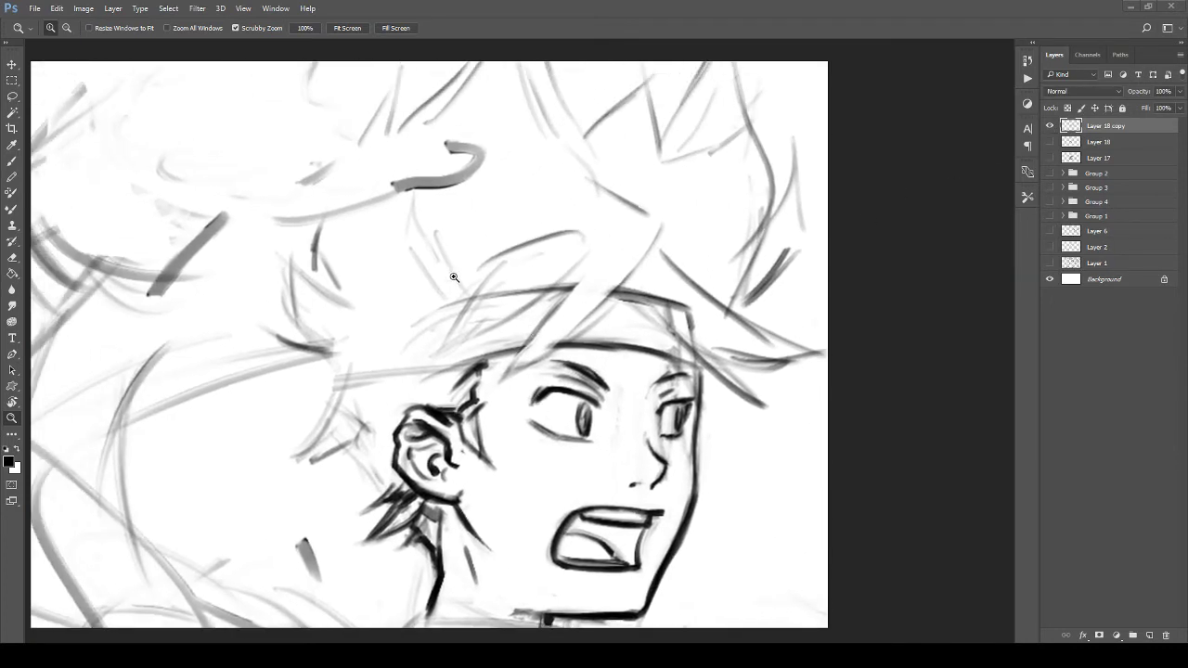
Step: Ink a long pointed bang over the near side of the headband in dark strokes and erase the headband line inside it
key("b")
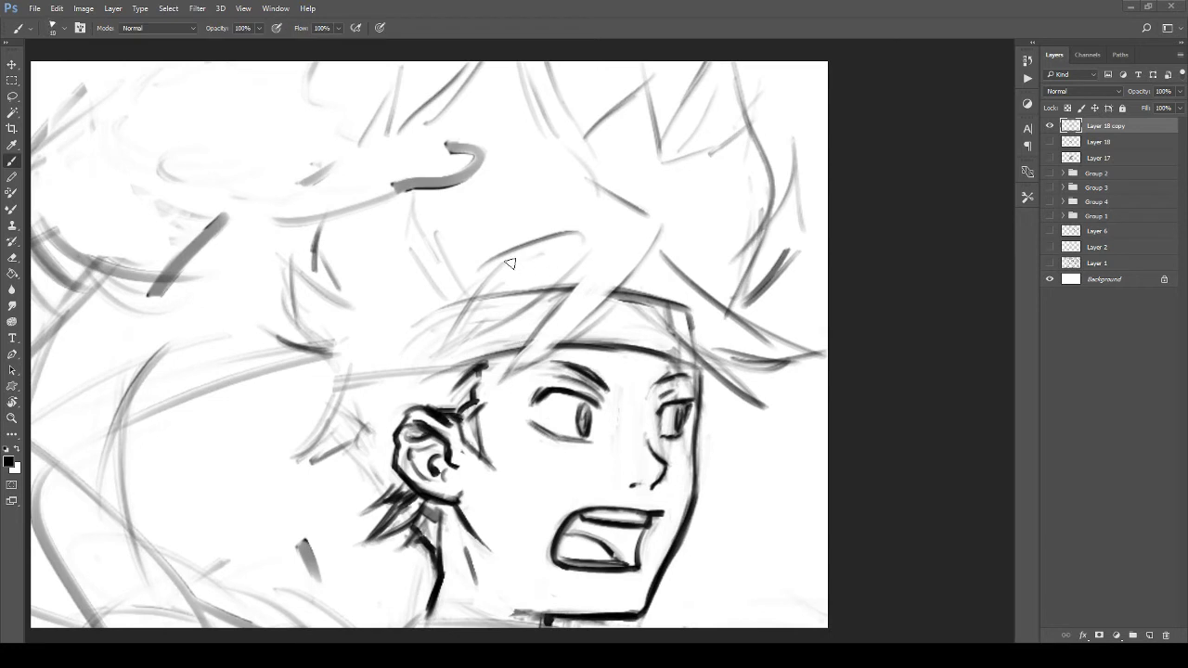
mouse_move(509, 263)
left_mouse_down()
mouse_move(464, 287)
mouse_move(516, 250)
mouse_move(462, 291)
mouse_move(485, 280)
mouse_move(440, 353)
left_mouse_up()
left_click_drag(490, 282, 429, 364)
mouse_move(488, 332)
left_mouse_down()
mouse_move(444, 357)
mouse_move(570, 260)
mouse_move(440, 340)
left_mouse_up()
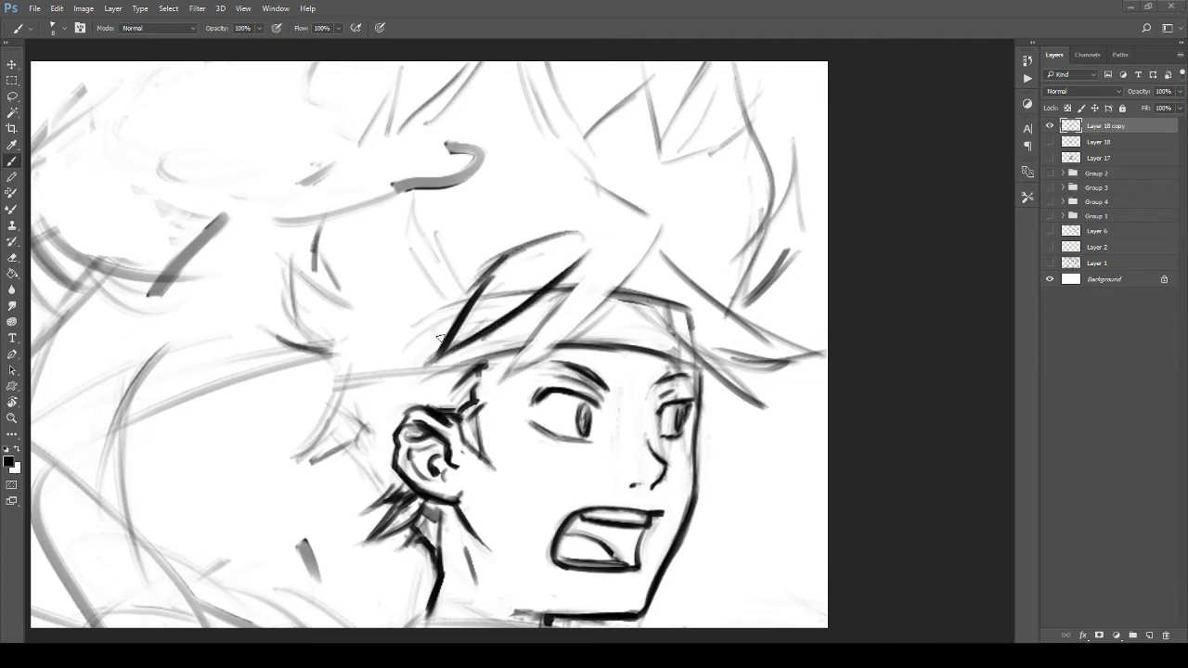
left_click_drag(516, 255, 432, 362)
left_click_drag(518, 314, 454, 353)
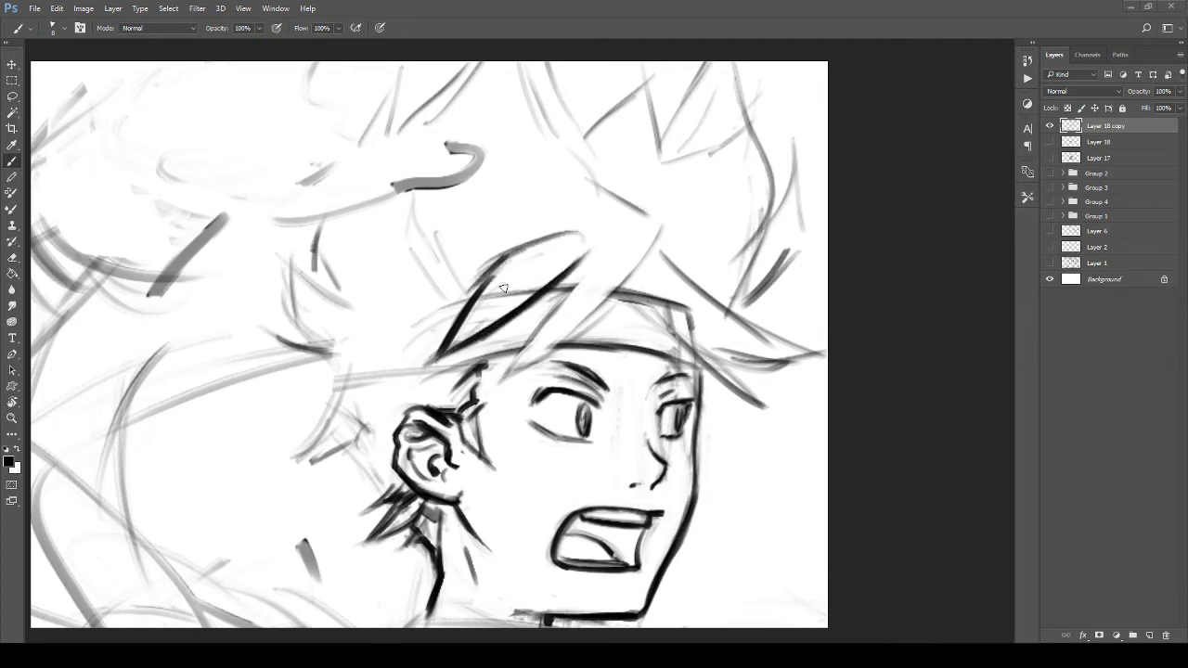
key("e")
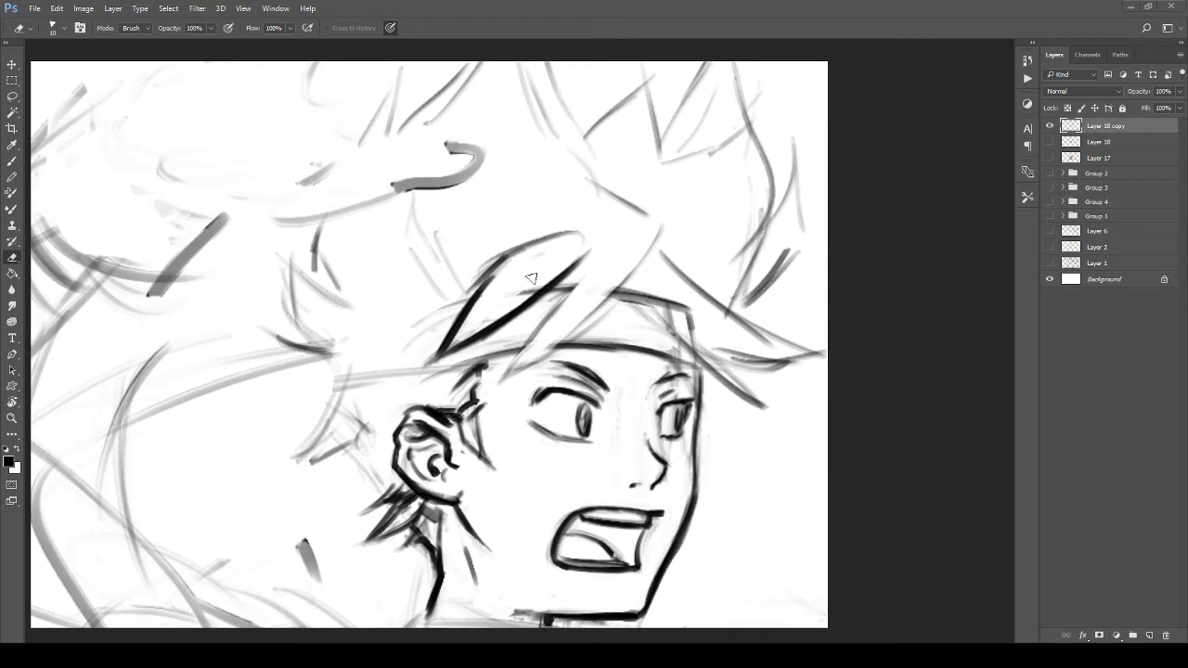
key("b")
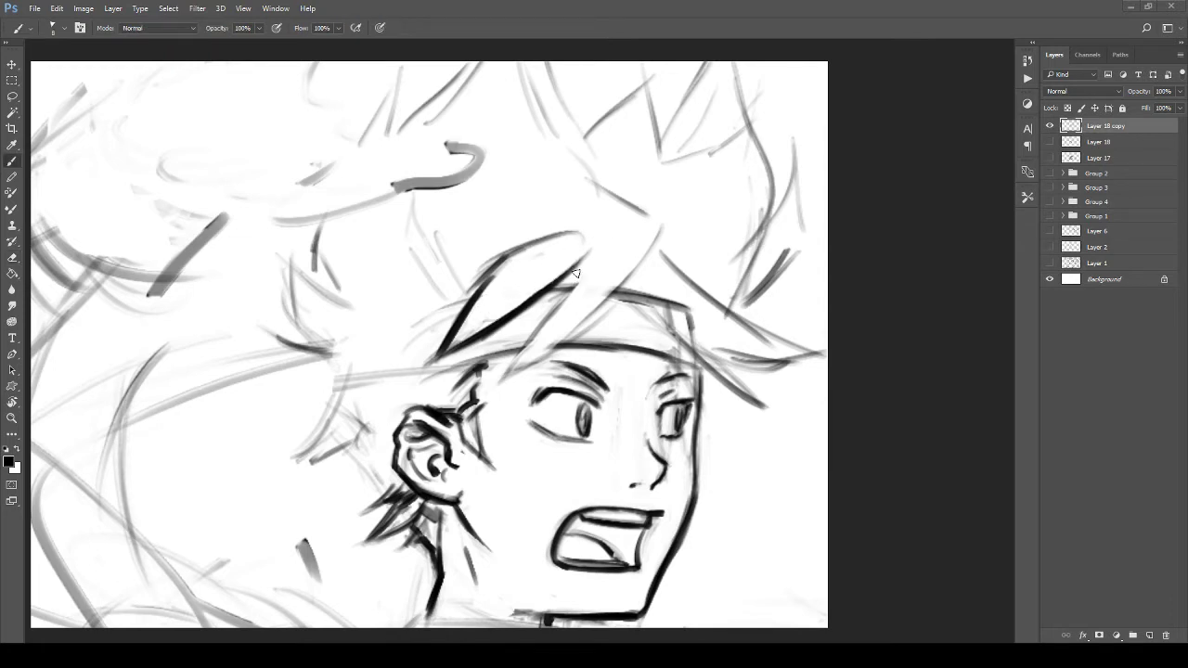
Step: Ink a second pointed bang beside the first, crossing the headband above the near eye
left_click_drag(577, 273, 510, 362)
left_click_drag(573, 297, 505, 373)
mouse_move(556, 321)
left_mouse_down()
mouse_move(503, 375)
mouse_move(564, 338)
left_mouse_up()
mouse_move(501, 381)
left_mouse_down()
mouse_move(586, 325)
mouse_move(500, 391)
mouse_move(577, 314)
mouse_move(571, 276)
left_mouse_up()
Step: Draw short, dark hair strands over the headband above and behind the ear
left_click_drag(430, 464, 541, 362)
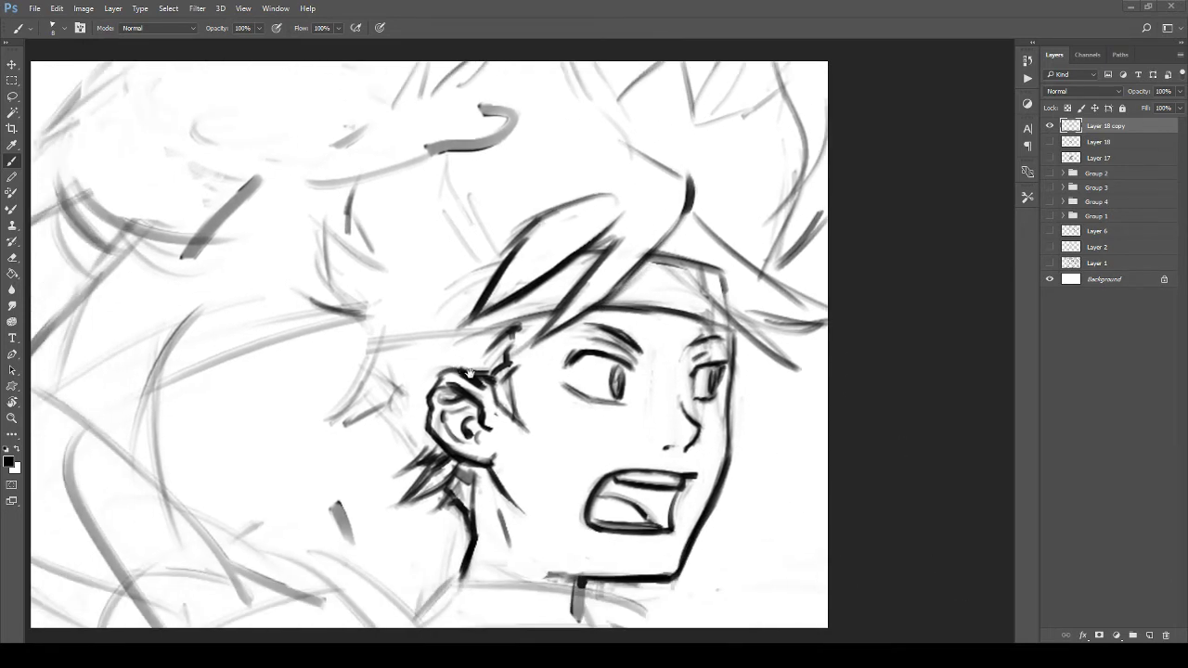
left_click_drag(470, 373, 470, 402)
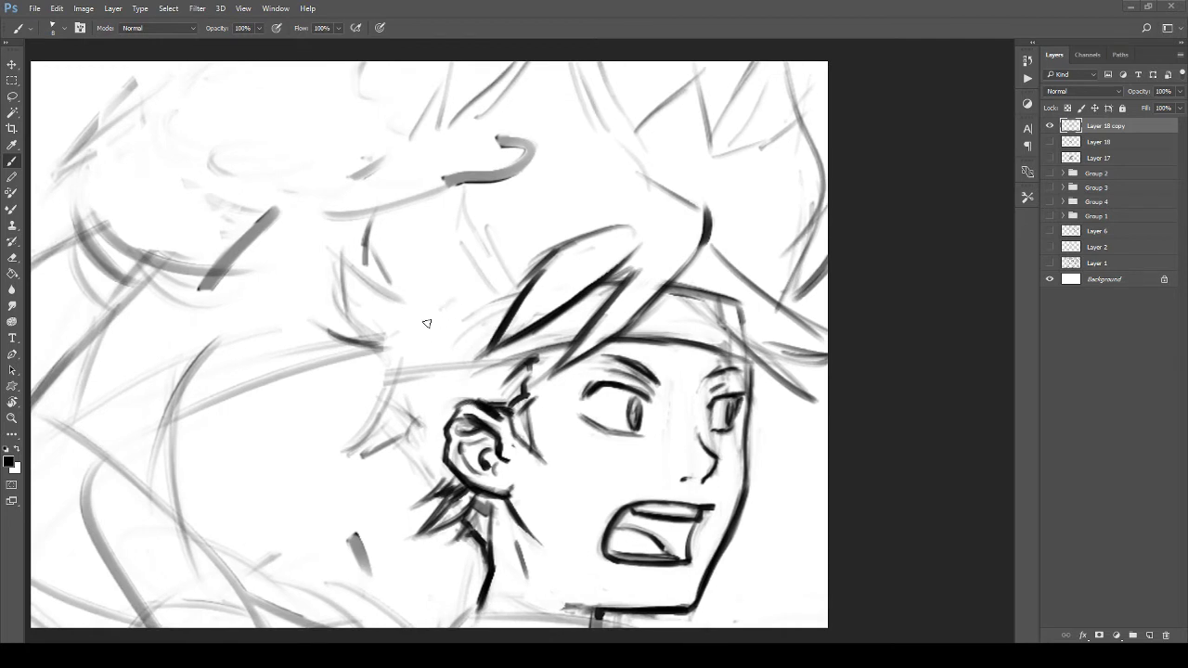
left_click_drag(446, 307, 410, 347)
mouse_move(445, 306)
left_mouse_down()
mouse_move(407, 364)
mouse_move(424, 348)
left_mouse_up()
left_click_drag(456, 318, 421, 413)
left_click_drag(434, 349, 424, 416)
left_click_drag(471, 338, 430, 404)
left_click_drag(481, 318, 462, 361)
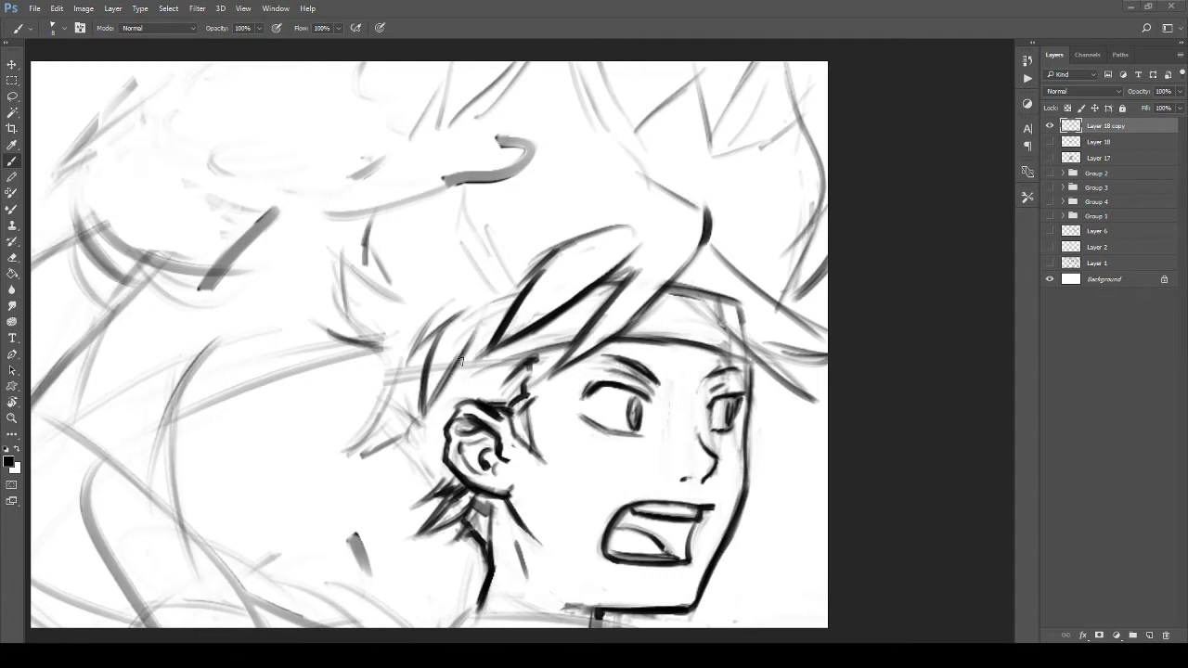
left_click_drag(526, 290, 476, 330)
mouse_move(481, 373)
left_mouse_down()
mouse_move(462, 402)
mouse_move(392, 372)
left_mouse_up()
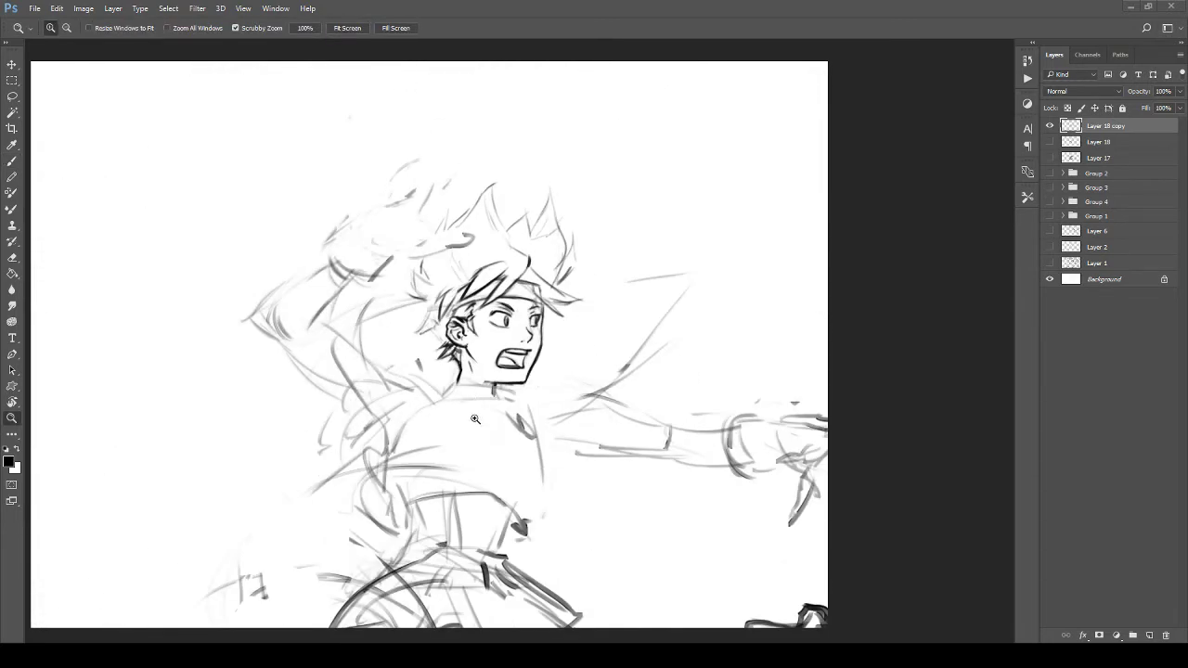
Step: Draw a rounded scarf knot on the chest below the neck with a larger brush, erasing and redrawing its inner curve
left_click_drag(459, 408, 446, 354)
left_click_drag(483, 395, 445, 399)
key("b")
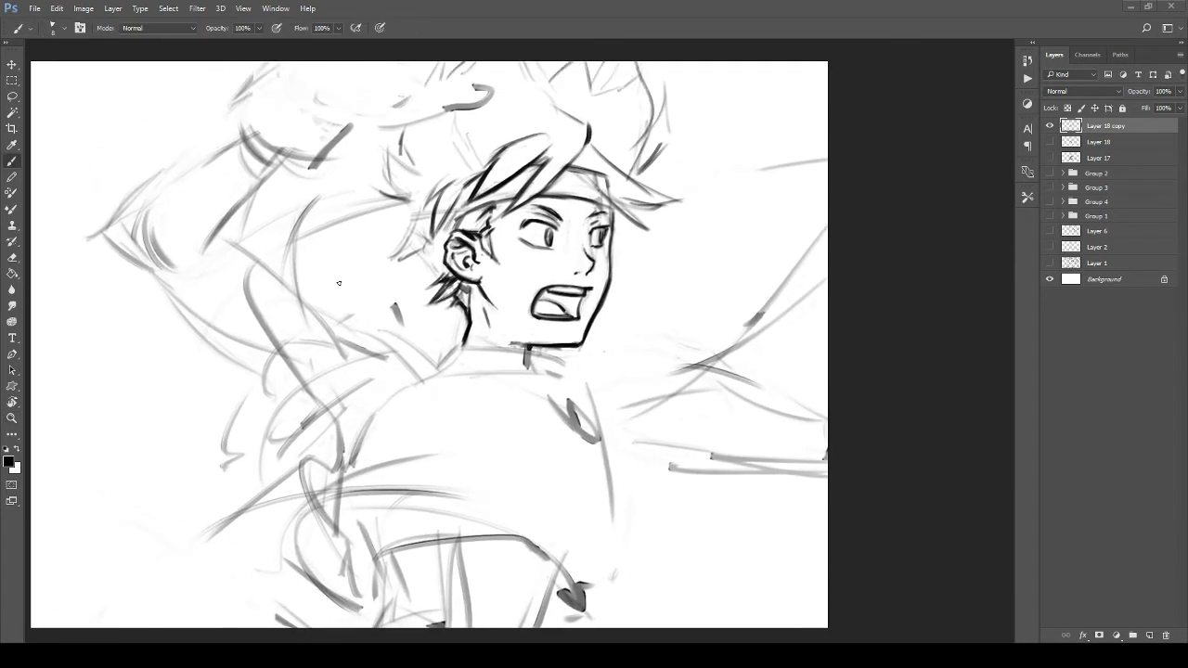
left_click_drag(442, 358, 424, 331)
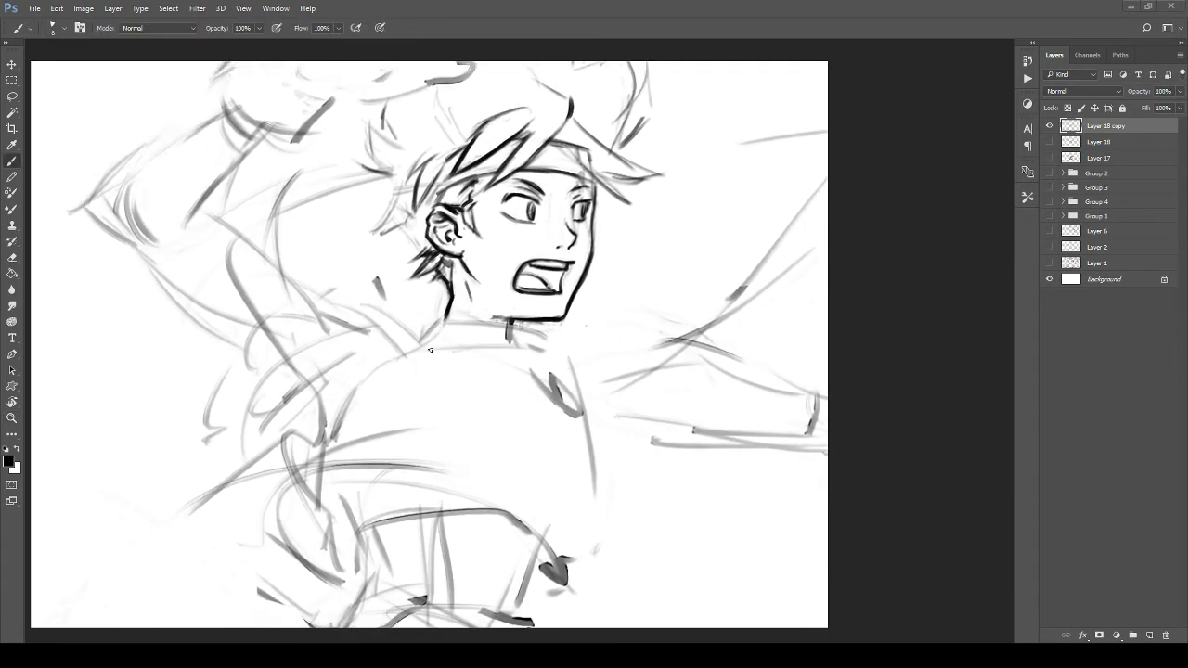
left_click_drag(455, 382, 437, 376)
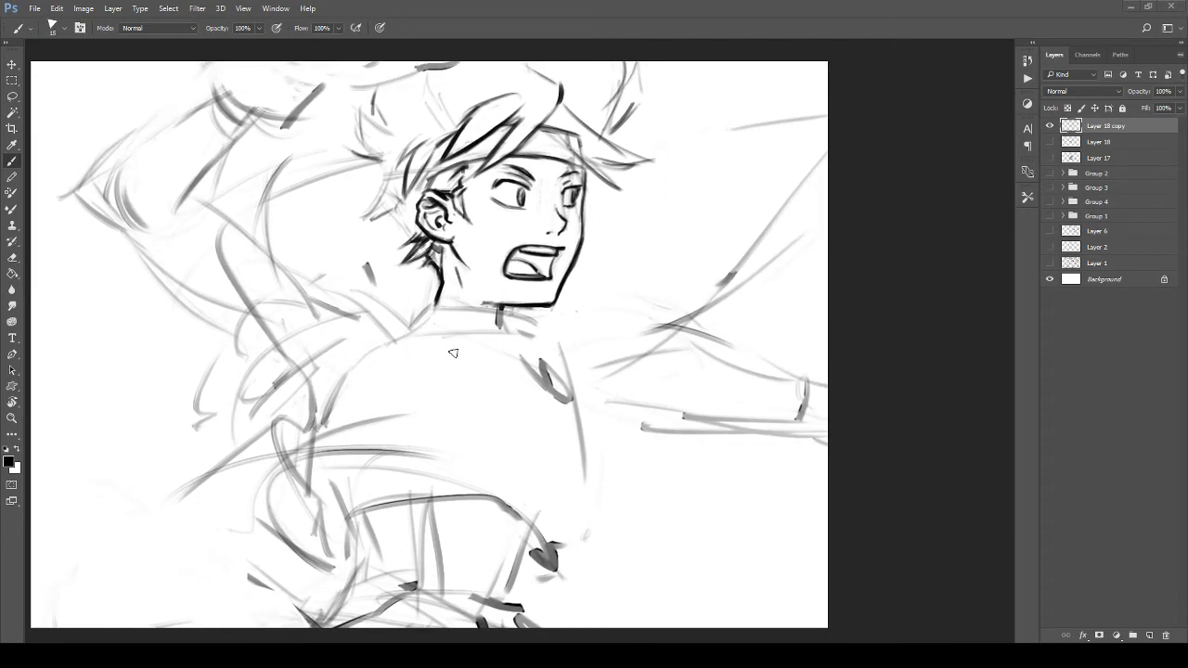
left_click_drag(443, 351, 422, 371)
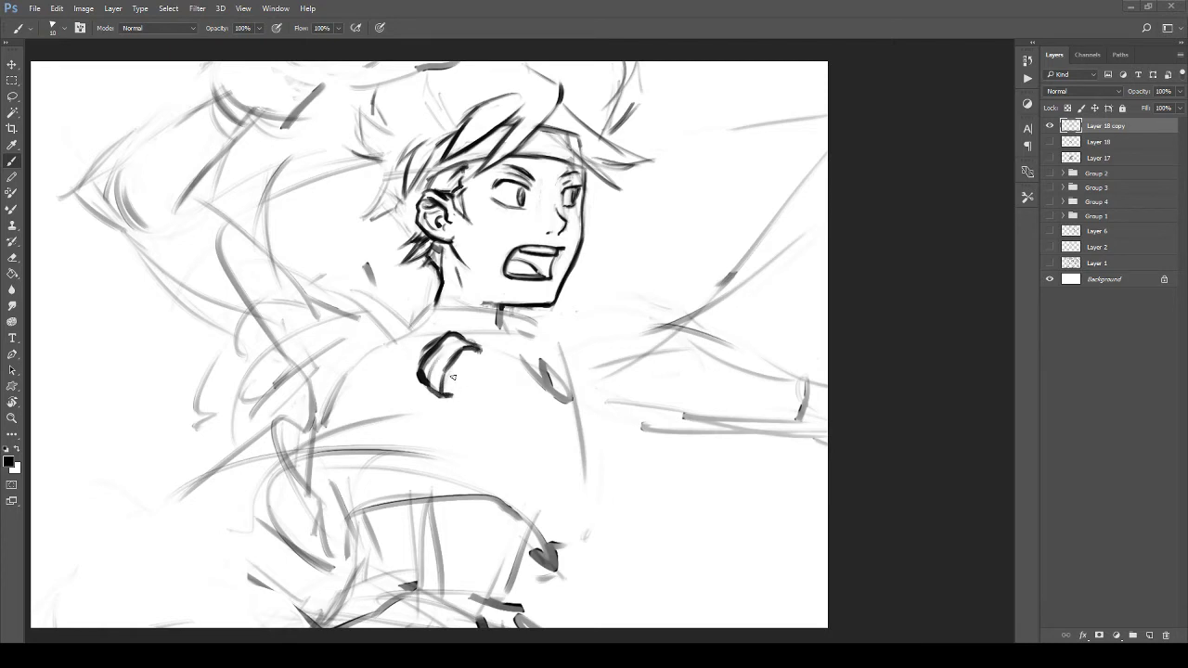
key("e")
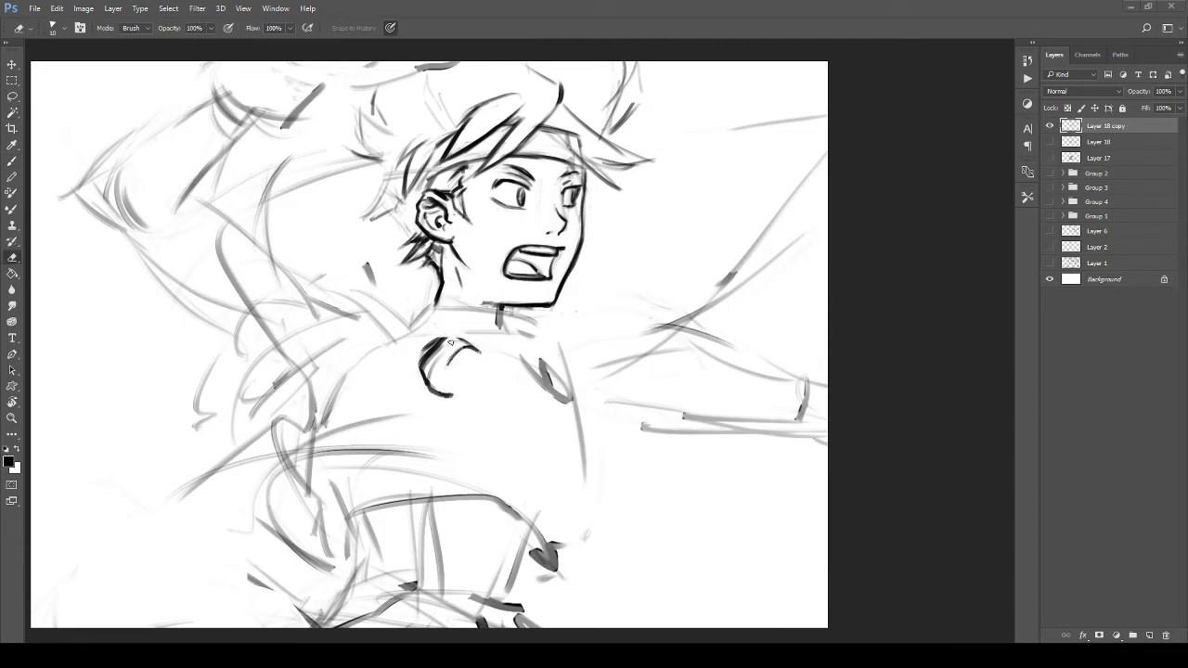
key("b")
mouse_move(446, 337)
left_mouse_down()
mouse_move(486, 360)
mouse_move(447, 393)
mouse_move(420, 387)
left_mouse_up()
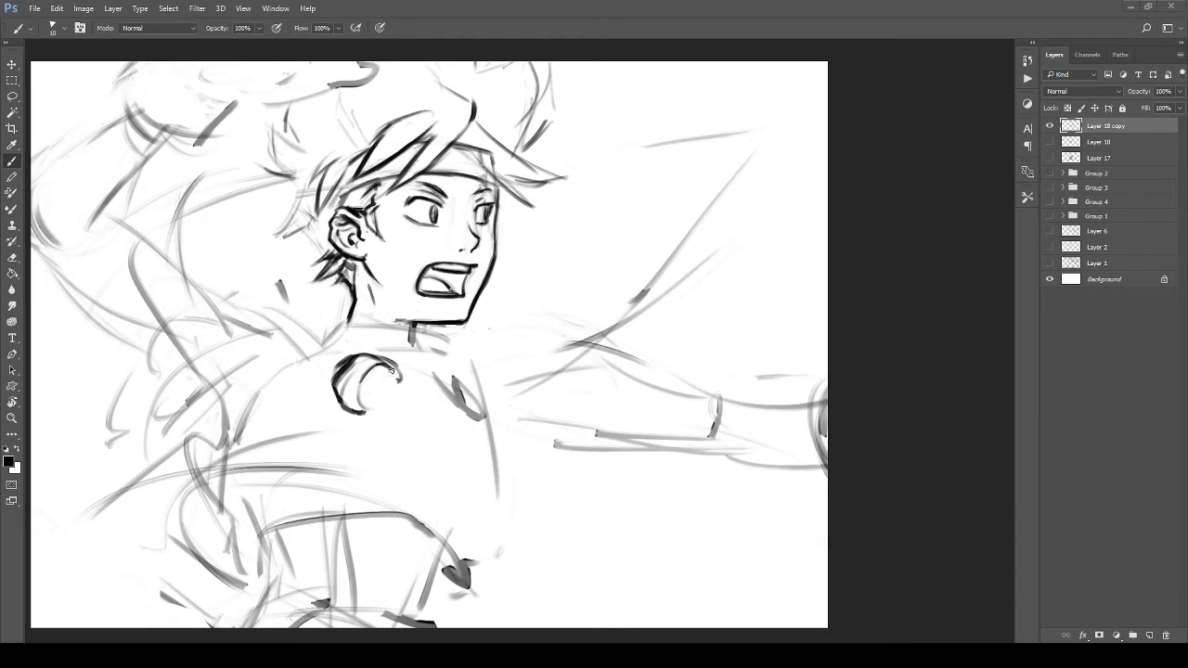
Step: Rough in two scarf tails flying out from the knot, one up past the chin and one down across the chest
mouse_move(499, 334)
left_mouse_down()
mouse_move(559, 291)
mouse_move(568, 268)
left_mouse_up()
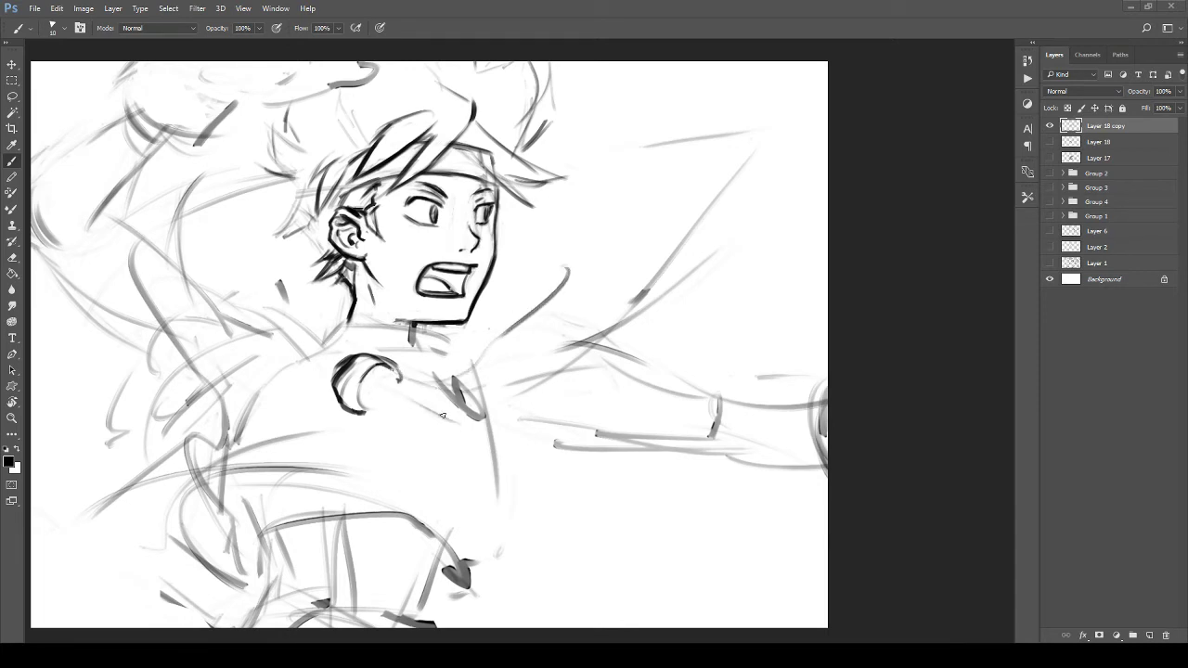
left_click_drag(538, 362, 560, 279)
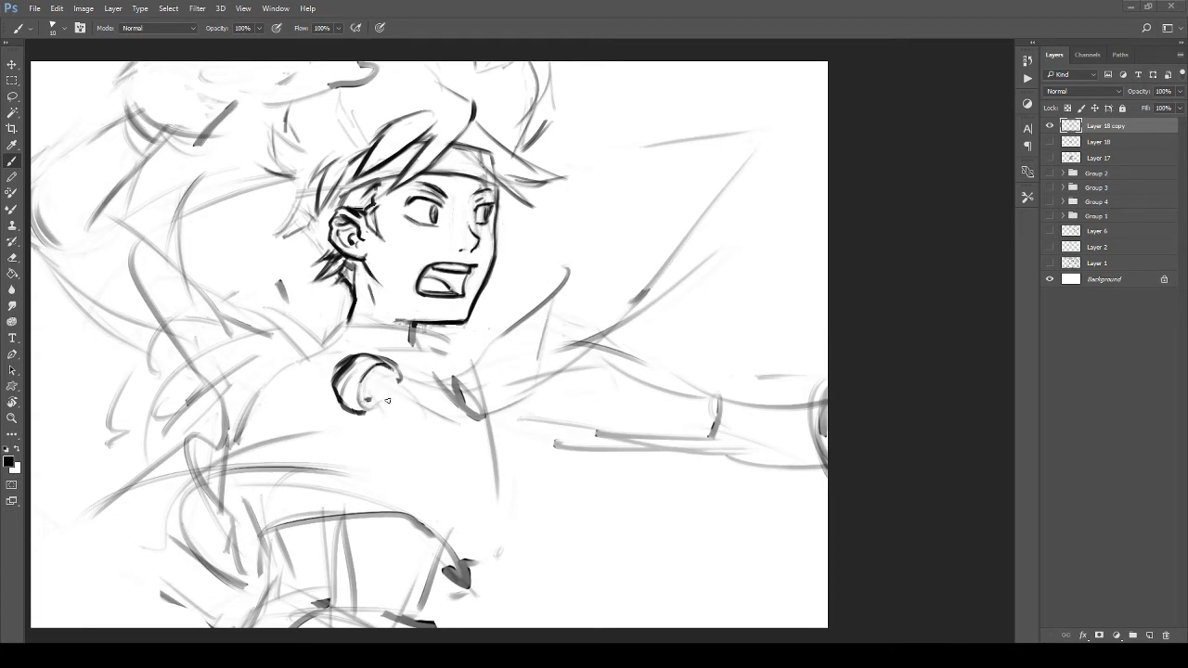
left_click_drag(362, 394, 474, 468)
mouse_move(403, 391)
left_mouse_down()
mouse_move(507, 454)
mouse_move(403, 420)
mouse_move(481, 458)
left_mouse_up()
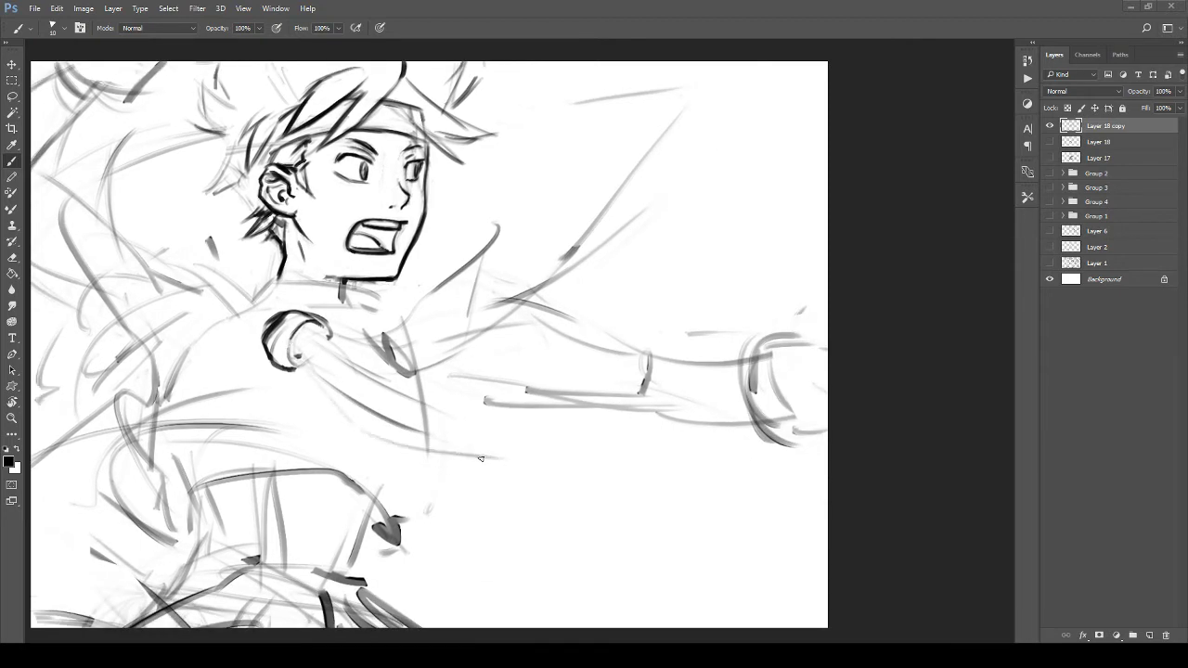
left_click_drag(396, 393, 571, 461)
Step: Ink both edges of the lower scarf tail from the knot to its pointed tip with a smaller brush in bold lines
mouse_move(435, 401)
left_mouse_down()
mouse_move(461, 427)
mouse_move(435, 418)
mouse_move(445, 414)
left_mouse_up()
key("b")
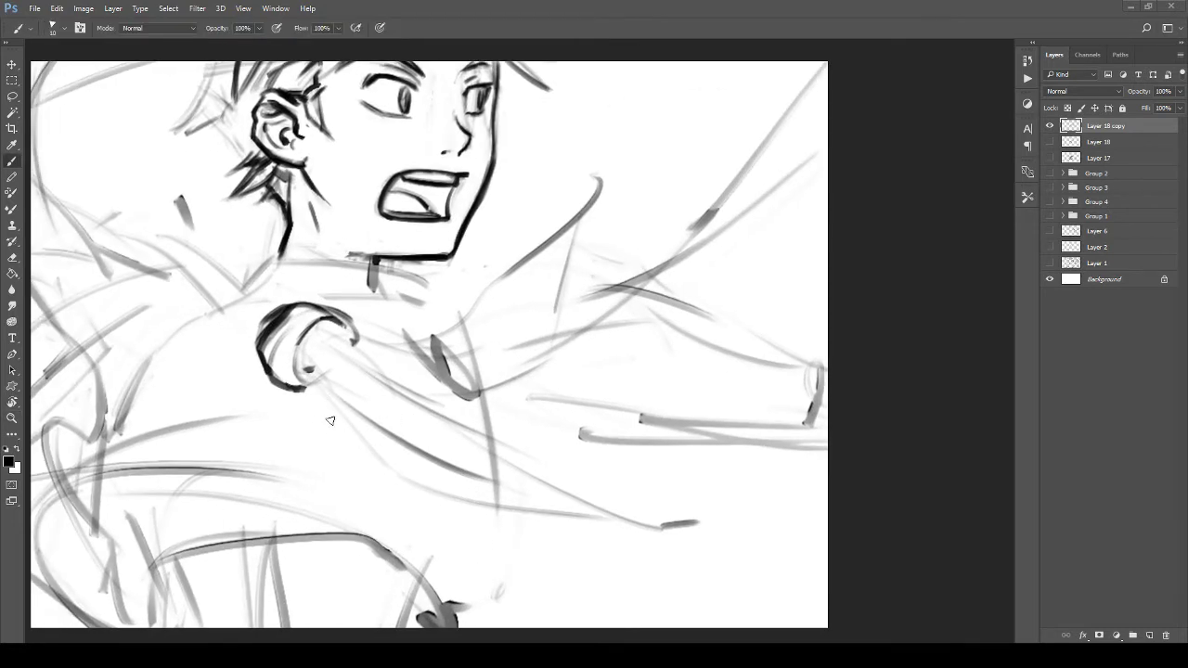
key("bracketleft")
mouse_move(305, 388)
left_mouse_down()
mouse_move(322, 383)
mouse_move(397, 474)
mouse_move(560, 512)
mouse_move(409, 455)
mouse_move(597, 520)
left_mouse_up()
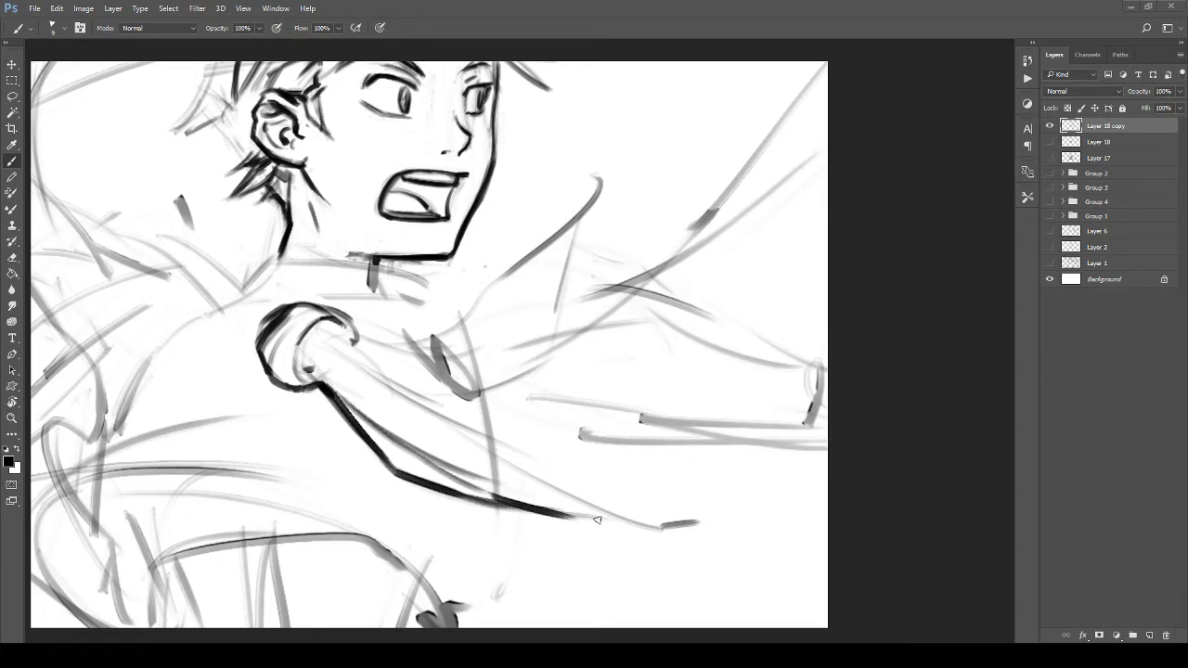
mouse_move(318, 370)
left_mouse_down()
mouse_move(309, 360)
mouse_move(358, 369)
mouse_move(406, 402)
left_mouse_up()
mouse_move(324, 344)
left_mouse_down()
mouse_move(443, 431)
mouse_move(352, 398)
left_mouse_up()
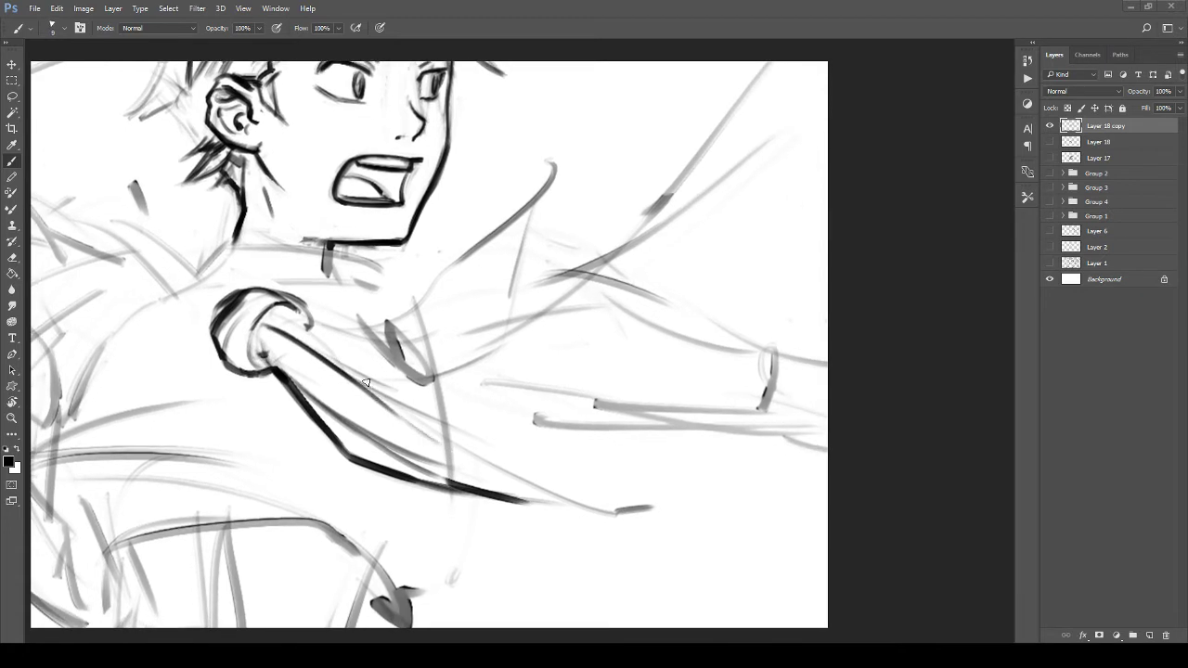
left_click_drag(329, 359, 599, 517)
left_click_drag(468, 488, 623, 514)
mouse_move(491, 470)
left_mouse_down()
mouse_move(591, 512)
mouse_move(661, 508)
left_mouse_up()
Step: Ink the top edge of the upper scarf tail from the knot to its raised tip, undoing and redrawing the outer stretch
left_click_drag(375, 373, 446, 464)
mouse_move(354, 407)
left_mouse_down()
mouse_move(411, 418)
mouse_move(491, 412)
mouse_move(611, 304)
left_mouse_up()
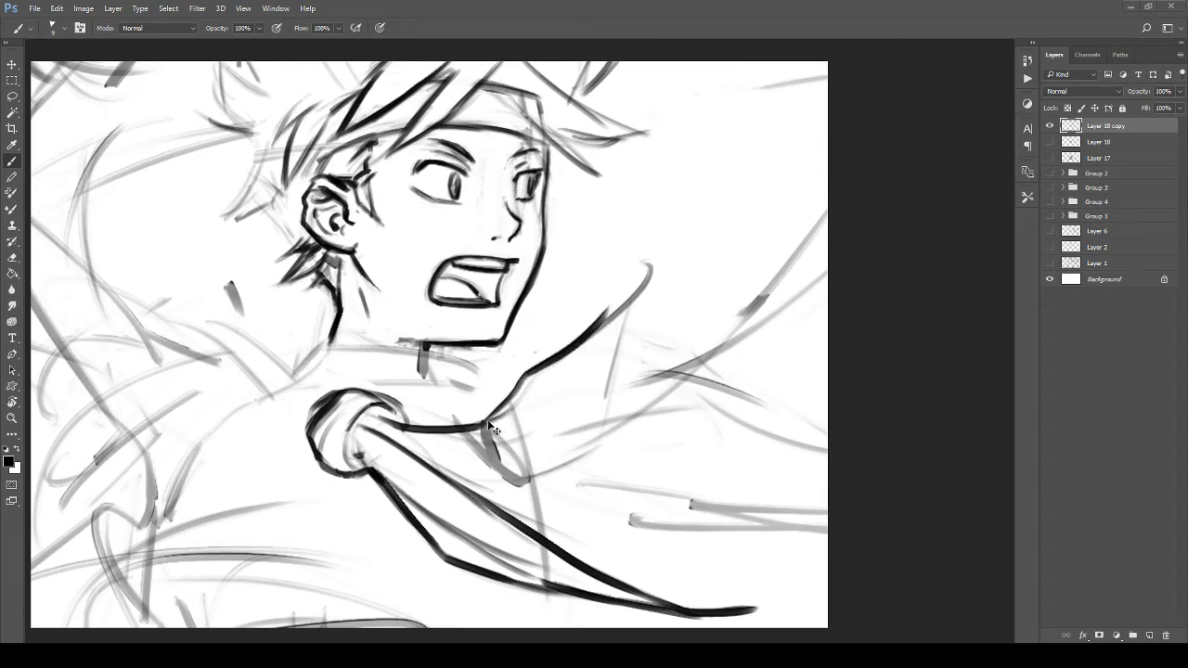
key("ctrl+z")
left_click_drag(471, 430, 633, 274)
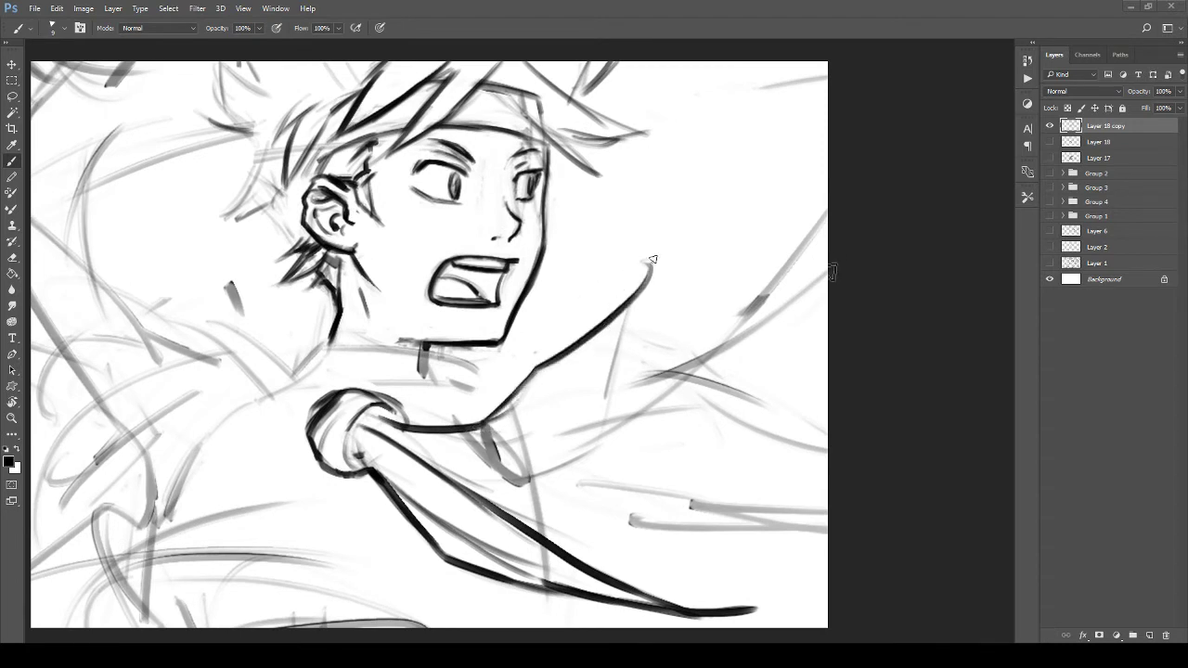
Step: Add fold lines near the knot and ink the lower edge of the upper scarf tail up to its tip
left_click_drag(451, 445, 434, 431)
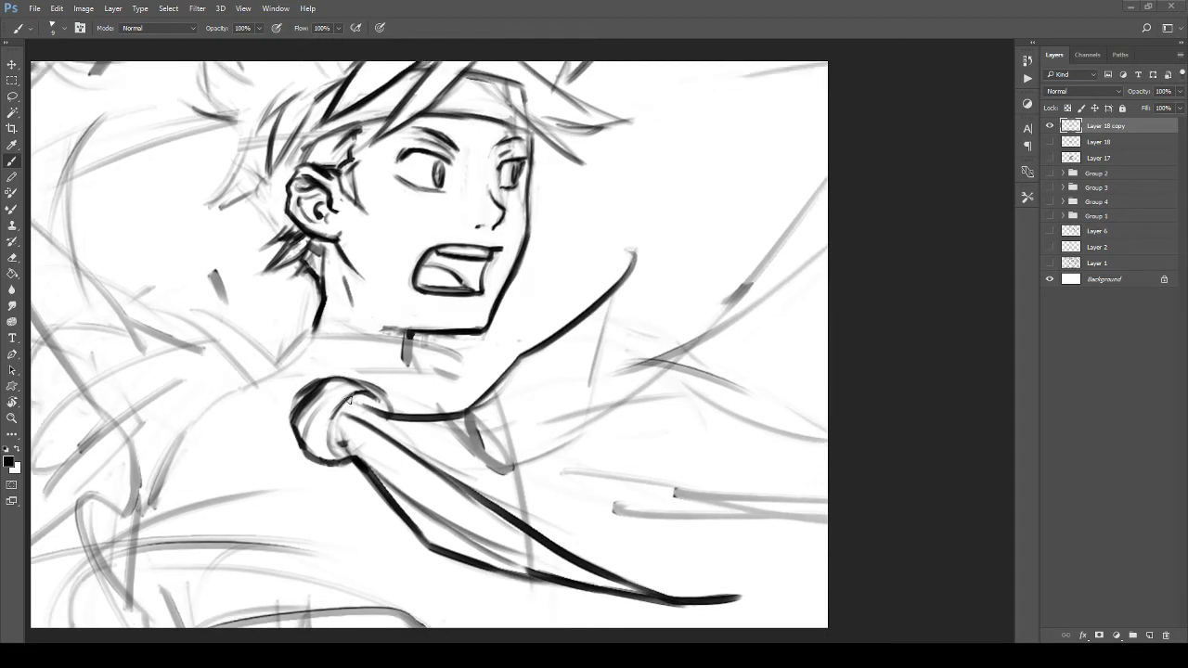
left_click_drag(350, 400, 340, 402)
left_click_drag(381, 437, 475, 451)
mouse_move(392, 451)
left_mouse_down()
mouse_move(515, 469)
mouse_move(461, 476)
mouse_move(498, 461)
left_mouse_up()
mouse_move(578, 382)
left_mouse_down()
mouse_move(445, 458)
mouse_move(513, 409)
left_mouse_up()
mouse_move(377, 509)
left_mouse_down()
mouse_move(453, 453)
mouse_move(496, 300)
mouse_move(462, 434)
left_mouse_up()
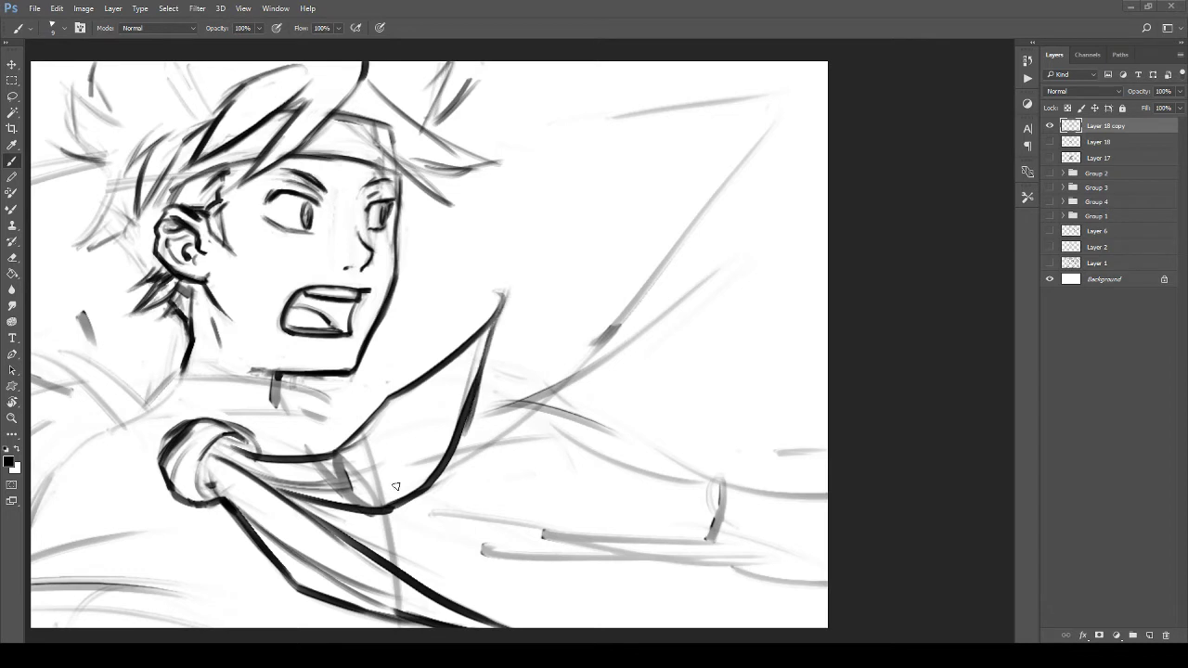
Step: Erase the leftover rough sketch lines inside and around the upper scarf tail
key("e")
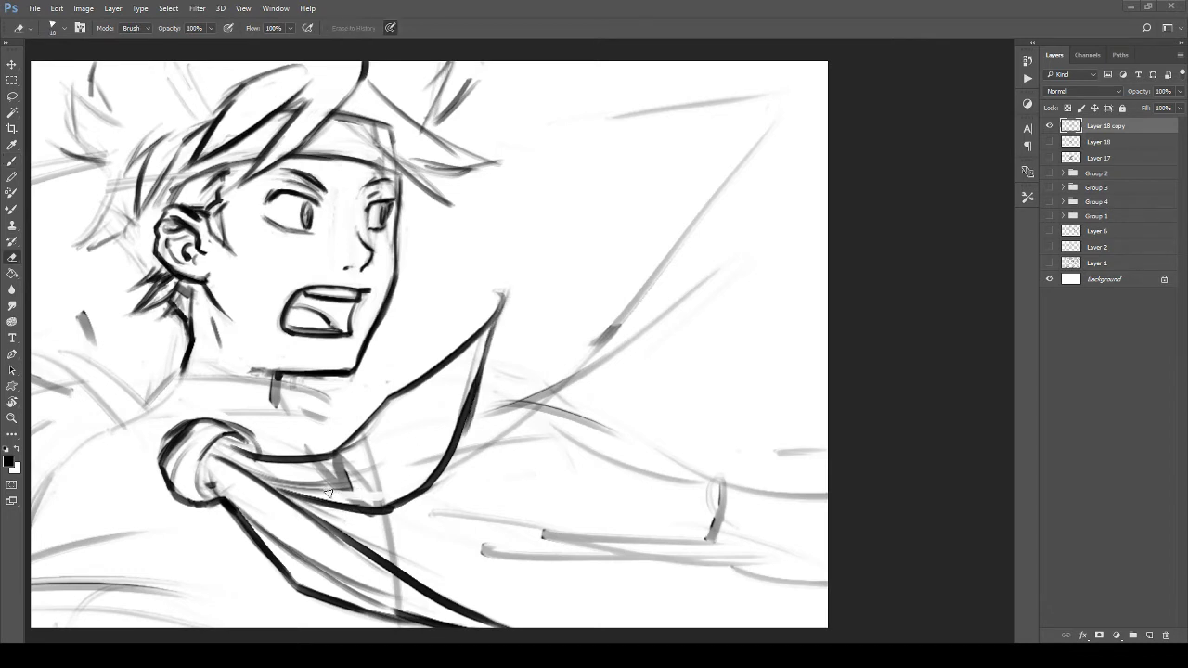
mouse_move(289, 487)
left_mouse_down()
mouse_move(395, 475)
mouse_move(375, 476)
mouse_move(377, 452)
mouse_move(362, 449)
mouse_move(322, 460)
mouse_move(391, 495)
left_mouse_up()
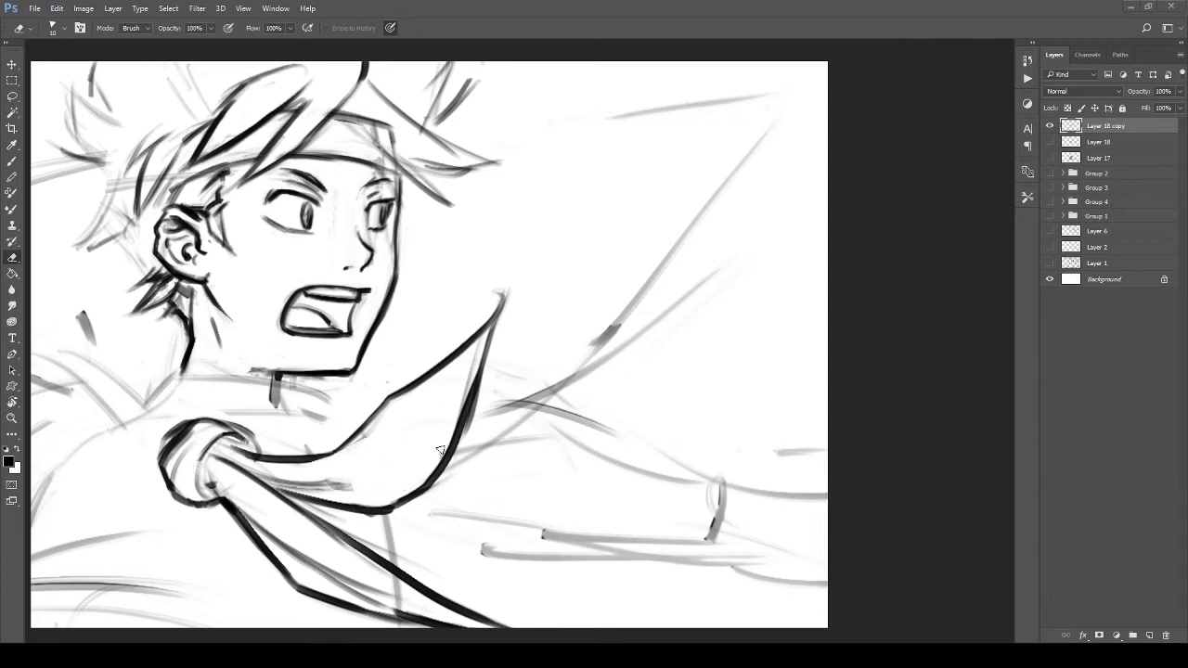
left_click_drag(462, 417, 415, 405)
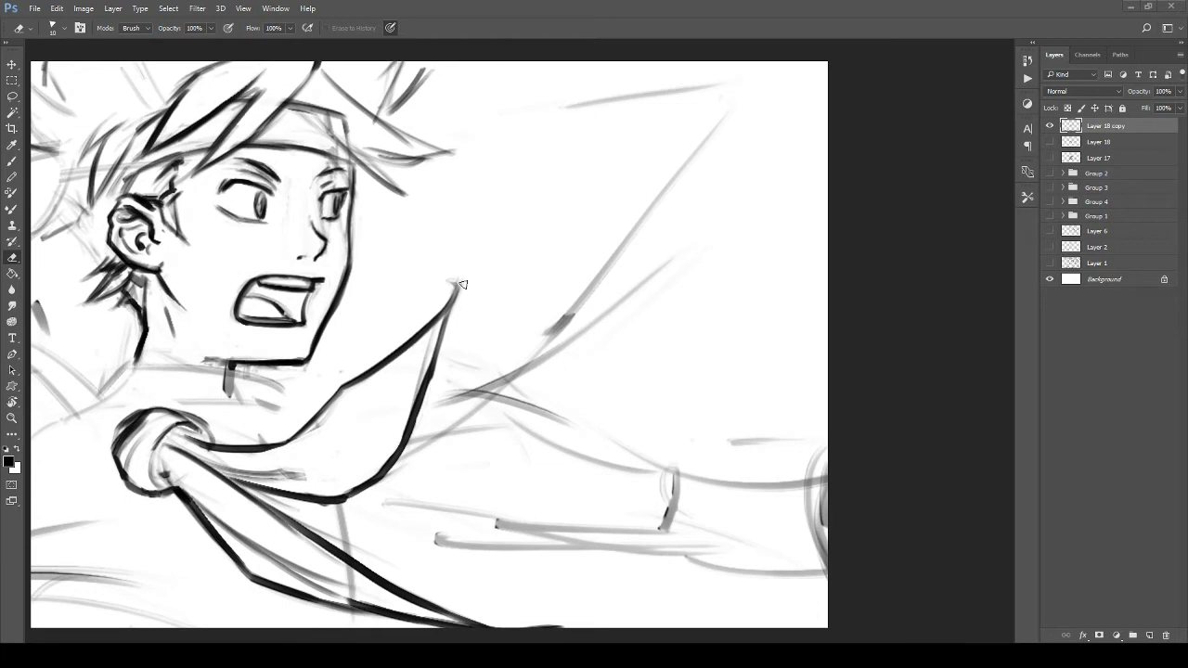
scroll(318, 427, "down", 3)
mouse_move(276, 423)
left_mouse_down()
mouse_move(358, 479)
mouse_move(305, 471)
mouse_move(362, 500)
left_mouse_up()
left_click_drag(524, 521, 394, 475)
mouse_move(311, 440)
left_mouse_down()
mouse_move(427, 491)
mouse_move(395, 493)
mouse_move(361, 481)
mouse_move(453, 492)
mouse_move(357, 433)
mouse_move(436, 486)
left_mouse_up()
mouse_move(233, 379)
left_mouse_down()
mouse_move(440, 470)
mouse_move(484, 459)
left_mouse_up()
left_click_drag(342, 386, 433, 445)
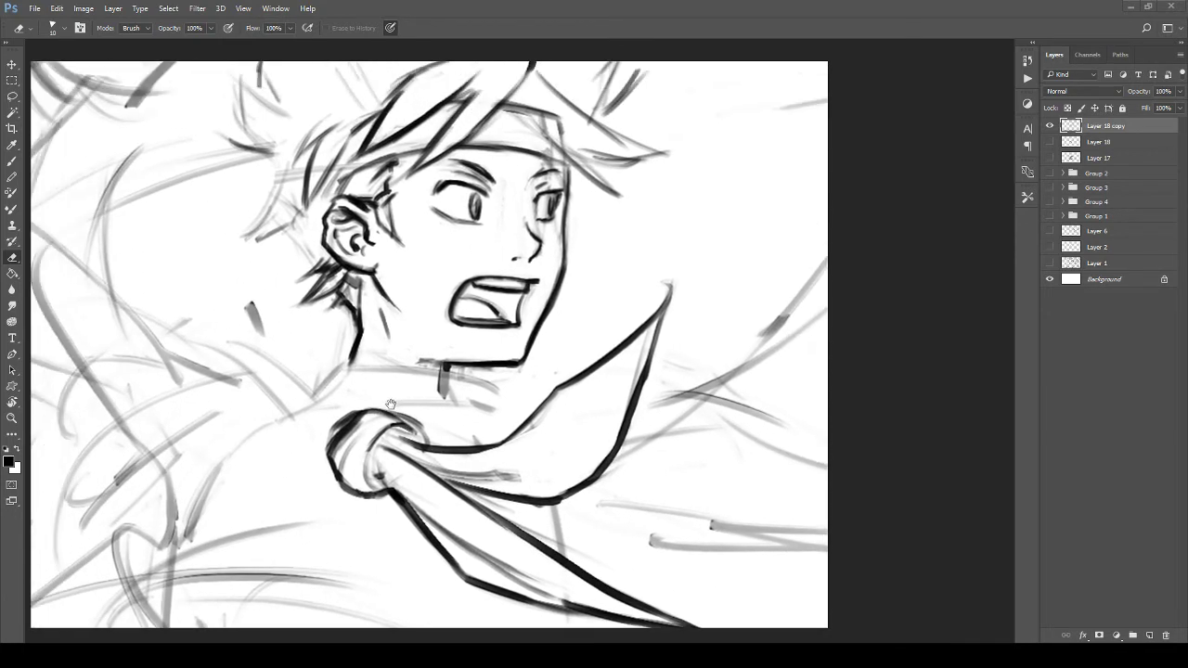
key("b")
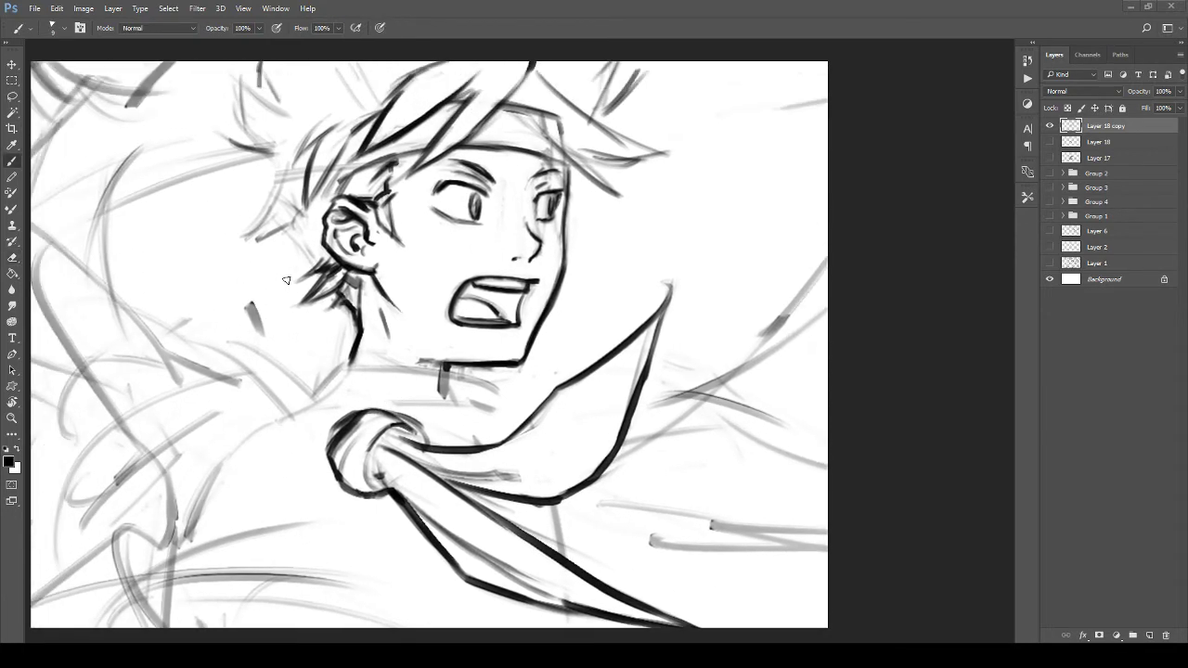
Step: Ink the scarf band from behind the neck down to the knot, and the neckline below the jaw
left_click_drag(292, 276, 271, 316)
mouse_move(345, 407)
left_mouse_down()
mouse_move(279, 301)
mouse_move(288, 270)
mouse_move(270, 312)
mouse_move(290, 346)
mouse_move(270, 319)
mouse_move(358, 411)
mouse_move(333, 391)
mouse_move(359, 415)
left_mouse_up()
left_click_drag(310, 381, 358, 418)
key("space")
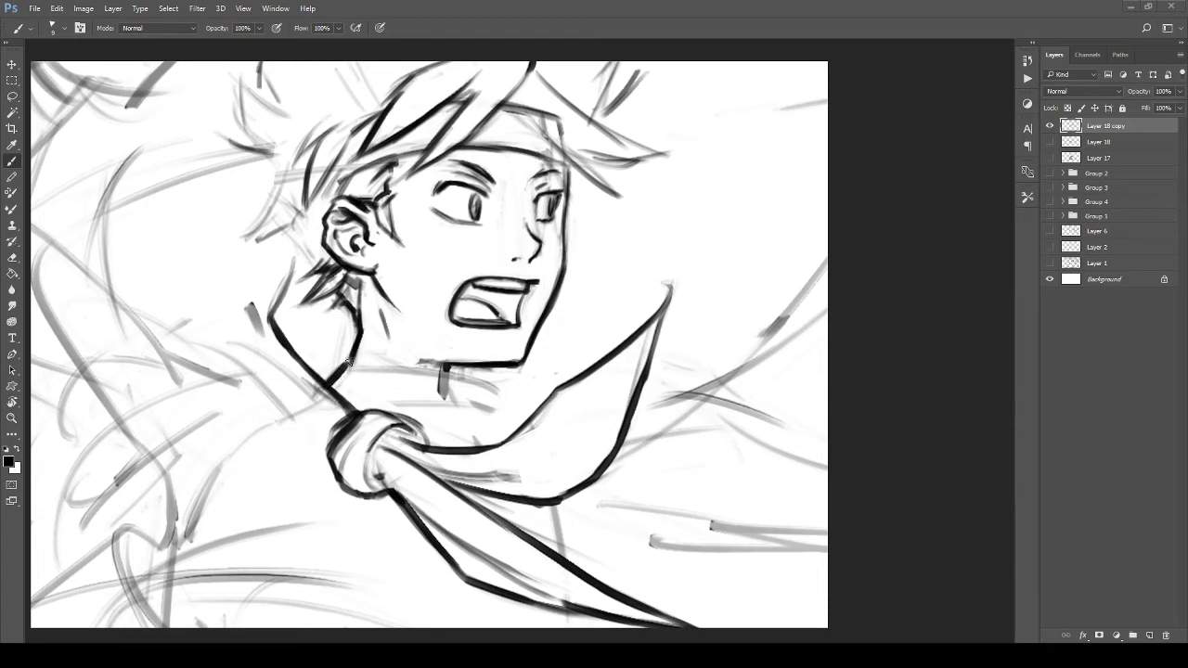
mouse_move(355, 362)
left_mouse_down()
mouse_move(444, 373)
mouse_move(441, 390)
mouse_move(401, 397)
left_mouse_up()
key("space")
left_click_drag(323, 360, 383, 345)
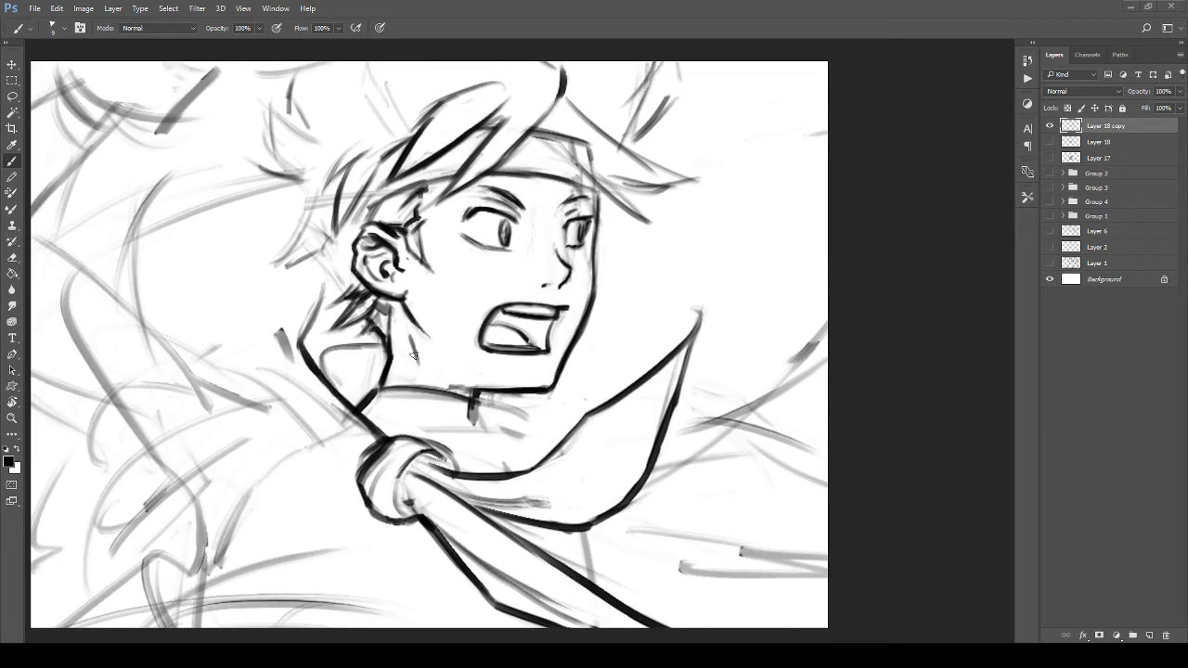
Step: Ink the upper edge of the scarf's raised tail, curving outward from the knot below the chin
mouse_move(336, 377)
left_mouse_down()
mouse_move(405, 361)
mouse_move(254, 347)
mouse_move(321, 351)
mouse_move(348, 314)
mouse_move(364, 230)
left_mouse_up()
key("space")
key("z")
key("space")
mouse_move(400, 307)
left_mouse_down()
mouse_move(321, 274)
mouse_move(376, 259)
mouse_move(362, 382)
left_mouse_up()
left_click_drag(376, 345, 363, 415)
mouse_move(399, 362)
left_mouse_down()
mouse_move(349, 372)
mouse_move(396, 349)
mouse_move(388, 332)
mouse_move(426, 392)
left_mouse_up()
key("b")
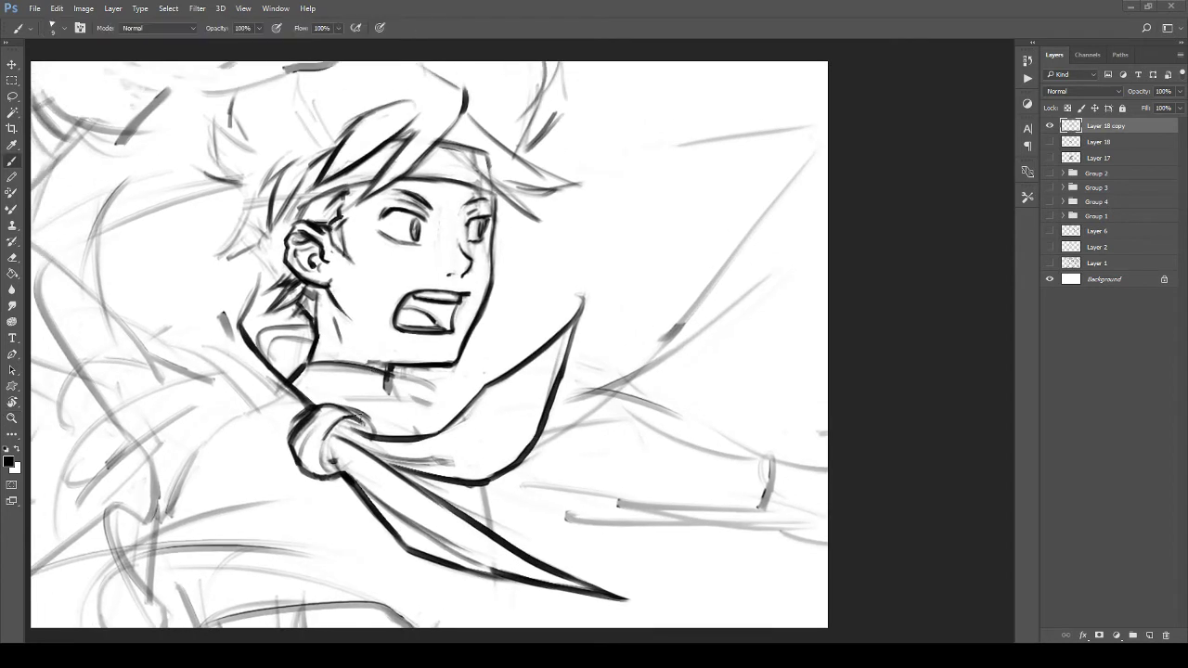
mouse_move(370, 421)
left_mouse_down()
mouse_move(374, 436)
mouse_move(479, 371)
left_mouse_up()
mouse_move(366, 414)
left_mouse_down()
mouse_move(425, 403)
mouse_move(480, 367)
left_mouse_up()
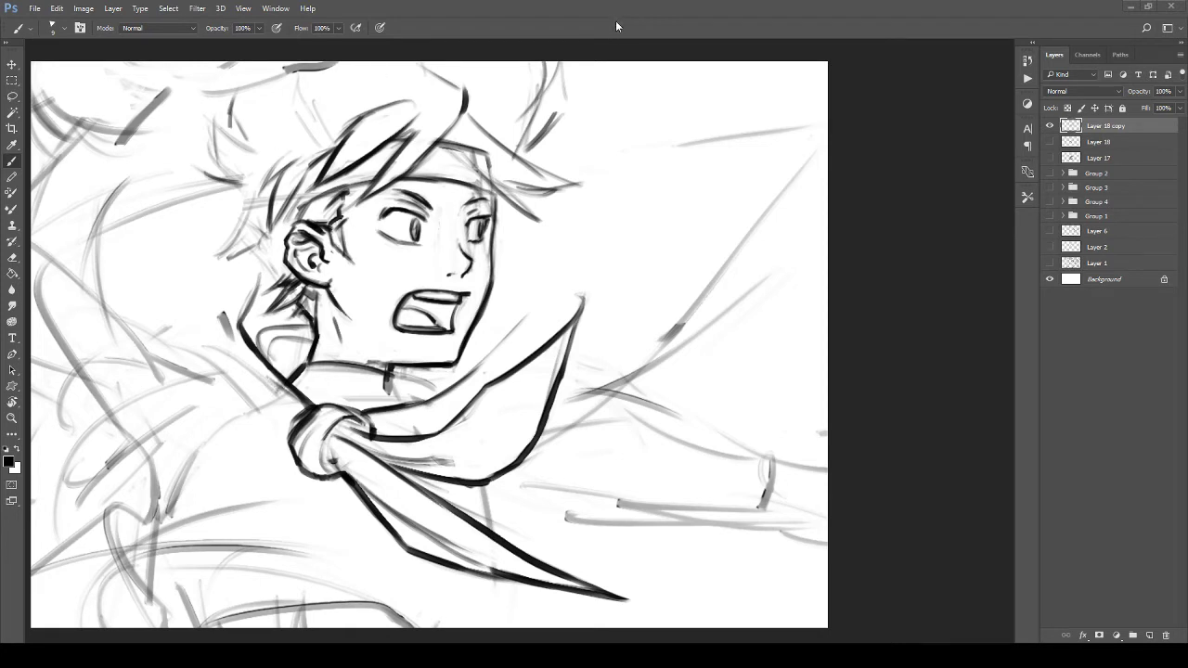
mouse_move(432, 343)
left_mouse_down()
mouse_move(391, 392)
mouse_move(418, 382)
left_mouse_up()
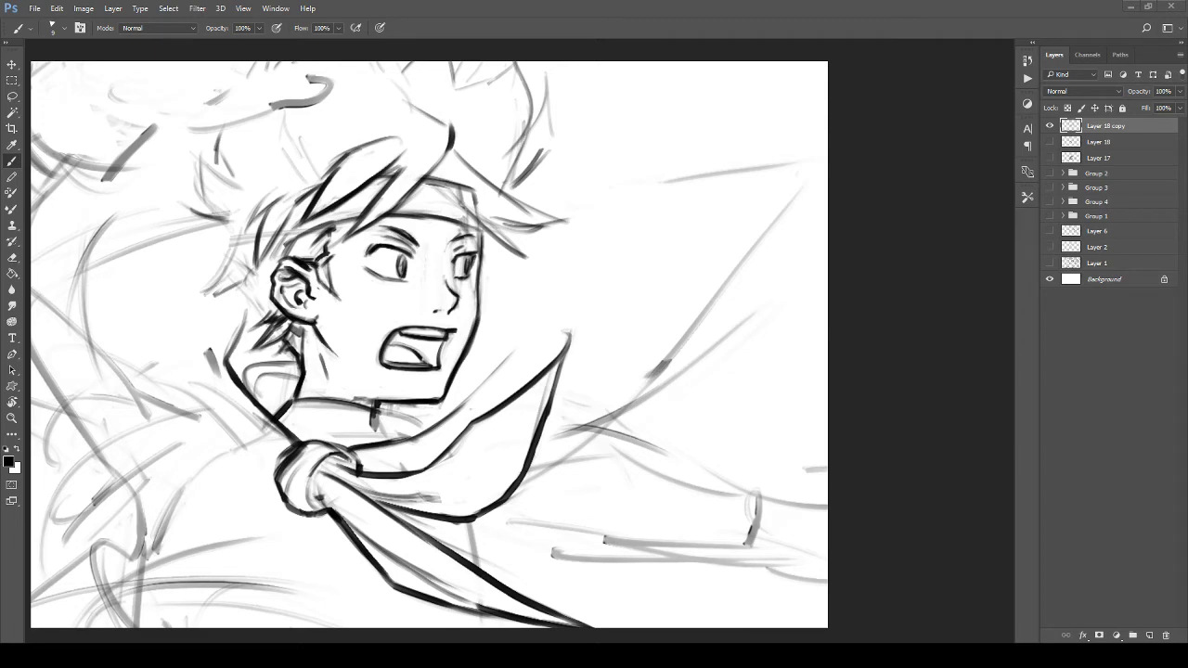
Step: Ink the inner elbow curve and the lower edge of the raised forearm up toward the wrist
mouse_move(491, 313)
left_mouse_down()
mouse_move(423, 351)
mouse_move(552, 530)
mouse_move(682, 471)
mouse_move(710, 496)
left_mouse_up()
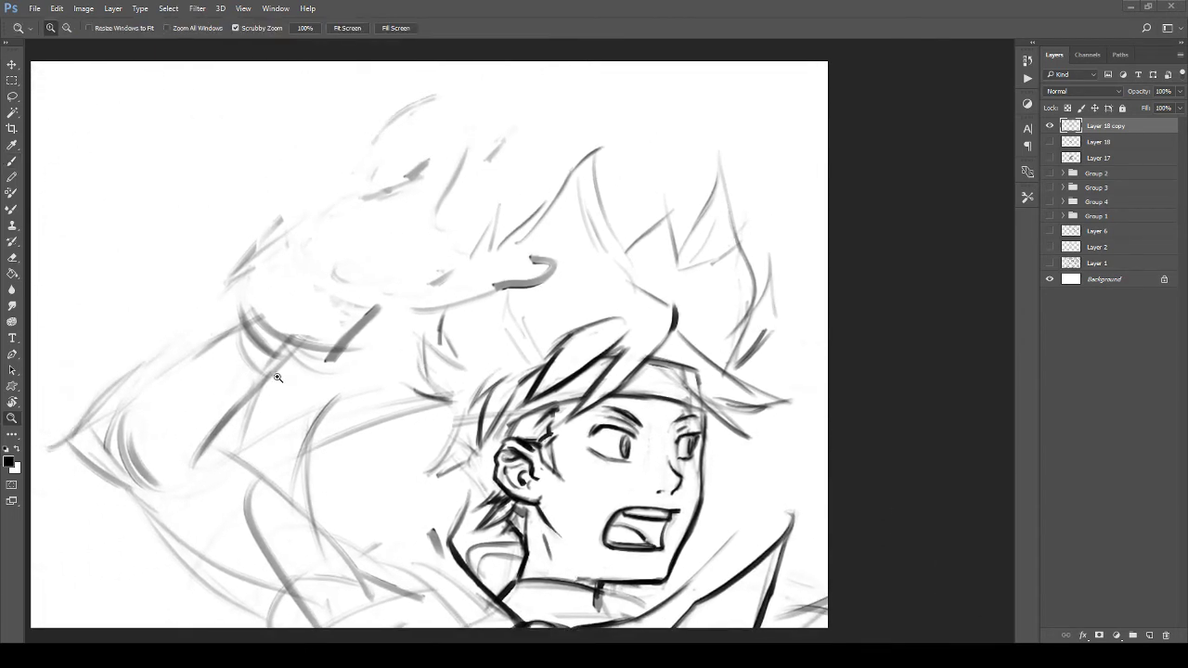
left_click_drag(272, 403, 359, 329)
key("b")
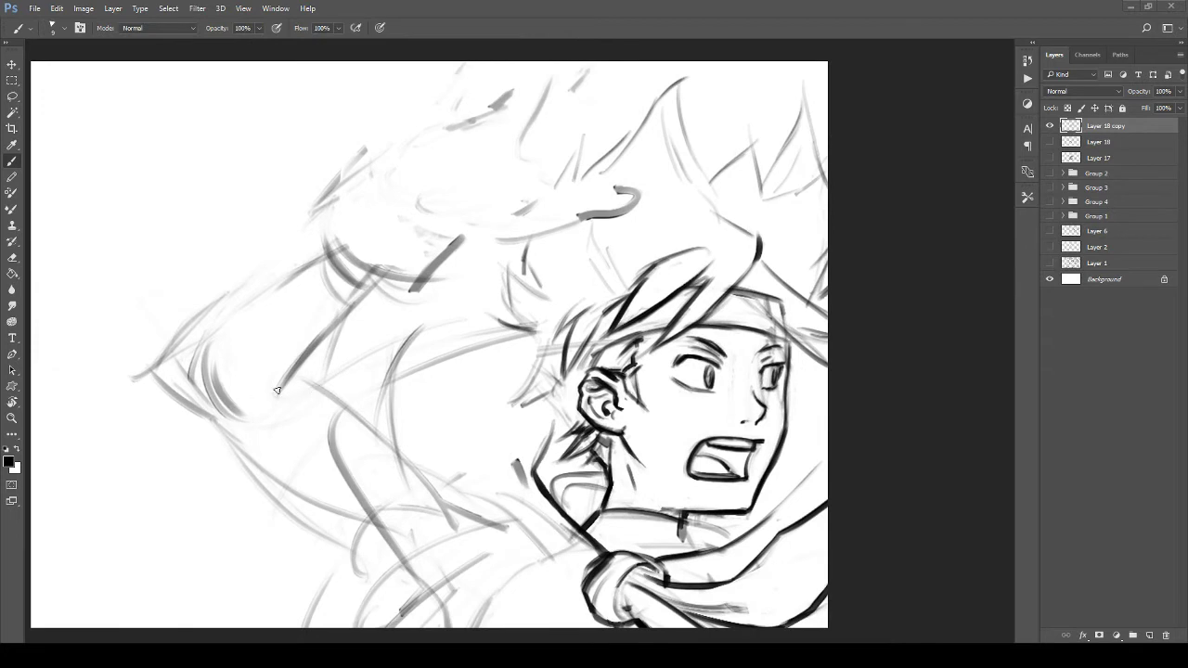
mouse_move(215, 375)
left_mouse_down()
mouse_move(243, 399)
mouse_move(279, 392)
mouse_move(366, 295)
left_mouse_up()
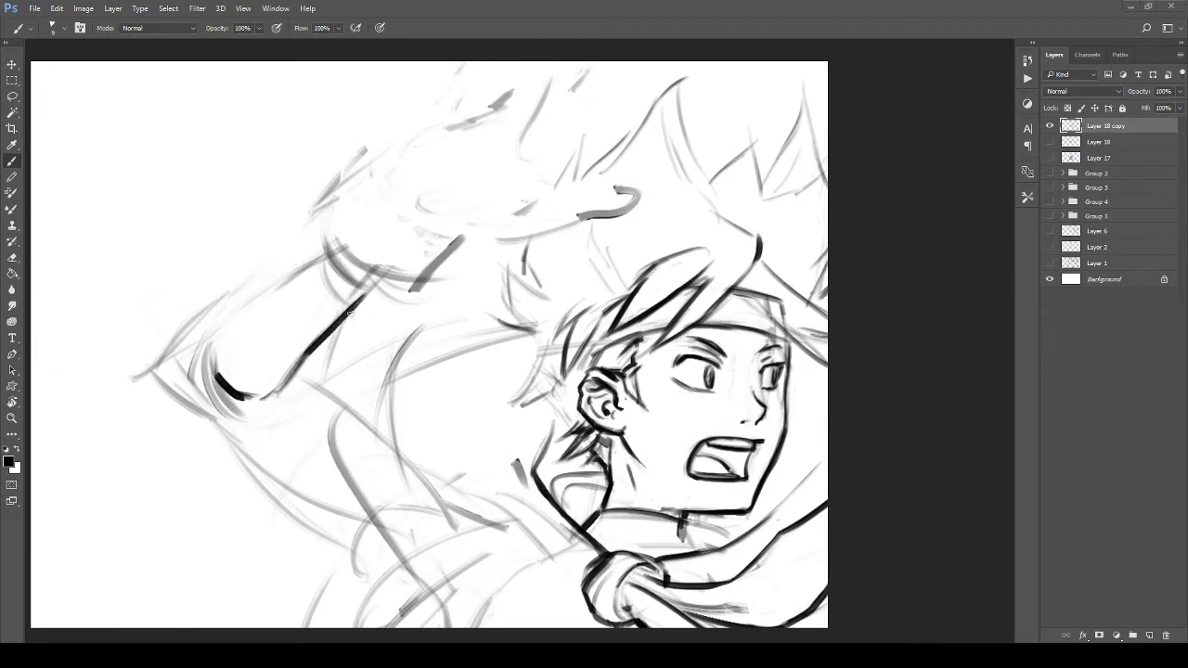
mouse_move(313, 412)
left_mouse_down()
mouse_move(260, 345)
mouse_move(260, 316)
mouse_move(293, 303)
left_mouse_up()
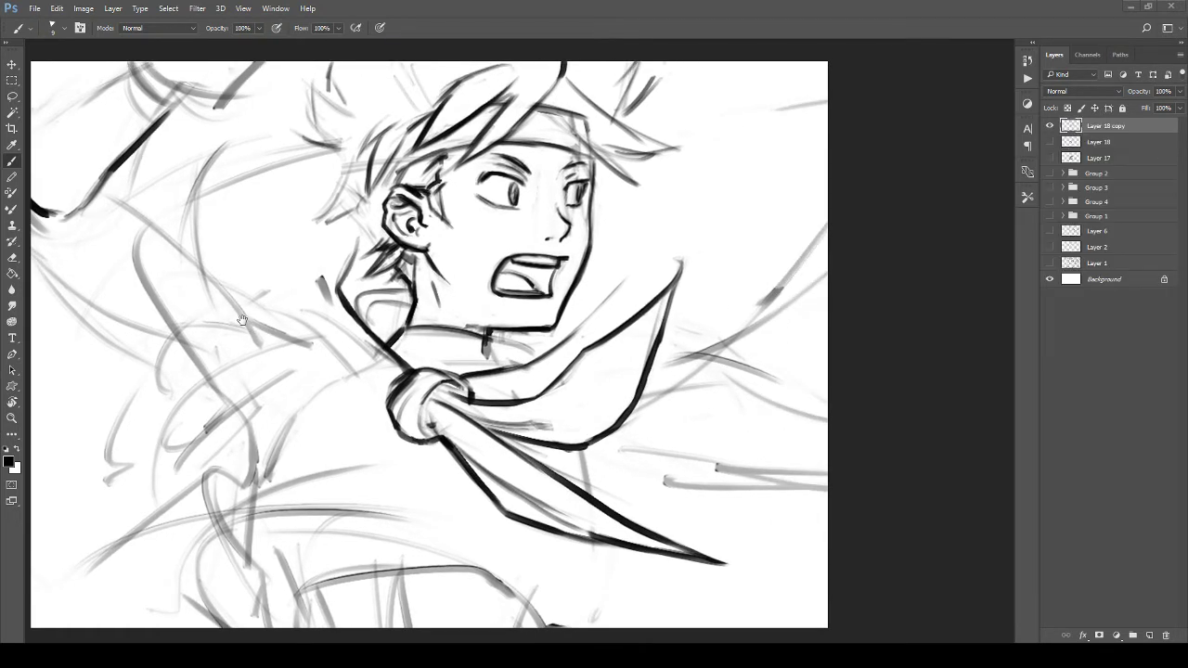
Step: Ink the outer edge of the scarf band behind the neck, running down toward the knot
mouse_move(279, 320)
left_mouse_down()
mouse_move(228, 311)
mouse_move(303, 327)
left_mouse_up()
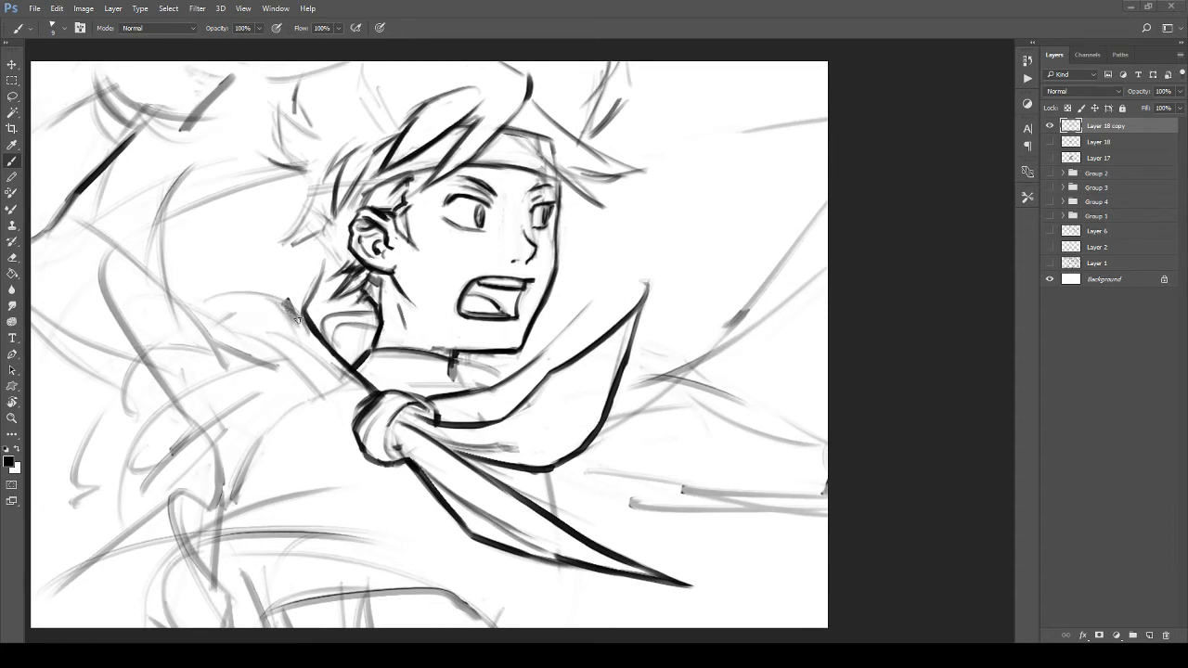
mouse_move(280, 275)
left_mouse_down()
mouse_move(308, 339)
mouse_move(284, 278)
left_mouse_up()
key("e")
key("b")
left_click_drag(291, 327, 371, 396)
scroll(324, 348, "down", 2)
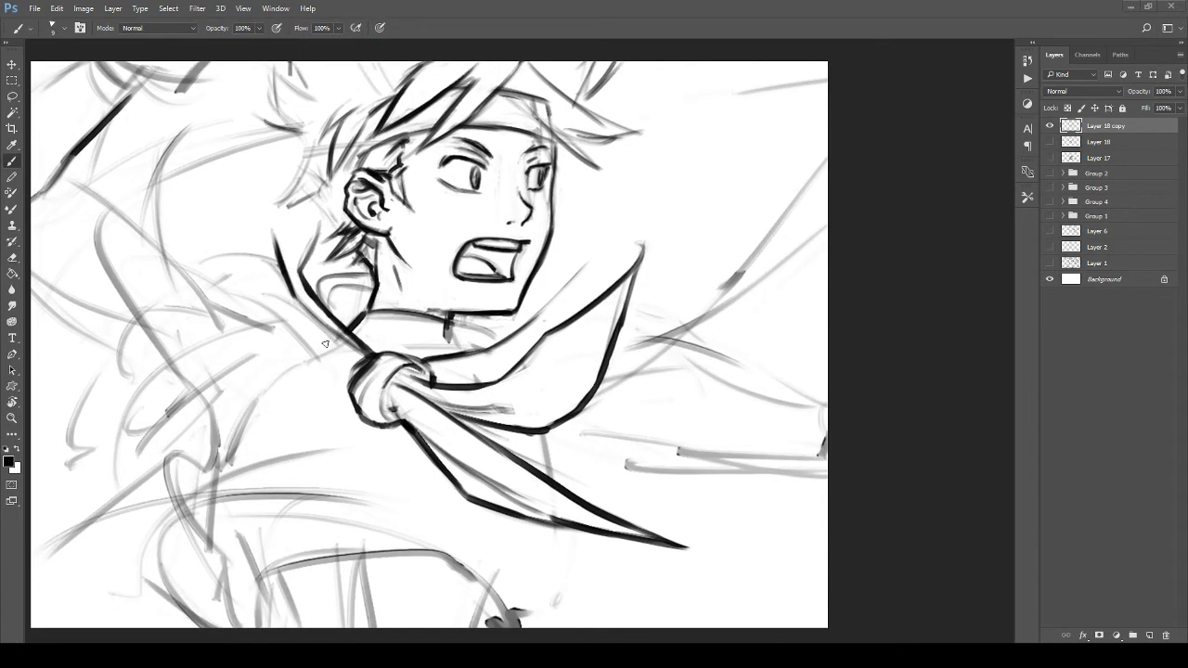
Step: Ink the pointed collar flap hanging beside the scarf knot on the shoulder side
scroll(295, 340, "down", 2)
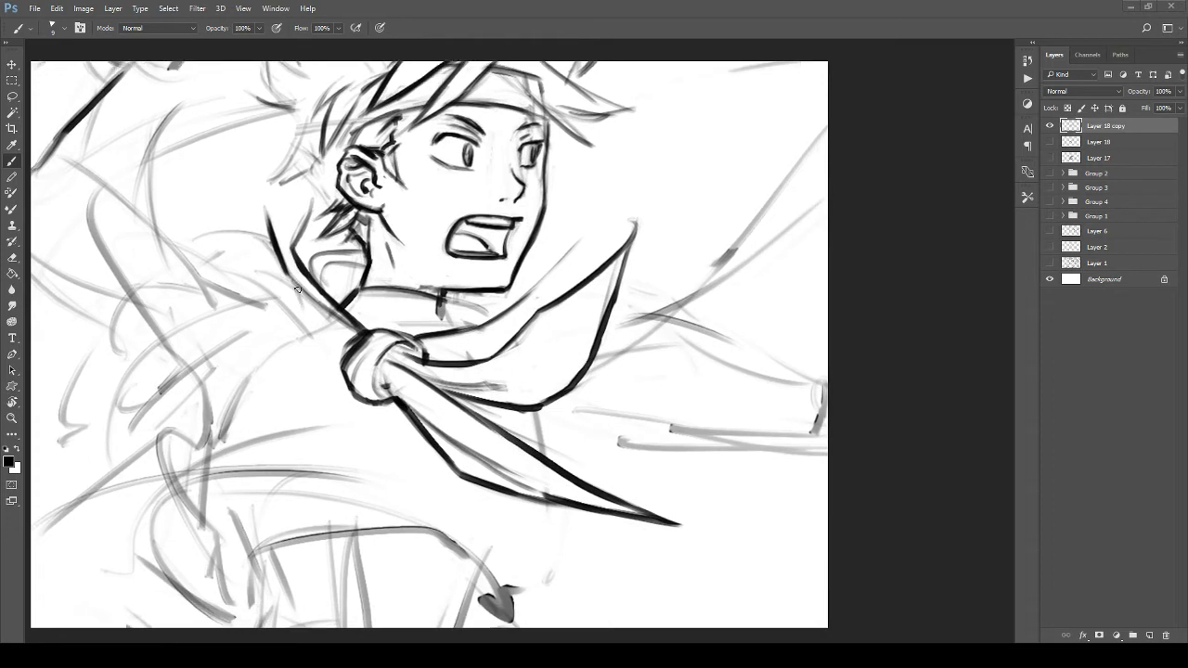
mouse_move(297, 284)
left_mouse_down()
mouse_move(301, 356)
mouse_move(321, 371)
mouse_move(351, 348)
mouse_move(316, 347)
mouse_move(356, 338)
left_mouse_up()
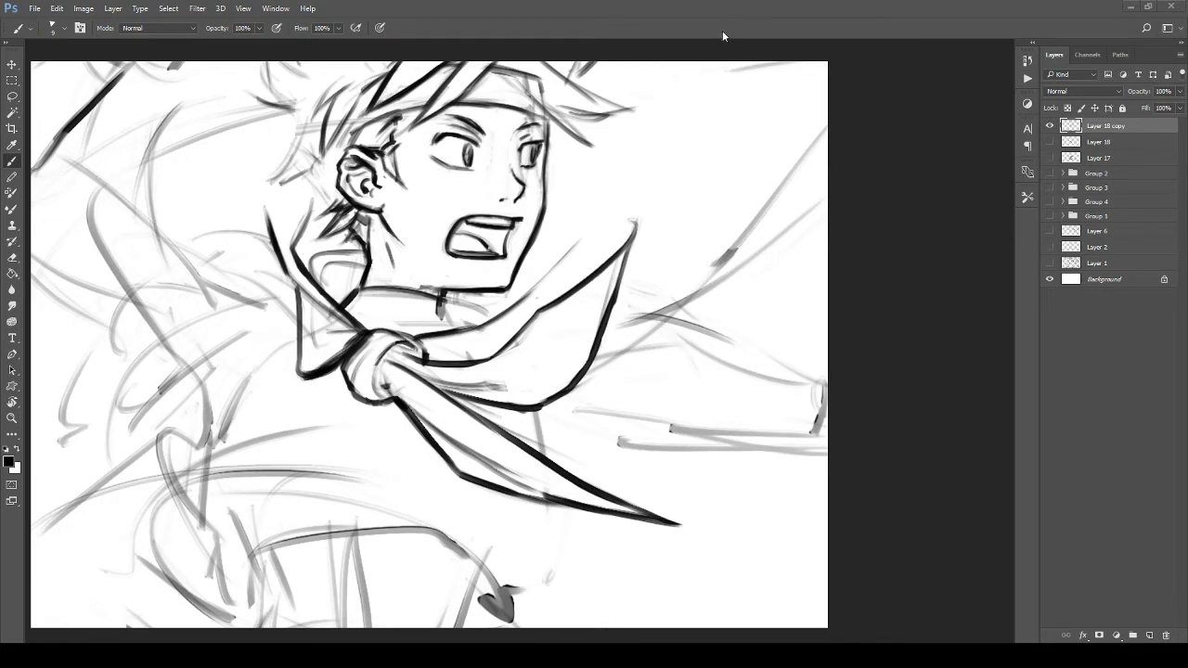
left_click_drag(339, 340, 379, 427)
mouse_move(313, 361)
left_mouse_down()
mouse_move(366, 389)
mouse_move(323, 374)
mouse_move(328, 351)
left_mouse_up()
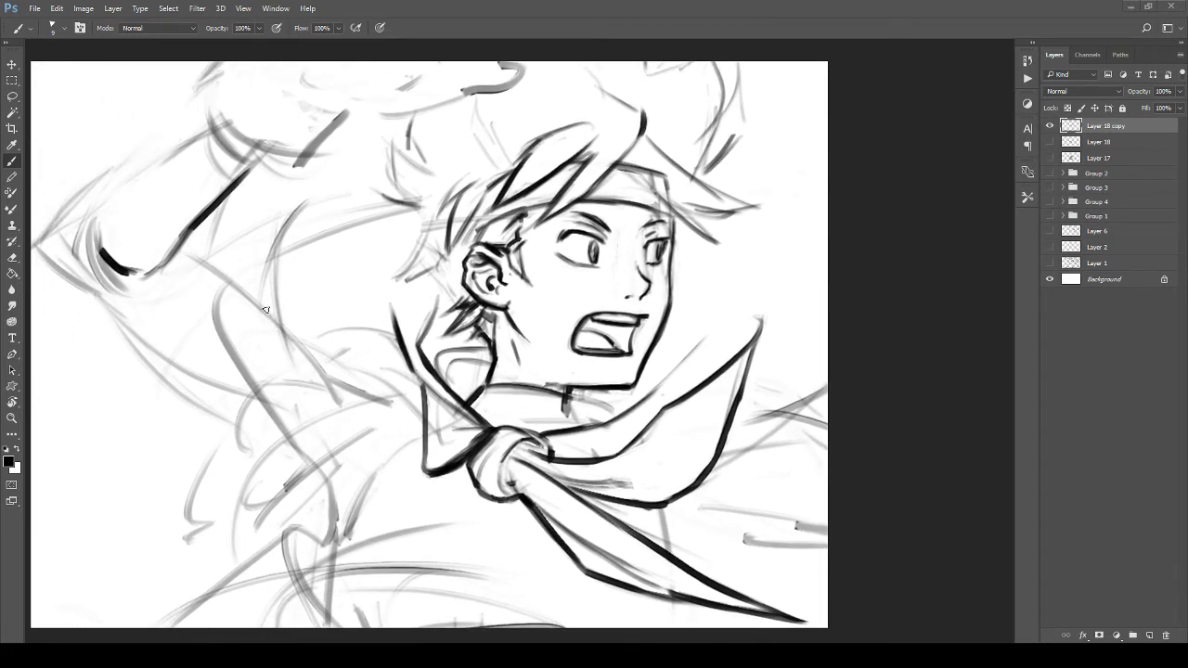
mouse_move(268, 312)
left_mouse_down()
mouse_move(240, 380)
mouse_move(283, 347)
mouse_move(230, 423)
left_mouse_up()
key("ctrl+alt+z")
key("ctrl+alt+z")
Step: Ink the raised arm's sleeve cuff as a double curved band, and the shoulder line from cuff to collar
key("z")
mouse_move(290, 238)
left_mouse_down()
mouse_move(202, 321)
mouse_move(270, 393)
mouse_move(272, 441)
left_mouse_up()
key("b")
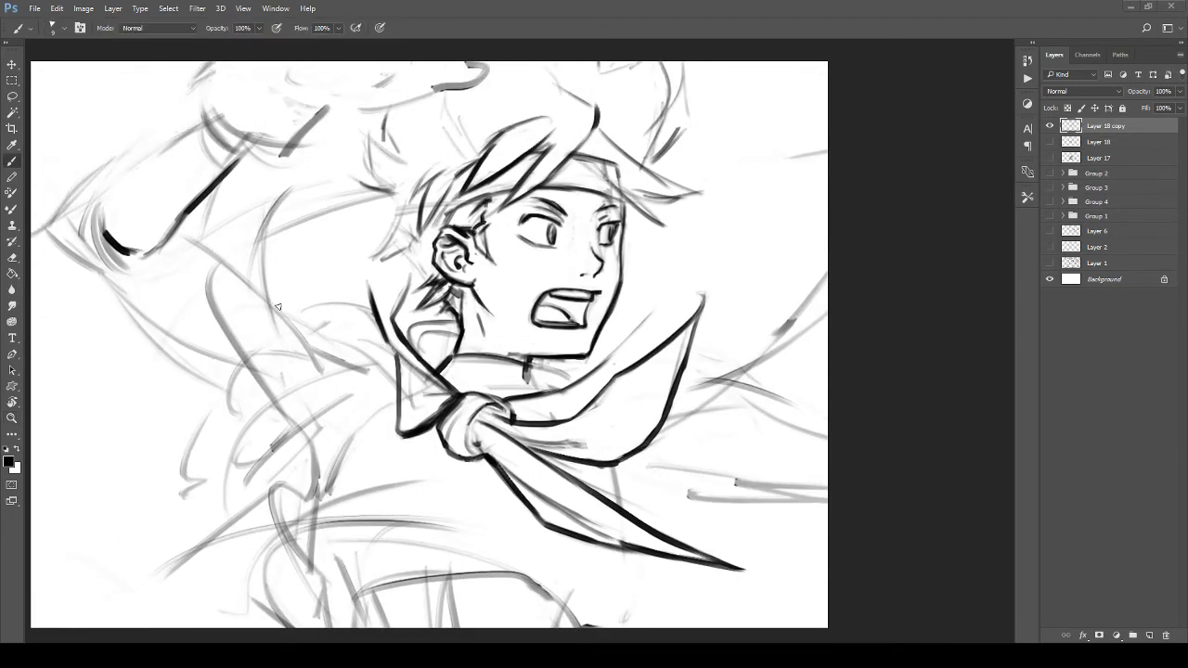
mouse_move(272, 289)
left_mouse_down()
mouse_move(293, 329)
mouse_move(287, 381)
left_mouse_up()
mouse_move(291, 323)
left_mouse_down()
mouse_move(259, 411)
mouse_move(283, 375)
left_mouse_up()
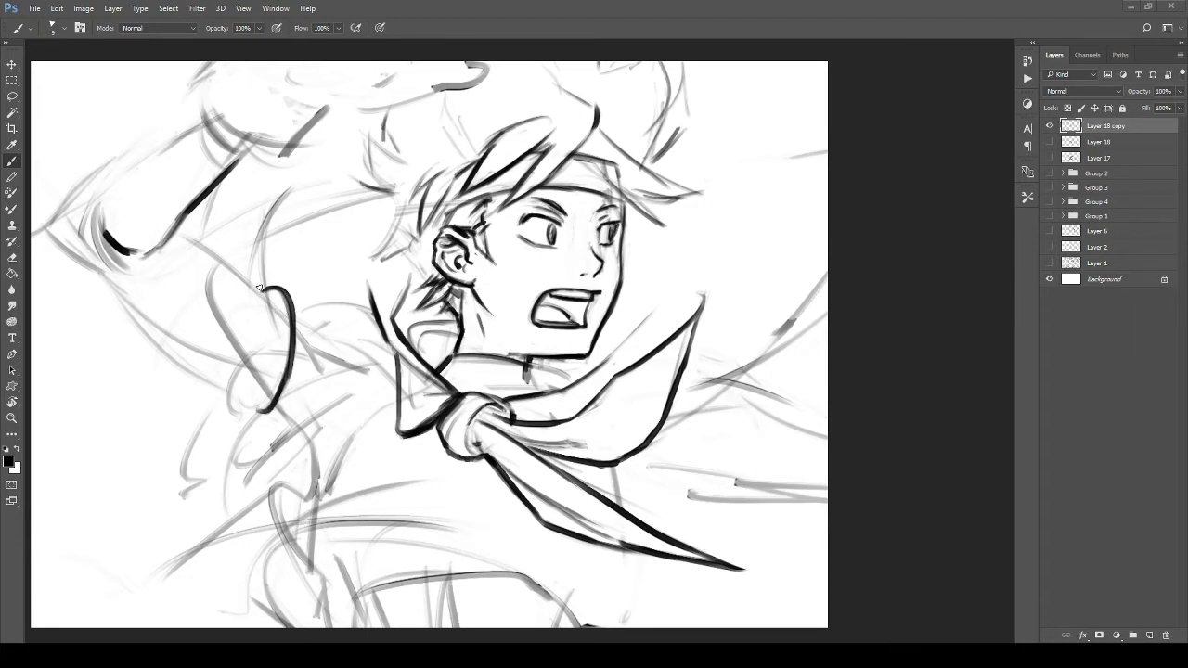
mouse_move(276, 282)
left_mouse_down()
mouse_move(303, 298)
mouse_move(293, 363)
left_mouse_up()
mouse_move(301, 294)
left_mouse_down()
mouse_move(305, 352)
mouse_move(256, 409)
mouse_move(263, 418)
mouse_move(305, 391)
mouse_move(308, 371)
mouse_move(305, 421)
left_mouse_up()
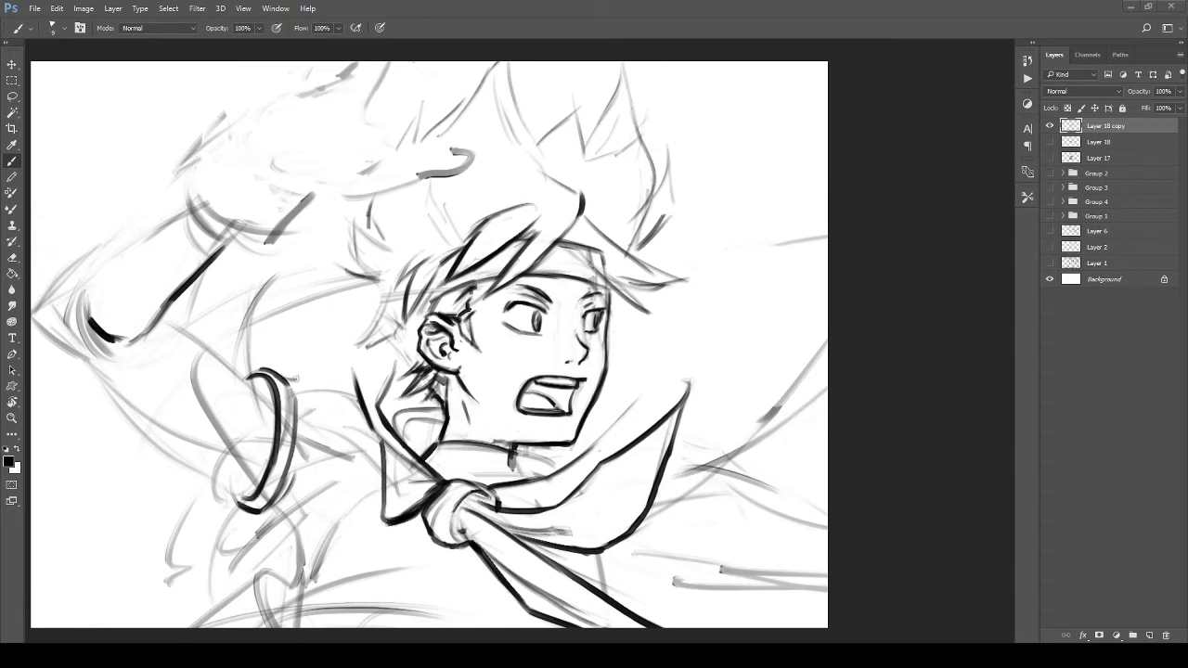
mouse_move(282, 379)
left_mouse_down()
mouse_move(321, 363)
mouse_move(349, 380)
left_mouse_up()
mouse_move(351, 451)
left_mouse_down()
mouse_move(334, 413)
mouse_move(314, 452)
left_mouse_up()
Step: Erase the rough sketch lines inside the sleeve and shoulder with an enlarged eraser
key("e")
left_click_drag(285, 351, 249, 458)
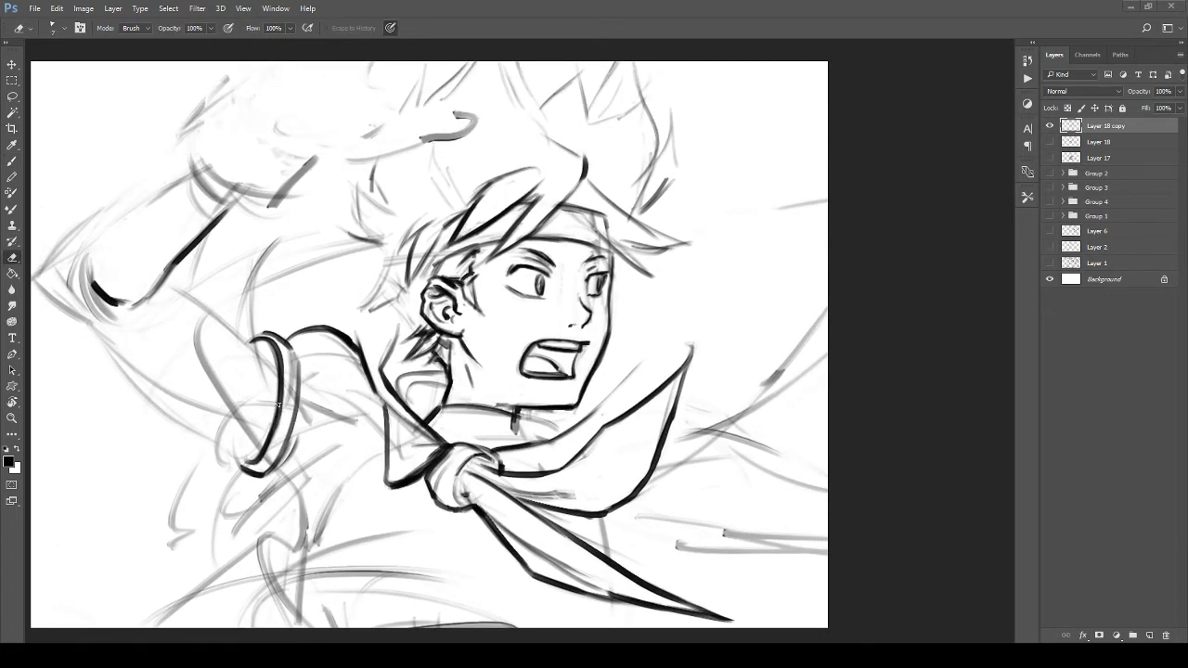
key("bracketright")
key("bracketright")
key("bracketright")
mouse_move(289, 356)
left_mouse_down()
mouse_move(281, 437)
mouse_move(301, 440)
left_mouse_up()
key("bracketright")
mouse_move(306, 429)
left_mouse_down()
mouse_move(311, 403)
mouse_move(331, 414)
mouse_move(315, 358)
left_mouse_up()
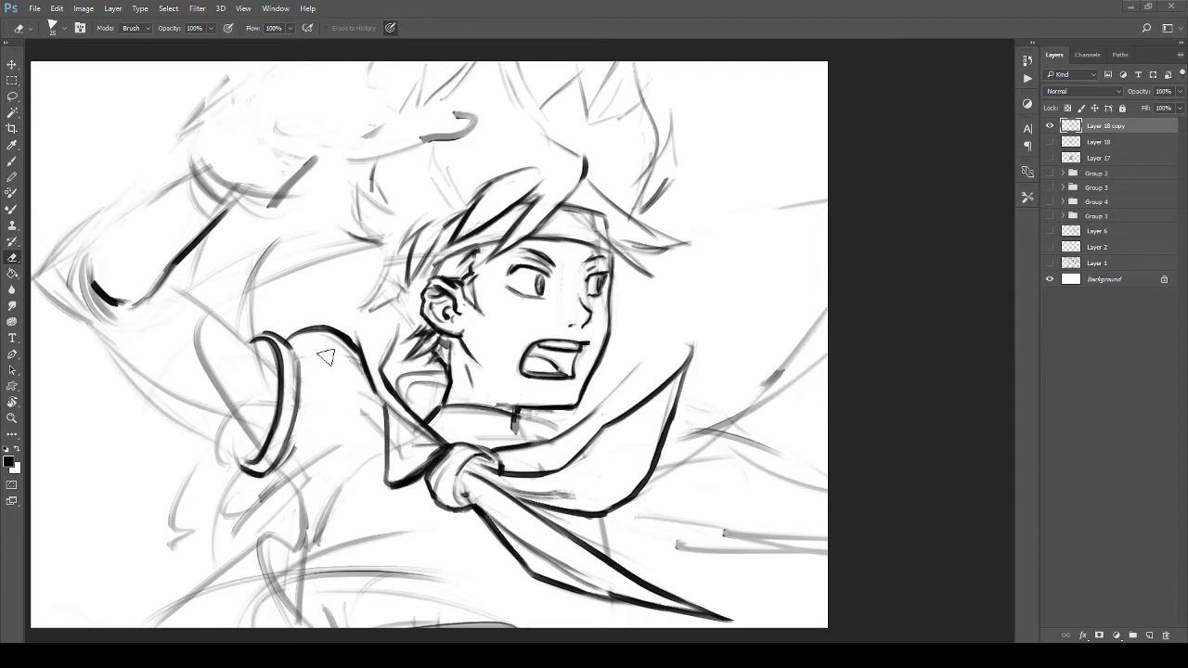
Step: Erase the rough construction lines across the chest, below the sleeve and on the upper arm with a larger eraser
key("bracketright")
key("bracketright")
mouse_move(362, 413)
left_mouse_down()
mouse_move(373, 427)
mouse_move(185, 520)
mouse_move(180, 498)
left_mouse_up()
key("bracketright")
key("bracketright")
left_click_drag(227, 434, 248, 457)
mouse_move(215, 357)
left_mouse_down()
mouse_move(223, 378)
mouse_move(236, 377)
mouse_move(219, 389)
left_mouse_up()
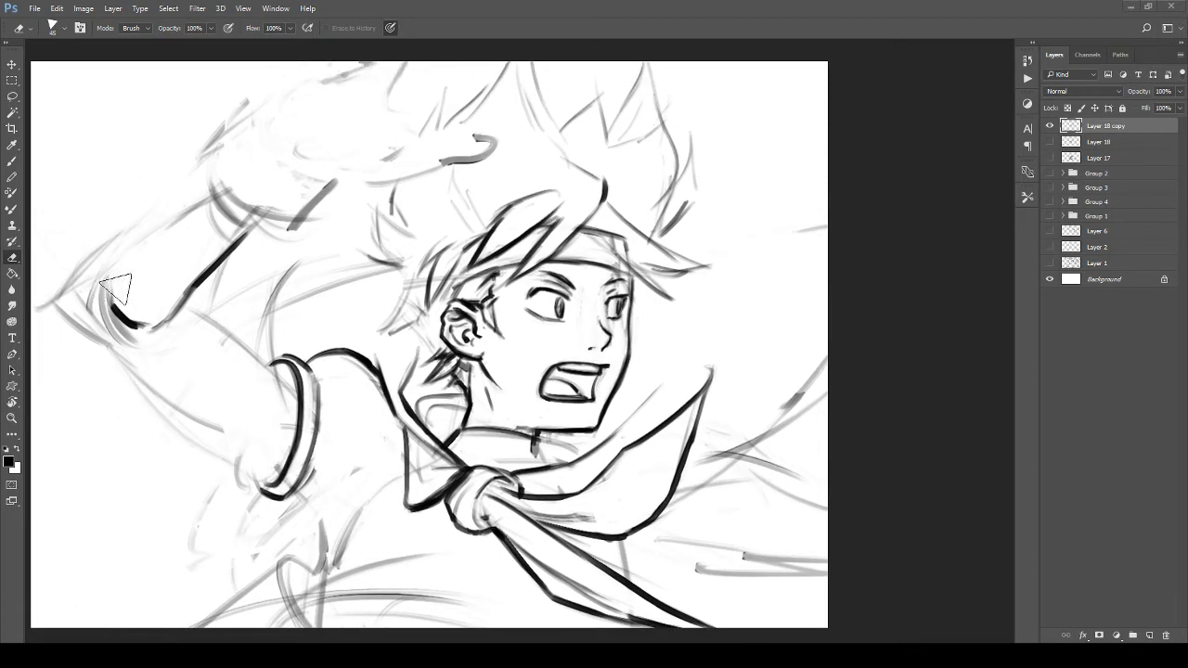
Step: Ink a curved fold line on the sleeve, running alongside the inner edge of the cuff
mouse_move(315, 390)
left_mouse_down()
mouse_move(277, 342)
mouse_move(342, 338)
left_mouse_up()
key("b")
scroll(315, 395, "down", 5)
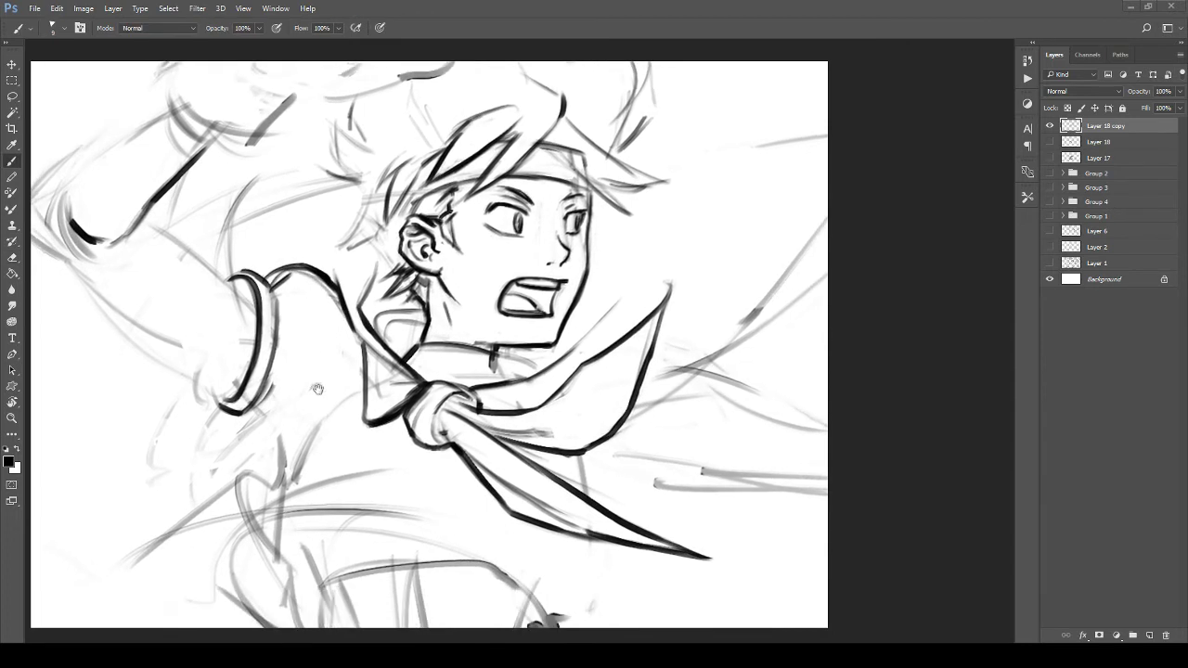
left_click_drag(349, 356, 349, 269)
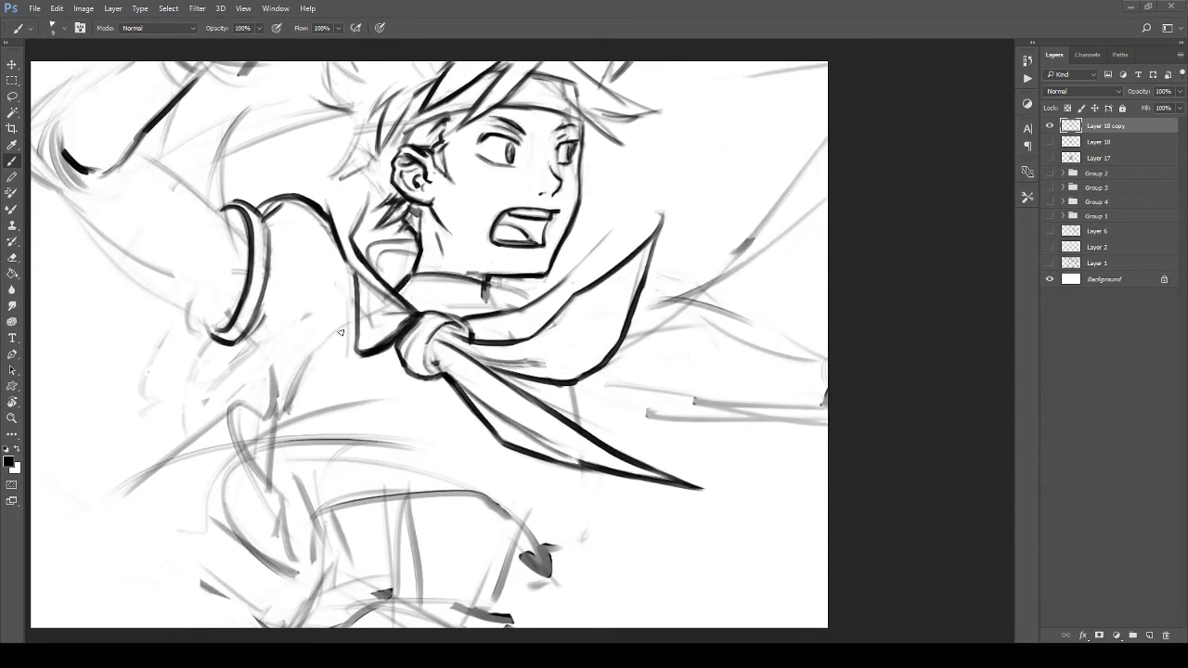
left_click_drag(334, 185, 340, 326)
mouse_move(288, 231)
left_mouse_down()
mouse_move(318, 349)
mouse_move(341, 377)
mouse_move(340, 423)
left_mouse_up()
scroll(340, 376, "down", 7)
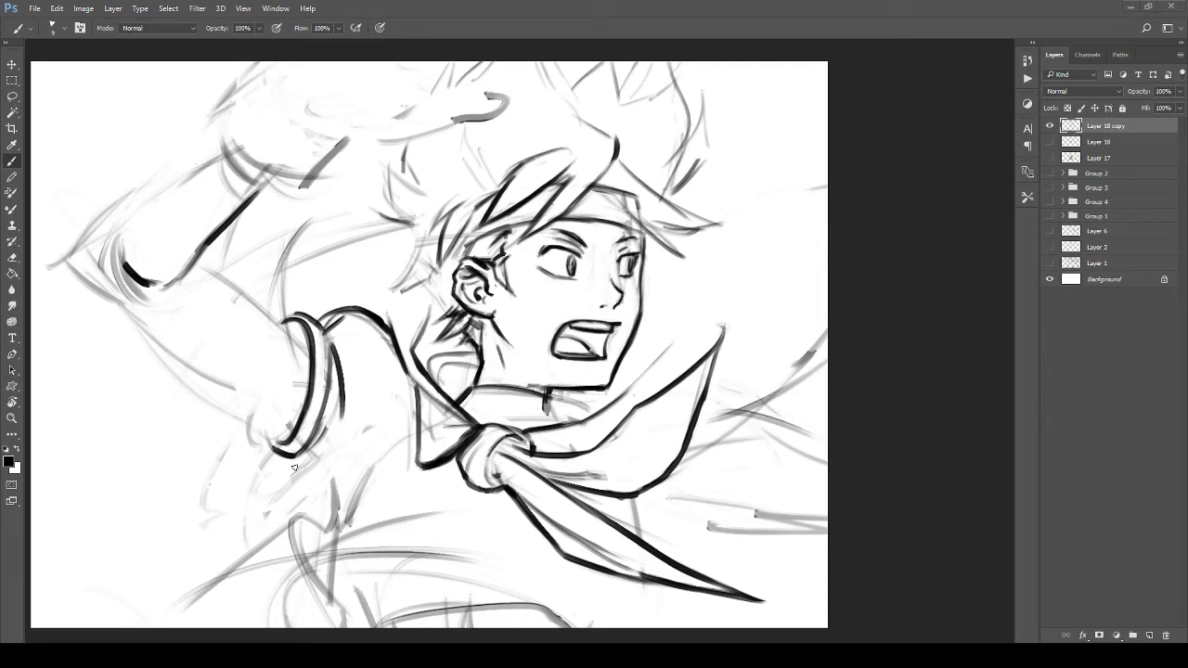
Step: Ink the underside of the sleeve from the bottom of the cuff to the armpit
left_click_drag(334, 490, 287, 205)
key("z")
mouse_move(325, 306)
left_mouse_down()
mouse_move(258, 321)
mouse_move(303, 444)
left_mouse_up()
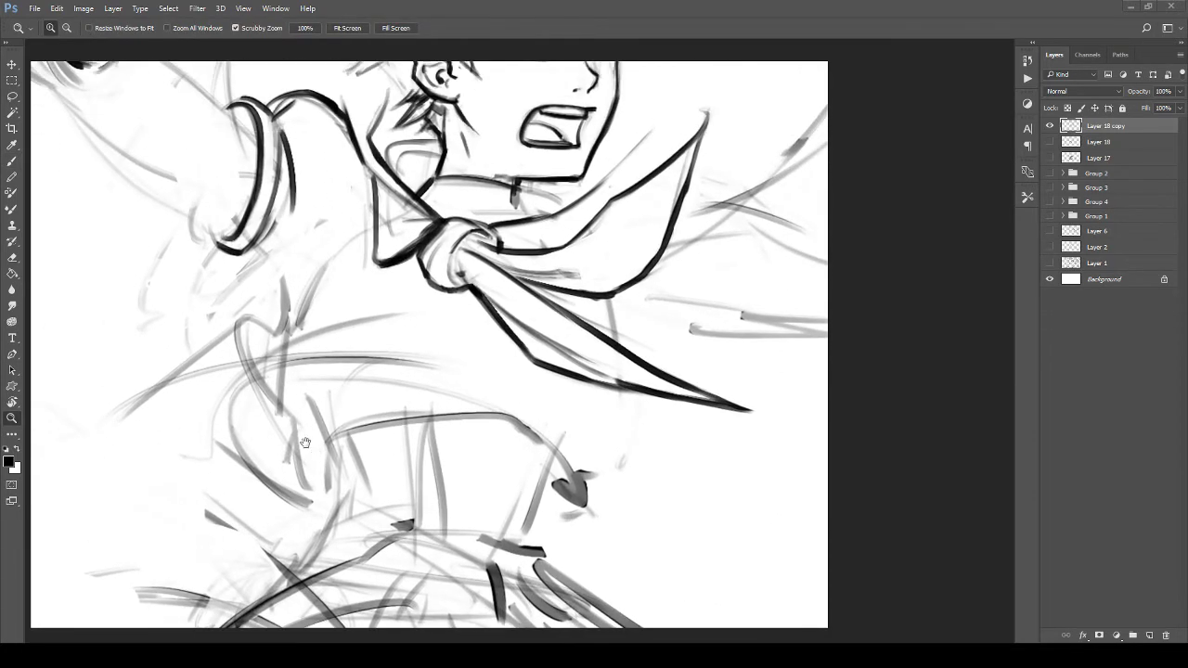
key("b")
left_click_drag(285, 327, 295, 364)
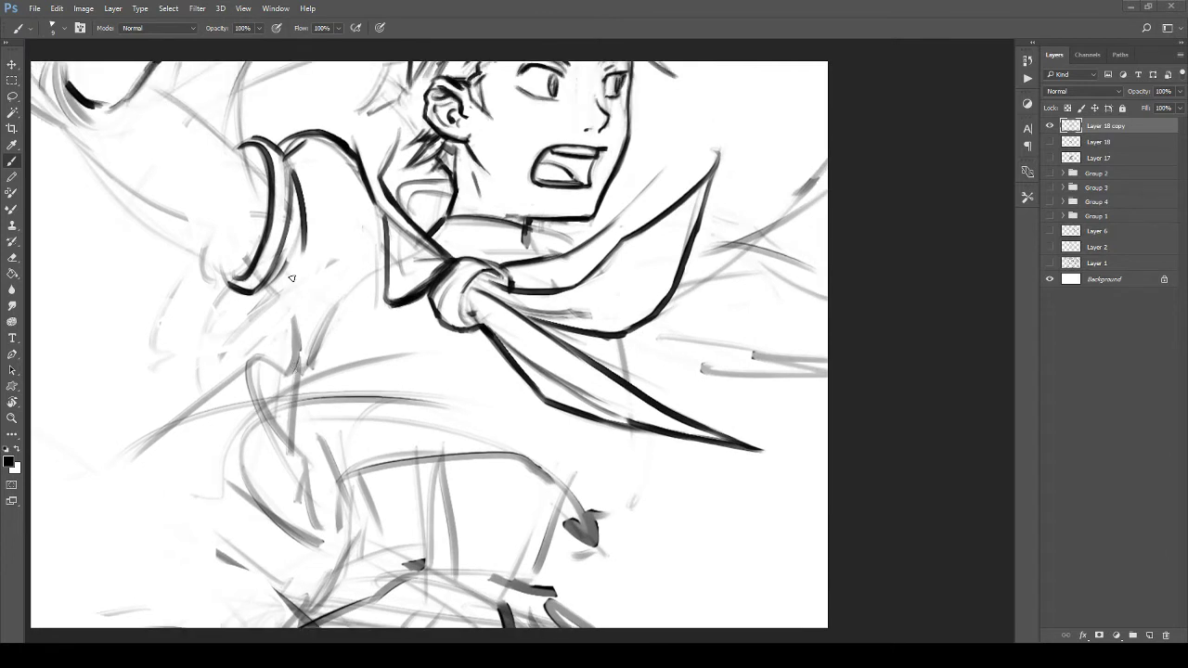
mouse_move(247, 295)
left_mouse_down()
mouse_move(282, 330)
mouse_move(318, 240)
mouse_move(349, 288)
left_mouse_up()
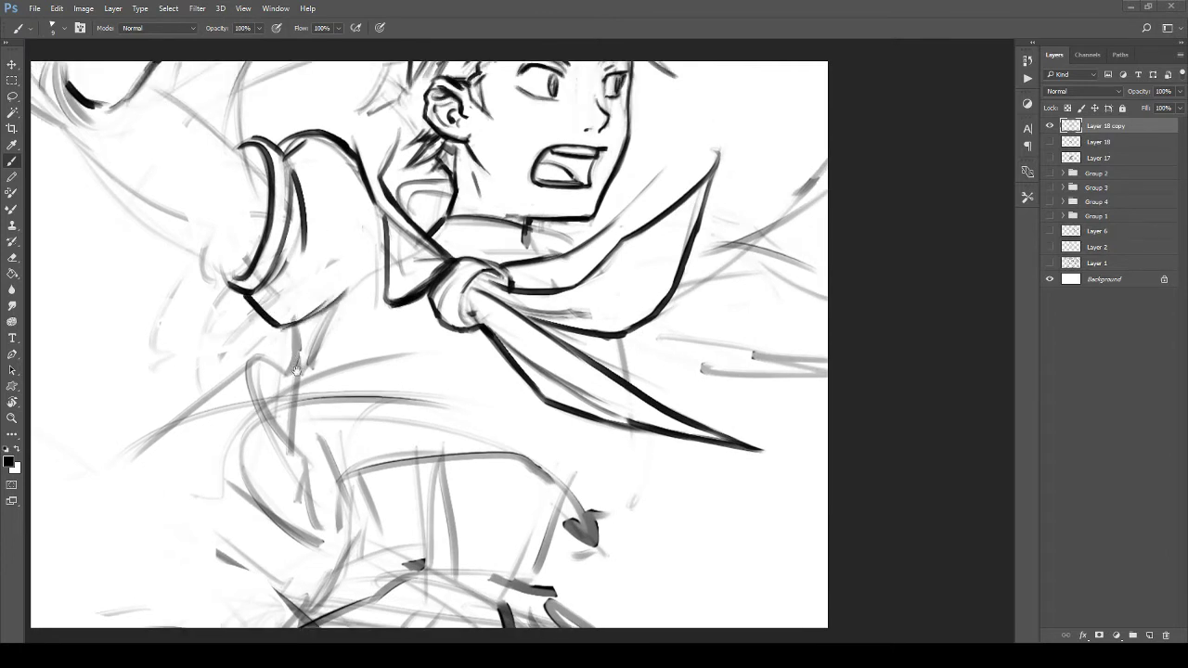
Step: Ink the back contour of the torso from the armpit down around the bulging shirt, redrawing its lower curve
left_click_drag(286, 390, 305, 347)
mouse_move(314, 284)
left_mouse_down()
mouse_move(282, 363)
mouse_move(287, 388)
mouse_move(308, 387)
mouse_move(264, 397)
mouse_move(276, 427)
mouse_move(261, 401)
mouse_move(303, 464)
left_mouse_up()
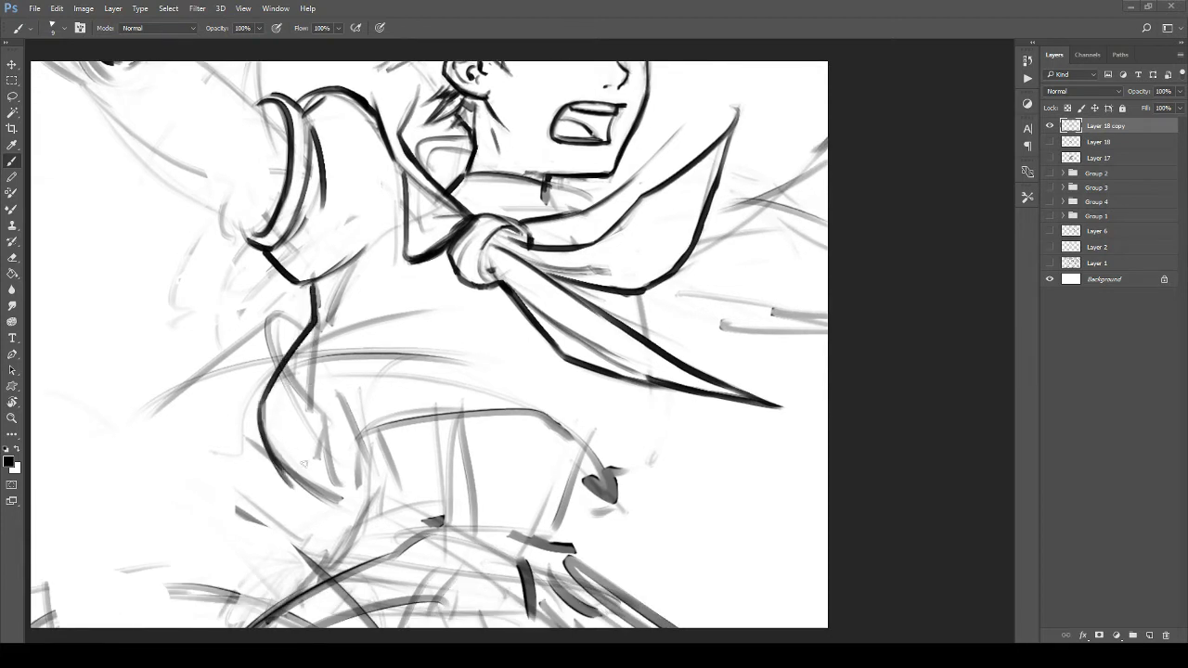
key("ctrl+alt+z")
key("ctrl+alt+z")
left_click_drag(264, 401, 295, 480)
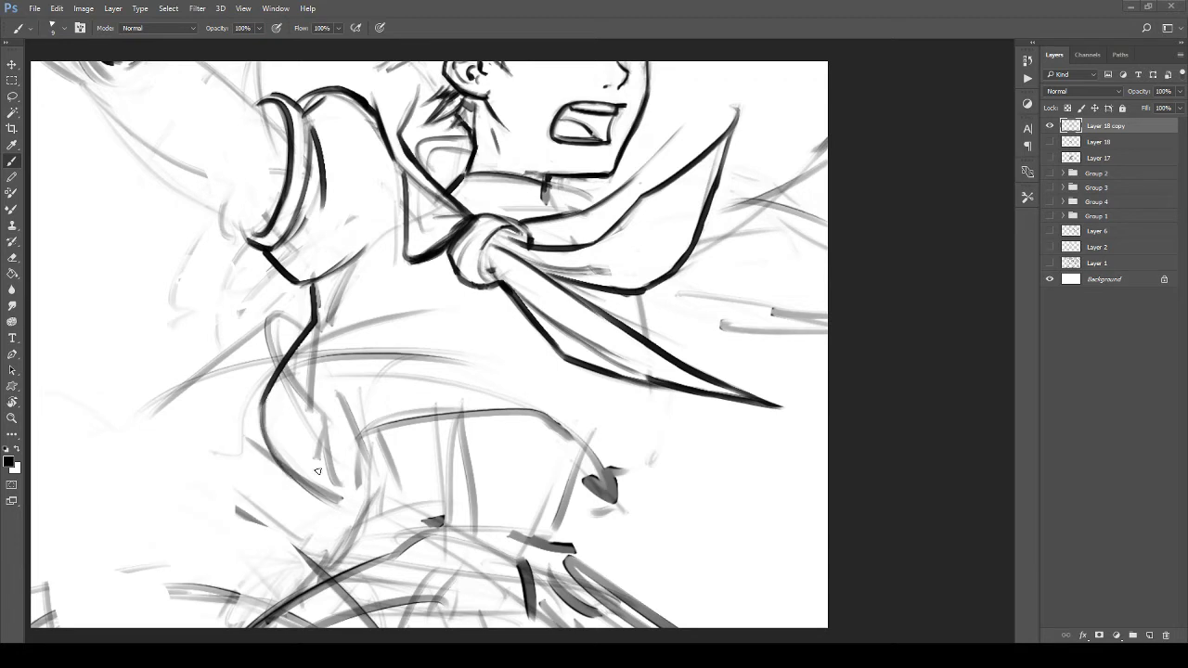
left_click_drag(261, 421, 339, 501)
Step: Ink the long arched hem of the shirt across the waist, down to the dark arrow-shaped tip
left_click_drag(277, 403, 473, 358)
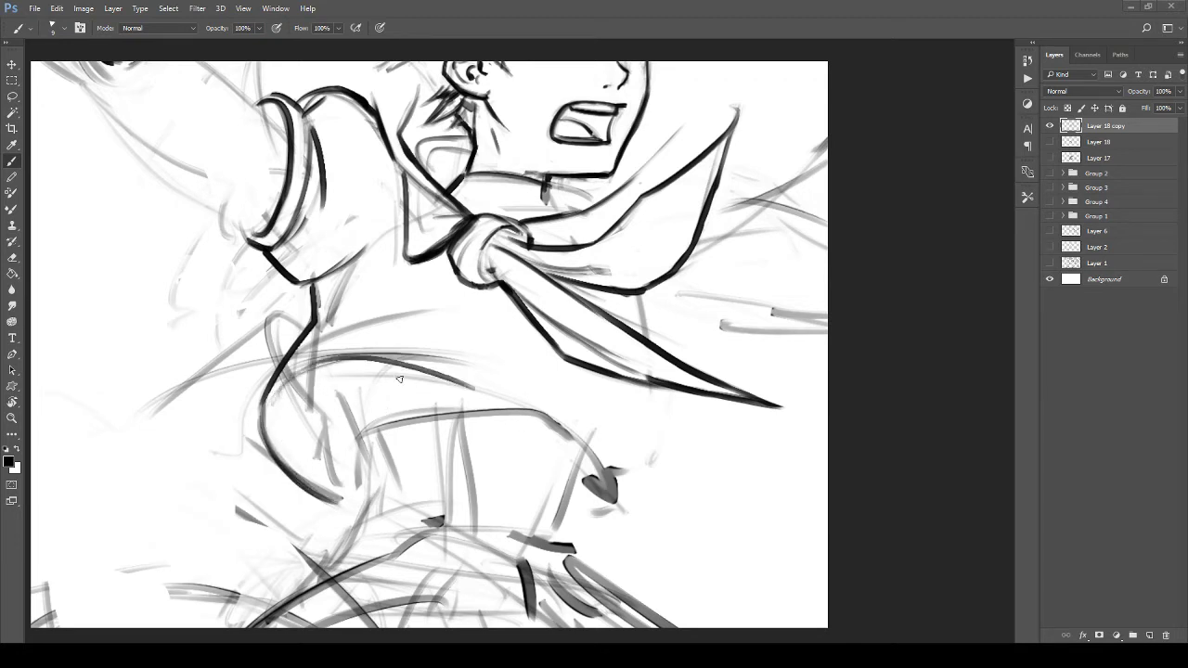
key("ctrl+z")
left_click_drag(283, 402, 524, 393)
left_click_drag(429, 360, 587, 440)
key("ctrl+z")
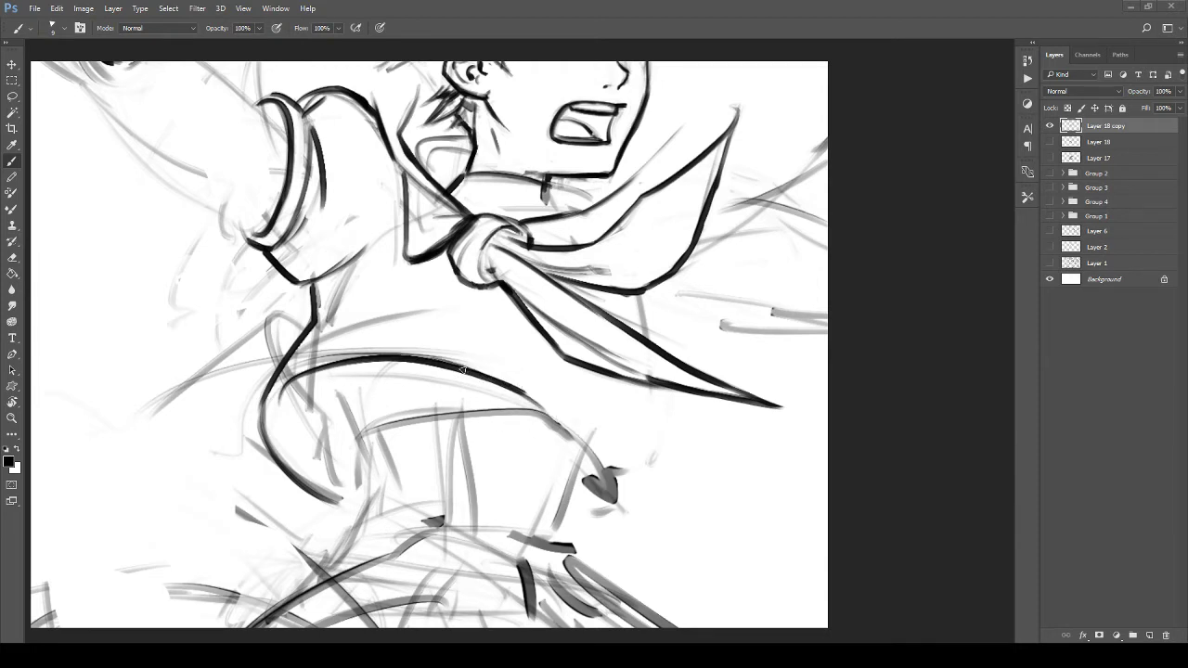
left_click_drag(474, 371, 577, 445)
left_click_drag(526, 399, 600, 473)
left_click_drag(559, 418, 609, 488)
Step: Erase the leftover sketch lines outside the back, below the sleeve and across the torso above the hem
key("e")
mouse_move(390, 381)
left_mouse_down()
mouse_move(468, 401)
mouse_move(276, 316)
left_mouse_up()
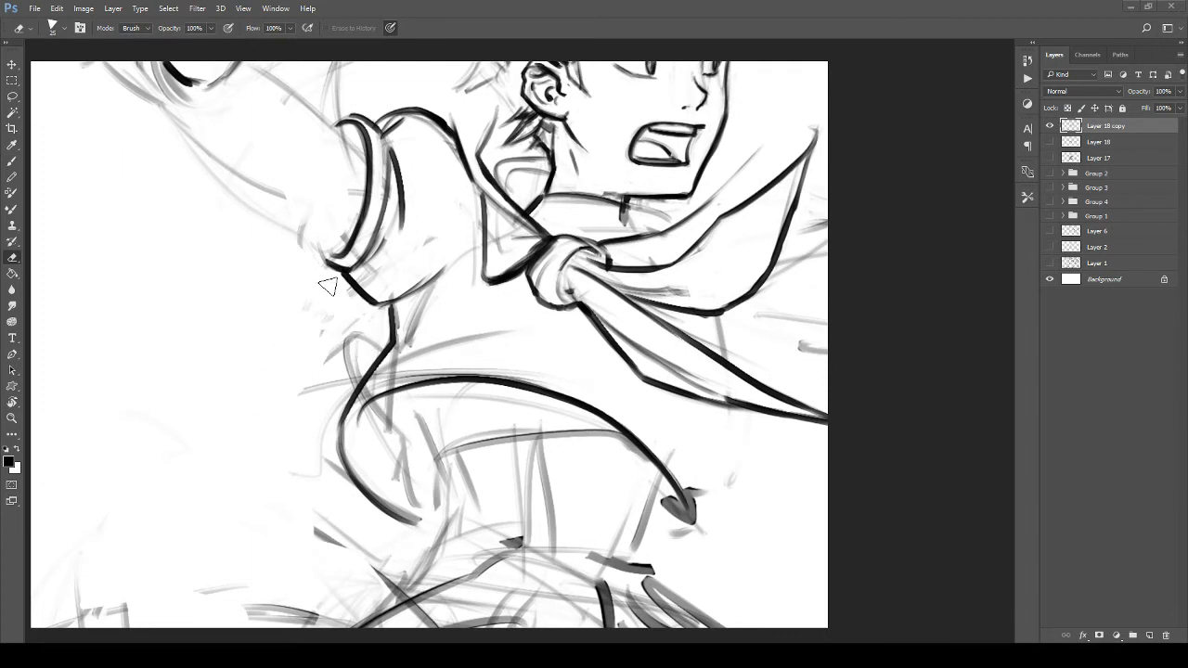
mouse_move(327, 286)
left_mouse_down()
mouse_move(345, 364)
mouse_move(376, 336)
mouse_move(318, 424)
mouse_move(307, 393)
mouse_move(321, 342)
left_mouse_up()
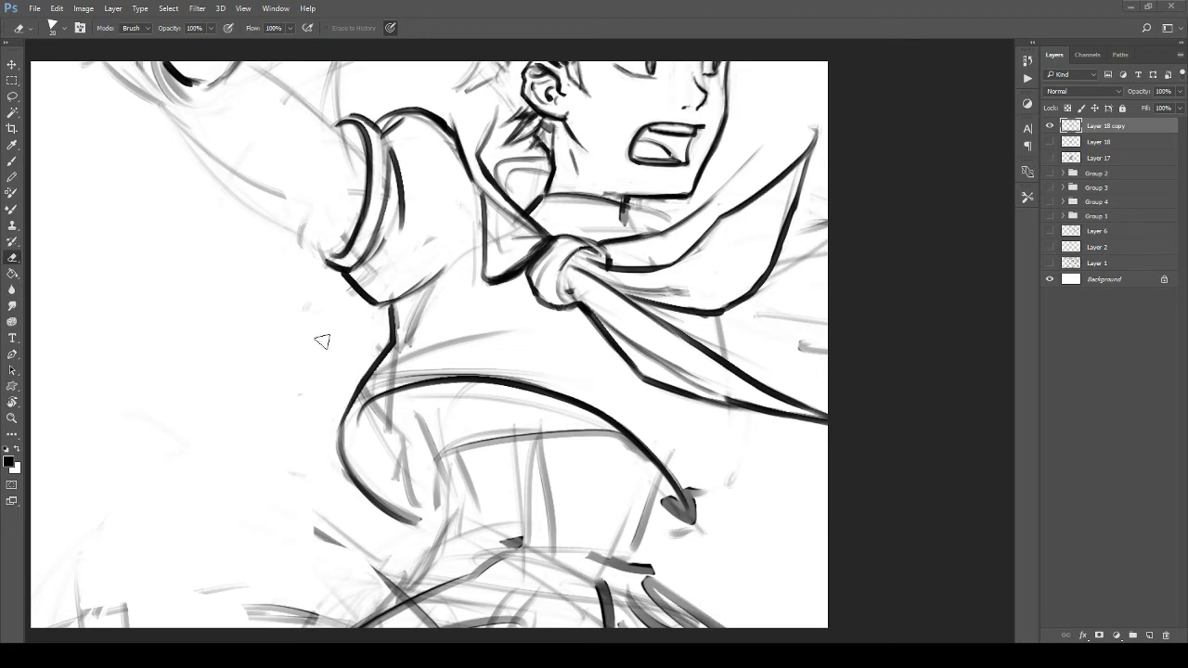
mouse_move(319, 283)
left_mouse_down()
mouse_move(373, 274)
mouse_move(356, 276)
mouse_move(387, 298)
left_mouse_up()
mouse_move(349, 429)
left_mouse_down()
mouse_move(401, 363)
mouse_move(359, 410)
mouse_move(363, 393)
mouse_move(395, 367)
mouse_move(436, 346)
mouse_move(400, 381)
mouse_move(469, 347)
mouse_move(374, 394)
mouse_move(422, 393)
mouse_move(440, 276)
left_mouse_up()
key("bracketright")
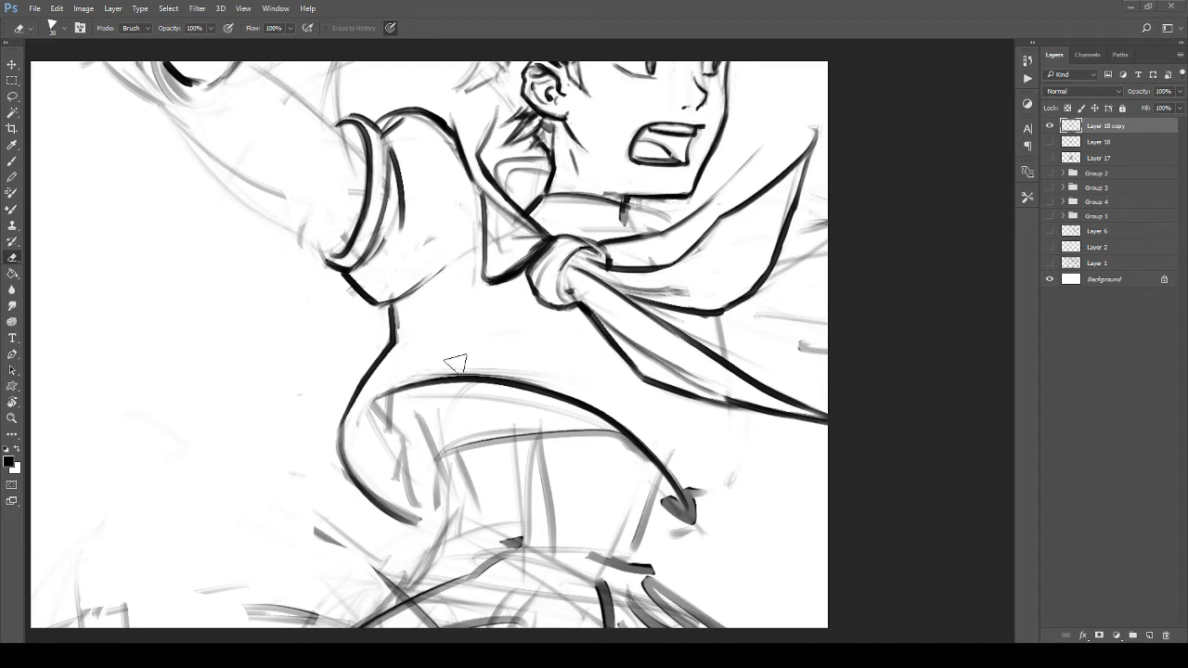
Step: Clean up stray sketch marks around the collar flap and sleeve with a smaller eraser, and return to the Brush tool
key("bracketleft")
key("bracketleft")
mouse_move(485, 382)
left_mouse_down()
mouse_move(456, 474)
mouse_move(421, 525)
left_mouse_up()
key("bracketleft")
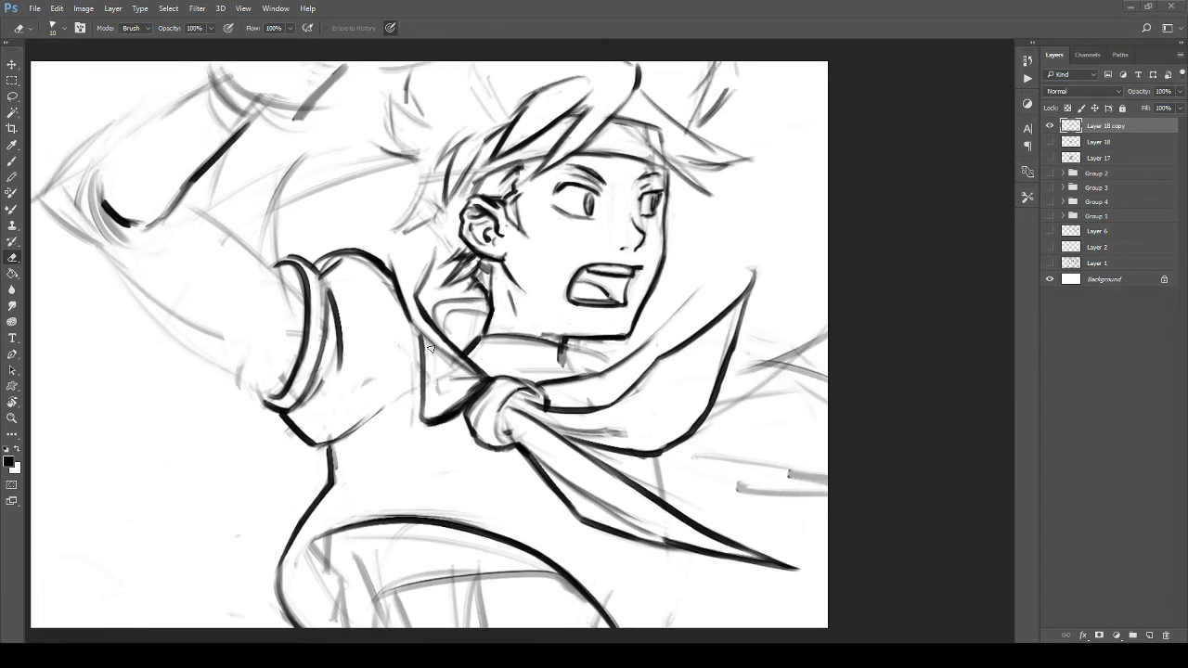
left_click_drag(492, 400, 486, 430)
mouse_move(363, 445)
left_mouse_down()
mouse_move(408, 484)
mouse_move(323, 418)
left_mouse_up()
key("b")
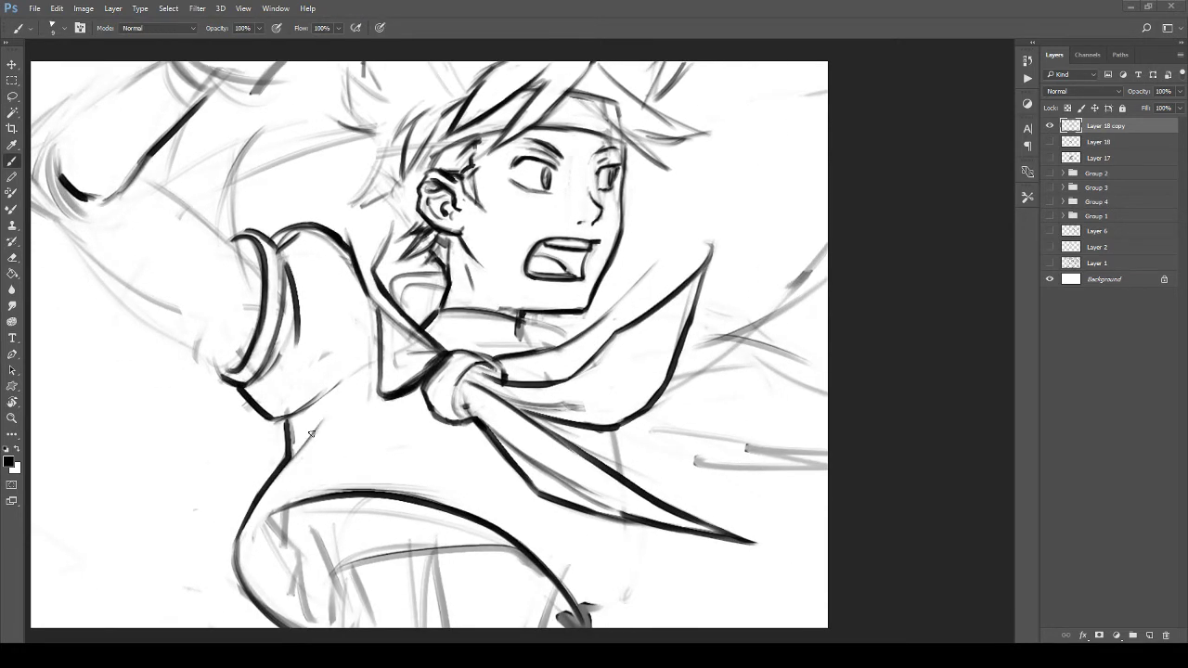
Step: Ink the long collar edge rising behind the shoulder toward the raised hand, with a small pointed flap beside it
mouse_move(331, 340)
left_mouse_down()
mouse_move(313, 476)
mouse_move(308, 378)
left_mouse_up()
mouse_move(263, 433)
left_mouse_down()
mouse_move(307, 403)
mouse_move(259, 397)
mouse_move(337, 403)
mouse_move(375, 498)
left_mouse_up()
key("z")
mouse_move(329, 401)
left_mouse_down()
mouse_move(393, 437)
mouse_move(283, 352)
mouse_move(341, 409)
left_mouse_up()
key("b")
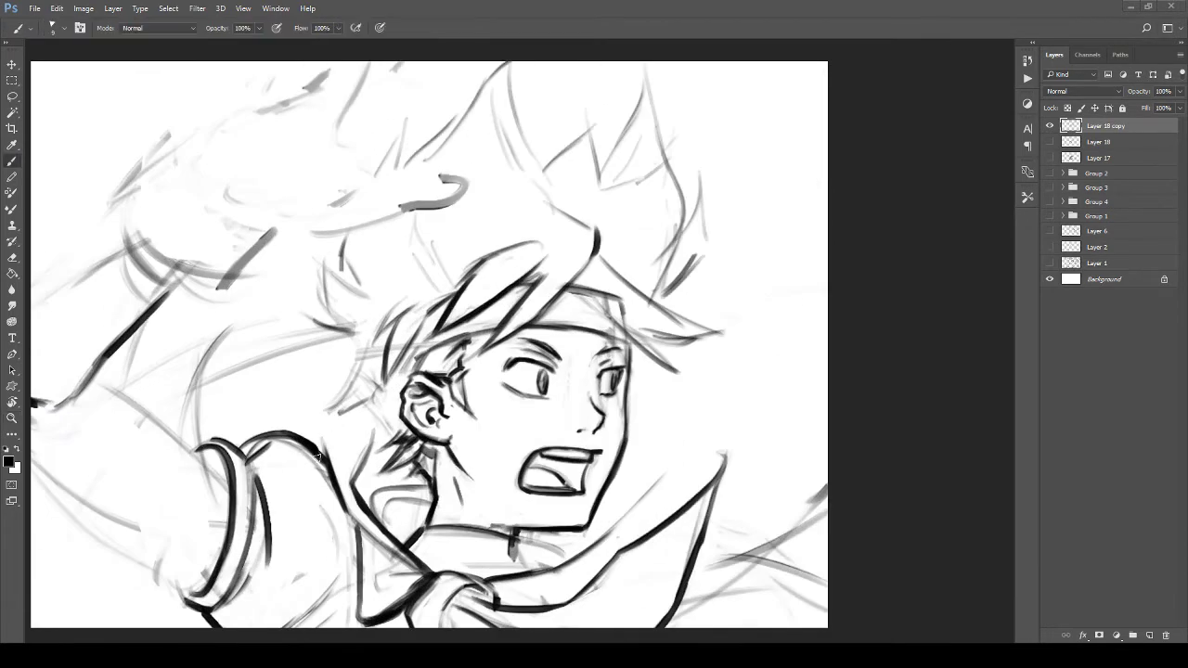
mouse_move(318, 451)
left_mouse_down()
mouse_move(334, 455)
mouse_move(332, 418)
mouse_move(259, 293)
mouse_move(340, 470)
mouse_move(273, 414)
mouse_move(326, 456)
mouse_move(322, 439)
mouse_move(260, 397)
mouse_move(291, 363)
mouse_move(353, 399)
left_mouse_up()
key("ctrl+z")
mouse_move(295, 372)
left_mouse_down()
mouse_move(329, 406)
mouse_move(335, 362)
left_mouse_up()
Step: Erase the leftover sketch lines around the new collar flap and behind the head and ear
key("e")
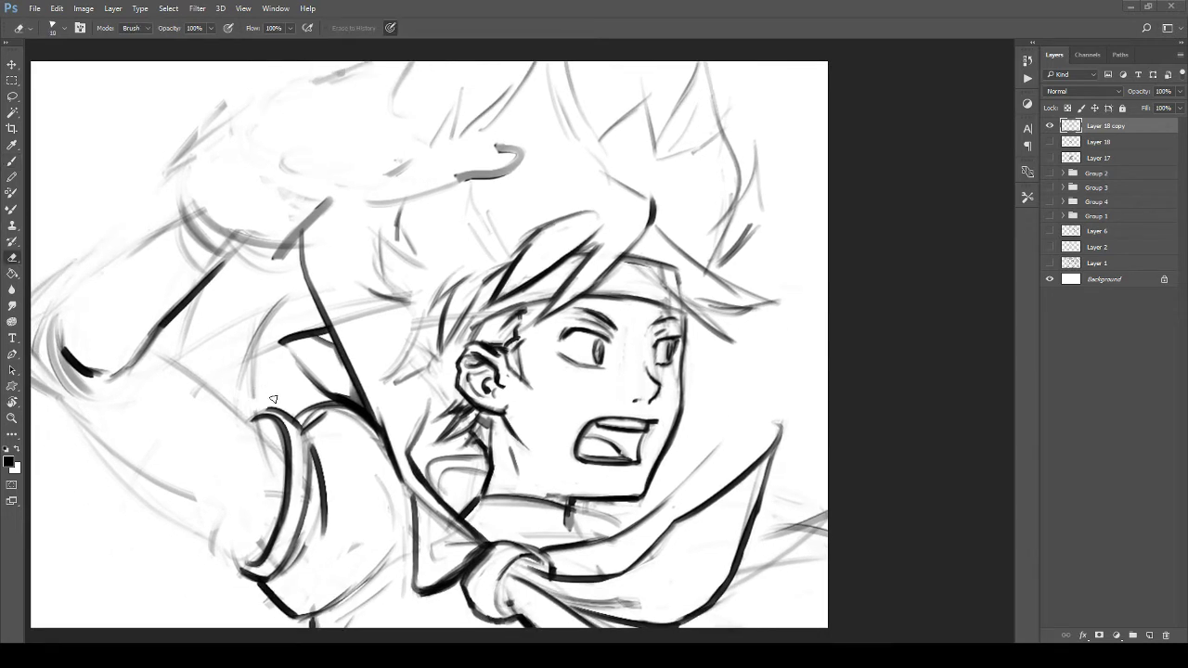
key("bracketright")
key("bracketright")
key("bracketright")
mouse_move(252, 345)
left_mouse_down()
mouse_move(257, 356)
mouse_move(266, 313)
mouse_move(256, 325)
left_mouse_up()
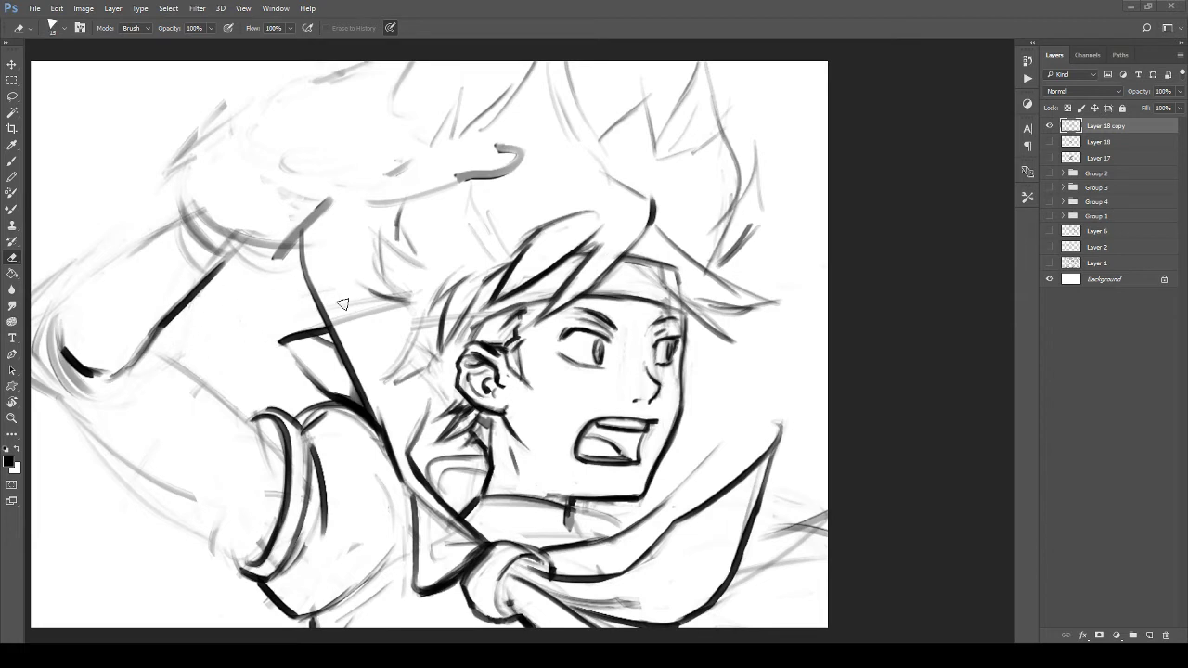
mouse_move(363, 325)
left_mouse_down()
mouse_move(345, 287)
mouse_move(412, 312)
left_mouse_up()
key("bracketright")
key("bracketright")
mouse_move(390, 370)
left_mouse_down()
mouse_move(398, 344)
mouse_move(417, 361)
mouse_move(417, 323)
left_mouse_up()
mouse_move(411, 337)
left_mouse_down()
mouse_move(363, 380)
mouse_move(323, 326)
mouse_move(358, 342)
left_mouse_up()
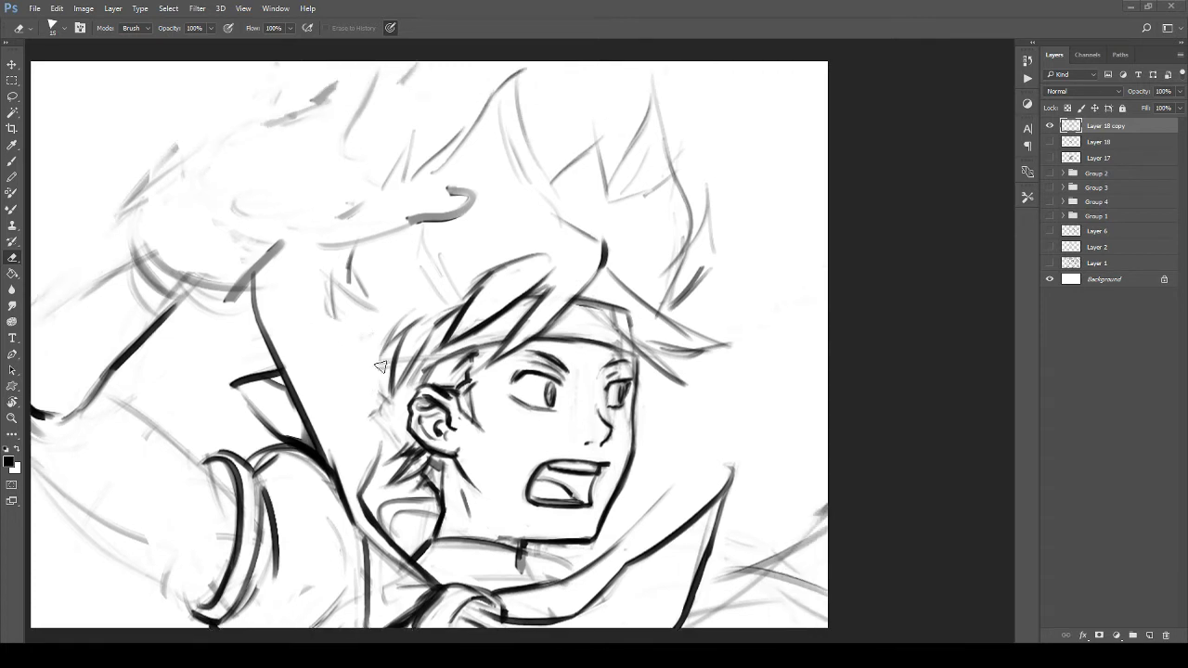
mouse_move(382, 410)
left_mouse_down()
mouse_move(370, 390)
mouse_move(330, 419)
left_mouse_up()
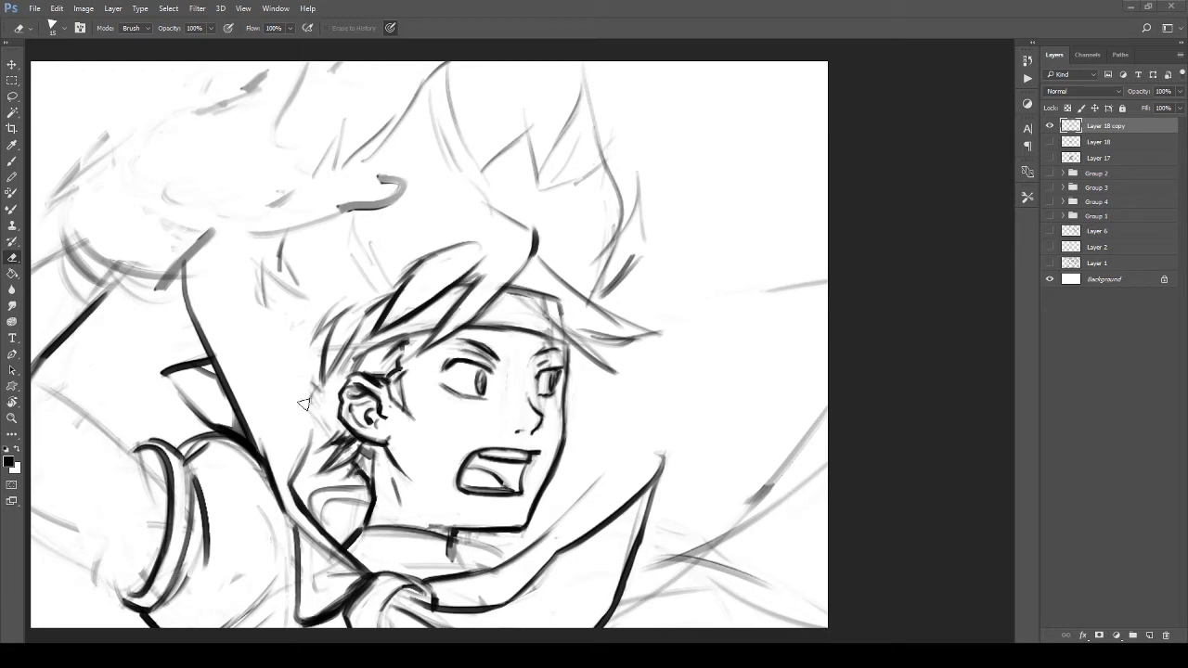
key("bracketleft")
mouse_move(392, 362)
left_mouse_down()
mouse_move(382, 425)
mouse_move(430, 406)
left_mouse_up()
Step: Ink the jagged hair tufts behind the ear and the curved spike at the back of the head
key("b")
mouse_move(358, 398)
left_mouse_down()
mouse_move(315, 451)
mouse_move(358, 448)
mouse_move(382, 480)
left_mouse_up()
left_click_drag(365, 438, 342, 454)
mouse_move(362, 408)
left_mouse_down()
mouse_move(347, 440)
mouse_move(310, 456)
left_mouse_up()
left_click_drag(350, 391, 358, 436)
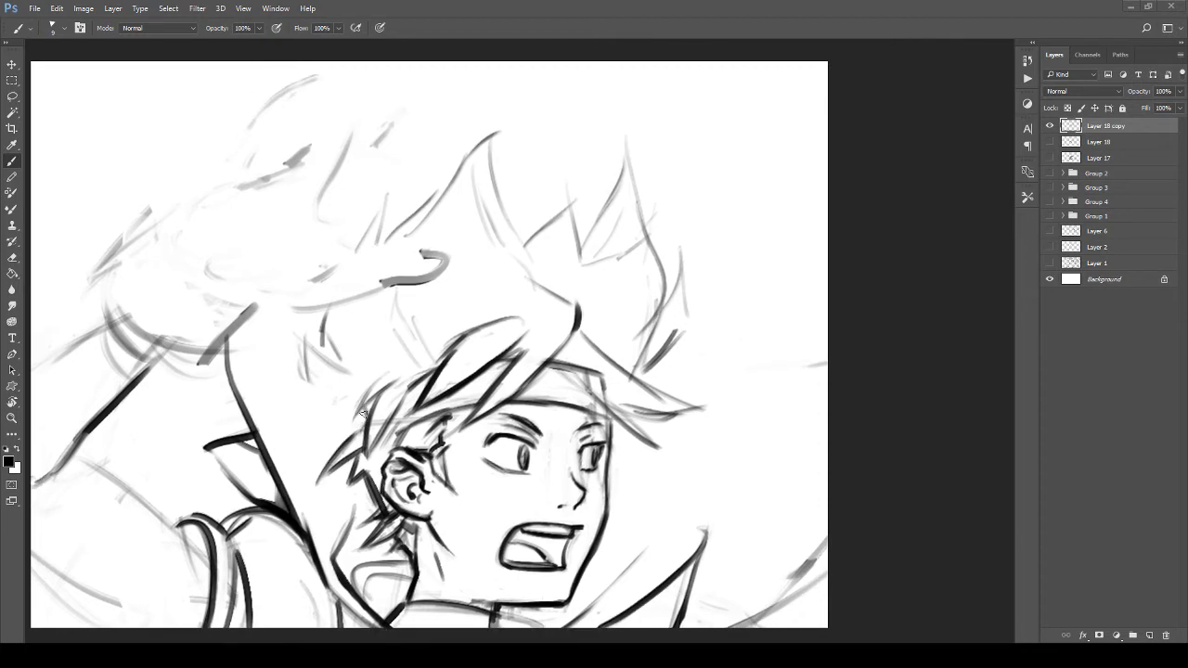
mouse_move(309, 373)
left_mouse_down()
mouse_move(327, 386)
mouse_move(306, 375)
mouse_move(300, 328)
mouse_move(344, 372)
mouse_move(332, 364)
mouse_move(365, 292)
mouse_move(342, 312)
left_mouse_up()
key("z")
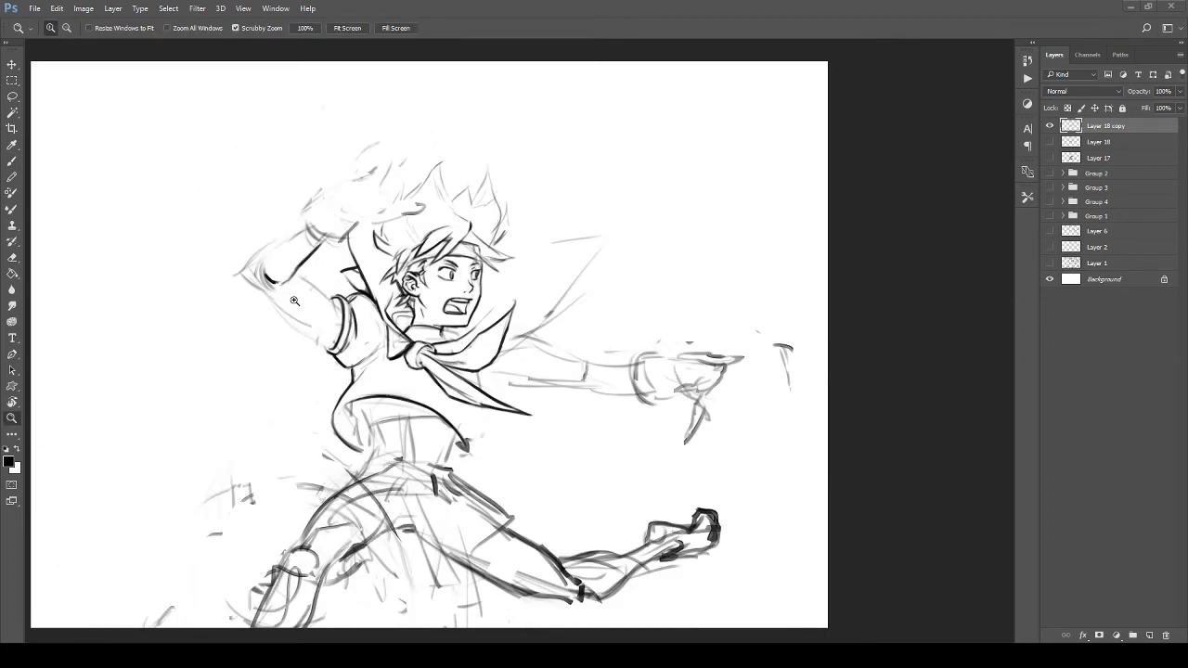
left_click_drag(294, 300, 344, 340)
left_click_drag(297, 263, 299, 321)
left_click_drag(299, 320, 340, 359)
key("b")
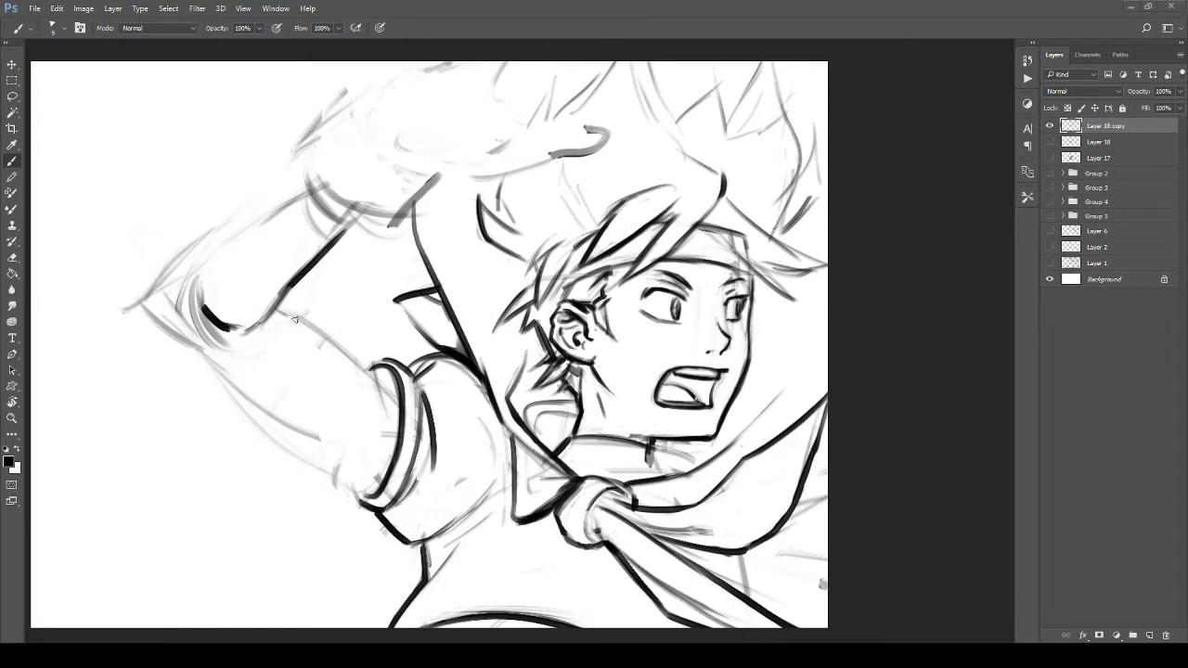
left_click_drag(278, 308, 375, 390)
left_click_drag(331, 341, 392, 396)
left_click_drag(276, 314, 344, 360)
key("ctrl+alt+z")
key("ctrl+alt+z")
key("ctrl+alt+z")
key("ctrl+alt+z")
key("ctrl+alt+z")
Step: Ink the upper contour of the raised upper arm from the inner elbow to the sleeve cuff
left_click_drag(281, 313, 344, 352)
left_click_drag(383, 382, 397, 388)
mouse_move(278, 311)
left_mouse_down()
mouse_move(367, 369)
mouse_move(321, 374)
mouse_move(334, 372)
left_mouse_up()
left_click_drag(283, 256, 364, 336)
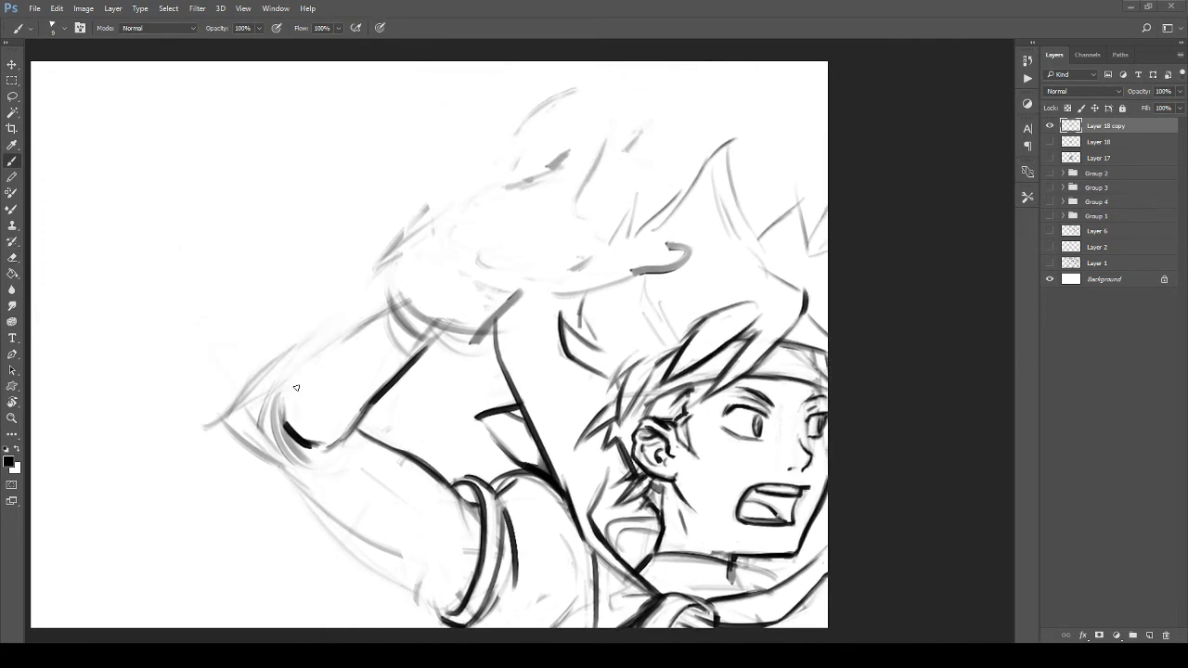
mouse_move(287, 395)
left_mouse_down()
mouse_move(371, 311)
mouse_move(295, 374)
mouse_move(281, 401)
left_mouse_up()
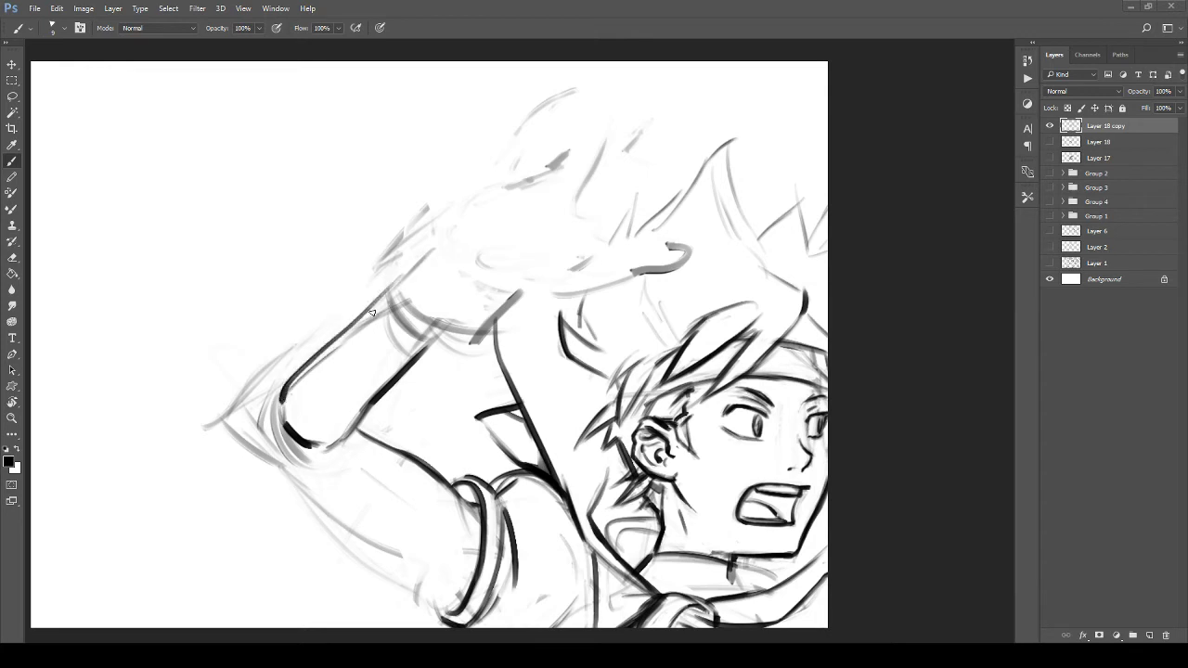
key("ctrl+z")
left_click_drag(391, 300, 270, 415)
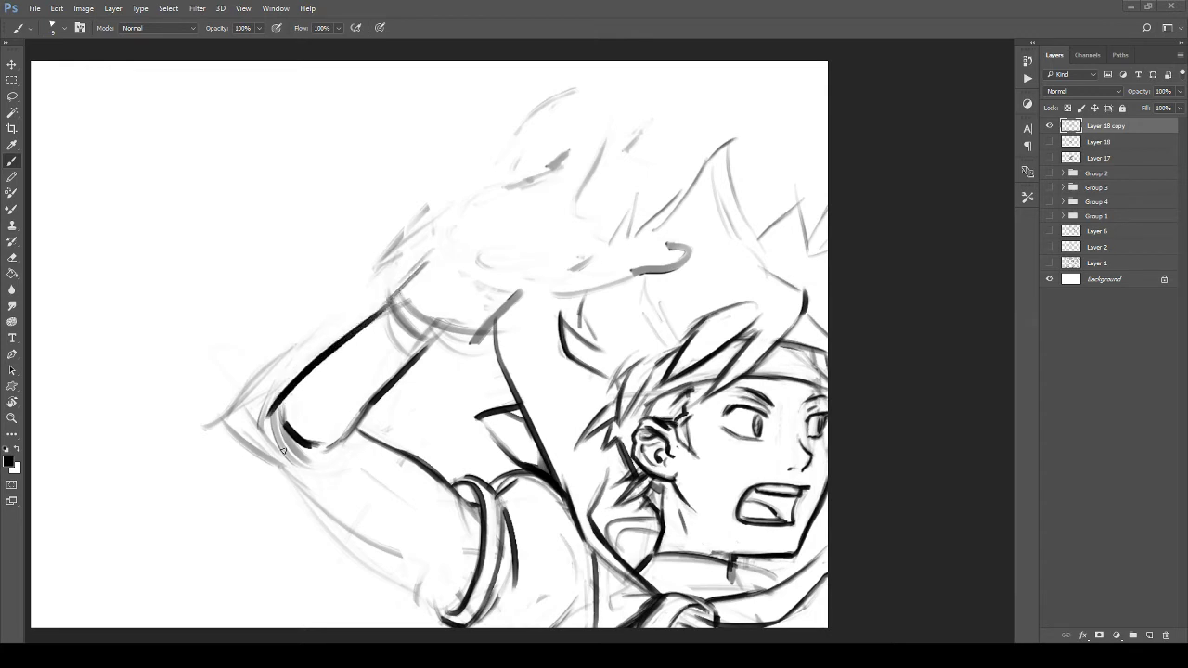
key("ctrl+z")
left_click_drag(390, 298, 279, 408)
key("ctrl+z")
Step: Ink the forearm's outer edge from wrist to elbow, and erase the rough sketch lines around the elbow with a larger eraser
left_click_drag(391, 300, 278, 408)
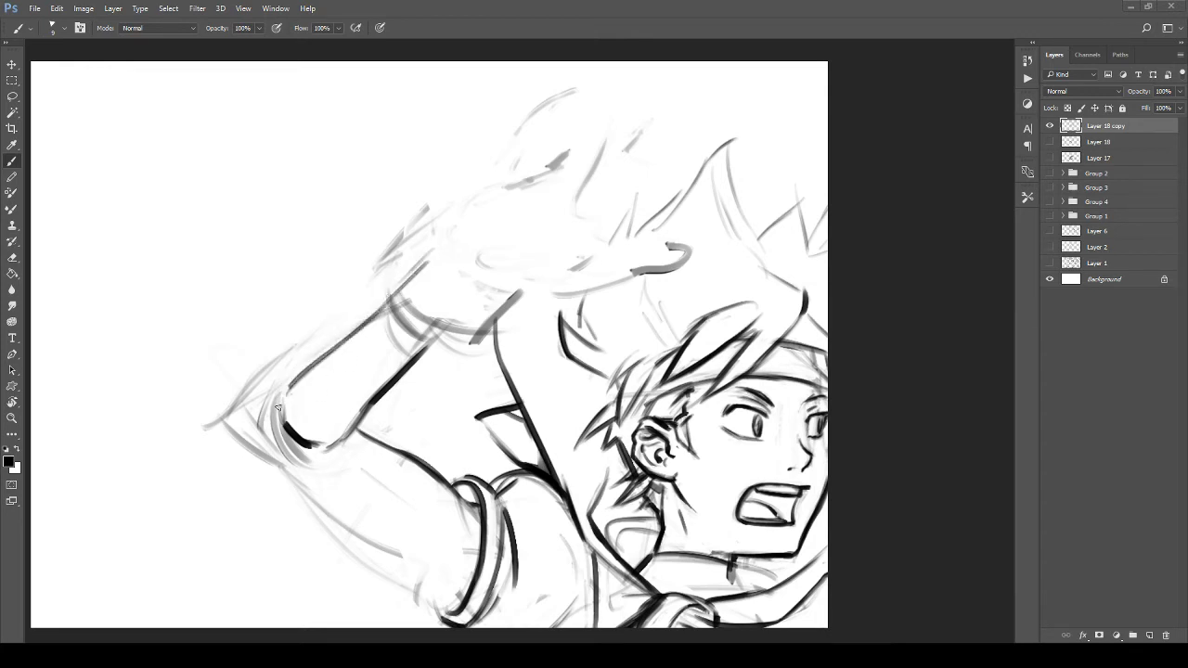
left_click_drag(366, 320, 256, 423)
key("e")
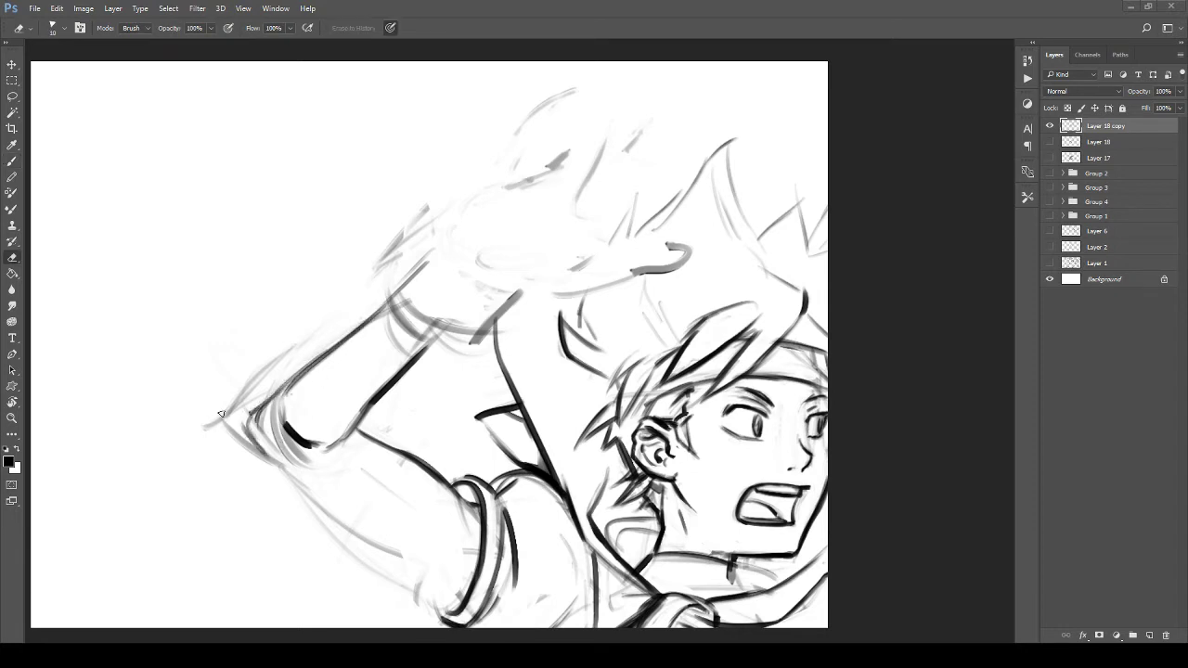
key("bracketright")
key("bracketright")
mouse_move(244, 437)
left_mouse_down()
mouse_move(220, 414)
mouse_move(273, 359)
mouse_move(288, 395)
mouse_move(276, 449)
mouse_move(281, 431)
mouse_move(320, 437)
mouse_move(258, 411)
mouse_move(258, 428)
left_mouse_up()
key("bracketright")
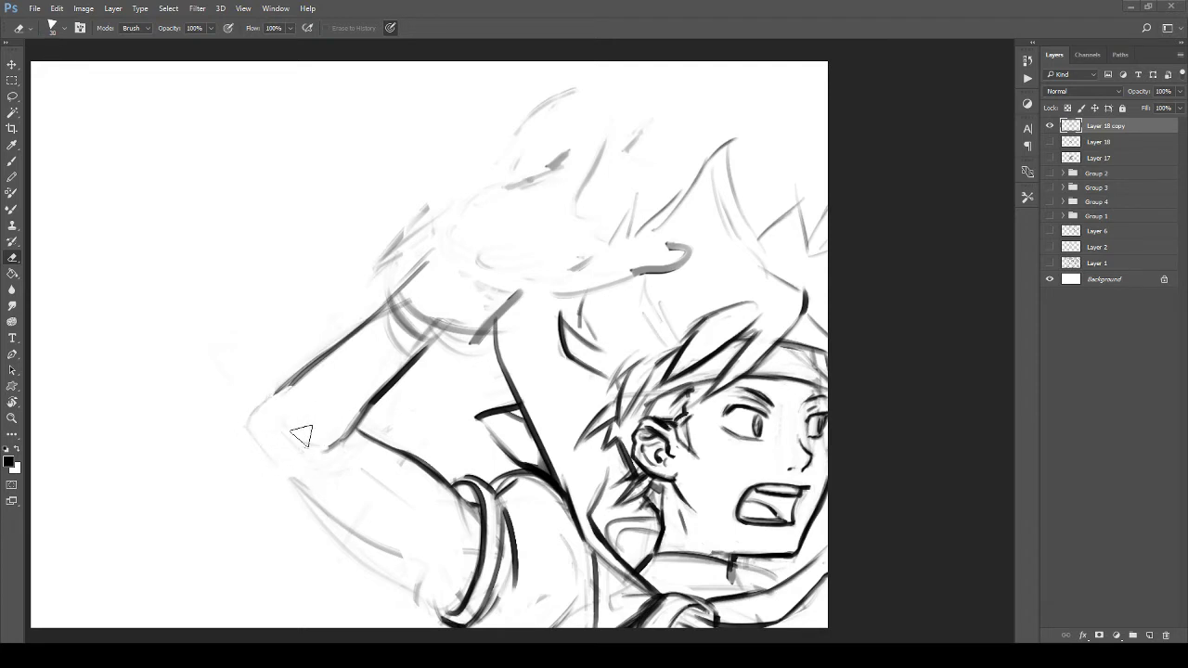
Step: Ink the curved inner elbow crease and the pointed outer corner of the elbow
key("b")
mouse_move(290, 387)
left_mouse_down()
mouse_move(283, 440)
mouse_move(334, 447)
mouse_move(358, 426)
left_mouse_up()
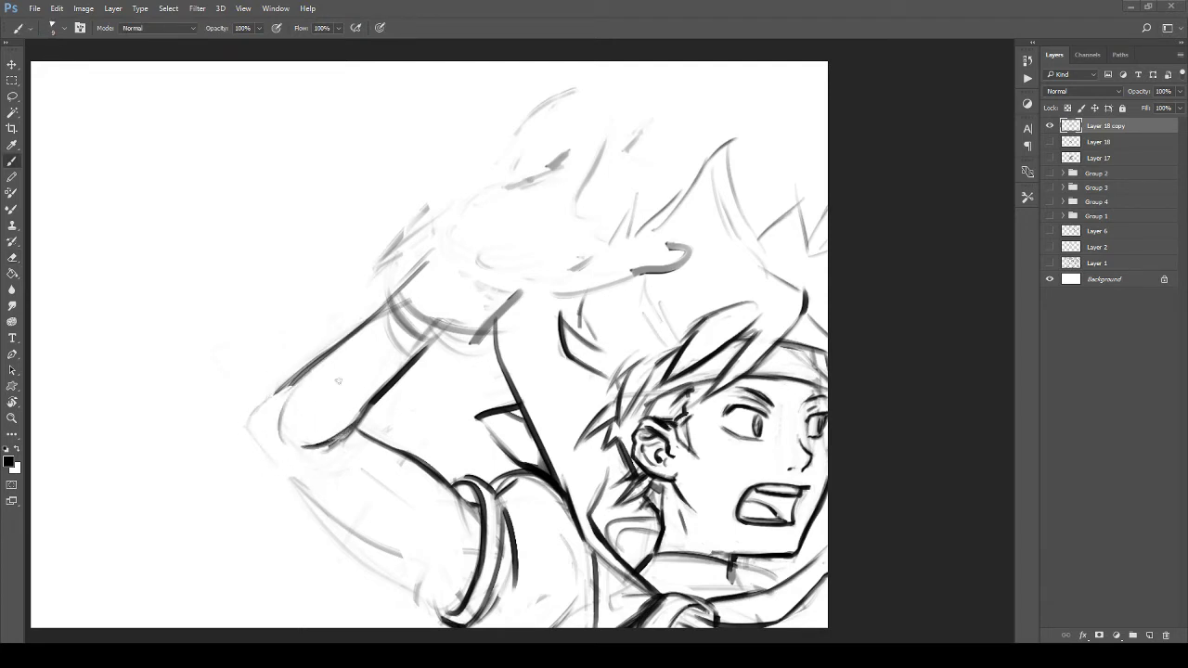
key("space")
mouse_move(283, 422)
left_mouse_down()
mouse_move(312, 407)
mouse_move(248, 370)
mouse_move(314, 363)
left_mouse_up()
mouse_move(307, 304)
left_mouse_down()
mouse_move(258, 341)
mouse_move(279, 376)
left_mouse_up()
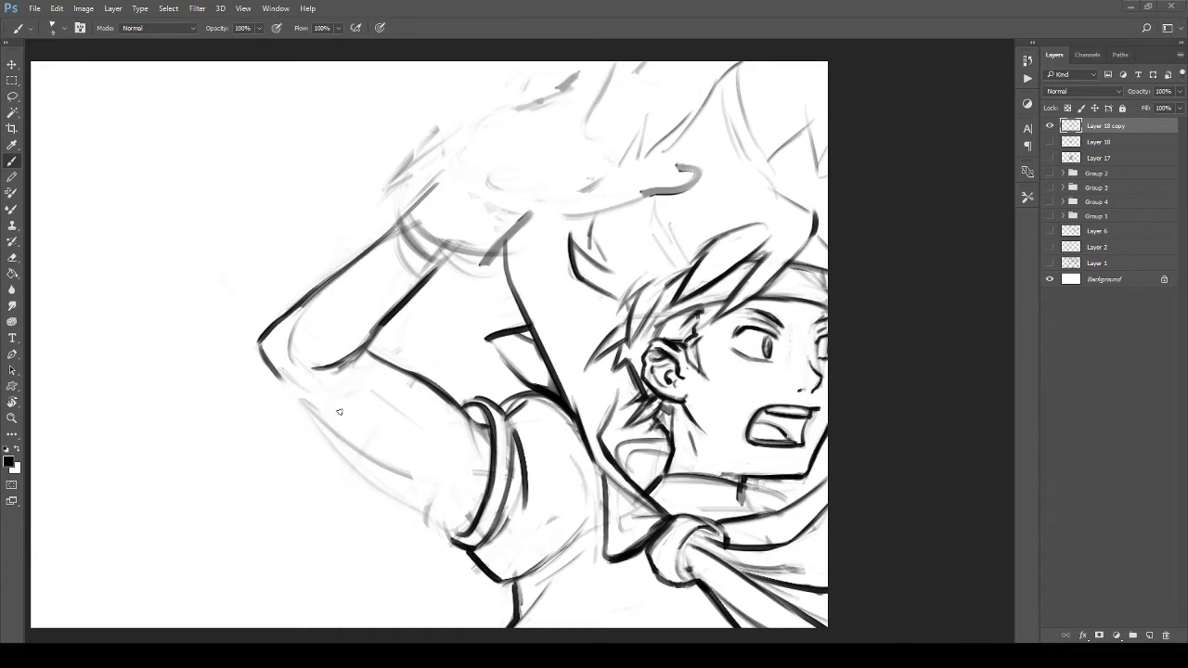
mouse_move(337, 345)
left_mouse_down()
mouse_move(306, 396)
mouse_move(359, 389)
left_mouse_up()
Step: Ink the underside of the upper arm from the elbow to the sleeve, and the outer curve of the sleeve opening
mouse_move(273, 407)
left_mouse_down()
mouse_move(335, 445)
mouse_move(322, 417)
mouse_move(266, 387)
mouse_move(287, 381)
mouse_move(281, 409)
mouse_move(276, 369)
mouse_move(224, 320)
left_mouse_up()
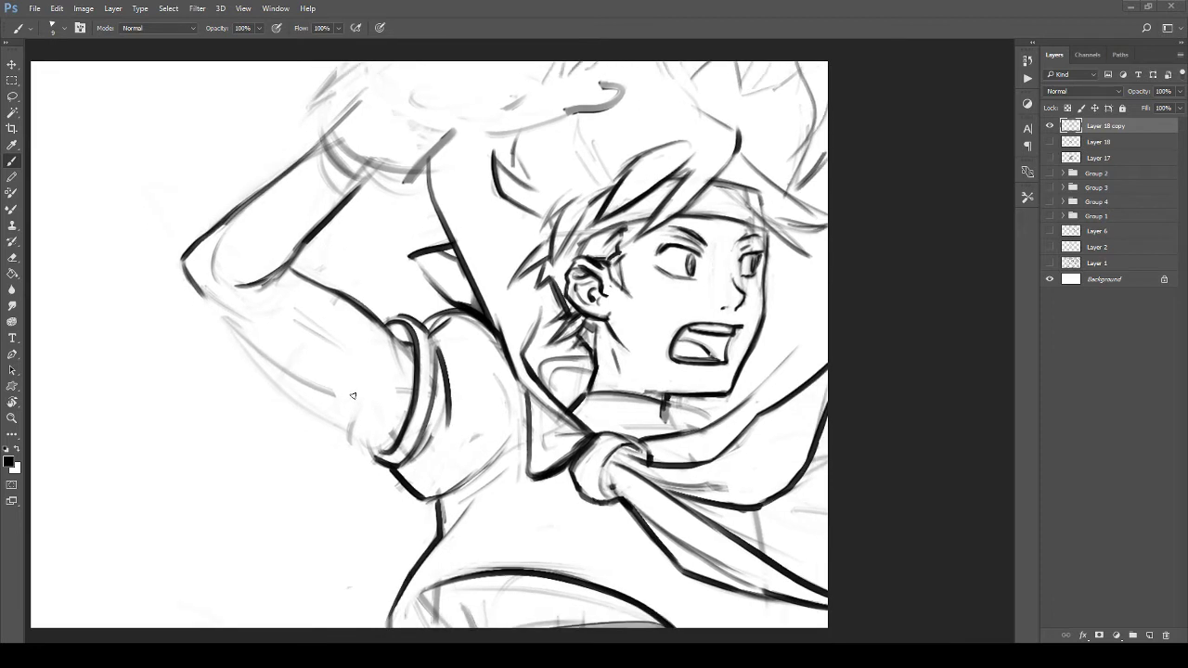
left_click_drag(353, 396, 316, 362)
left_click_drag(315, 317, 343, 332)
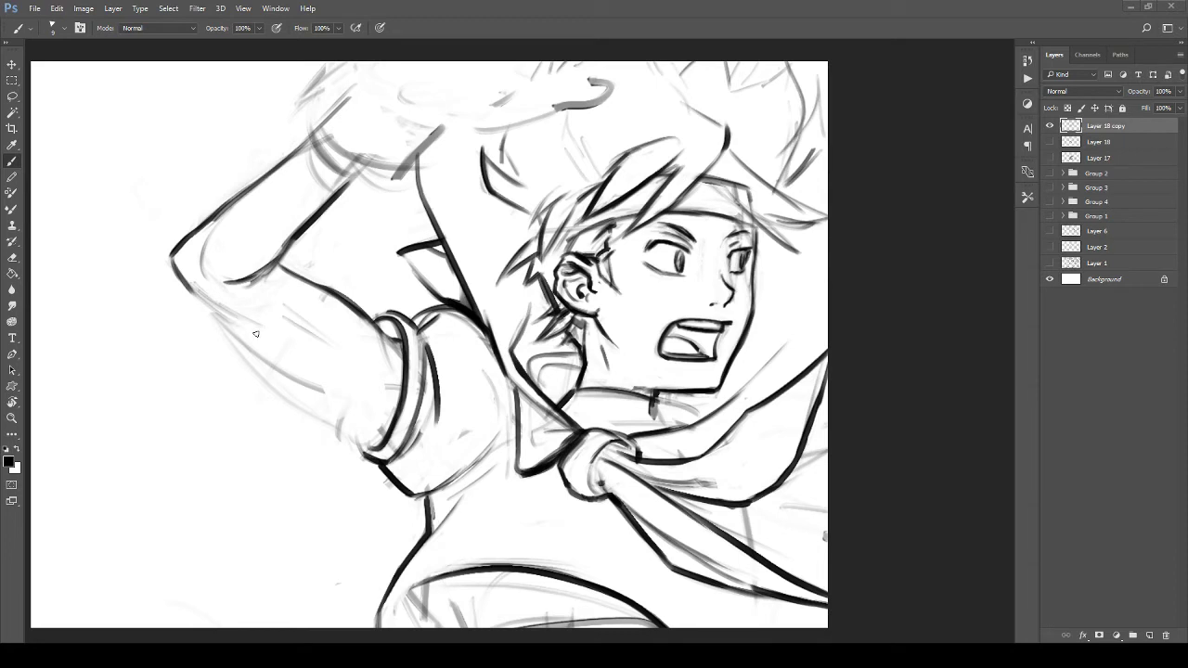
left_click_drag(191, 288, 331, 403)
key("ctrl+z")
mouse_move(185, 277)
left_mouse_down()
mouse_move(268, 353)
mouse_move(368, 406)
mouse_move(259, 324)
mouse_move(237, 240)
mouse_move(279, 348)
left_mouse_up()
mouse_move(246, 309)
left_mouse_down()
mouse_move(336, 355)
mouse_move(307, 341)
mouse_move(321, 377)
left_mouse_up()
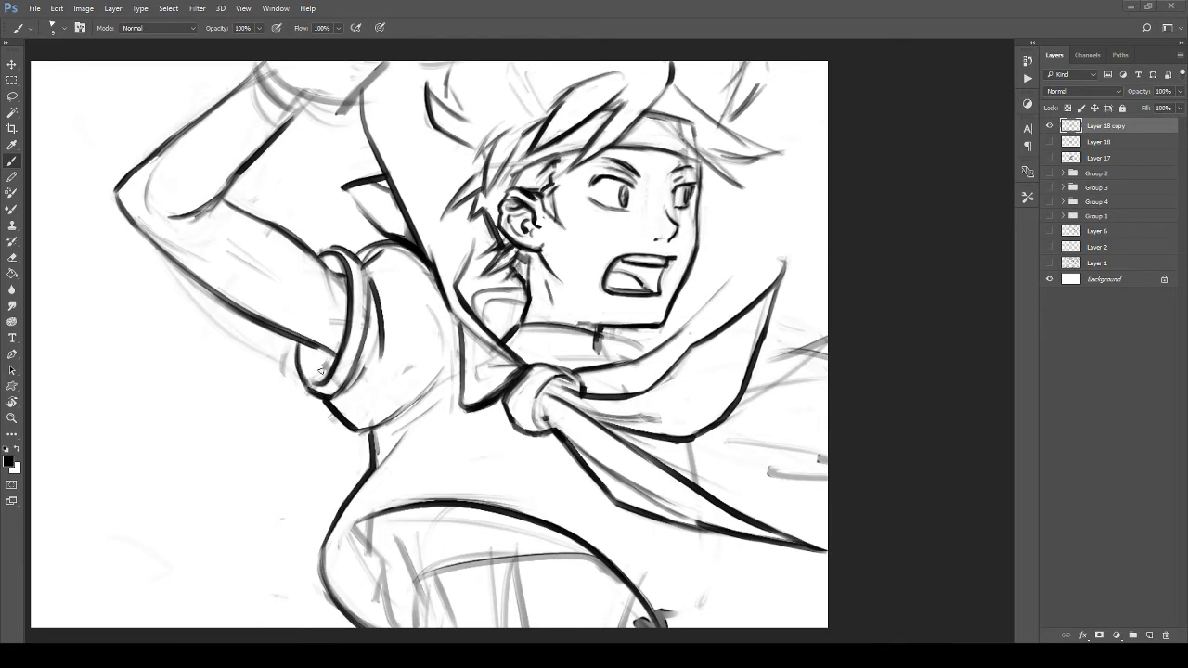
Step: Erase stray sketch marks below the sleeve opening and along the upper arm, using a smaller eraser for the fine areas
key("e")
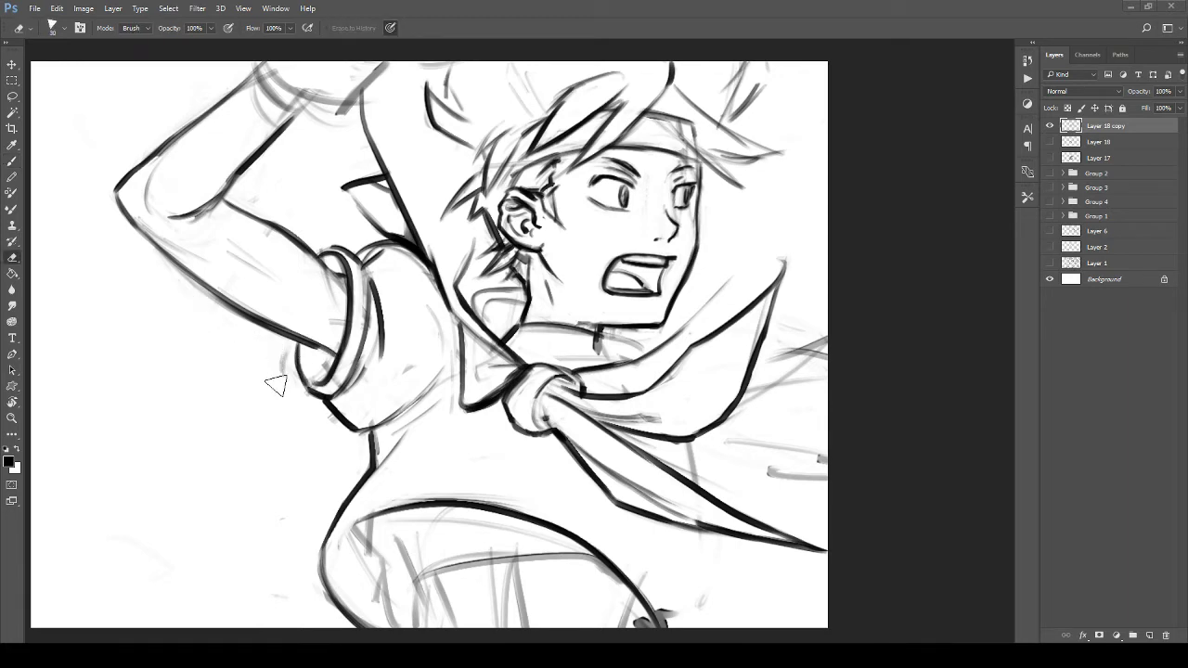
mouse_move(299, 327)
left_mouse_down()
mouse_move(197, 298)
mouse_move(231, 313)
mouse_move(249, 288)
mouse_move(305, 359)
left_mouse_up()
mouse_move(302, 279)
left_mouse_down()
mouse_move(307, 340)
mouse_move(351, 358)
left_mouse_up()
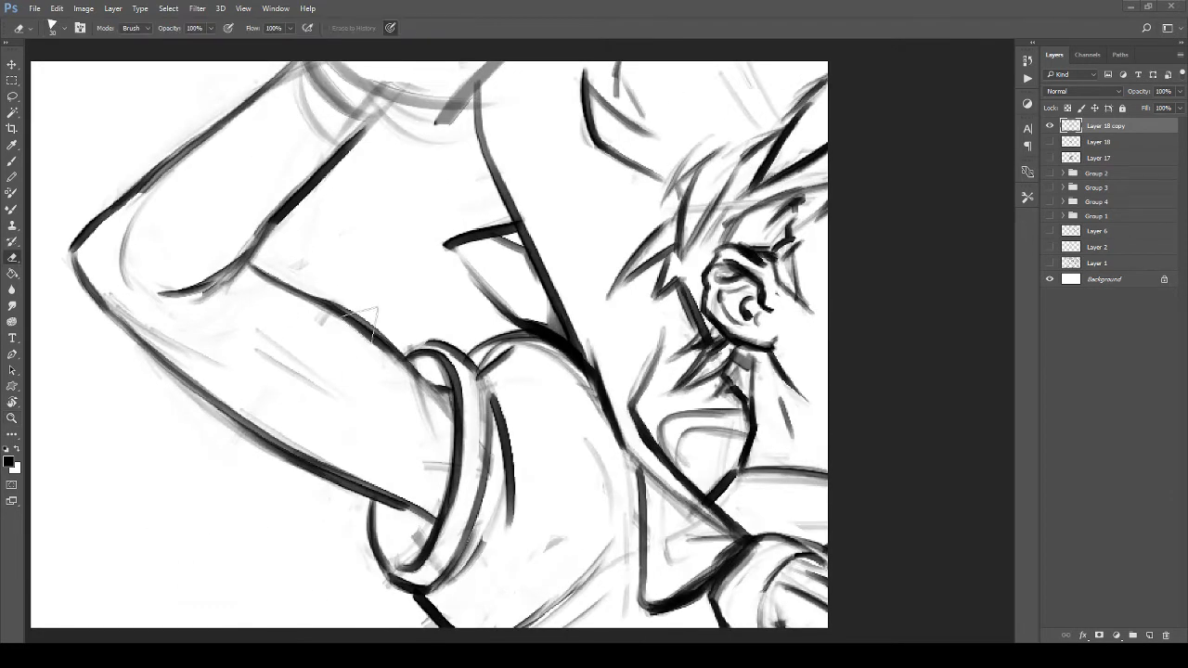
key("bracketleft")
key("bracketleft")
key("bracketleft")
mouse_move(305, 278)
left_mouse_down()
mouse_move(396, 343)
mouse_move(334, 300)
mouse_move(351, 341)
mouse_move(385, 360)
mouse_move(307, 323)
left_mouse_up()
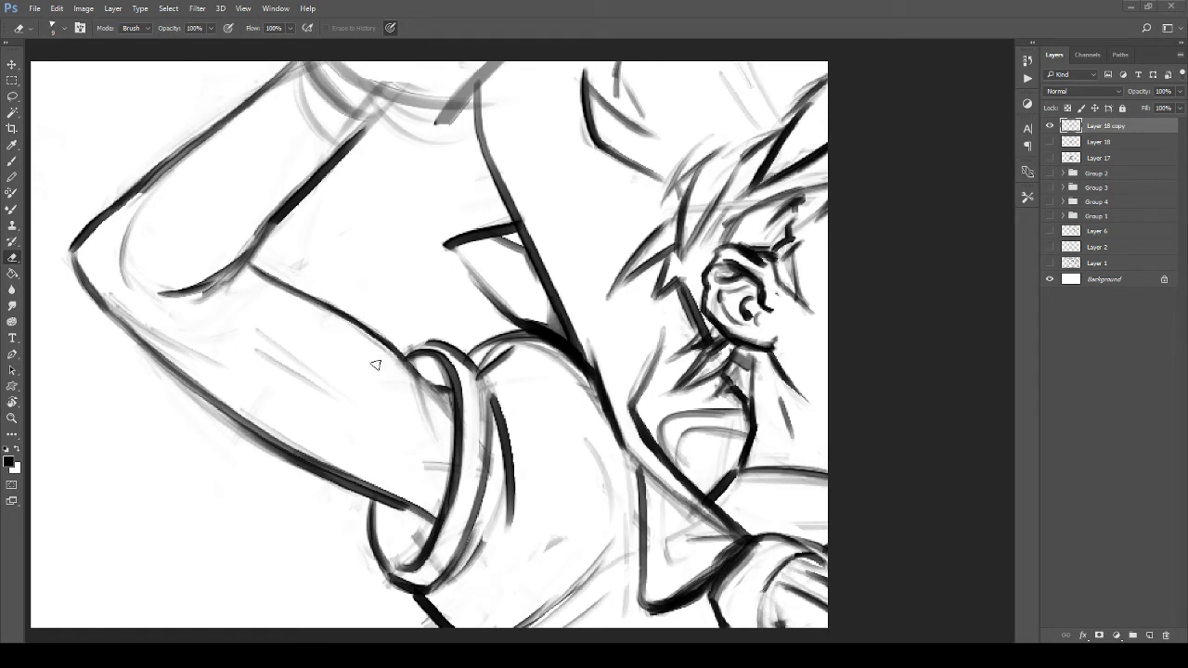
key("ctrl+z")
Step: Look over the rough waist and leg sketch below the shirt hem and compare it with the inked upper body
key("z")
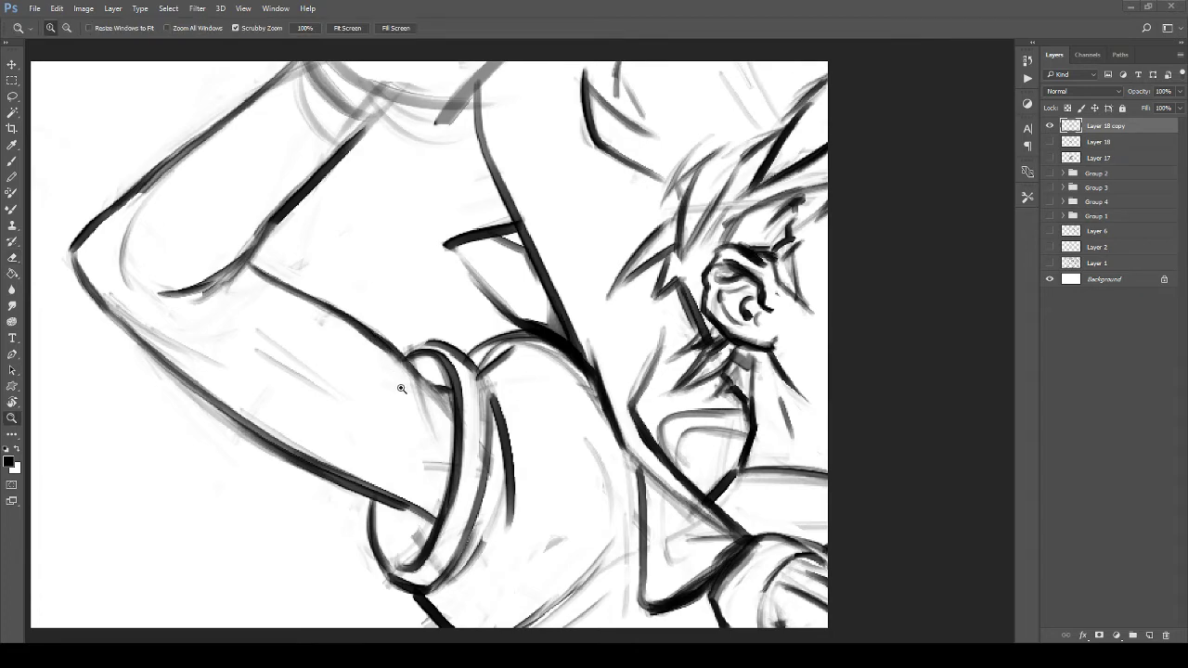
left_click_drag(400, 388, 297, 395)
left_click_drag(455, 504, 371, 360)
left_click_drag(352, 295, 346, 381)
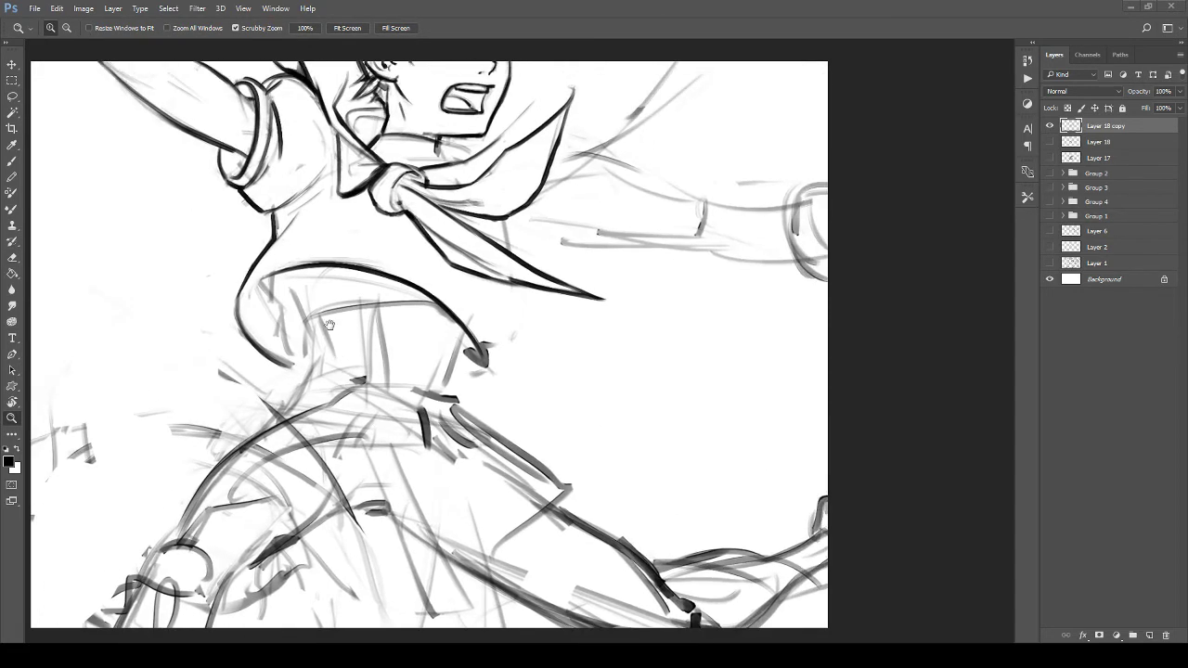
left_click_drag(228, 297, 169, 306)
key("b")
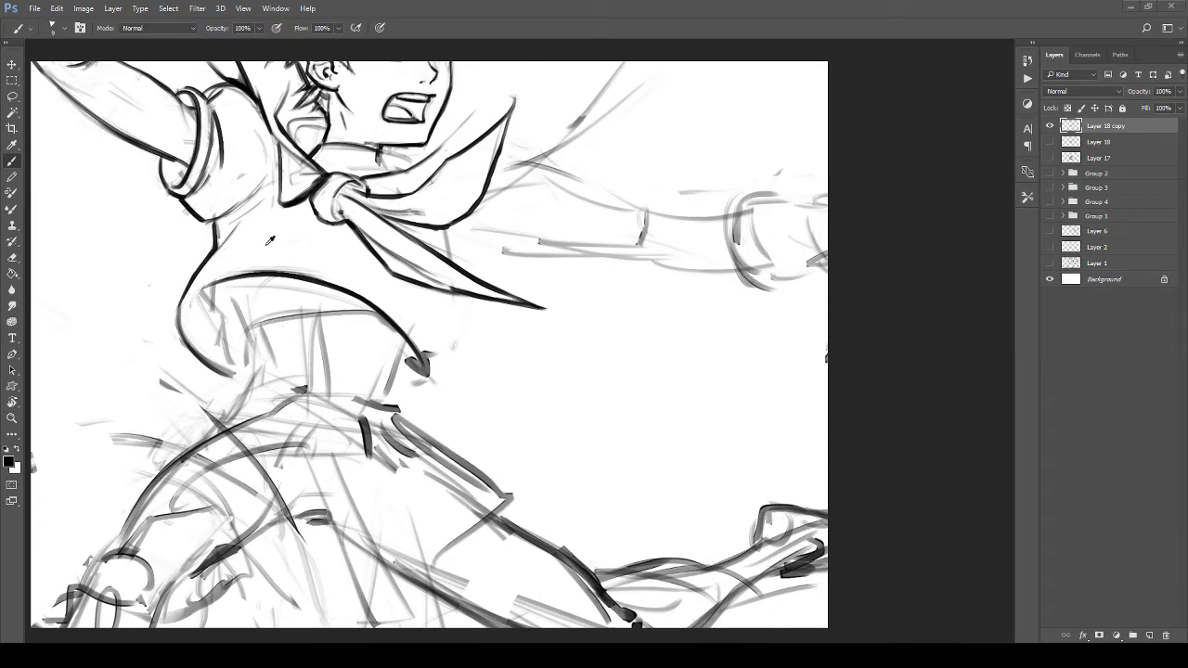
left_click_drag(281, 272, 309, 334)
left_click_drag(281, 381, 295, 319)
left_click_drag(307, 347, 362, 348)
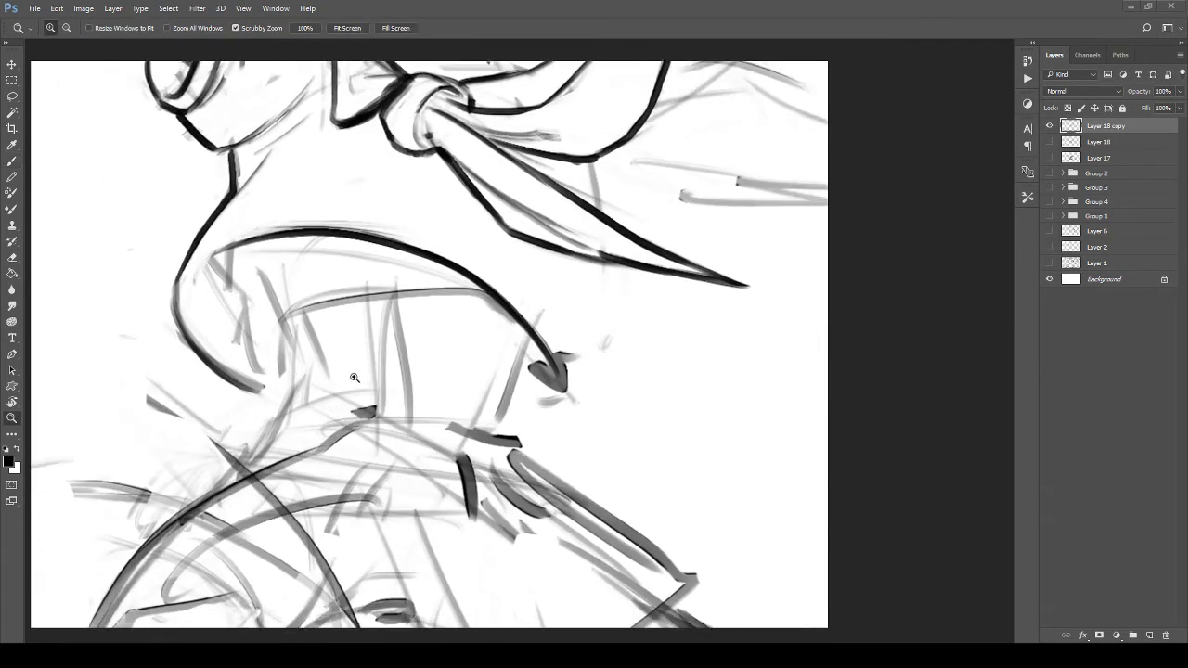
left_click_drag(204, 310, 241, 335)
left_click_drag(259, 403, 327, 417)
left_click_drag(330, 308, 295, 522)
left_click_drag(302, 330, 328, 621)
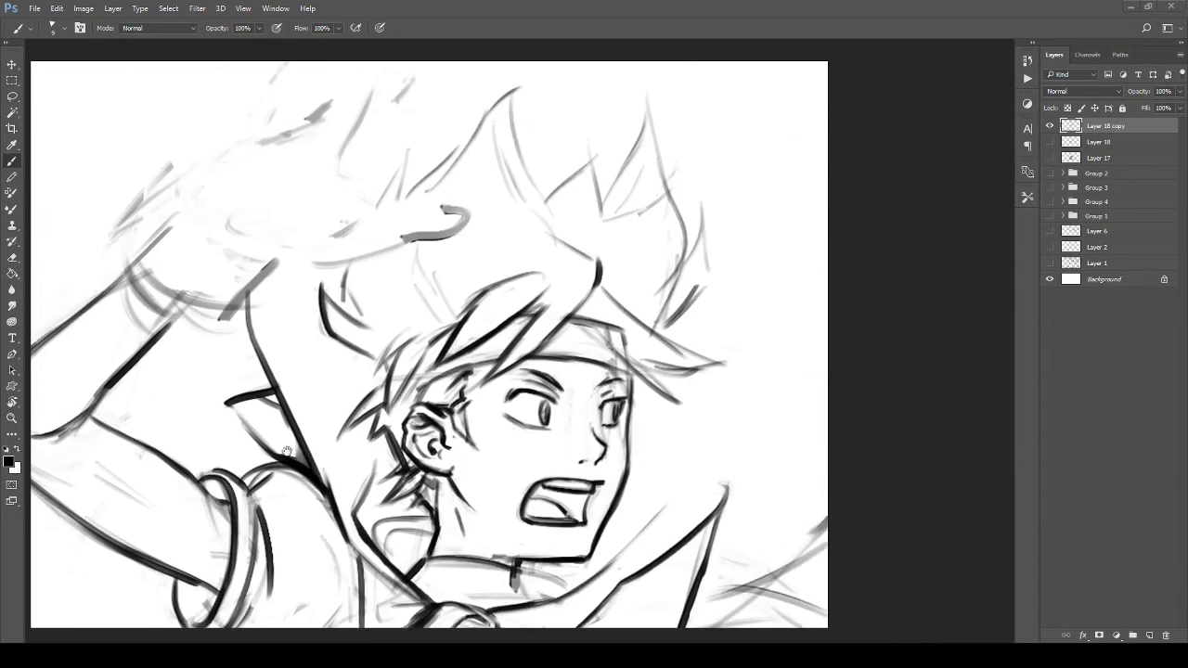
Step: Ink the outer sides and thick lower edge of the wristband on the raised arm
mouse_move(213, 251)
left_mouse_down()
mouse_move(272, 361)
mouse_move(316, 401)
mouse_move(271, 400)
mouse_move(234, 420)
mouse_move(313, 466)
left_mouse_up()
mouse_move(238, 378)
left_mouse_down()
mouse_move(234, 414)
mouse_move(286, 334)
mouse_move(308, 331)
left_mouse_up()
mouse_move(351, 408)
left_mouse_down()
mouse_move(398, 414)
mouse_move(365, 459)
left_mouse_up()
mouse_move(271, 445)
left_mouse_down()
mouse_move(356, 464)
mouse_move(405, 420)
left_mouse_up()
mouse_move(289, 484)
left_mouse_down()
mouse_move(384, 405)
mouse_move(300, 499)
left_mouse_up()
Step: Erase the leftover sketch lines outside the wristband and around the wrist
key("e")
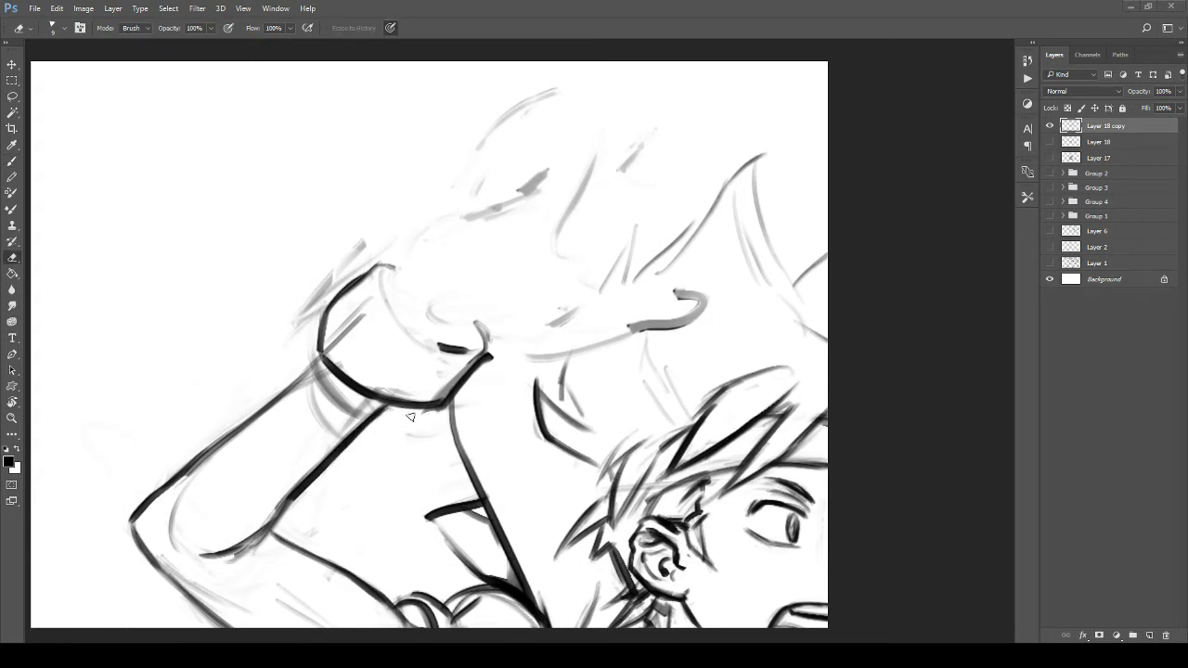
mouse_move(299, 320)
left_mouse_down()
mouse_move(320, 288)
mouse_move(303, 301)
left_mouse_up()
left_click_drag(378, 254, 329, 301)
mouse_move(369, 269)
left_mouse_down()
mouse_move(325, 311)
mouse_move(341, 341)
left_mouse_up()
key("b")
key("e")
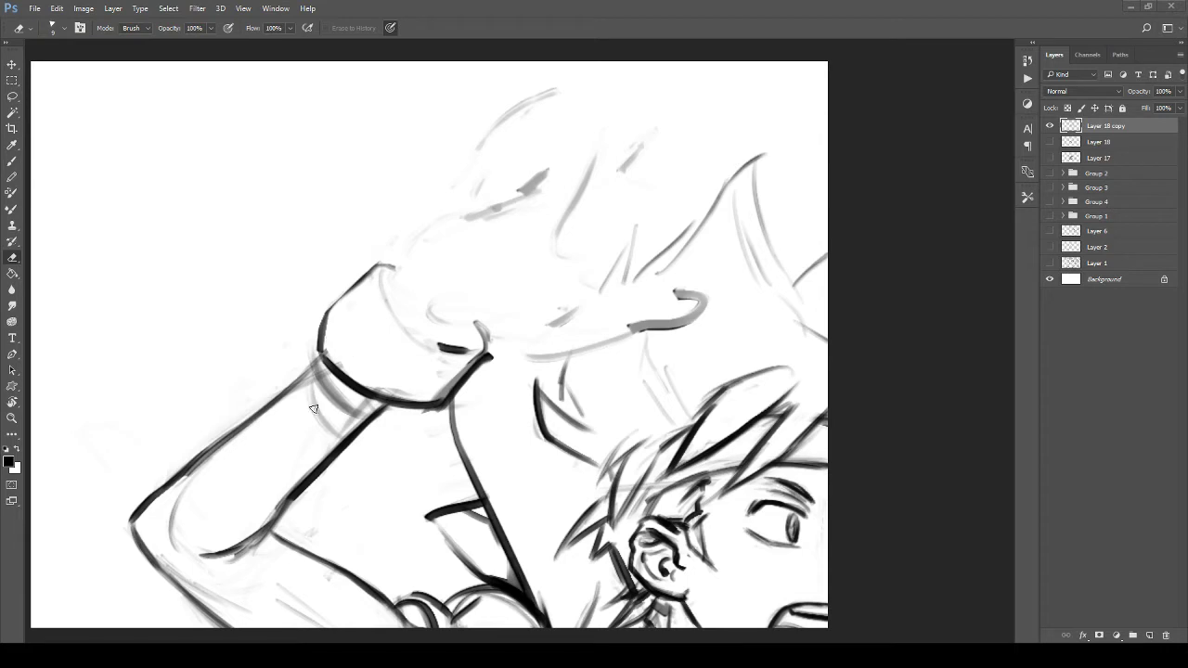
mouse_move(314, 409)
left_mouse_down()
mouse_move(335, 429)
mouse_move(307, 399)
mouse_move(341, 402)
left_mouse_up()
key("ctrl+z")
mouse_move(448, 310)
left_mouse_down()
mouse_move(361, 414)
mouse_move(339, 394)
left_mouse_up()
Step: Ink the curved rim of the wristband opening and sketch the first lines of the hand above it
key("b")
left_click_drag(266, 354, 332, 430)
left_click_drag(283, 387, 359, 448)
mouse_move(324, 396)
left_mouse_down()
mouse_move(331, 367)
mouse_move(340, 421)
mouse_move(381, 420)
mouse_move(402, 447)
left_mouse_up()
mouse_move(339, 349)
left_mouse_down()
mouse_move(365, 326)
mouse_move(355, 341)
mouse_move(369, 326)
mouse_move(365, 338)
mouse_move(394, 328)
left_mouse_up()
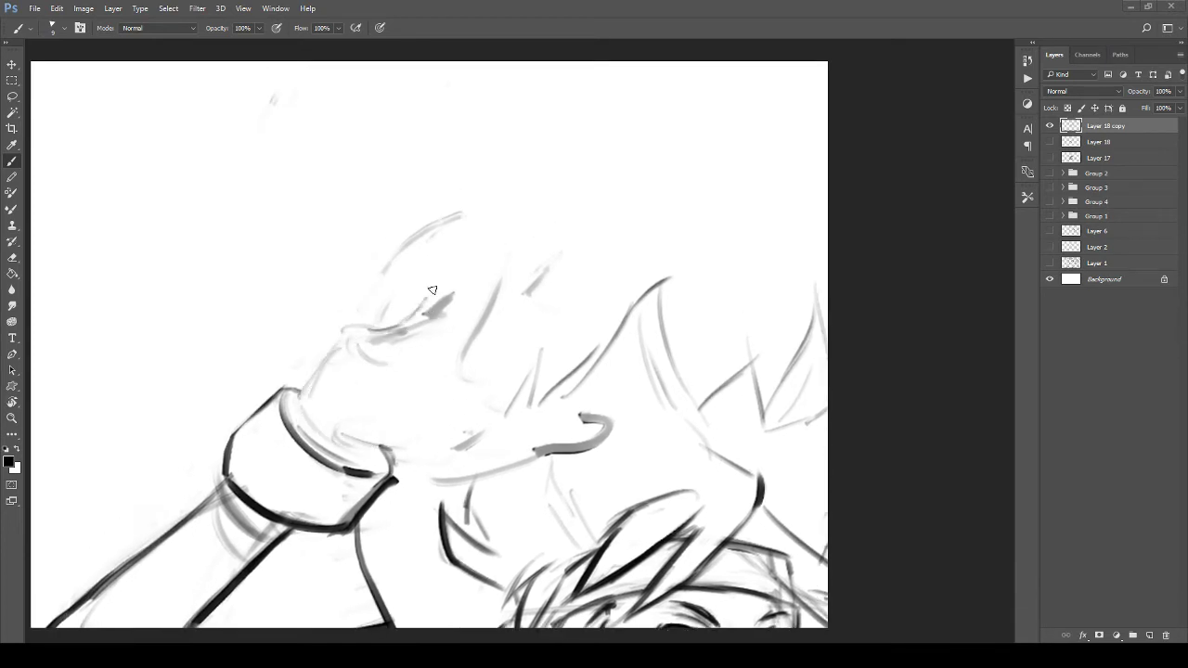
Step: Sketch the squared tip of the bent finger and the rounded form at the base of the palm
mouse_move(432, 290)
left_mouse_down()
mouse_move(439, 328)
mouse_move(417, 312)
mouse_move(449, 324)
mouse_move(440, 335)
mouse_move(346, 359)
left_mouse_up()
mouse_move(346, 364)
left_mouse_down()
mouse_move(371, 375)
mouse_move(335, 432)
mouse_move(390, 440)
mouse_move(368, 402)
left_mouse_up()
mouse_move(372, 370)
left_mouse_down()
mouse_move(377, 401)
mouse_move(360, 401)
left_mouse_up()
mouse_move(402, 402)
left_mouse_down()
mouse_move(356, 423)
mouse_move(410, 469)
left_mouse_up()
left_click_drag(410, 468, 456, 452)
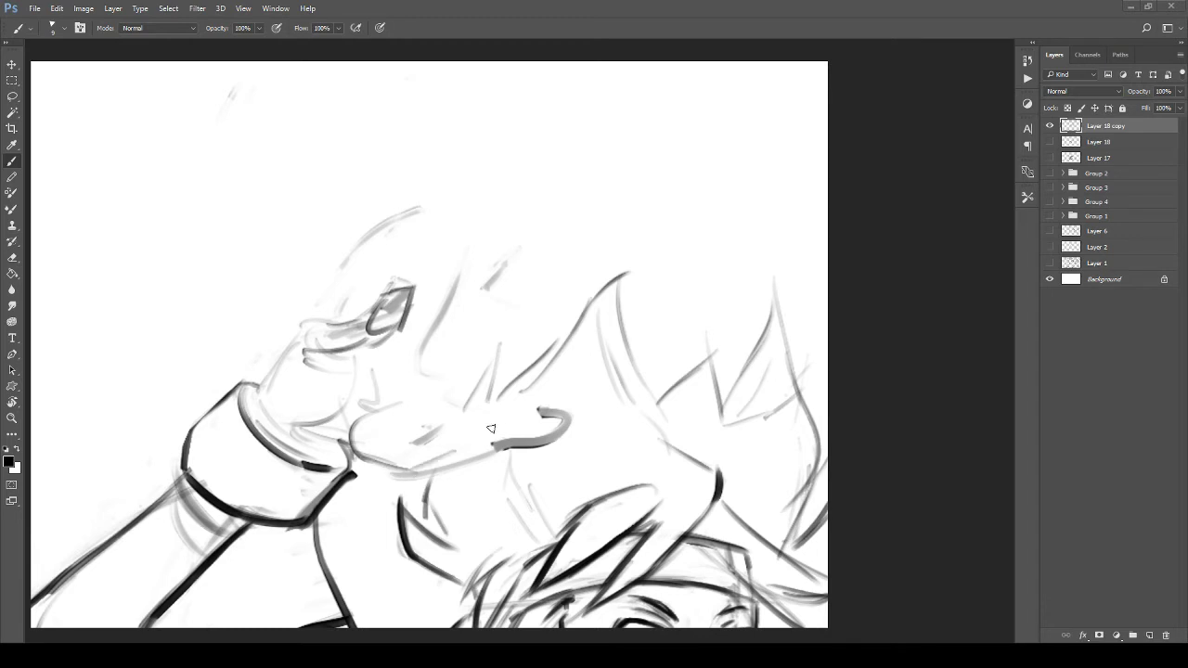
Step: Sketch the raised uppermost finger with its bent tip, and rough in the palm below it
left_click_drag(386, 405, 434, 410)
left_click_drag(399, 351, 372, 414)
mouse_move(316, 373)
left_mouse_down()
mouse_move(380, 277)
mouse_move(423, 269)
left_mouse_up()
mouse_move(356, 308)
left_mouse_down()
mouse_move(444, 291)
mouse_move(393, 306)
mouse_move(364, 351)
left_mouse_up()
mouse_move(340, 416)
left_mouse_down()
mouse_move(381, 410)
mouse_move(400, 327)
left_mouse_up()
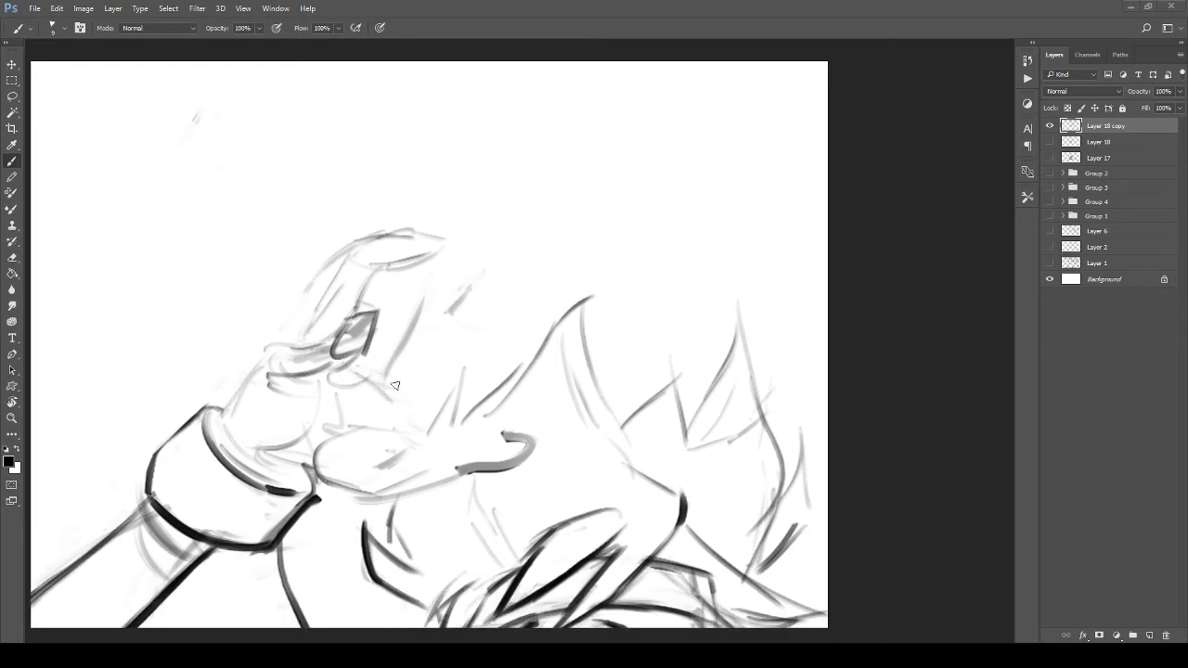
Step: Outline the lowest outstretched digit and rough in the remaining fingers reaching out between it and the uppermost finger
mouse_move(362, 368)
left_mouse_down()
mouse_move(416, 431)
mouse_move(420, 422)
mouse_move(464, 442)
mouse_move(517, 441)
mouse_move(476, 465)
left_mouse_up()
left_click_drag(466, 471, 414, 487)
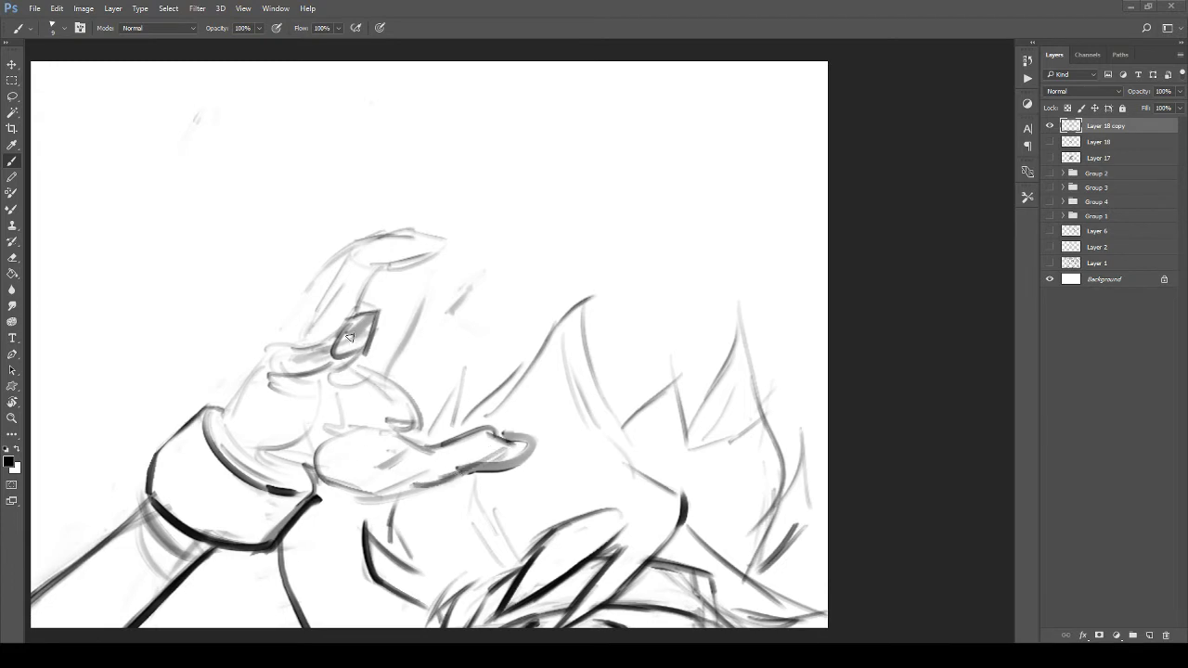
mouse_move(364, 299)
left_mouse_down()
mouse_move(420, 290)
mouse_move(472, 244)
mouse_move(511, 233)
mouse_move(451, 265)
mouse_move(379, 361)
mouse_move(411, 372)
mouse_move(523, 324)
mouse_move(557, 333)
mouse_move(482, 353)
mouse_move(401, 429)
mouse_move(335, 373)
mouse_move(385, 345)
mouse_move(437, 363)
left_mouse_up()
key("z")
left_click_drag(366, 130, 398, 310)
left_click_drag(409, 87, 386, 401)
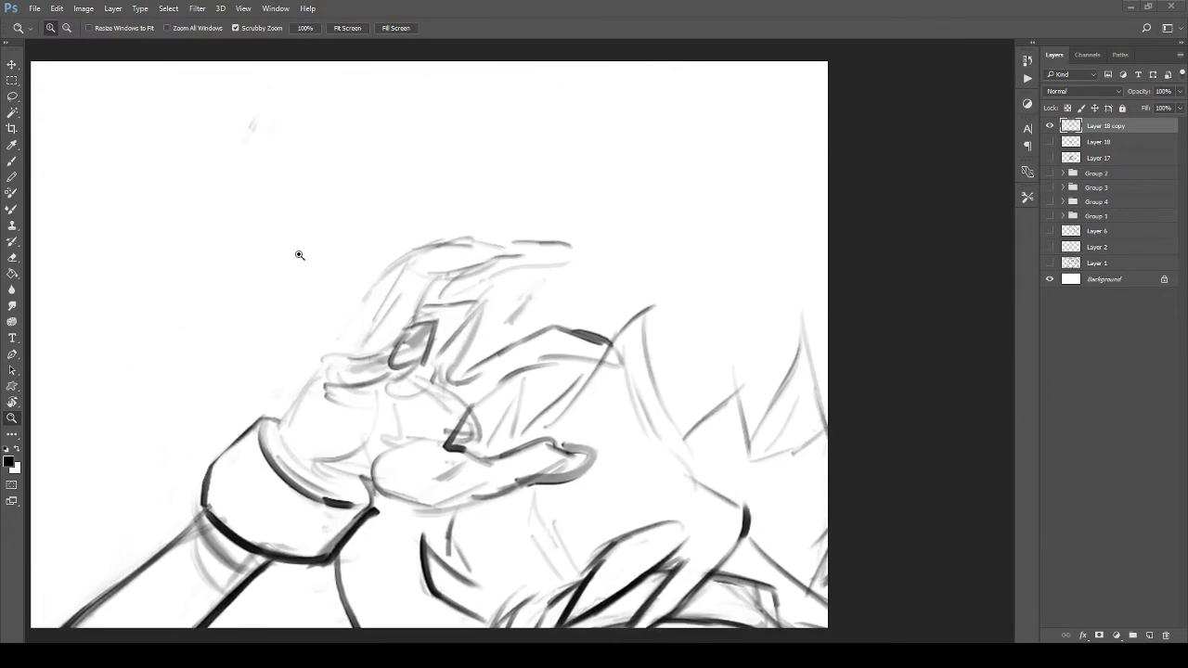
key("b")
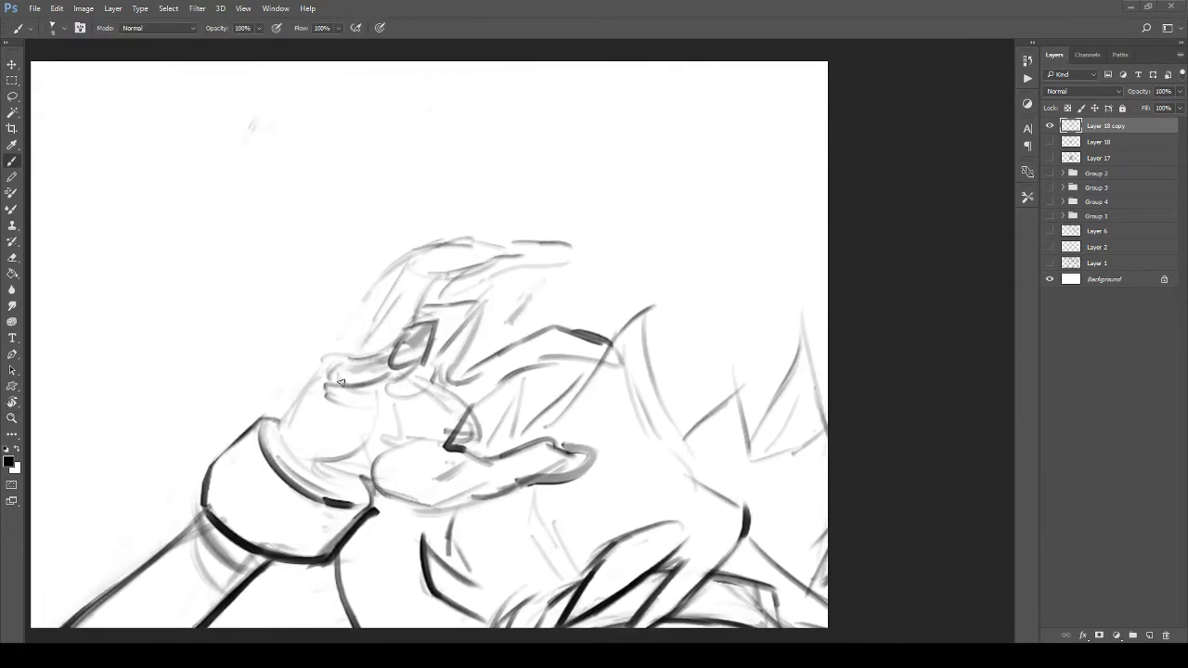
Step: Ink the bent finger's contour and both edges of the glove band across the palm, trimming where the lines overlap
mouse_move(343, 363)
left_mouse_down()
mouse_move(324, 423)
mouse_move(334, 423)
mouse_move(320, 388)
mouse_move(380, 354)
mouse_move(369, 388)
mouse_move(304, 419)
mouse_move(360, 398)
left_mouse_up()
key("ctrl+z")
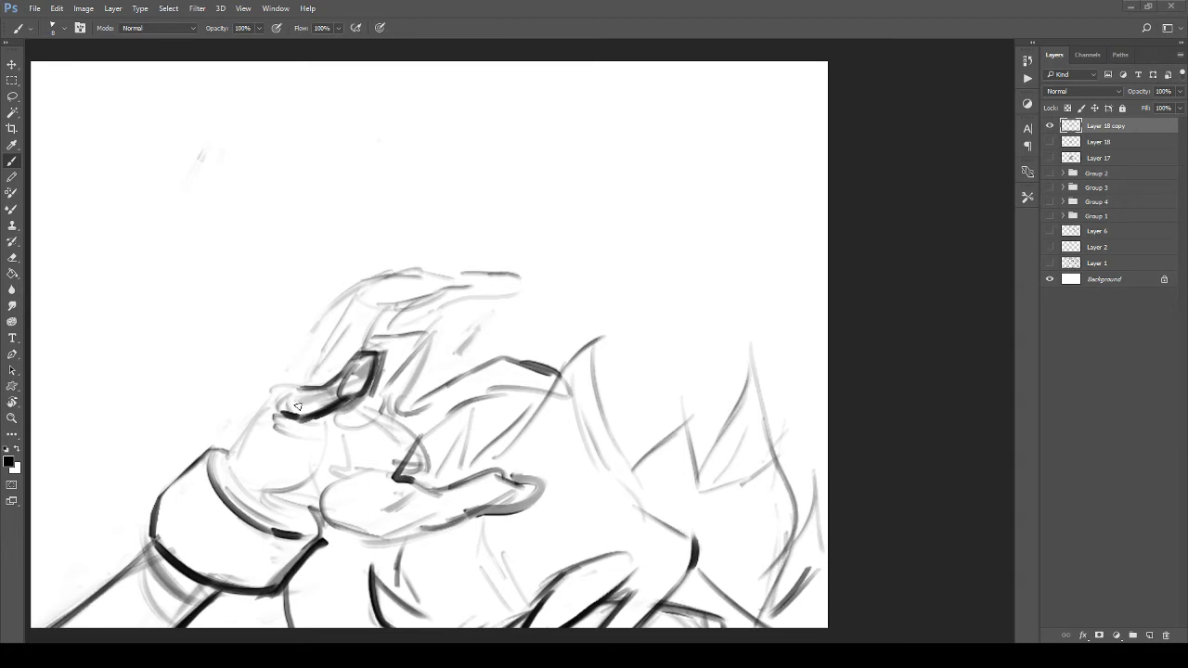
left_click_drag(275, 436, 407, 484)
left_click_drag(341, 458, 389, 479)
mouse_move(298, 415)
left_mouse_down()
mouse_move(420, 468)
mouse_move(397, 477)
left_mouse_up()
key("e")
left_click_drag(345, 436, 405, 470)
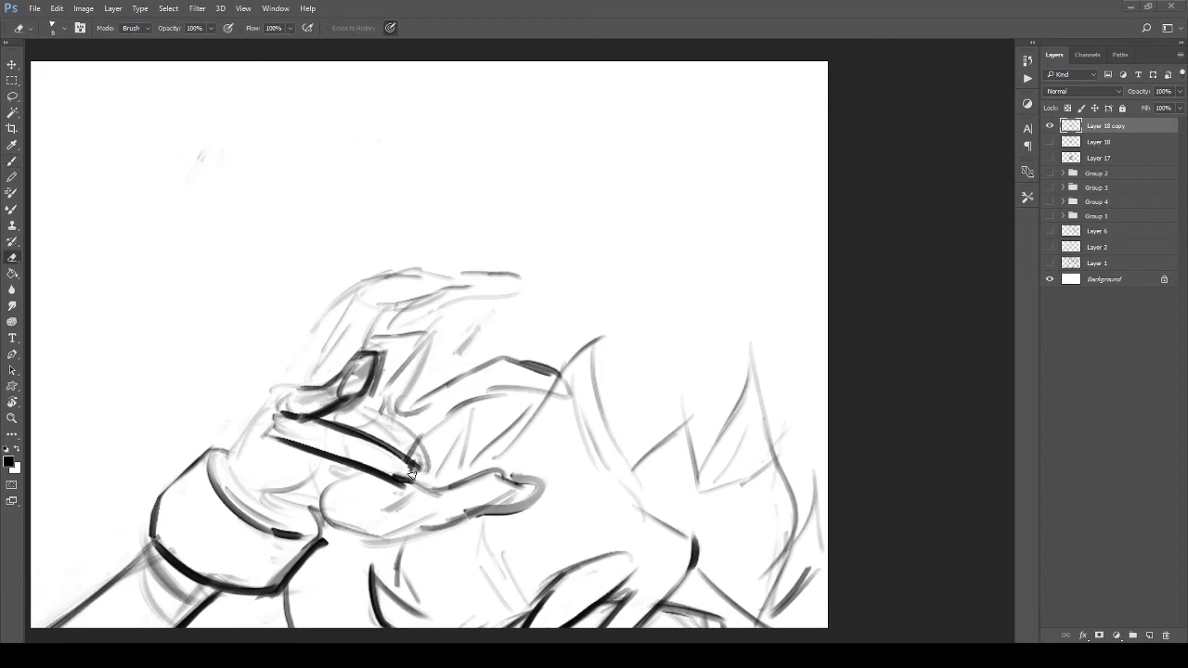
mouse_move(305, 424)
left_mouse_down()
mouse_move(417, 474)
mouse_move(391, 486)
mouse_move(429, 492)
left_mouse_up()
key("b")
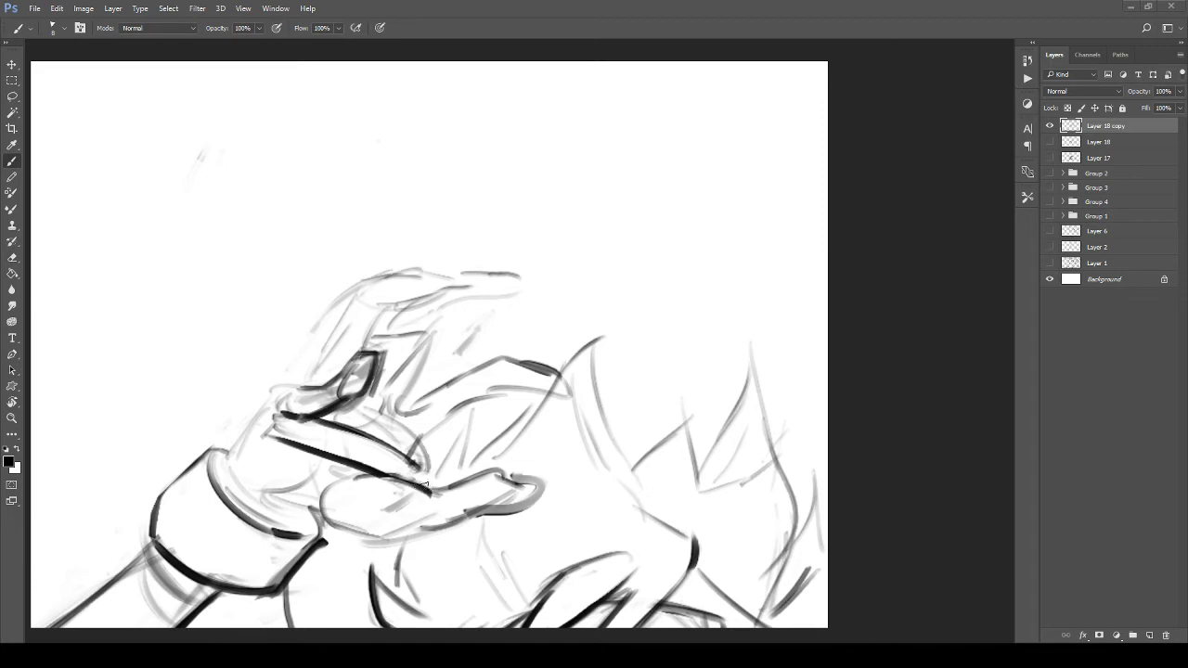
Step: Try to ink the lowest outstretched digit with a ring-shaped glove cuff, a rounded tip and a cleaned-up outer edge
key("ctrl+Tab")
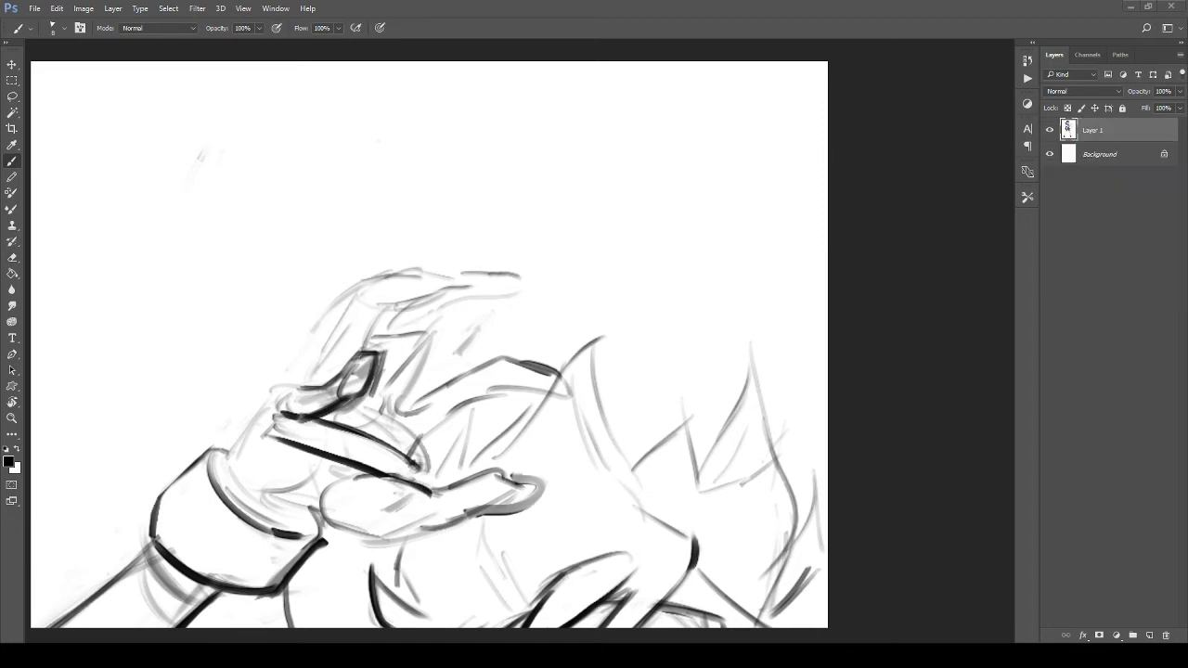
key("z")
key("ctrl+Tab")
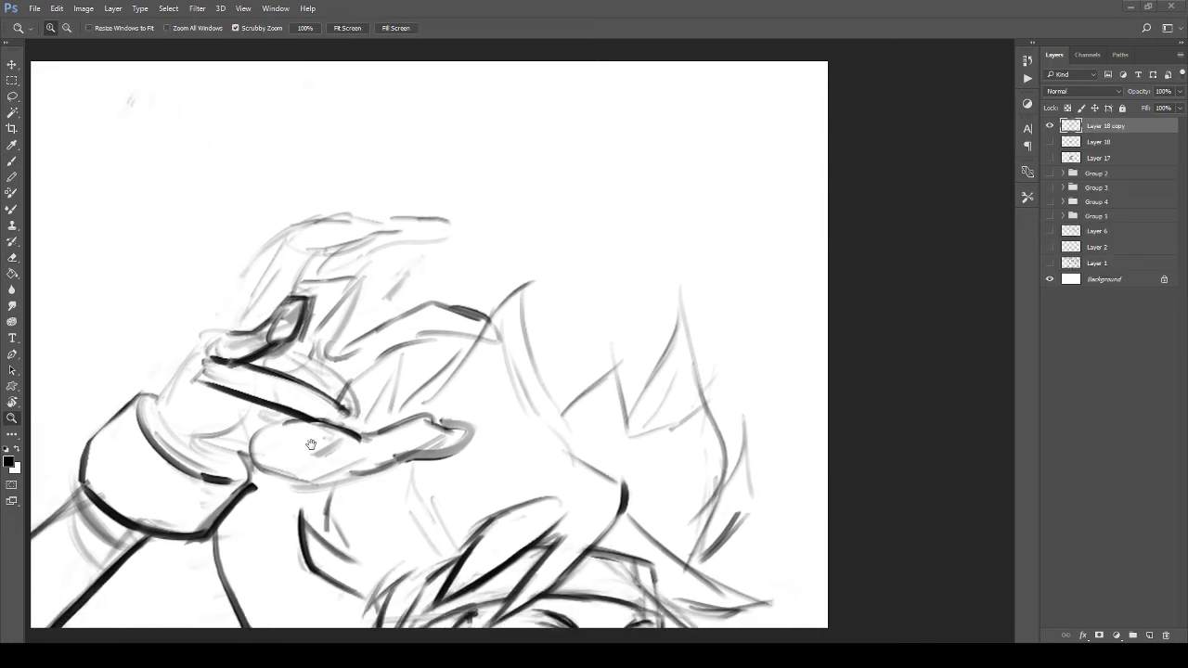
mouse_move(317, 452)
left_mouse_down()
mouse_move(325, 418)
mouse_move(316, 467)
mouse_move(329, 499)
left_mouse_up()
key("b")
mouse_move(329, 421)
left_mouse_down()
mouse_move(371, 430)
mouse_move(354, 492)
mouse_move(320, 497)
mouse_move(361, 488)
left_mouse_up()
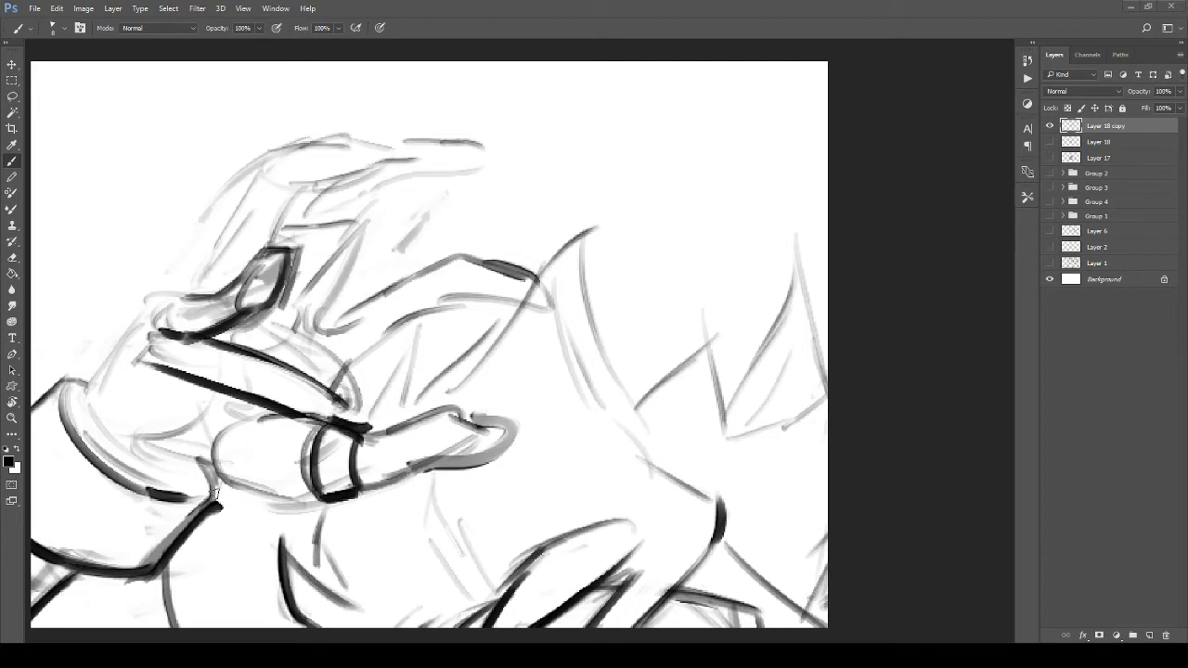
left_click_drag(212, 487, 326, 497)
mouse_move(389, 428)
left_mouse_down()
mouse_move(423, 410)
mouse_move(390, 418)
mouse_move(453, 422)
mouse_move(459, 434)
left_mouse_up()
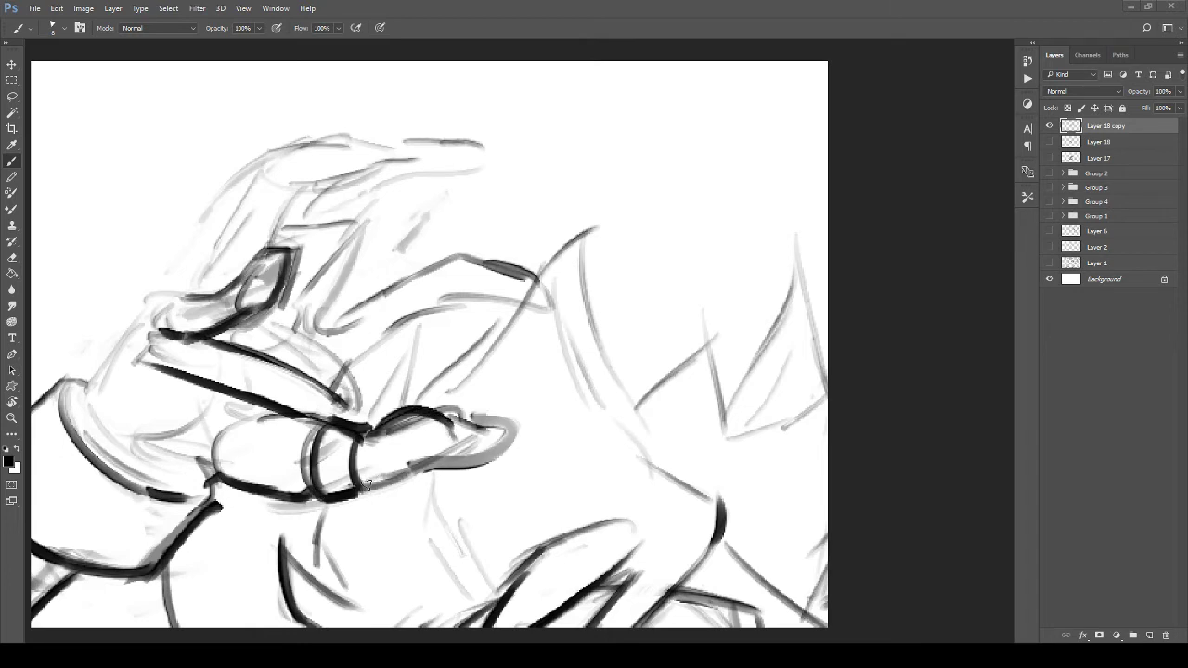
mouse_move(364, 485)
left_mouse_down()
mouse_move(445, 448)
mouse_move(452, 425)
left_mouse_up()
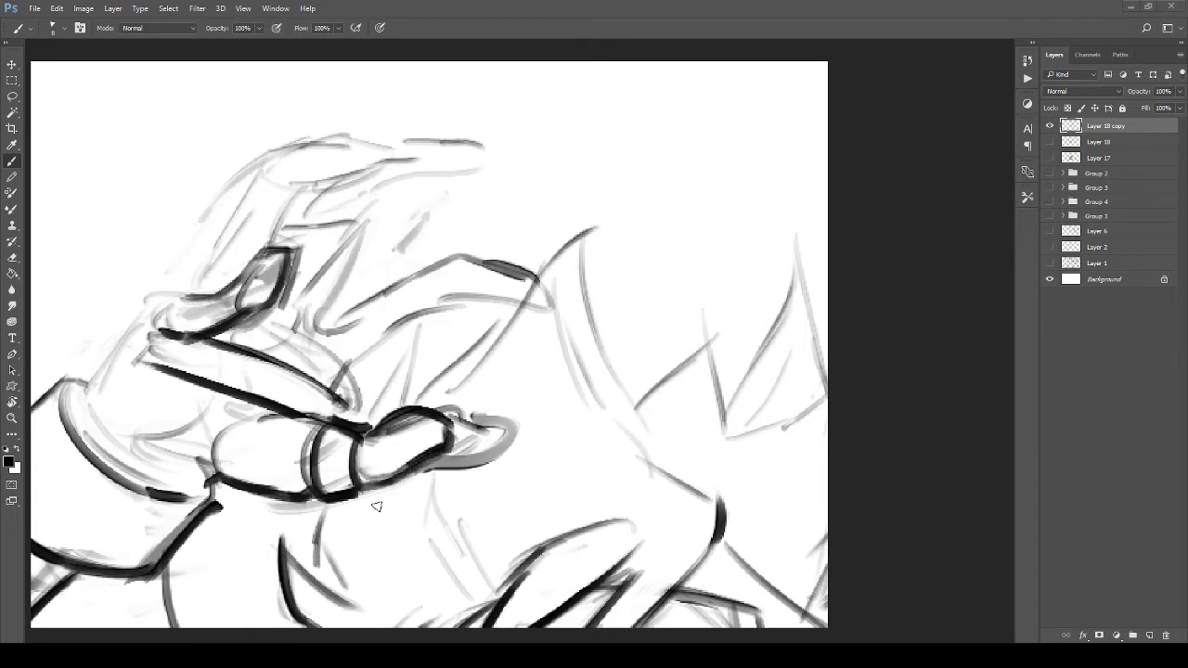
key("e")
mouse_move(429, 474)
left_mouse_down()
mouse_move(450, 457)
mouse_move(487, 459)
mouse_move(501, 437)
mouse_move(438, 404)
mouse_move(475, 433)
mouse_move(431, 437)
mouse_move(317, 398)
mouse_move(326, 386)
left_mouse_up()
Step: Undo the latest inking on the tip of the lowest digit
key("z")
left_click_drag(332, 244, 357, 396)
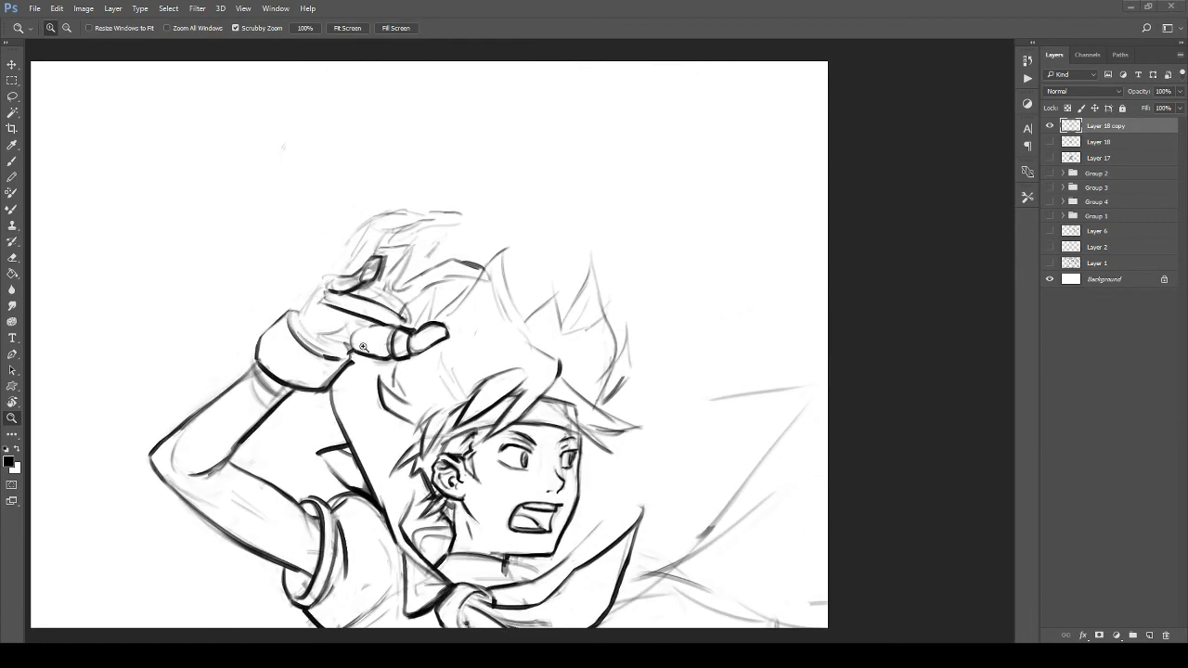
left_click_drag(365, 348, 429, 368)
mouse_move(430, 369)
left_mouse_down()
mouse_move(392, 415)
mouse_move(470, 392)
mouse_move(479, 428)
left_mouse_up()
mouse_move(433, 446)
left_mouse_down()
mouse_move(516, 414)
mouse_move(497, 420)
left_mouse_up()
left_click_drag(494, 397, 459, 430)
key("ctrl+alt+z")
key("ctrl+alt+z")
key("ctrl+alt+z")
key("ctrl+alt+z")
key("ctrl+alt+z")
key("ctrl+alt+z")
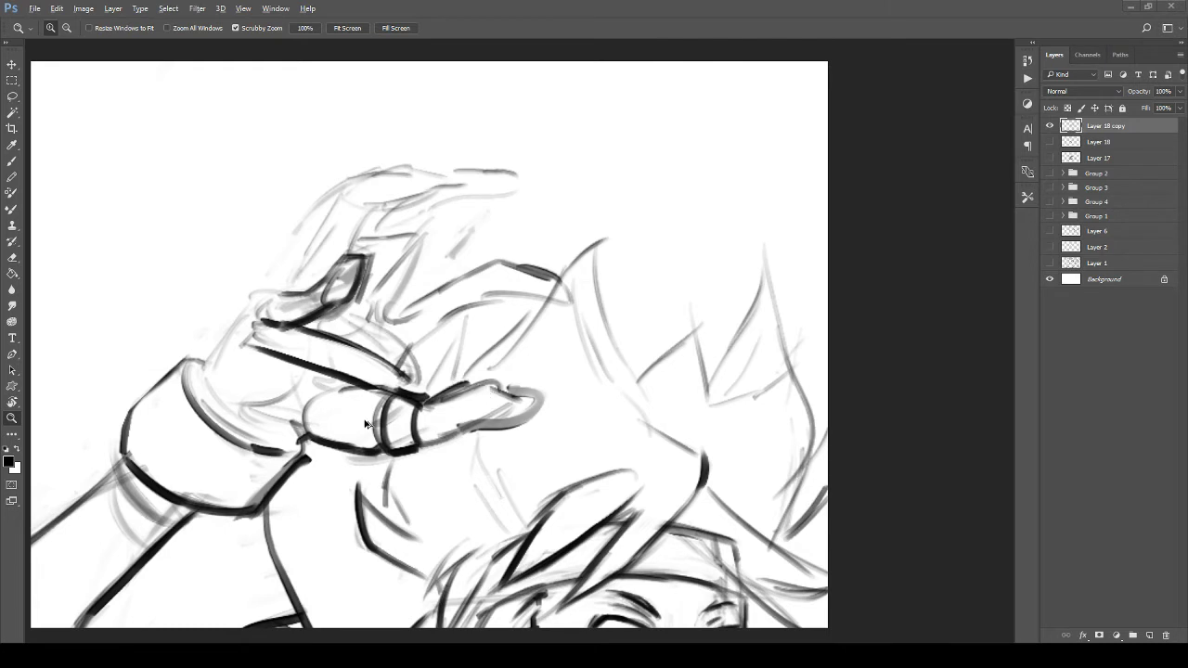
Step: Erase the outstretched part of the lowest digit, cuff ring included, leaving only its rounded base at the palm
key("e")
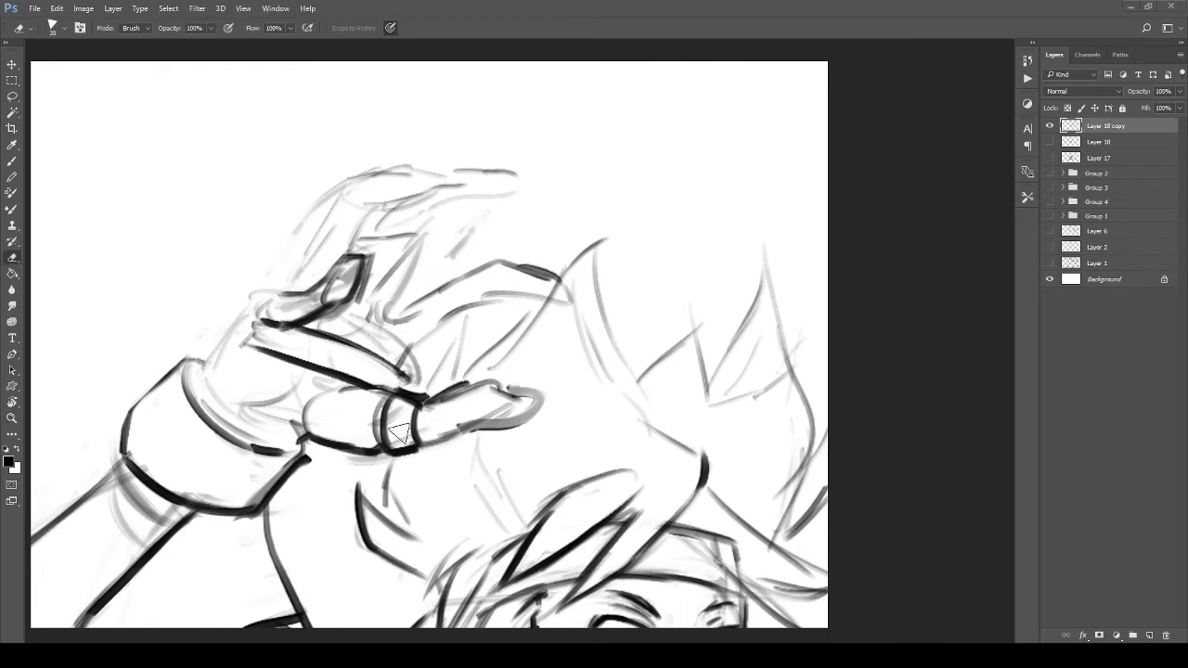
mouse_move(399, 434)
left_mouse_down()
mouse_move(368, 413)
mouse_move(436, 409)
mouse_move(469, 422)
mouse_move(488, 396)
mouse_move(400, 397)
mouse_move(424, 418)
mouse_move(353, 446)
mouse_move(401, 413)
left_mouse_up()
key("b")
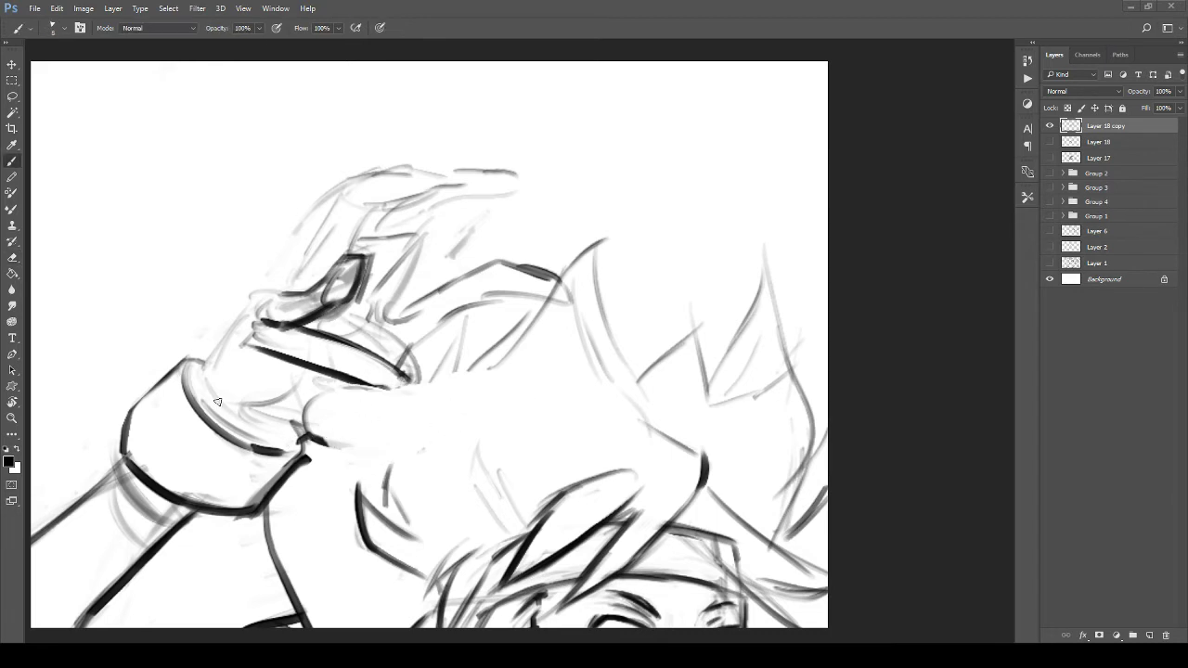
Step: Darken the wristband's inner rim and redraw the lowest digit angling down toward the hair with a narrow tip
mouse_move(211, 382)
left_mouse_down()
mouse_move(294, 428)
mouse_move(389, 437)
left_mouse_up()
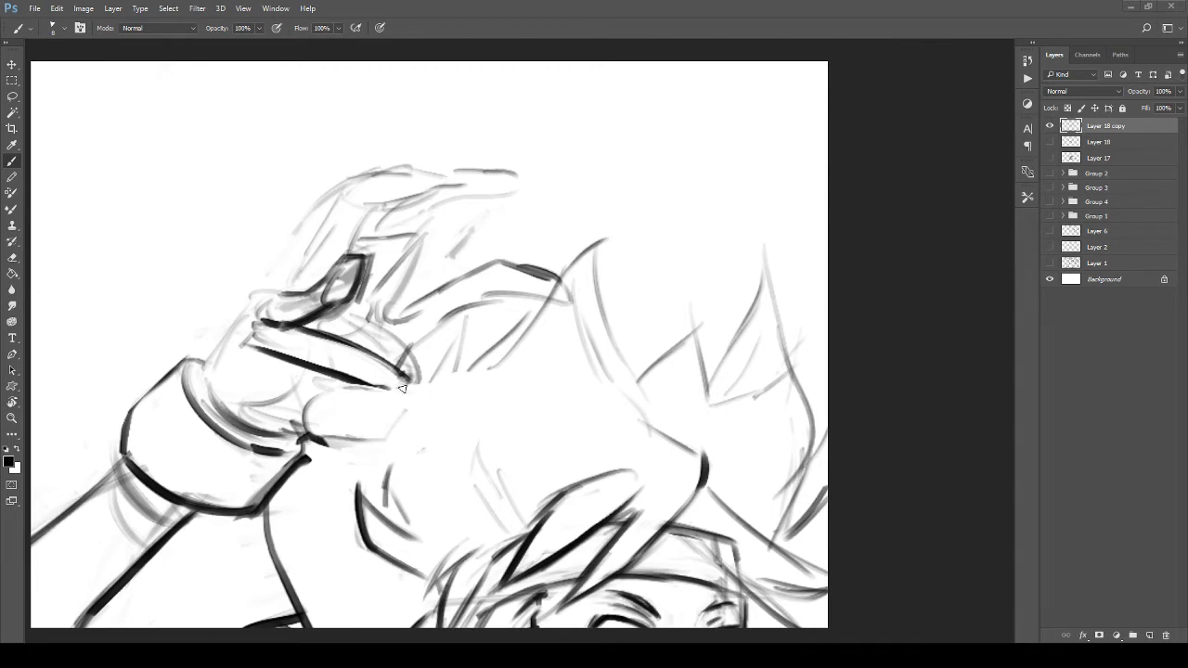
left_click_drag(400, 388, 406, 425)
mouse_move(317, 439)
left_mouse_down()
mouse_move(353, 458)
mouse_move(386, 453)
mouse_move(402, 410)
mouse_move(427, 449)
mouse_move(399, 464)
mouse_move(423, 476)
left_mouse_up()
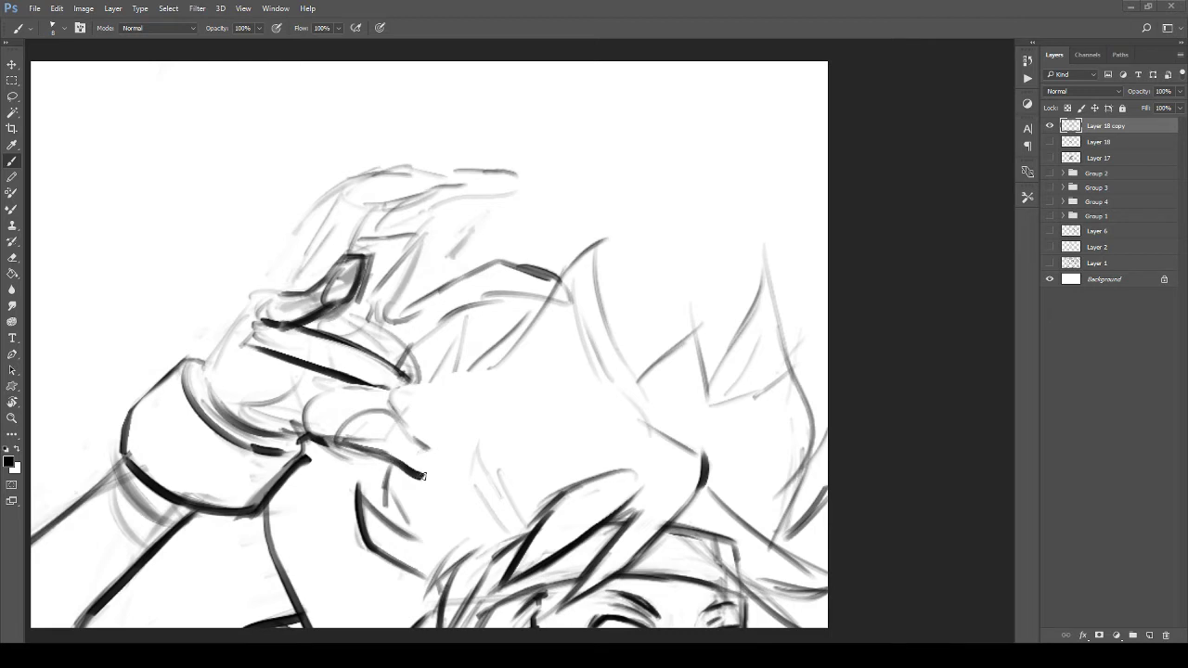
mouse_move(398, 419)
left_mouse_down()
mouse_move(453, 475)
mouse_move(437, 480)
mouse_move(455, 481)
left_mouse_up()
left_click_drag(360, 385, 394, 407)
left_click_drag(317, 366, 396, 411)
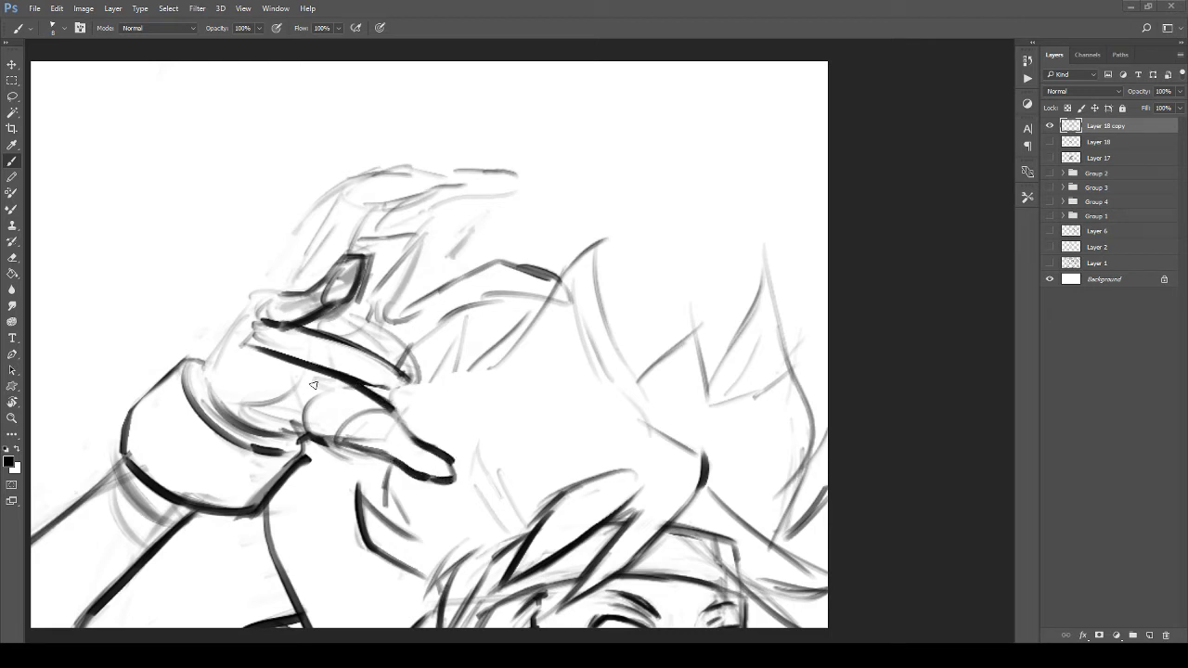
Step: Refine the lower edge of the glove band, ink its short closing end and strengthen the lowest digit's contour
mouse_move(253, 352)
left_mouse_down()
mouse_move(384, 408)
mouse_move(390, 390)
mouse_move(371, 398)
mouse_move(389, 404)
left_mouse_up()
key("e")
key("b")
left_click_drag(399, 368, 385, 397)
mouse_move(400, 371)
left_mouse_down()
mouse_move(383, 400)
mouse_move(405, 434)
mouse_move(392, 458)
mouse_move(437, 483)
mouse_move(462, 479)
left_mouse_up()
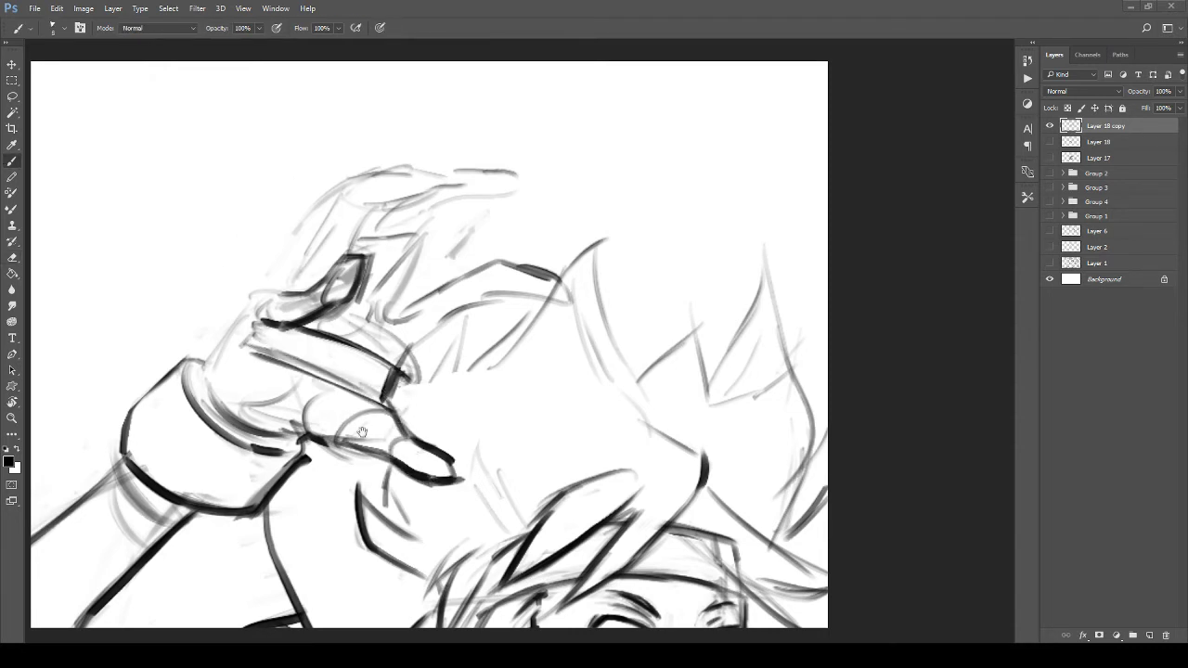
Step: Try adding curved fold lines across the base of the lowest digit
mouse_move(362, 433)
left_mouse_down()
mouse_move(405, 442)
mouse_move(370, 442)
mouse_move(373, 460)
left_mouse_up()
left_click_drag(442, 419, 433, 430)
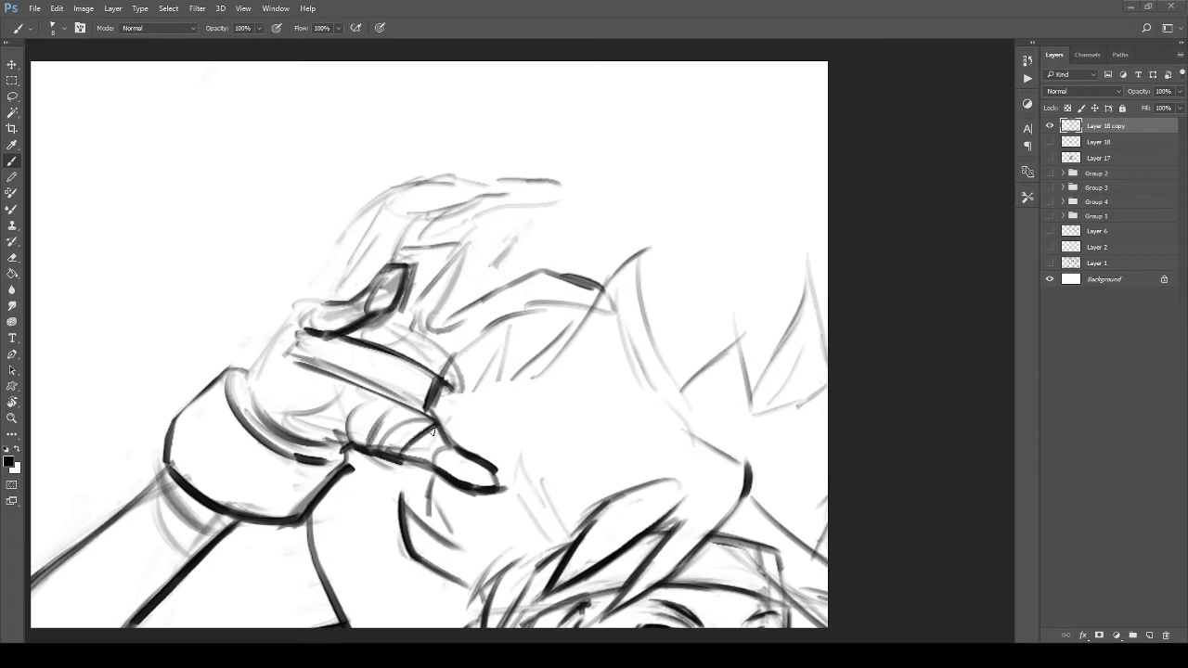
key("ctrl+alt+z")
key("ctrl+alt+z")
key("ctrl+alt+z")
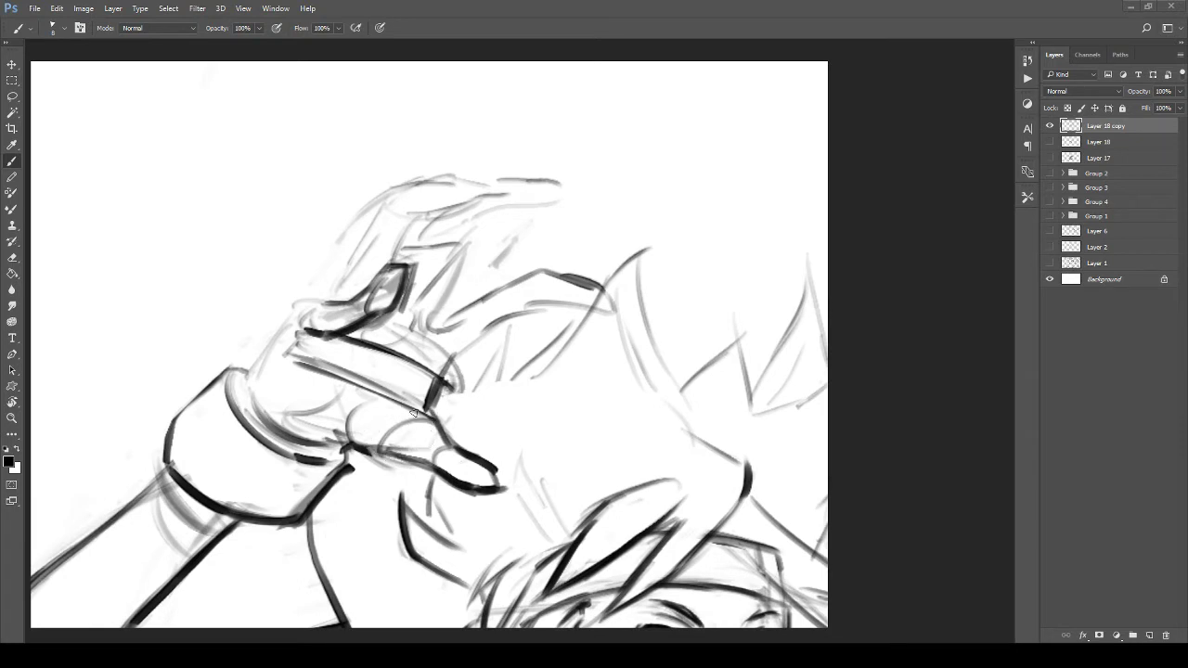
Step: Ink the uppermost finger's segments and tip, plus the outstretched finger beside it with its curved inner edge
left_click_drag(341, 365, 315, 419)
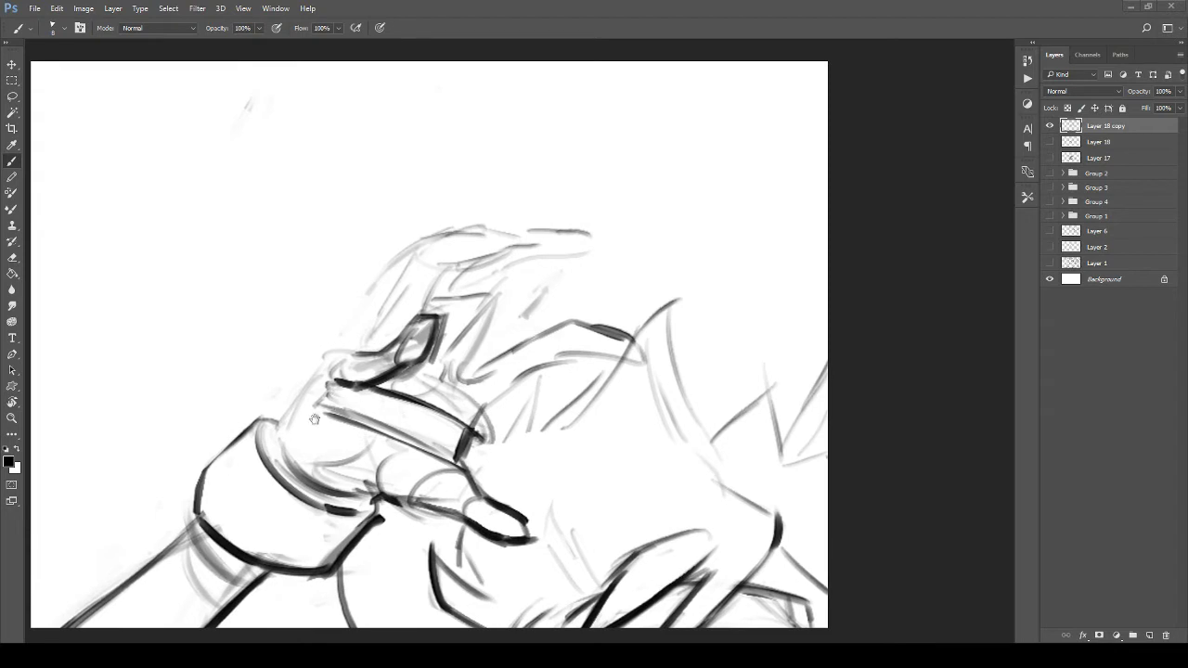
mouse_move(375, 314)
left_mouse_down()
mouse_move(354, 354)
mouse_move(414, 279)
mouse_move(457, 276)
left_mouse_up()
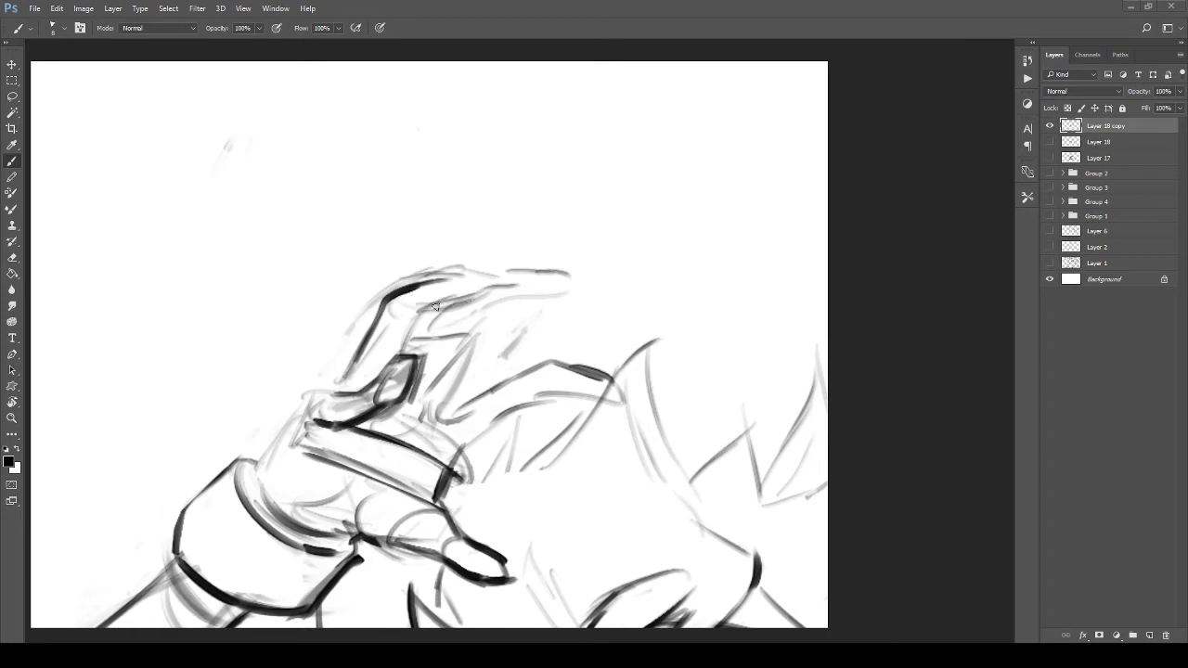
left_click_drag(444, 280, 473, 280)
mouse_move(414, 315)
left_mouse_down()
mouse_move(485, 294)
mouse_move(384, 369)
mouse_move(462, 291)
mouse_move(553, 271)
mouse_move(500, 295)
mouse_move(569, 283)
left_mouse_up()
mouse_move(569, 286)
left_mouse_down()
mouse_move(498, 316)
mouse_move(539, 295)
left_mouse_up()
mouse_move(473, 316)
left_mouse_down()
mouse_move(429, 397)
mouse_move(443, 414)
mouse_move(533, 365)
mouse_move(568, 372)
mouse_move(549, 399)
mouse_move(594, 399)
mouse_move(607, 379)
mouse_move(598, 400)
left_mouse_up()
mouse_move(467, 410)
left_mouse_down()
mouse_move(498, 418)
mouse_move(452, 458)
left_mouse_up()
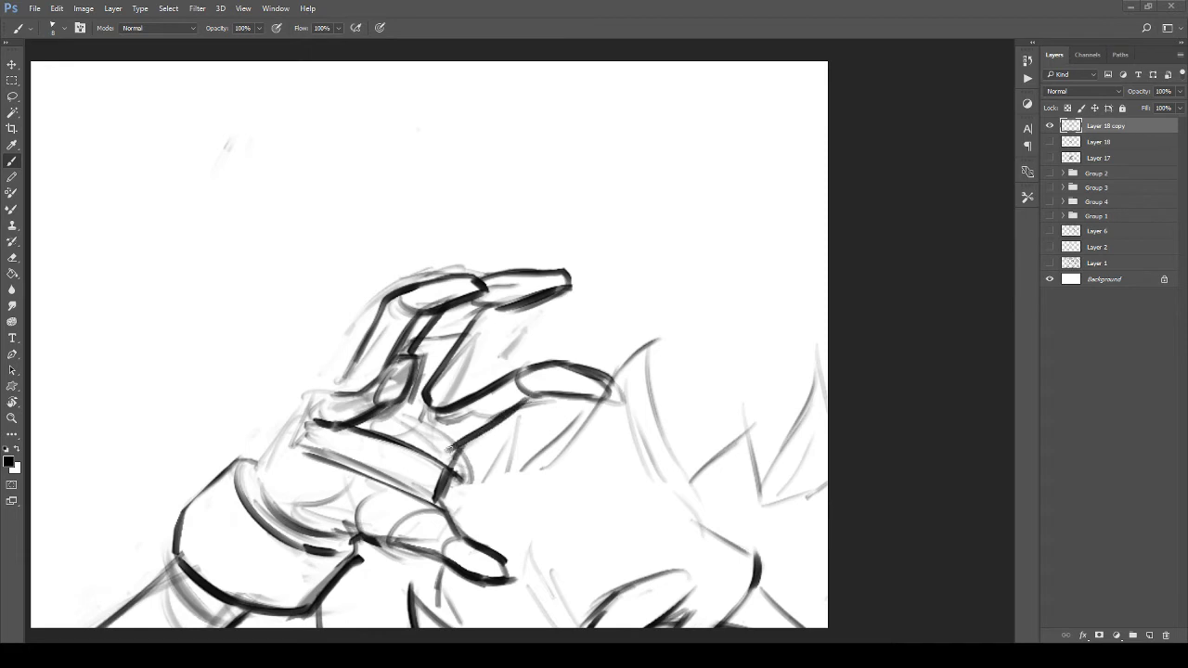
Step: Erase the stray sketch lines between the fingers and around the glove band, using a smaller eraser for the tight spots
left_click_drag(324, 441, 376, 432)
key("e")
mouse_move(565, 333)
left_mouse_down()
mouse_move(449, 415)
mouse_move(447, 360)
mouse_move(426, 388)
mouse_move(321, 434)
mouse_move(420, 464)
mouse_move(493, 432)
mouse_move(464, 458)
left_mouse_up()
key("[")
key("[")
key("[")
key("[")
key("[")
key("[")
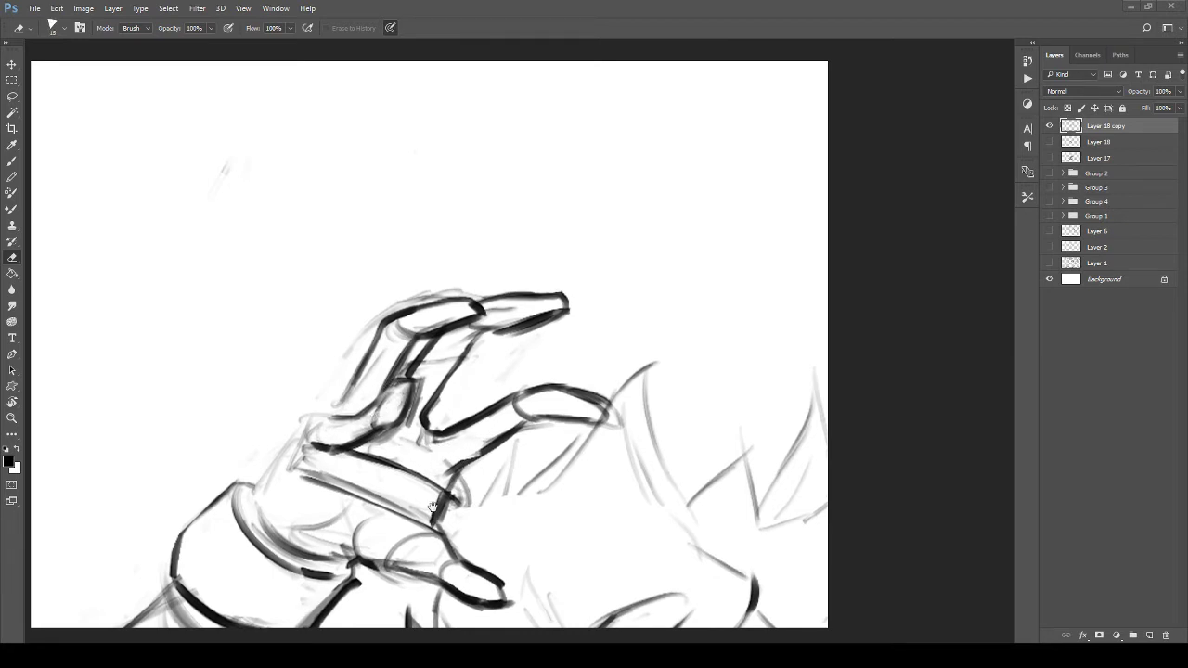
left_click_drag(470, 501, 444, 451)
left_click_drag(436, 434, 438, 460)
left_click_drag(366, 499, 450, 506)
Step: Ink the outer contour of the back of the hand from the wristband to the knuckle, and a curved palm crease
key("b")
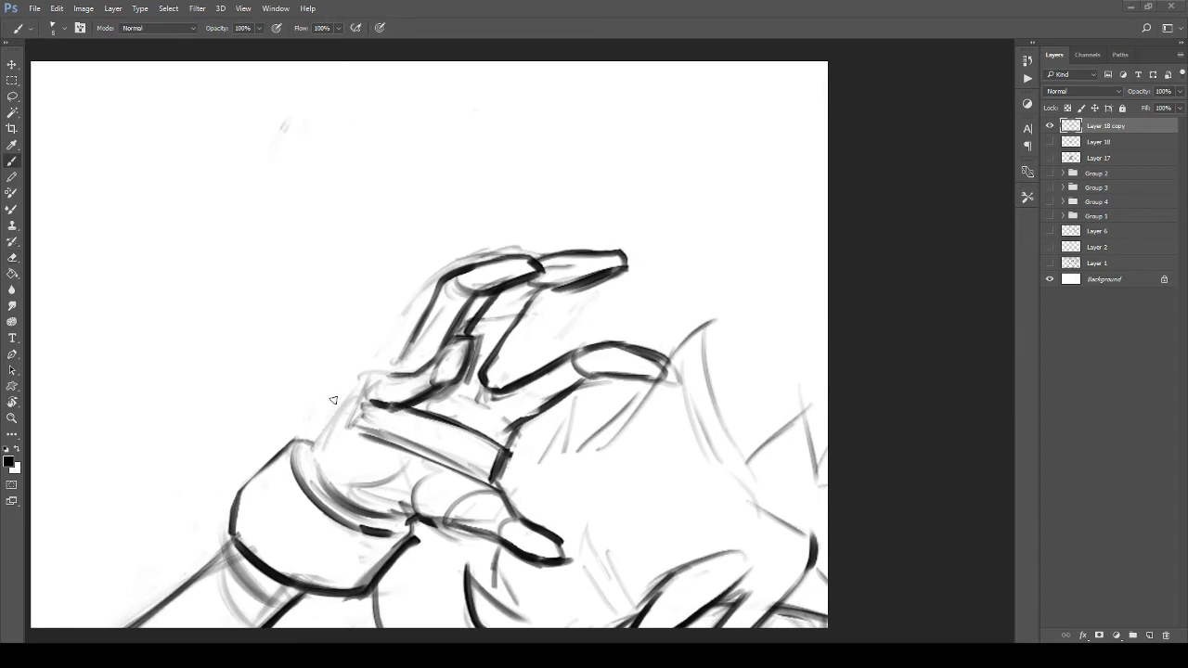
mouse_move(333, 400)
left_mouse_down()
mouse_move(407, 340)
mouse_move(376, 340)
mouse_move(336, 392)
mouse_move(326, 432)
mouse_move(379, 367)
left_mouse_up()
mouse_move(332, 481)
left_mouse_down()
mouse_move(385, 471)
mouse_move(378, 480)
mouse_move(424, 512)
mouse_move(418, 455)
mouse_move(369, 415)
mouse_move(375, 395)
left_mouse_up()
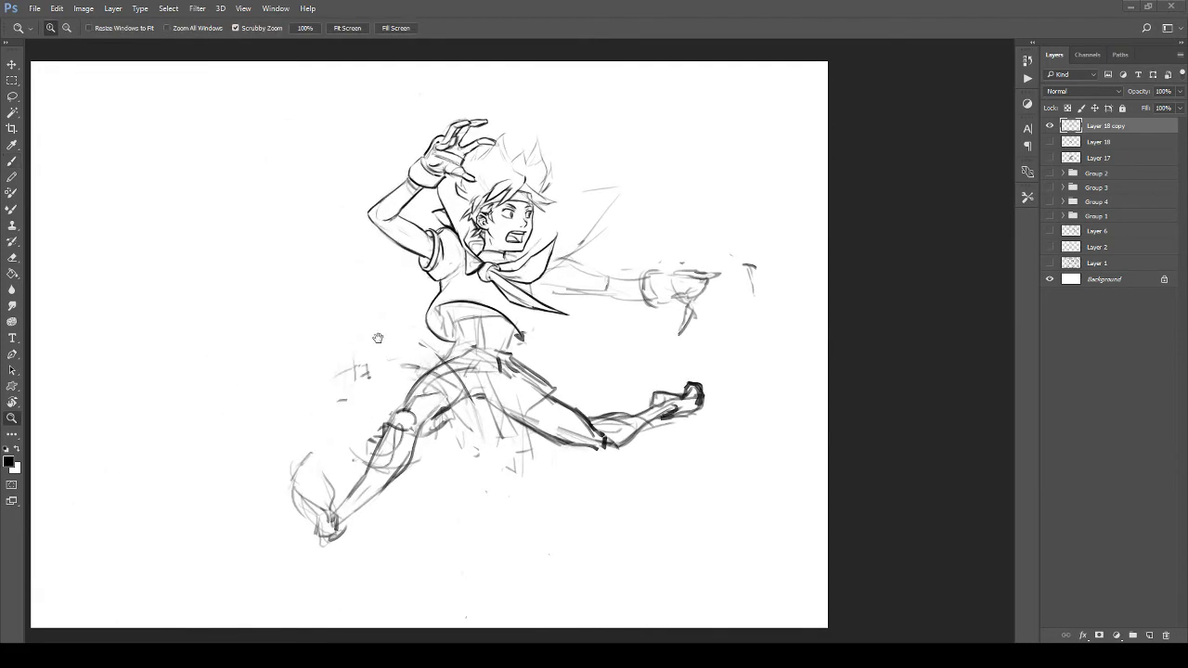
Step: Examine the inked hand's size and pose against the whole figure and up close
left_click_drag(438, 255, 203, 345)
left_click_drag(381, 413, 470, 479)
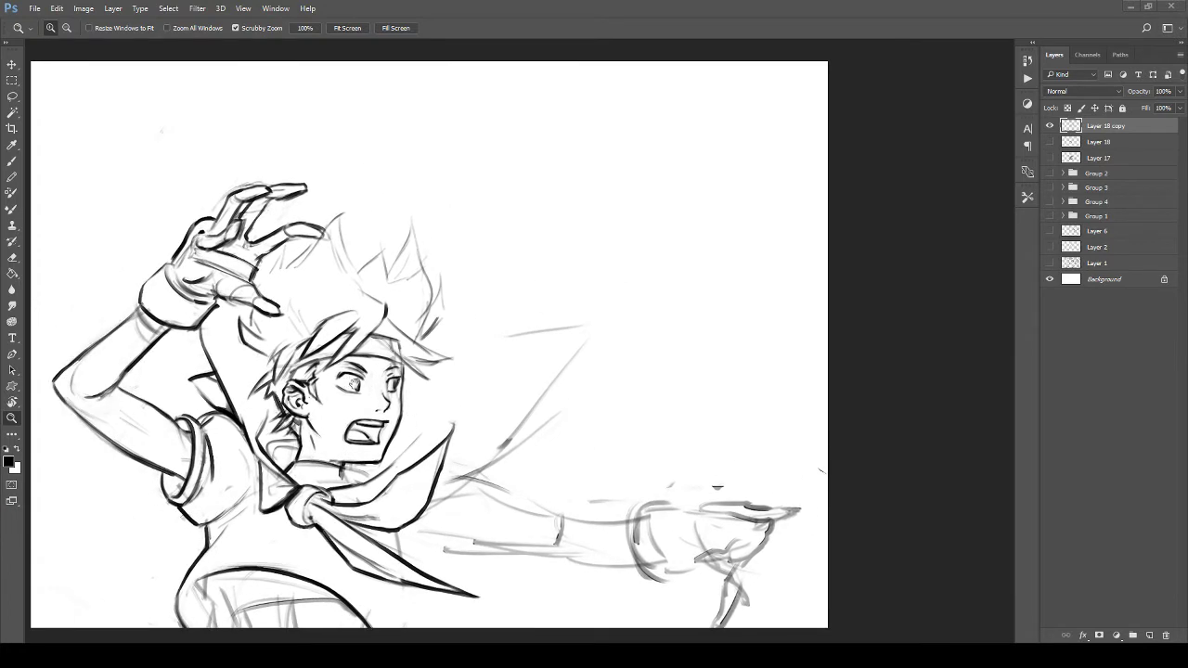
left_click_drag(366, 390, 315, 356)
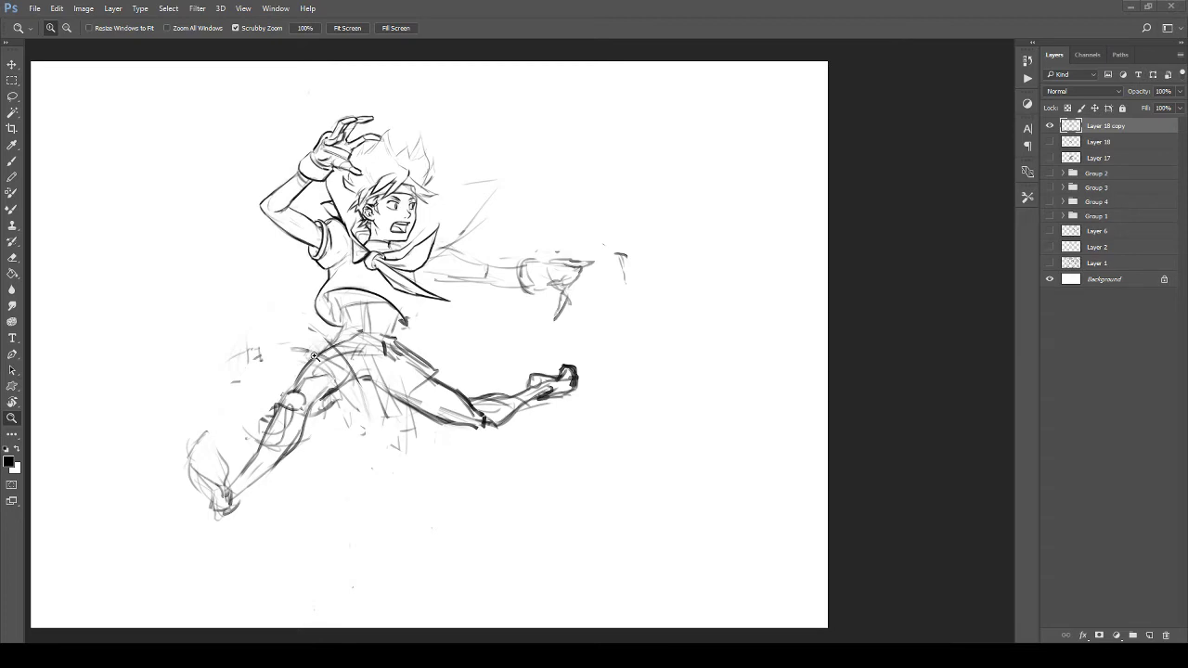
left_click_drag(315, 357, 316, 355)
left_click_drag(301, 285, 326, 285)
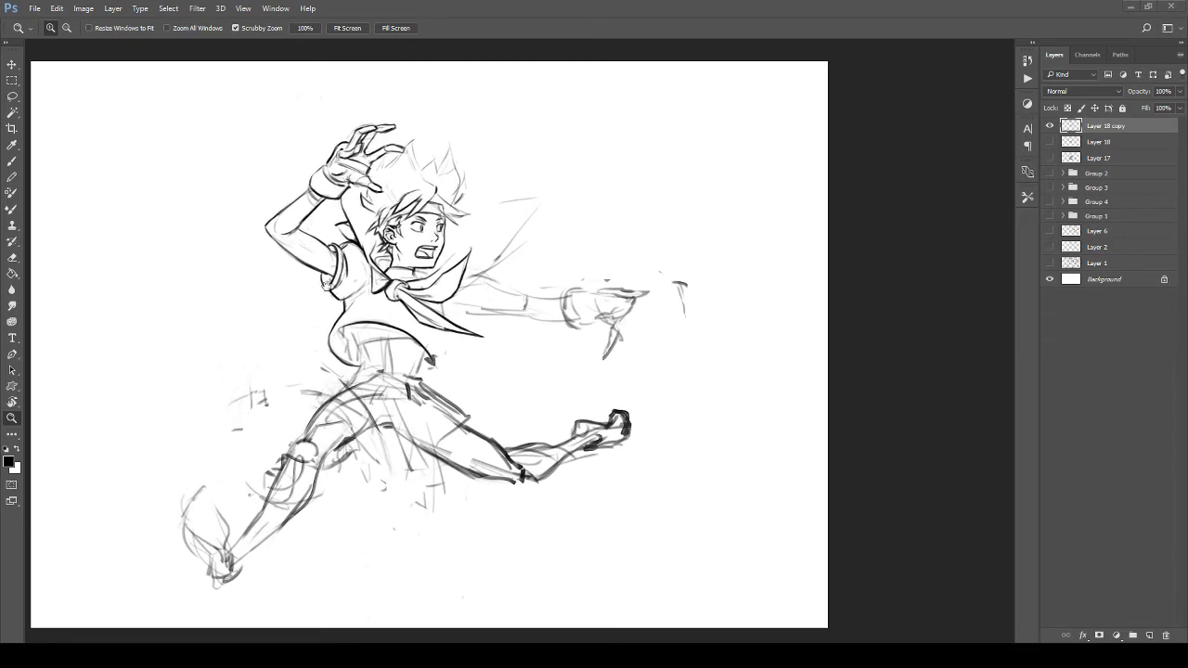
left_click_drag(349, 198, 397, 211)
left_click_drag(397, 263, 388, 399)
left_click_drag(361, 237, 401, 232)
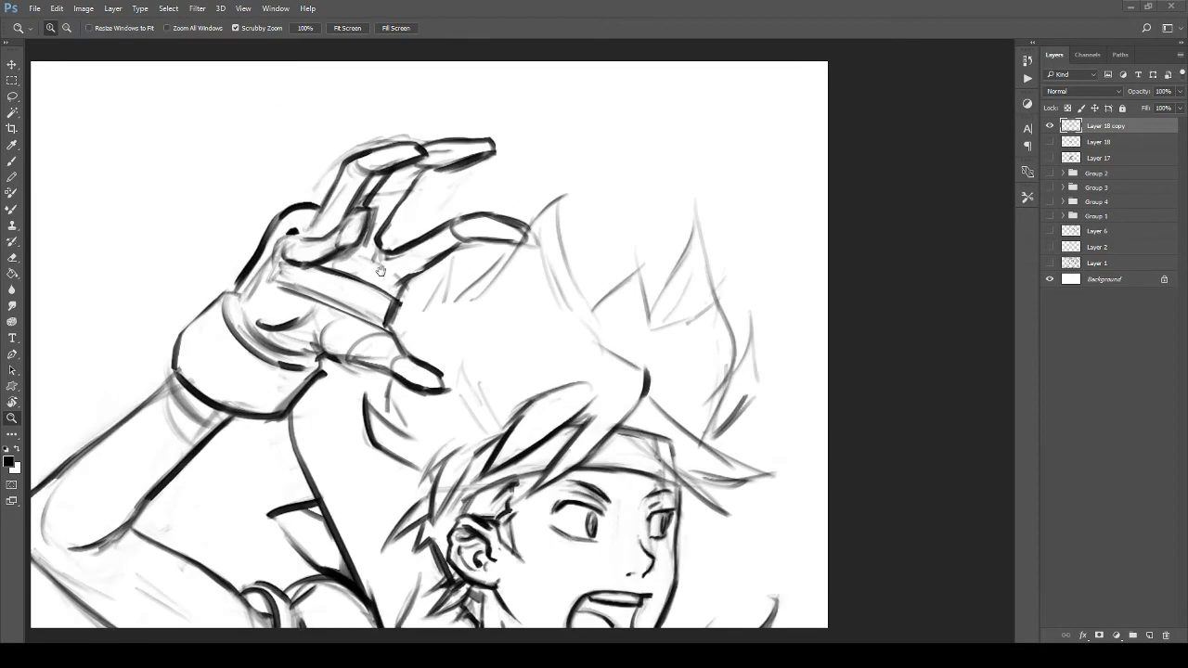
left_click_drag(368, 191, 367, 335)
left_click(366, 334)
Step: Select the outer segments of the uppermost finger and move them slightly closer to the palm
key("b")
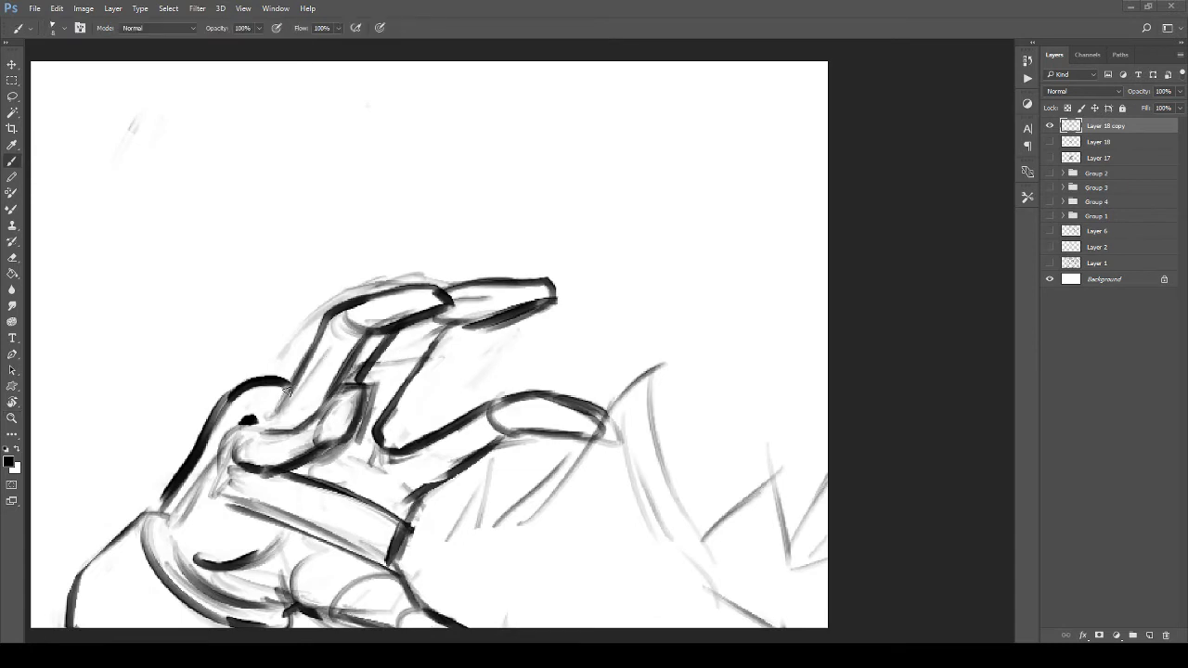
key("l")
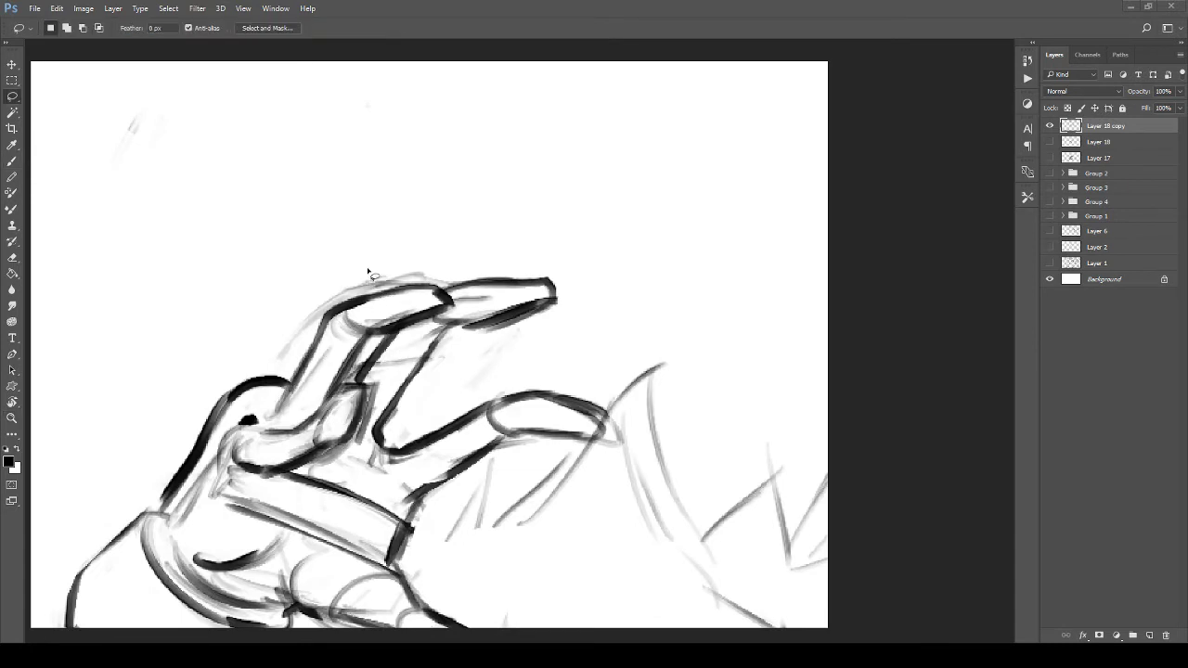
mouse_move(370, 268)
left_mouse_down()
mouse_move(424, 345)
mouse_move(488, 236)
mouse_move(441, 243)
left_mouse_up()
key("v")
left_click_drag(432, 298, 416, 329)
left_click_drag(454, 403, 412, 371)
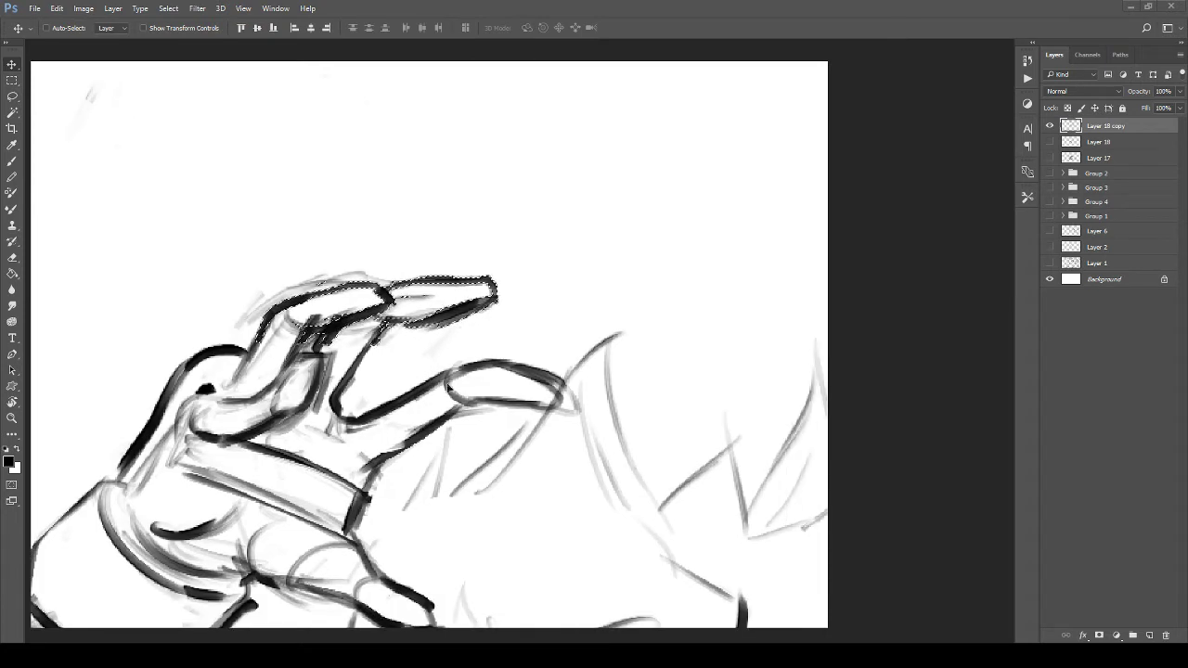
Step: Select the end of the outstretched finger, shift it inward to shorten the finger, and clear the selection
key("l")
mouse_move(483, 369)
left_mouse_down()
mouse_move(464, 358)
mouse_move(544, 430)
mouse_move(530, 344)
mouse_move(464, 362)
left_mouse_up()
key("v")
mouse_move(493, 377)
left_mouse_down()
mouse_move(447, 392)
mouse_move(457, 406)
mouse_move(403, 391)
mouse_move(422, 423)
left_mouse_up()
key("ctrl+d")
Step: Erase the leftover overlaps around the moved finger segments and ink the knuckle line at the bent finger's base
key("e")
left_click_drag(317, 318, 356, 349)
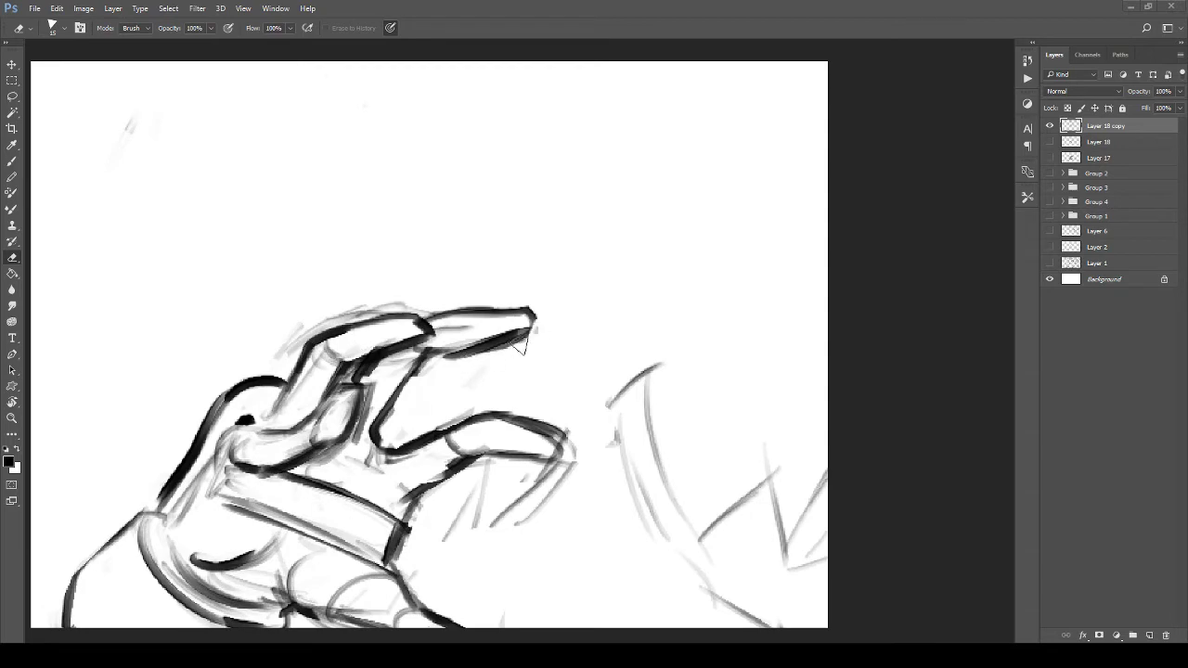
mouse_move(525, 348)
left_mouse_down()
mouse_move(501, 348)
mouse_move(517, 318)
mouse_move(482, 351)
left_mouse_up()
key("b")
left_click_drag(258, 440, 313, 394)
Step: Ink the small pointed hair tuft just below the raised hand's thumb
mouse_move(379, 384)
left_mouse_down()
mouse_move(253, 384)
mouse_move(262, 375)
left_mouse_up()
left_click_drag(434, 256, 475, 253)
left_click_drag(358, 176, 426, 432)
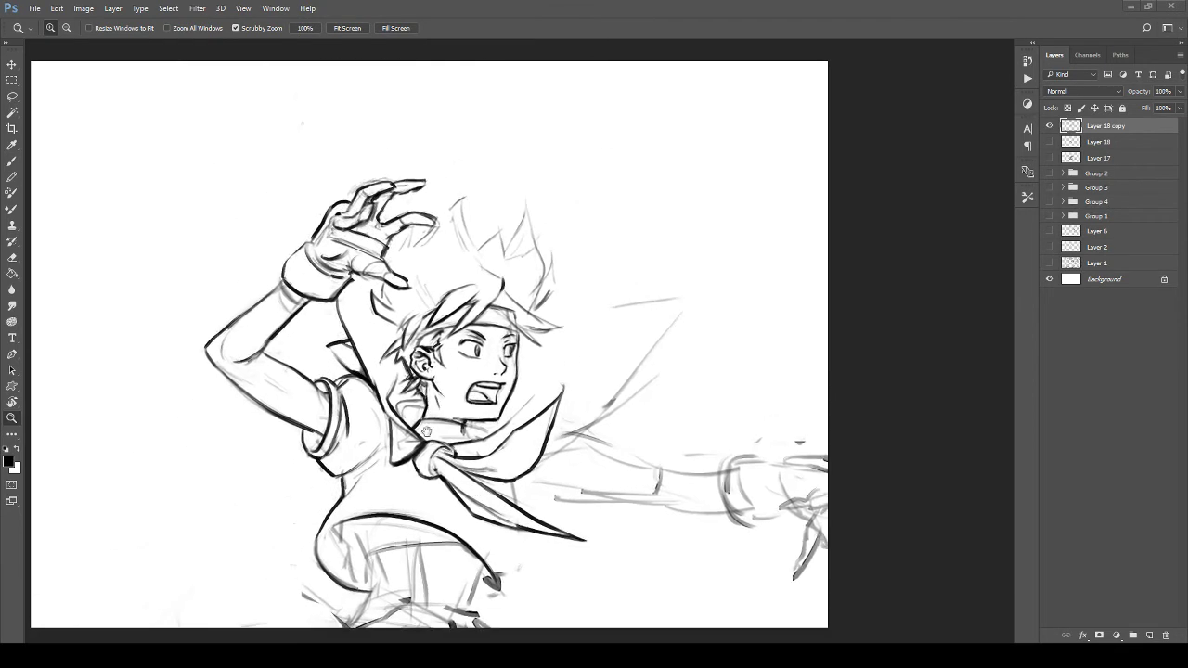
left_click(401, 308)
key("b")
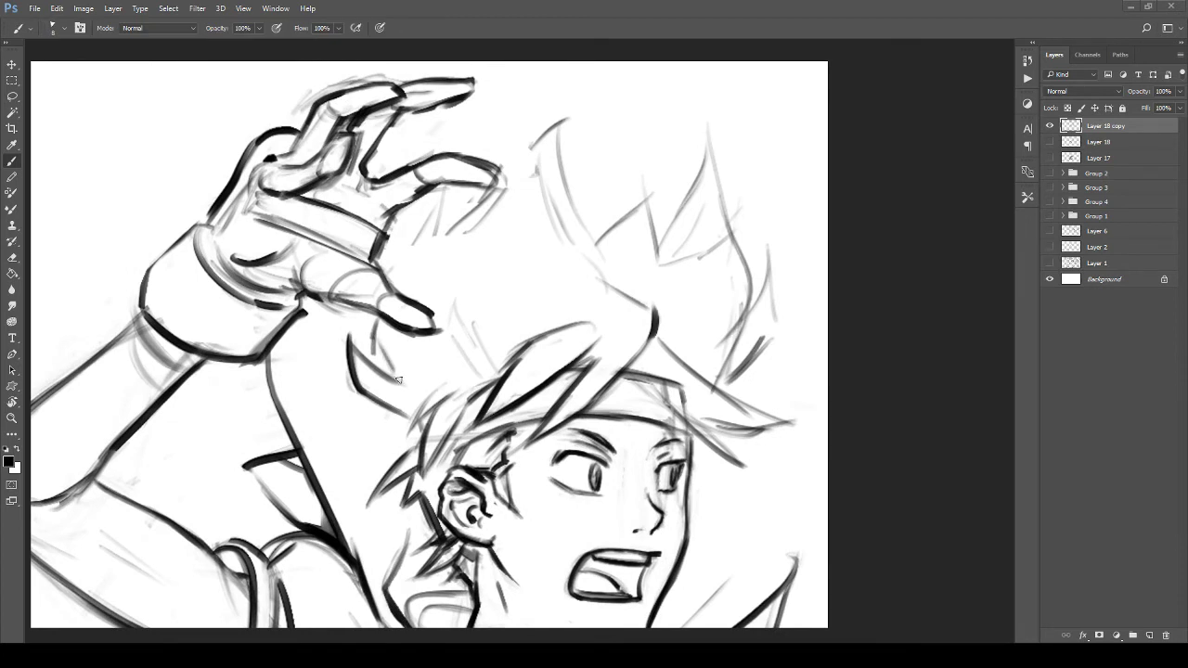
left_click_drag(372, 334, 418, 387)
key("e")
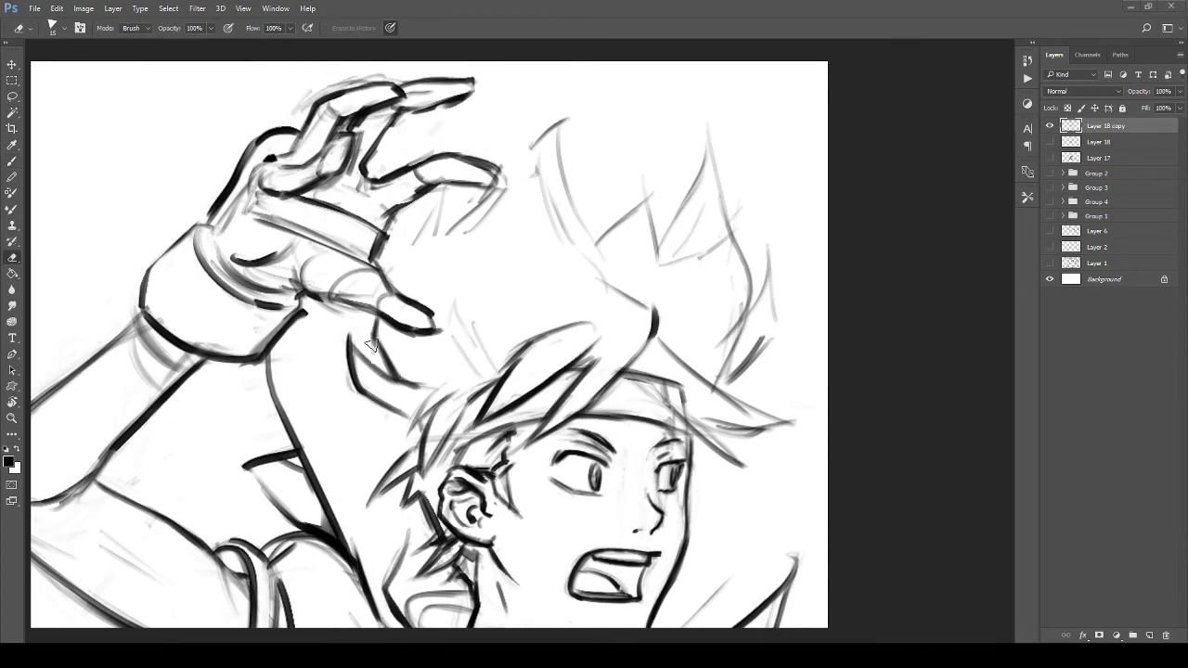
key("b")
left_click_drag(427, 355, 418, 412)
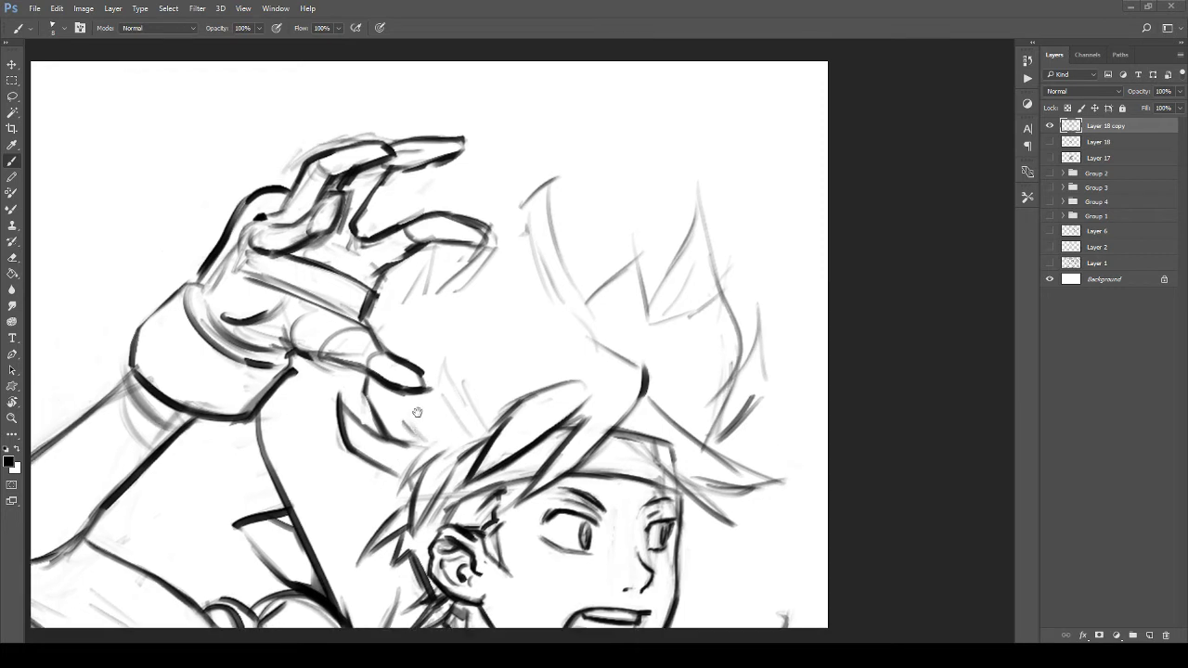
Step: Ink the jagged hair strands in the gap between the thumb and the bent finger
left_click_drag(381, 331, 431, 254)
left_click_drag(397, 312, 439, 241)
left_click_drag(426, 301, 447, 247)
mouse_move(414, 325)
left_mouse_down()
mouse_move(487, 248)
mouse_move(459, 282)
mouse_move(466, 245)
left_mouse_up()
key("e")
key("b")
Step: Ink the tall hair spike next to the raised hand and the curved strands inside it
mouse_move(489, 196)
left_mouse_down()
mouse_move(449, 268)
mouse_move(485, 221)
left_mouse_up()
mouse_move(470, 265)
left_mouse_down()
mouse_move(479, 234)
mouse_move(507, 231)
left_mouse_up()
mouse_move(479, 259)
left_mouse_down()
mouse_move(554, 206)
mouse_move(499, 236)
mouse_move(471, 323)
left_mouse_up()
left_click_drag(467, 267, 510, 434)
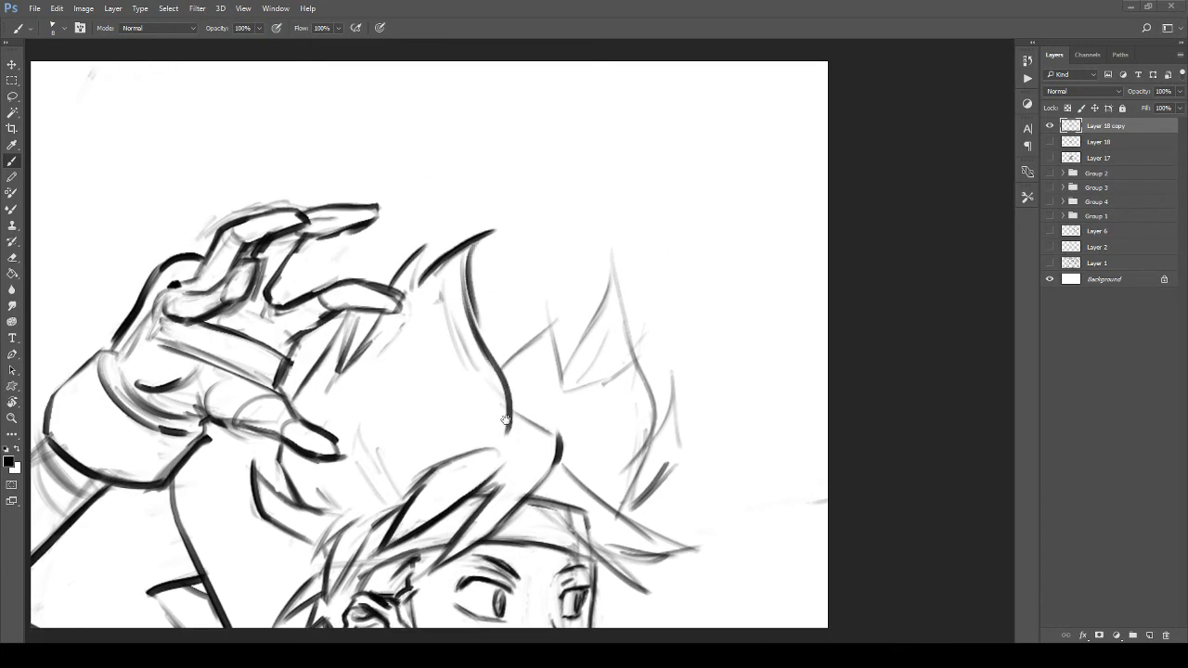
left_click_drag(381, 416, 397, 353)
mouse_move(402, 297)
left_mouse_down()
mouse_move(386, 431)
mouse_move(407, 443)
mouse_move(400, 337)
mouse_move(446, 388)
mouse_move(424, 337)
left_mouse_up()
mouse_move(523, 353)
left_mouse_down()
mouse_move(440, 369)
mouse_move(435, 360)
left_mouse_up()
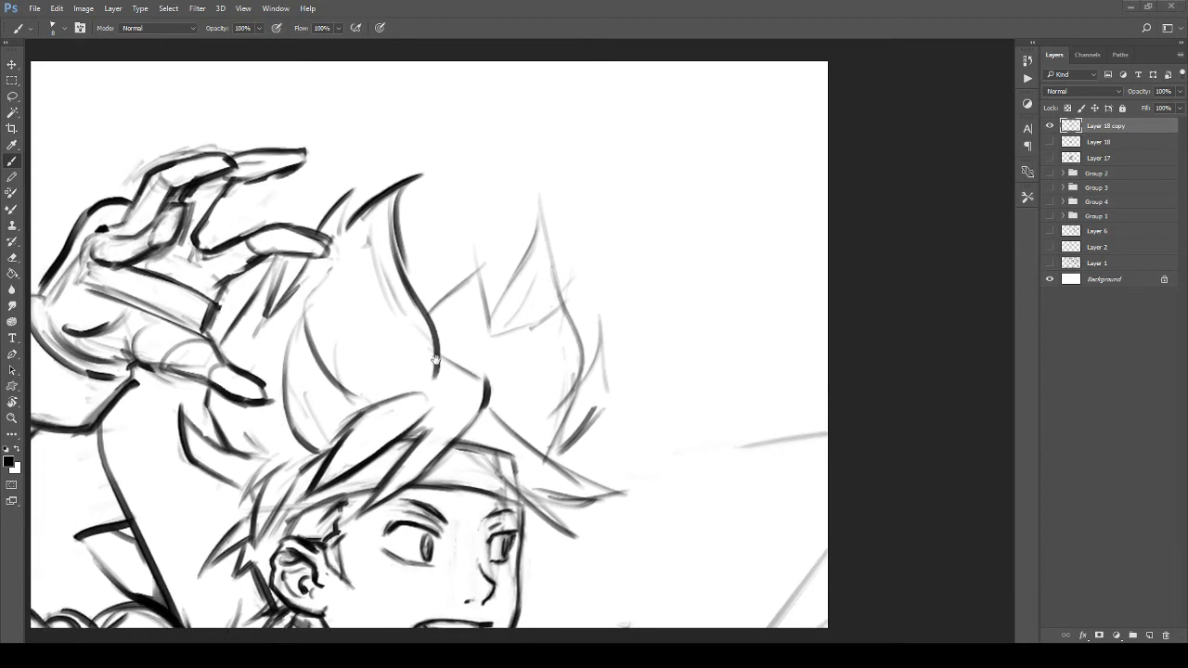
Step: Ink the short middle hair spike and undo the unwanted strokes around it
mouse_move(430, 316)
left_mouse_down()
mouse_move(487, 262)
mouse_move(493, 325)
mouse_move(447, 396)
left_mouse_up()
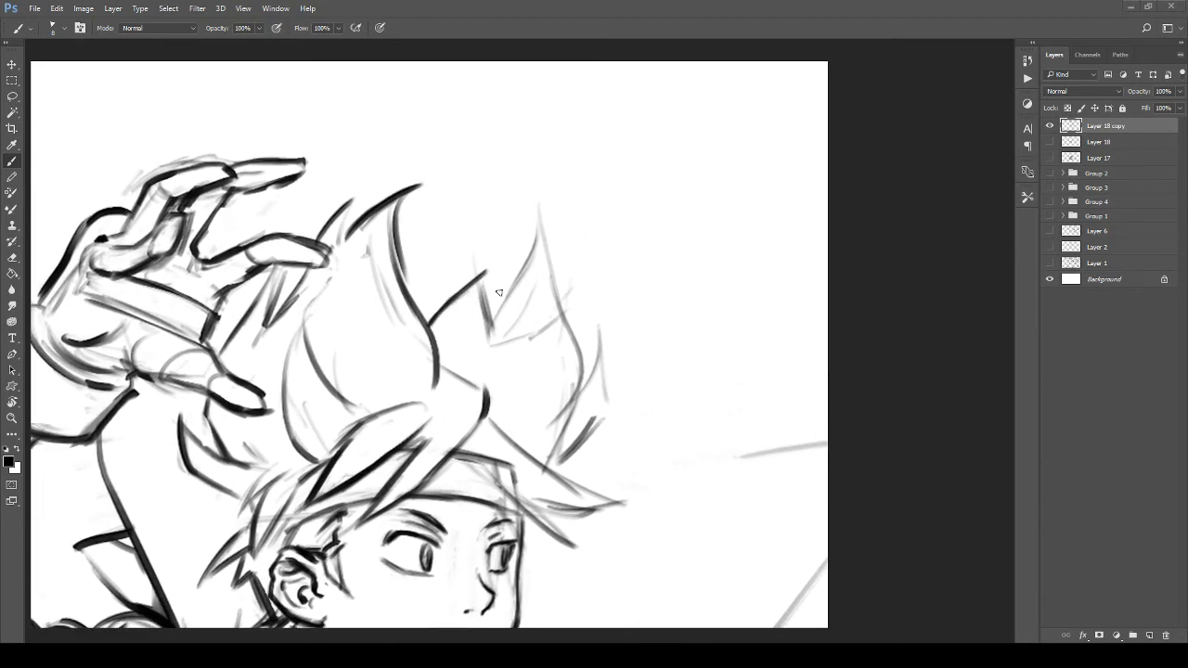
left_click_drag(611, 159, 650, 436)
key("ctrl+z")
left_click_drag(402, 396, 437, 342)
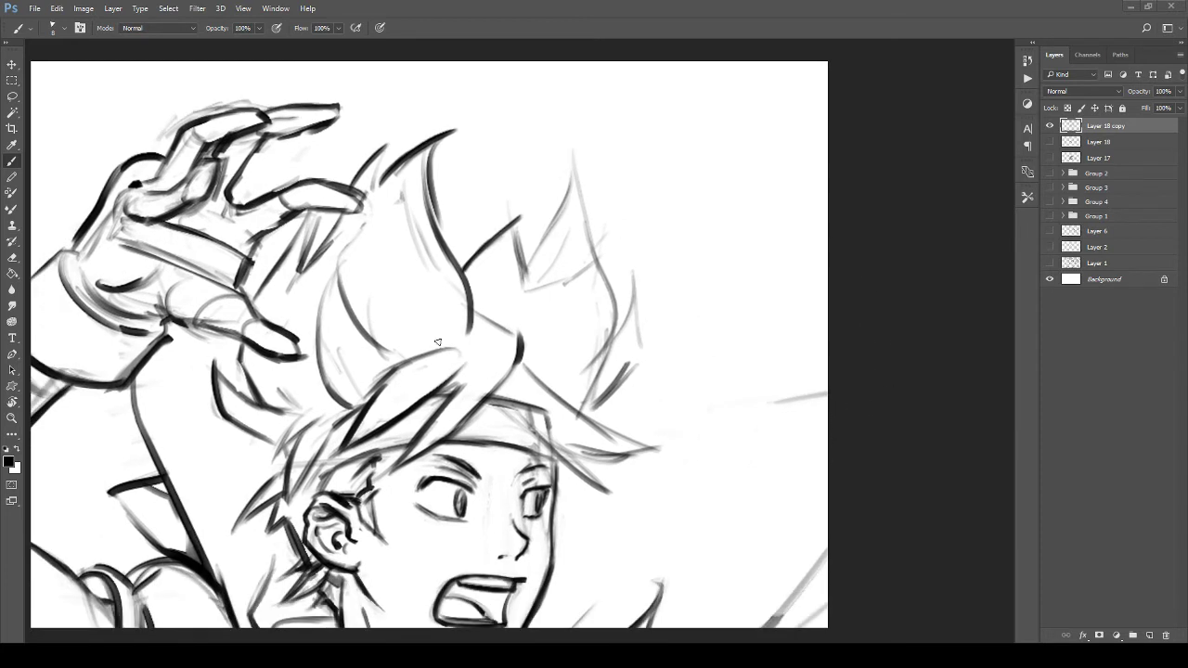
mouse_move(412, 174)
left_mouse_down()
mouse_move(390, 334)
mouse_move(427, 232)
mouse_move(464, 325)
mouse_move(423, 318)
left_mouse_up()
key("ctrl+z")
left_click_drag(516, 287, 393, 300)
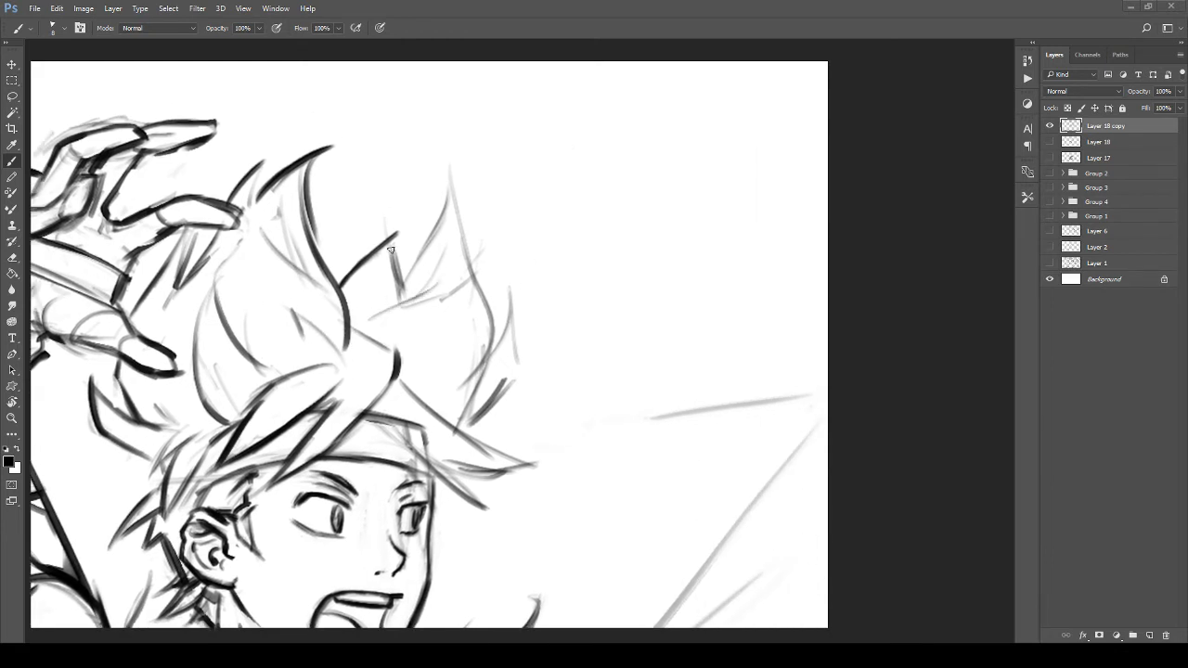
Step: Ink the second tall hair spike and the small curved lock at its outer edge
mouse_move(396, 232)
left_mouse_down()
mouse_move(401, 297)
mouse_move(454, 185)
mouse_move(482, 299)
left_mouse_up()
key("ctrl+z")
mouse_move(454, 182)
left_mouse_down()
mouse_move(492, 351)
mouse_move(460, 389)
mouse_move(465, 342)
left_mouse_up()
mouse_move(452, 270)
left_mouse_down()
mouse_move(479, 351)
mouse_move(496, 338)
mouse_move(478, 386)
left_mouse_up()
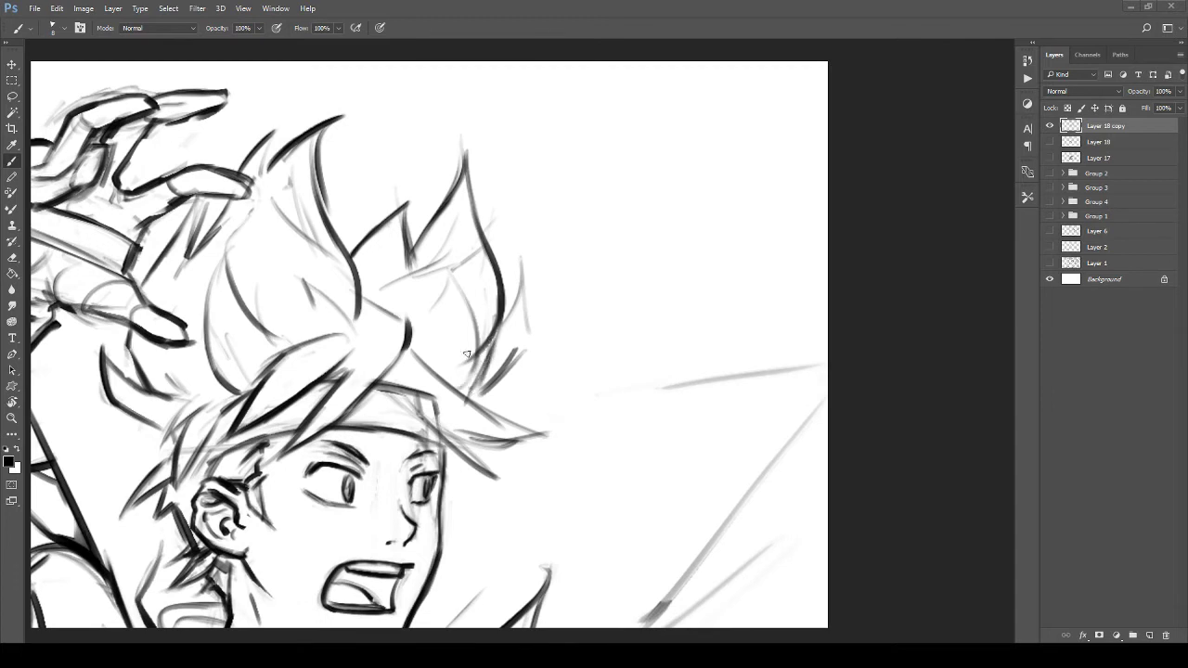
mouse_move(500, 321)
left_mouse_down()
mouse_move(522, 262)
mouse_move(510, 353)
mouse_move(468, 397)
mouse_move(519, 351)
left_mouse_up()
left_click_drag(460, 404, 455, 364)
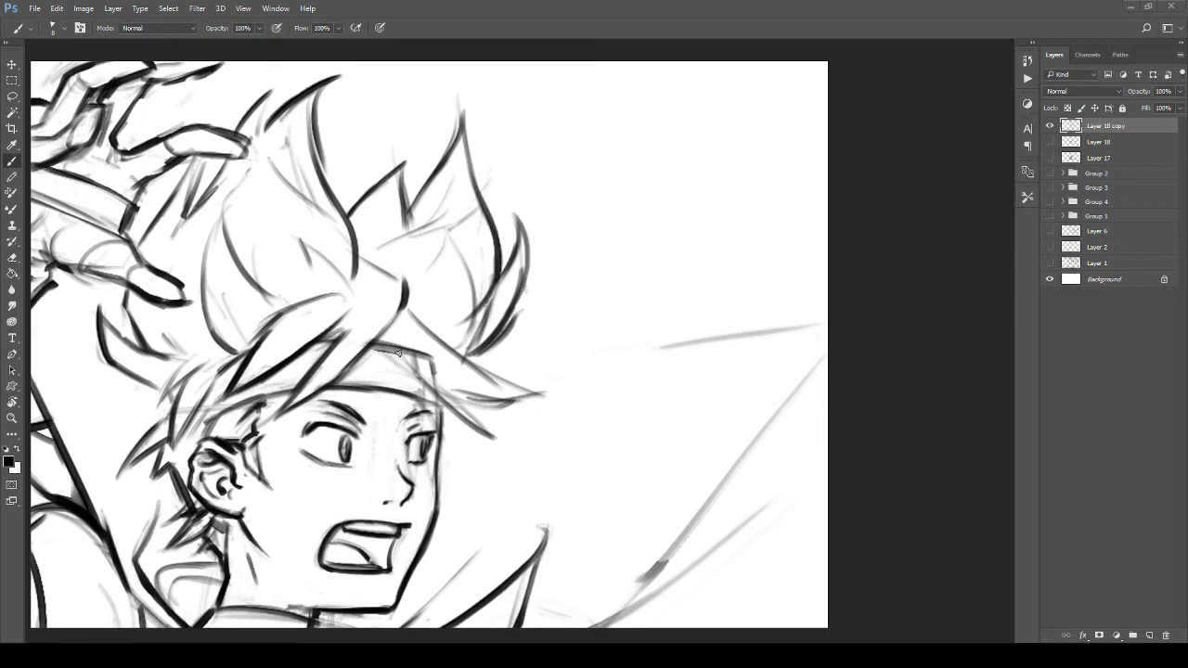
Step: Ink the lower edge of the pointed bang over the forehead and erase the headband lines overlapping it
left_click_drag(394, 344, 495, 429)
key("ctrl+z")
left_click_drag(395, 344, 488, 436)
left_click_drag(416, 367, 516, 445)
key("e")
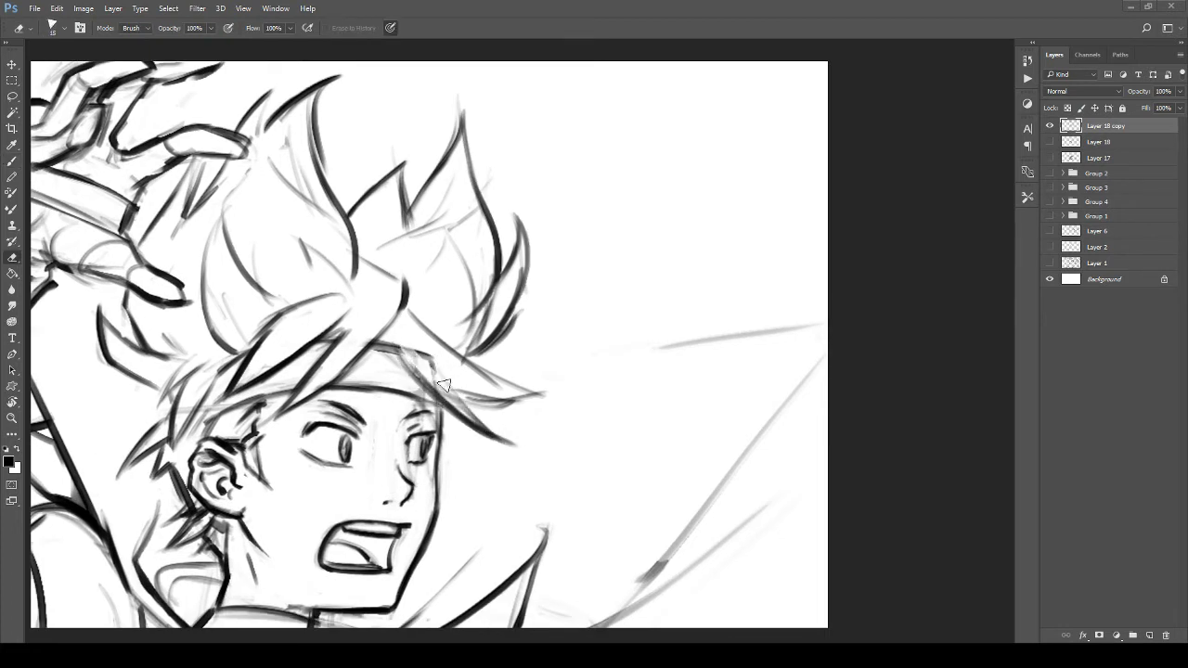
left_click_drag(407, 347, 451, 377)
mouse_move(402, 347)
left_mouse_down()
mouse_move(453, 400)
mouse_move(511, 397)
mouse_move(468, 366)
mouse_move(530, 390)
mouse_move(467, 358)
mouse_move(412, 352)
mouse_move(506, 333)
left_mouse_up()
Step: Shrink the eraser and clean up the leftover sketch marks around the nose and far eye
key("z")
key("e")
key("bracketleft")
key("bracketleft")
key("bracketleft")
key("bracketleft")
key("bracketleft")
key("bracketleft")
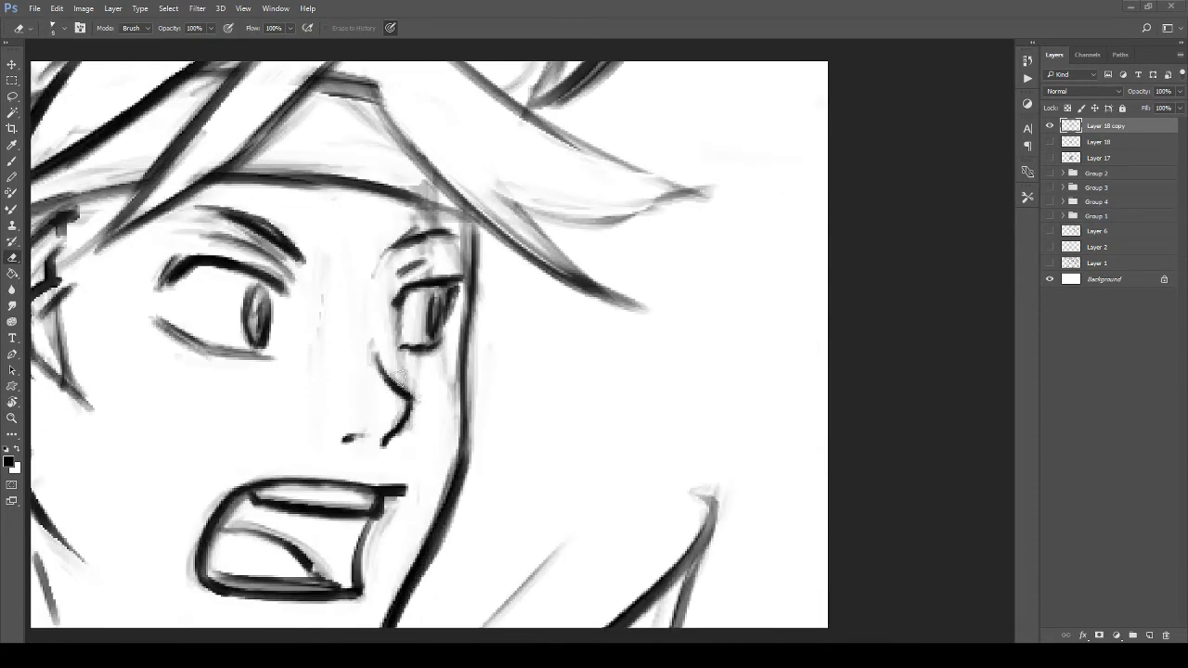
left_click_drag(394, 351, 411, 382)
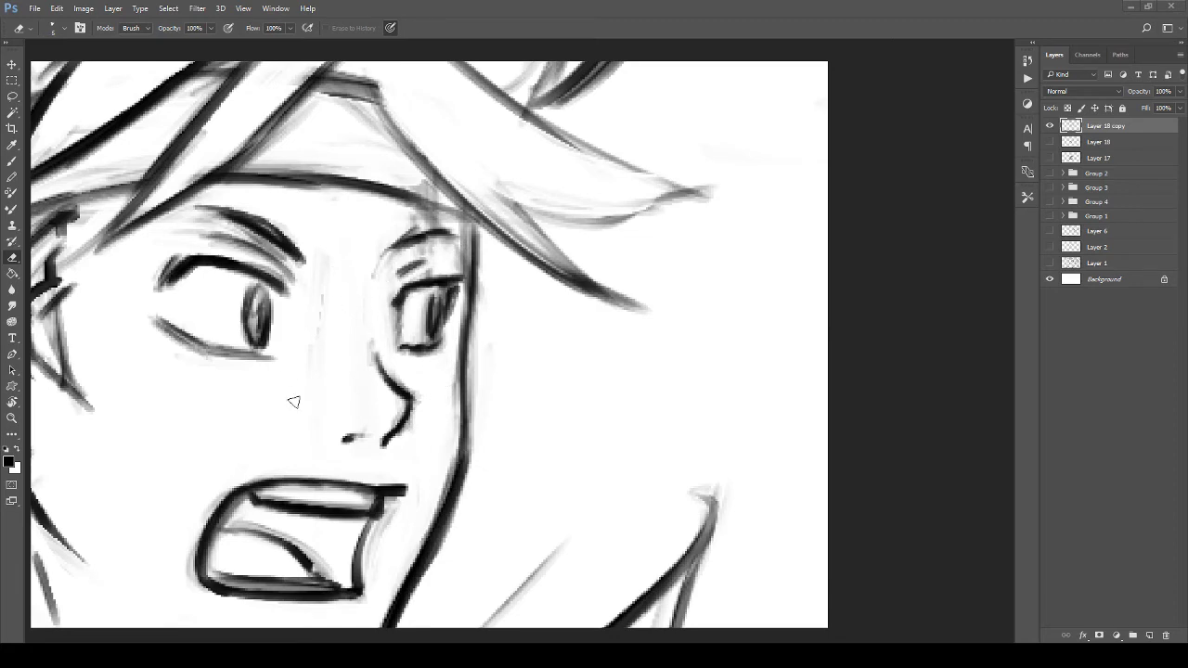
Step: Ink the long collar edge and its inner line running down from the raised glove's cuff
key("z")
left_click_drag(360, 310, 308, 354)
left_click_drag(302, 505, 338, 459)
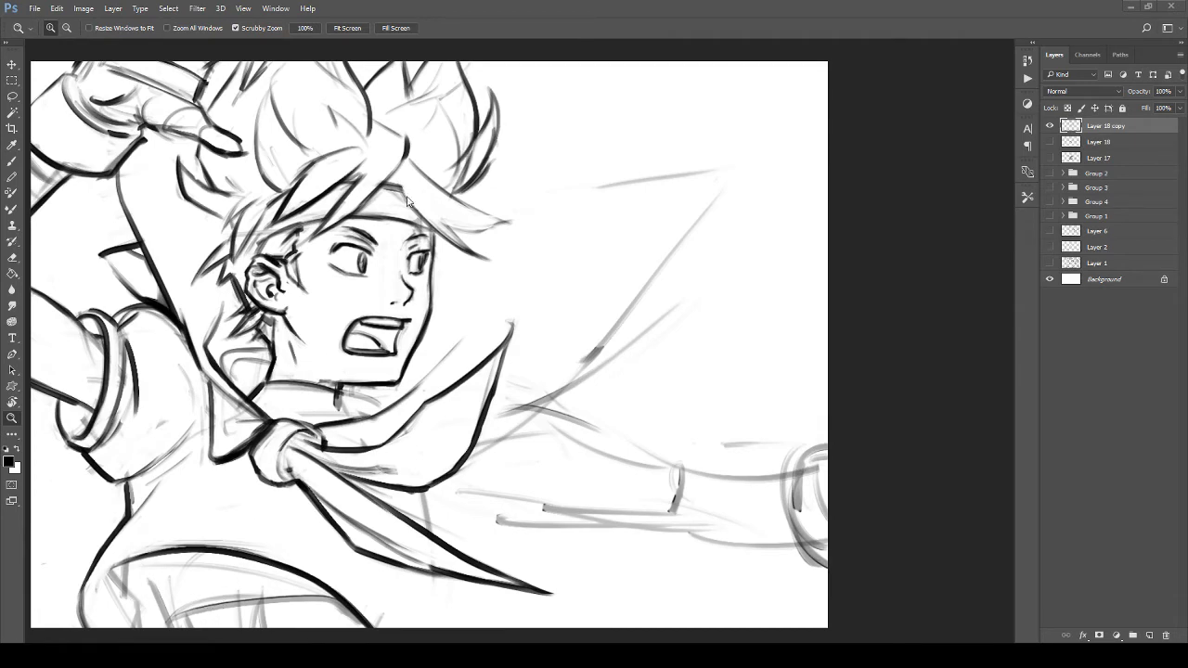
left_click_drag(448, 250, 438, 301)
left_click_drag(427, 274, 372, 278)
left_click_drag(334, 165, 408, 172)
left_click_drag(237, 464, 385, 424)
left_click_drag(325, 418, 390, 444)
key("b")
left_click_drag(284, 370, 291, 441)
left_click_drag(289, 433, 340, 526)
left_click_drag(295, 380, 354, 518)
left_click_drag(318, 414, 390, 533)
Step: Examine the inked hand, hair and face against the whole upper body
key("z")
mouse_move(407, 358)
left_mouse_down()
mouse_move(311, 362)
mouse_move(325, 362)
left_mouse_up()
mouse_move(408, 325)
left_mouse_down()
mouse_move(408, 358)
mouse_move(372, 341)
left_mouse_up()
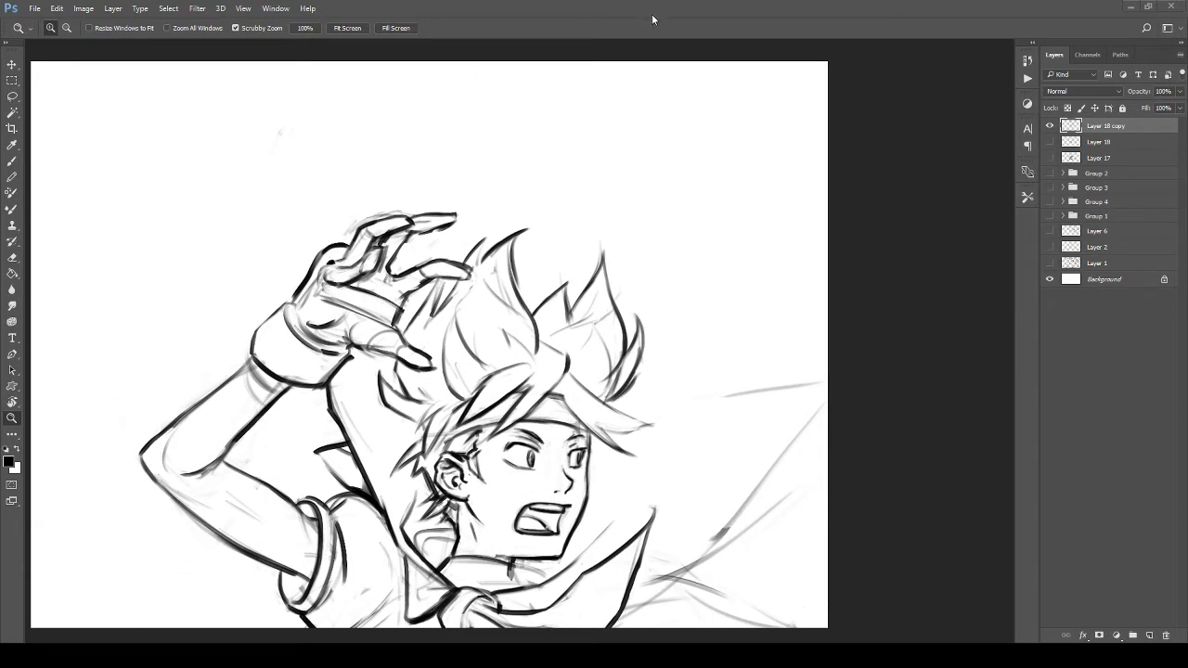
left_click_drag(463, 441, 409, 363)
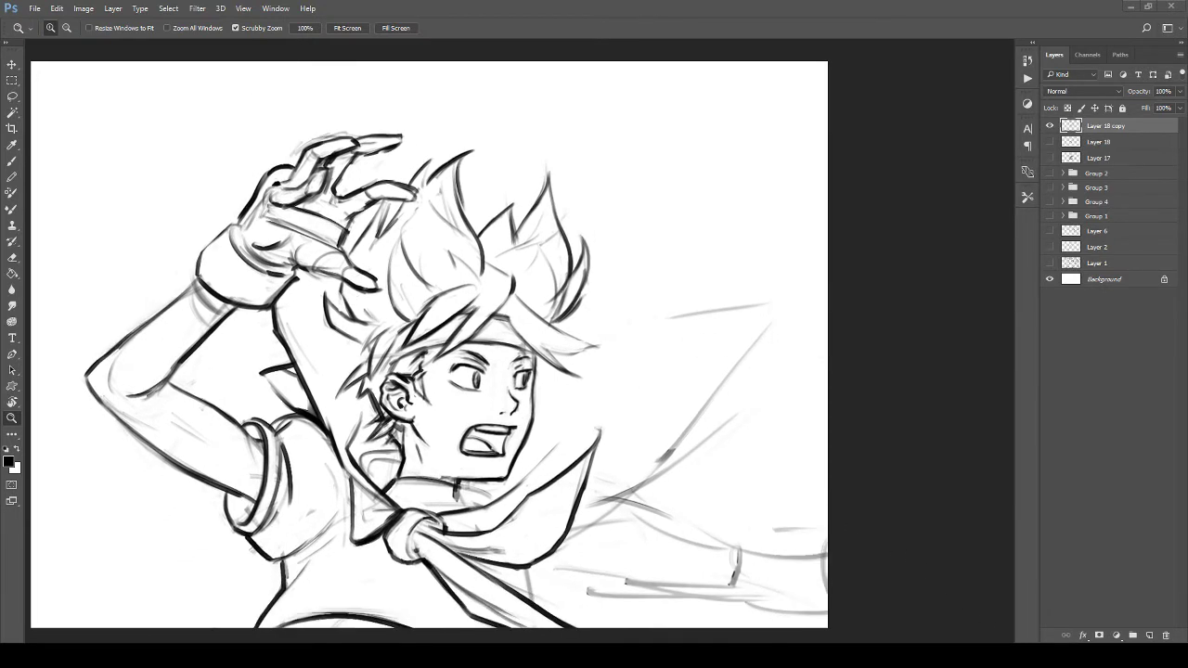
mouse_move(598, 463)
left_mouse_down()
mouse_move(518, 476)
mouse_move(556, 519)
mouse_move(475, 489)
mouse_move(413, 434)
left_mouse_up()
left_click_drag(382, 321, 428, 186)
left_click_drag(479, 375, 416, 394)
left_click_drag(438, 397, 480, 405)
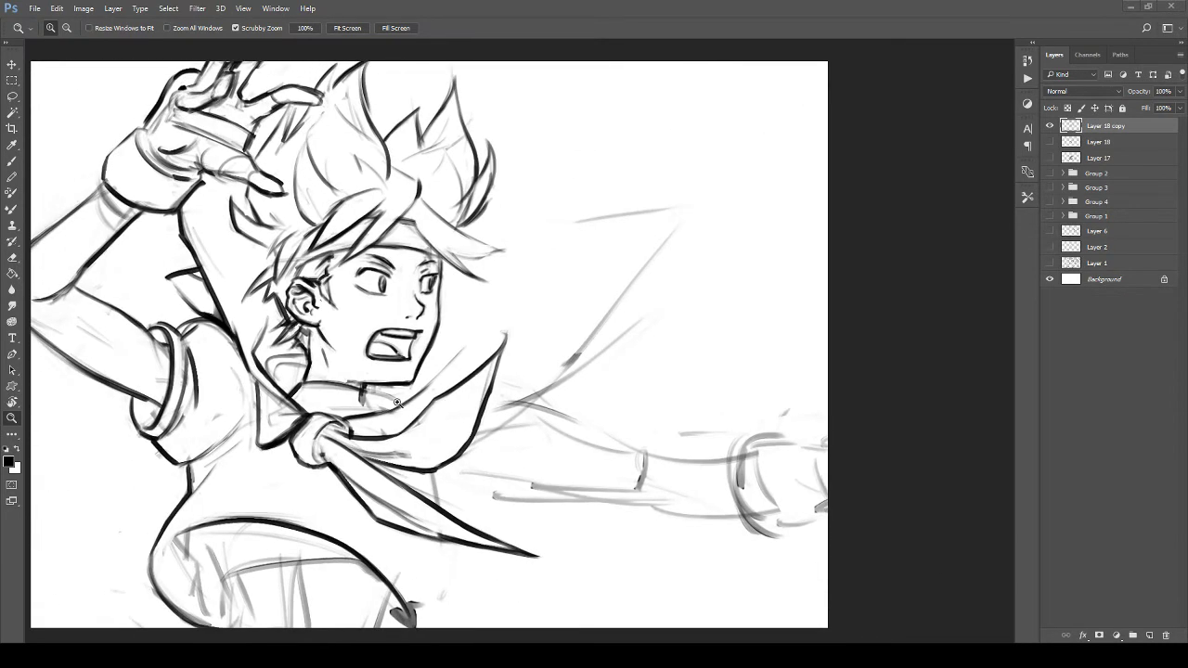
Step: Ink the fold beside the scarf knot and the end of the collar under the jaw
left_click(359, 418)
key("b")
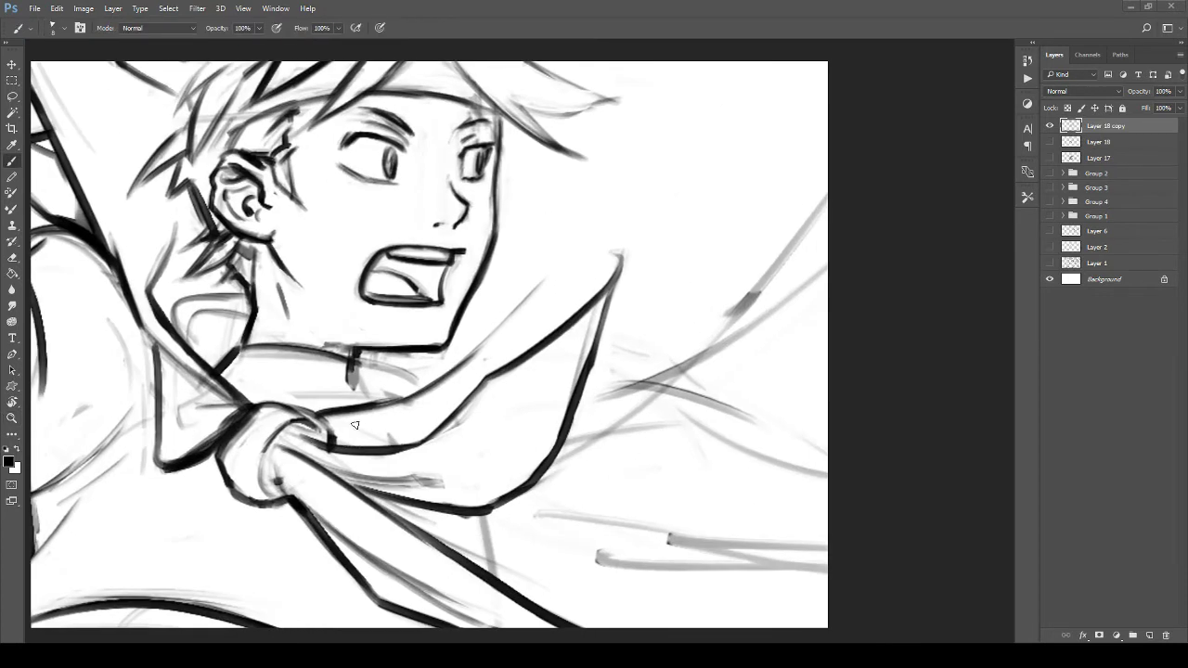
mouse_move(330, 430)
left_mouse_down()
mouse_move(433, 415)
mouse_move(418, 424)
mouse_move(433, 430)
left_mouse_up()
key("ctrl+z")
left_click_drag(349, 428, 424, 438)
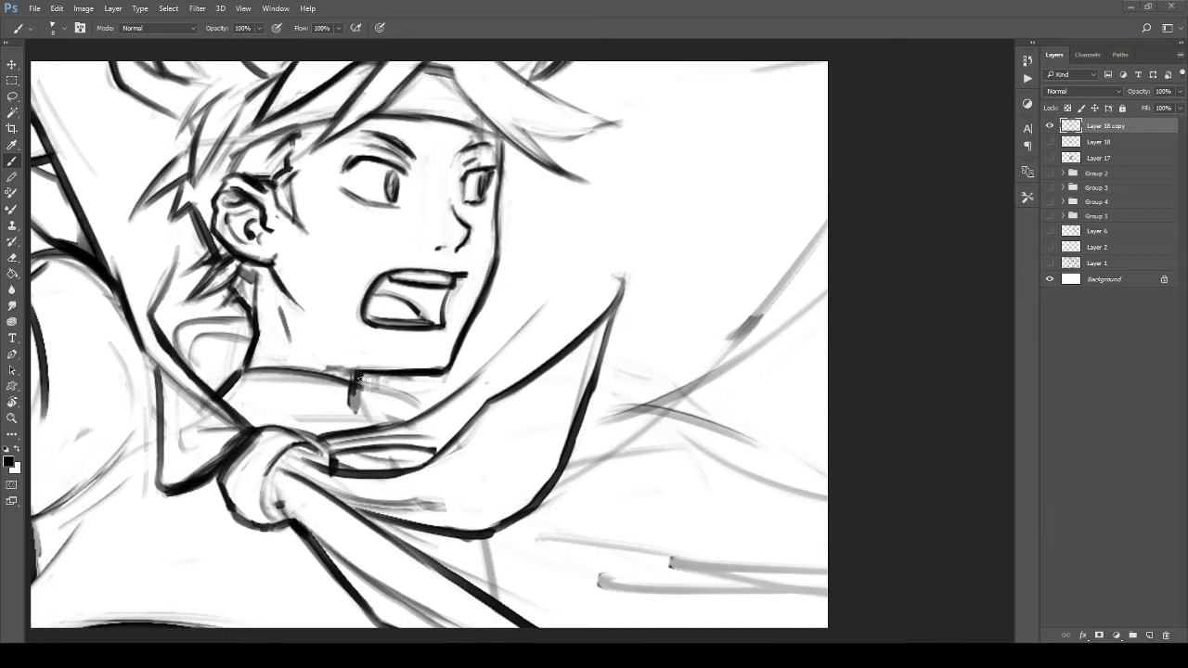
mouse_move(395, 402)
left_mouse_down()
mouse_move(123, 317)
mouse_move(309, 397)
mouse_move(305, 388)
mouse_move(256, 416)
left_mouse_up()
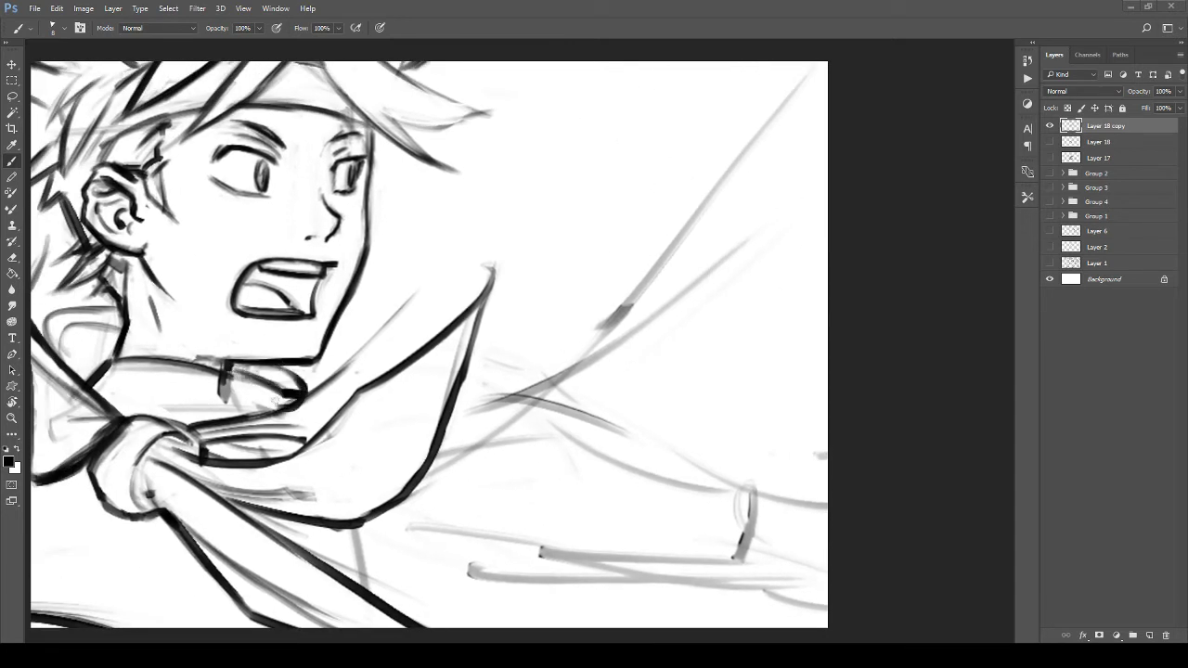
Step: Ink the far collar edge emerging from behind the cheek toward the scarf
mouse_move(380, 379)
left_mouse_down()
mouse_move(325, 453)
mouse_move(349, 483)
left_mouse_up()
left_click_drag(358, 430, 394, 341)
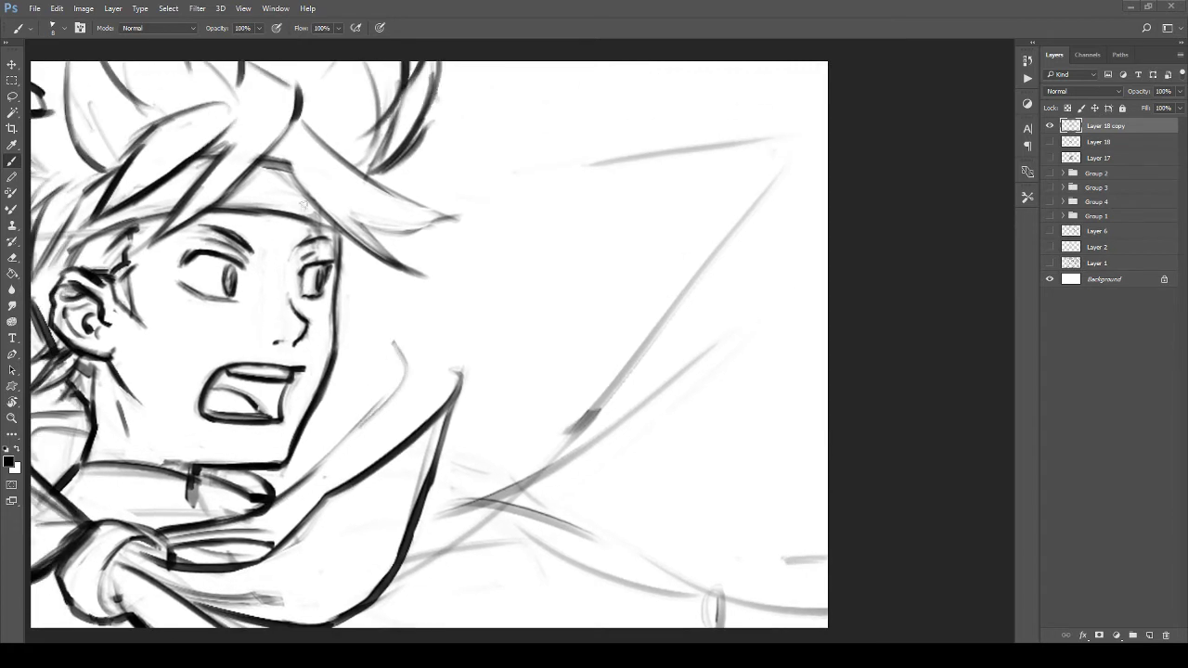
left_click_drag(350, 298, 397, 375)
mouse_move(344, 312)
left_mouse_down()
mouse_move(375, 337)
mouse_move(400, 400)
mouse_move(290, 352)
mouse_move(407, 353)
left_mouse_up()
mouse_move(408, 352)
left_mouse_down()
mouse_move(366, 375)
mouse_move(447, 378)
mouse_move(480, 491)
left_mouse_up()
Step: Ink the upper edge of the flying cape from the back of the hair to its outer tip
key("b")
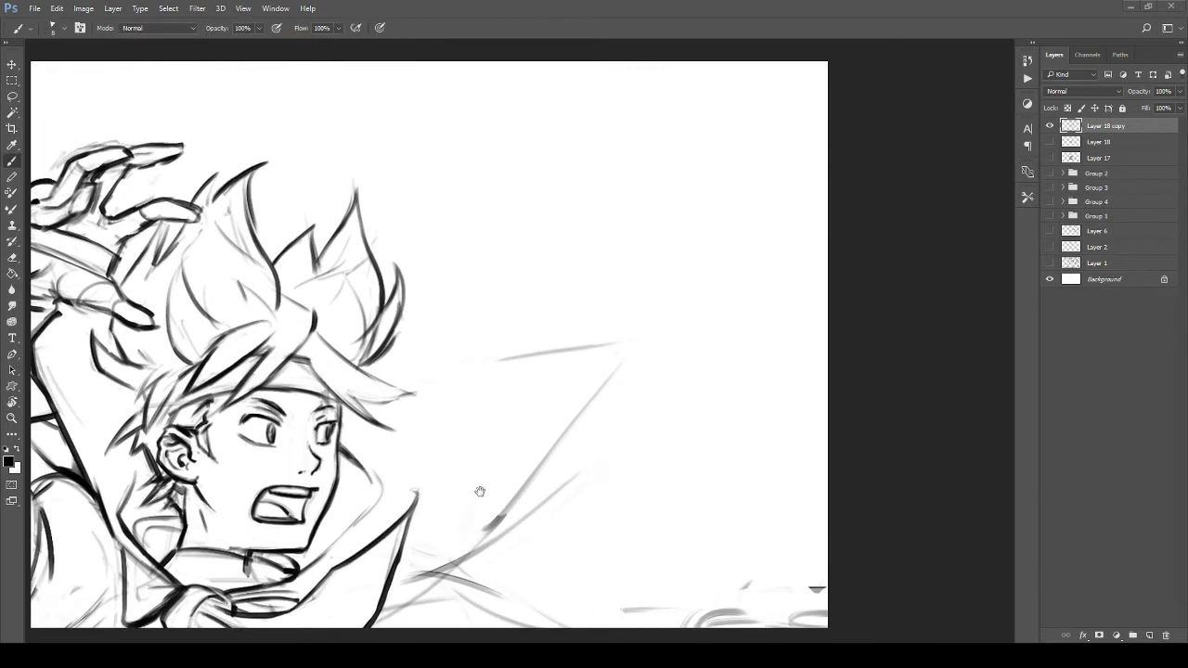
left_click_drag(462, 403, 418, 438)
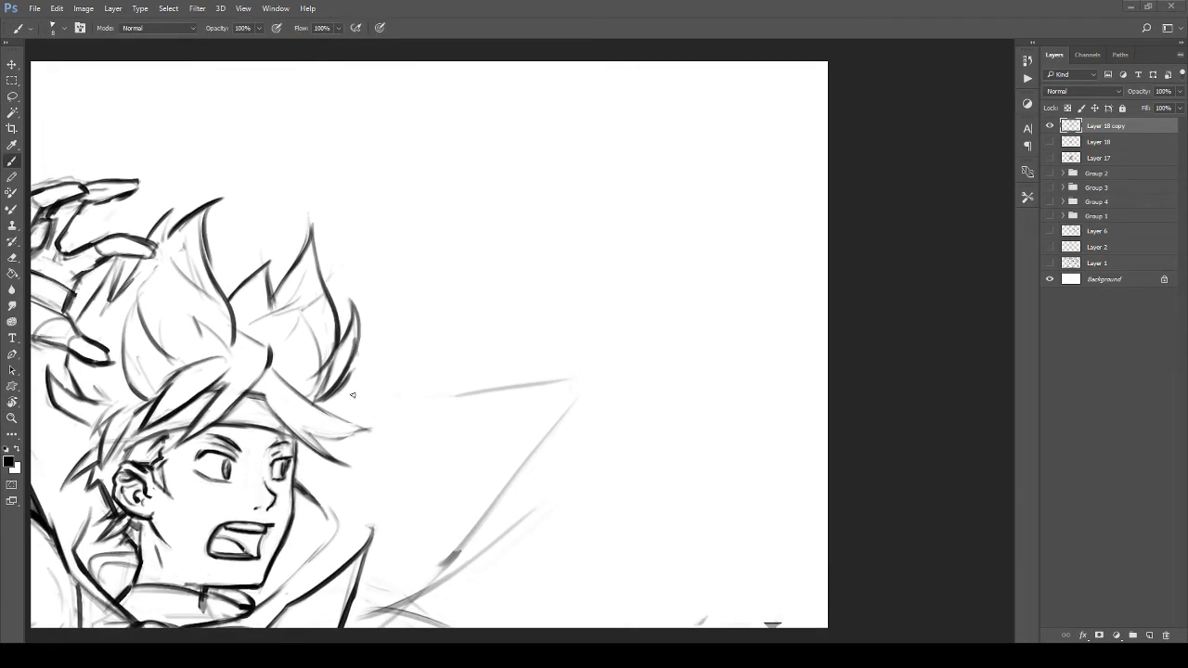
left_click_drag(344, 403, 559, 392)
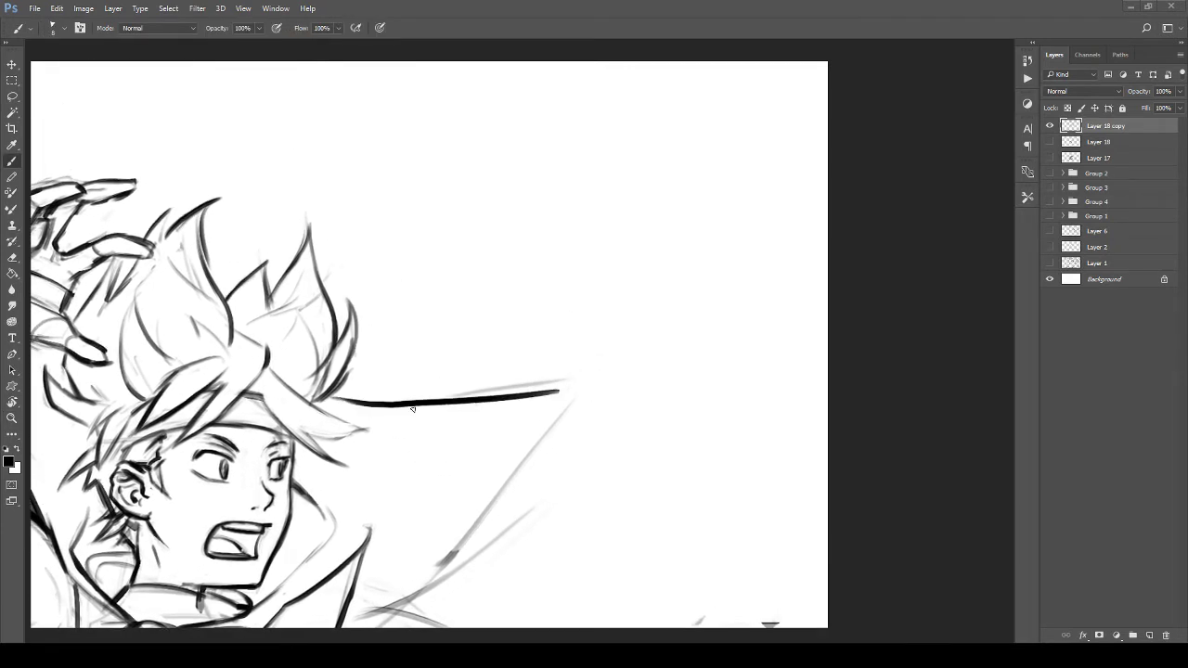
key("ctrl+z")
left_click_drag(345, 404, 578, 379)
left_click_drag(487, 456, 566, 299)
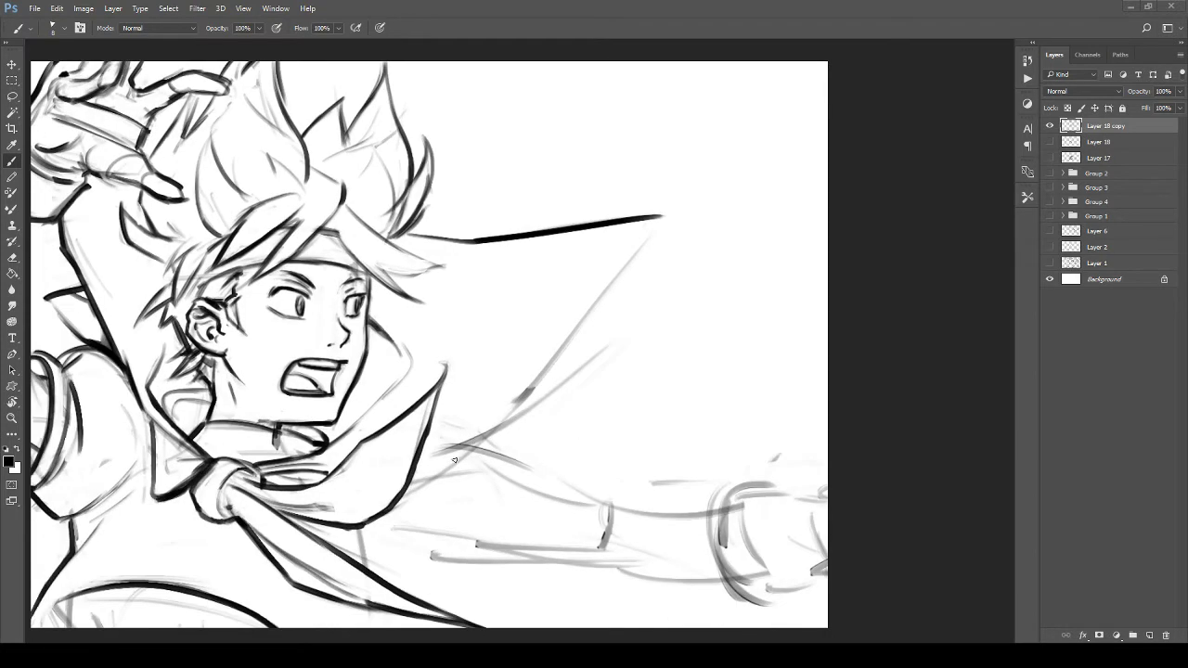
Step: Ink the cape's lower edge from its outer tip to the scarf and clean up the corner
mouse_move(429, 459)
left_mouse_down()
mouse_move(507, 414)
mouse_move(661, 216)
mouse_move(516, 406)
left_mouse_up()
key("ctrl+z")
left_click_drag(648, 247, 581, 302)
key("e")
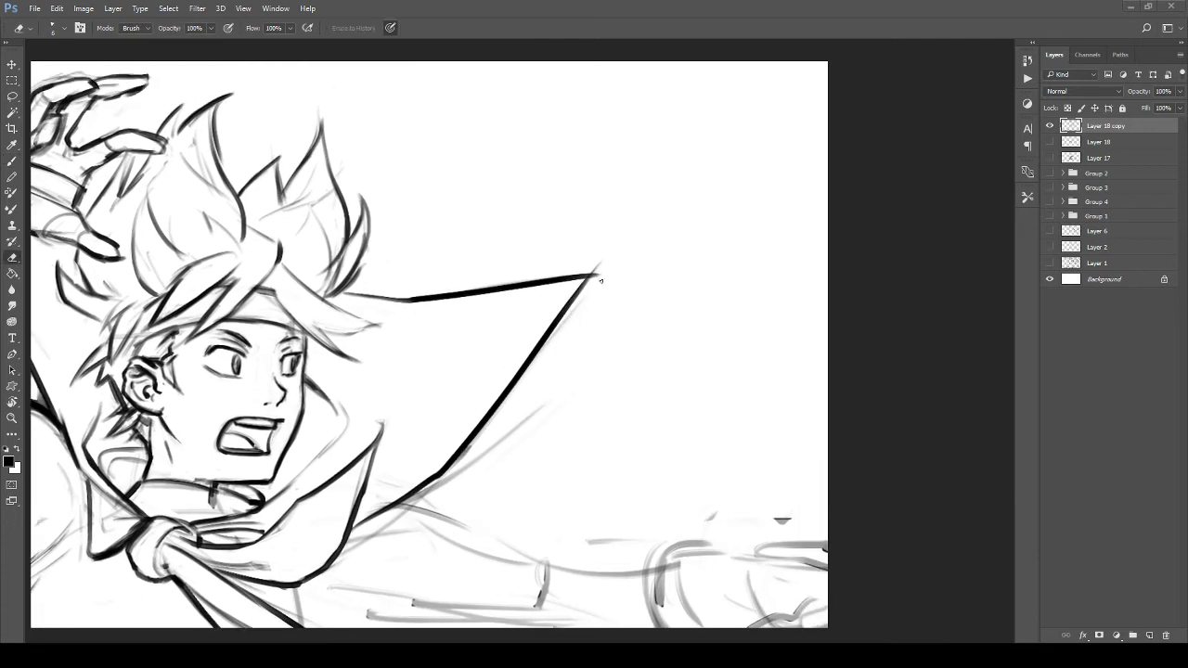
left_click_drag(477, 438, 536, 379)
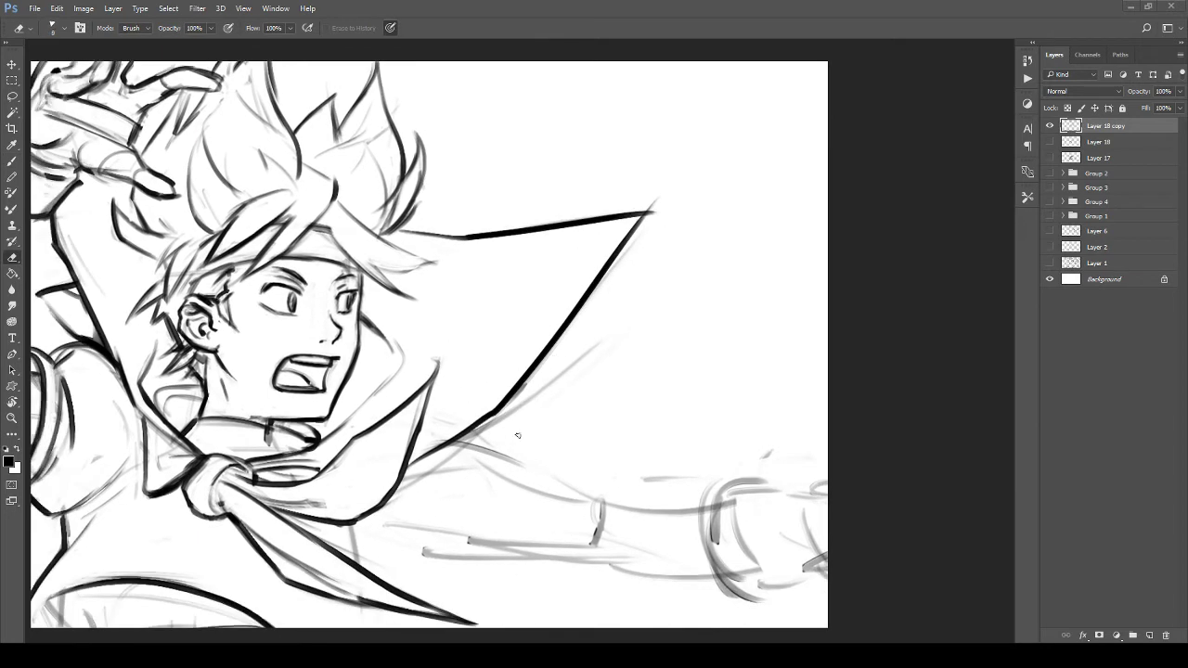
left_click_drag(501, 464, 477, 399)
Step: Erase the dark blob at the shirt hem's pointed corner and ink the shirt's side edge up to the scarf
key("z")
left_click_drag(392, 487, 476, 434)
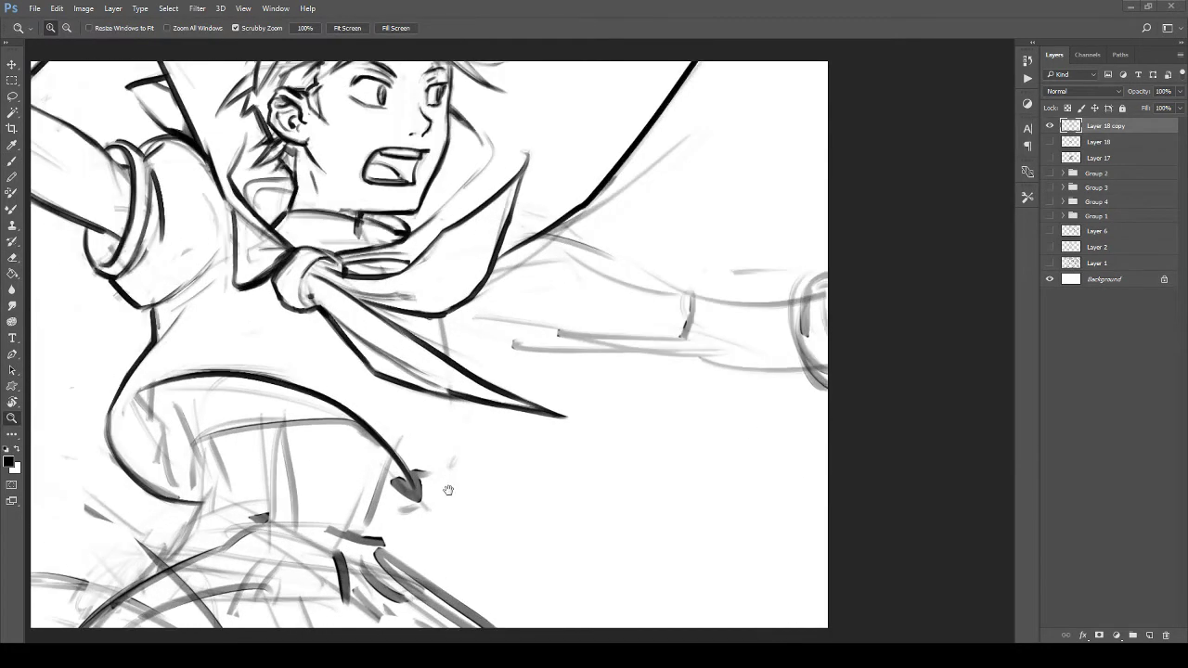
mouse_move(447, 490)
left_mouse_down()
mouse_move(466, 463)
mouse_move(430, 447)
left_mouse_up()
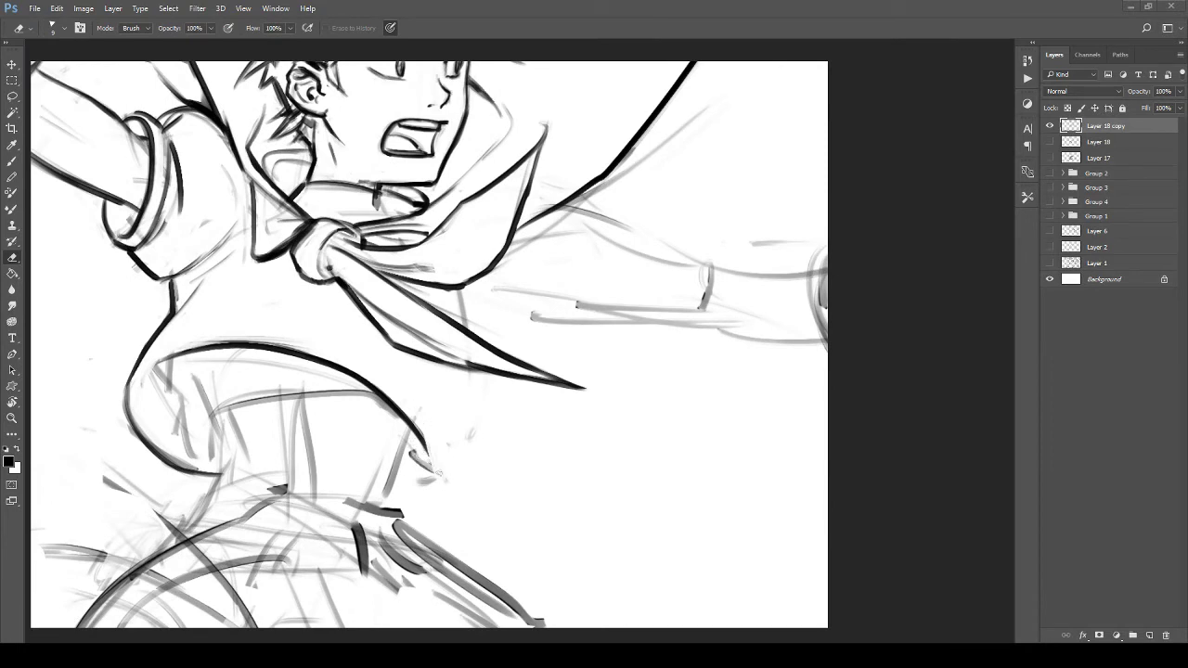
key("b")
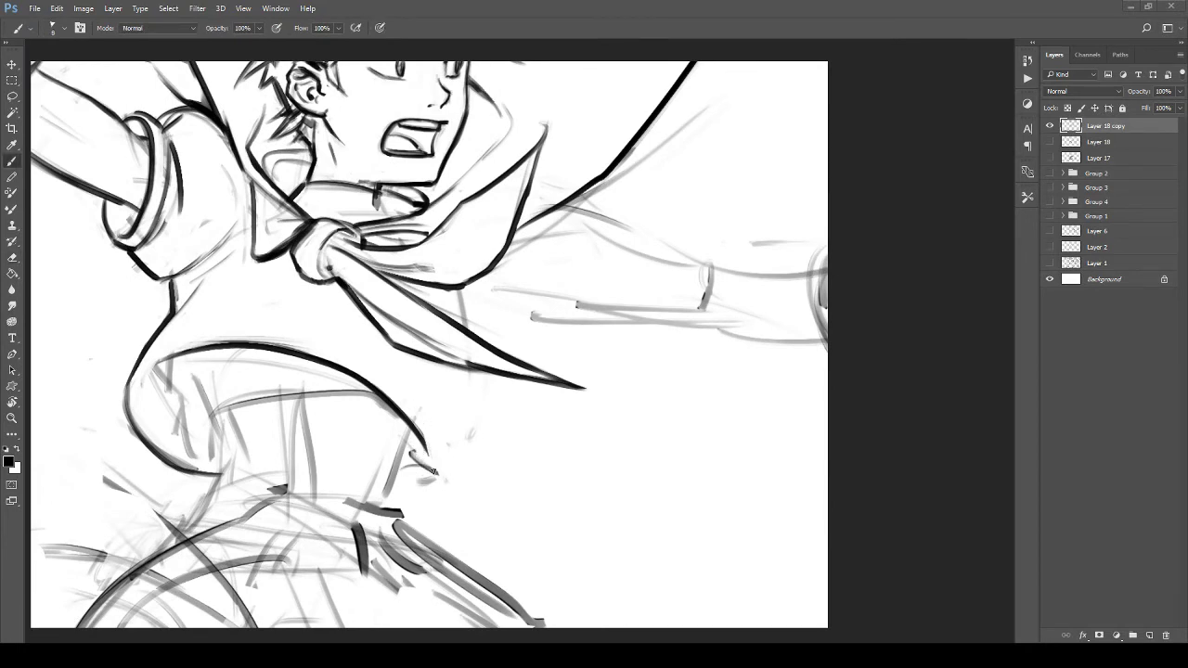
left_click_drag(470, 345, 442, 497)
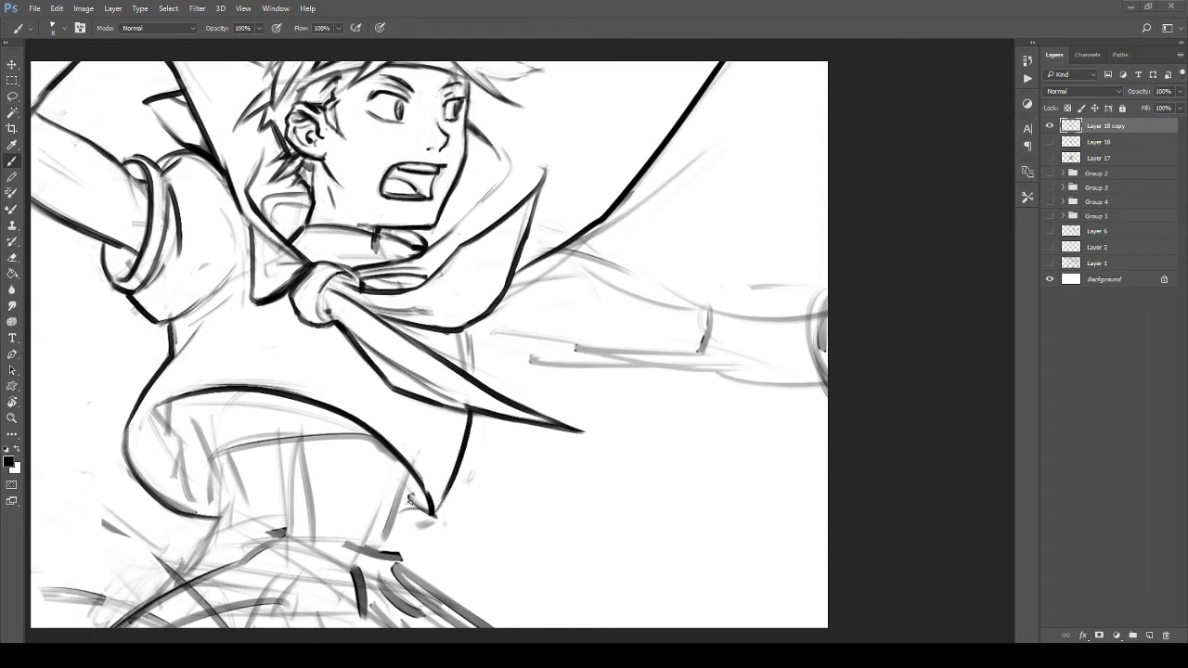
Step: Ink the outstretched arm's sleeve edges and the curved cuff band at its opening
mouse_move(437, 435)
left_mouse_down()
mouse_move(456, 418)
mouse_move(462, 463)
mouse_move(430, 475)
mouse_move(415, 442)
mouse_move(487, 482)
mouse_move(512, 464)
mouse_move(538, 376)
mouse_move(572, 331)
left_mouse_up()
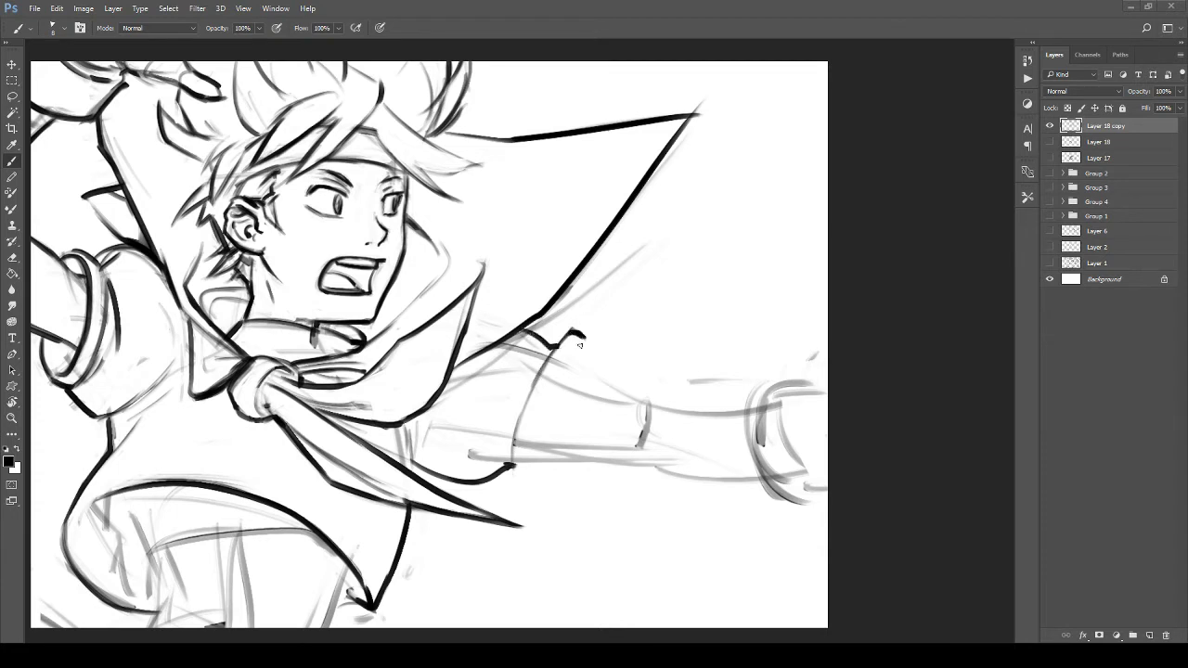
mouse_move(556, 352)
left_mouse_down()
mouse_move(512, 440)
mouse_move(520, 403)
mouse_move(509, 458)
left_mouse_up()
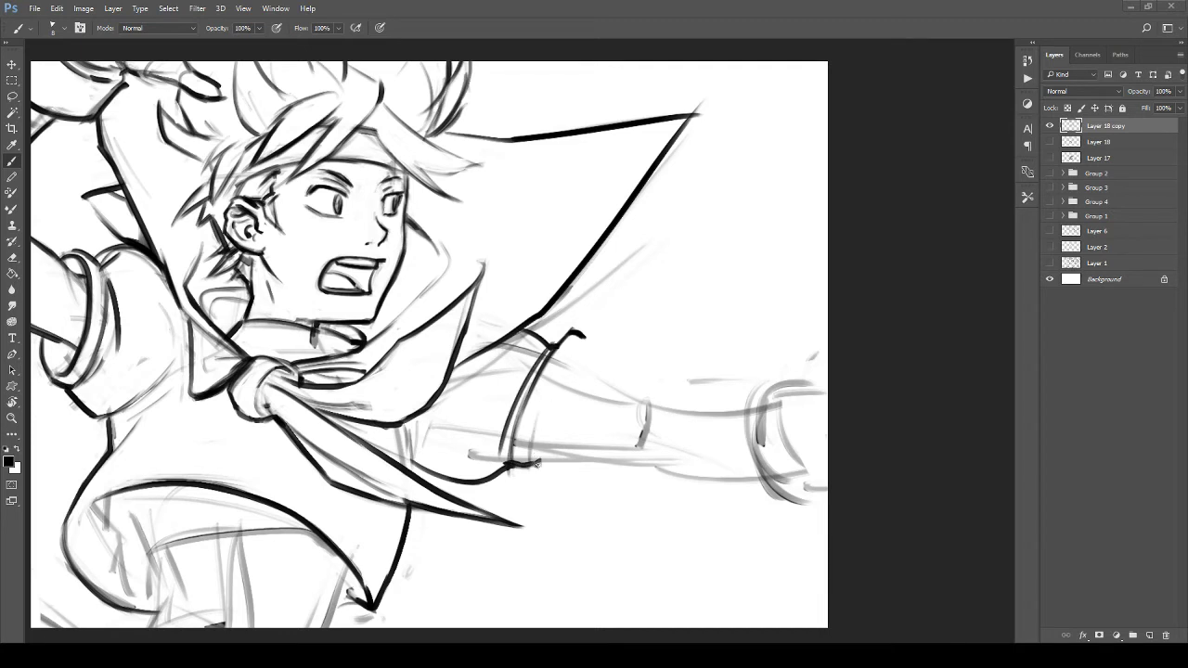
left_click_drag(535, 448, 585, 337)
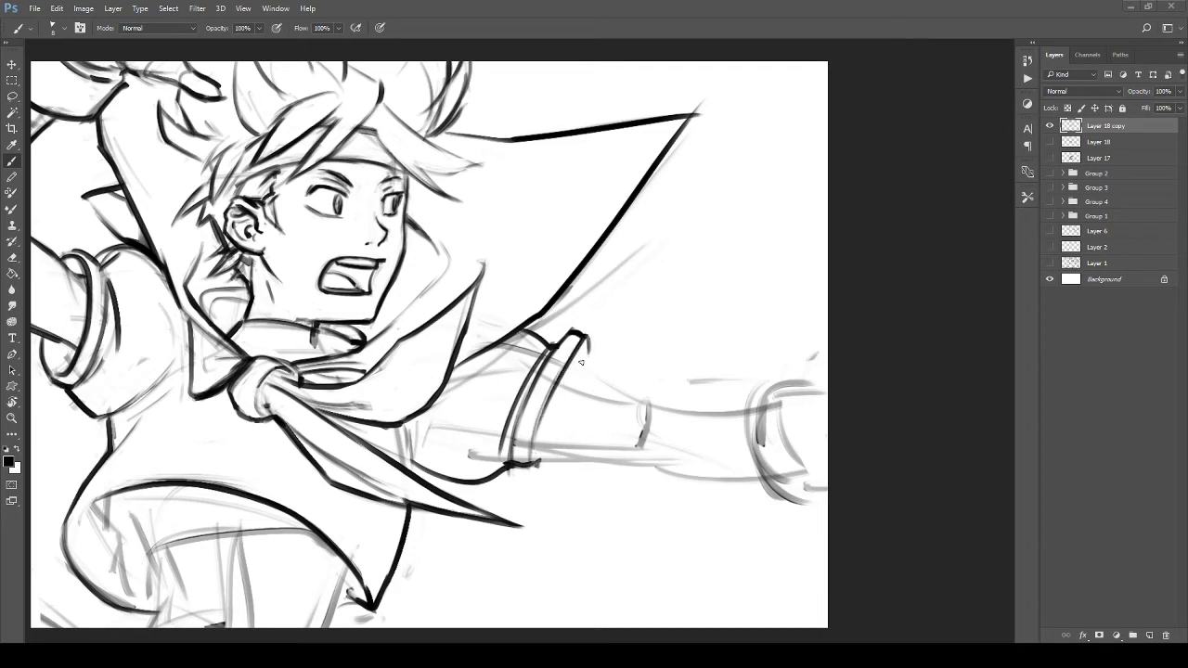
key("ctrl+z")
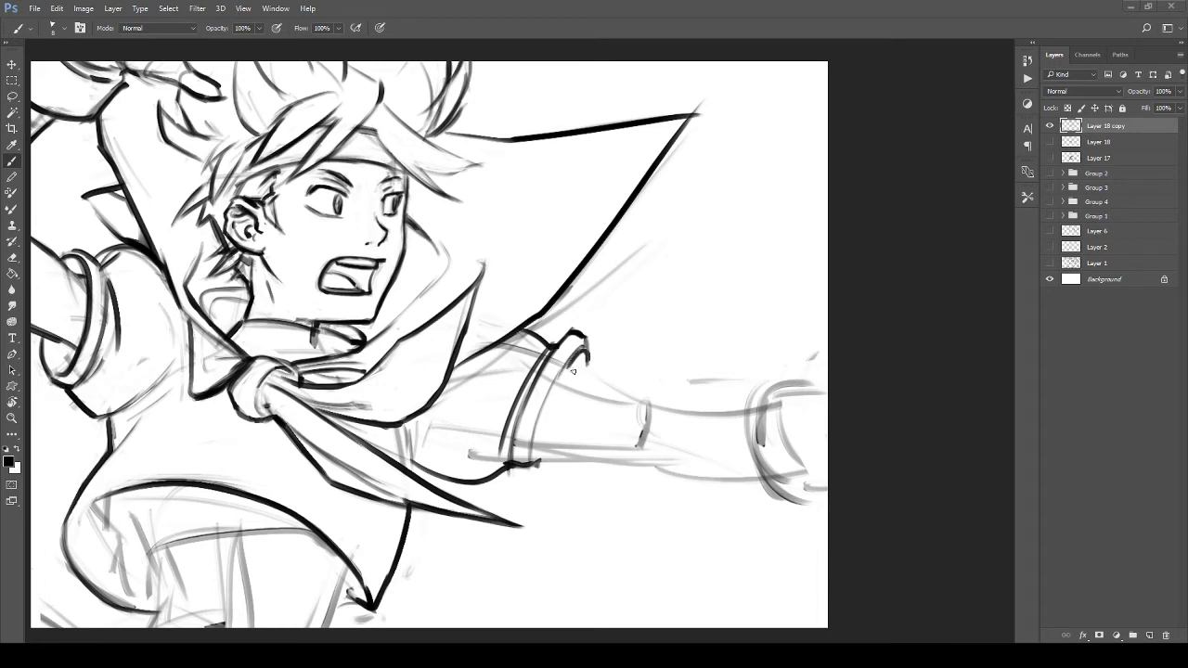
left_click_drag(579, 356, 536, 443)
Step: Erase the leftover sketch lines around the outstretched arm's sleeve and inside its cuff band
key("e")
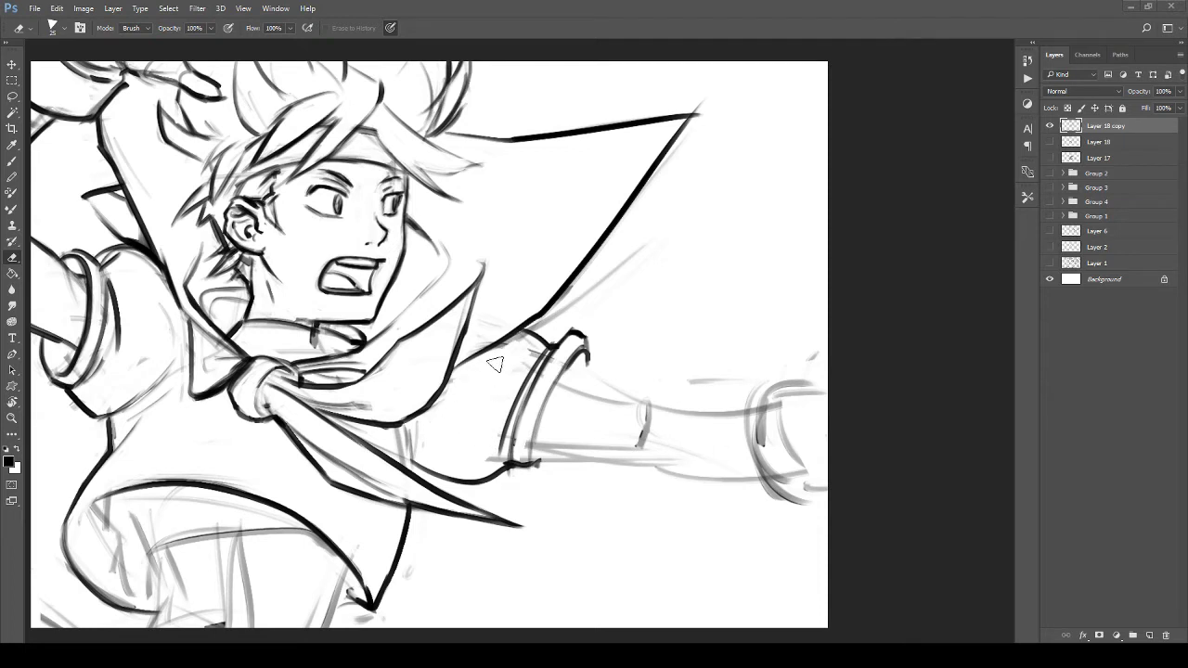
left_click_drag(515, 355, 416, 356)
key("b")
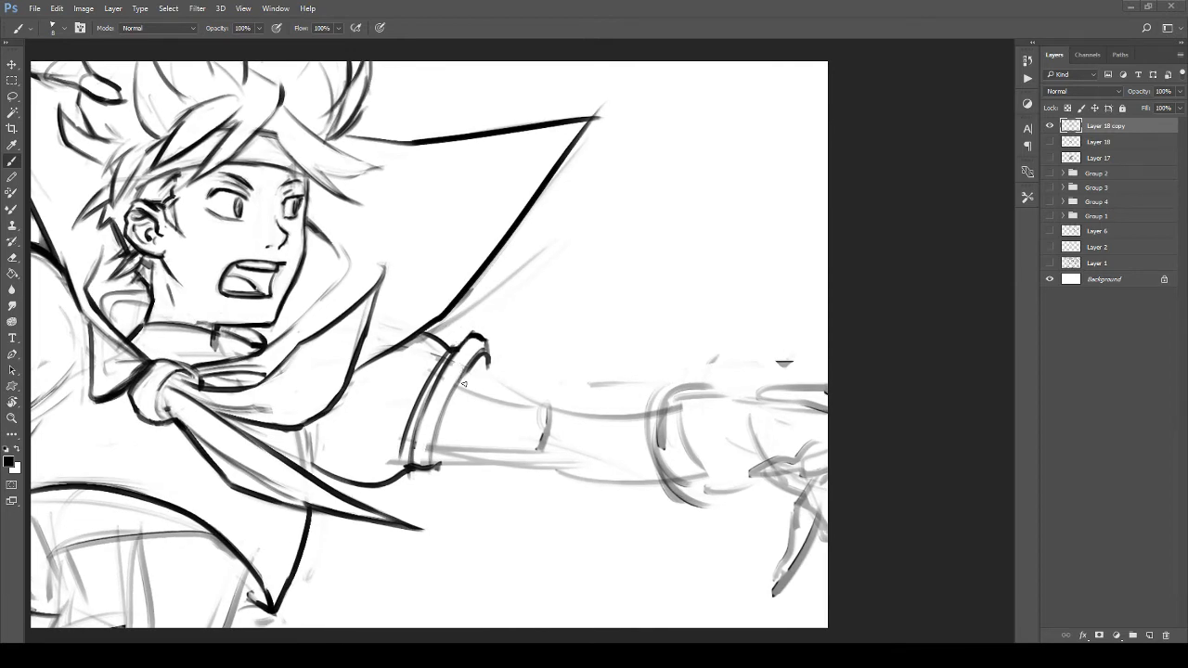
left_click_drag(478, 395, 464, 433)
key("e")
left_click_drag(456, 352, 443, 365)
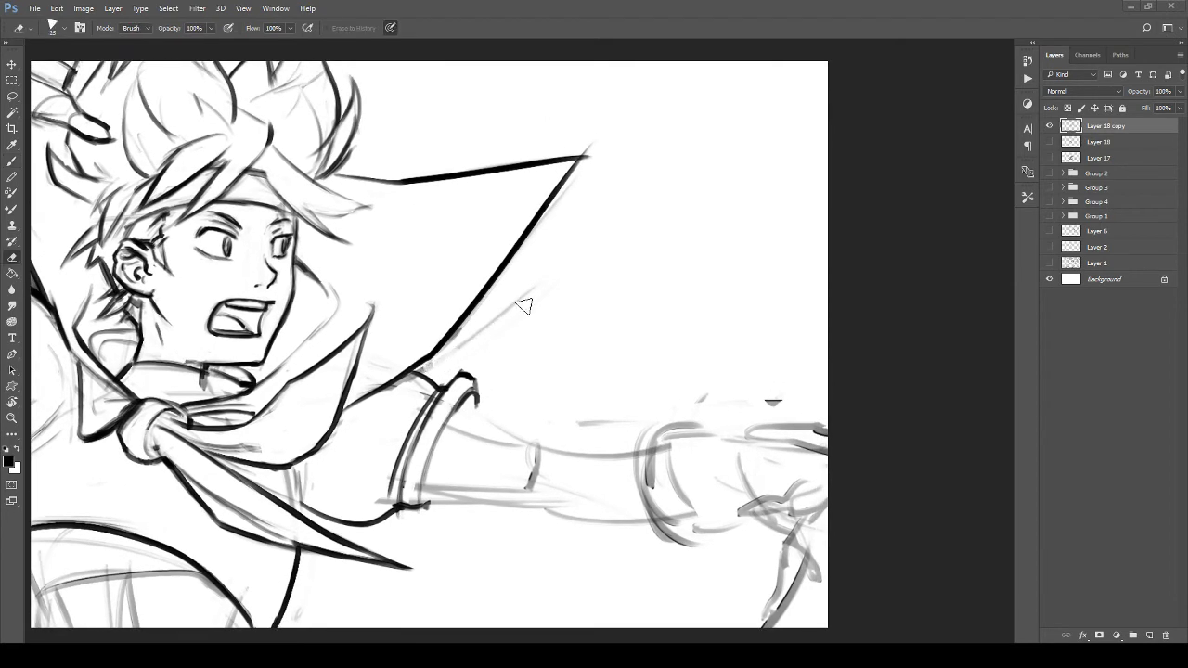
mouse_move(433, 428)
left_mouse_down()
mouse_move(437, 372)
mouse_move(458, 358)
left_mouse_up()
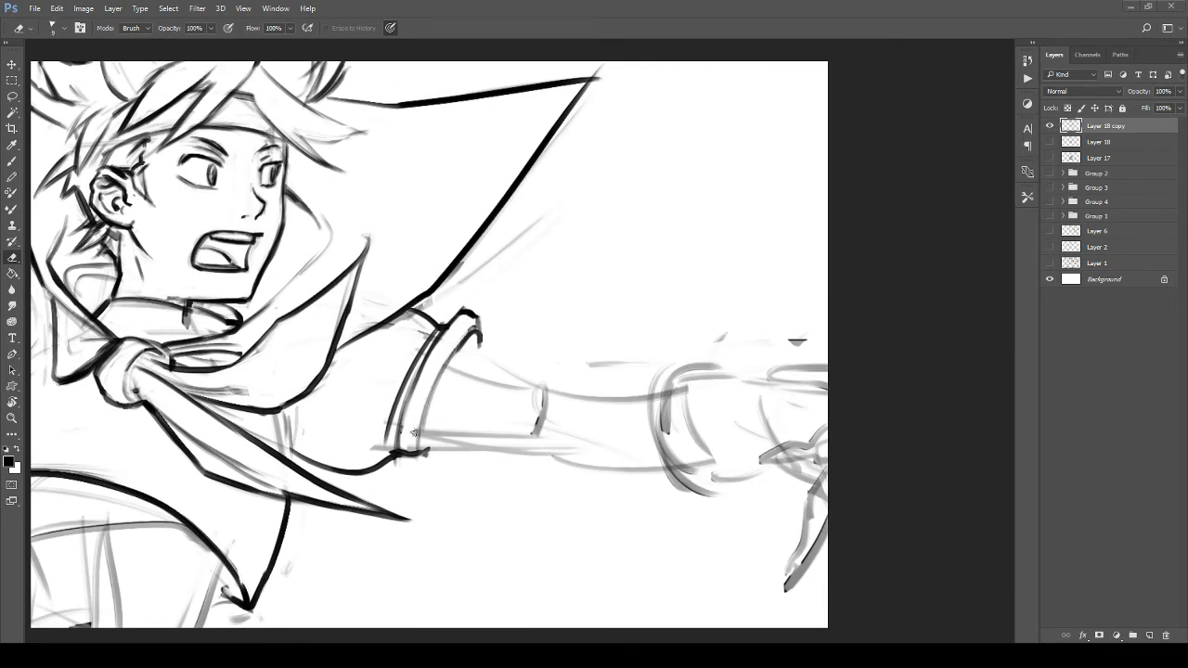
Step: Ink a curved fold on the sleeve and the arm's edges from the cuff to the elbow
key("b")
left_click_drag(386, 364, 379, 449)
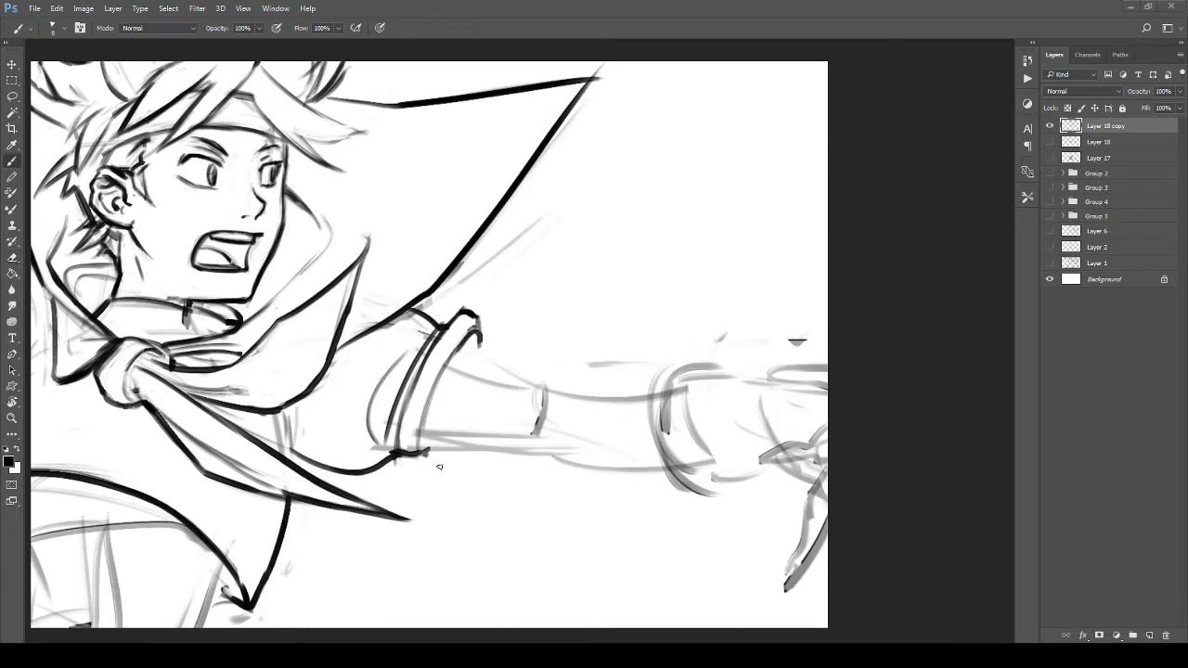
left_click_drag(503, 451, 414, 406)
mouse_move(414, 406)
left_mouse_down()
mouse_move(325, 396)
mouse_move(439, 381)
mouse_move(366, 416)
left_mouse_up()
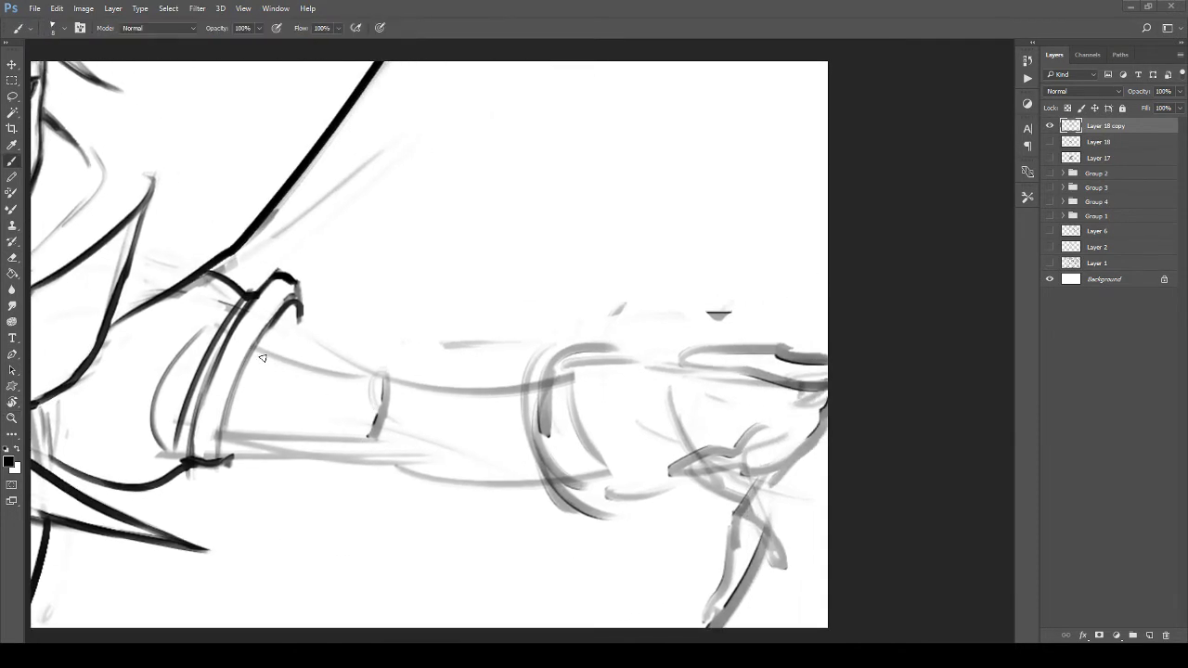
left_click_drag(254, 351, 363, 376)
left_click_drag(256, 352, 369, 379)
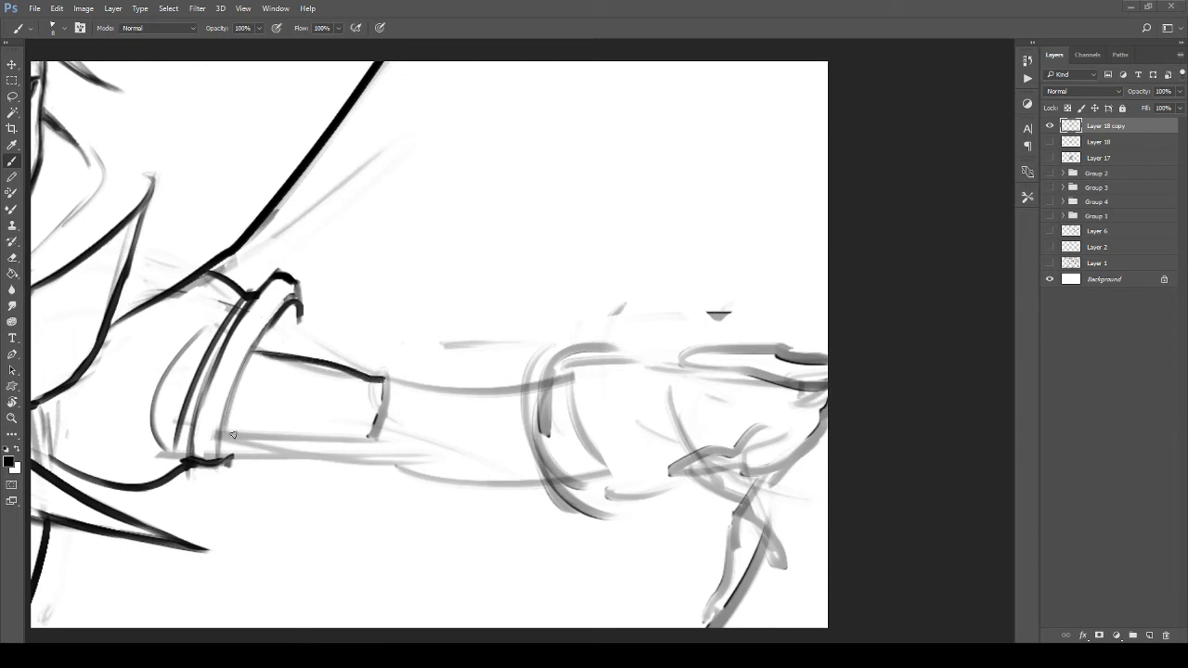
left_click_drag(232, 435, 340, 435)
mouse_move(226, 437)
left_mouse_down()
mouse_move(370, 433)
mouse_move(379, 415)
mouse_move(367, 375)
left_mouse_up()
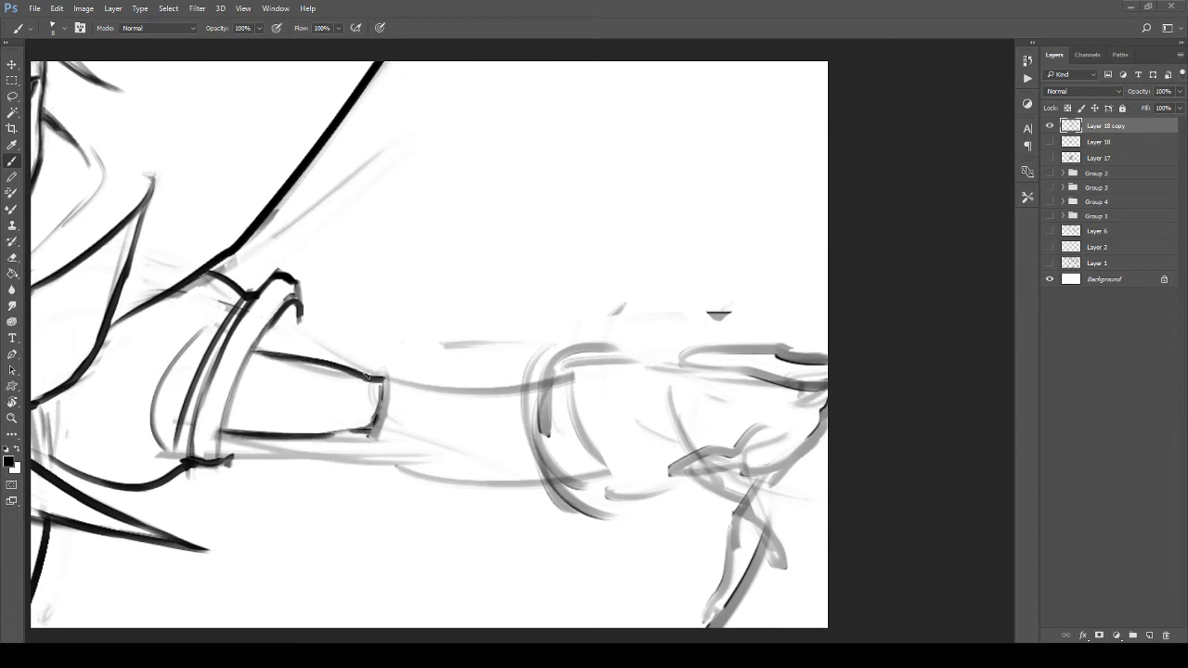
Step: Ink the forearm's upper contour and a short inner muscle line between the elbow and the wrist
left_click_drag(247, 344, 345, 367)
mouse_move(310, 355)
left_mouse_down()
mouse_move(437, 375)
mouse_move(334, 394)
mouse_move(322, 373)
mouse_move(444, 389)
left_mouse_up()
key("ctrl+z")
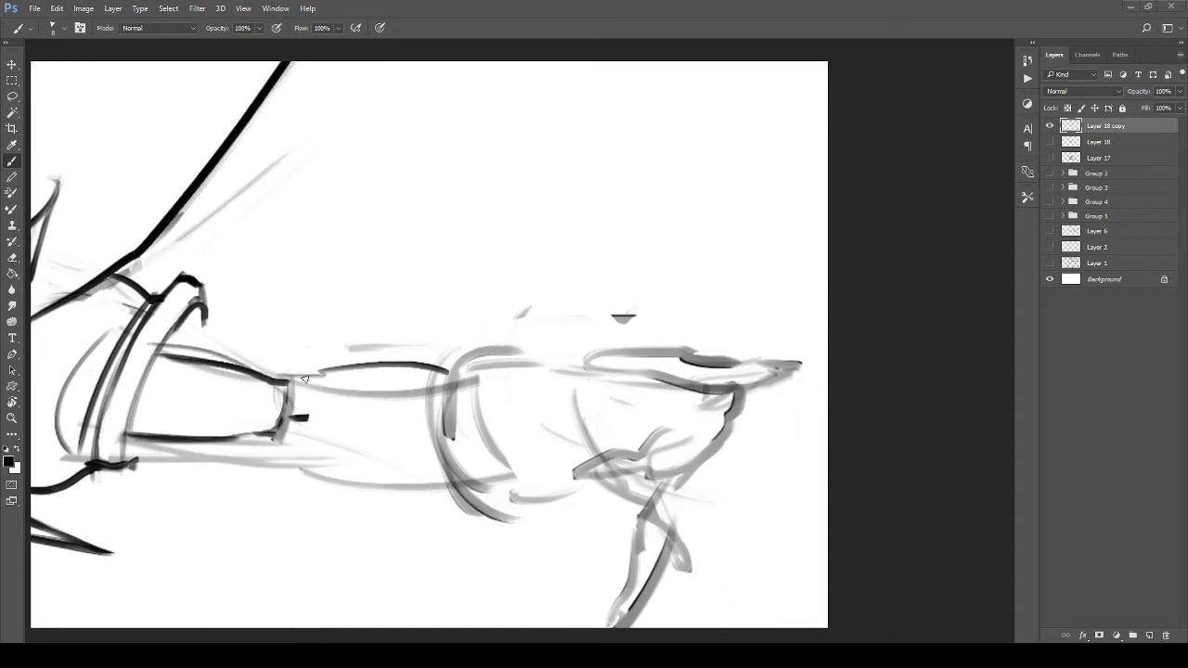
left_click_drag(284, 376, 441, 394)
mouse_move(299, 430)
left_mouse_down()
mouse_move(346, 425)
mouse_move(433, 397)
left_mouse_up()
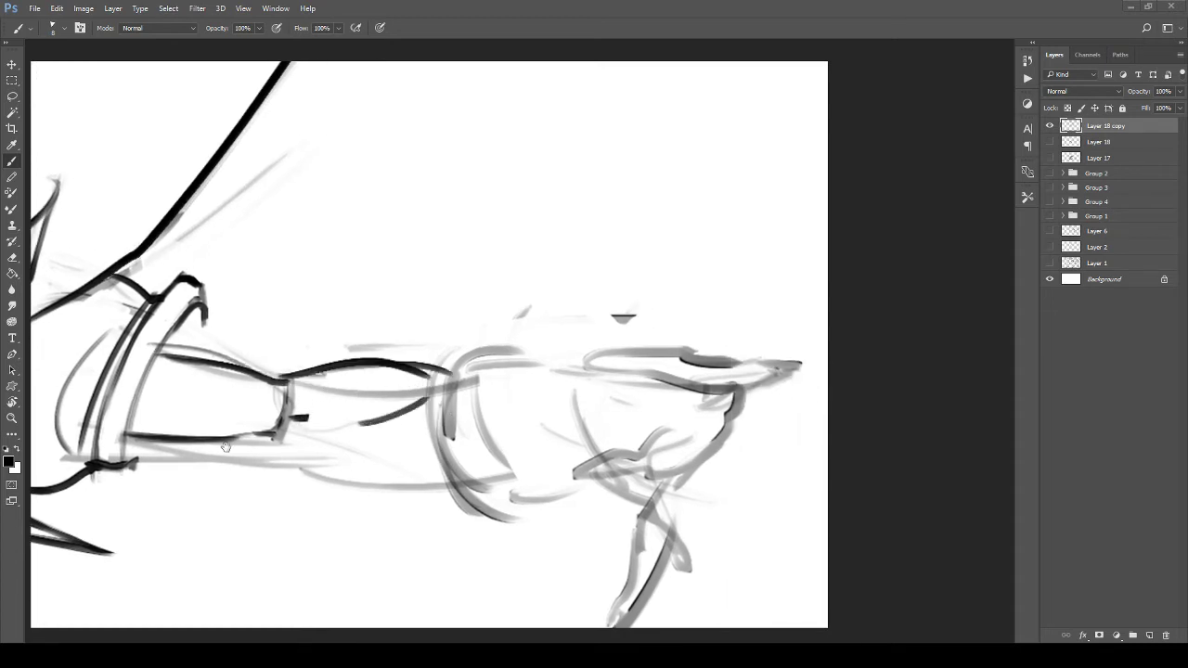
Step: Ink the arm's lower contour from the sleeve cuff to the wrist and erase the rough lines around the forearm
left_click_drag(195, 440, 288, 451)
mouse_move(219, 474)
left_mouse_down()
mouse_move(405, 455)
mouse_move(429, 436)
mouse_move(400, 434)
left_mouse_up()
mouse_move(293, 436)
left_mouse_down()
mouse_move(386, 461)
mouse_move(488, 453)
left_mouse_up()
left_click_drag(288, 469, 461, 491)
key("e")
left_click_drag(384, 478, 515, 492)
left_click_drag(287, 366, 339, 409)
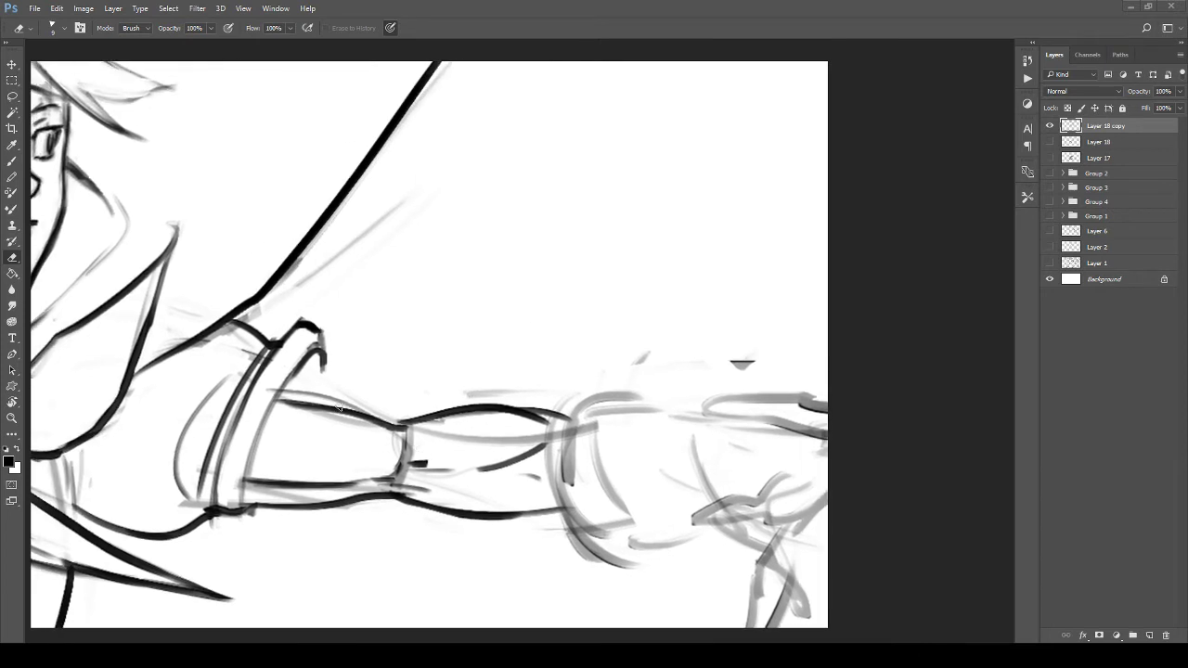
left_click_drag(378, 373, 420, 384)
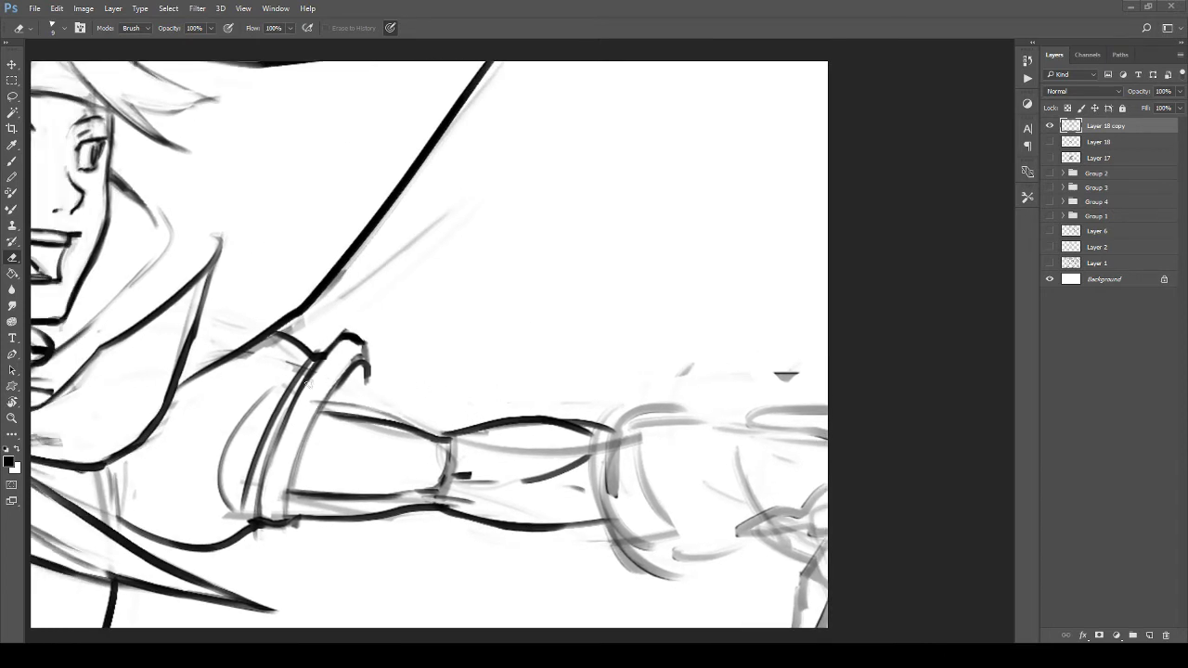
Step: Ink the inner line of the sleeve opening and erase the forearm's upper contour for a redraw
key("b")
mouse_move(364, 349)
left_mouse_down()
mouse_move(371, 403)
mouse_move(355, 409)
mouse_move(370, 407)
mouse_move(297, 382)
mouse_move(330, 384)
mouse_move(263, 377)
left_mouse_up()
key("z")
left_click(311, 383)
mouse_move(358, 402)
left_mouse_down()
mouse_move(320, 383)
mouse_move(335, 379)
mouse_move(395, 418)
mouse_move(371, 401)
mouse_move(390, 378)
left_mouse_up()
key("b")
mouse_move(557, 370)
left_mouse_down()
mouse_move(608, 330)
mouse_move(629, 355)
left_mouse_up()
key("ctrl+z")
key("e")
mouse_move(247, 375)
left_mouse_down()
mouse_move(297, 388)
mouse_move(283, 409)
mouse_move(273, 375)
mouse_move(331, 375)
mouse_move(352, 347)
mouse_move(316, 330)
mouse_move(281, 362)
mouse_move(255, 340)
mouse_move(239, 381)
mouse_move(222, 307)
left_mouse_up()
Step: Sketch the elbow crease, the forearm's upper bulge and inner muscle line, and erase the old elbow edge
key("b")
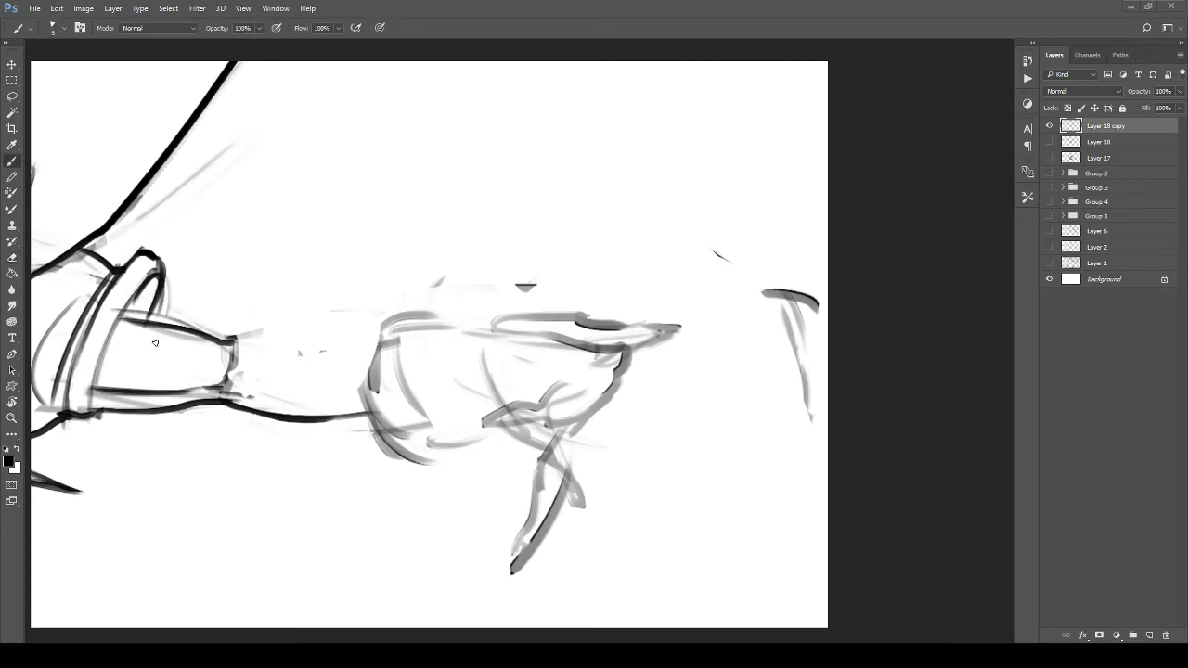
left_click_drag(145, 338, 212, 365)
left_click_drag(194, 318, 353, 331)
mouse_move(230, 382)
left_mouse_down()
mouse_move(351, 380)
mouse_move(380, 401)
left_mouse_up()
key("e")
mouse_move(230, 351)
left_mouse_down()
mouse_move(138, 326)
mouse_move(278, 355)
mouse_move(188, 338)
mouse_move(246, 346)
left_mouse_up()
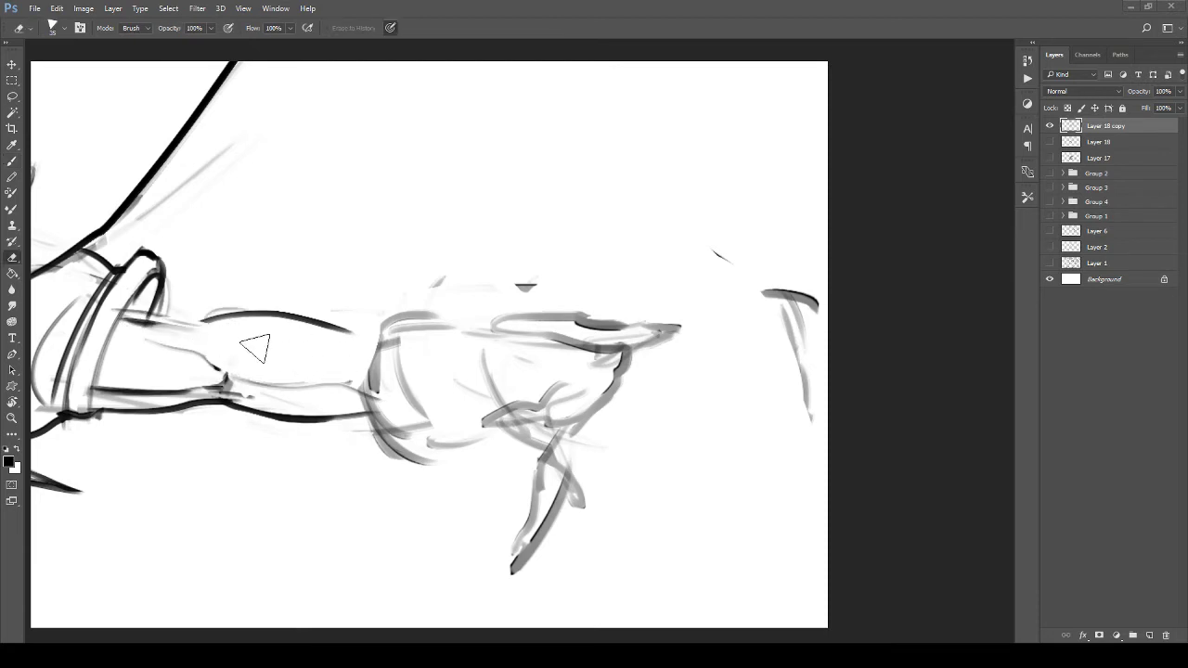
Step: Ink the arm's upper contour continuously from the sleeve cuff over the forearm to the wrist
key("b")
mouse_move(120, 309)
left_mouse_down()
mouse_move(197, 321)
mouse_move(273, 311)
mouse_move(353, 350)
left_mouse_up()
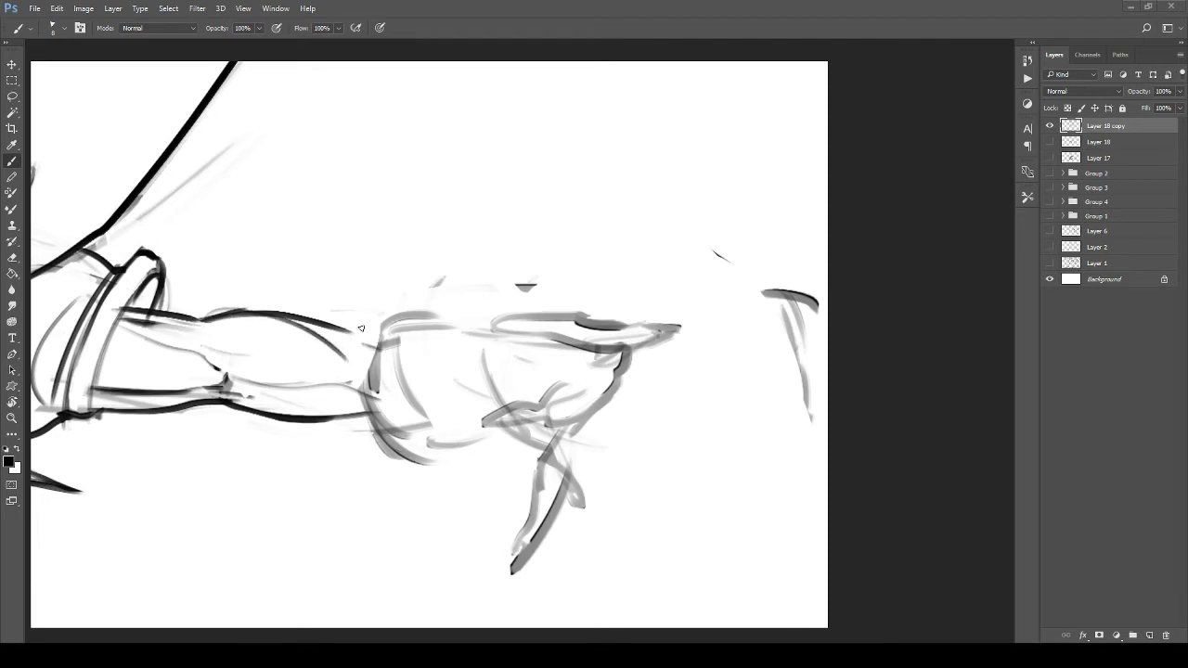
left_click_drag(284, 315, 397, 340)
key("e")
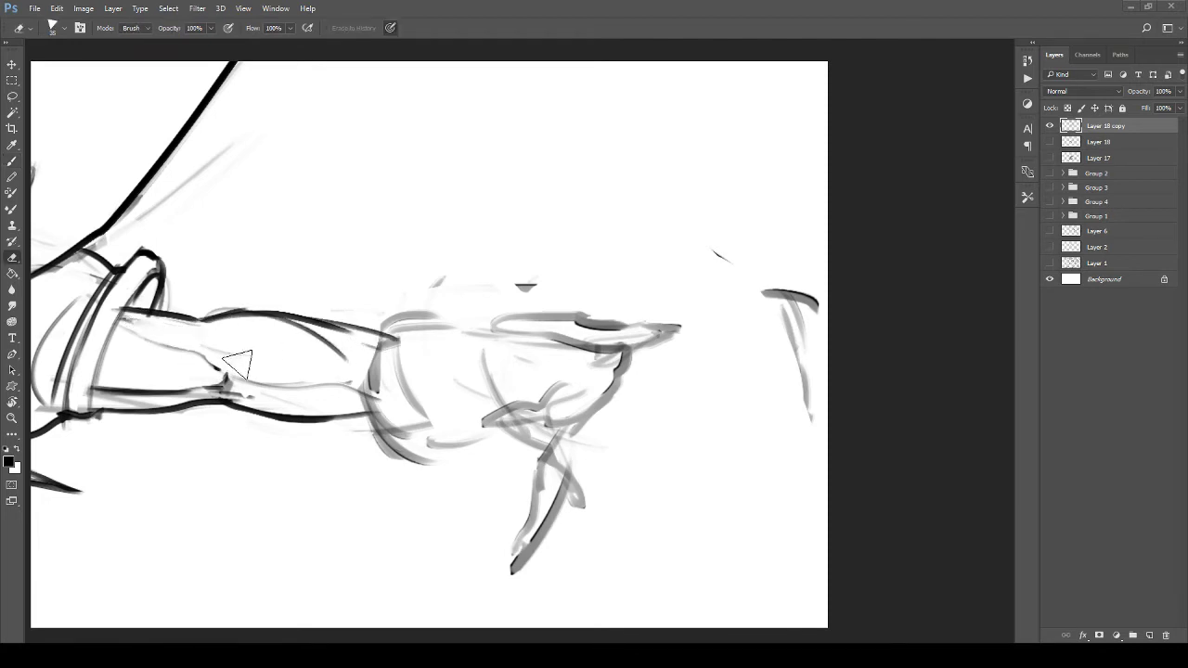
key("b")
mouse_move(145, 342)
left_mouse_down()
mouse_move(232, 373)
mouse_move(200, 349)
mouse_move(245, 358)
left_mouse_up()
Step: Look over the raised arm, the outstretched arm and the legs to compare the inked and rough parts
key("ctrl+space")
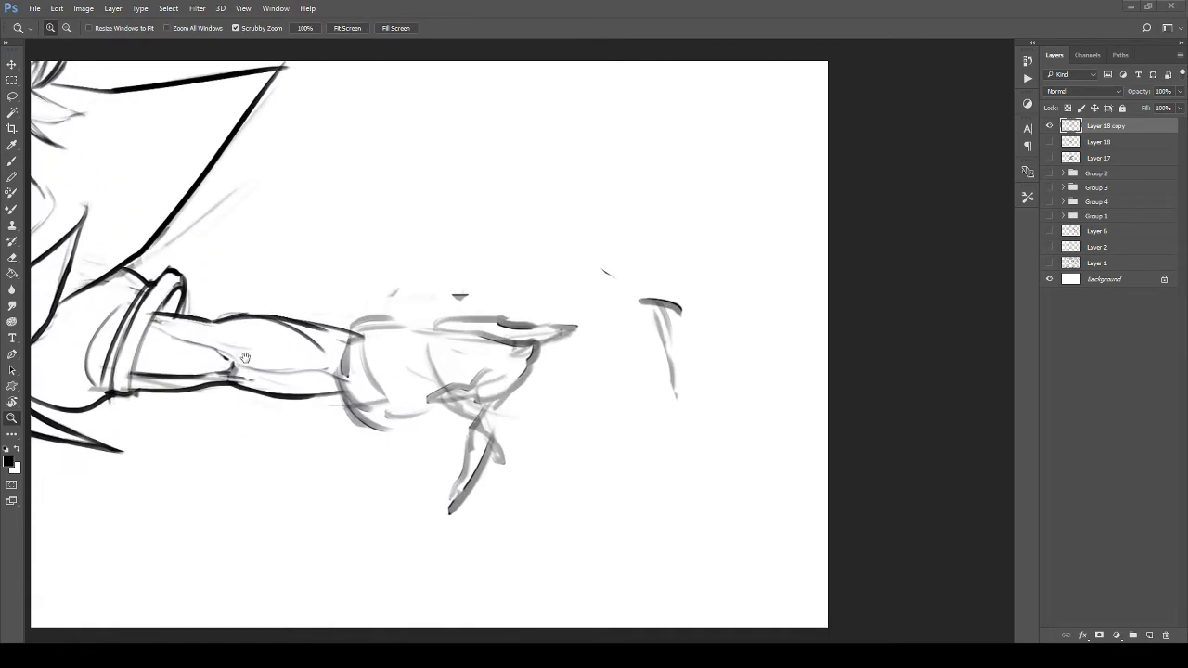
mouse_move(330, 372)
left_mouse_down()
mouse_move(257, 355)
mouse_move(498, 393)
left_mouse_up()
left_click_drag(262, 321, 603, 403)
left_click_drag(185, 330, 121, 332)
left_click_drag(349, 350, 423, 354)
left_click_drag(103, 296, 713, 447)
mouse_move(182, 215)
left_mouse_down()
mouse_move(143, 396)
mouse_move(193, 229)
mouse_move(342, 488)
left_mouse_up()
key("ctrl+z")
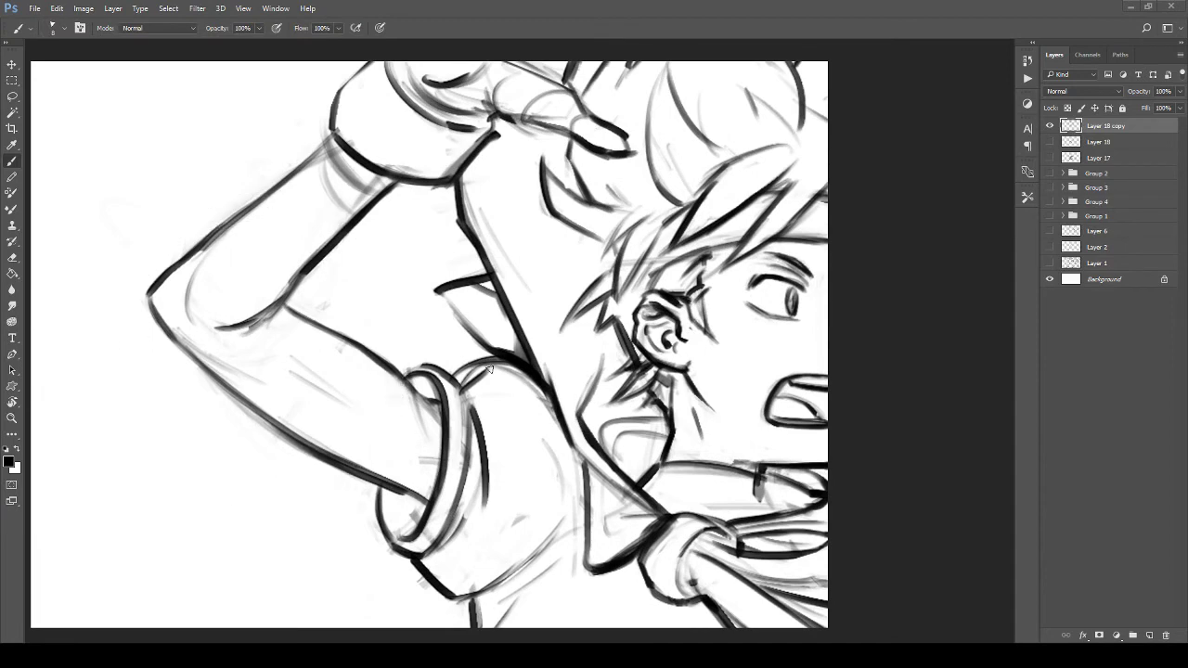
left_click_drag(501, 378, 74, 309)
left_click_drag(817, 525, 369, 360)
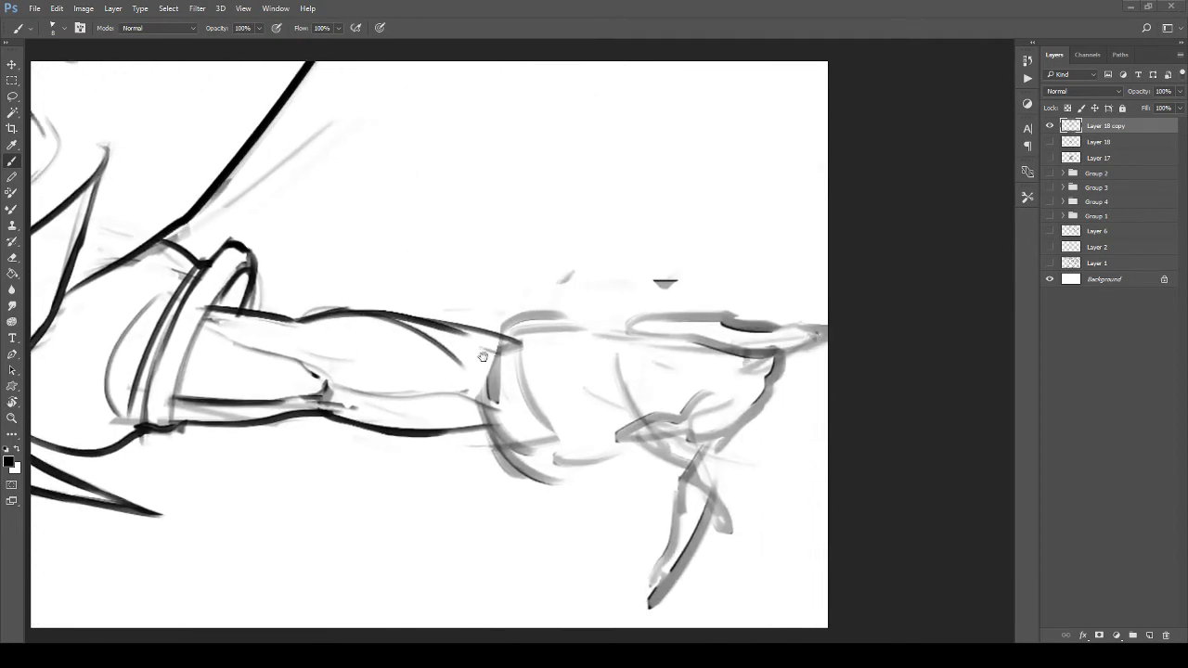
mouse_move(483, 357)
left_mouse_down()
mouse_move(394, 360)
mouse_move(478, 372)
left_mouse_up()
key("z")
left_click_drag(289, 278, 328, 279)
key("b")
left_click_drag(517, 394, 358, 270)
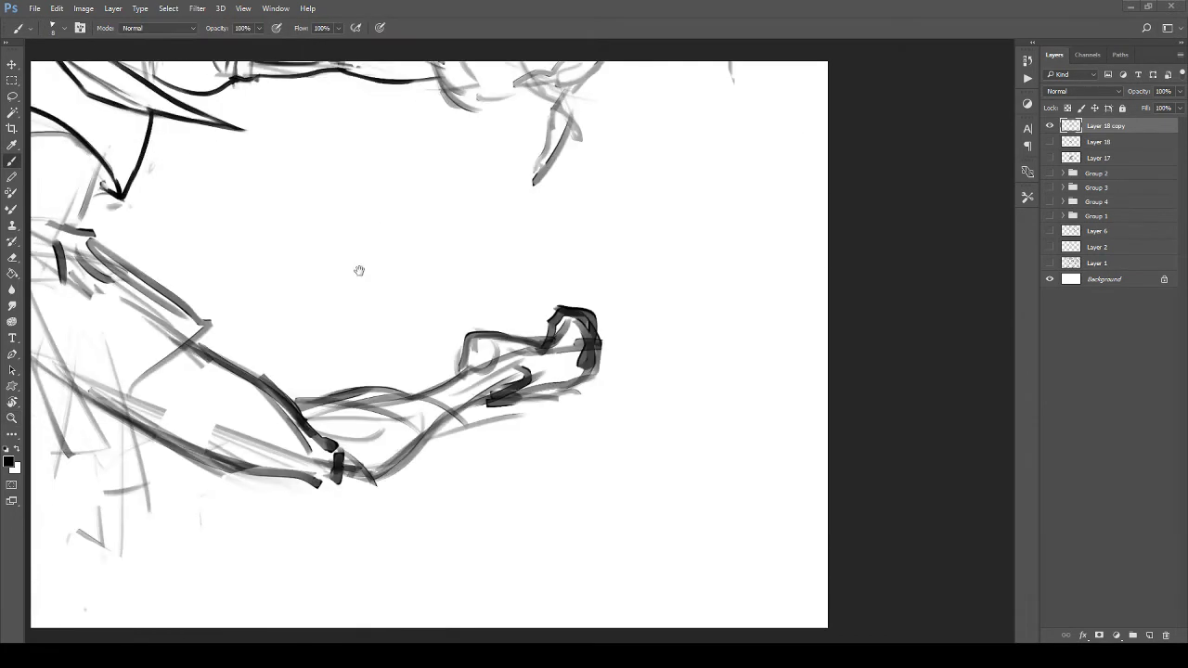
left_click_drag(509, 93, 435, 276)
left_click_drag(436, 364, 432, 277)
key("z")
left_click_drag(422, 332, 455, 336)
left_click_drag(382, 373, 423, 368)
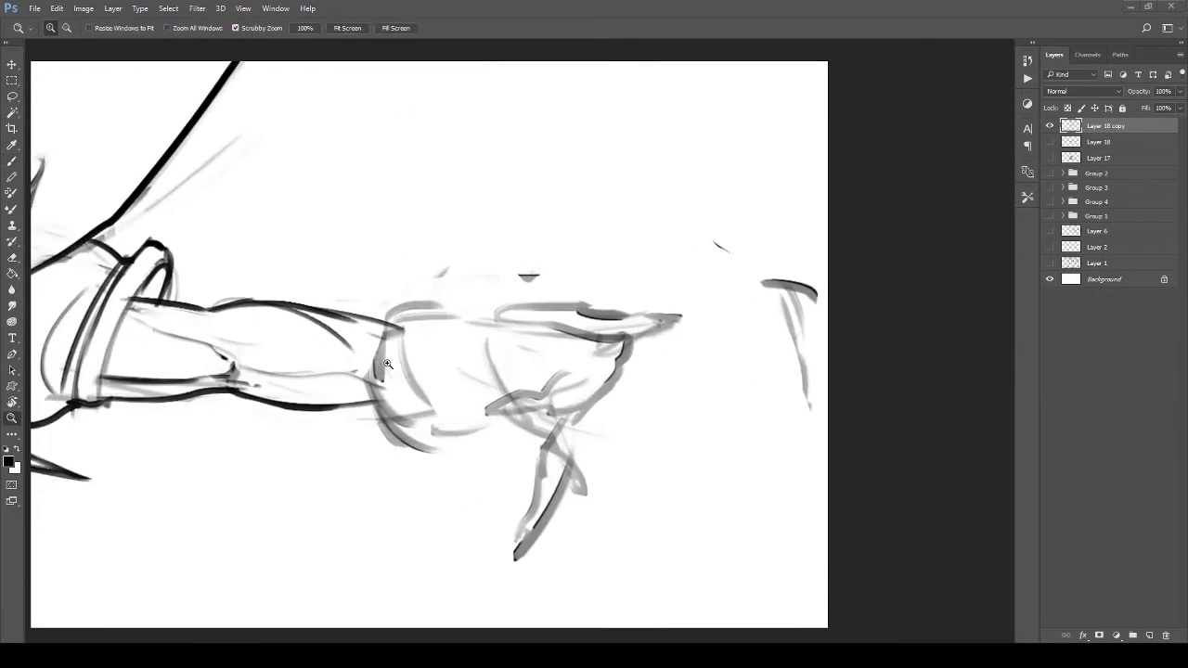
Step: Ink the curved wrist edge of the outstretched hand's glove cuff and erase the rough lines around it
key("b")
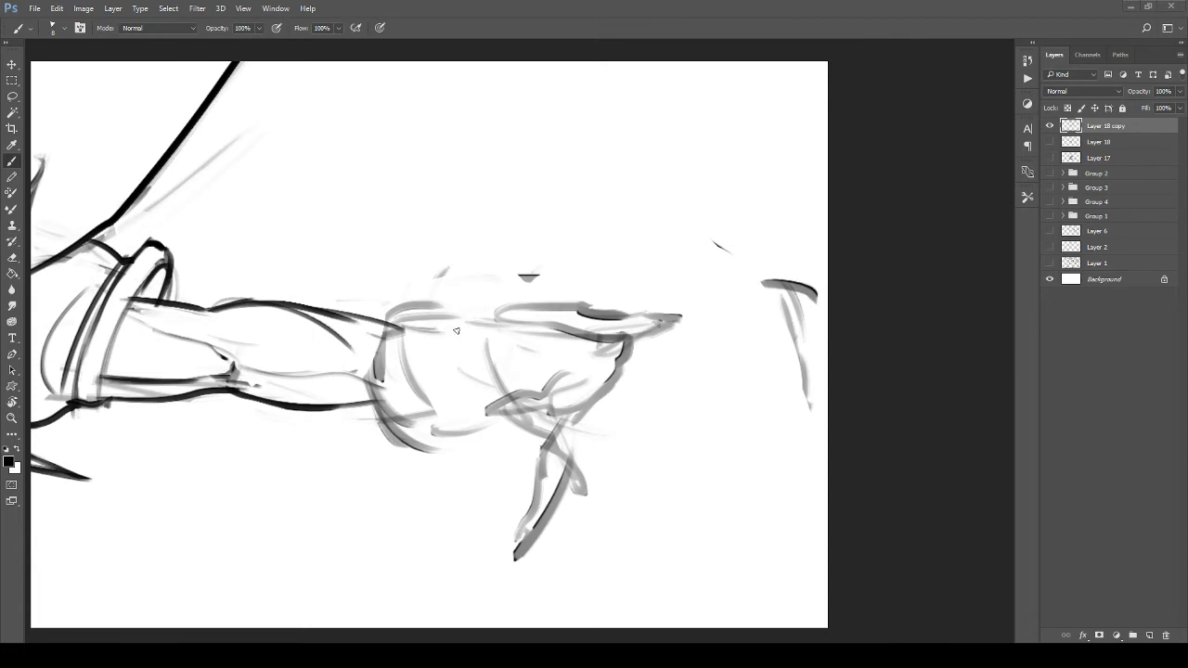
mouse_move(414, 312)
left_mouse_down()
mouse_move(382, 392)
mouse_move(387, 423)
mouse_move(435, 451)
left_mouse_up()
left_click_drag(386, 412, 438, 454)
key("e")
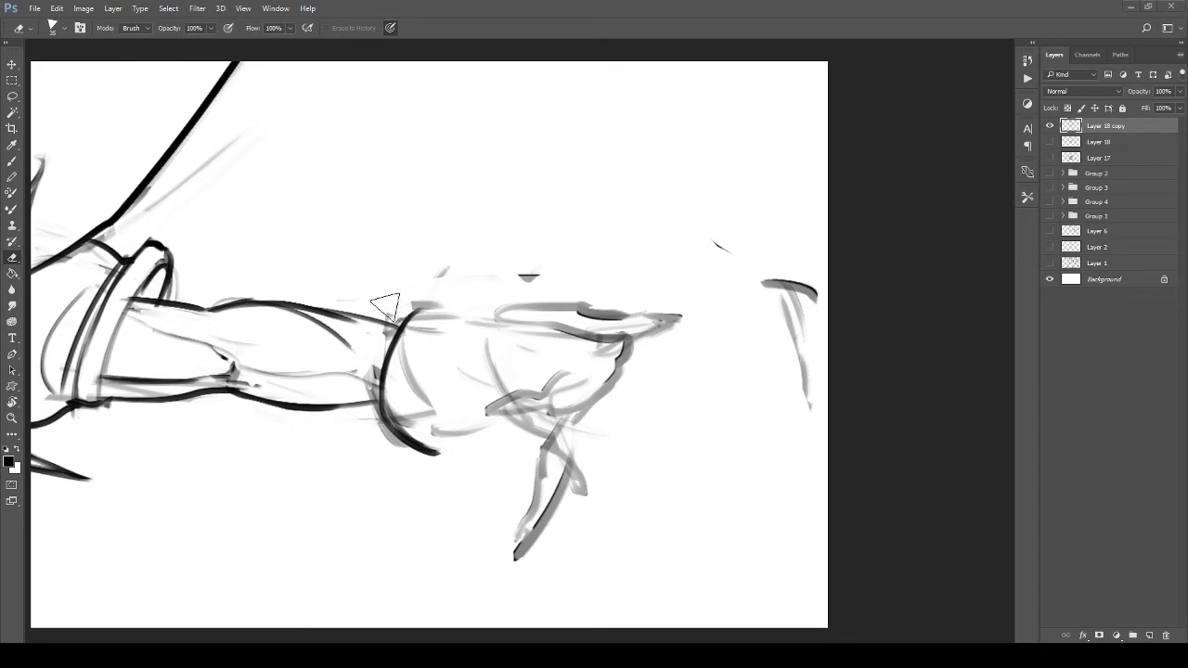
mouse_move(389, 308)
left_mouse_down()
mouse_move(409, 296)
mouse_move(450, 301)
mouse_move(420, 340)
mouse_move(431, 427)
mouse_move(367, 432)
mouse_move(398, 456)
left_mouse_up()
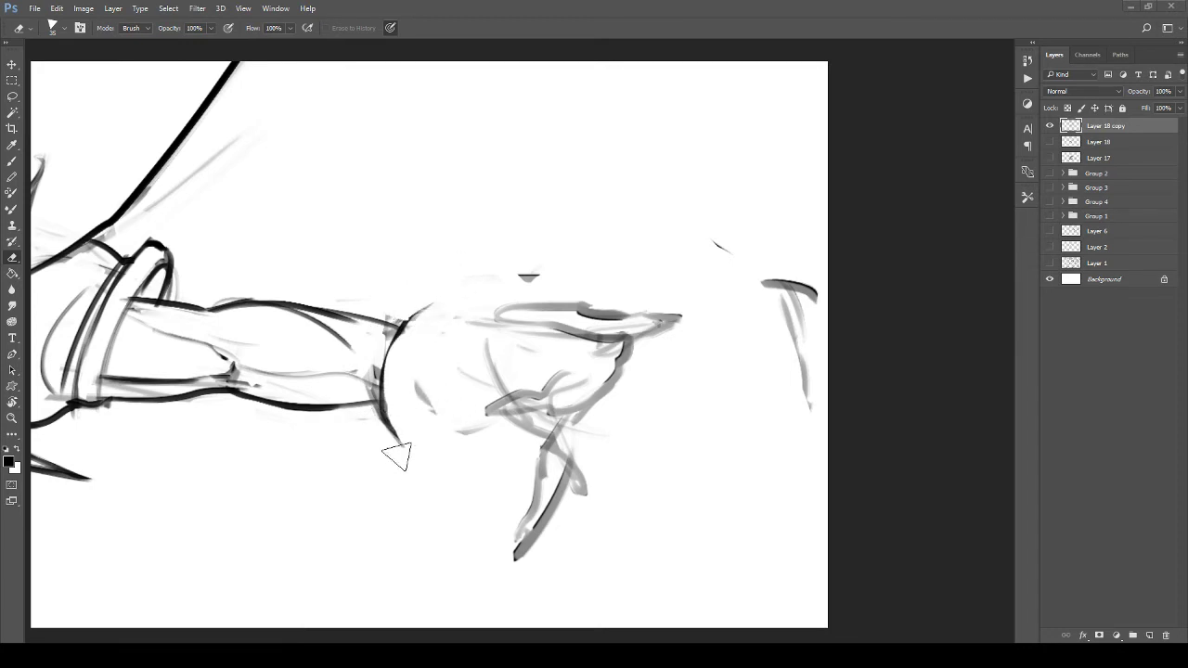
left_click_drag(373, 352, 370, 381)
mouse_move(409, 318)
left_mouse_down()
mouse_move(395, 325)
mouse_move(432, 317)
left_mouse_up()
Step: Ink the glove cuff's upper and front edges and erase the heavy line along its underside
key("b")
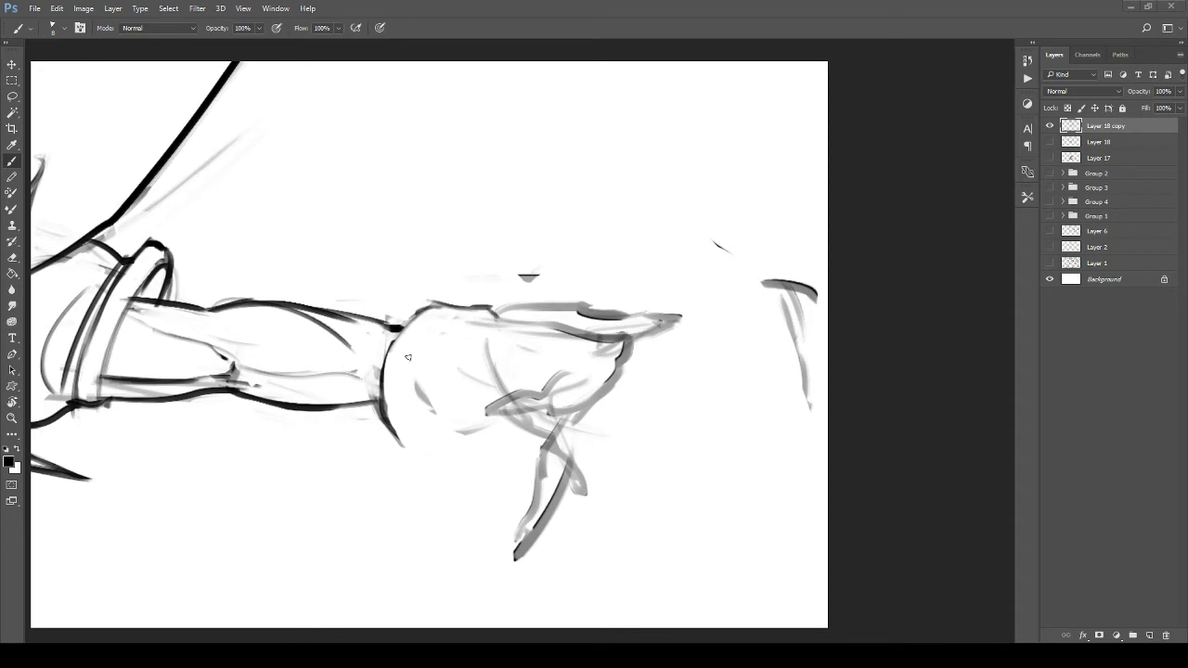
mouse_move(409, 447)
left_mouse_down()
mouse_move(387, 417)
mouse_move(449, 446)
mouse_move(484, 315)
left_mouse_up()
key("e")
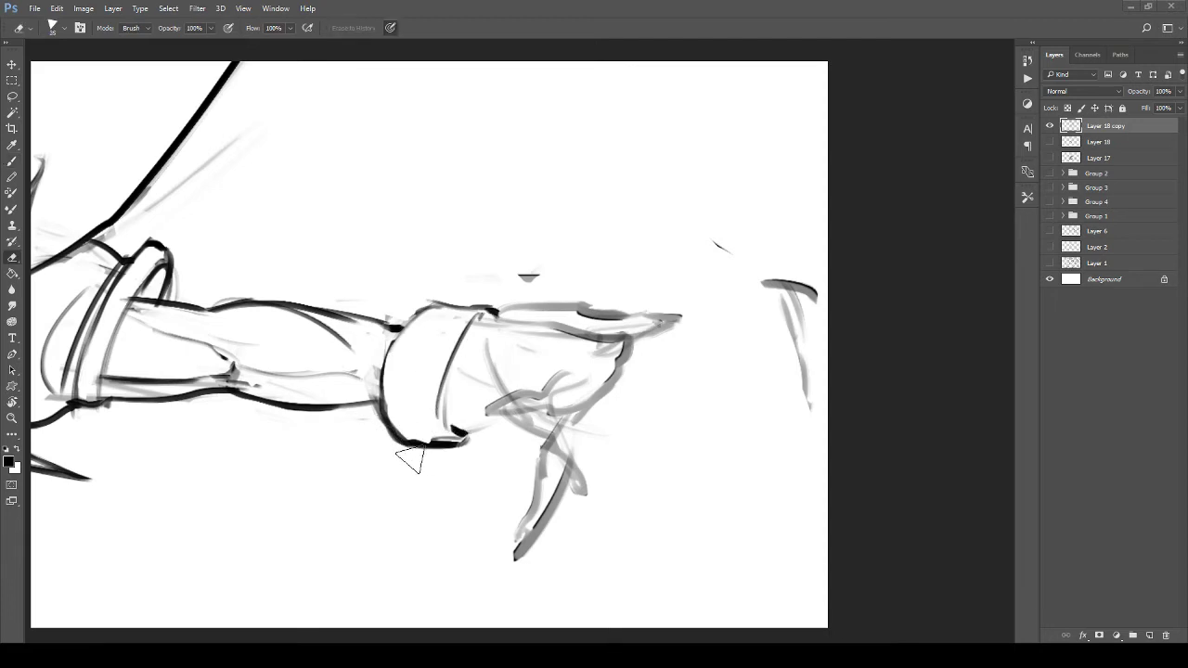
mouse_move(403, 456)
left_mouse_down()
mouse_move(455, 441)
mouse_move(405, 444)
mouse_move(474, 448)
left_mouse_up()
Step: Ink a thinner bottom edge on the glove cuff and close its front corner
key("b")
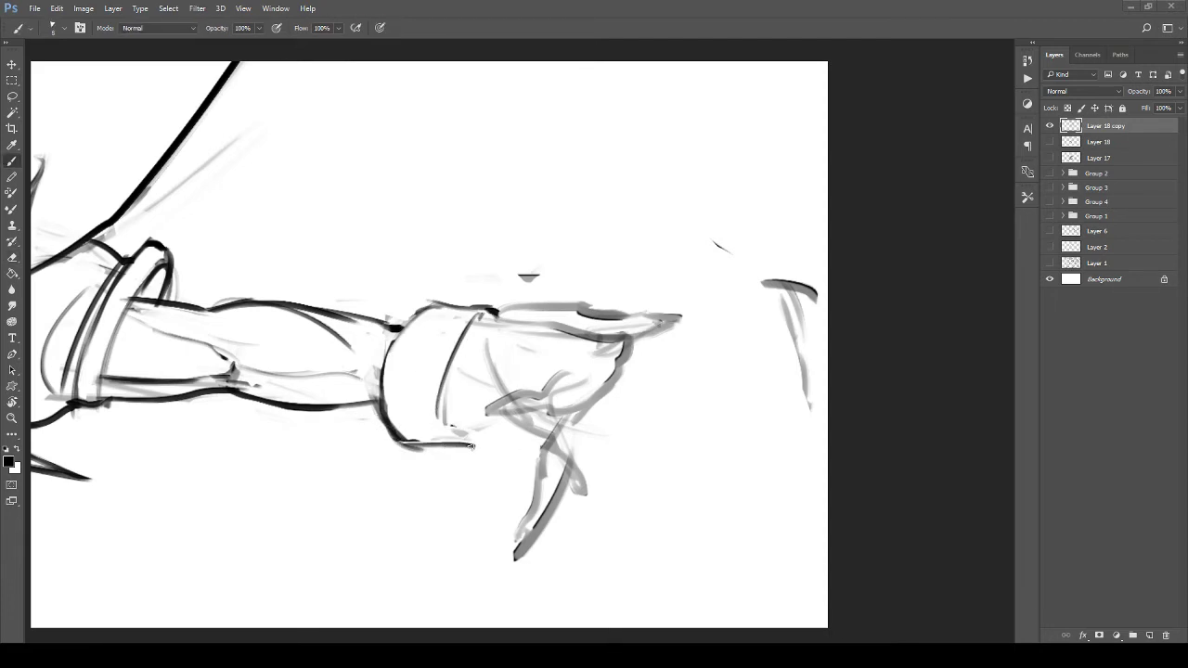
key("ctrl+space")
left_click_drag(451, 388, 380, 375)
key("b")
mouse_move(408, 444)
left_mouse_down()
mouse_move(436, 463)
mouse_move(464, 414)
left_mouse_up()
key("space")
left_click_drag(459, 364, 383, 316)
Step: Lasso the rough pointing hand, move it back toward the wrist so it overlaps the glove cuff, and deselect
key("ctrl+space")
scroll(515, 346, "up", 7)
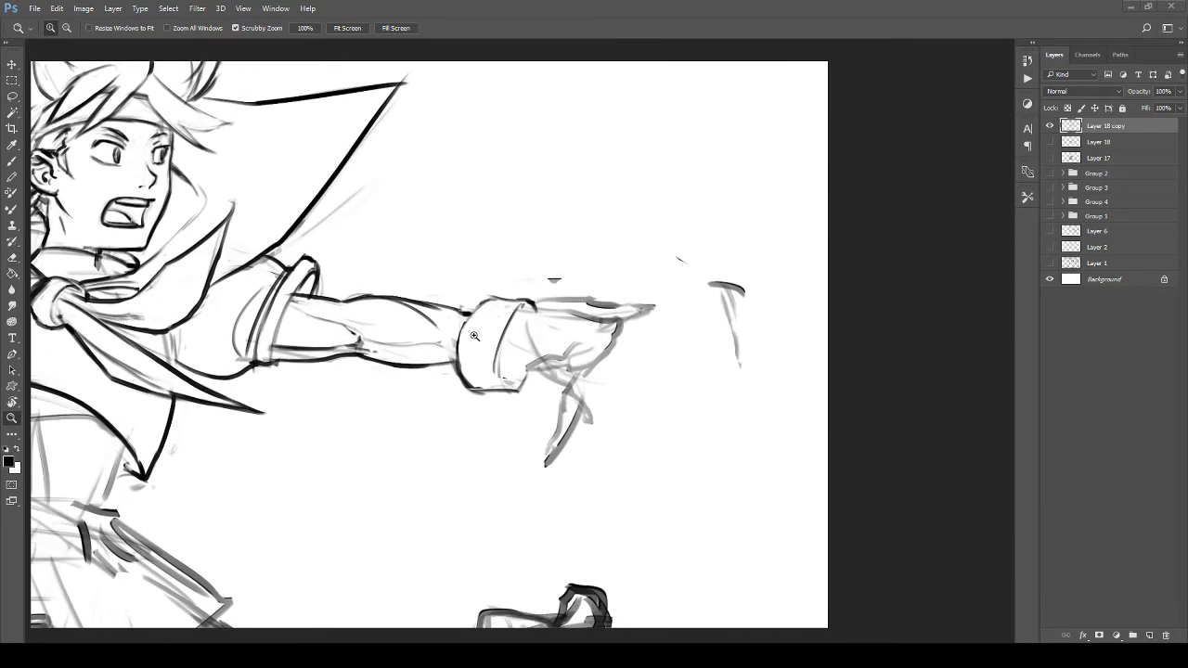
key("l")
mouse_move(523, 379)
left_mouse_down()
mouse_move(615, 433)
mouse_move(649, 283)
left_mouse_up()
key("v")
left_click_drag(596, 336, 544, 352)
key("ctrl+d")
left_click_drag(595, 320, 542, 349)
Step: Erase the stray sketch marks beyond the pointing hand and above the glove cuff
key("e")
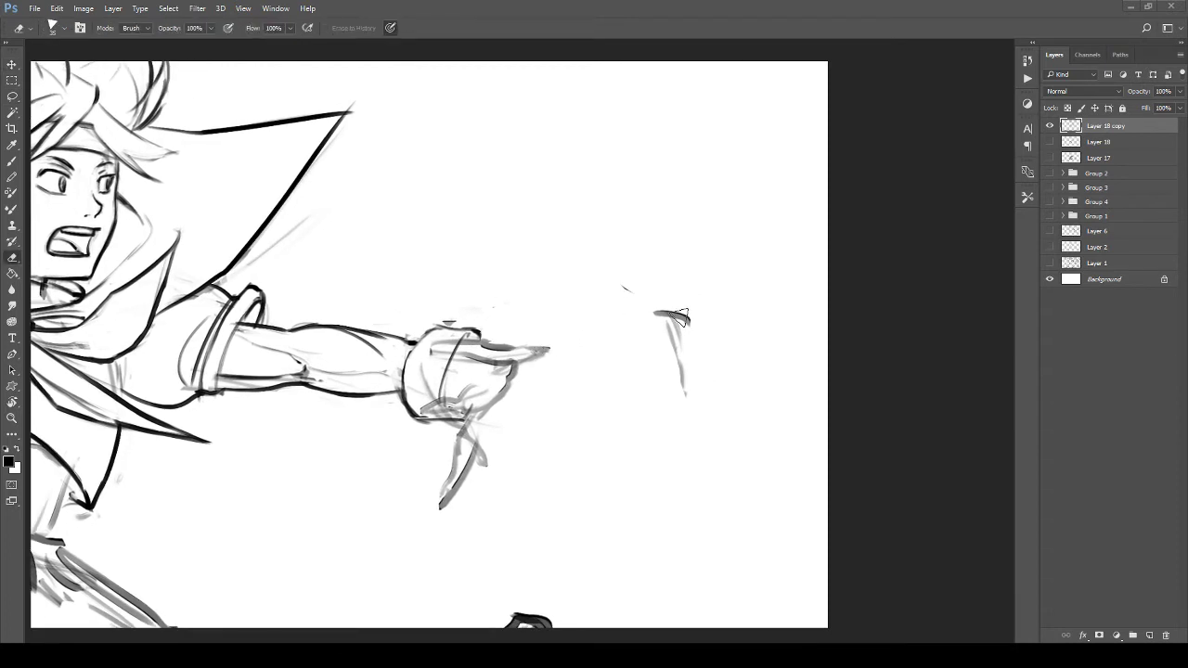
mouse_move(676, 341)
left_mouse_down()
mouse_move(639, 317)
mouse_move(627, 289)
left_mouse_up()
left_click_drag(685, 394, 680, 306)
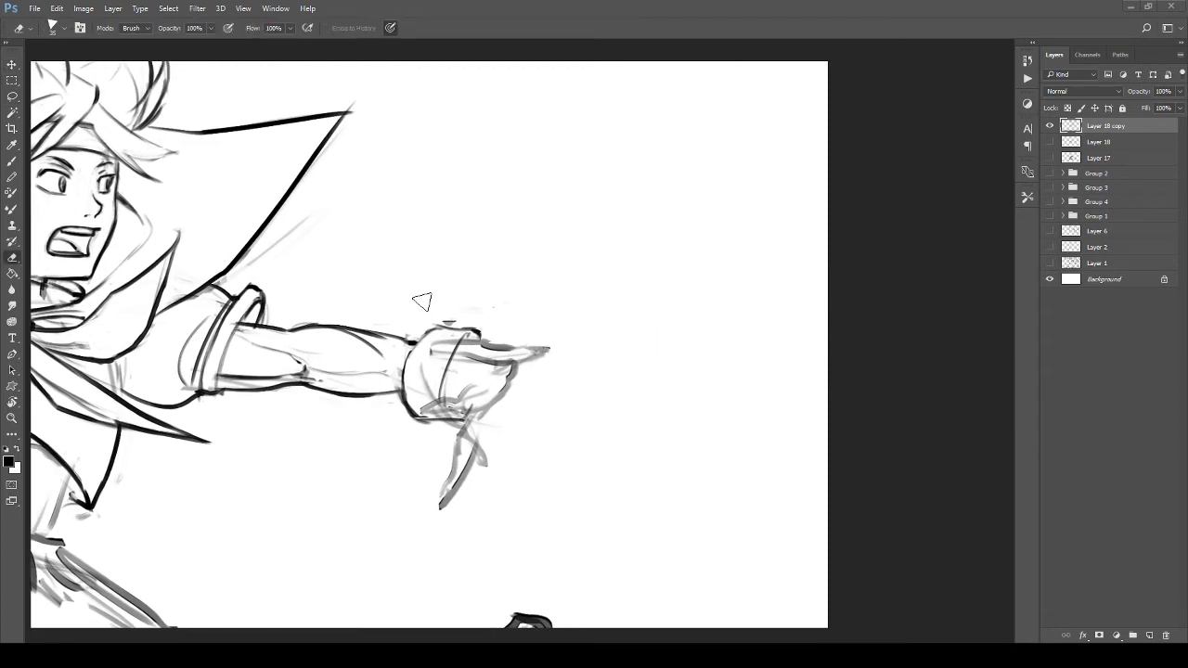
mouse_move(468, 313)
left_mouse_down()
mouse_move(448, 314)
mouse_move(478, 341)
mouse_move(534, 346)
left_mouse_up()
key("ctrl+space")
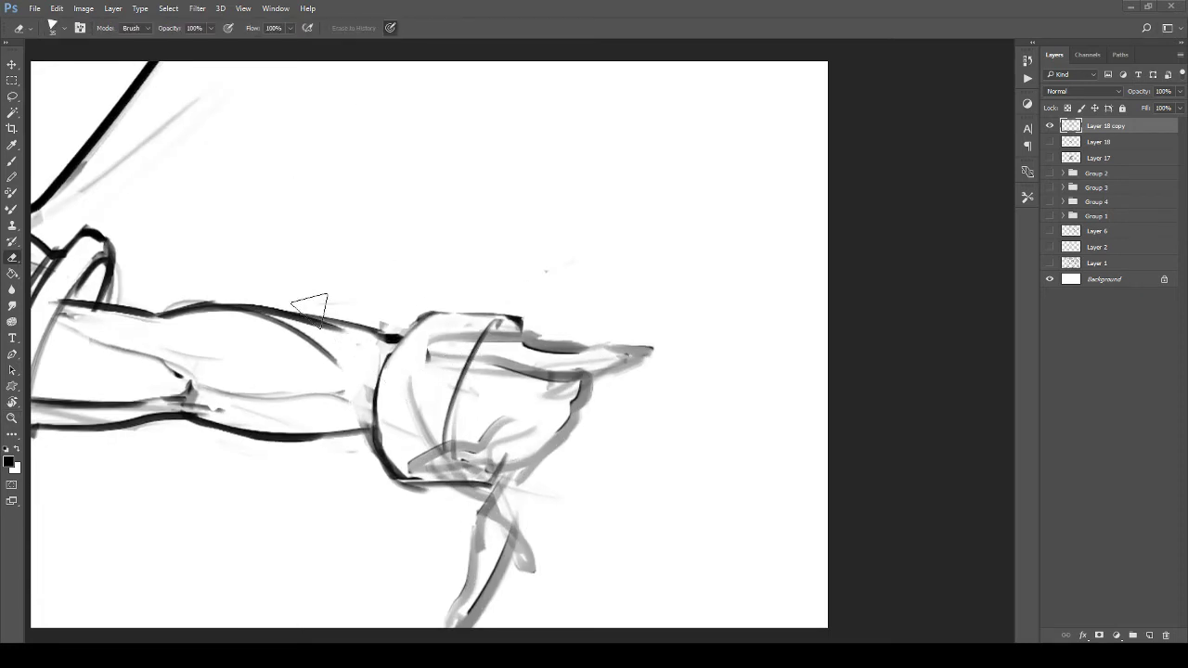
Step: Sketch the back of a hand drooping down from the glove cuff, with its knuckle and first finger outline
key("bracketleft")
key("bracketleft")
key("bracketleft")
key("bracketleft")
mouse_move(411, 377)
left_mouse_down()
mouse_move(427, 406)
mouse_move(434, 348)
mouse_move(428, 362)
left_mouse_up()
key("space")
key("ctrl+space")
mouse_move(469, 414)
left_mouse_down()
mouse_move(465, 351)
mouse_move(336, 358)
mouse_move(418, 358)
left_mouse_up()
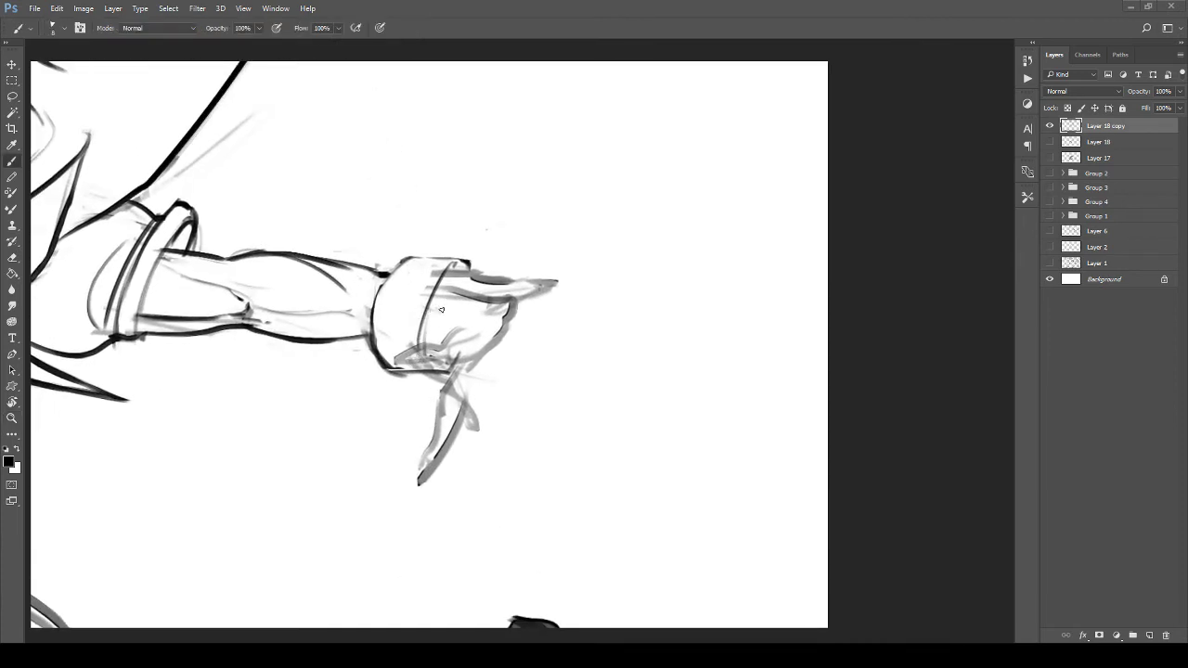
key("ctrl+space")
left_click_drag(441, 310, 501, 345)
mouse_move(449, 278)
left_mouse_down()
mouse_move(478, 262)
mouse_move(501, 269)
mouse_move(494, 409)
mouse_move(462, 457)
mouse_move(431, 339)
mouse_move(420, 381)
mouse_move(441, 496)
mouse_move(492, 390)
left_mouse_up()
mouse_move(443, 289)
left_mouse_down()
mouse_move(339, 413)
mouse_move(365, 425)
mouse_move(444, 388)
mouse_move(403, 445)
left_mouse_up()
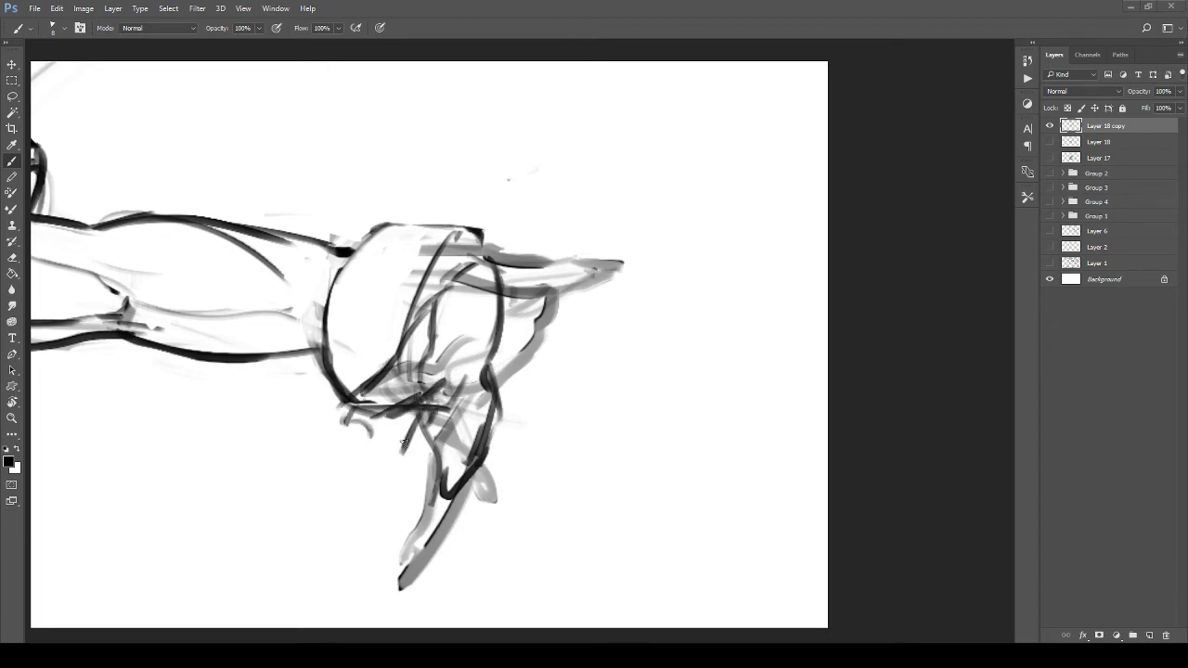
Step: Sketch the long outer finger pointing down and the other fingers reaching back beneath the glove cuff
scroll(445, 460, "down", 3)
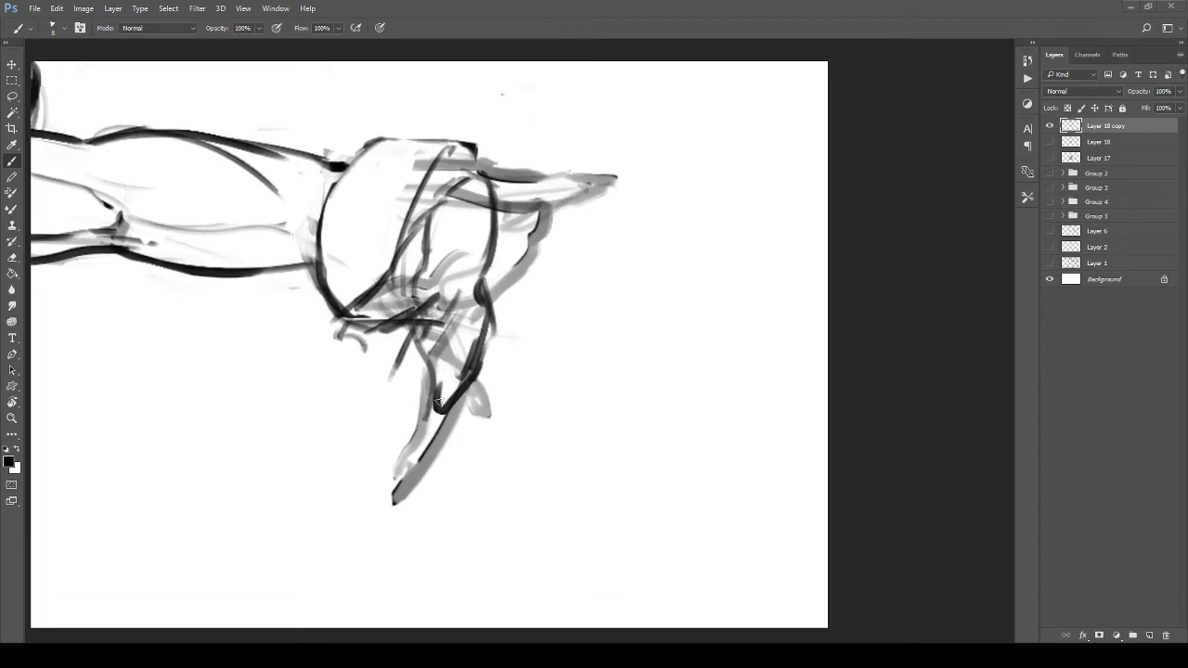
left_click_drag(431, 397, 387, 477)
left_click_drag(394, 492, 481, 358)
left_click_drag(345, 346, 304, 376)
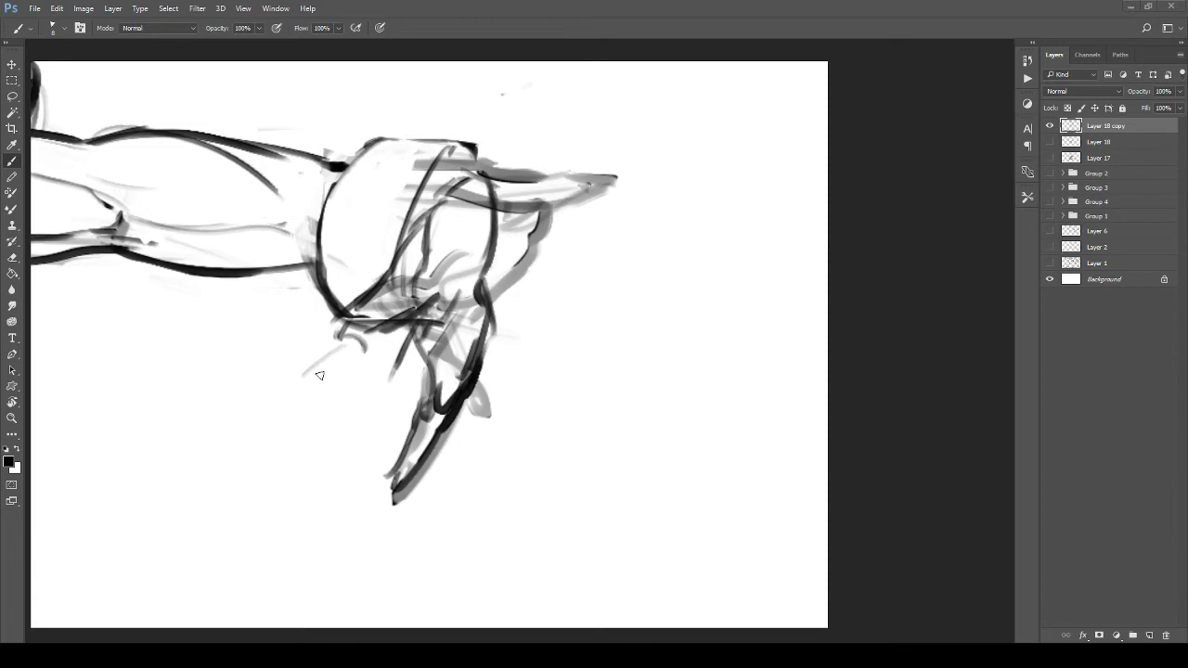
left_click_drag(381, 334, 300, 418)
mouse_move(310, 424)
left_mouse_down()
mouse_move(319, 449)
mouse_move(417, 387)
left_mouse_up()
mouse_move(353, 418)
left_mouse_down()
mouse_move(431, 381)
mouse_move(452, 277)
left_mouse_up()
Step: Erase the old rough pointing hand beyond the outline of the drooping hand
key("ctrl+space")
mouse_move(466, 237)
left_mouse_down()
mouse_move(458, 290)
mouse_move(372, 295)
mouse_move(488, 318)
mouse_move(510, 355)
mouse_move(476, 420)
left_mouse_up()
key("space")
key("e")
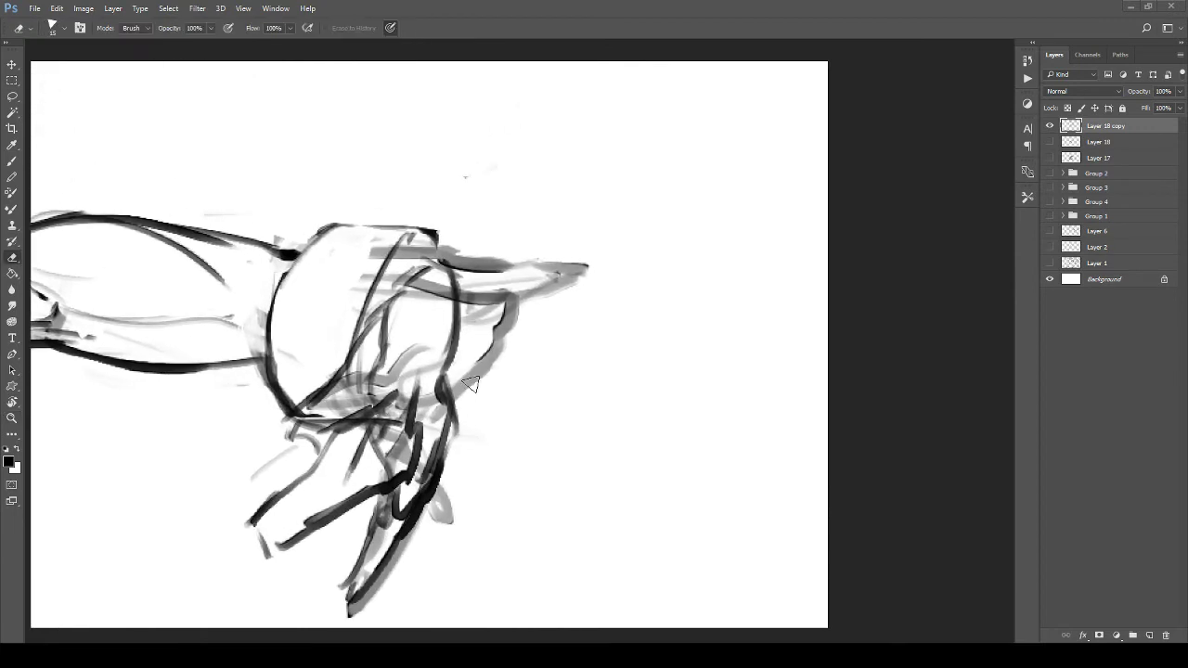
mouse_move(470, 376)
left_mouse_down()
mouse_move(452, 401)
mouse_move(470, 267)
mouse_move(419, 302)
left_mouse_up()
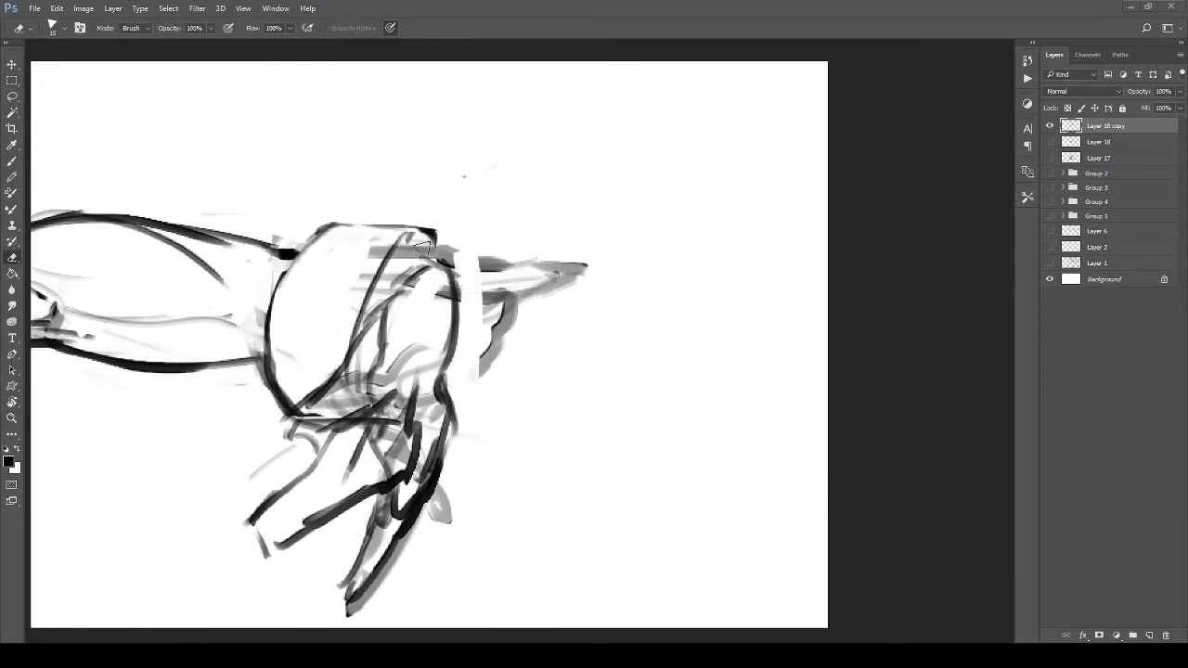
mouse_move(420, 246)
left_mouse_down()
mouse_move(399, 278)
mouse_move(453, 251)
mouse_move(483, 371)
mouse_move(544, 233)
mouse_move(532, 283)
mouse_move(577, 301)
left_mouse_up()
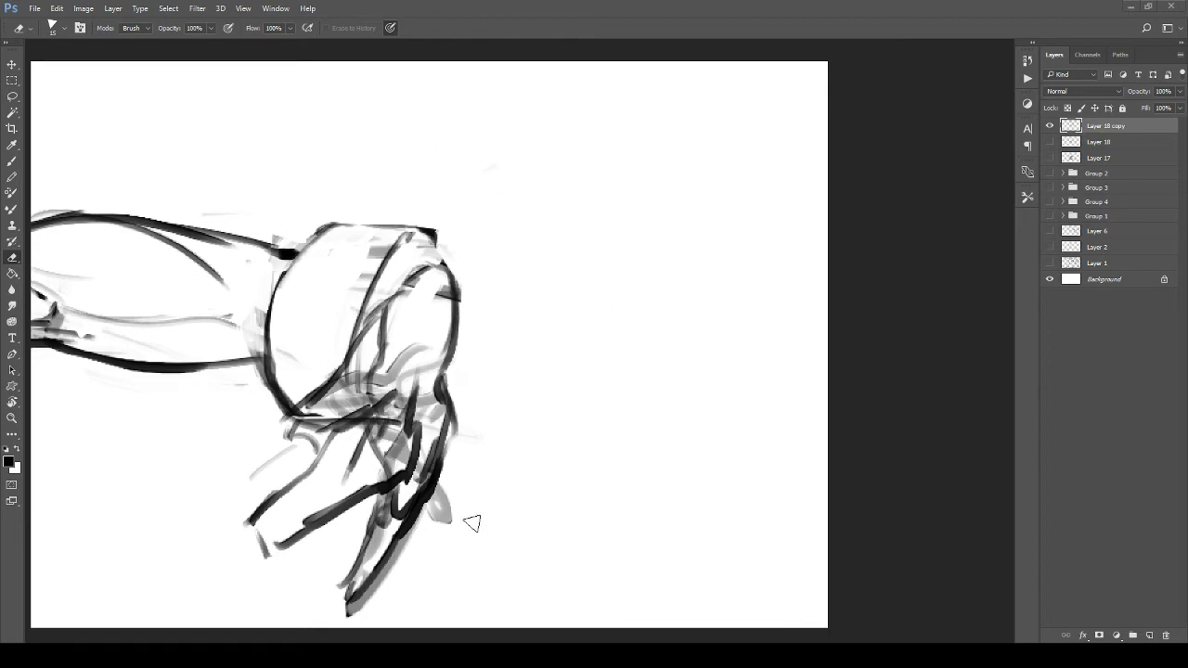
Step: Erase the grey stub beside the long outer finger and the overlapping sketch lines inside the palm
mouse_move(471, 523)
left_mouse_down()
mouse_move(445, 498)
mouse_move(391, 503)
left_mouse_up()
left_click_drag(357, 433, 427, 402)
mouse_move(424, 368)
left_mouse_down()
mouse_move(475, 312)
mouse_move(494, 358)
mouse_move(436, 422)
mouse_move(467, 462)
mouse_move(431, 551)
left_mouse_up()
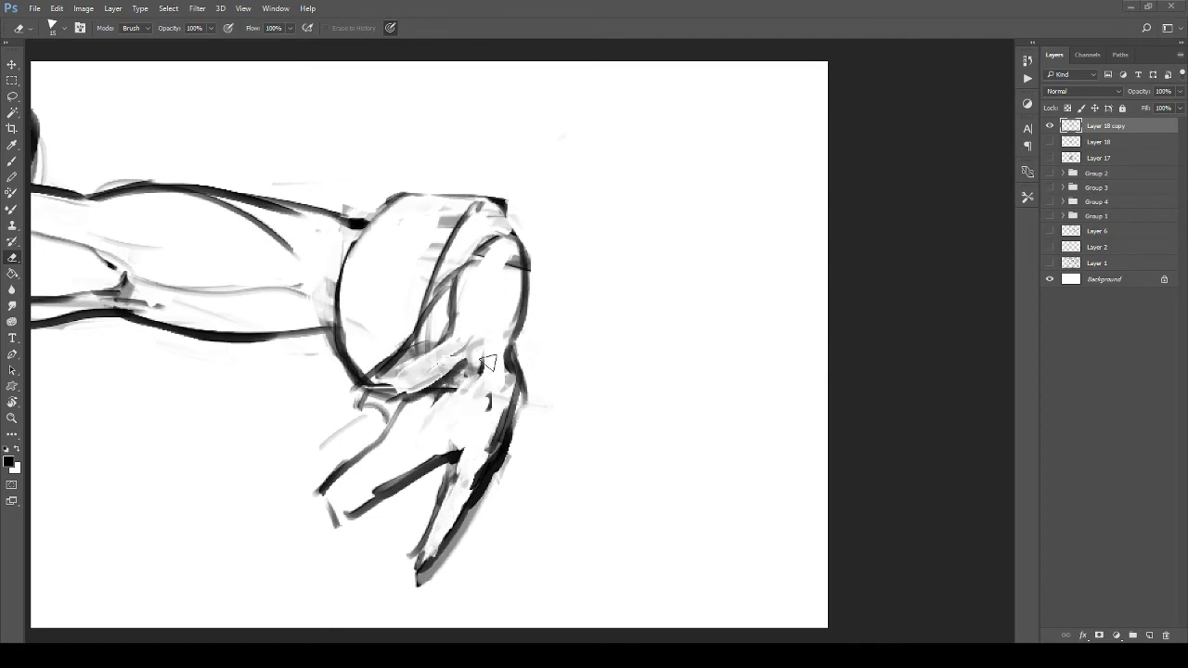
mouse_move(490, 354)
left_mouse_down()
mouse_move(427, 362)
mouse_move(449, 307)
mouse_move(334, 315)
mouse_move(520, 390)
mouse_move(757, 576)
left_mouse_up()
Step: Ink the separate fingers of the drooping hand, from the knuckles down to their tips
key("z")
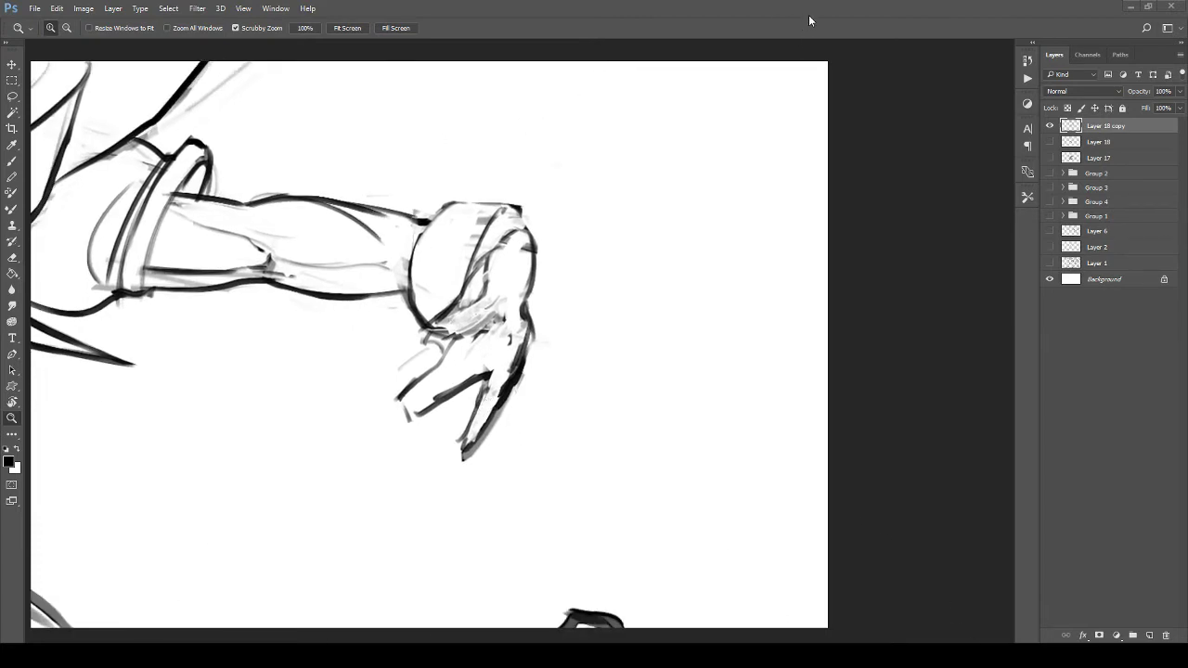
left_click_drag(482, 307, 448, 347)
left_click_drag(448, 346, 455, 374)
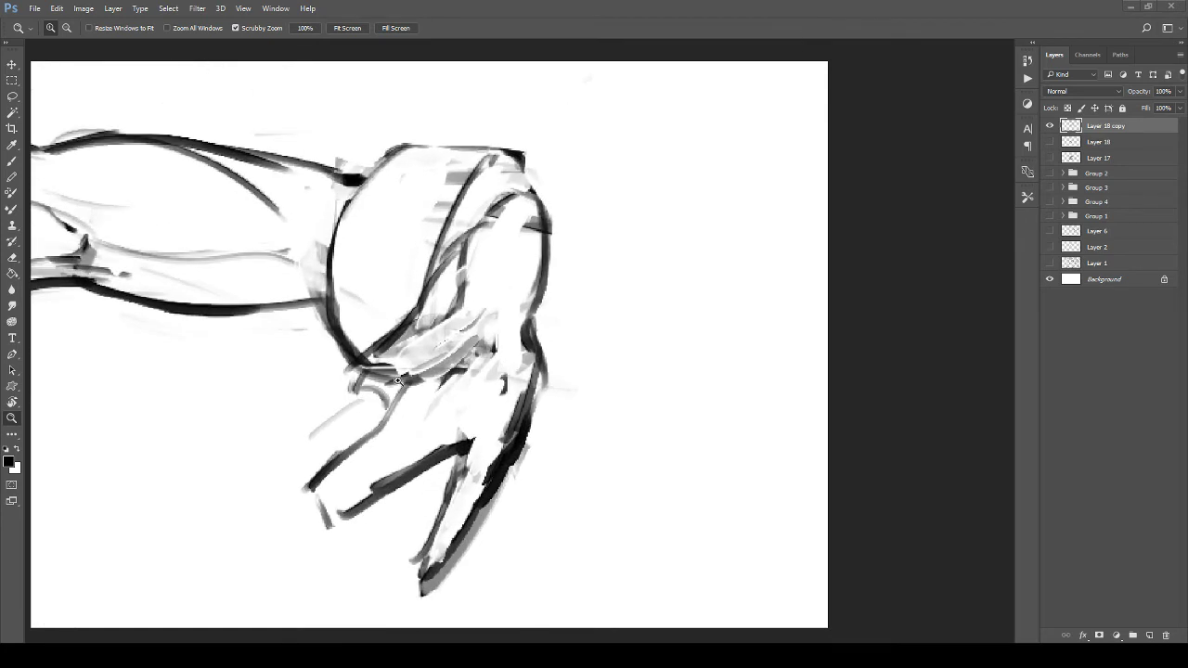
key("b")
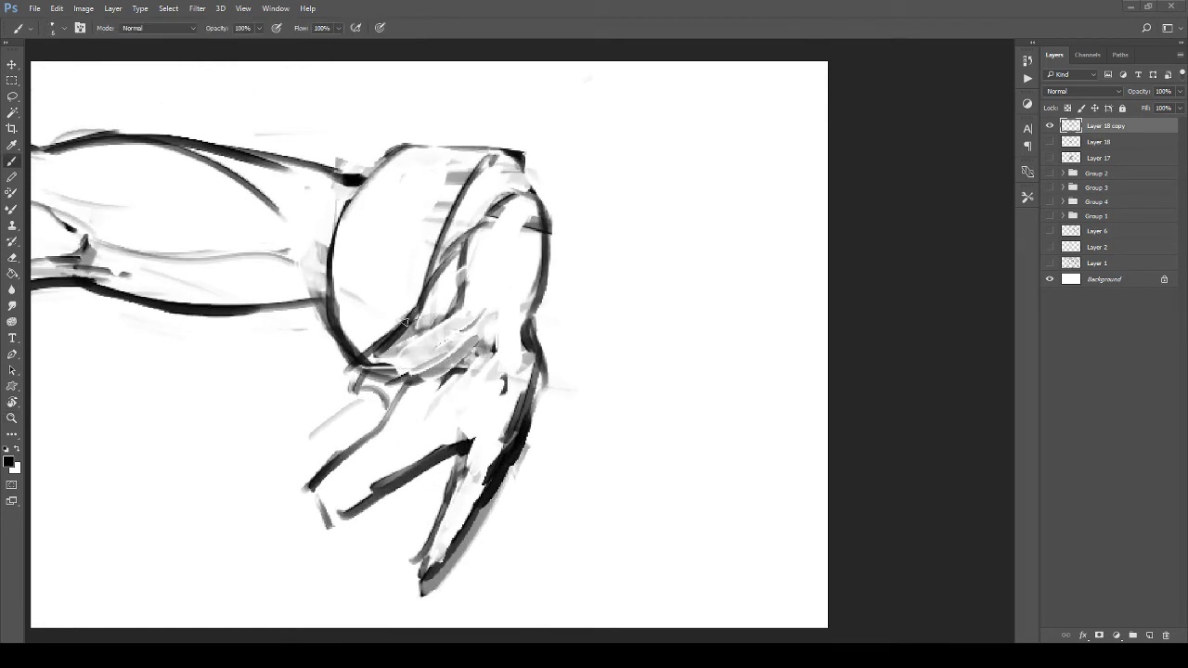
mouse_move(396, 349)
left_mouse_down()
mouse_move(451, 317)
mouse_move(476, 244)
mouse_move(374, 379)
left_mouse_up()
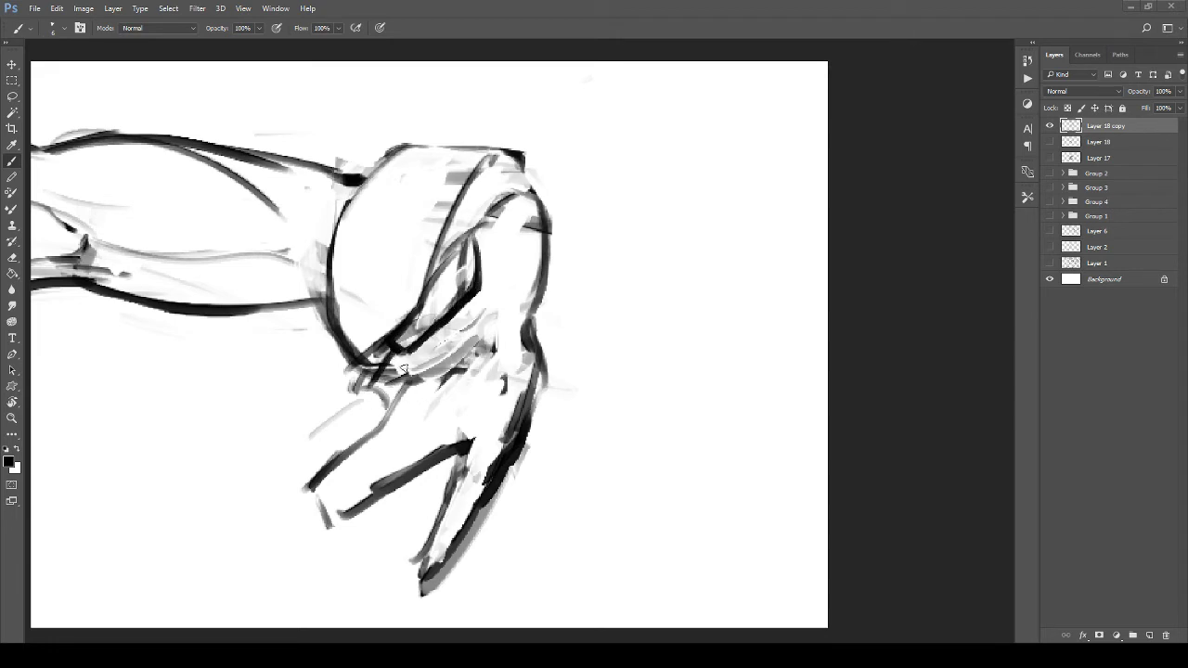
mouse_move(397, 361)
left_mouse_down()
mouse_move(354, 402)
mouse_move(390, 412)
mouse_move(451, 359)
mouse_move(479, 299)
mouse_move(417, 411)
mouse_move(340, 444)
mouse_move(352, 483)
mouse_move(423, 427)
mouse_move(422, 474)
mouse_move(492, 367)
mouse_move(502, 397)
mouse_move(518, 332)
mouse_move(408, 552)
left_mouse_up()
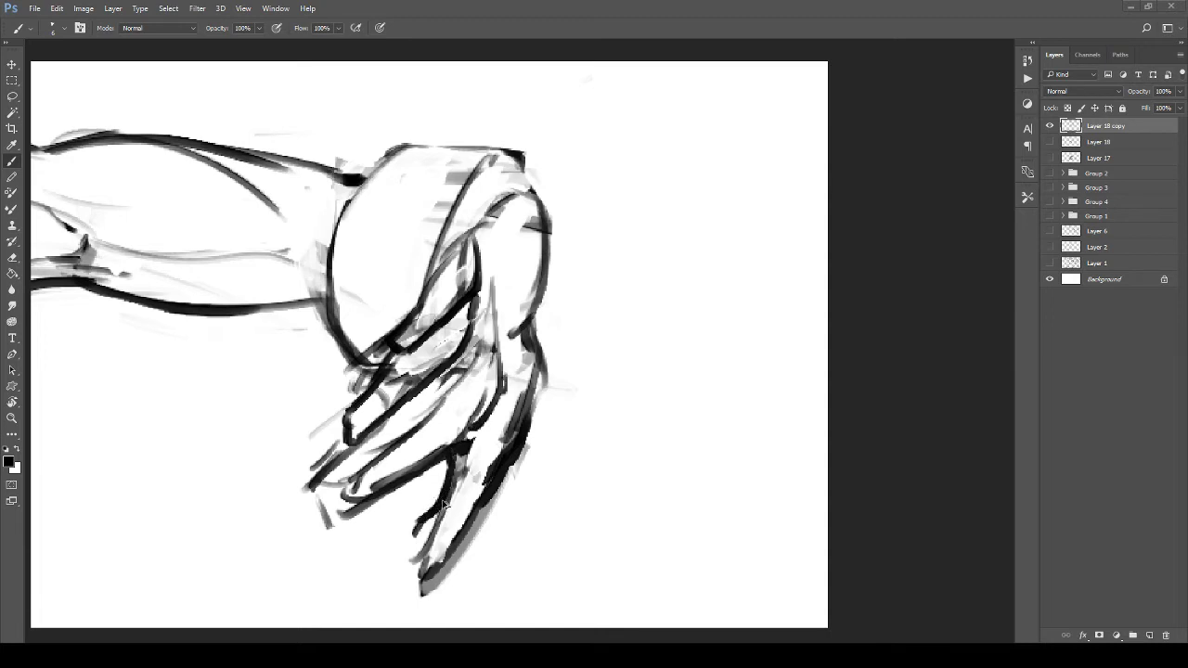
mouse_move(483, 469)
left_mouse_down()
mouse_move(420, 547)
mouse_move(467, 528)
mouse_move(485, 484)
left_mouse_up()
Step: Erase the extra tip strokes at the end of the long outer finger
key("z")
mouse_move(486, 413)
left_mouse_down()
mouse_move(414, 444)
mouse_move(455, 446)
left_mouse_up()
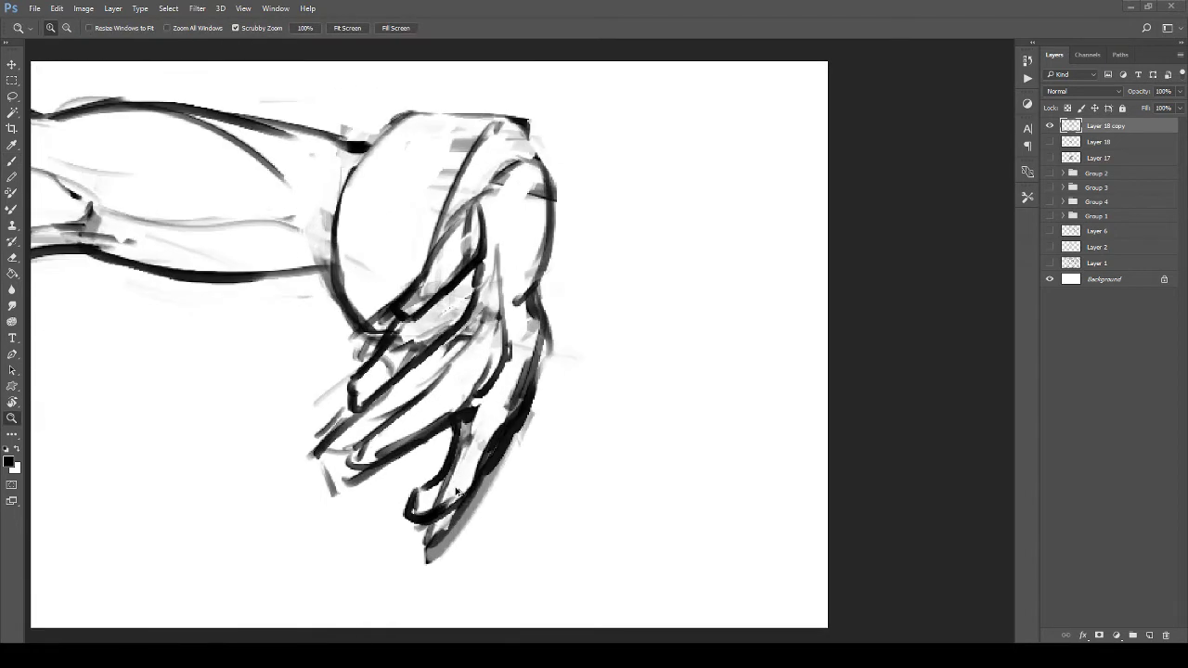
key("e")
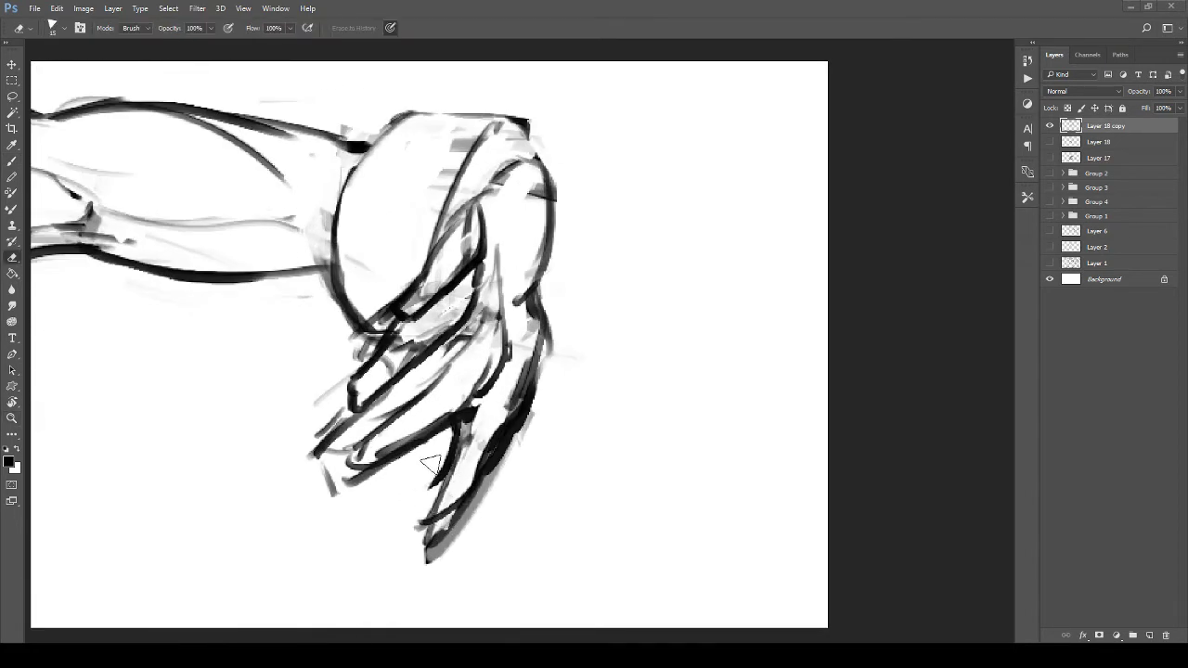
left_click_drag(411, 521, 419, 543)
Step: Ink long curved lines from the wrist down the hand to form the thumb overlapping the fingers
key("b")
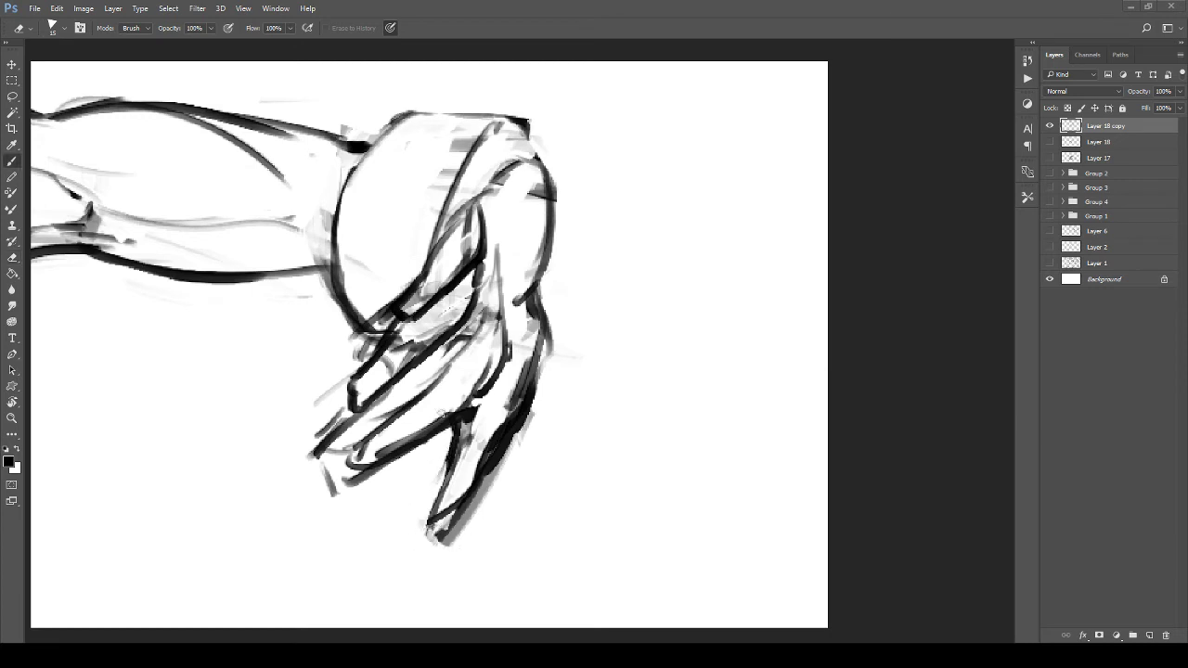
left_click_drag(472, 243, 489, 306)
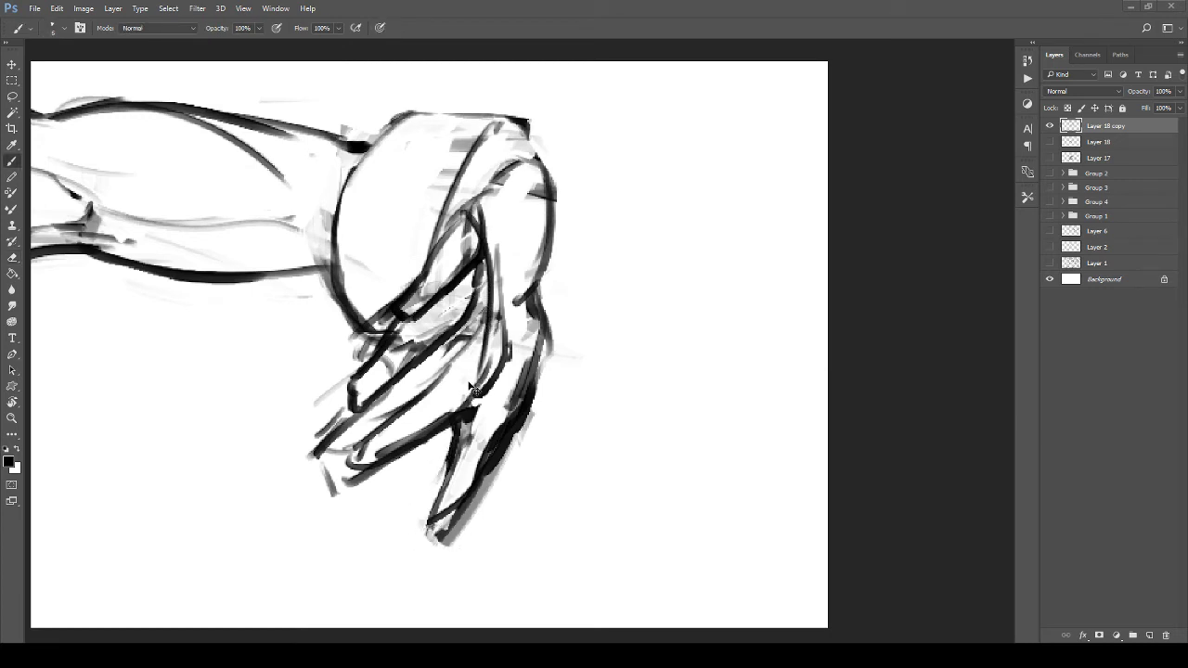
mouse_move(490, 186)
left_mouse_down()
mouse_move(507, 221)
mouse_move(522, 382)
left_mouse_up()
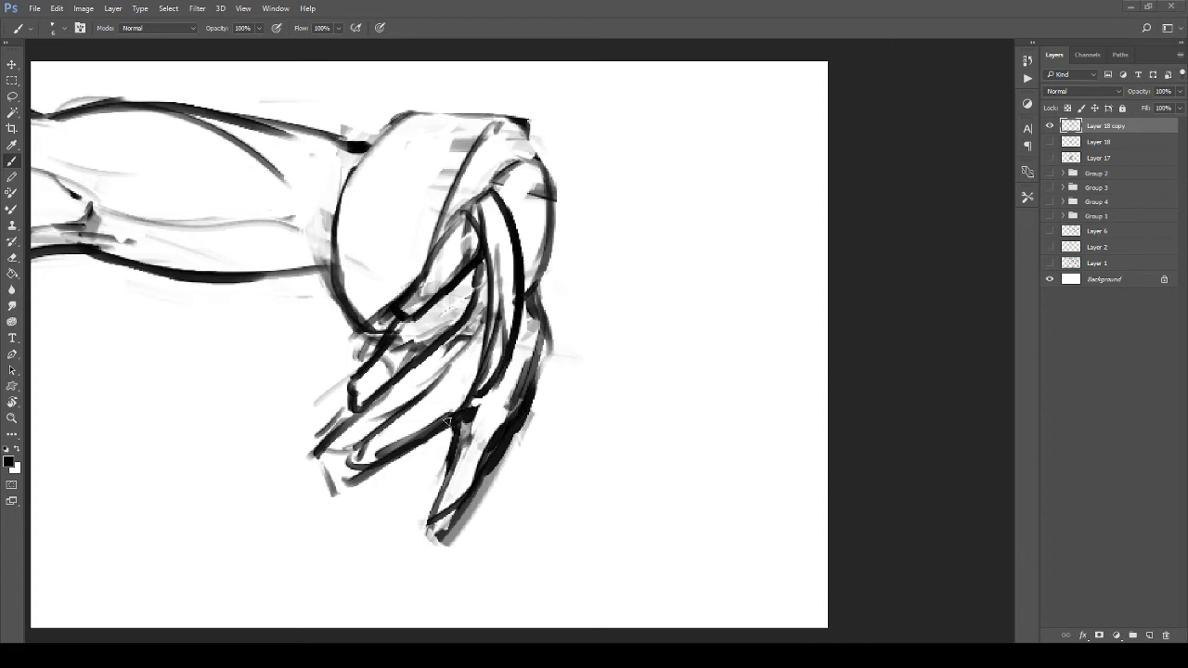
mouse_move(501, 299)
left_mouse_down()
mouse_move(462, 423)
mouse_move(483, 420)
mouse_move(474, 409)
left_mouse_up()
Step: Erase the lines crossing the thumb and the stray marks around the fingers and their tips
key("e")
left_click_drag(508, 272, 499, 366)
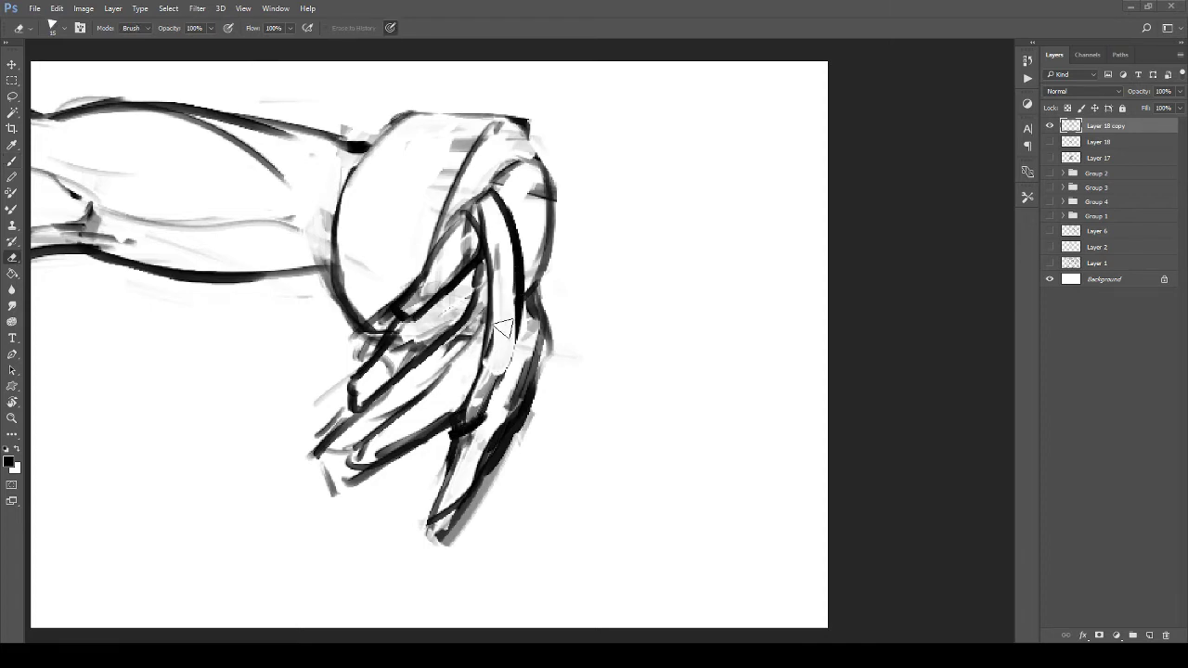
left_click_drag(505, 325, 493, 358)
mouse_move(442, 315)
left_mouse_down()
mouse_move(337, 338)
mouse_move(321, 396)
left_mouse_up()
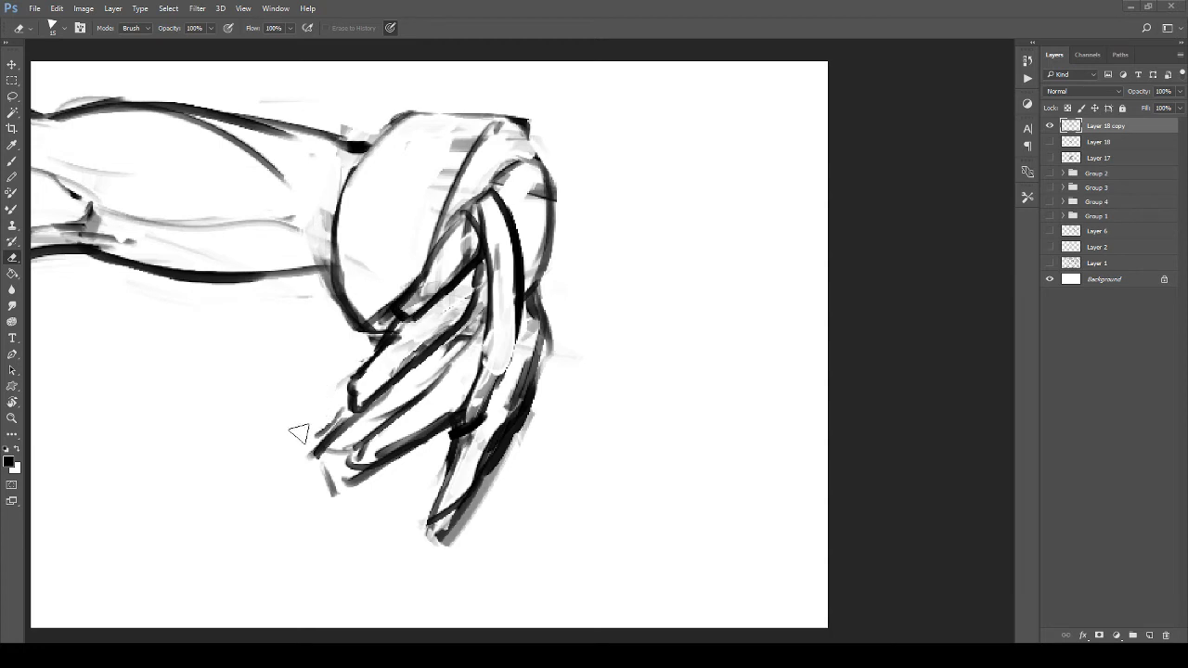
left_click_drag(315, 459, 336, 497)
left_click_drag(513, 182, 479, 286)
left_click_drag(436, 338, 430, 369)
Step: Ink the wrist and thumb base where they meet the cuff, and erase the overlapping lines there
key("b")
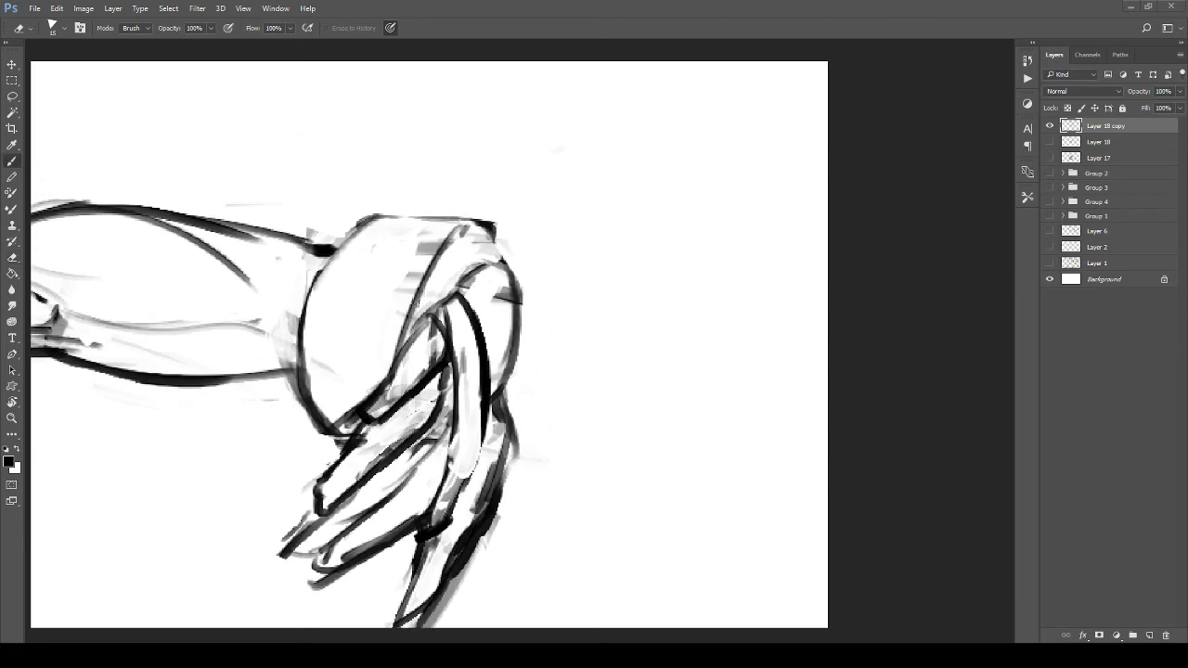
left_click_drag(426, 311, 362, 390)
mouse_move(418, 317)
left_mouse_down()
mouse_move(495, 240)
mouse_move(520, 325)
mouse_move(374, 377)
mouse_move(453, 380)
left_mouse_up()
key("z")
key("e")
mouse_move(406, 349)
left_mouse_down()
mouse_move(397, 362)
mouse_move(449, 256)
left_mouse_up()
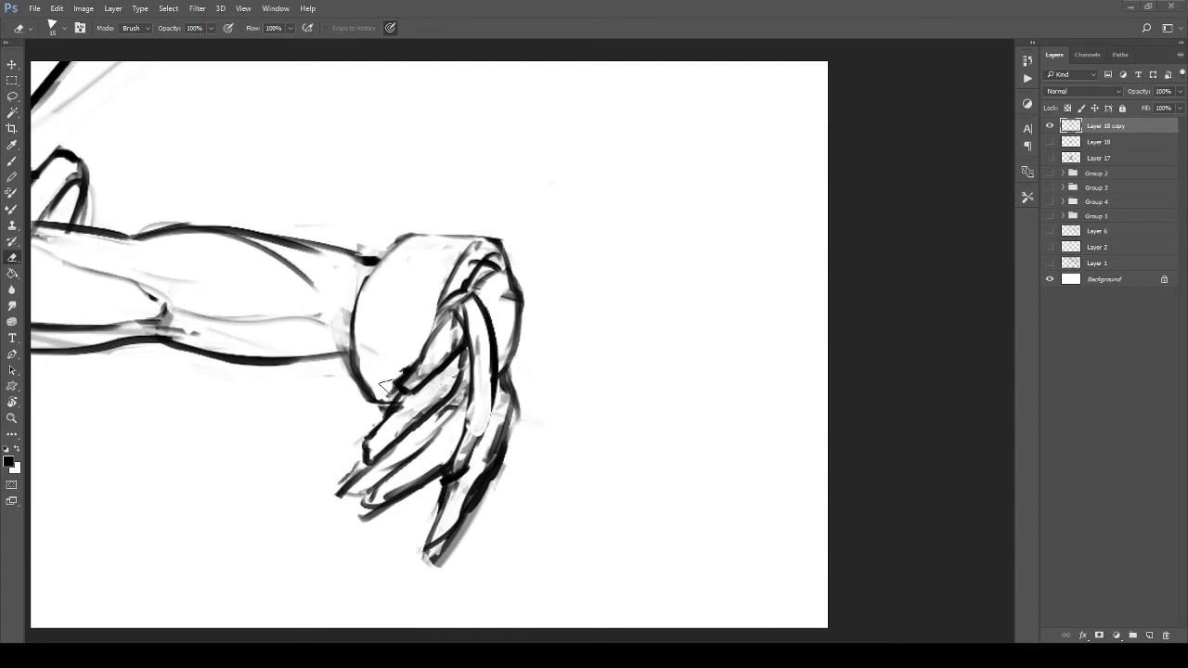
left_click_drag(457, 333, 471, 304)
left_click_drag(450, 430, 481, 406)
Step: Lasso the drooping hand and move it slightly outward from the glove cuff
key("z")
mouse_move(404, 383)
left_mouse_down()
mouse_move(307, 349)
mouse_move(321, 362)
left_mouse_up()
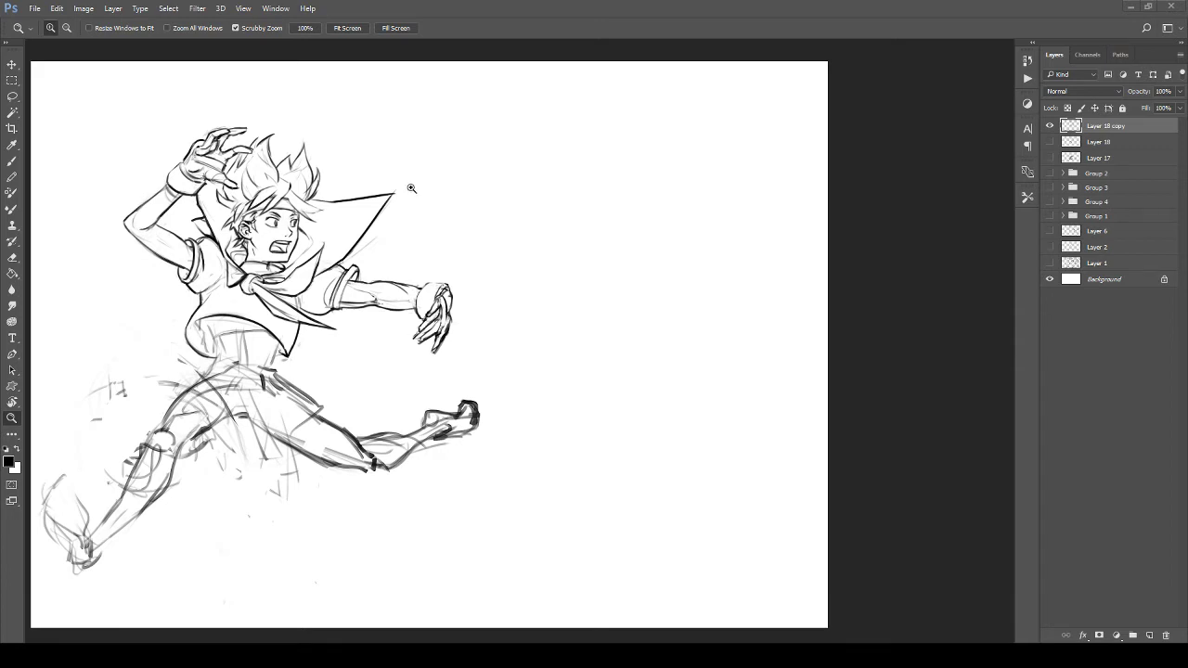
left_click_drag(495, 237, 548, 241)
left_click_drag(451, 345, 498, 284)
left_click_drag(432, 327, 458, 331)
left_click_drag(449, 357, 506, 331)
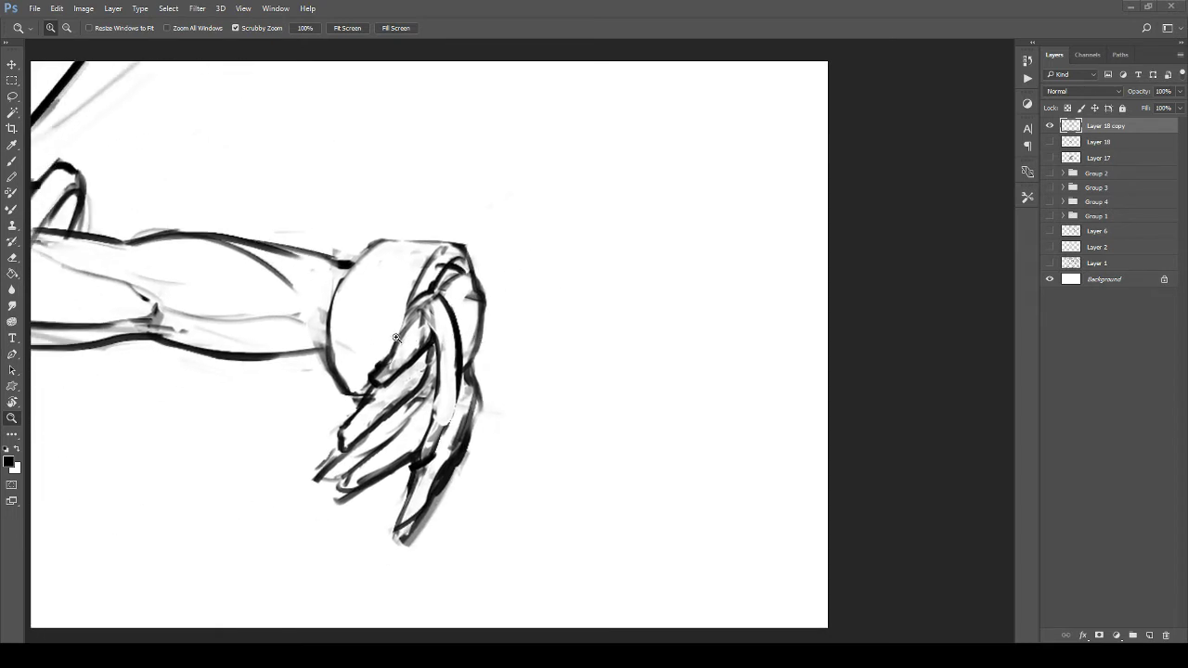
key("l")
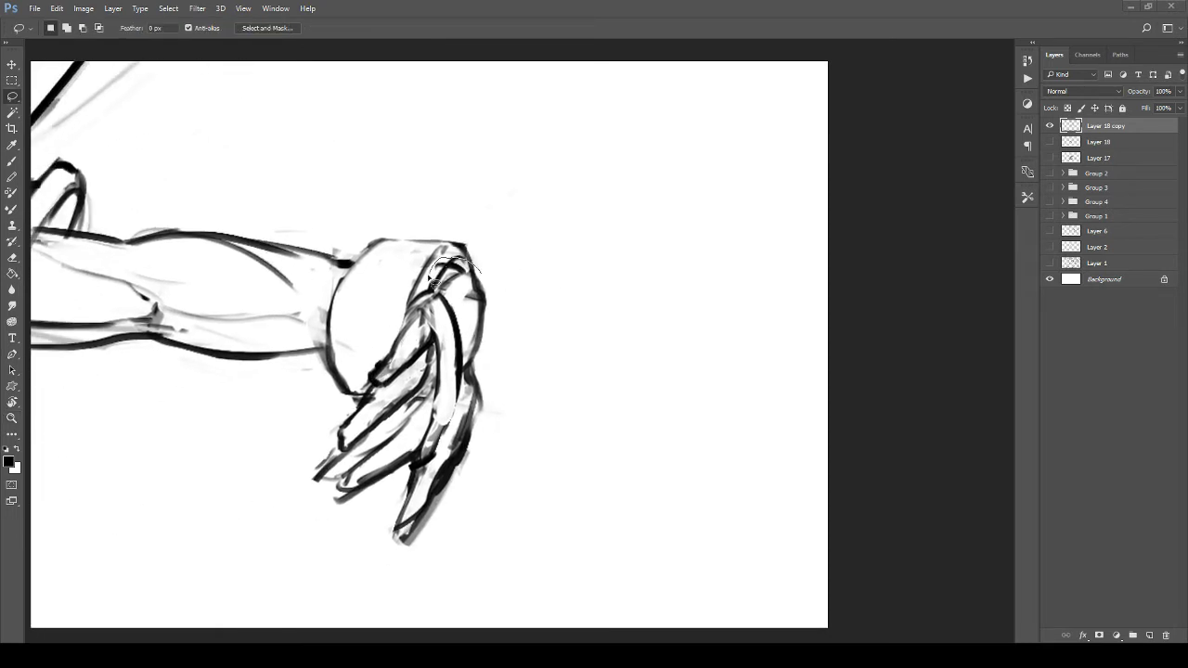
mouse_move(368, 396)
left_mouse_down()
mouse_move(287, 486)
mouse_move(594, 344)
mouse_move(520, 256)
left_mouse_up()
key("v")
left_click_drag(480, 353, 499, 359)
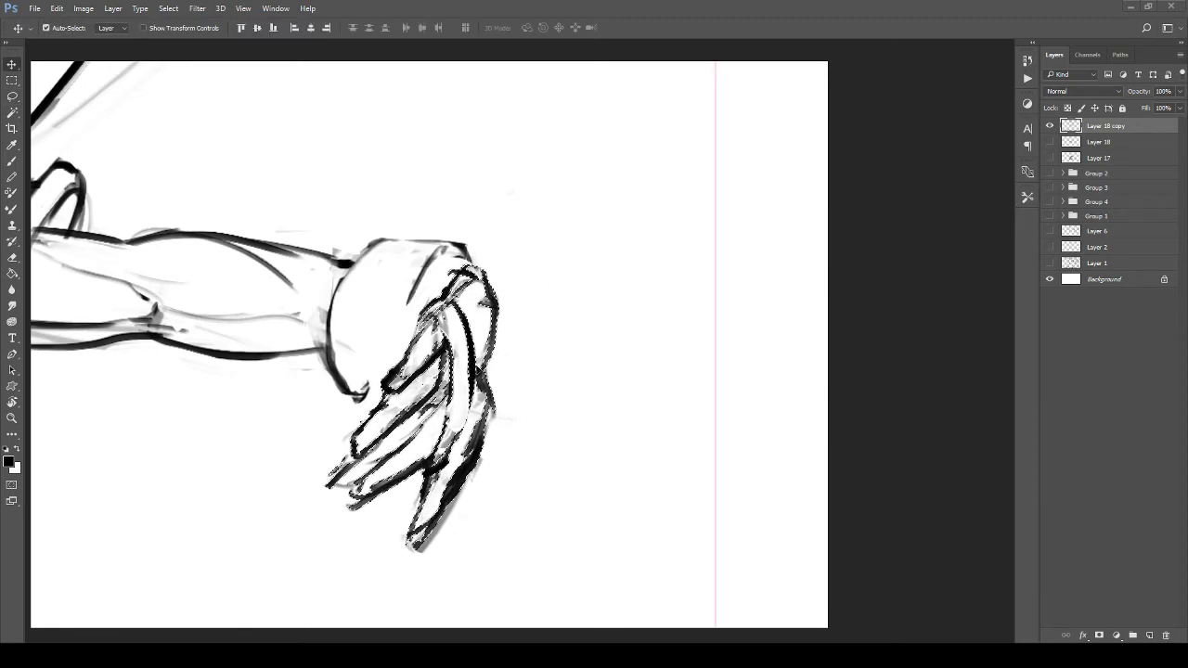
Step: Rotate the selected hand about 14° counterclockwise, shift it outward and down from the cuff, apply the transform and deselect
key("ctrl+t")
left_click_drag(313, 255, 280, 292)
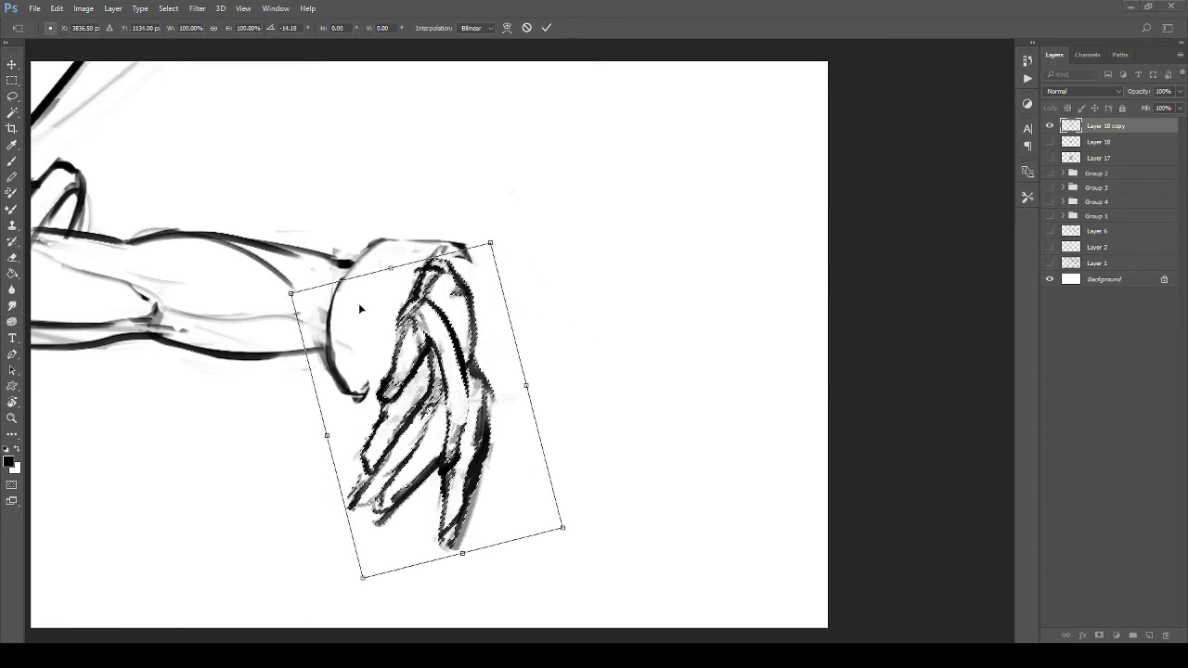
left_click_drag(406, 341, 433, 357)
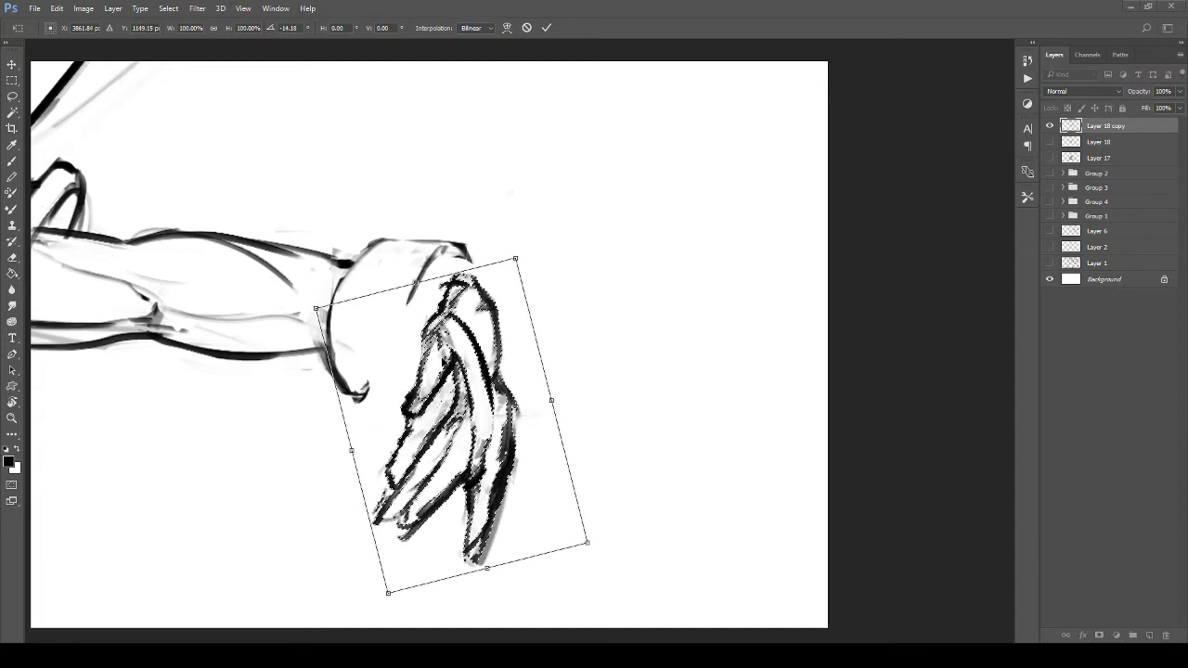
key("Return")
key("ctrl+d")
Step: Erase the long outermost finger of the rotated hand
key("e")
mouse_move(477, 513)
left_mouse_down()
mouse_move(496, 453)
mouse_move(467, 531)
mouse_move(509, 466)
mouse_move(498, 449)
mouse_move(505, 370)
left_mouse_up()
Step: Sketch the wrist's upper and lower edges through the glove cuff to join the forearm to the hand
key("b")
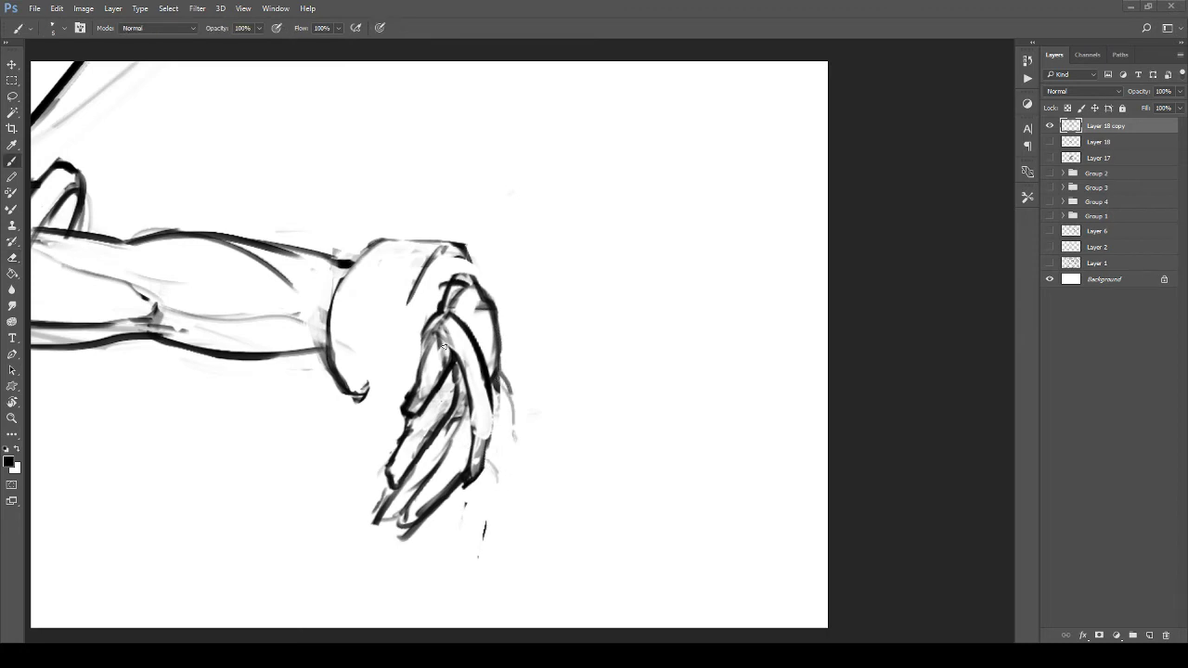
scroll(444, 346, "up", 2)
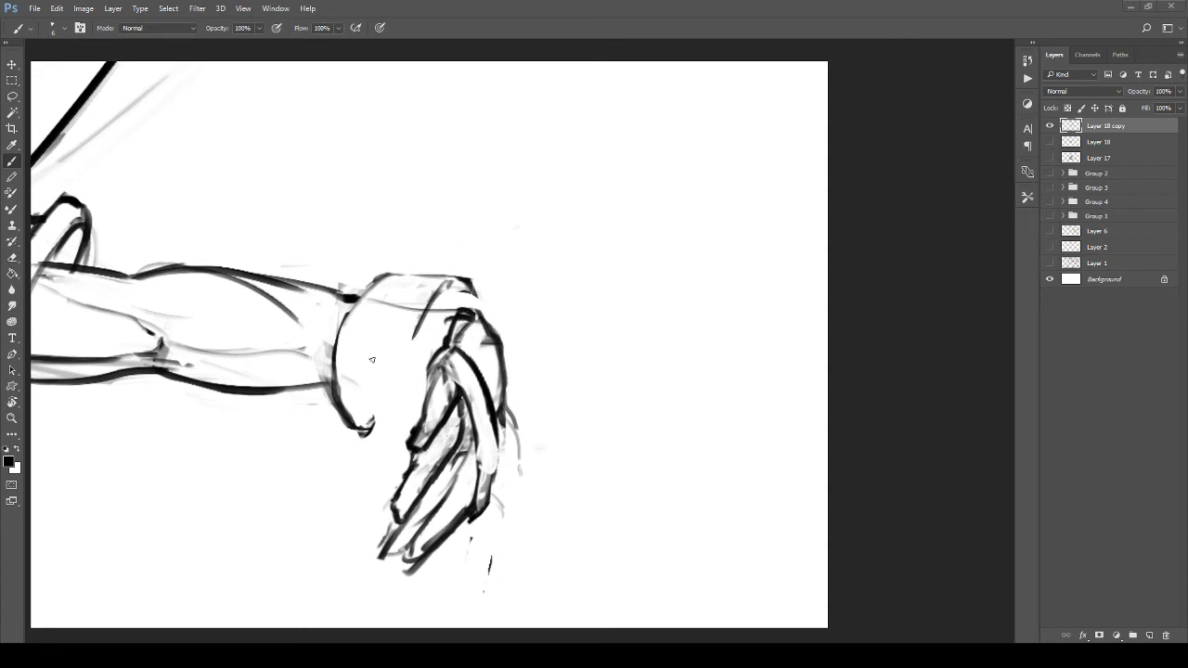
left_click_drag(336, 385, 421, 384)
left_click_drag(299, 375, 426, 379)
mouse_move(307, 326)
left_mouse_down()
mouse_move(425, 377)
mouse_move(388, 344)
mouse_move(409, 306)
left_mouse_up()
left_click_drag(381, 307, 475, 318)
left_click_drag(298, 373, 408, 367)
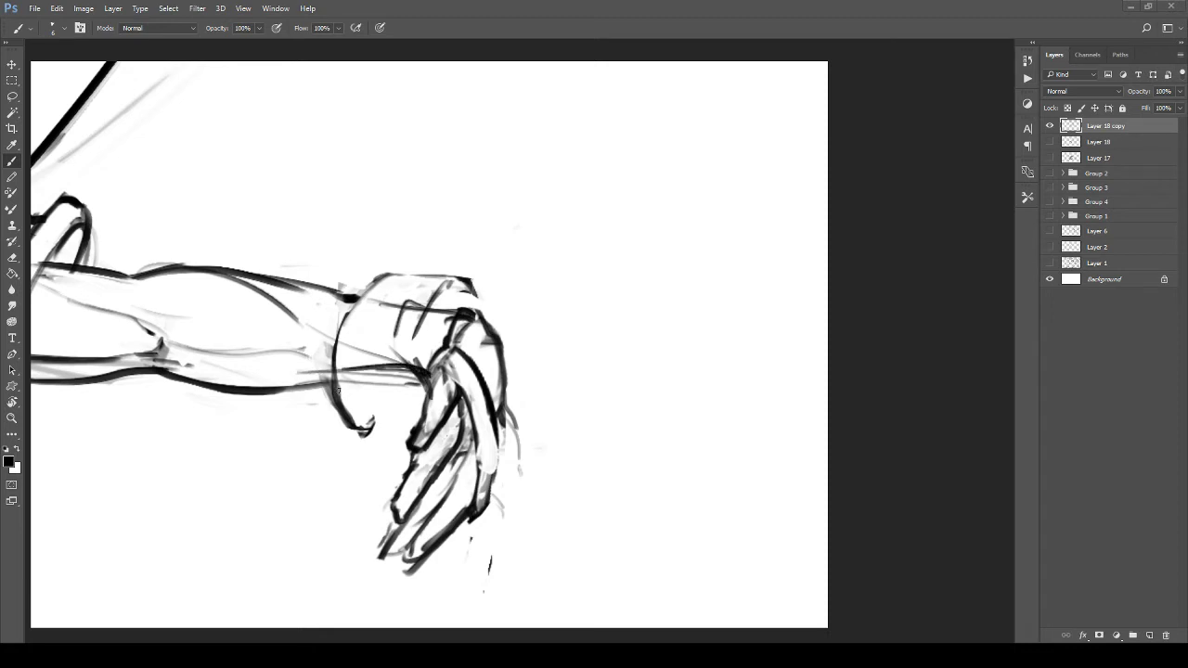
Step: Ink a straighter forearm underside running to the hand, and erase the old bulging underside and part of the cuff's lower edge
mouse_move(190, 362)
left_mouse_down()
mouse_move(235, 394)
mouse_move(412, 401)
left_mouse_up()
key("e")
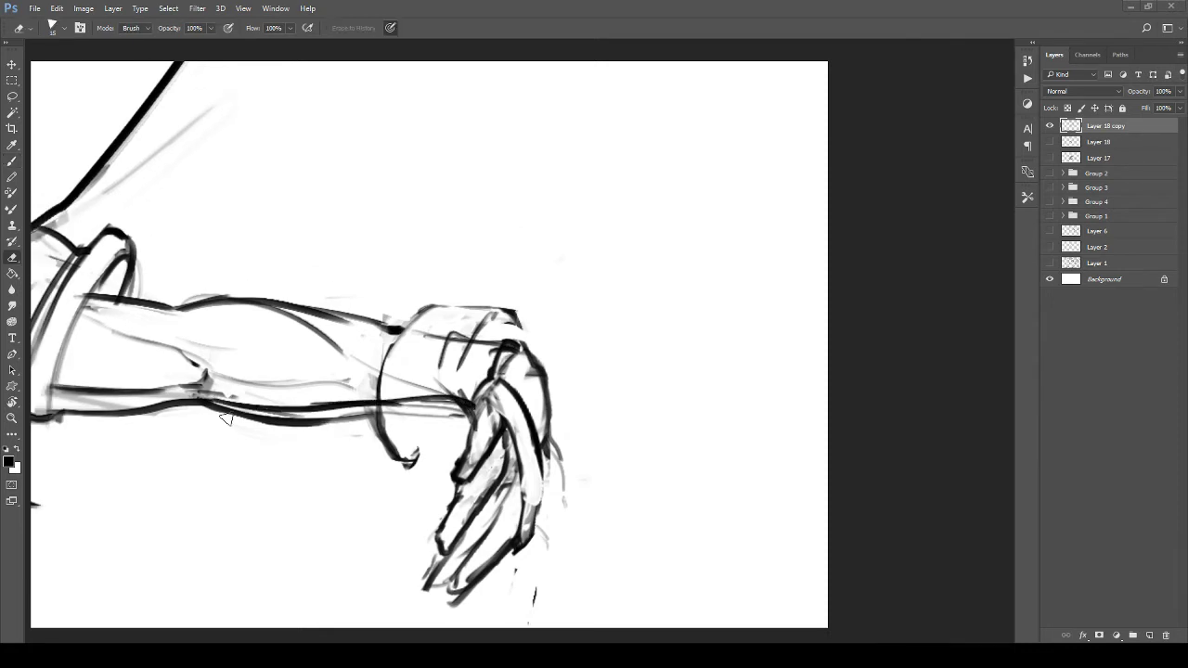
mouse_move(191, 413)
left_mouse_down()
mouse_move(438, 412)
mouse_move(377, 328)
left_mouse_up()
left_click_drag(421, 382, 377, 295)
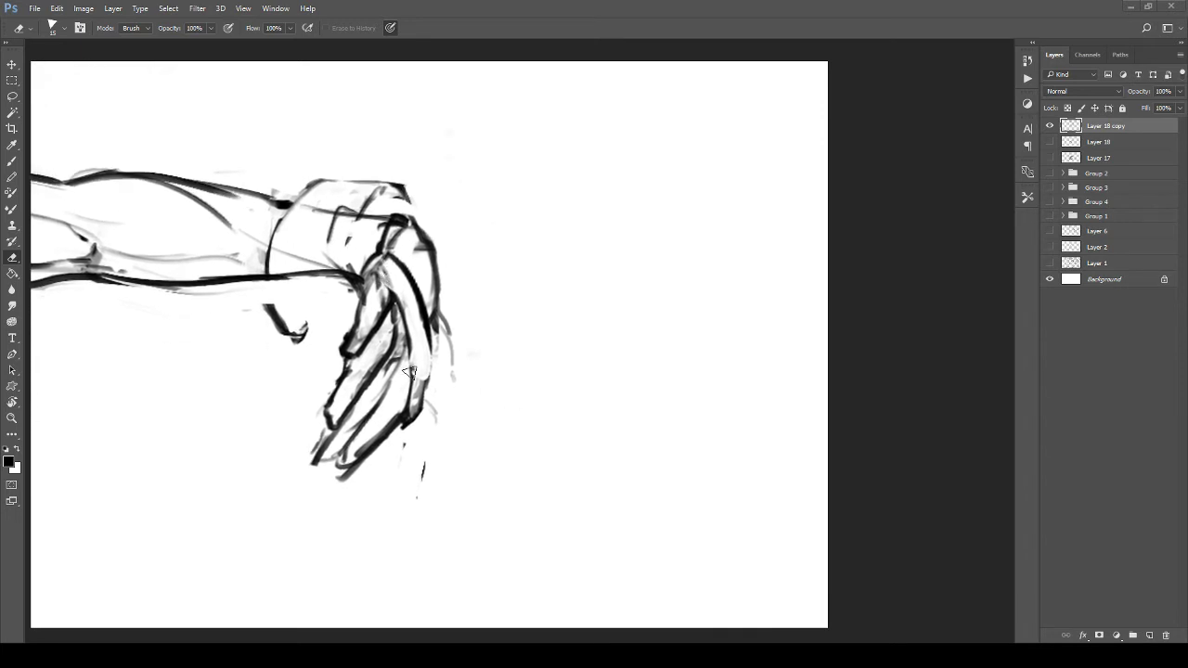
Step: Sketch contour lines between the drooping fingers and rough in an angular outer finger beside them
key("b")
left_click_drag(357, 432, 393, 397)
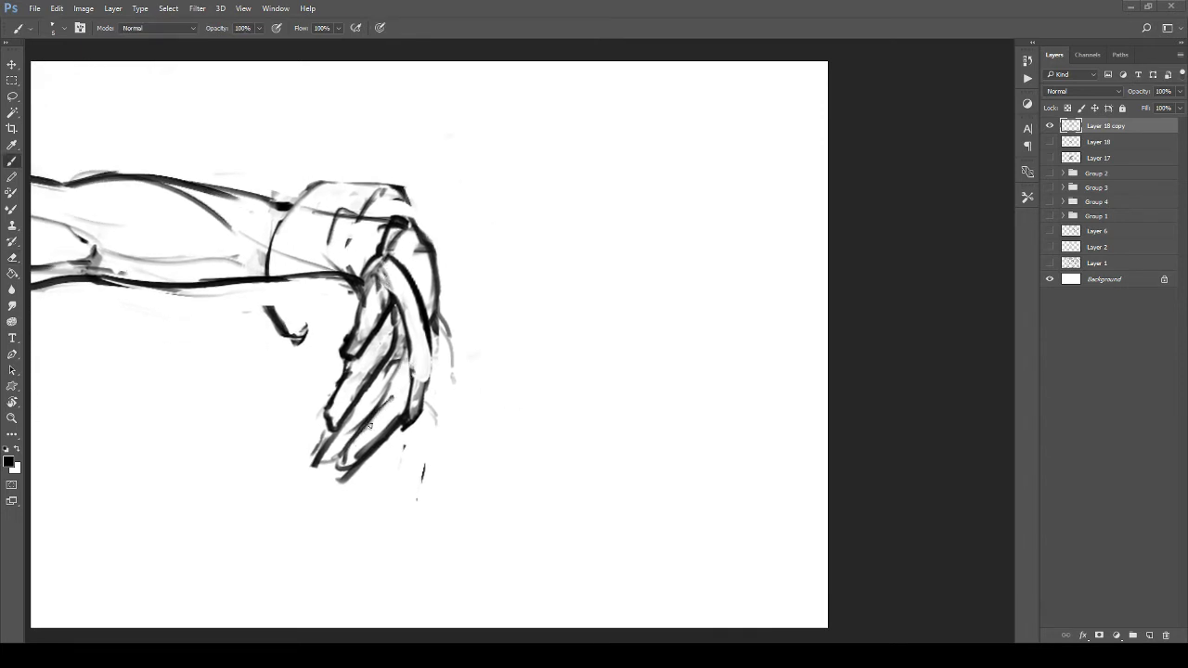
left_click_drag(349, 449, 409, 377)
left_click_drag(392, 291, 416, 360)
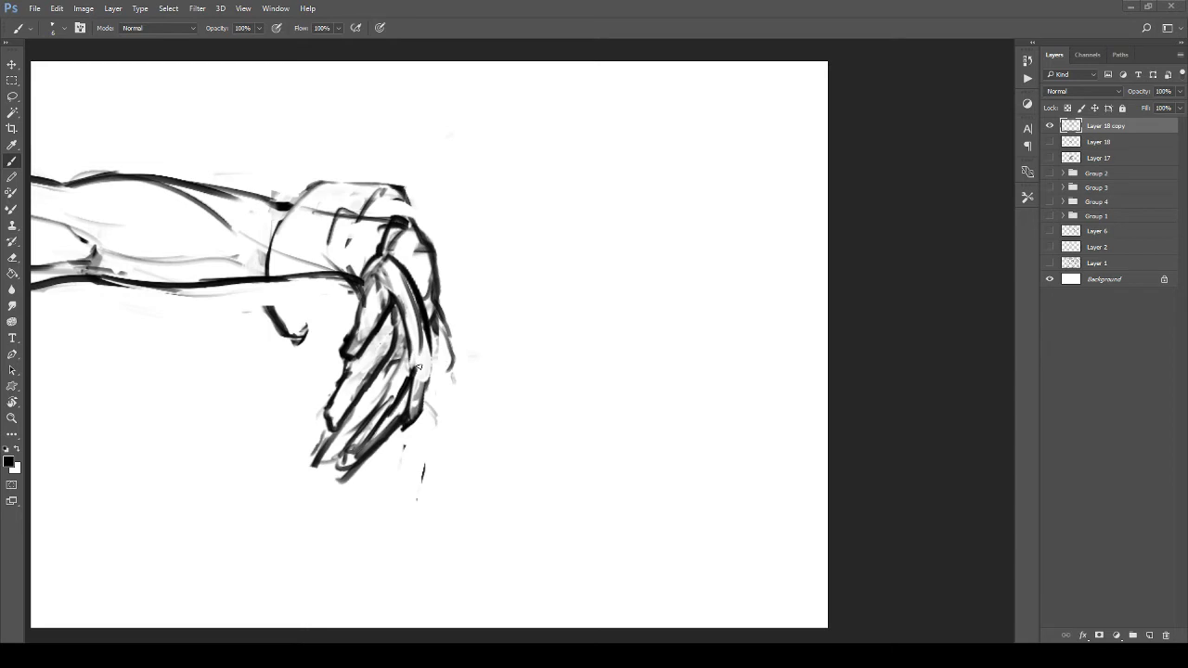
left_click_drag(396, 353, 431, 414)
key("ctrl+z")
left_click_drag(453, 356, 424, 424)
left_click_drag(442, 317, 425, 362)
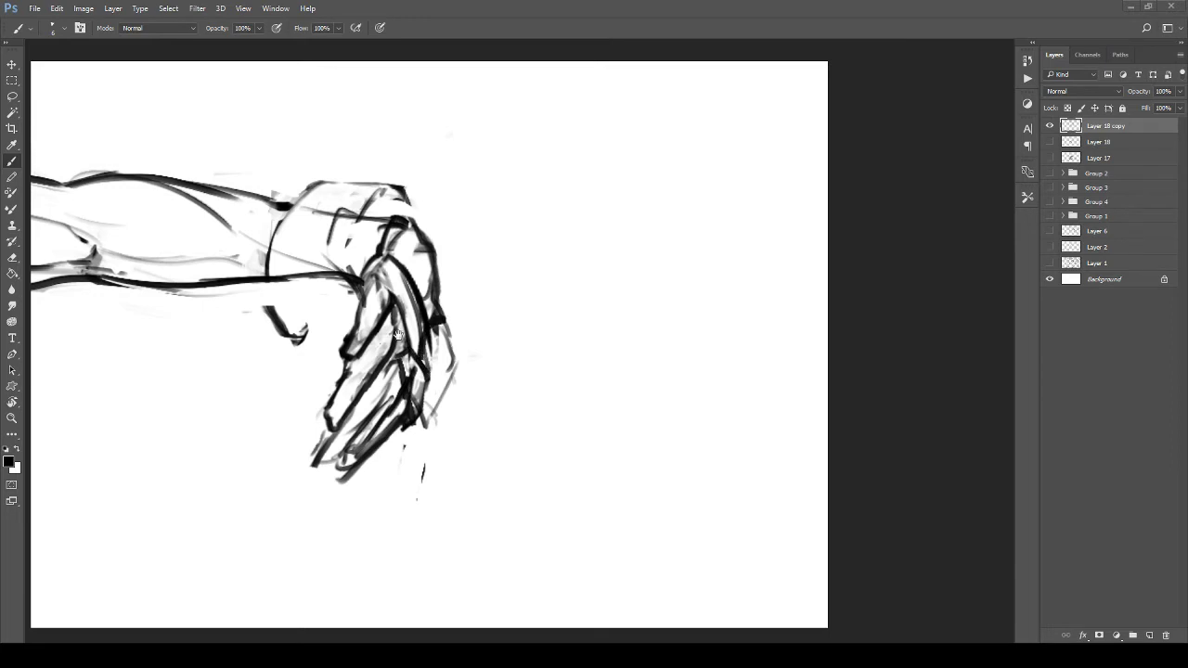
Step: Erase the rough outer finger and trim the heavy corner where the longest finger bends
key("r")
left_click_drag(344, 341, 302, 368)
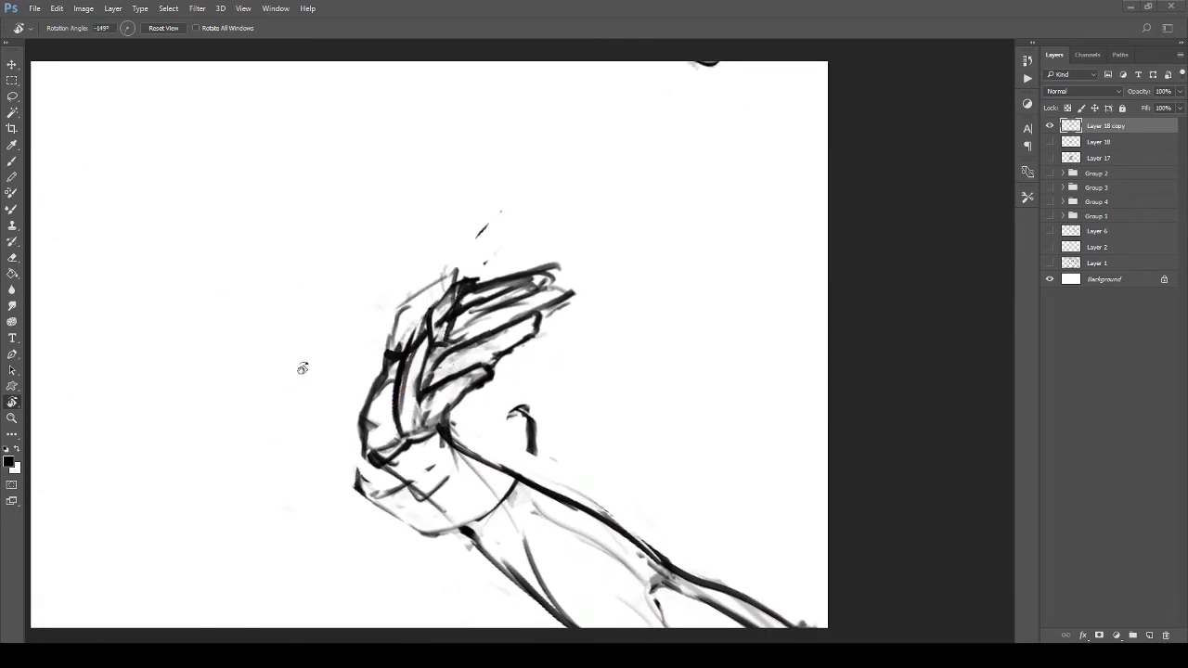
left_click_drag(395, 355, 450, 357)
key("z")
left_click_drag(393, 301, 393, 344)
key("e")
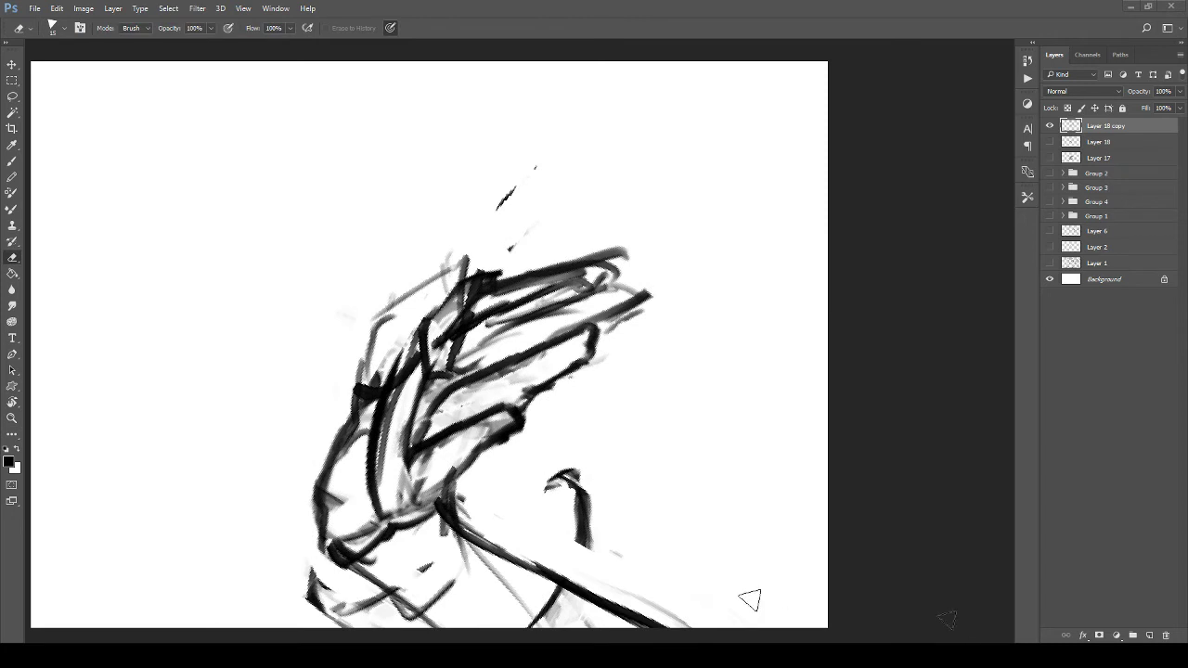
mouse_move(376, 324)
left_mouse_down()
mouse_move(365, 382)
mouse_move(410, 352)
mouse_move(462, 257)
mouse_move(413, 371)
mouse_move(351, 424)
left_mouse_up()
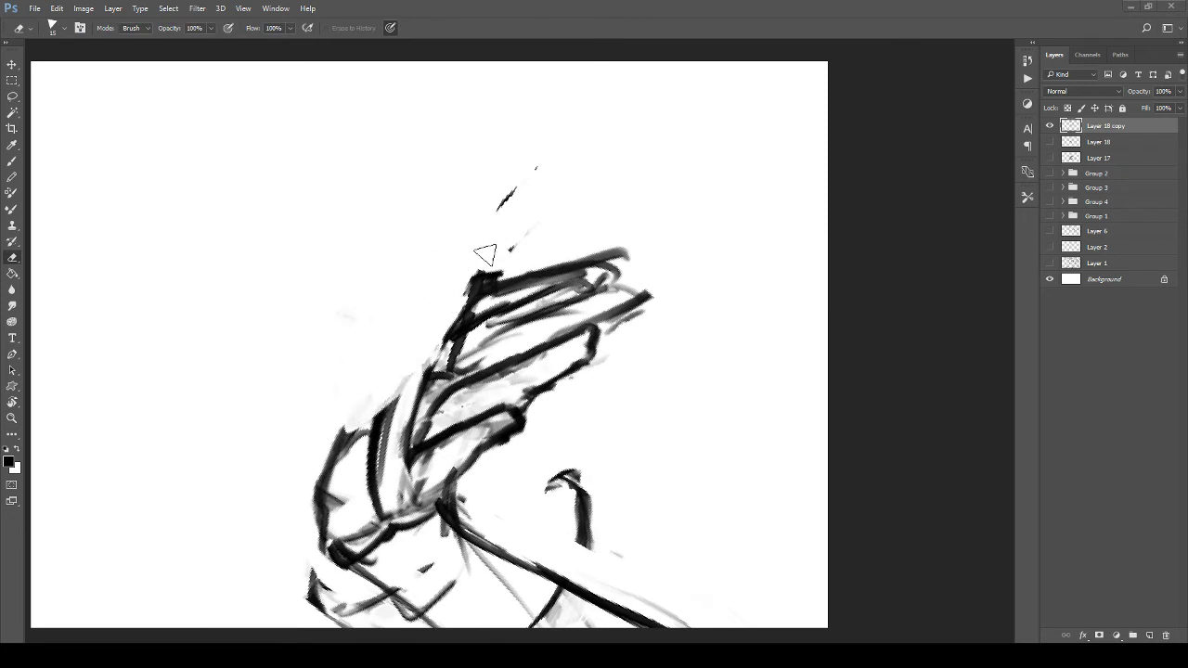
mouse_move(472, 281)
left_mouse_down()
mouse_move(520, 244)
mouse_move(533, 255)
left_mouse_up()
left_click_drag(456, 413, 437, 280)
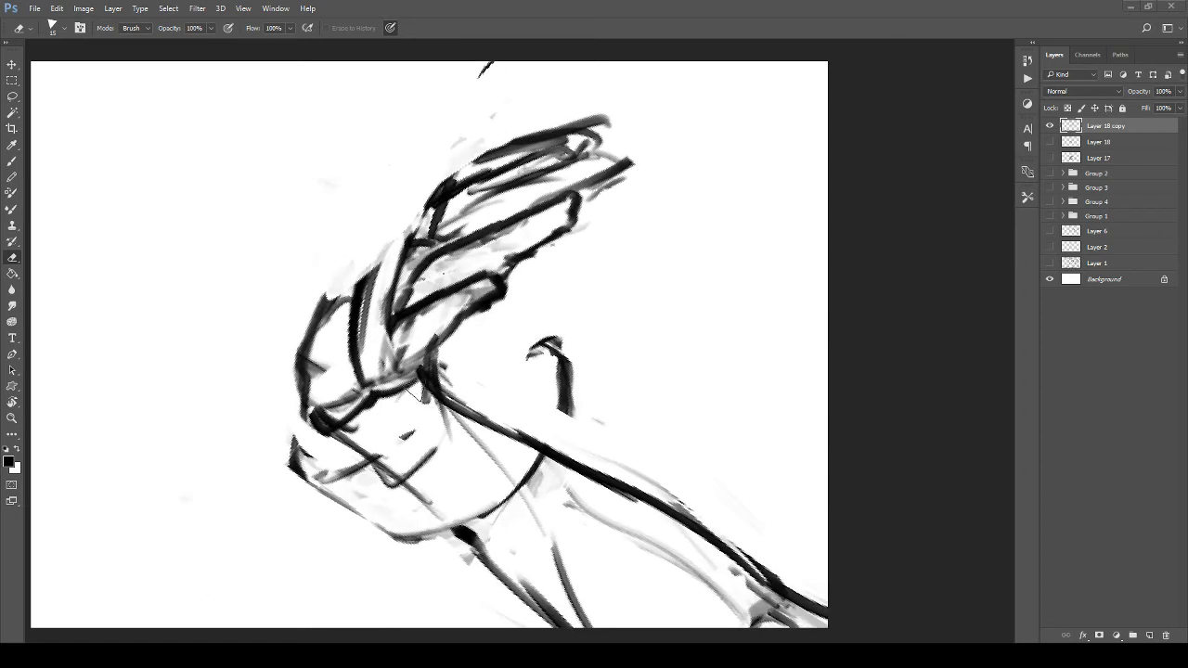
Step: Ink a bent index finger with a squared tip folding over from the hand's outer knuckle
key("b")
mouse_move(365, 309)
left_mouse_down()
mouse_move(387, 387)
mouse_move(333, 338)
left_mouse_up()
left_click_drag(334, 334, 385, 266)
mouse_move(371, 294)
left_mouse_down()
mouse_move(413, 238)
mouse_move(439, 243)
left_mouse_up()
left_click_drag(383, 267, 446, 248)
mouse_move(440, 246)
left_mouse_down()
mouse_move(449, 299)
mouse_move(391, 310)
mouse_move(388, 351)
mouse_move(414, 353)
mouse_move(440, 254)
left_mouse_up()
left_click_drag(445, 249, 397, 266)
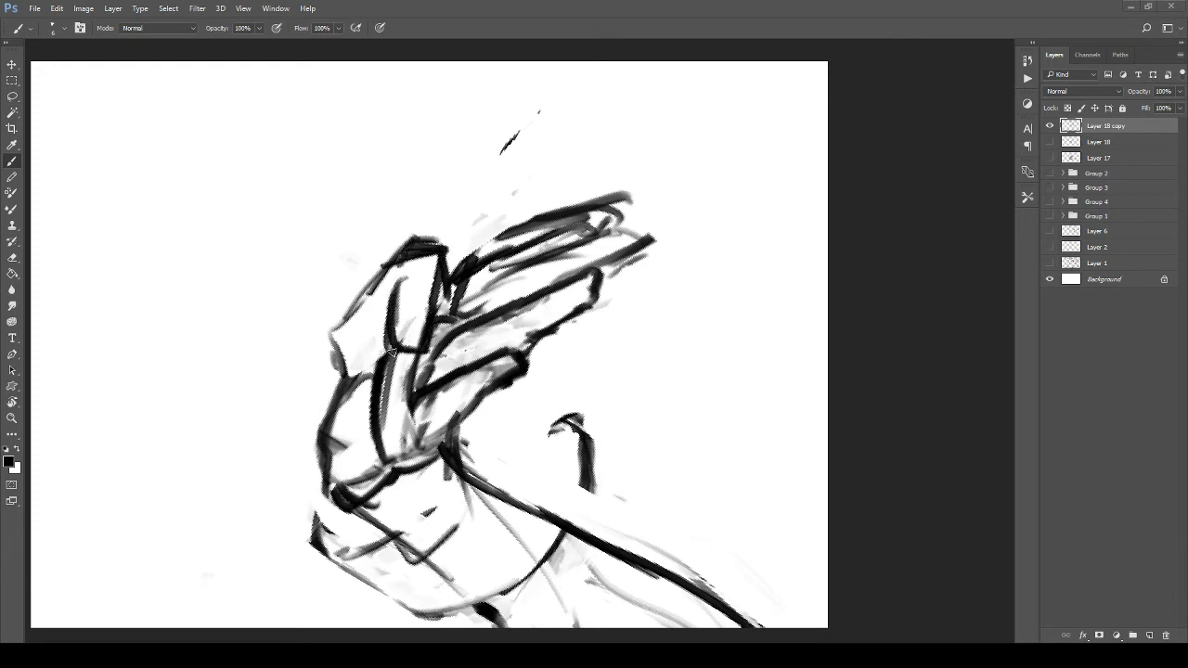
Step: Define the bent finger's joint and side plane, and thicken the outer contour along the back of the hand
left_click_drag(387, 354, 346, 339)
mouse_move(368, 285)
left_mouse_down()
mouse_move(344, 323)
mouse_move(357, 382)
mouse_move(316, 447)
left_mouse_up()
mouse_move(401, 267)
left_mouse_down()
mouse_move(399, 313)
mouse_move(425, 323)
left_mouse_up()
key("ctrl+z")
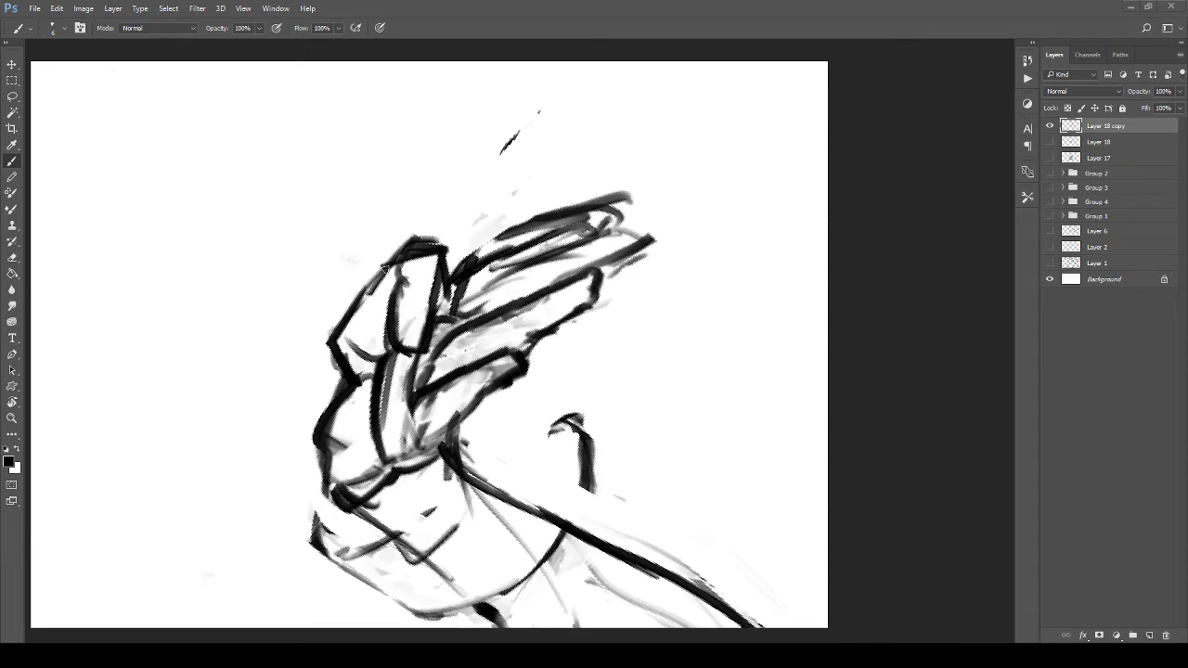
left_click_drag(384, 268, 389, 312)
mouse_move(349, 397)
left_mouse_down()
mouse_move(326, 434)
mouse_move(340, 485)
mouse_move(341, 426)
left_mouse_up()
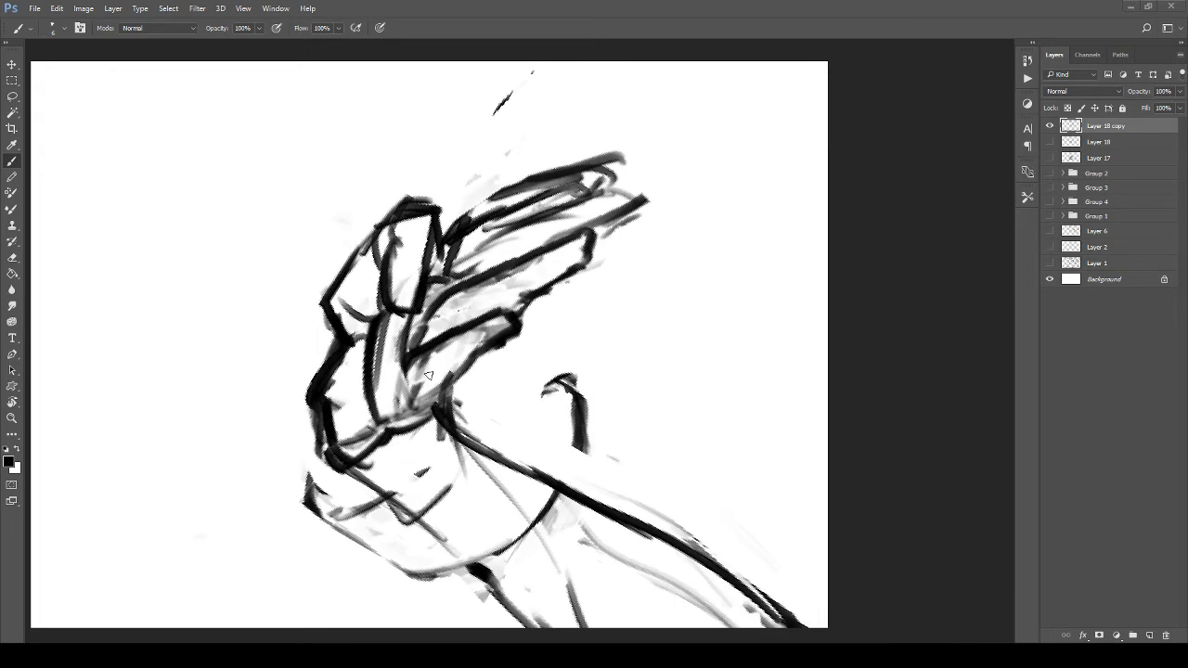
Step: Darken the edges of the bent finger's base and the contours of the shortest neighbouring finger
left_click_drag(409, 327, 411, 400)
left_click_drag(373, 334, 379, 422)
left_click_drag(439, 299, 399, 367)
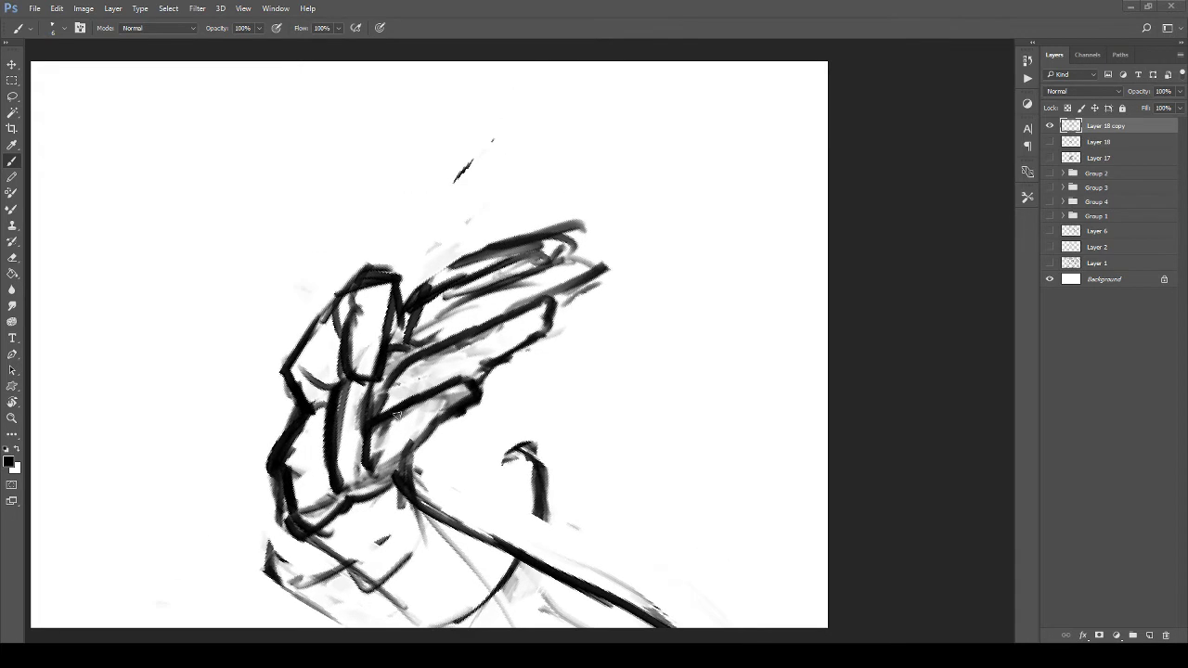
mouse_move(386, 423)
left_mouse_down()
mouse_move(378, 459)
mouse_move(471, 380)
left_mouse_up()
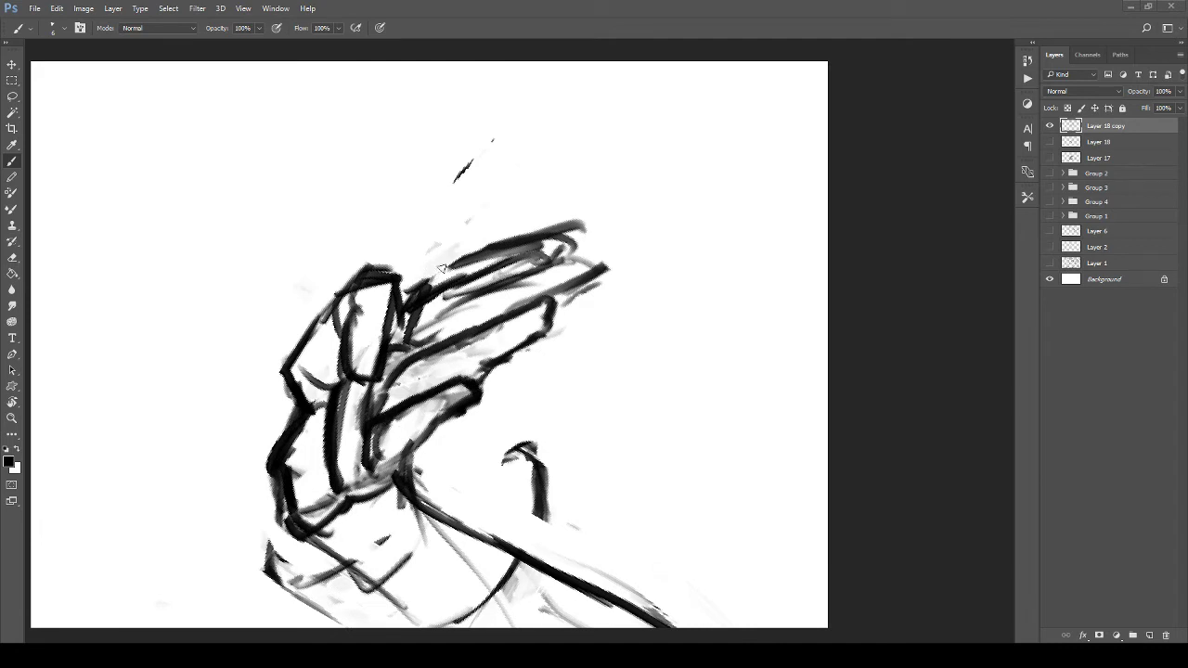
Step: Ink a slimmer outer edge for the longest finger and erase its old outline, tip and nearby stray marks
left_click_drag(442, 267, 555, 243)
key("e")
mouse_move(459, 243)
left_mouse_down()
mouse_move(478, 224)
mouse_move(574, 238)
left_mouse_up()
left_click_drag(448, 191, 511, 198)
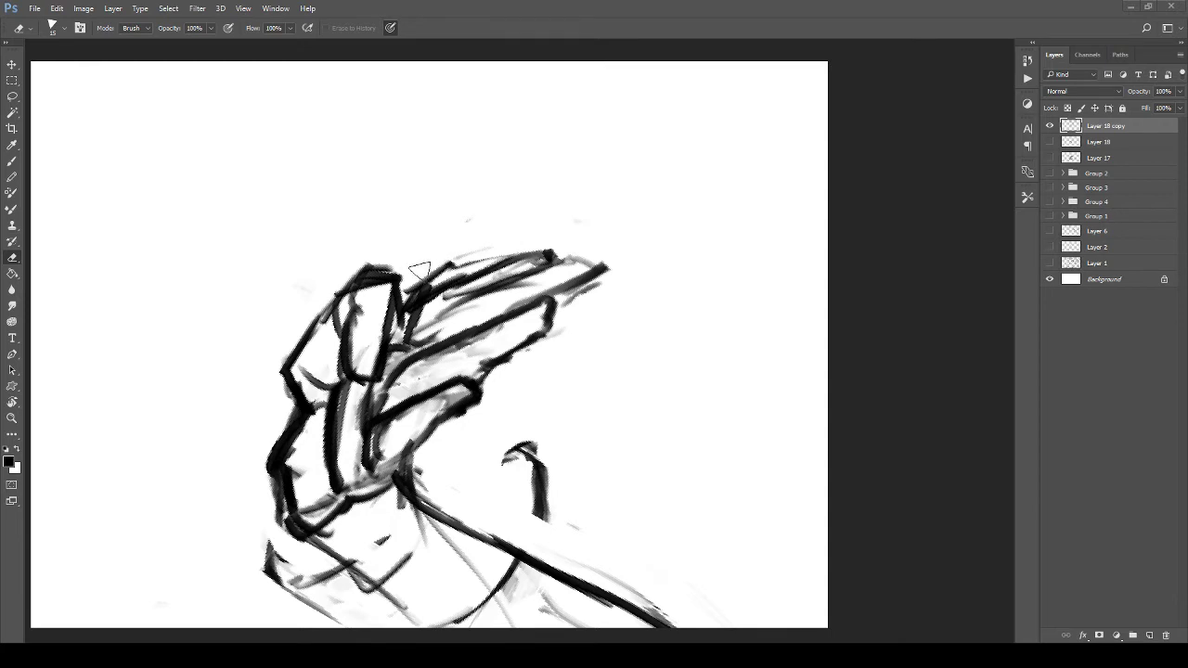
mouse_move(419, 270)
left_mouse_down()
mouse_move(544, 220)
mouse_move(607, 284)
mouse_move(564, 350)
mouse_move(599, 318)
mouse_move(594, 191)
left_mouse_up()
Step: Ink the curved base of the hand at the wrist, add a thumb beside the palm, and erase overlapping lines inside it
key("b")
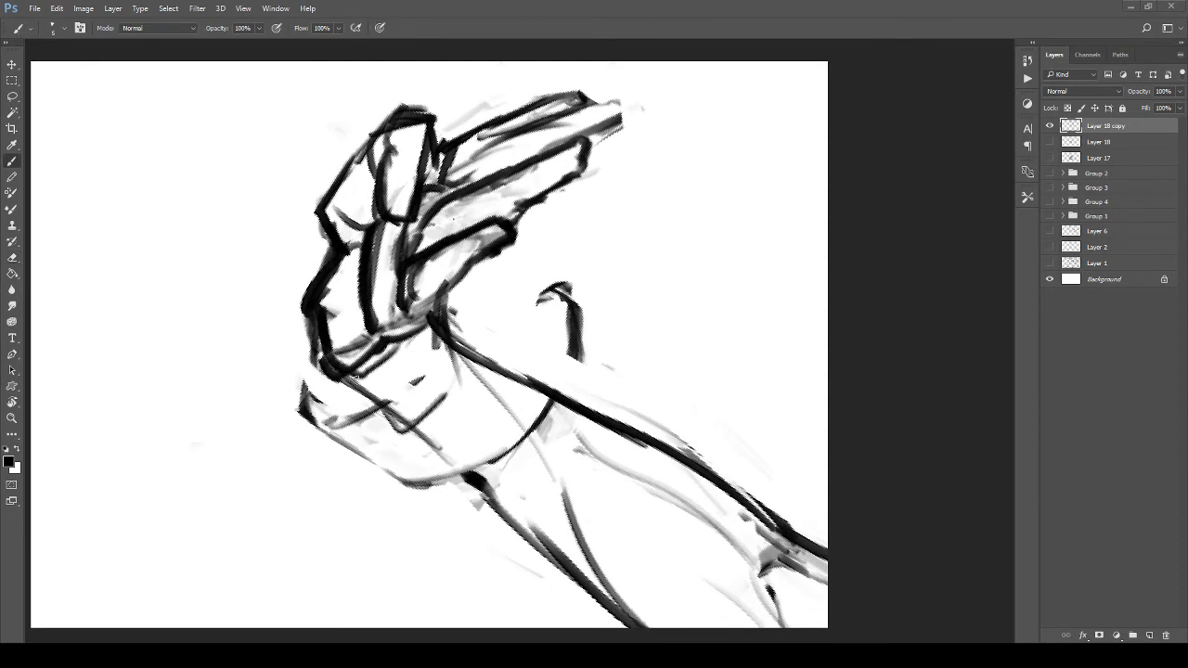
left_click_drag(355, 378, 405, 351)
mouse_move(337, 370)
left_mouse_down()
mouse_move(417, 340)
mouse_move(484, 280)
mouse_move(419, 345)
left_mouse_up()
key("e")
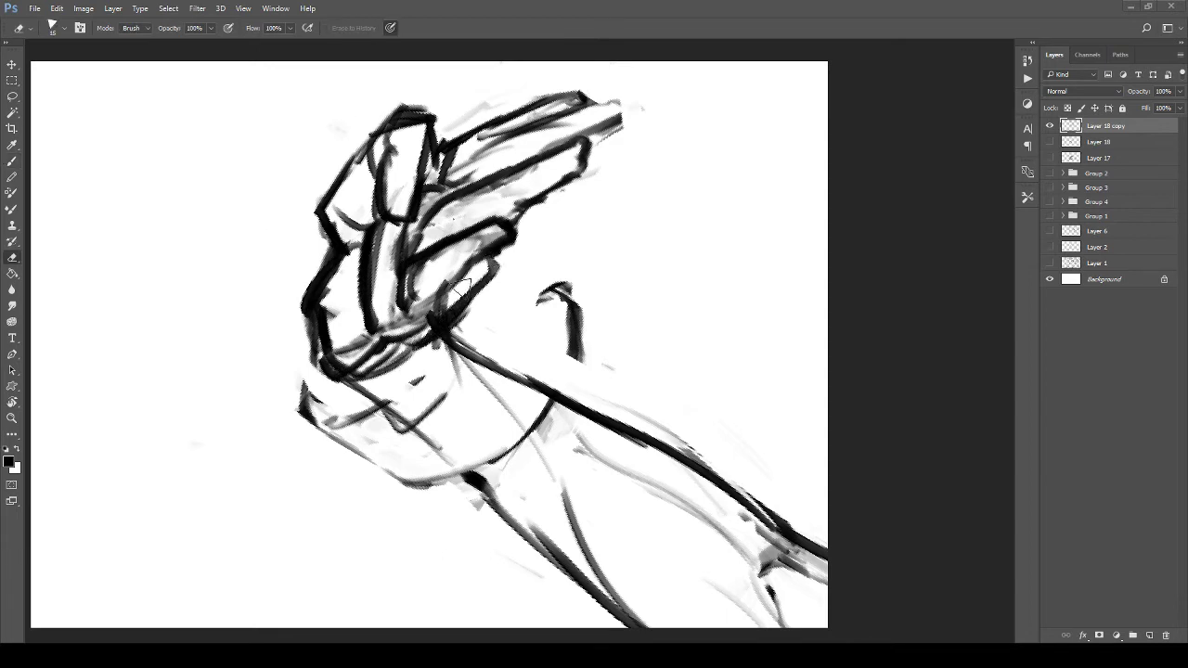
mouse_move(475, 276)
left_mouse_down()
mouse_move(406, 335)
mouse_move(433, 299)
left_mouse_up()
key("b")
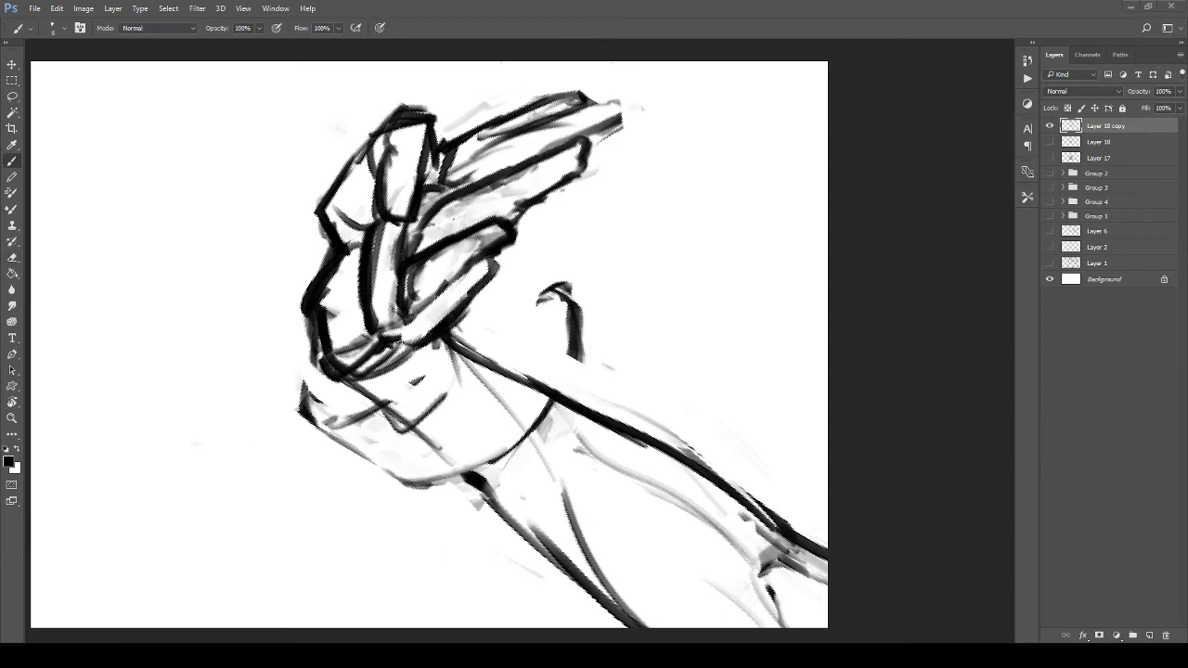
Step: Strengthen the thumb's lower edge and ink a new rounded glove cuff around the wrist
mouse_move(389, 351)
left_mouse_down()
mouse_move(473, 299)
mouse_move(520, 338)
left_mouse_up()
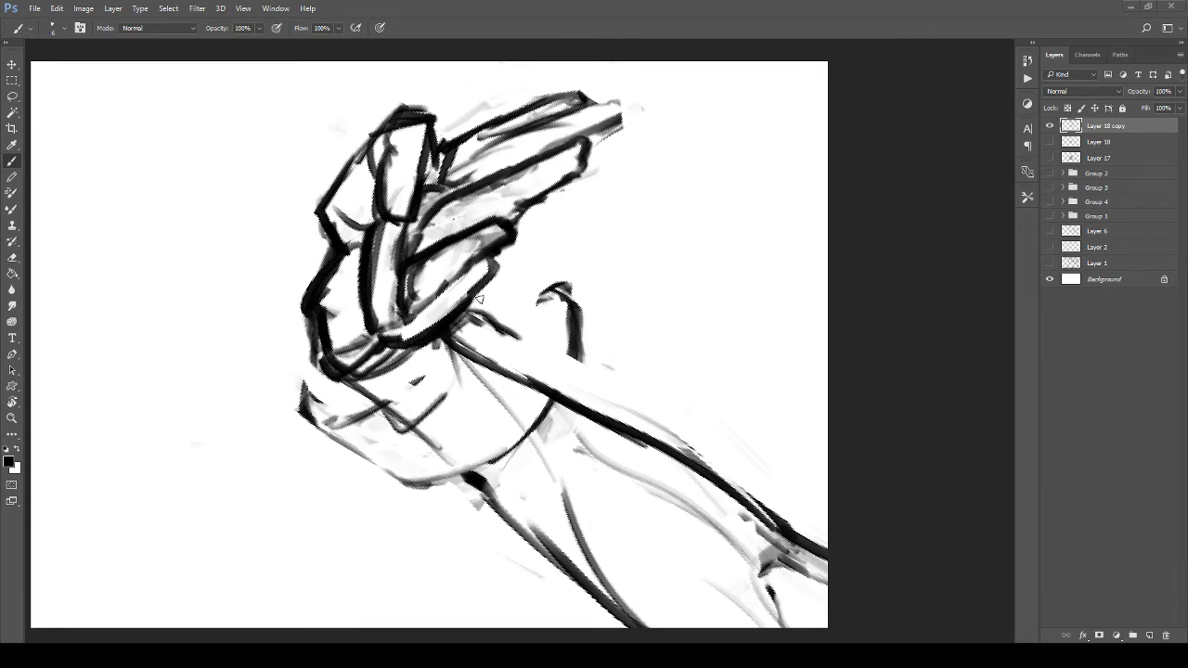
mouse_move(475, 298)
left_mouse_down()
mouse_move(530, 332)
mouse_move(485, 417)
left_mouse_up()
left_click_drag(529, 346, 449, 449)
left_click_drag(317, 381, 368, 390)
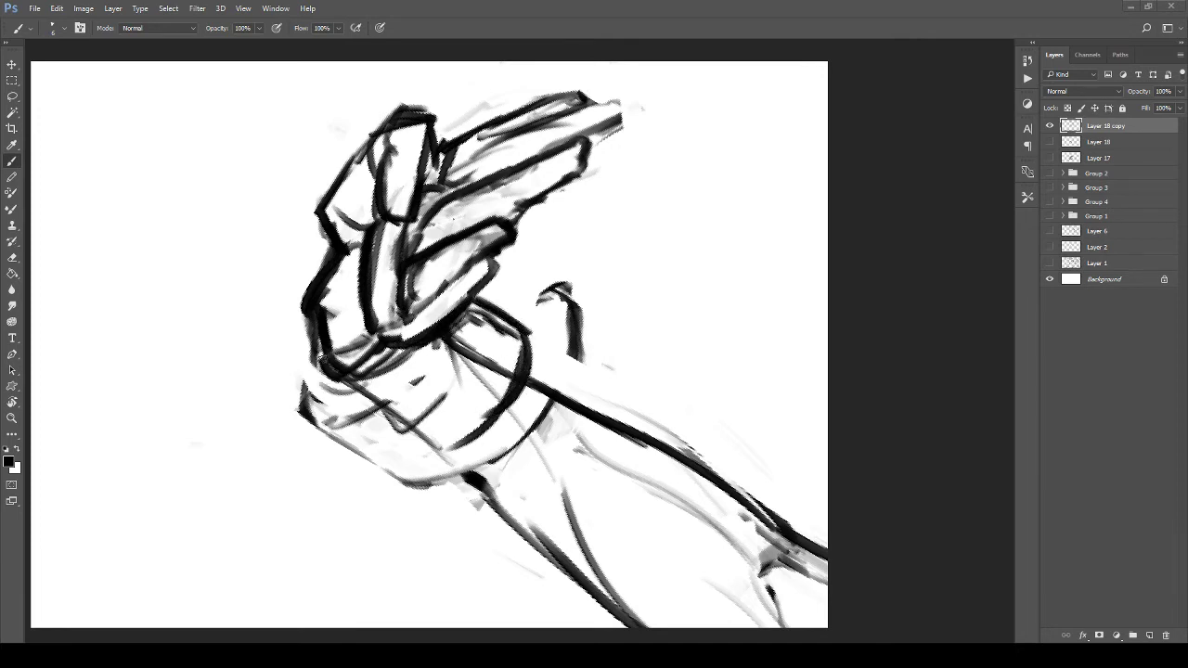
left_click_drag(318, 359, 306, 385)
mouse_move(318, 356)
left_mouse_down()
mouse_move(305, 399)
mouse_move(354, 431)
left_mouse_up()
mouse_move(315, 385)
left_mouse_down()
mouse_move(394, 453)
mouse_move(497, 427)
mouse_move(362, 469)
mouse_move(436, 487)
mouse_move(505, 455)
mouse_move(537, 424)
left_mouse_up()
Step: Erase the old construction lines in and around the cuff, and extend the forearm's upper edge to meet it
key("e")
mouse_move(567, 364)
left_mouse_down()
mouse_move(568, 325)
mouse_move(448, 345)
mouse_move(334, 386)
mouse_move(436, 407)
mouse_move(490, 349)
mouse_move(458, 397)
left_mouse_up()
key("b")
left_click_drag(444, 451, 529, 535)
key("e")
left_click_drag(449, 475, 553, 568)
left_click_drag(540, 514, 444, 458)
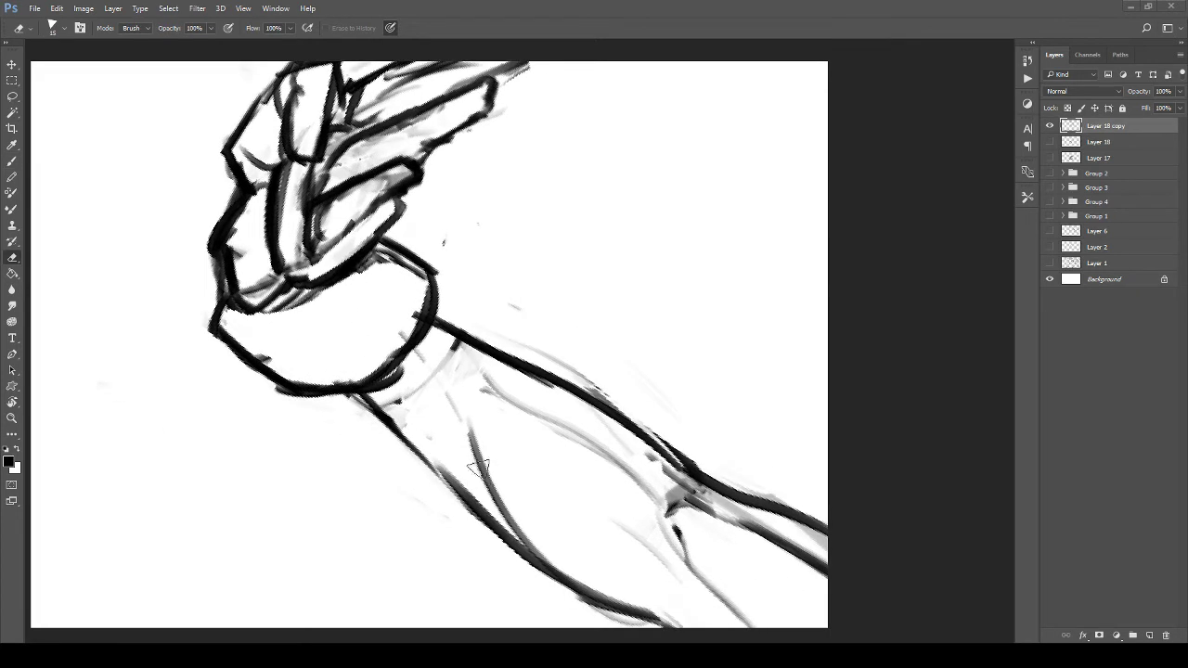
Step: Reset the canvas rotation to 0°, lasso the hand without its cuff, enlarge it to about 112%, reposition it at the cuff and deselect
key("z")
left_click(506, 351, "alt")
mouse_move(436, 366)
left_mouse_down()
mouse_move(408, 379)
mouse_move(430, 423)
left_mouse_up()
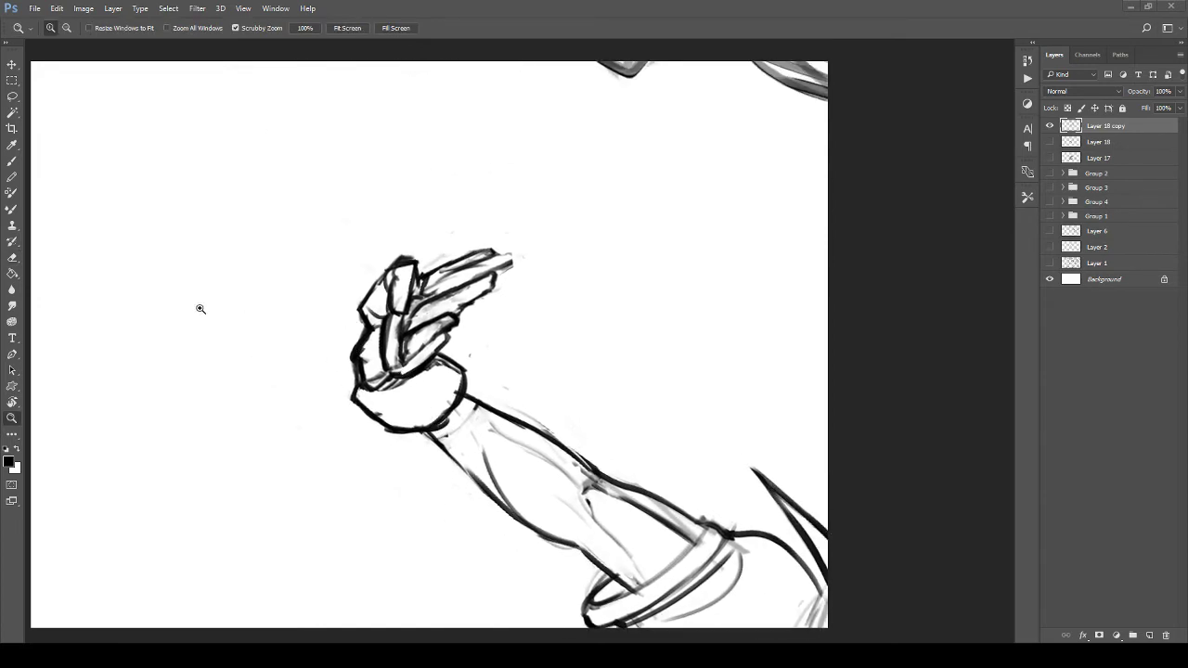
double_click(11, 404)
left_click_drag(213, 363, 260, 397)
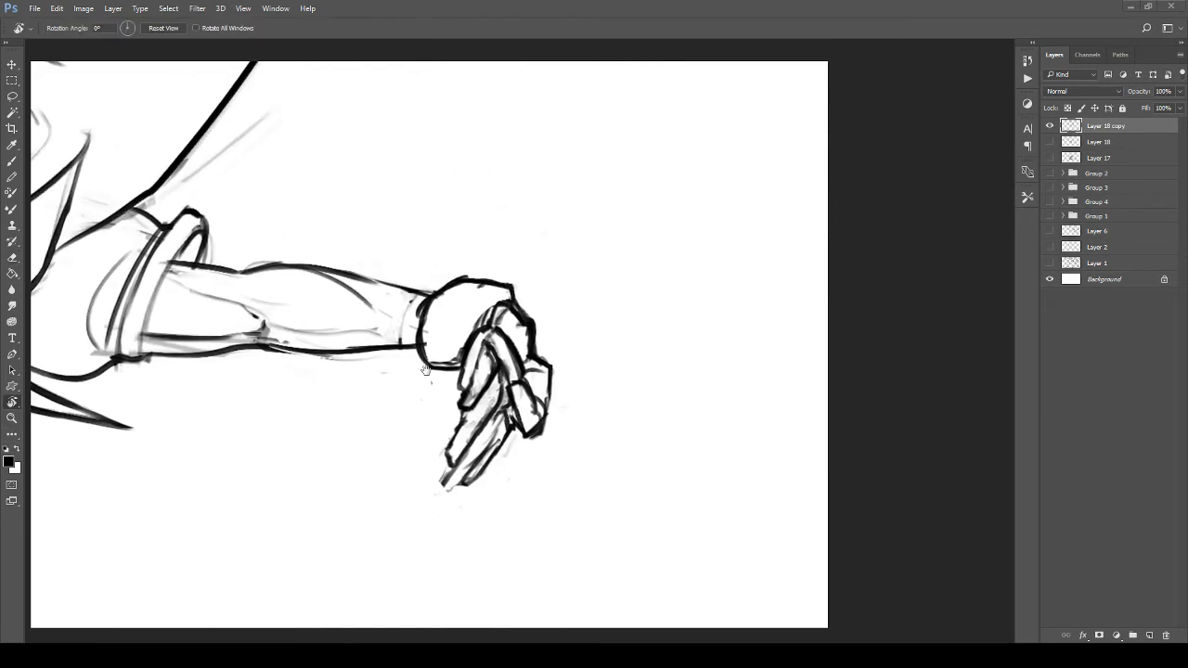
key("z")
left_click_drag(438, 371, 425, 412)
key("l")
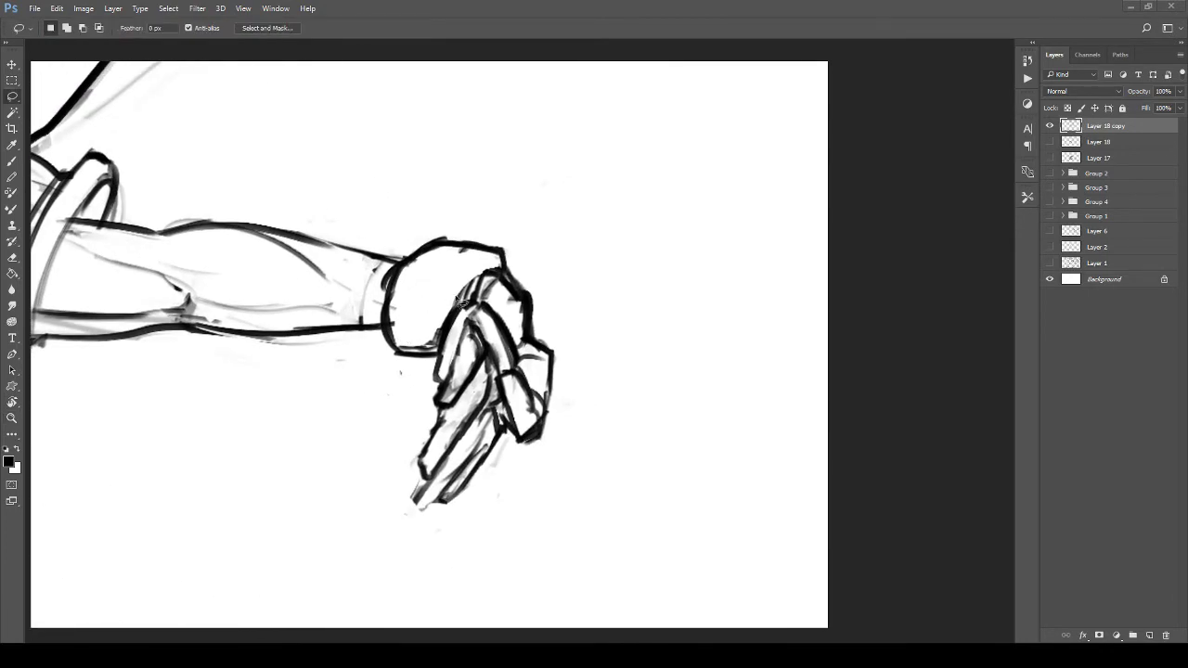
mouse_move(506, 272)
left_mouse_down()
mouse_move(573, 462)
mouse_move(397, 431)
left_mouse_up()
left_click_drag(444, 338, 443, 326)
key("ctrl+t")
left_click_drag(603, 264, 635, 234)
left_click_drag(598, 282, 584, 308)
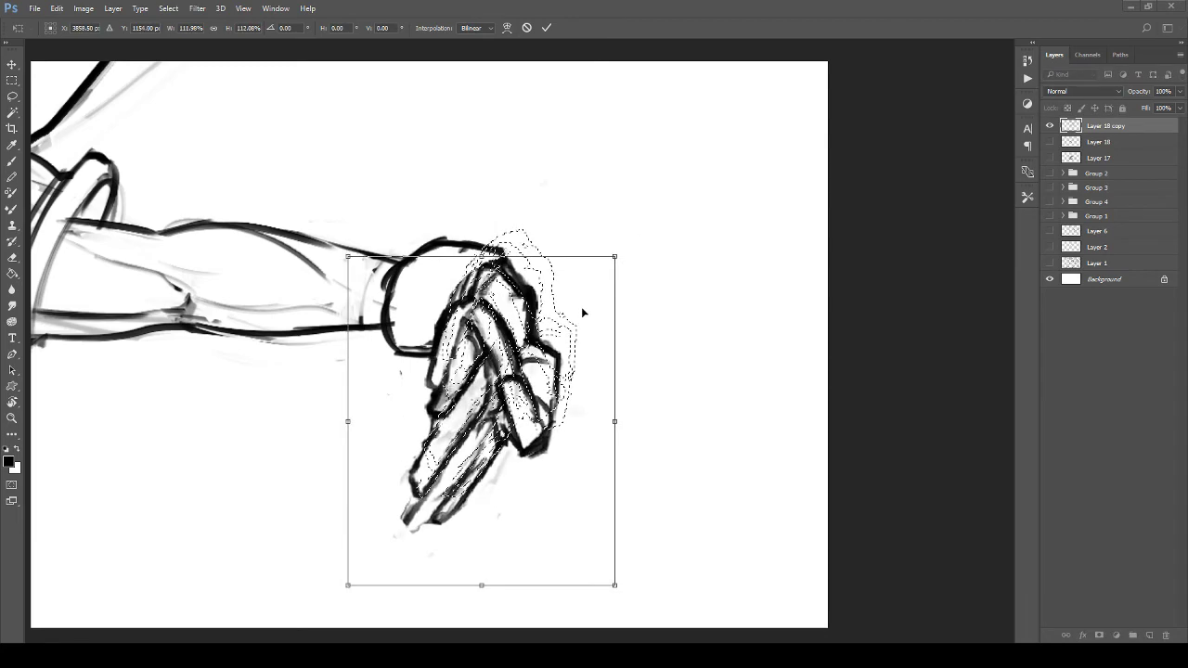
key("Return")
key("ctrl+d")
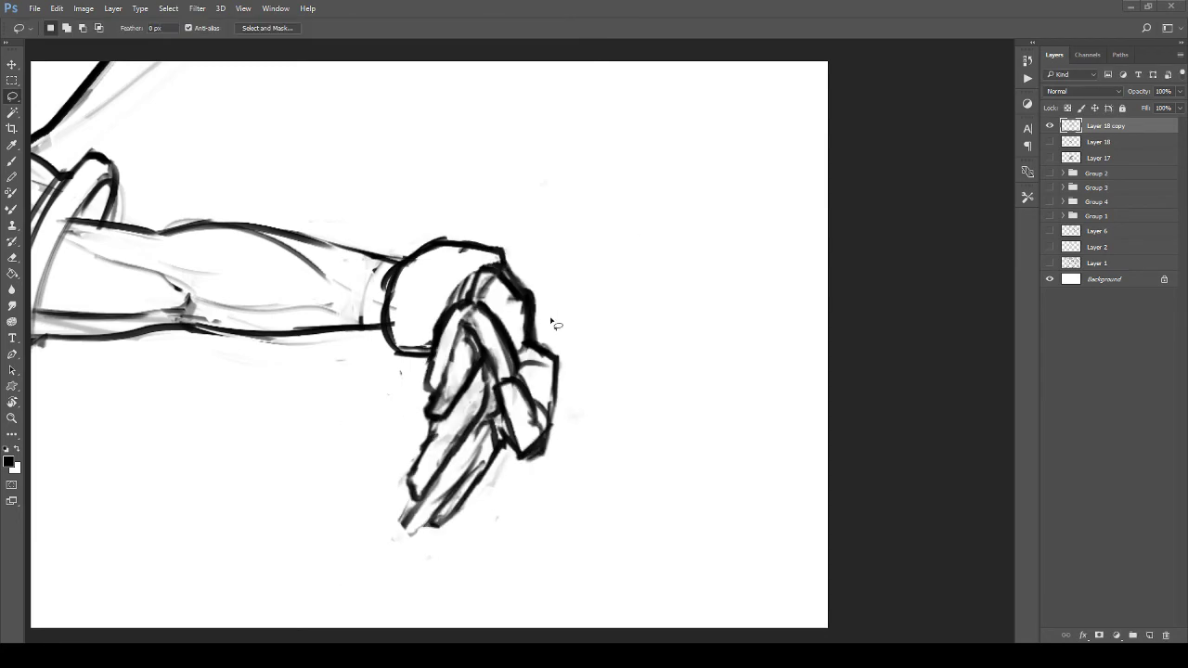
Step: Examine the redrawn hand's proportions against the whole leaping figure
key("z")
left_click_drag(550, 323, 445, 327)
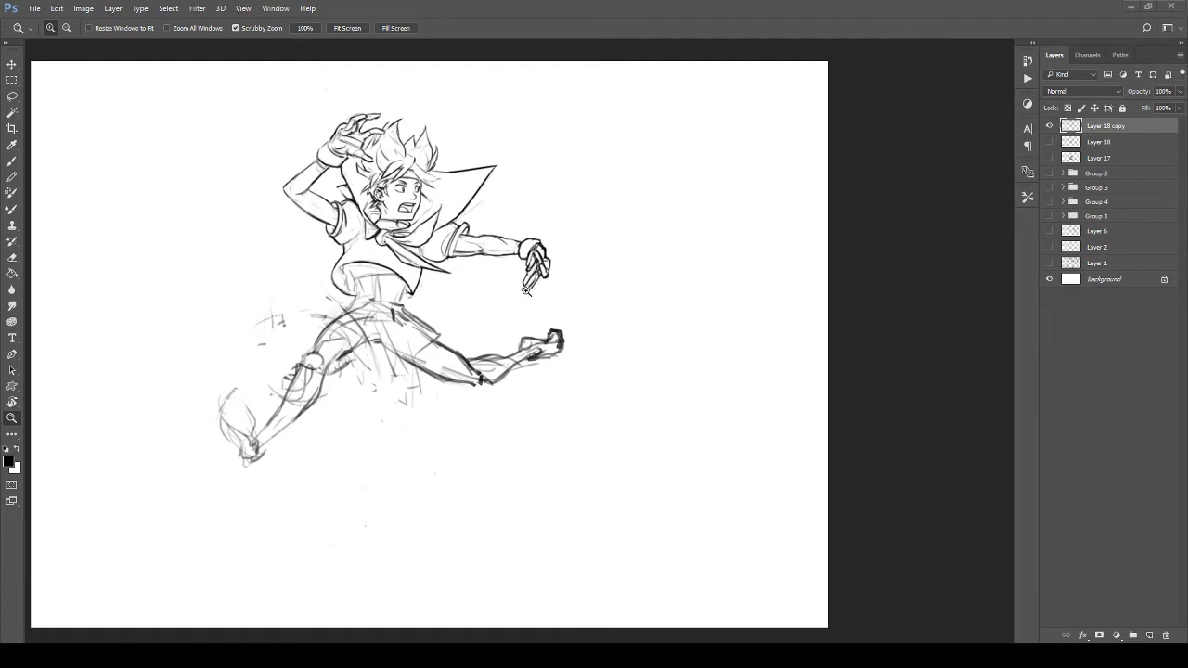
left_click_drag(527, 291, 561, 314)
left_click_drag(544, 328, 563, 414)
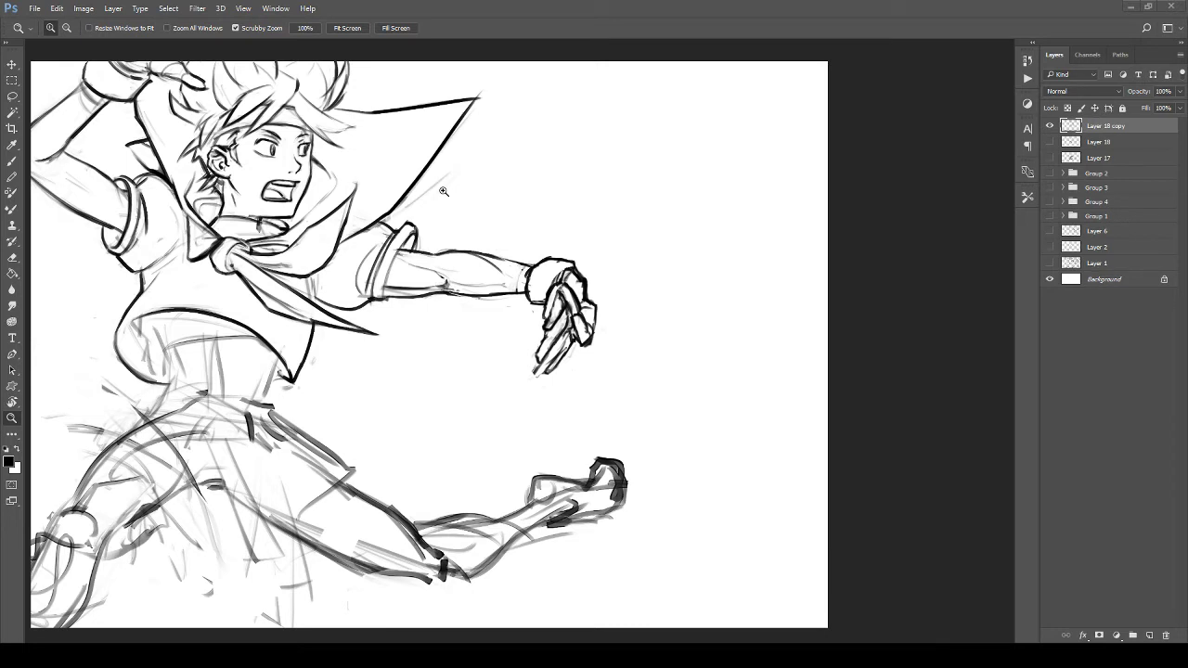
scroll(616, 331, "up", 2)
key("b")
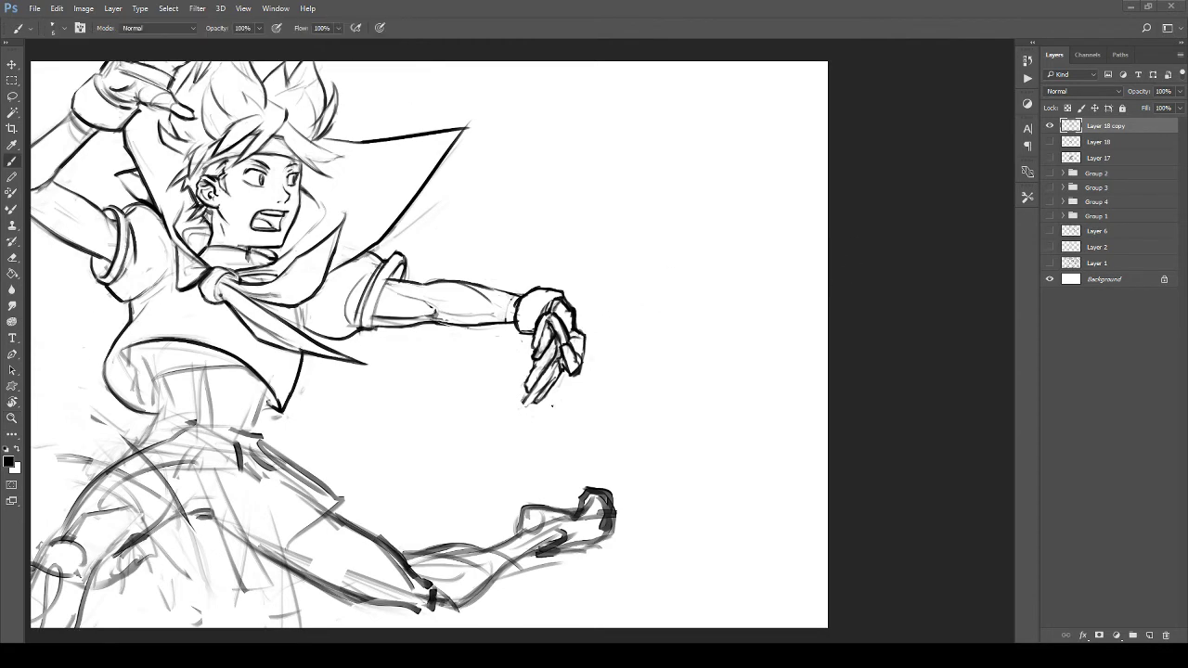
mouse_move(550, 418)
left_mouse_down()
mouse_move(483, 377)
mouse_move(531, 258)
left_mouse_up()
key("ctrl+z")
Step: Erase the faint construction lines inside the outstretched forearm
key("z")
left_click_drag(500, 267, 557, 269)
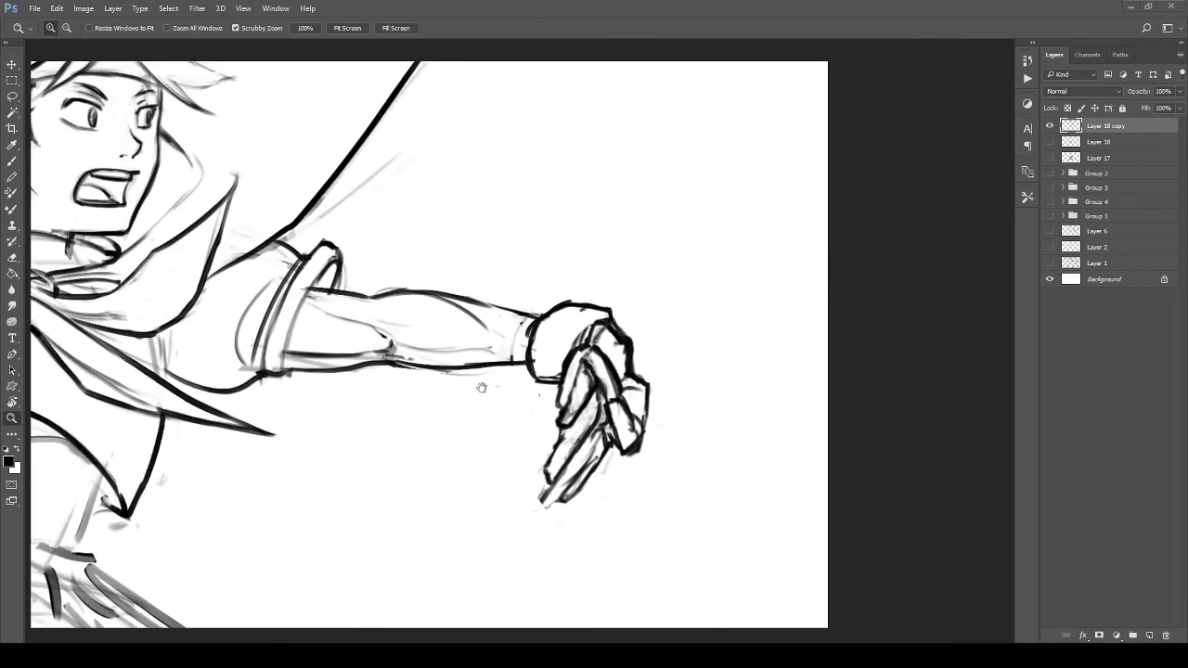
left_click_drag(483, 387, 463, 398)
key("b")
key("e")
mouse_move(399, 356)
left_mouse_down()
mouse_move(456, 361)
mouse_move(464, 338)
left_mouse_up()
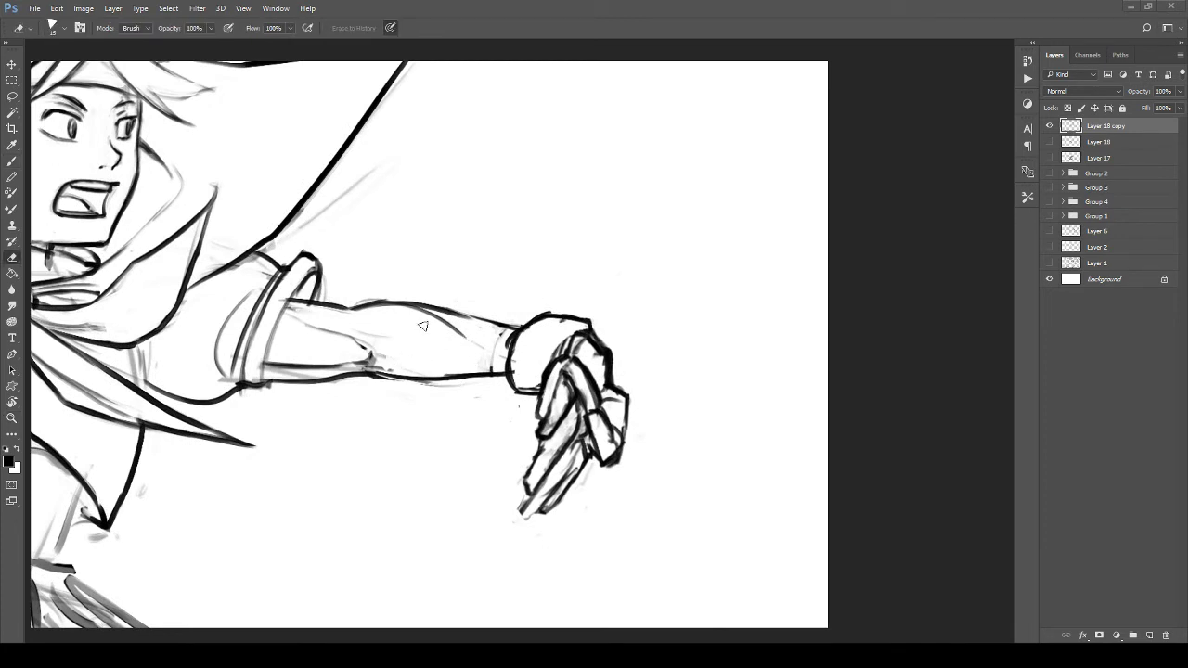
Step: Ink curved muscle lines along the outstretched forearm from elbow toward wrist, and clean up the underside near the elbow
key("b")
left_click_drag(346, 336, 444, 379)
left_click_drag(374, 328, 483, 369)
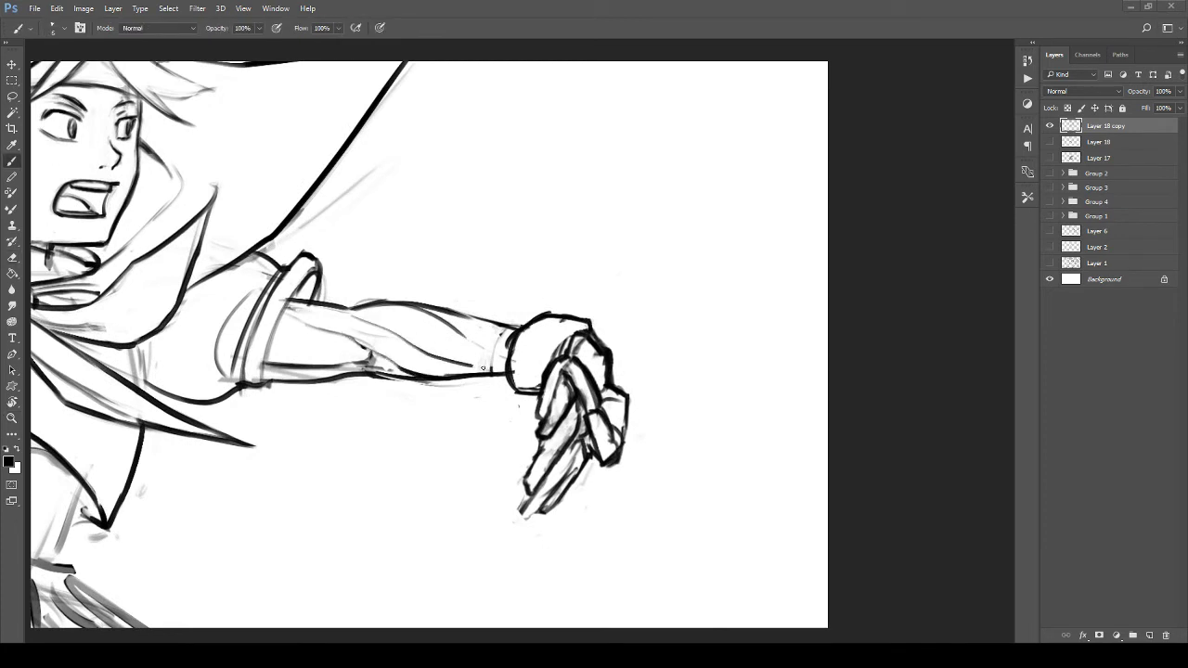
key("ctrl+z")
left_click_drag(349, 331, 450, 381)
mouse_move(375, 322)
left_mouse_down()
mouse_move(473, 359)
mouse_move(477, 346)
left_mouse_up()
key("e")
mouse_move(367, 370)
left_mouse_down()
mouse_move(390, 376)
mouse_move(353, 378)
mouse_move(427, 383)
mouse_move(376, 369)
mouse_move(414, 376)
left_mouse_up()
key("b")
Step: Lower the opacity of the sketch layer Layer 18 copy and add a new blank layer above it
key("z")
mouse_move(451, 327)
left_mouse_down()
mouse_move(367, 304)
mouse_move(397, 300)
left_mouse_up()
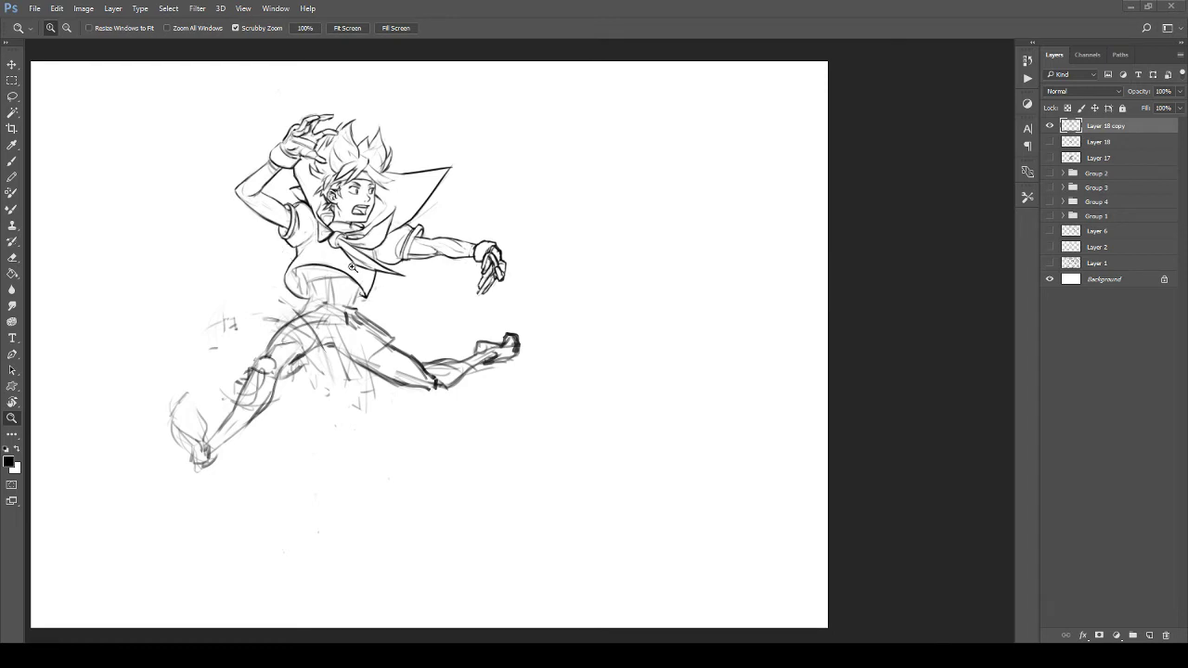
left_click_drag(352, 266, 401, 290)
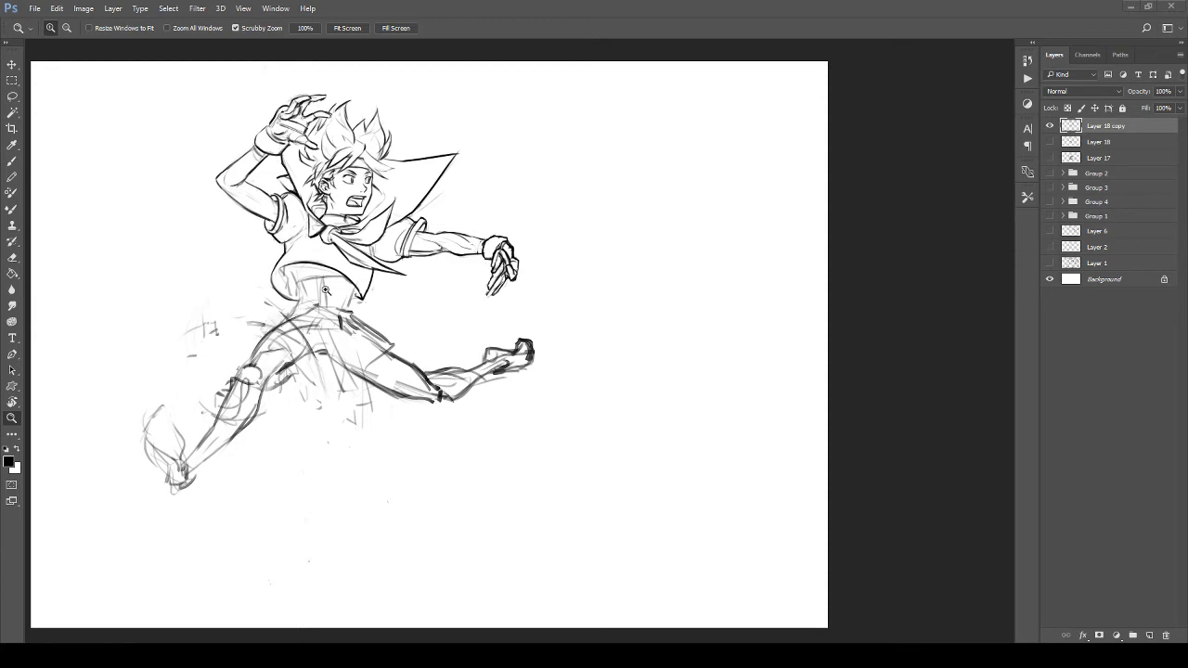
left_click(334, 284)
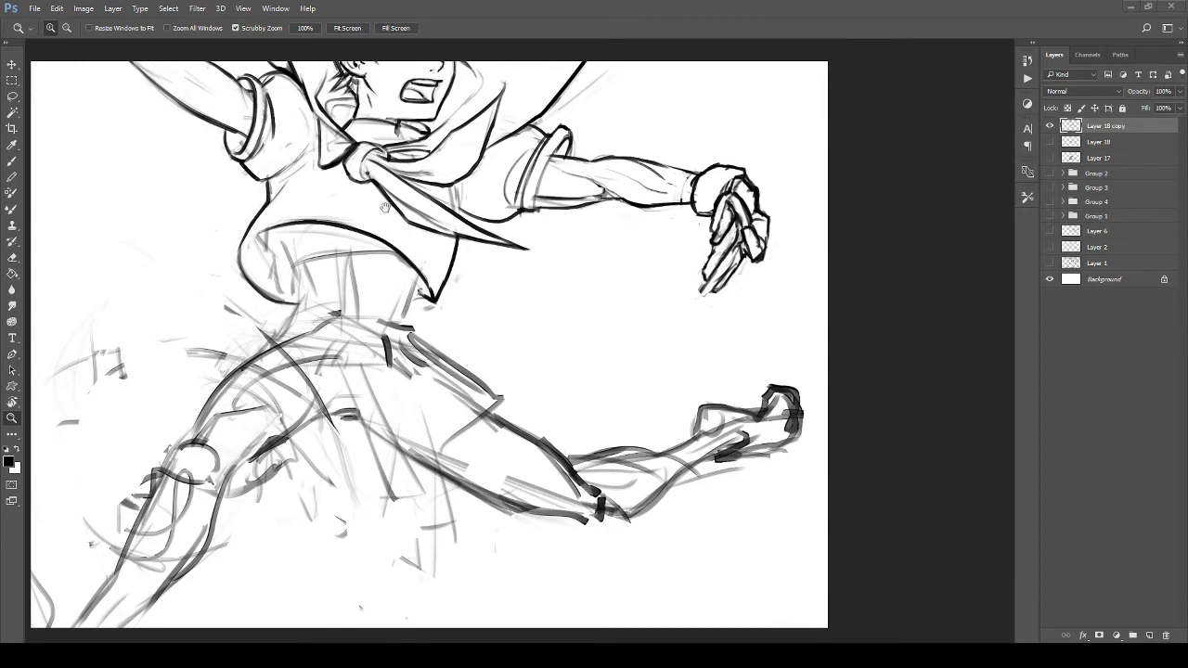
left_click_drag(385, 209, 339, 385)
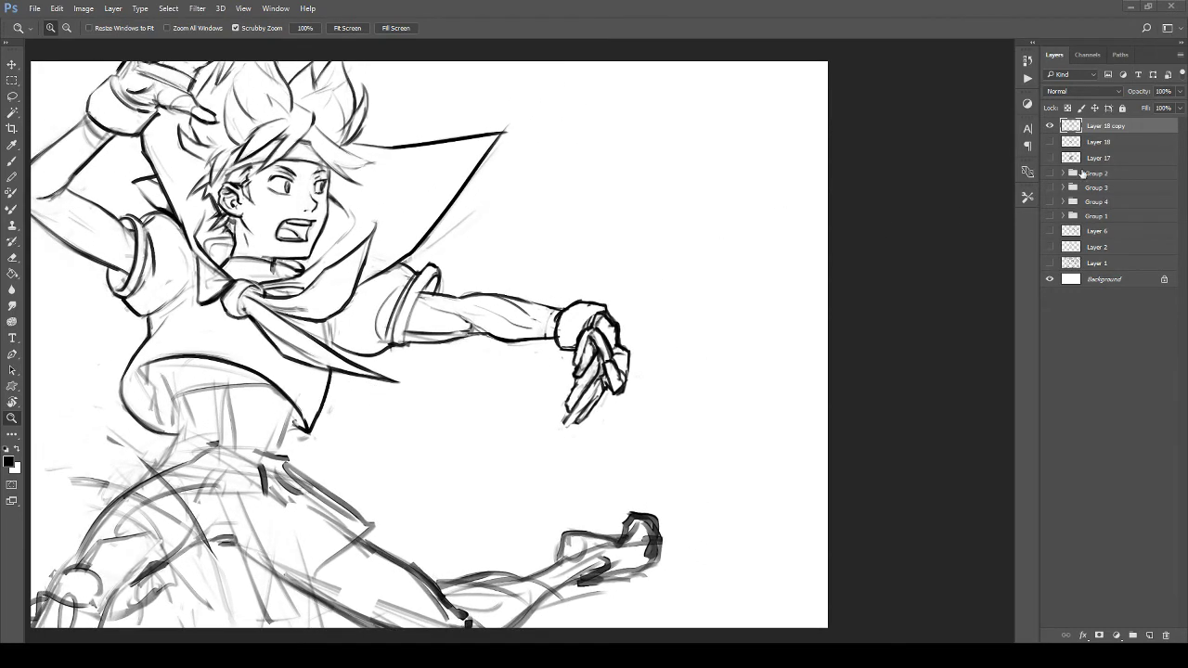
left_click_drag(1143, 93, 1135, 94)
key("ctrl+shift+alt+n")
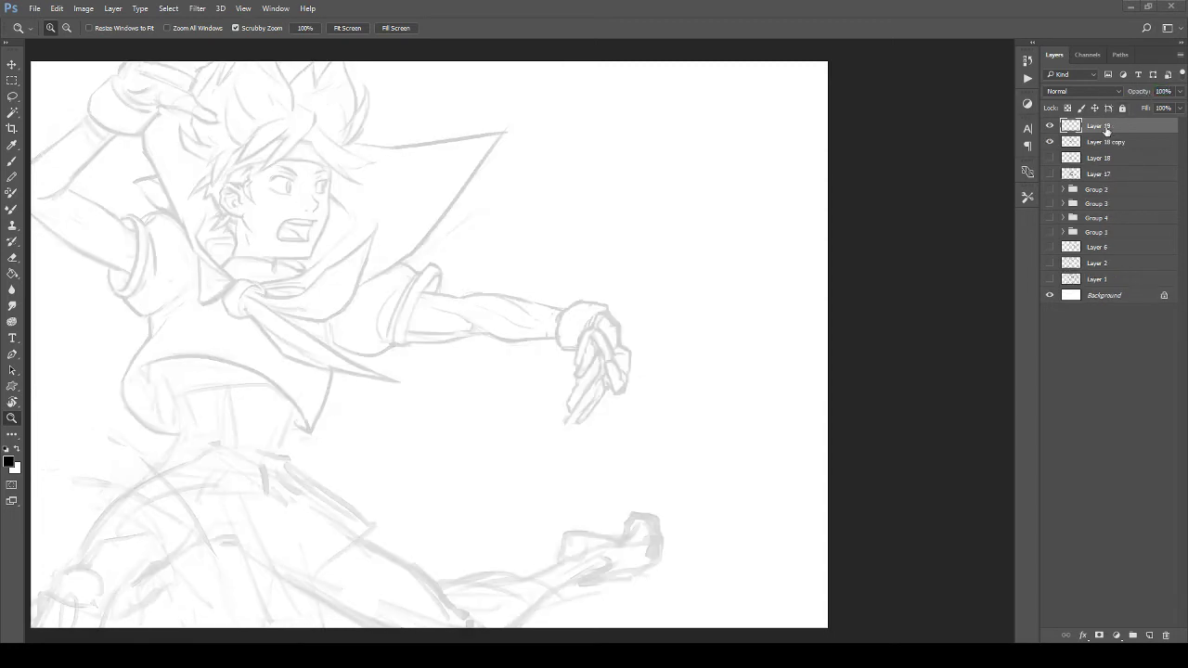
Step: Draw new upper and lower contours for the outstretched forearm over the faded sketch on Layer 19
mouse_move(577, 312)
left_mouse_down()
mouse_move(615, 340)
mouse_move(517, 352)
left_mouse_up()
key("b")
left_click_drag(427, 366, 485, 378)
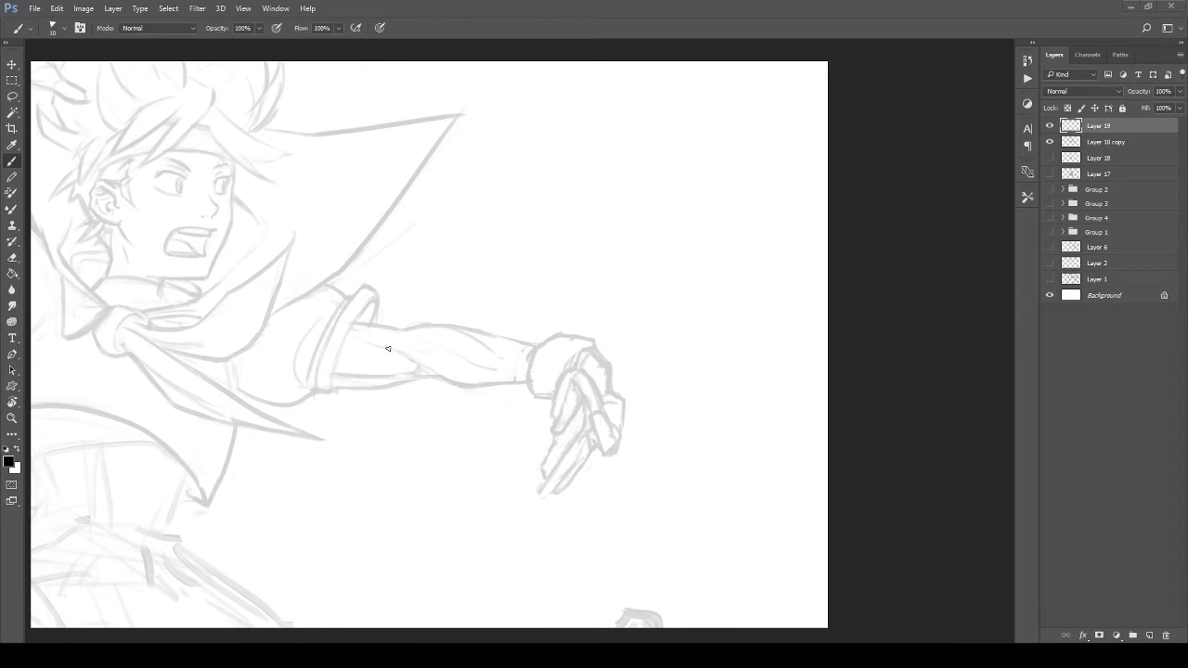
left_click_drag(394, 367, 416, 370)
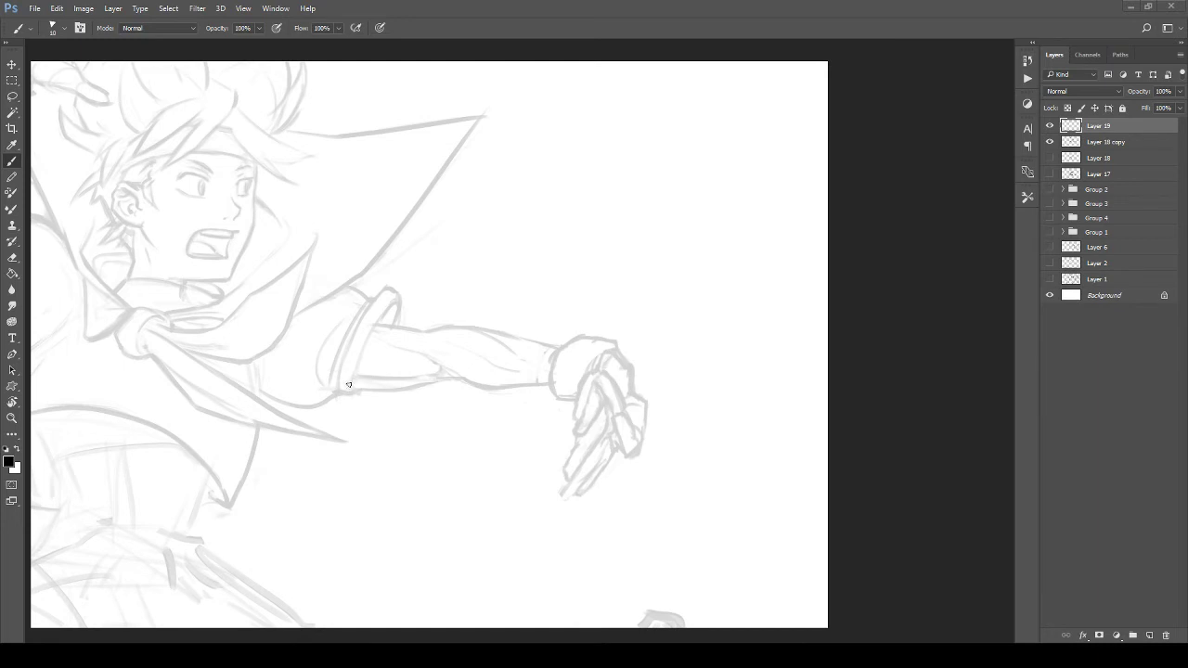
left_click_drag(355, 381, 474, 370)
mouse_move(382, 322)
left_mouse_down()
mouse_move(452, 327)
mouse_move(468, 354)
mouse_move(500, 365)
mouse_move(603, 370)
left_mouse_up()
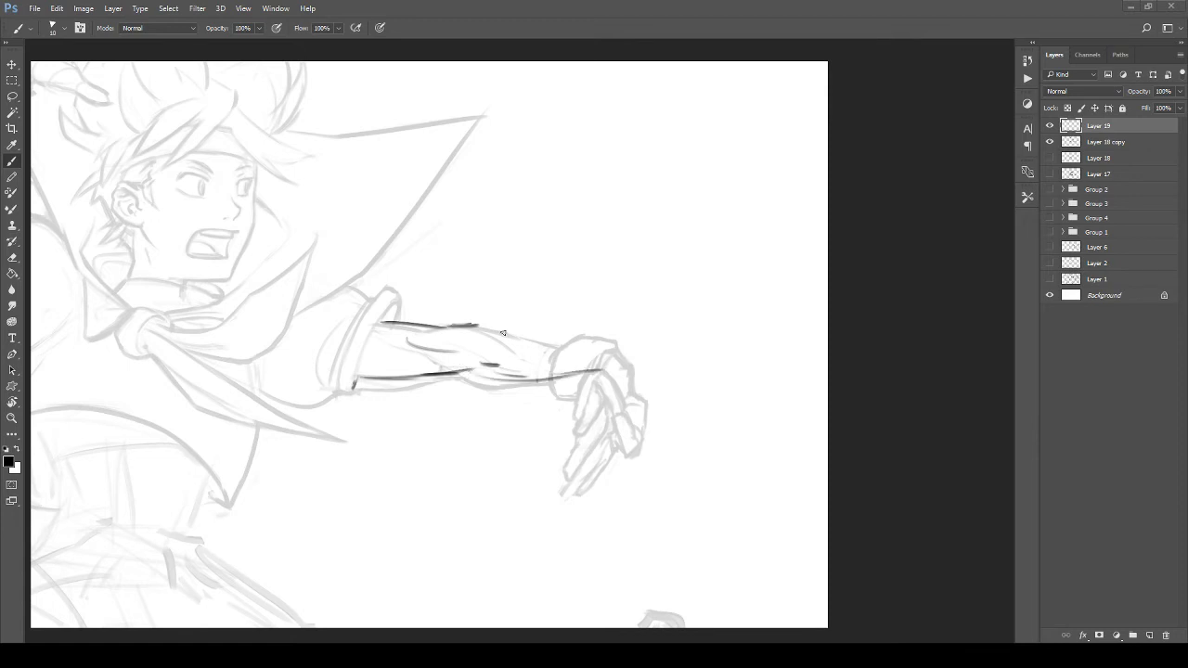
mouse_move(473, 325)
left_mouse_down()
mouse_move(620, 330)
mouse_move(469, 311)
mouse_move(547, 313)
left_mouse_up()
Step: Rough in the wrist and a new hand reaching straight forward, with a long upper edge and a rounded palm
left_click_drag(444, 348, 463, 353)
left_click_drag(458, 310, 454, 340)
mouse_move(426, 317)
left_mouse_down()
mouse_move(449, 364)
mouse_move(440, 359)
left_mouse_up()
mouse_move(446, 294)
left_mouse_down()
mouse_move(479, 299)
mouse_move(476, 316)
mouse_move(573, 309)
left_mouse_up()
left_click_drag(480, 292, 583, 302)
mouse_move(462, 339)
left_mouse_down()
mouse_move(503, 375)
mouse_move(514, 362)
mouse_move(501, 321)
mouse_move(525, 357)
left_mouse_up()
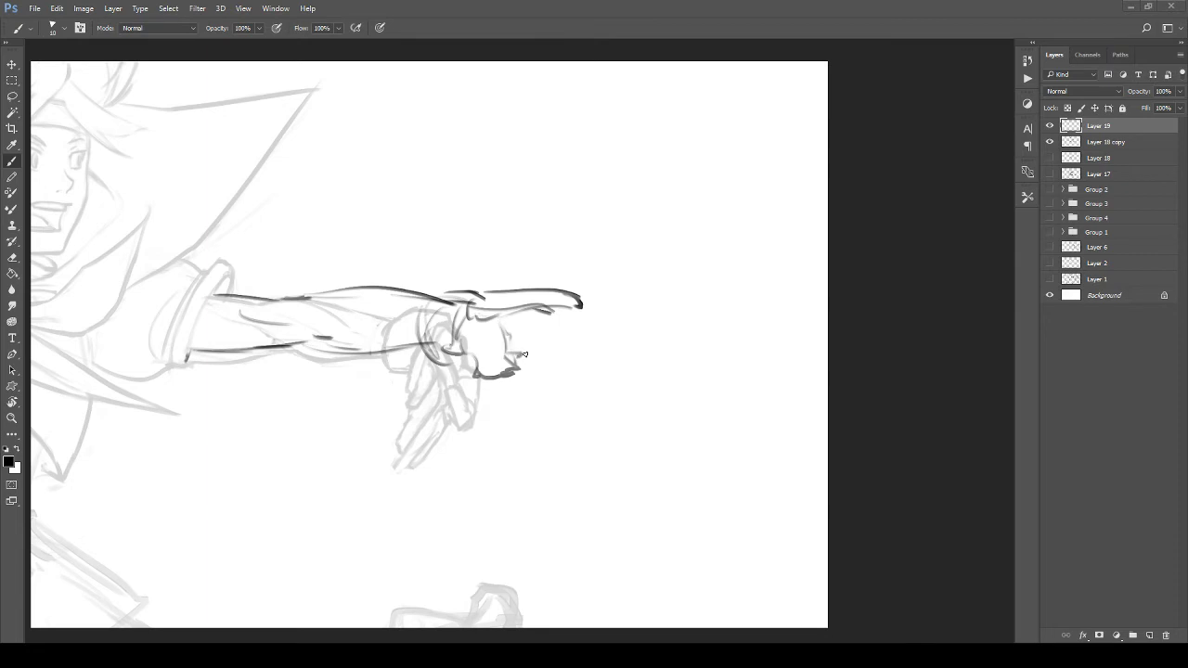
mouse_move(522, 314)
left_mouse_down()
mouse_move(527, 353)
mouse_move(554, 340)
mouse_move(553, 317)
mouse_move(577, 313)
mouse_move(567, 354)
mouse_move(494, 327)
mouse_move(513, 356)
mouse_move(580, 337)
mouse_move(439, 317)
mouse_move(484, 342)
mouse_move(509, 323)
mouse_move(559, 341)
mouse_move(438, 356)
mouse_move(472, 343)
left_mouse_up()
key("z")
key("b")
Step: Sketch the curled fingers and fingertips beneath the hand's long upper edge
mouse_move(426, 339)
left_mouse_down()
mouse_move(434, 364)
mouse_move(491, 367)
left_mouse_up()
left_click_drag(466, 289, 512, 302)
mouse_move(509, 270)
left_mouse_down()
mouse_move(539, 299)
mouse_move(538, 341)
left_mouse_up()
mouse_move(513, 309)
left_mouse_down()
mouse_move(517, 350)
mouse_move(546, 347)
left_mouse_up()
left_click_drag(549, 289, 561, 317)
left_click_drag(561, 312, 523, 346)
mouse_move(558, 327)
left_mouse_down()
mouse_move(610, 320)
mouse_move(574, 276)
left_mouse_up()
Step: Strengthen the forearm's upper and lower contours from the sleeve to the wrist with darker lines
key("z")
mouse_move(563, 288)
left_mouse_down()
mouse_move(457, 316)
mouse_move(517, 312)
mouse_move(493, 337)
mouse_move(472, 313)
mouse_move(456, 330)
mouse_move(418, 320)
mouse_move(427, 340)
mouse_move(397, 344)
mouse_move(440, 371)
mouse_move(483, 370)
mouse_move(445, 346)
mouse_move(402, 368)
mouse_move(406, 381)
mouse_move(391, 378)
left_mouse_up()
left_click_drag(301, 366, 357, 366)
left_click_drag(358, 365, 534, 417)
mouse_move(343, 403)
left_mouse_down()
mouse_move(425, 392)
mouse_move(362, 401)
left_mouse_up()
key("b")
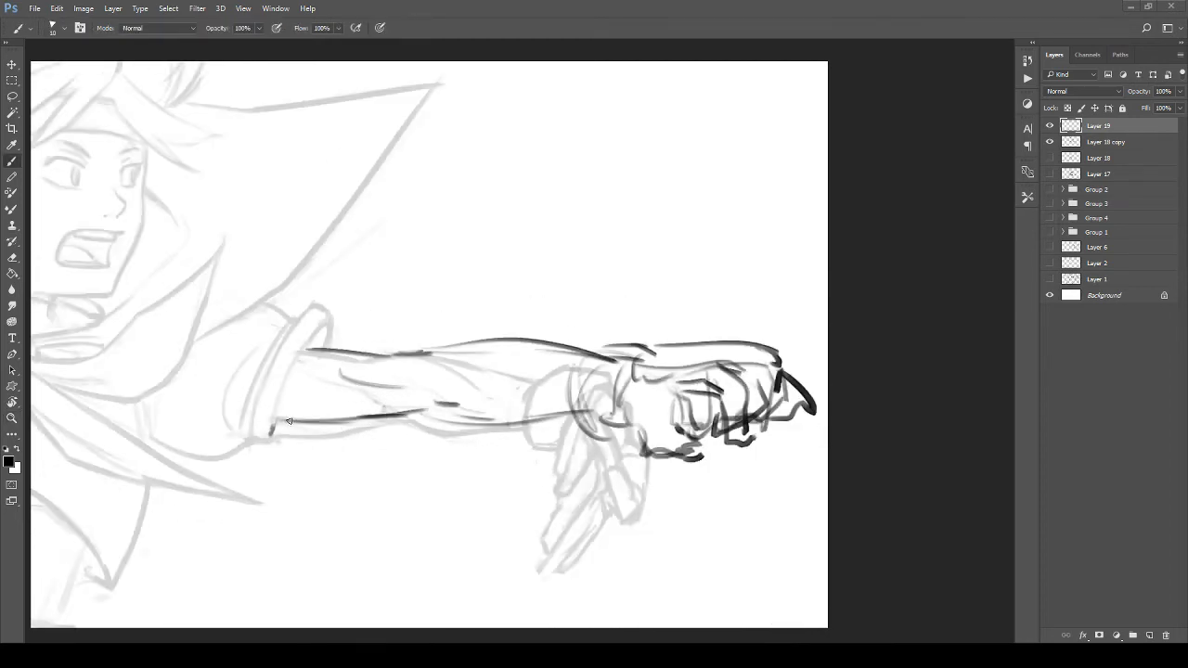
left_click_drag(288, 422, 445, 406)
mouse_move(344, 373)
left_mouse_down()
mouse_move(360, 388)
mouse_move(349, 385)
left_mouse_up()
key("e")
key("b")
mouse_move(404, 427)
left_mouse_down()
mouse_move(497, 419)
mouse_move(483, 434)
mouse_move(501, 439)
left_mouse_up()
mouse_move(518, 437)
left_mouse_down()
mouse_move(416, 419)
mouse_move(502, 411)
left_mouse_up()
left_click_drag(385, 383, 465, 404)
mouse_move(293, 367)
left_mouse_down()
mouse_move(459, 366)
mouse_move(421, 368)
mouse_move(444, 364)
left_mouse_up()
mouse_move(364, 369)
left_mouse_down()
mouse_move(487, 368)
mouse_move(535, 390)
left_mouse_up()
Step: Draw a rounded glove cuff around the wrist and erase the rough lines inside it
mouse_move(447, 383)
left_mouse_down()
mouse_move(303, 359)
mouse_move(317, 331)
mouse_move(268, 326)
mouse_move(384, 350)
mouse_move(344, 356)
mouse_move(337, 404)
left_mouse_up()
mouse_move(346, 355)
left_mouse_down()
mouse_move(332, 413)
mouse_move(351, 448)
mouse_move(412, 447)
mouse_move(372, 337)
mouse_move(387, 336)
left_mouse_up()
mouse_move(374, 337)
left_mouse_down()
mouse_move(436, 348)
mouse_move(356, 350)
mouse_move(347, 422)
left_mouse_up()
key("e")
mouse_move(359, 363)
left_mouse_down()
mouse_move(345, 435)
mouse_move(383, 438)
mouse_move(382, 401)
mouse_move(362, 392)
left_mouse_up()
left_click_drag(369, 349, 414, 354)
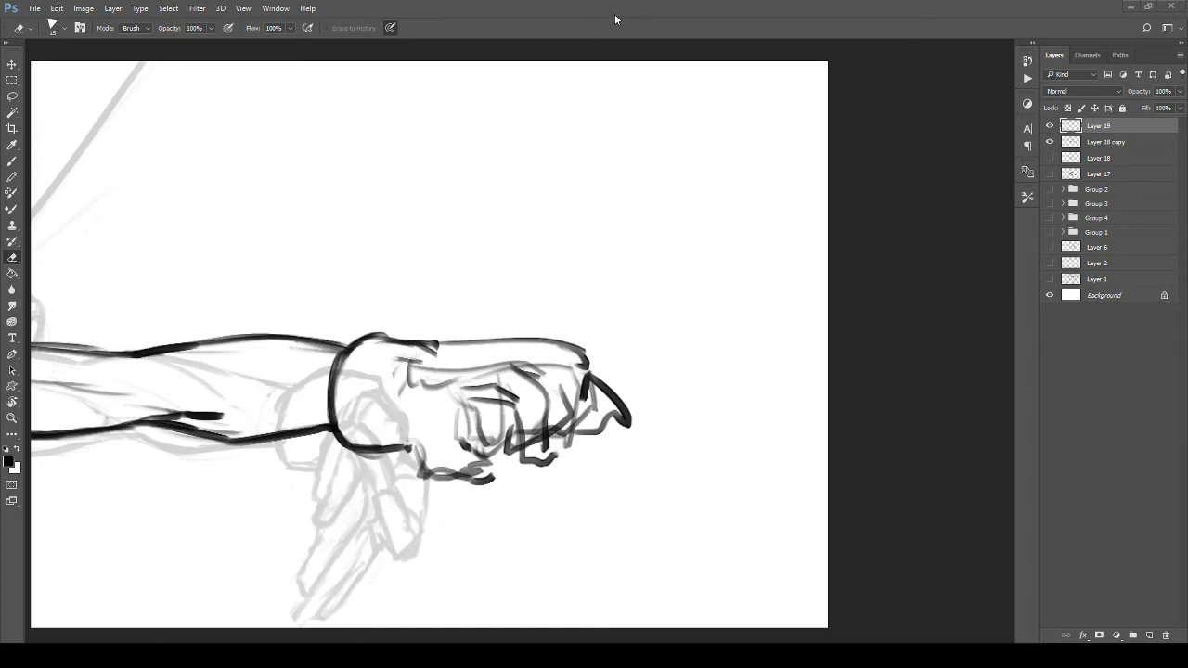
Step: Erase and redraw the glove cuff's upper edge, and darken the line where the palm begins
left_click_drag(399, 197, 344, 199)
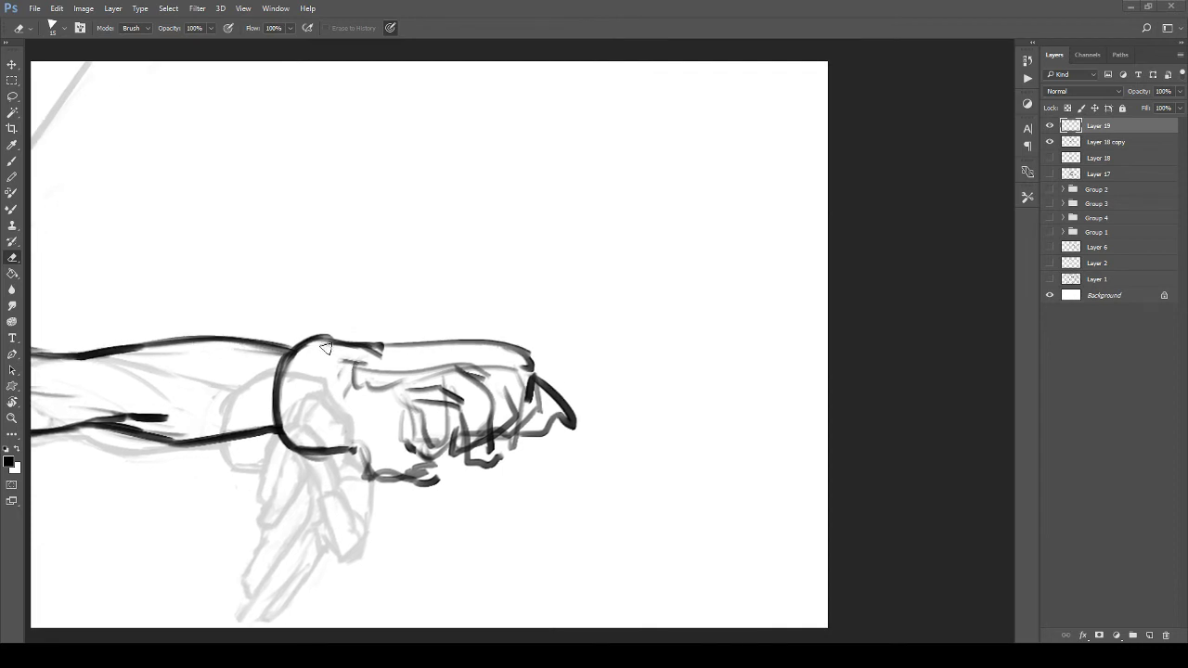
mouse_move(304, 351)
left_mouse_down()
mouse_move(286, 378)
mouse_move(377, 355)
left_mouse_up()
key("b")
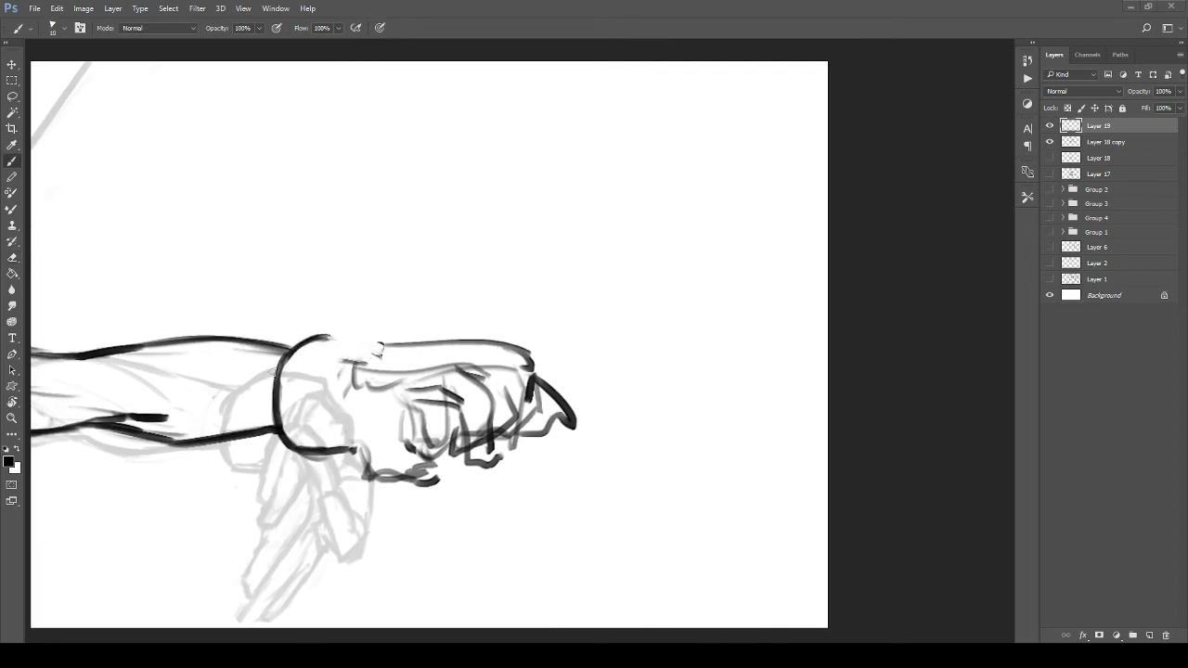
left_click_drag(278, 368, 321, 337)
mouse_move(283, 358)
left_mouse_down()
mouse_move(322, 324)
mouse_move(393, 342)
mouse_move(305, 347)
mouse_move(308, 338)
mouse_move(302, 424)
mouse_move(348, 356)
mouse_move(364, 375)
mouse_move(391, 370)
left_mouse_up()
key("e")
key("b")
left_click_drag(371, 420, 362, 375)
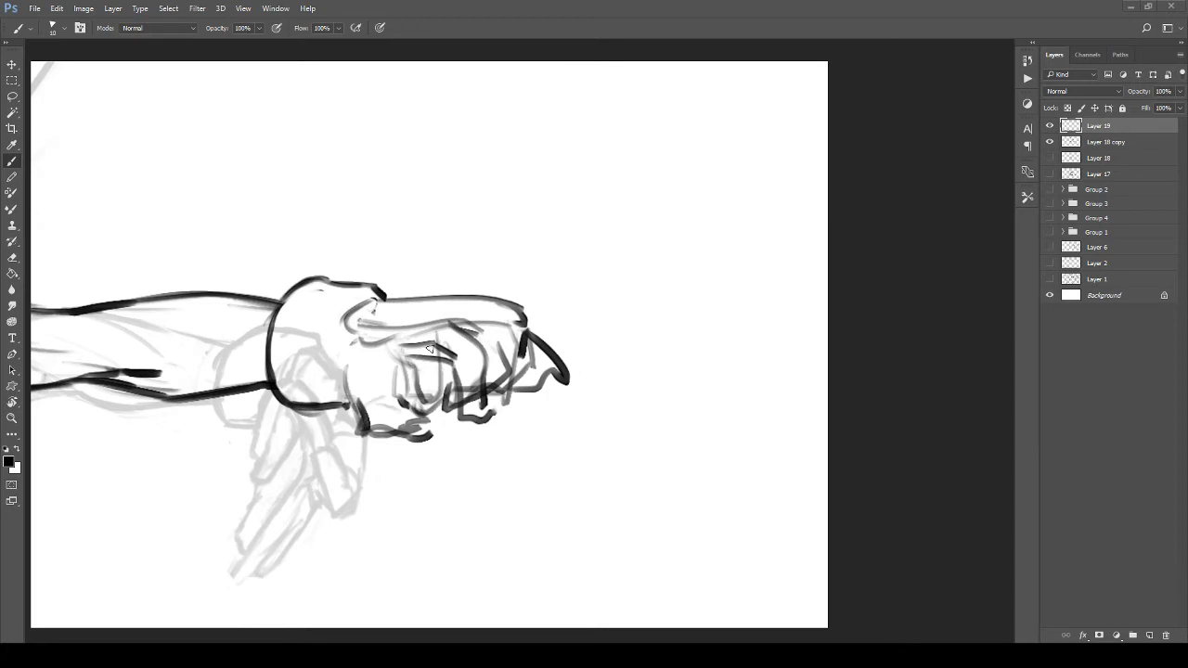
Step: Redraw the nearest curled fingers with darker angular lines, erasing the overlapping rough strokes
mouse_move(407, 336)
left_mouse_down()
mouse_move(443, 332)
mouse_move(460, 383)
mouse_move(443, 400)
mouse_move(432, 369)
mouse_move(432, 380)
mouse_move(409, 368)
mouse_move(426, 402)
mouse_move(375, 404)
mouse_move(423, 433)
left_mouse_up()
key("e")
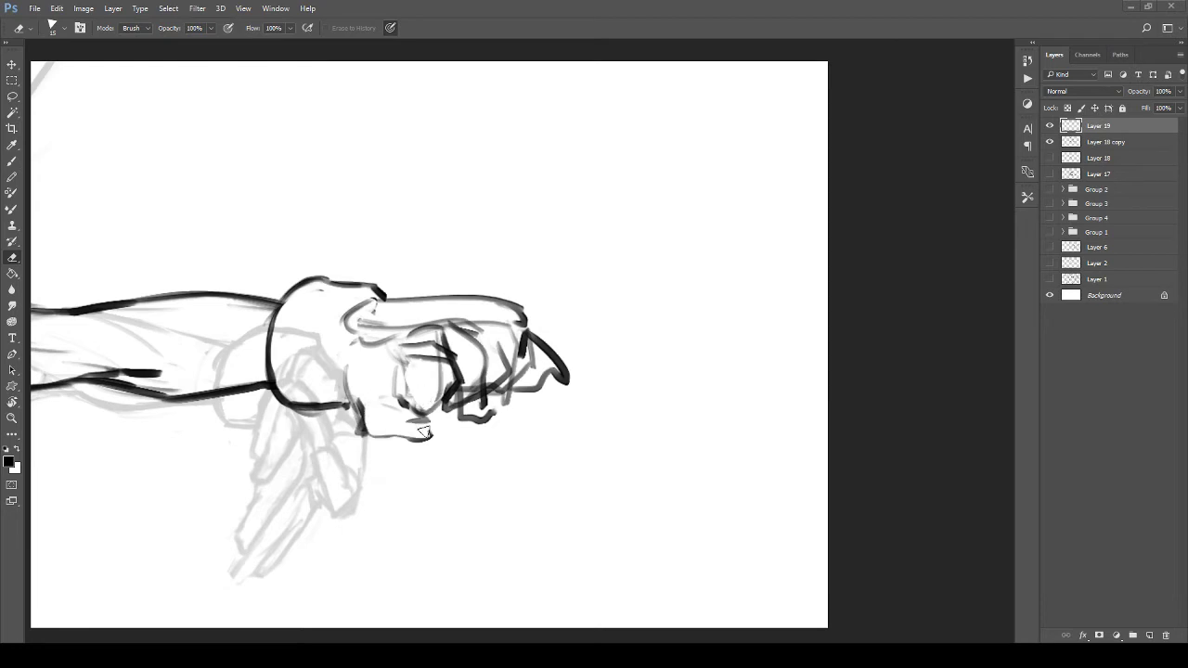
mouse_move(408, 360)
left_mouse_down()
mouse_move(427, 345)
mouse_move(489, 404)
mouse_move(522, 386)
left_mouse_up()
key("b")
mouse_move(436, 364)
left_mouse_down()
mouse_move(459, 336)
mouse_move(447, 374)
mouse_move(480, 360)
mouse_move(462, 399)
mouse_move(452, 369)
mouse_move(437, 398)
mouse_move(467, 406)
mouse_move(427, 404)
mouse_move(482, 380)
left_mouse_up()
key("e")
mouse_move(441, 344)
left_mouse_down()
mouse_move(466, 366)
mouse_move(456, 397)
mouse_move(460, 348)
mouse_move(430, 394)
mouse_move(374, 384)
mouse_move(401, 370)
mouse_move(399, 338)
left_mouse_up()
key("b")
mouse_move(388, 323)
left_mouse_down()
mouse_move(404, 369)
mouse_move(423, 328)
left_mouse_up()
mouse_move(367, 354)
left_mouse_down()
mouse_move(370, 381)
mouse_move(422, 405)
left_mouse_up()
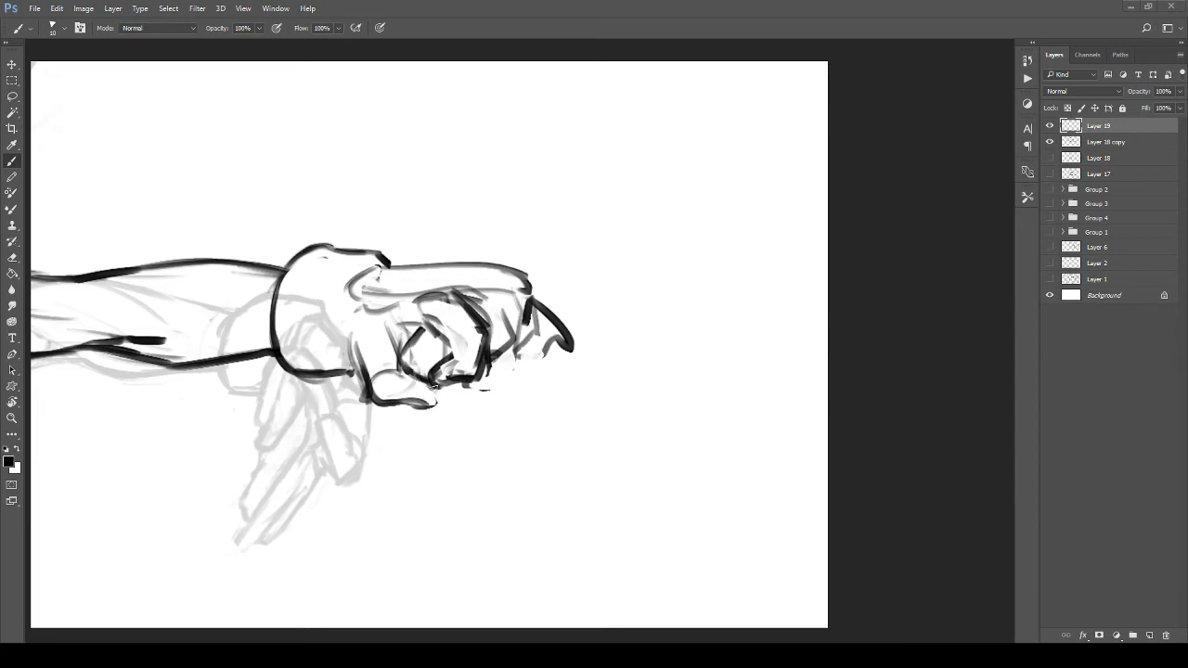
Step: Refine the fist's finger creases, the rounded upper form and the curved palm edge beside the cuff, erasing leftover sketch lines
mouse_move(386, 343)
left_mouse_down()
mouse_move(399, 395)
mouse_move(436, 376)
left_mouse_up()
mouse_move(397, 319)
left_mouse_down()
mouse_move(420, 340)
mouse_move(507, 329)
mouse_move(450, 300)
mouse_move(408, 316)
mouse_move(487, 293)
mouse_move(533, 297)
mouse_move(557, 336)
left_mouse_up()
left_click_drag(507, 321, 546, 334)
key("e")
mouse_move(423, 294)
left_mouse_down()
mouse_move(401, 307)
mouse_move(477, 289)
left_mouse_up()
mouse_move(415, 319)
left_mouse_down()
mouse_move(397, 330)
mouse_move(508, 325)
mouse_move(521, 306)
mouse_move(442, 321)
mouse_move(535, 322)
mouse_move(501, 328)
left_mouse_up()
mouse_move(368, 351)
left_mouse_down()
mouse_move(379, 318)
mouse_move(362, 421)
left_mouse_up()
key("b")
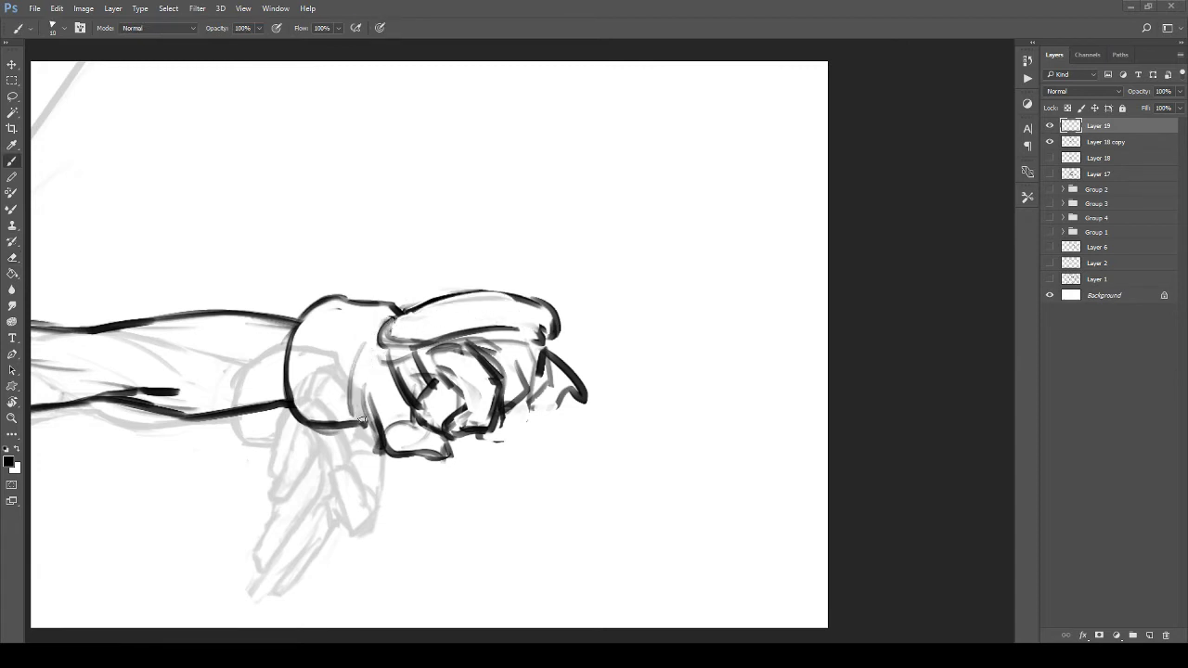
left_click_drag(363, 376, 373, 420)
left_click_drag(377, 343, 354, 391)
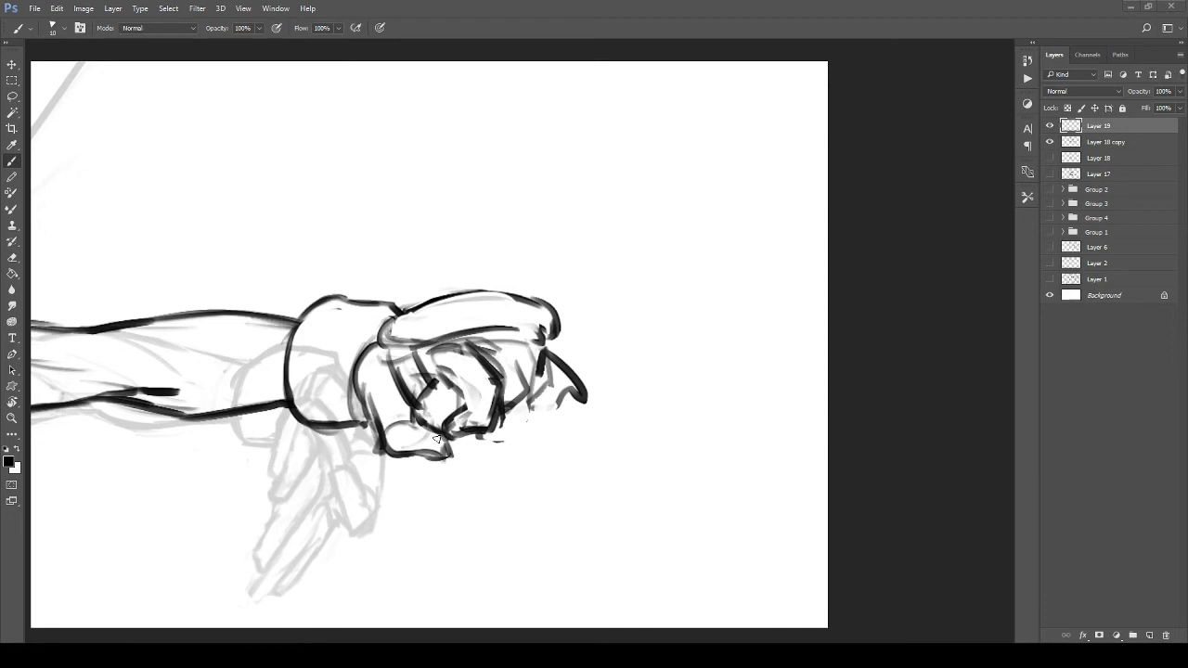
Step: Examine the redrawn fist and cuff in relation to the outstretched arm
left_click_drag(435, 439, 363, 413)
mouse_move(369, 345)
left_mouse_down()
mouse_move(419, 361)
mouse_move(422, 346)
mouse_move(397, 375)
left_mouse_up()
mouse_move(399, 395)
left_mouse_down()
mouse_move(438, 401)
mouse_move(313, 359)
mouse_move(335, 346)
left_mouse_up()
left_click_drag(363, 276, 473, 301)
mouse_move(491, 328)
left_mouse_down()
mouse_move(313, 424)
mouse_move(202, 461)
left_mouse_up()
left_click_drag(378, 335, 515, 320)
key("b")
mouse_move(424, 316)
left_mouse_down()
mouse_move(511, 429)
mouse_move(440, 398)
left_mouse_up()
left_click_drag(440, 399, 612, 394)
left_click_drag(613, 394, 219, 347)
left_click_drag(376, 399, 407, 403)
key("b")
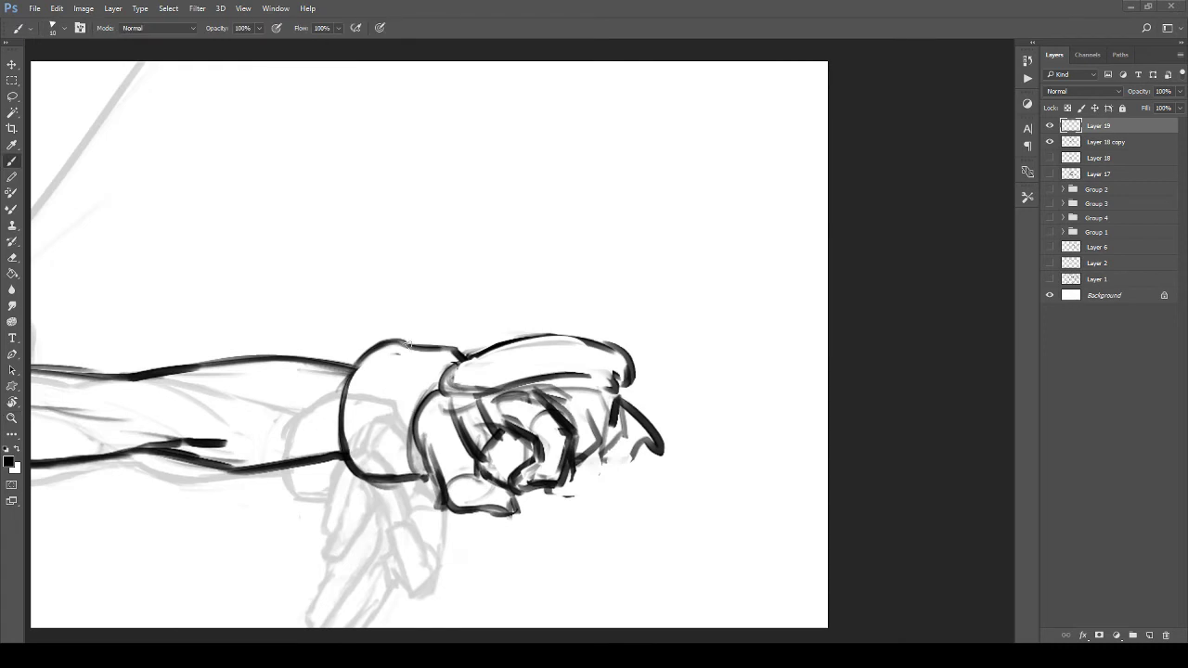
Step: Square off the glove cuff's top and bottom edges with straighter lines and erase the old rounded ones
left_click_drag(381, 341, 469, 351)
key("e")
mouse_move(383, 354)
left_mouse_down()
mouse_move(455, 351)
mouse_move(417, 355)
left_mouse_up()
mouse_move(377, 405)
left_mouse_down()
mouse_move(364, 386)
mouse_move(399, 474)
mouse_move(390, 487)
mouse_move(406, 485)
mouse_move(391, 440)
left_mouse_up()
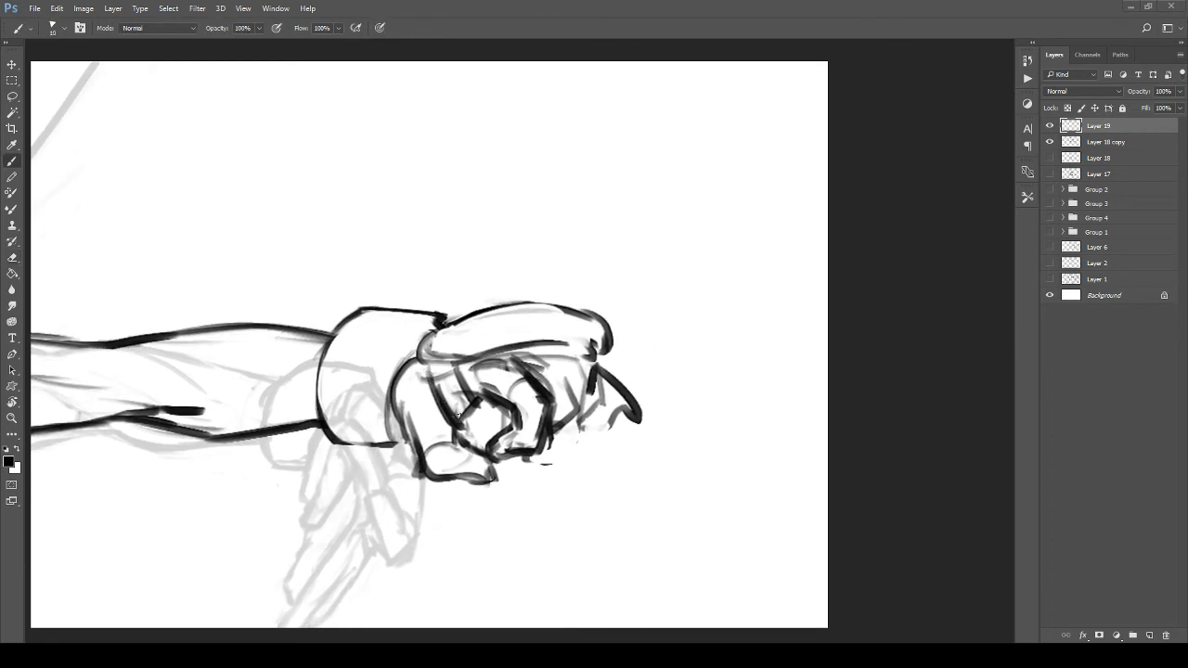
mouse_move(438, 377)
left_mouse_down()
mouse_move(455, 407)
mouse_move(442, 371)
mouse_move(423, 377)
mouse_move(434, 408)
mouse_move(416, 420)
mouse_move(427, 439)
mouse_move(400, 449)
mouse_move(419, 489)
mouse_move(469, 489)
mouse_move(445, 479)
mouse_move(484, 496)
mouse_move(444, 481)
mouse_move(486, 479)
mouse_move(487, 459)
mouse_move(476, 474)
mouse_move(426, 419)
mouse_move(464, 401)
left_mouse_up()
key("b")
left_click_drag(483, 439, 391, 461)
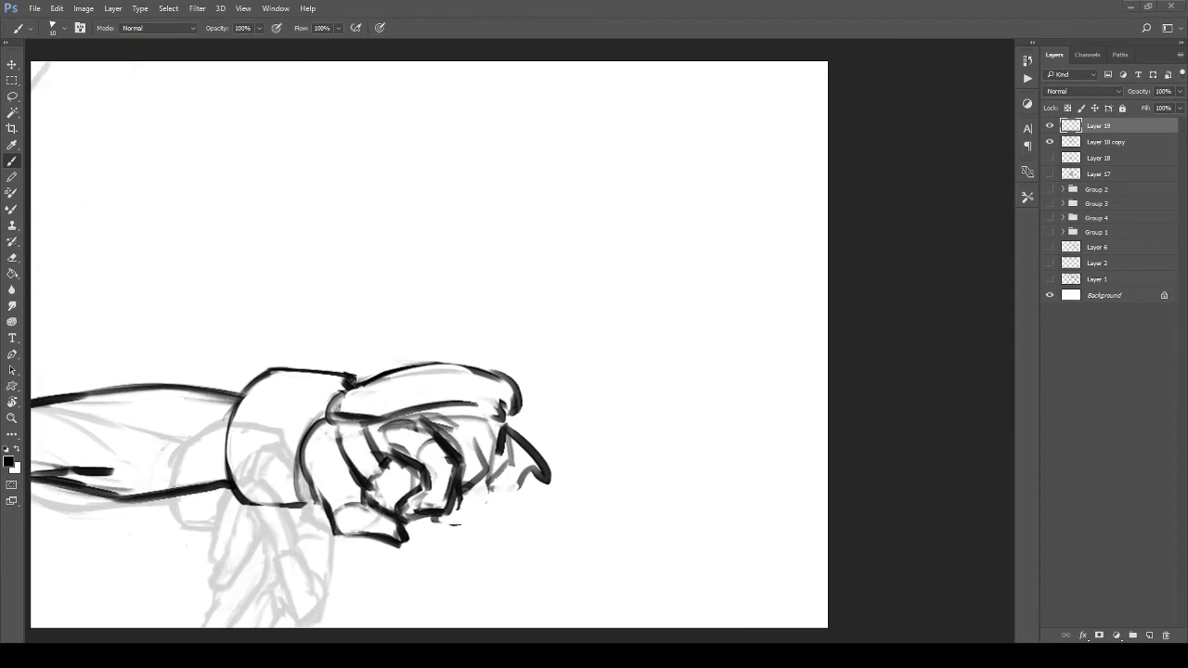
Step: Flatten the fist's upper contour with a straighter line and erase the old curved edge above it
mouse_move(351, 381)
left_mouse_down()
mouse_move(468, 371)
mouse_move(457, 379)
mouse_move(516, 400)
left_mouse_up()
key("e")
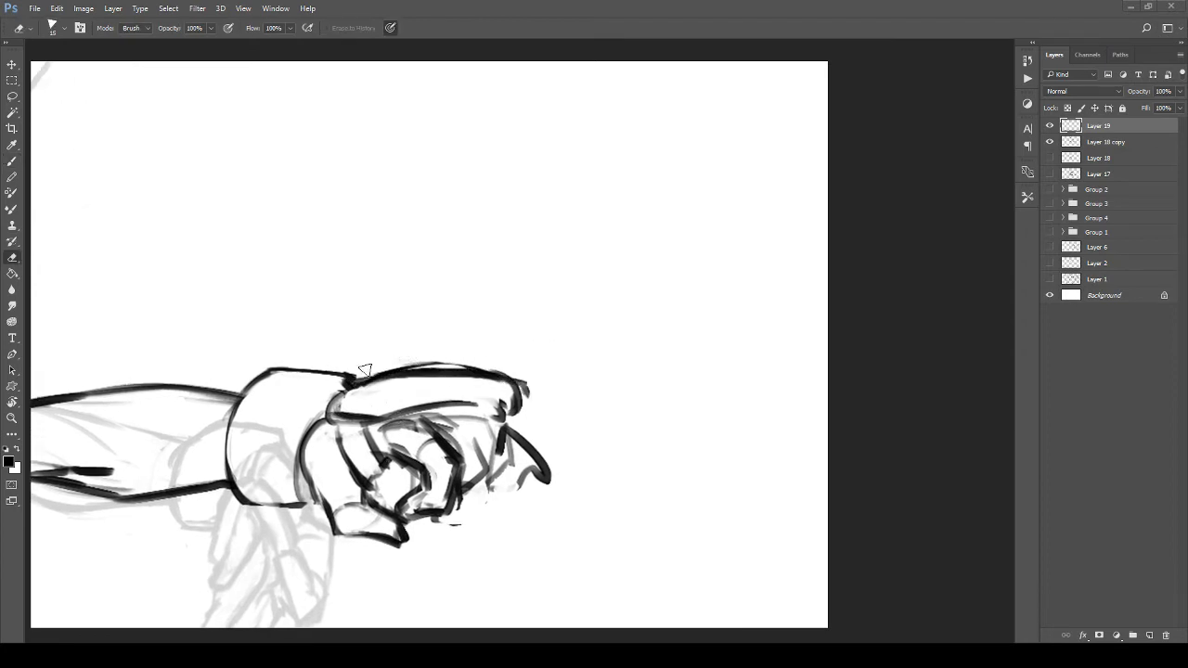
mouse_move(363, 372)
left_mouse_down()
mouse_move(493, 372)
mouse_move(530, 403)
left_mouse_up()
mouse_move(401, 456)
left_mouse_down()
mouse_move(401, 404)
mouse_move(463, 382)
mouse_move(374, 356)
mouse_move(395, 409)
mouse_move(378, 430)
left_mouse_up()
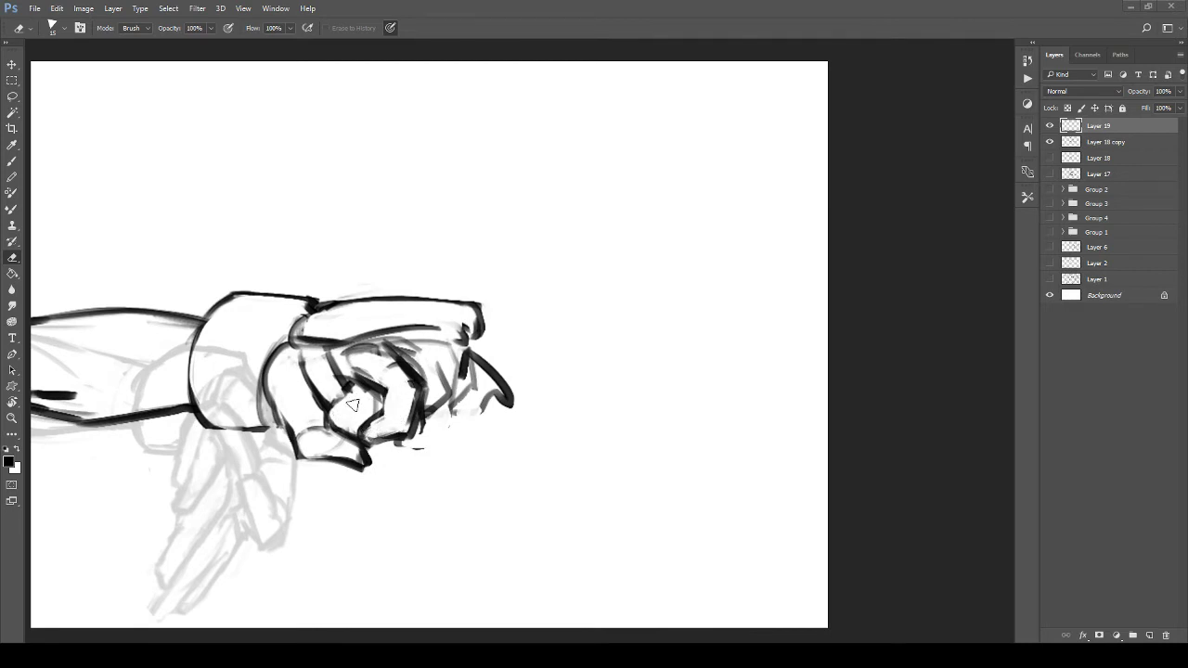
Step: Ink the remaining curled fingers as overlapping angular bands and erase the stray lines at the fist's far end
key("b")
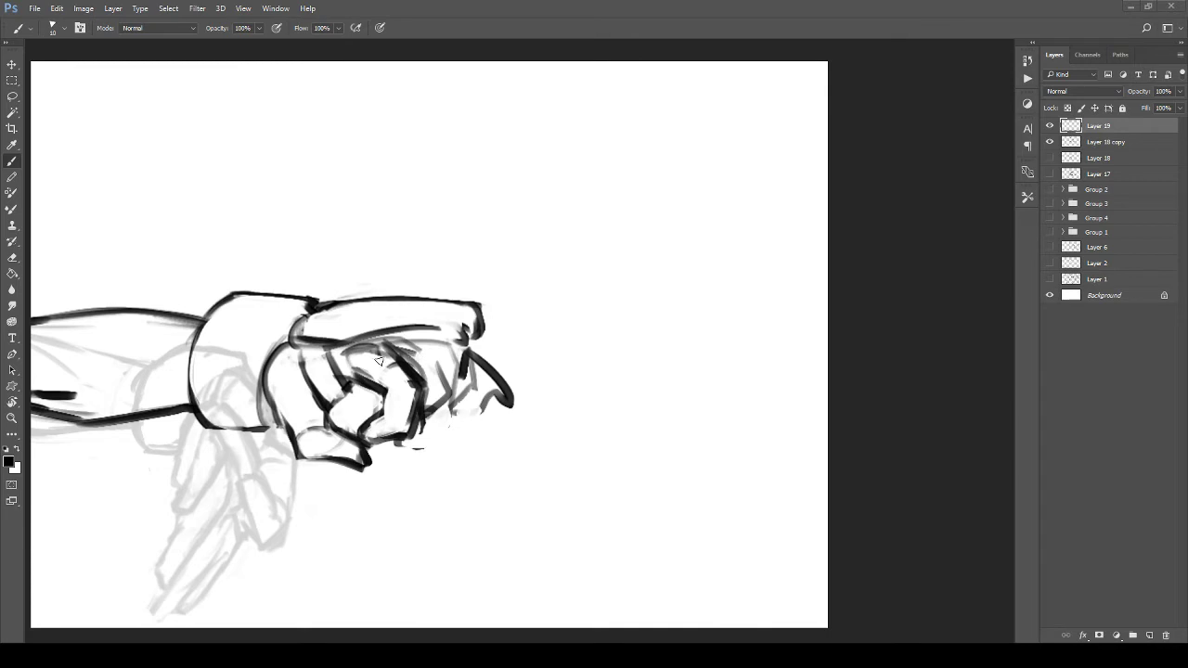
mouse_move(373, 342)
left_mouse_down()
mouse_move(431, 363)
mouse_move(445, 379)
mouse_move(418, 422)
left_mouse_up()
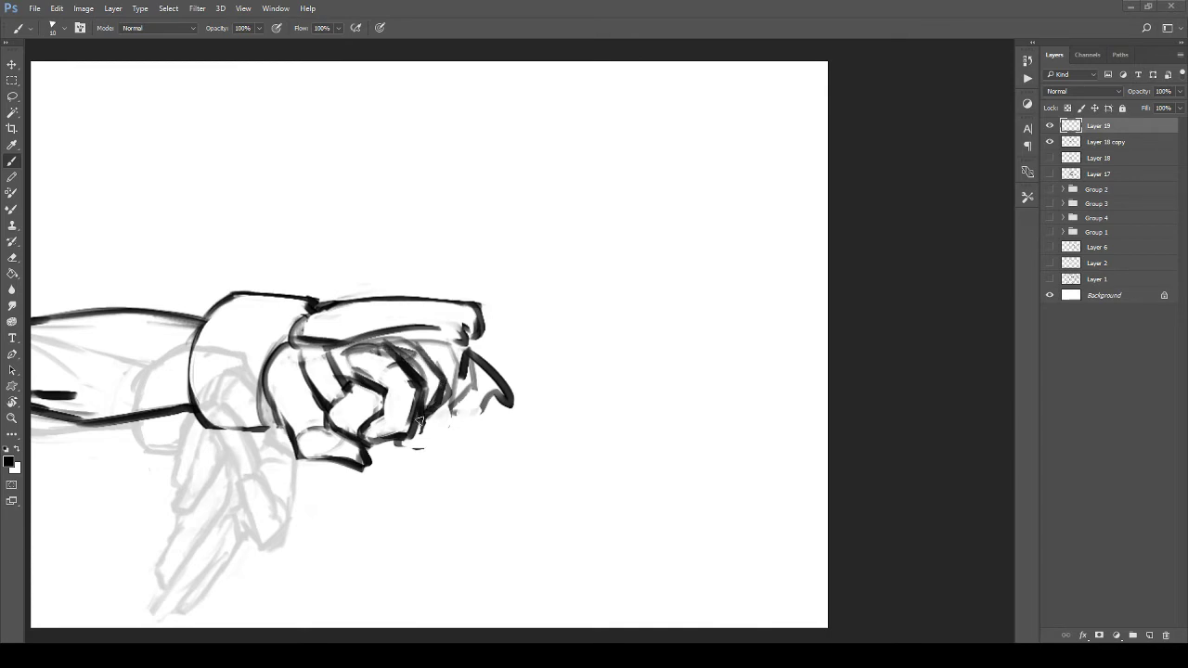
mouse_move(392, 329)
left_mouse_down()
mouse_move(421, 332)
mouse_move(453, 370)
mouse_move(469, 368)
mouse_move(472, 344)
mouse_move(437, 338)
mouse_move(465, 398)
mouse_move(476, 359)
mouse_move(498, 367)
mouse_move(476, 412)
mouse_move(491, 355)
mouse_move(502, 379)
mouse_move(488, 415)
mouse_move(511, 380)
mouse_move(470, 415)
mouse_move(486, 410)
mouse_move(442, 414)
mouse_move(417, 443)
left_mouse_up()
key("e")
left_click_drag(457, 376, 458, 324)
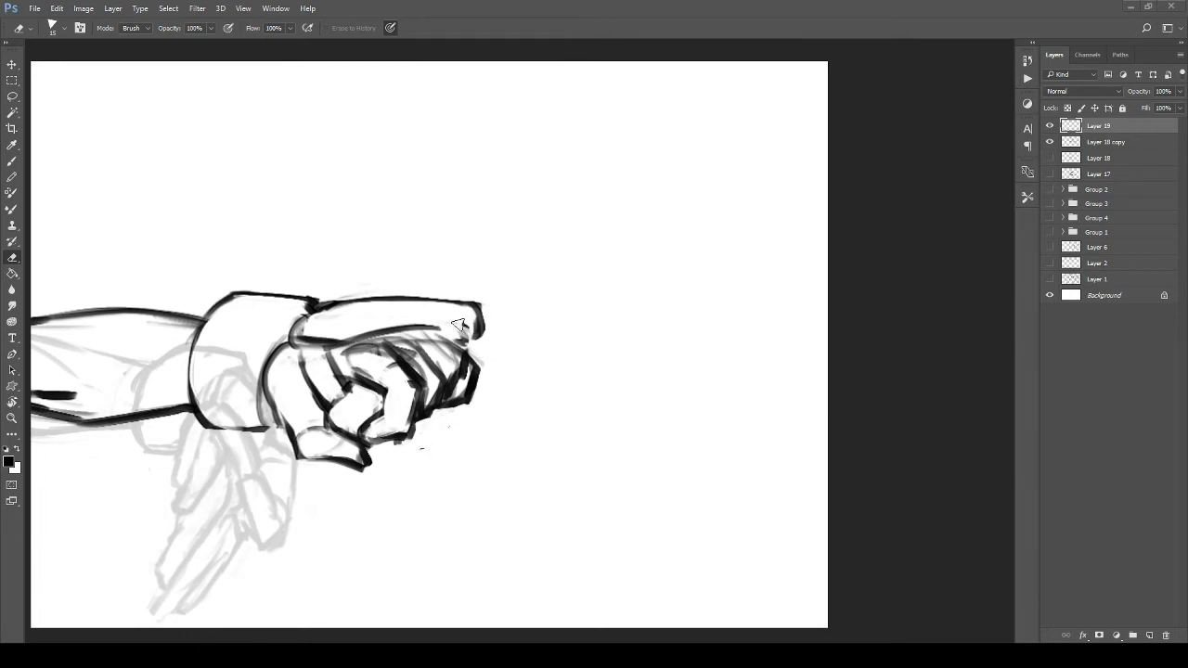
left_click_drag(422, 365, 454, 386)
Step: Shade the gap beneath the fist's upper form and darken the finger creases and the cuff's lower edge
key("b")
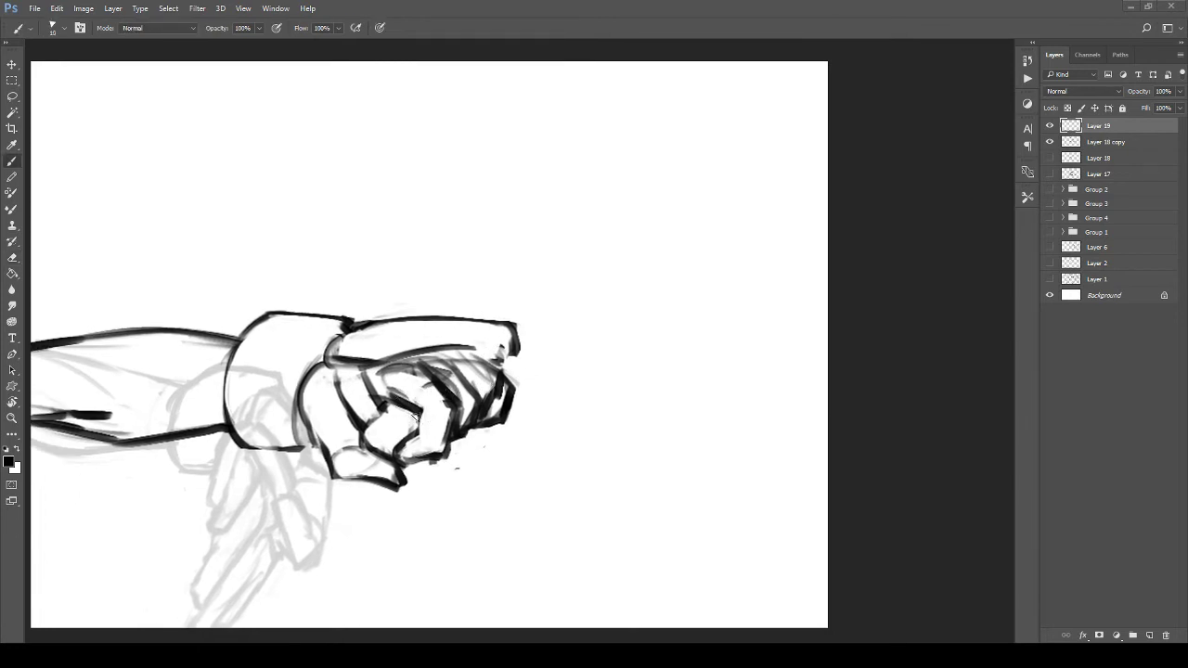
mouse_move(387, 388)
left_mouse_down()
mouse_move(429, 373)
mouse_move(389, 364)
mouse_move(409, 376)
mouse_move(469, 345)
mouse_move(451, 381)
mouse_move(500, 360)
left_mouse_up()
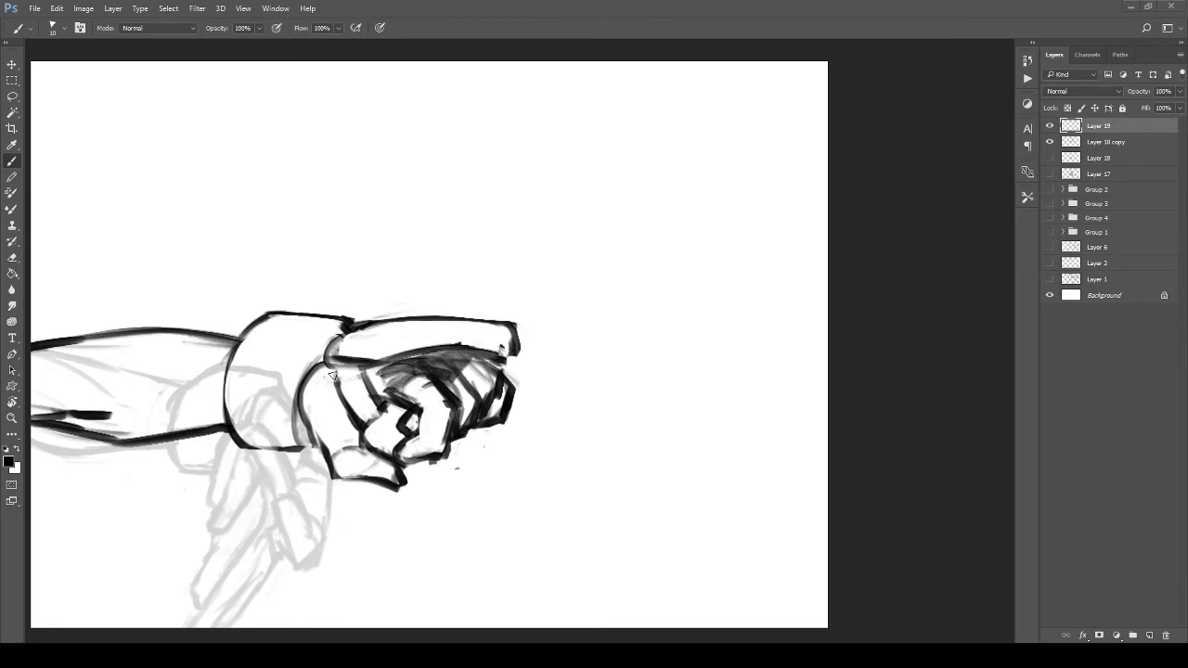
mouse_move(332, 374)
left_mouse_down()
mouse_move(307, 383)
mouse_move(336, 364)
left_mouse_up()
left_click_drag(369, 433, 431, 449)
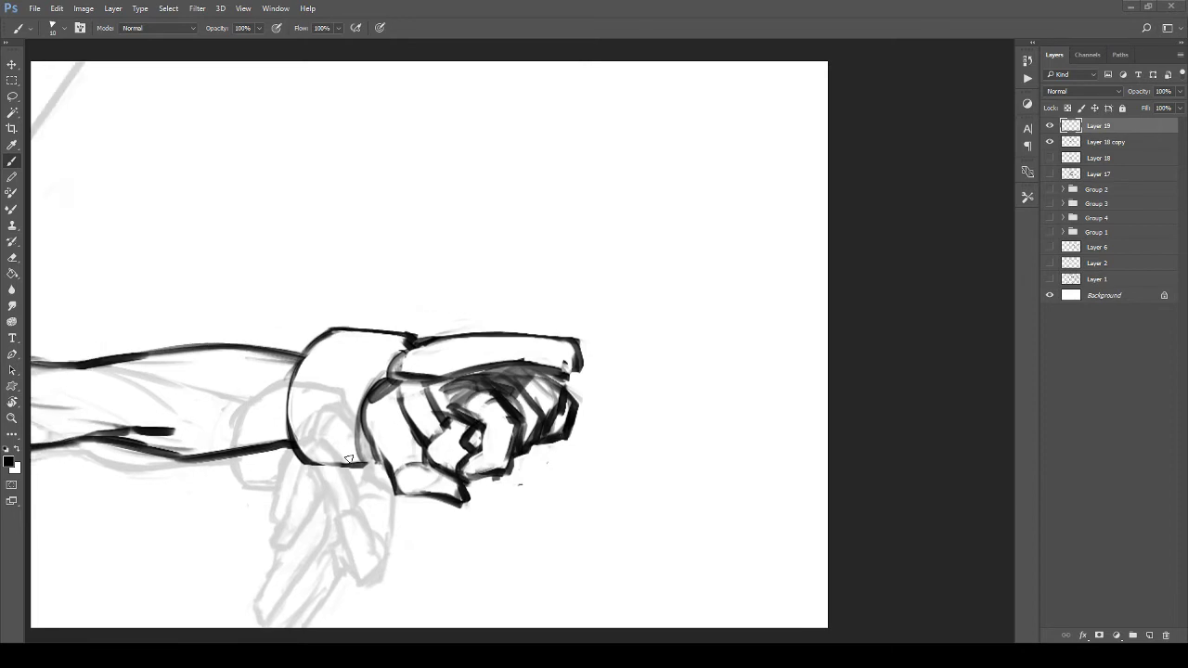
mouse_move(306, 465)
left_mouse_down()
mouse_move(362, 465)
mouse_move(292, 430)
mouse_move(384, 347)
mouse_move(438, 333)
left_mouse_up()
Step: Add a short, dark tendon line on the forearm beside the glove cuff
key("z")
key("b")
left_click_drag(368, 299, 517, 320)
mouse_move(402, 331)
left_mouse_down()
mouse_move(502, 352)
mouse_move(465, 343)
left_mouse_up()
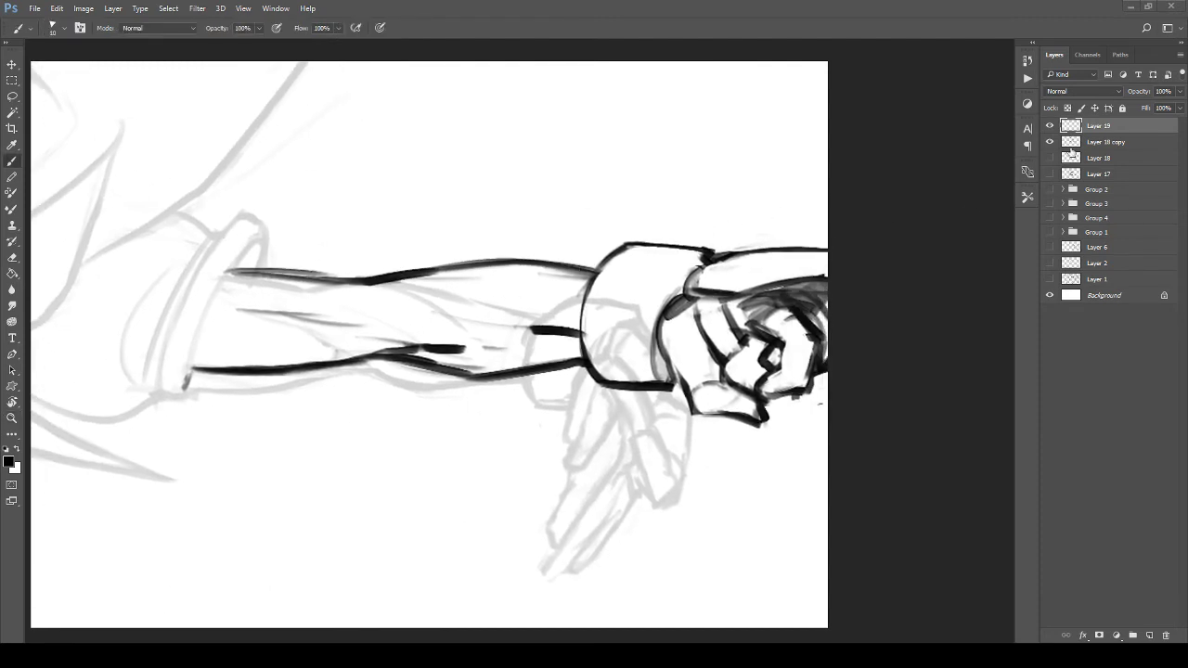
Step: Remove the old faded forearm and drooping hand from the sketch layer Layer 18 copy
left_click(1116, 144)
key("e")
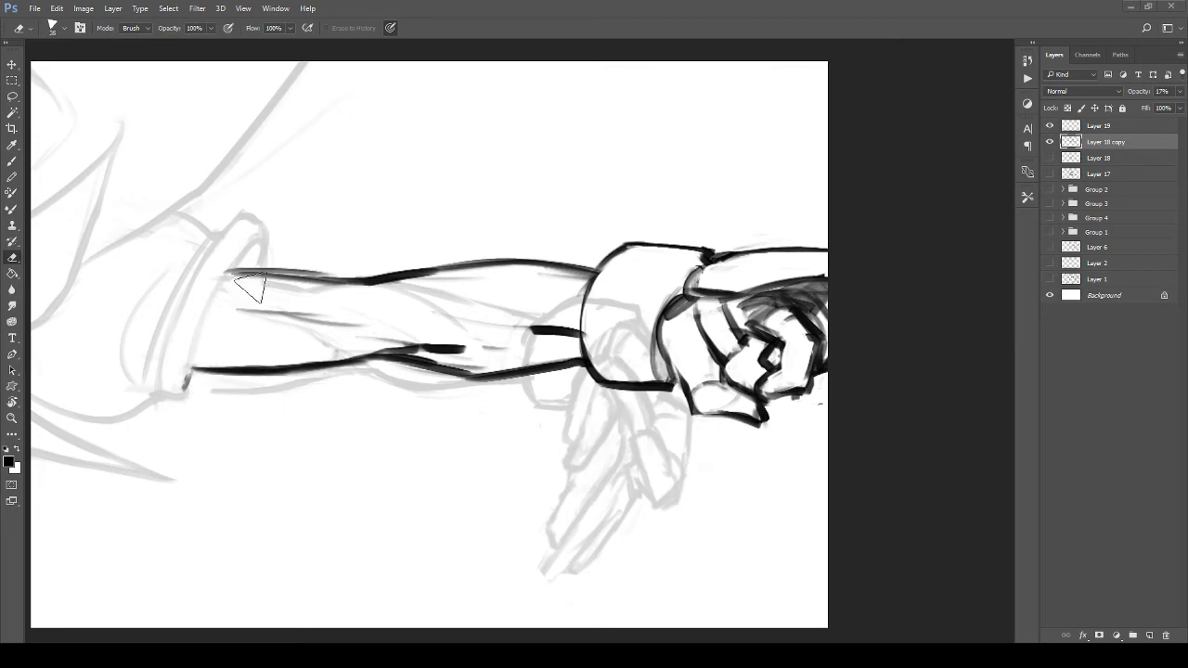
mouse_move(253, 391)
left_mouse_down()
mouse_move(363, 368)
mouse_move(361, 338)
mouse_move(344, 333)
left_mouse_up()
key("m")
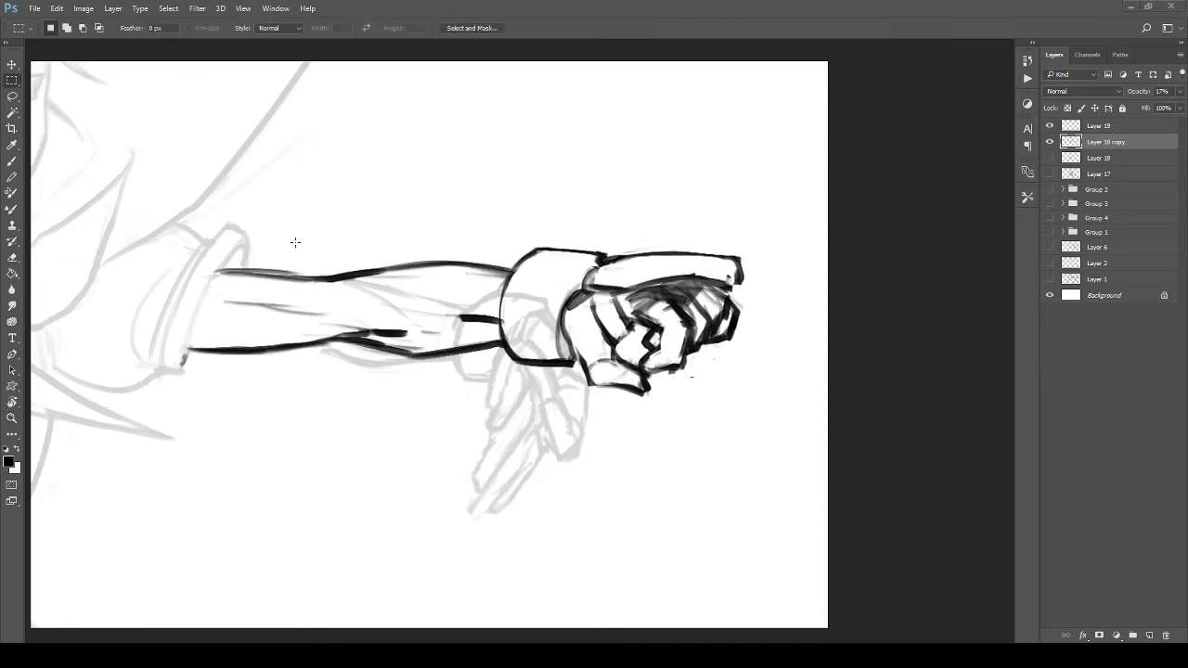
left_click_drag(300, 218, 686, 575)
key("ctrl+d")
left_click_drag(993, 585, 991, 597)
key("Delete")
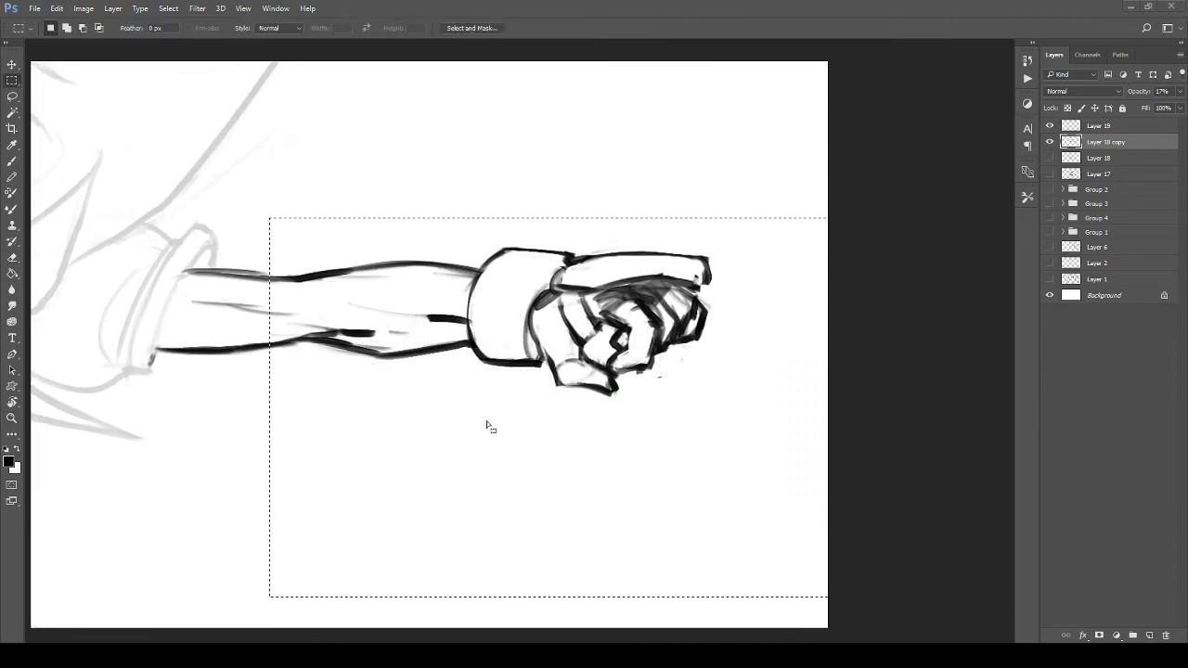
left_click_drag(434, 374, 516, 427)
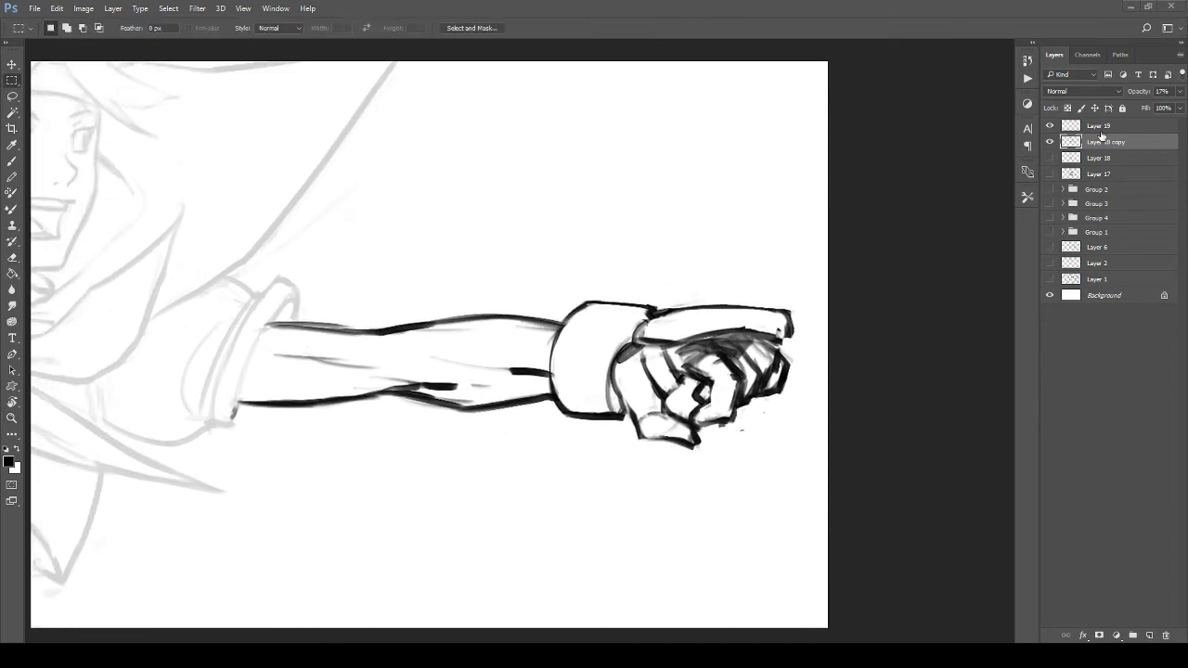
Step: Raise Layer 18 copy's opacity to 99% and merge Layer 19 down into it
left_click_drag(1132, 96, 1184, 107)
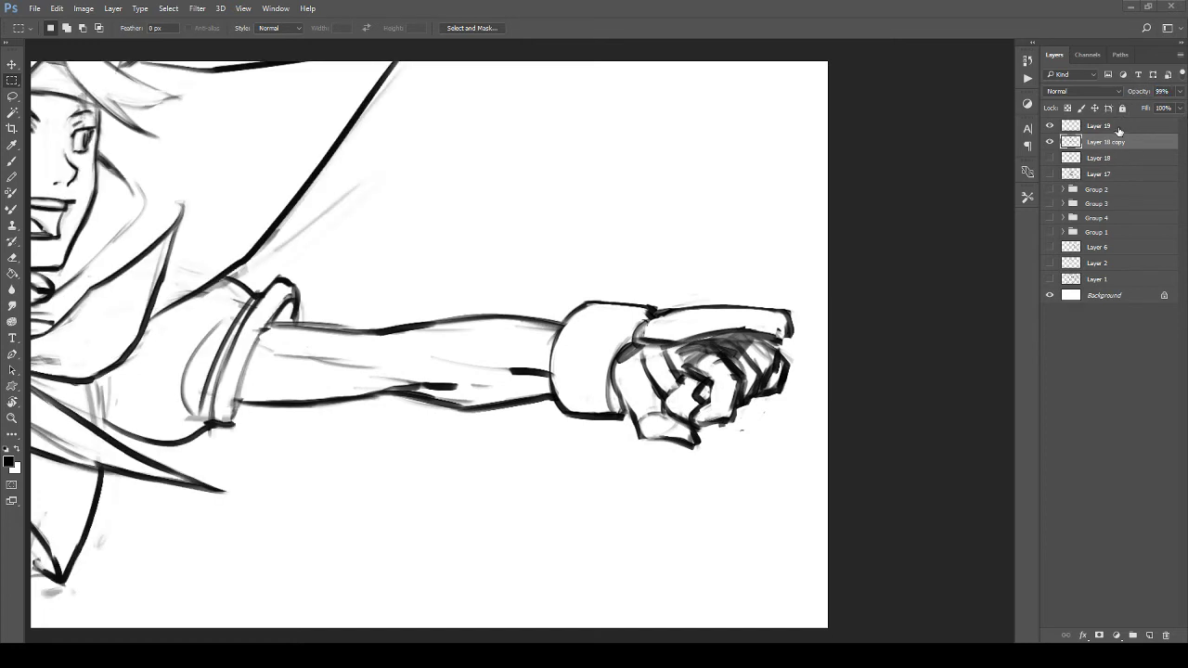
left_click(1118, 128)
key("Delete")
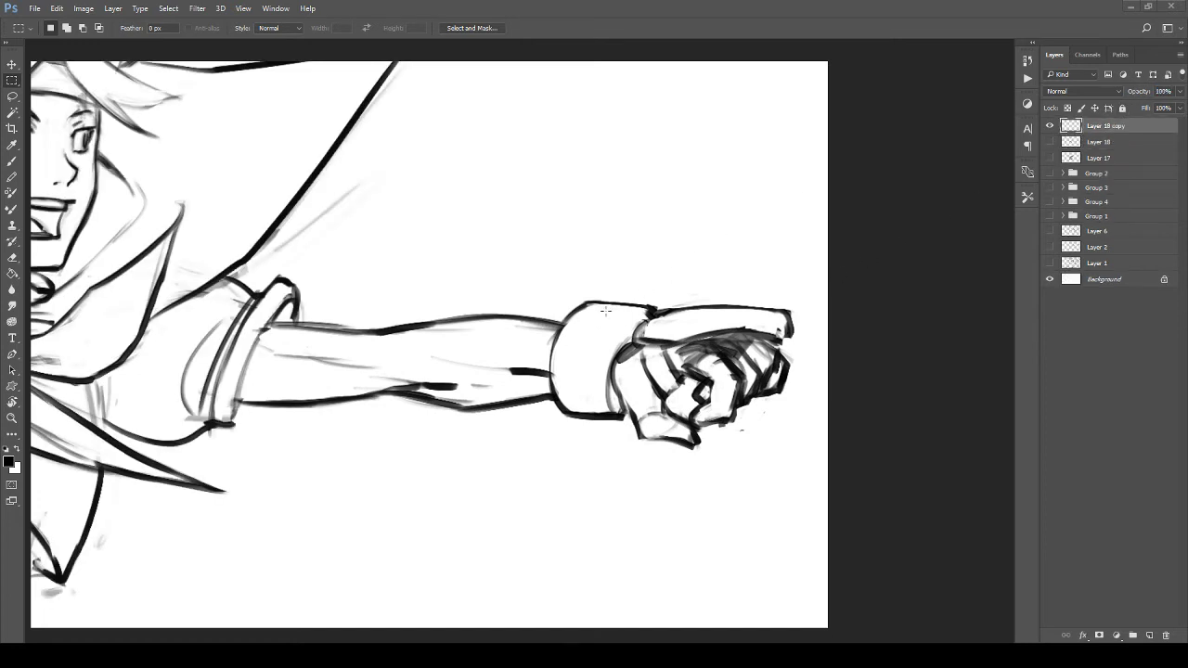
key("z")
left_click_drag(696, 257, 528, 273)
key("ctrl+0")
key("v")
mouse_move(541, 321)
left_mouse_down()
mouse_move(515, 377)
mouse_move(547, 361)
left_mouse_up()
key("ctrl+z")
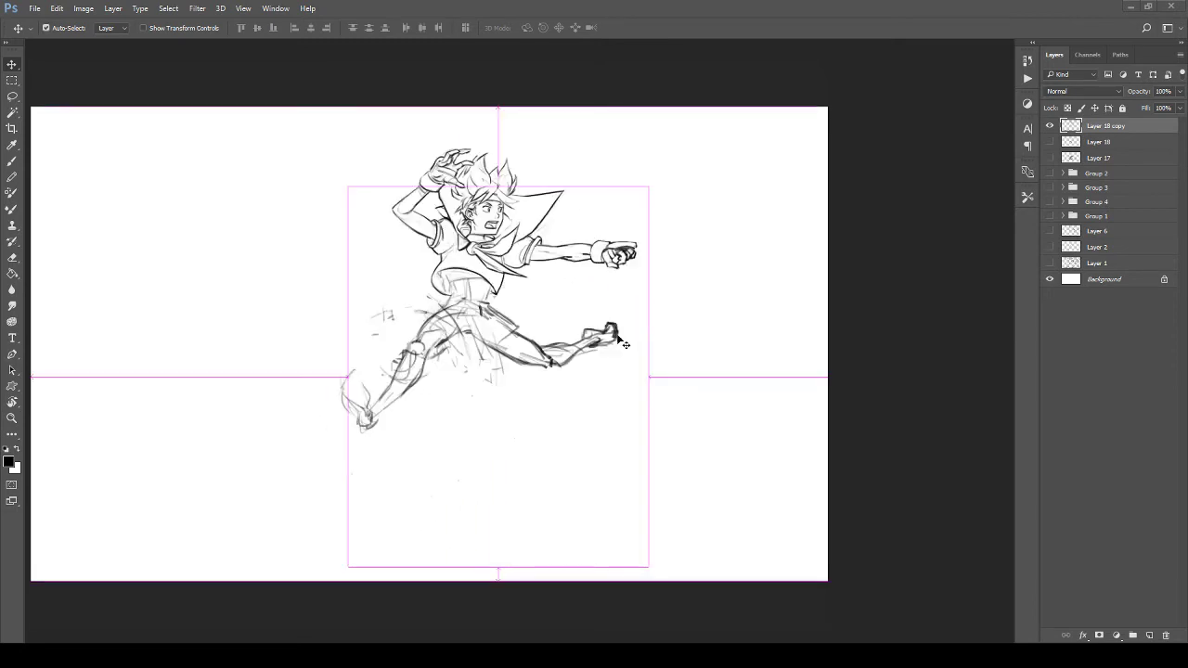
left_click_drag(625, 344, 624, 344)
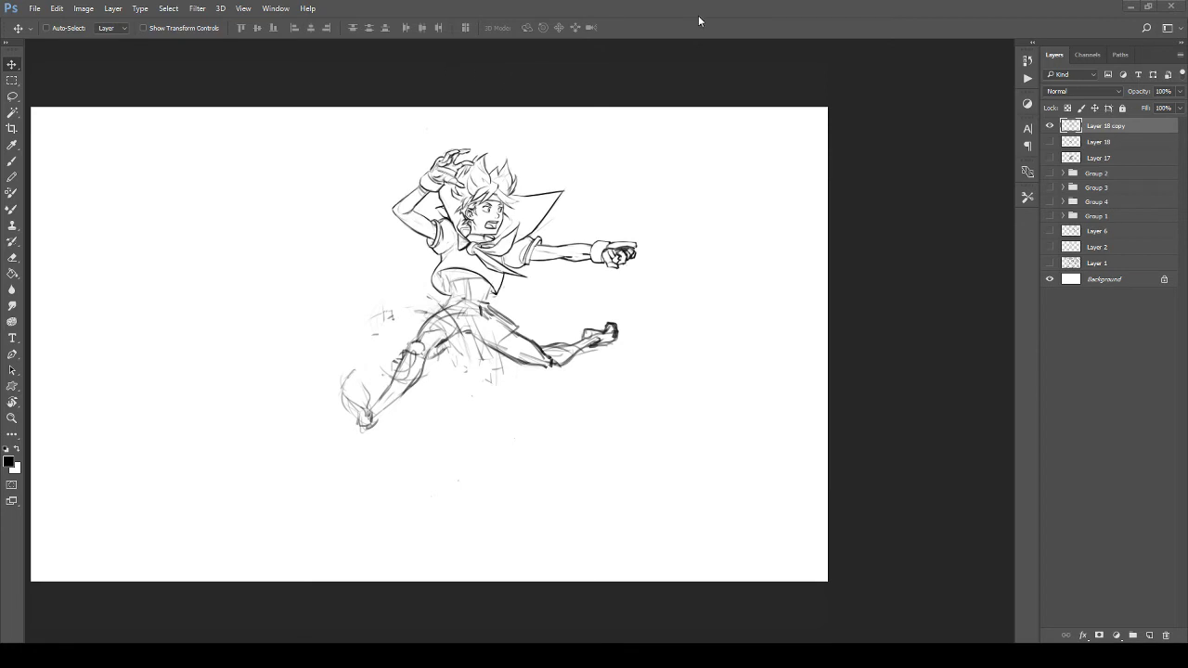
Step: Examine the torso, hips and upper legs of the running figure up close
key("z")
mouse_move(475, 317)
left_mouse_down()
mouse_move(437, 317)
mouse_move(529, 318)
left_mouse_up()
left_click_drag(426, 313, 437, 441)
left_click_drag(429, 371, 459, 372)
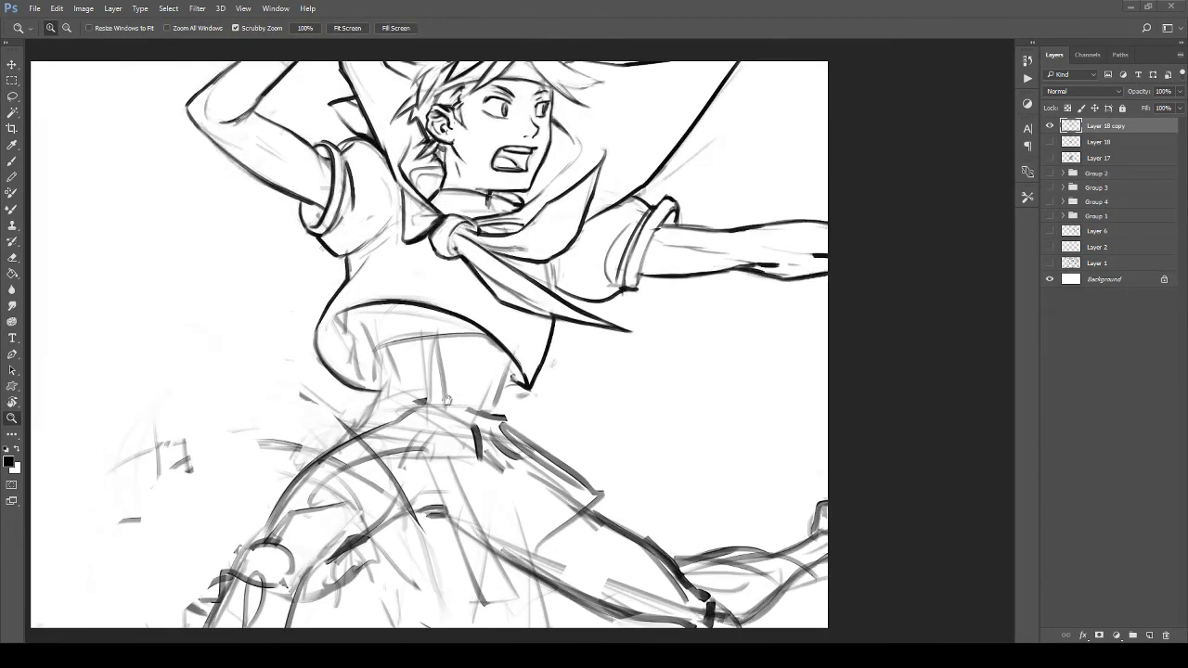
mouse_move(438, 418)
left_mouse_down()
mouse_move(431, 351)
mouse_move(376, 267)
mouse_move(424, 241)
mouse_move(342, 447)
left_mouse_up()
left_click_drag(412, 280, 402, 413)
mouse_move(390, 465)
left_mouse_down()
mouse_move(392, 395)
mouse_move(440, 337)
left_mouse_up()
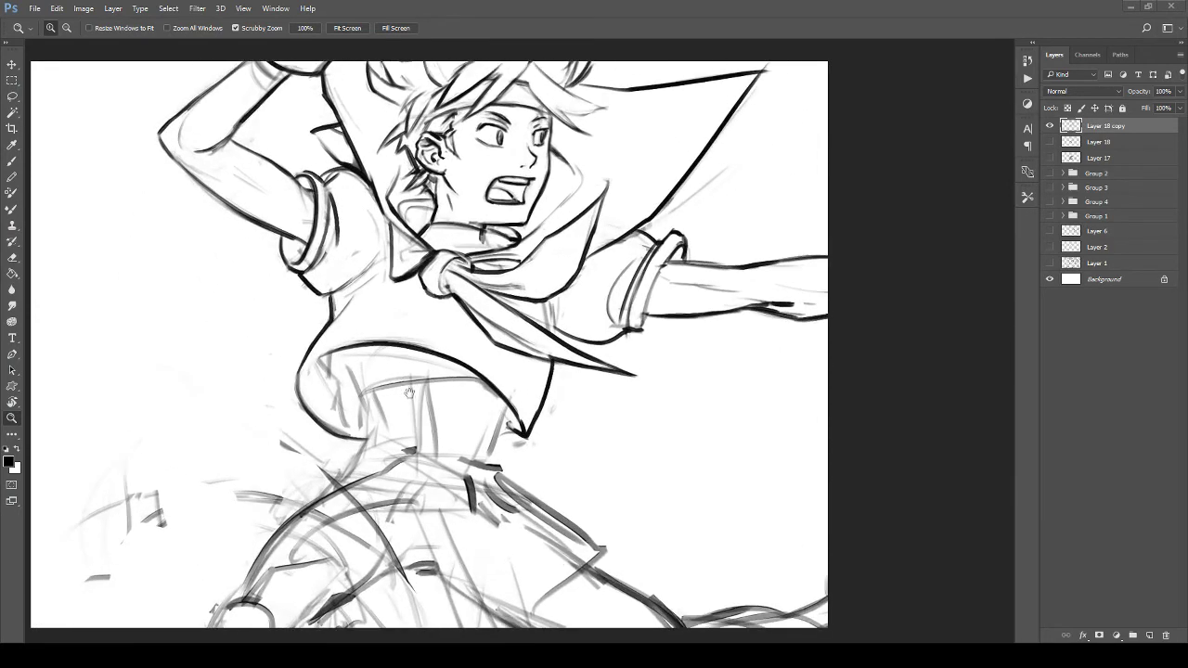
left_click_drag(369, 343, 411, 438)
mouse_move(453, 519)
left_mouse_down()
mouse_move(374, 371)
mouse_move(393, 345)
left_mouse_up()
left_click_drag(394, 393, 406, 390)
left_click_drag(351, 362, 347, 345)
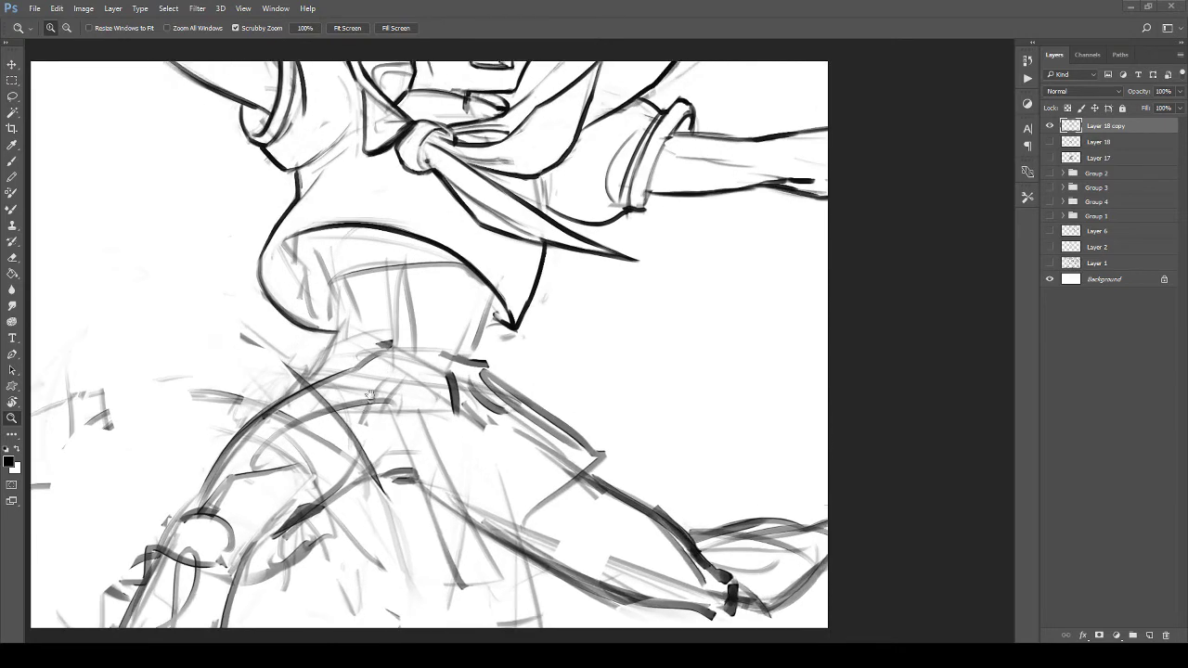
Step: Erase the stray construction lines around the thigh, knee and shin of the left leg with a larger eraser
left_click_drag(343, 431, 357, 366)
mouse_move(280, 434)
left_mouse_down()
mouse_move(401, 318)
mouse_move(319, 431)
mouse_move(344, 418)
mouse_move(355, 395)
mouse_move(325, 429)
mouse_move(375, 362)
mouse_move(351, 414)
left_mouse_up()
mouse_move(335, 315)
left_mouse_down()
mouse_move(384, 325)
mouse_move(376, 334)
left_mouse_up()
key("]")
left_click_drag(262, 427, 290, 382)
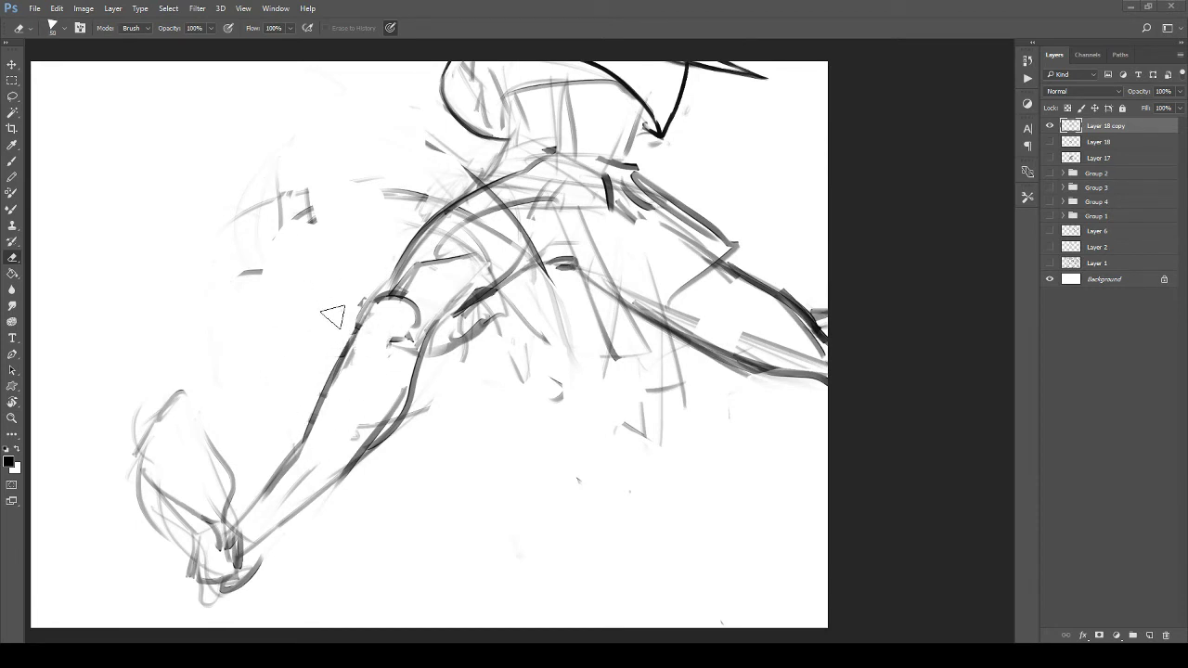
mouse_move(332, 210)
left_mouse_down()
mouse_move(194, 263)
mouse_move(405, 169)
mouse_move(469, 255)
mouse_move(487, 227)
mouse_move(486, 326)
mouse_move(451, 377)
left_mouse_up()
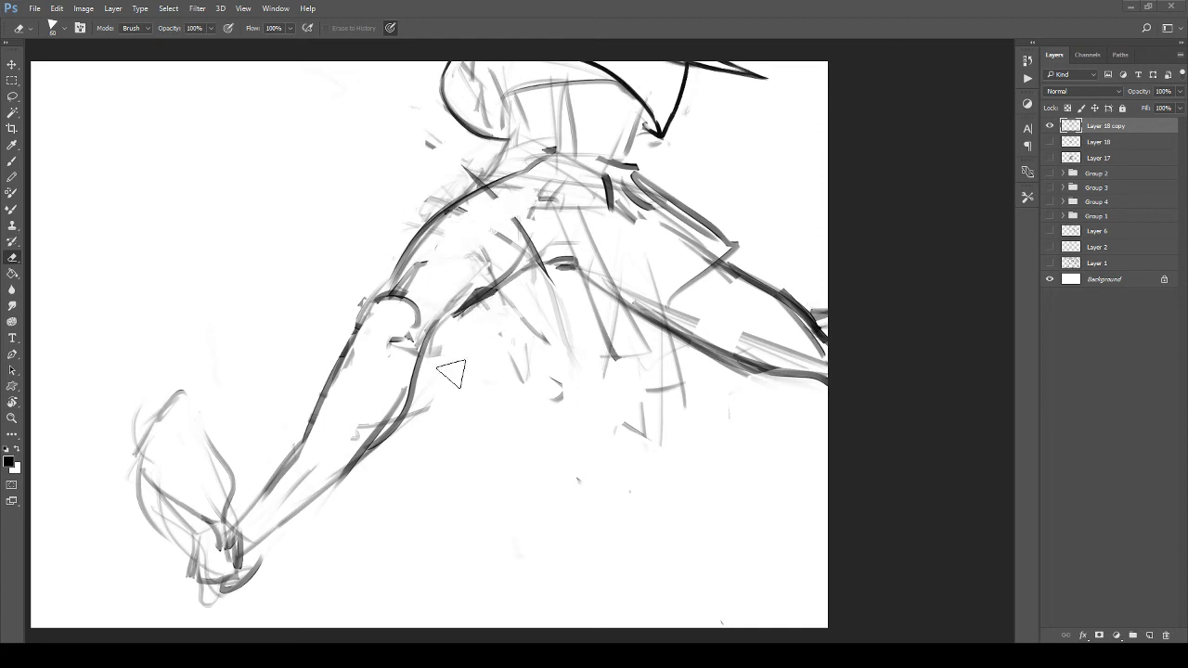
Step: Erase the leftover sketch strokes between and below the legs, cleaning the underside of the right thigh
mouse_move(527, 335)
left_mouse_down()
mouse_move(544, 398)
mouse_move(557, 394)
left_mouse_up()
left_click_drag(588, 507, 579, 481)
left_click_drag(586, 444, 449, 467)
mouse_move(506, 440)
left_mouse_down()
mouse_move(494, 451)
mouse_move(412, 334)
mouse_move(492, 401)
mouse_move(463, 338)
mouse_move(494, 351)
mouse_move(512, 323)
mouse_move(543, 312)
mouse_move(648, 372)
left_mouse_up()
mouse_move(511, 216)
left_mouse_down()
mouse_move(515, 325)
mouse_move(594, 376)
left_mouse_up()
key("bracketleft")
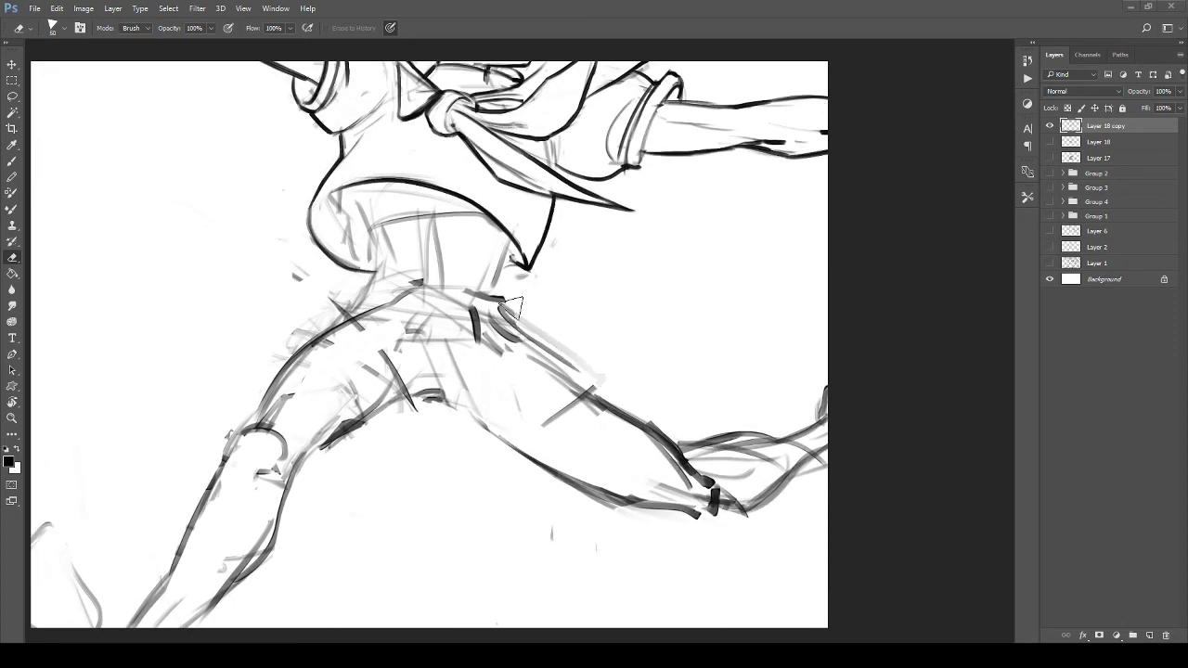
Step: Erase the old shorts and waist lines over the hips and thighs, and thin the rough strokes around the left foot
left_click_drag(518, 309, 602, 380)
left_click_drag(654, 414, 628, 431)
left_click_drag(492, 370, 551, 395)
mouse_move(384, 410)
left_mouse_down()
mouse_move(451, 364)
mouse_move(390, 418)
mouse_move(423, 432)
mouse_move(469, 417)
mouse_move(477, 362)
mouse_move(549, 411)
mouse_move(534, 376)
left_mouse_up()
mouse_move(382, 345)
left_mouse_down()
mouse_move(313, 324)
mouse_move(442, 351)
mouse_move(492, 343)
mouse_move(554, 399)
mouse_move(528, 427)
mouse_move(621, 474)
mouse_move(632, 407)
left_mouse_up()
left_click_drag(479, 381, 392, 458)
mouse_move(521, 507)
left_mouse_down()
mouse_move(447, 420)
mouse_move(603, 368)
left_mouse_up()
mouse_move(408, 441)
left_mouse_down()
mouse_move(416, 420)
mouse_move(494, 442)
left_mouse_up()
mouse_move(231, 437)
left_mouse_down()
mouse_move(231, 515)
mouse_move(279, 530)
mouse_move(218, 467)
mouse_move(265, 446)
mouse_move(296, 402)
mouse_move(249, 408)
left_mouse_up()
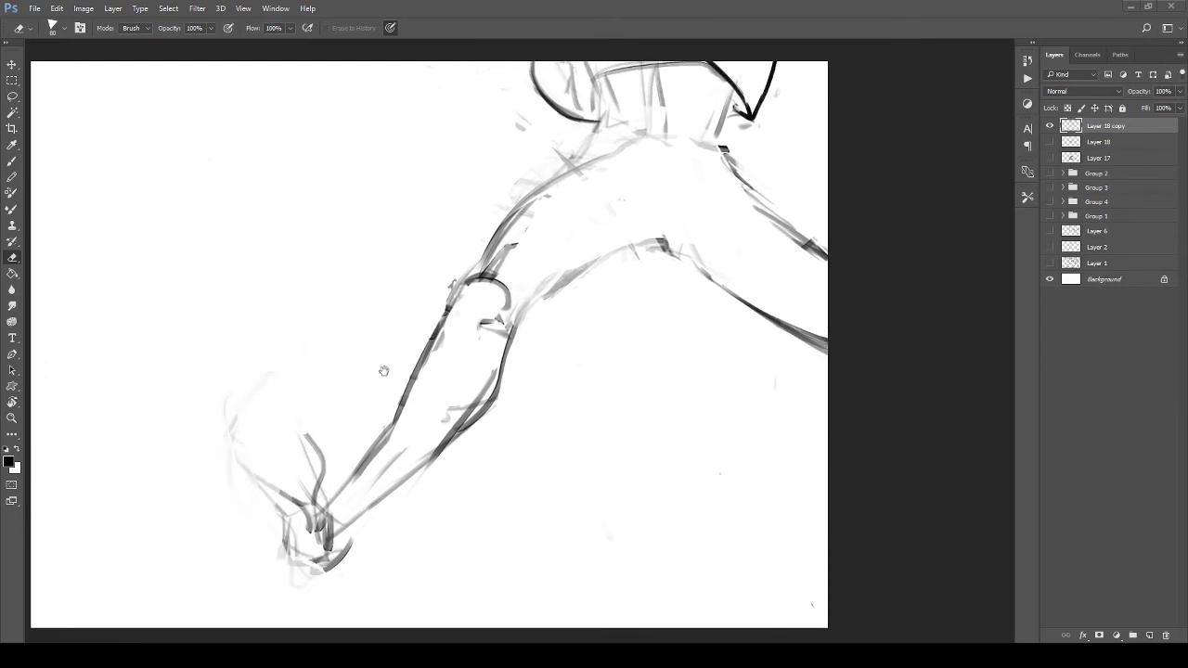
mouse_move(384, 371)
left_mouse_down()
mouse_move(257, 374)
mouse_move(294, 394)
mouse_move(306, 424)
mouse_move(252, 407)
left_mouse_up()
Step: Brush in a light outline of a skirt flaring out to the left and curving down across the thighs
key("b")
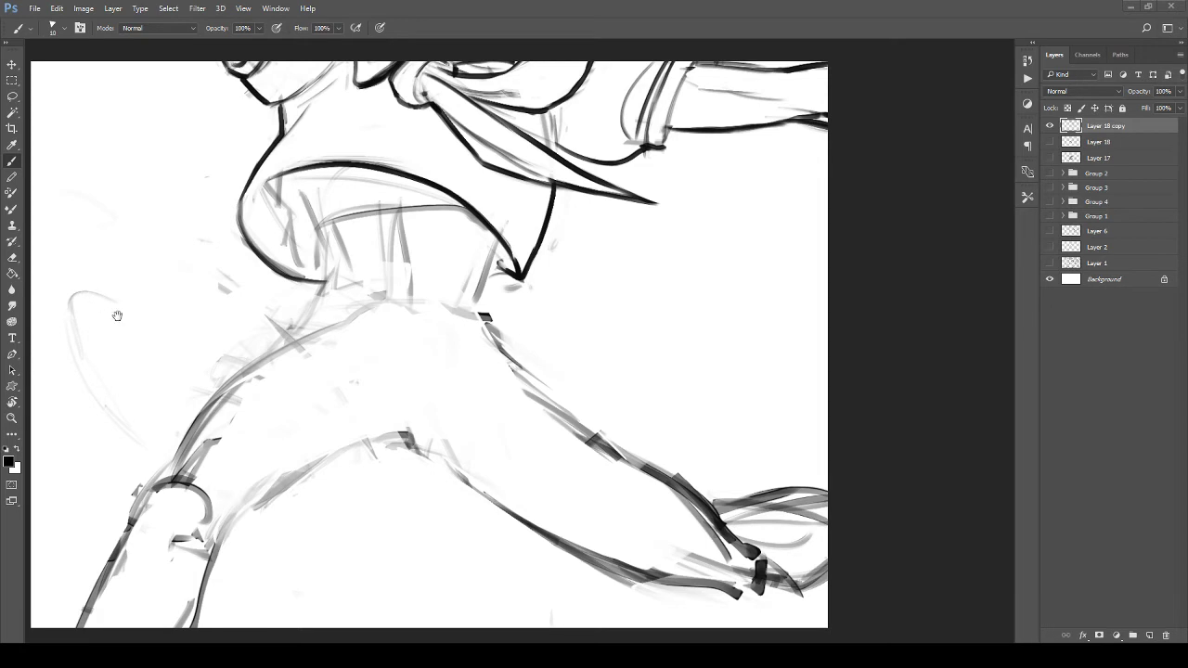
mouse_move(117, 316)
left_mouse_down()
mouse_move(225, 352)
mouse_move(421, 535)
mouse_move(321, 460)
left_mouse_up()
left_click_drag(406, 424, 531, 497)
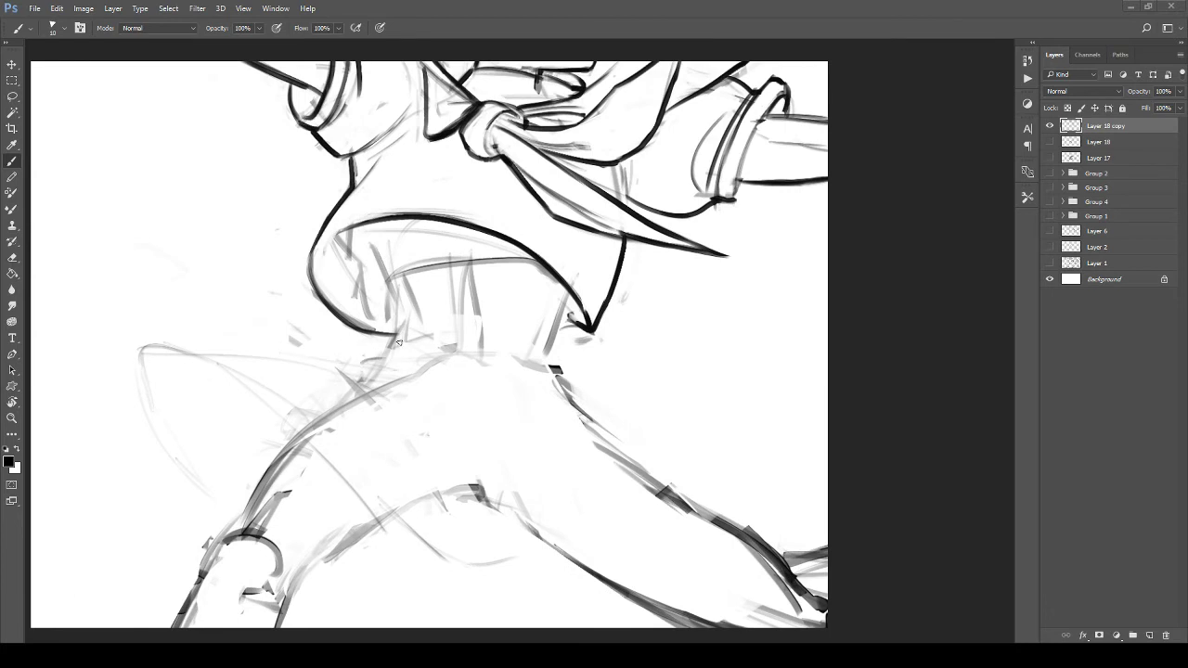
Step: Draw a dark curved waistline across the top of the hips, with short strokes angling down at both ends
mouse_move(398, 346)
left_mouse_down()
mouse_move(363, 378)
mouse_move(432, 342)
mouse_move(500, 342)
mouse_move(549, 371)
left_mouse_up()
left_click_drag(478, 338, 557, 371)
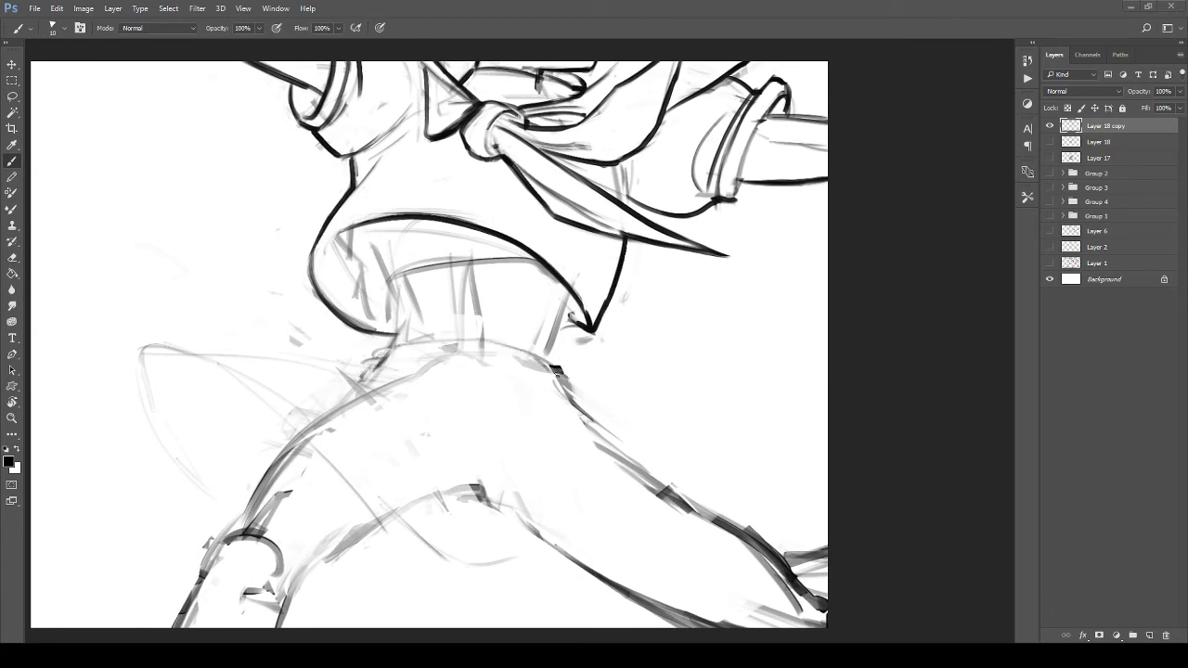
mouse_move(381, 353)
left_mouse_down()
mouse_move(344, 391)
mouse_move(372, 369)
mouse_move(438, 370)
left_mouse_up()
mouse_move(348, 372)
left_mouse_down()
mouse_move(502, 395)
mouse_move(482, 378)
mouse_move(513, 418)
left_mouse_up()
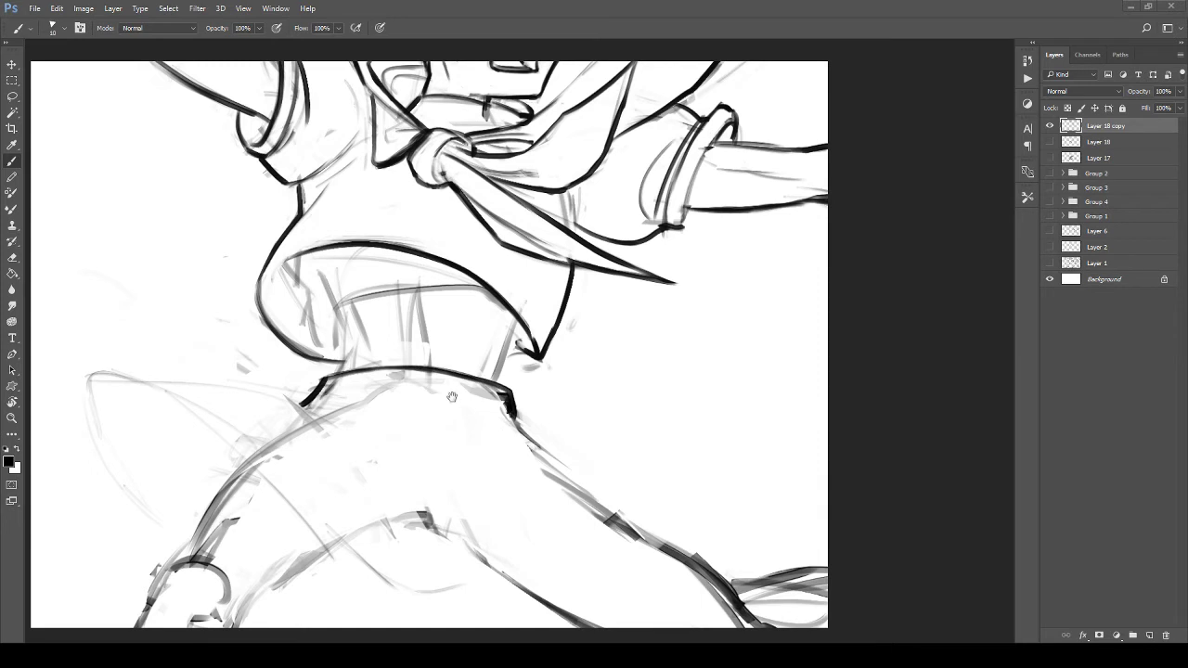
Step: Darken the left side of the waist and the curved upper edge of the midriff under the top
left_click_drag(408, 380, 440, 458)
left_click_drag(352, 404, 367, 448)
mouse_move(375, 370)
left_mouse_down()
mouse_move(401, 440)
mouse_move(385, 497)
mouse_move(396, 434)
mouse_move(375, 375)
mouse_move(414, 471)
mouse_move(421, 410)
left_mouse_up()
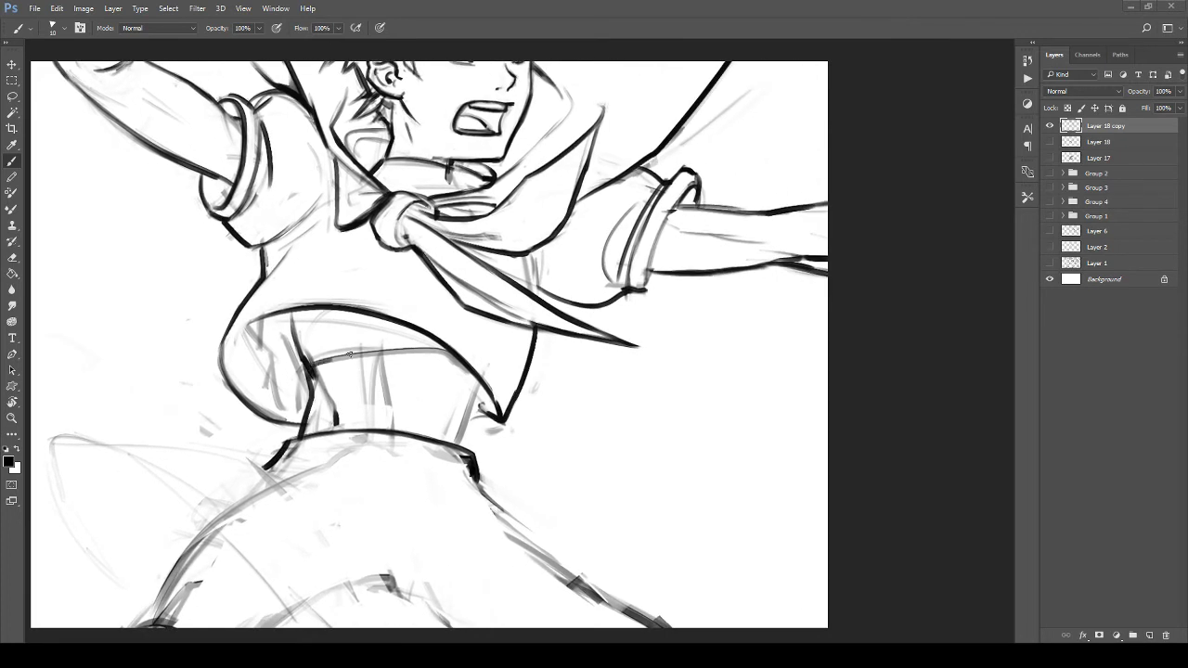
mouse_move(335, 376)
left_mouse_down()
mouse_move(294, 393)
mouse_move(407, 372)
left_mouse_up()
left_click_drag(324, 418, 352, 388)
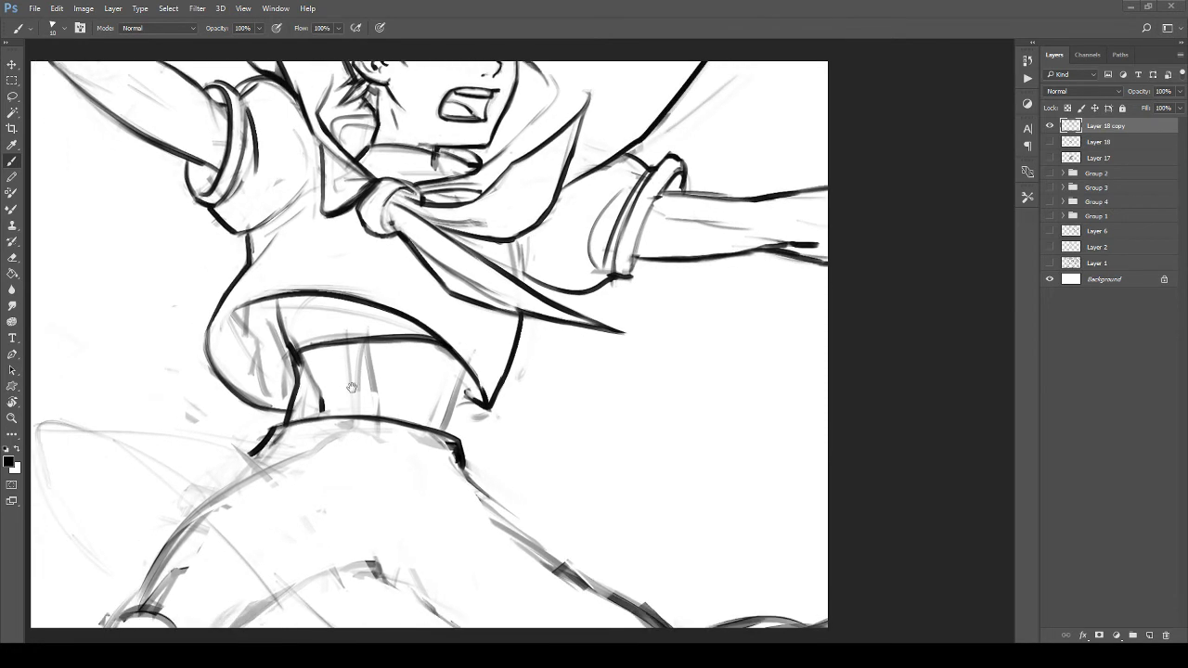
Step: Add the central abdomen line with the navel, and erase the rough strokes inside the open top and midriff
key("e")
mouse_move(252, 346)
left_mouse_down()
mouse_move(258, 360)
mouse_move(253, 343)
left_mouse_up()
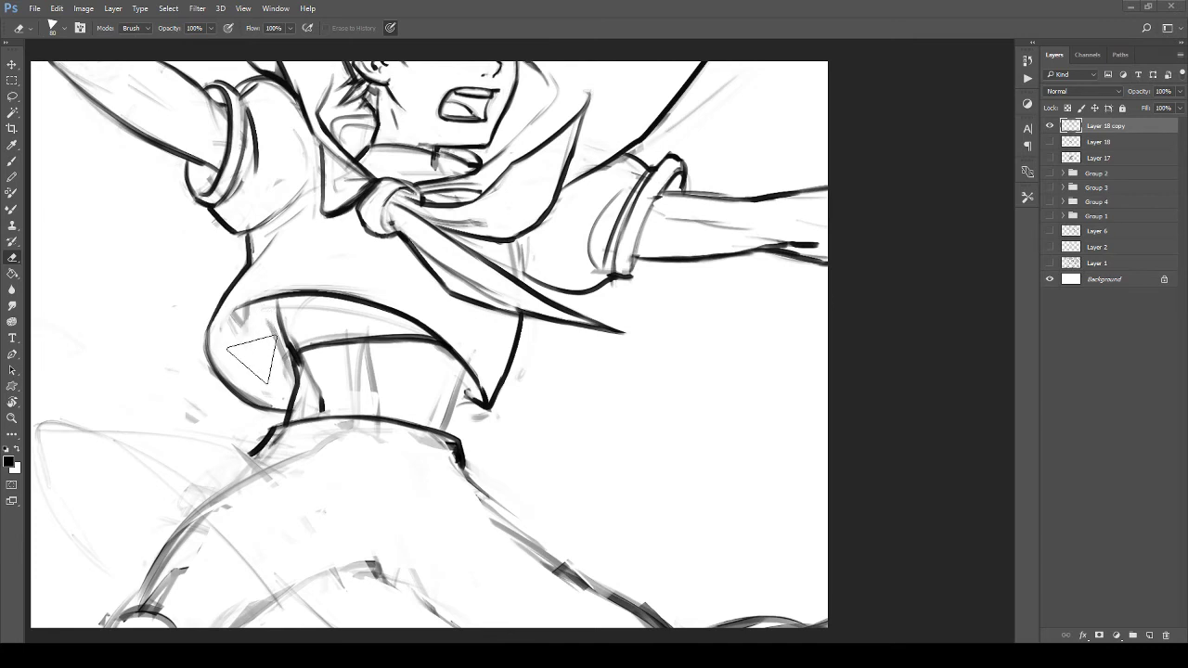
key("b")
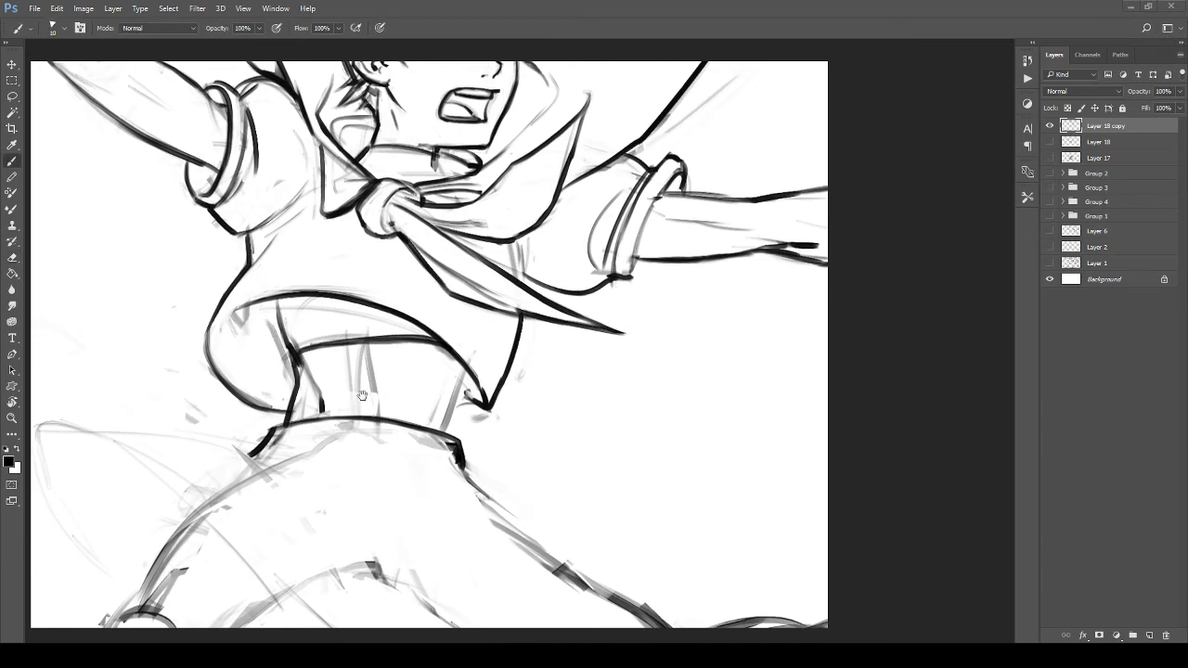
left_click_drag(364, 375, 357, 420)
key("e")
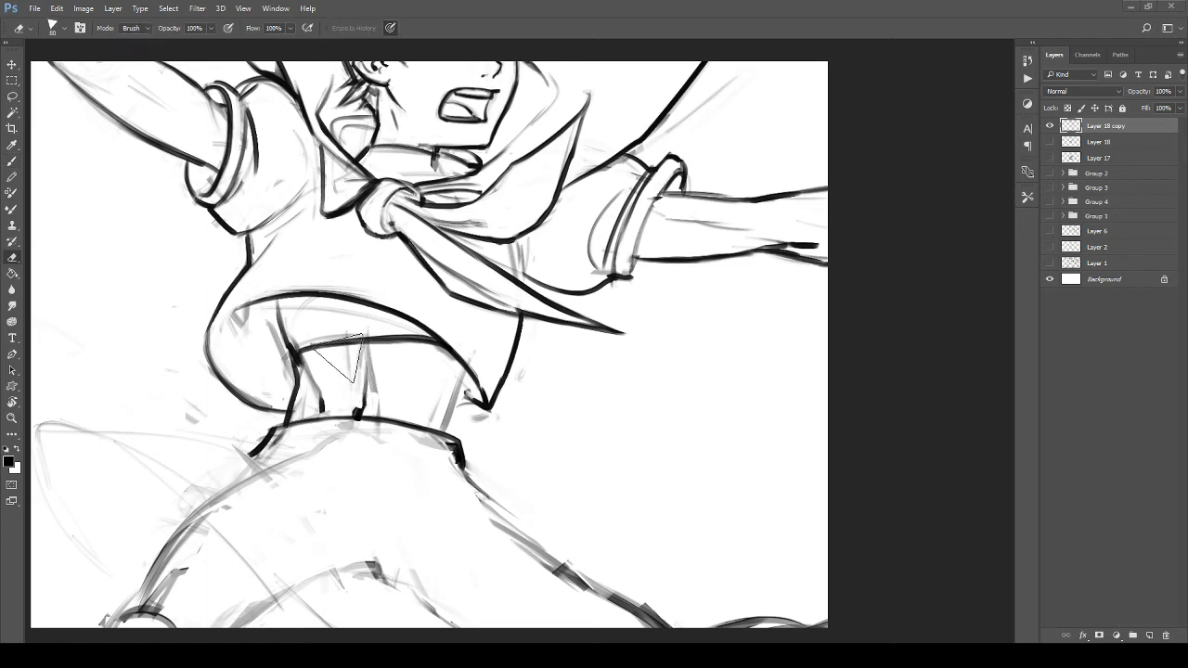
key("bracketleft")
key("bracketleft")
key("bracketleft")
mouse_move(346, 367)
left_mouse_down()
mouse_move(383, 358)
mouse_move(389, 401)
mouse_move(410, 388)
mouse_move(420, 404)
mouse_move(445, 365)
mouse_move(426, 372)
mouse_move(427, 356)
mouse_move(416, 419)
left_mouse_up()
Step: Draw the remaining abdominal muscle lines and darken the right side of the waist
key("b")
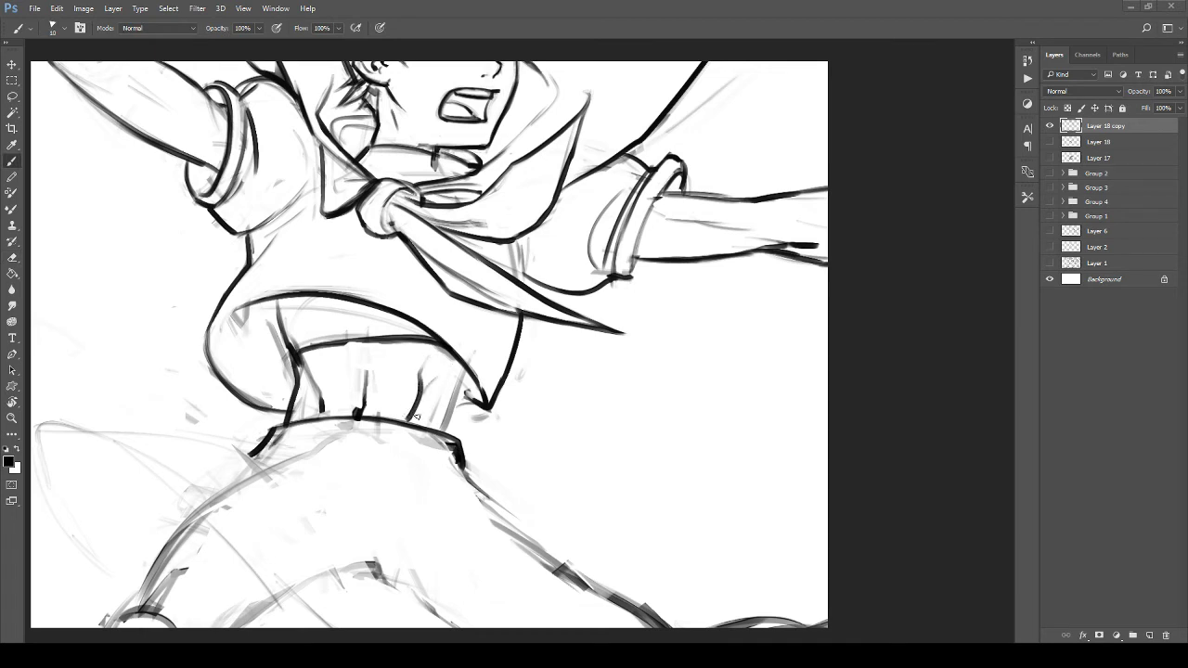
mouse_move(430, 349)
left_mouse_down()
mouse_move(404, 378)
mouse_move(420, 372)
mouse_move(411, 418)
left_mouse_up()
left_click(409, 421)
left_click_drag(460, 376, 447, 434)
key("z")
mouse_move(460, 381)
left_mouse_down()
mouse_move(250, 408)
mouse_move(367, 391)
mouse_move(394, 338)
mouse_move(411, 390)
mouse_move(415, 343)
mouse_move(448, 390)
mouse_move(462, 331)
mouse_move(449, 401)
mouse_move(504, 328)
mouse_move(450, 401)
left_mouse_up()
key("b")
left_click_drag(454, 395, 481, 406)
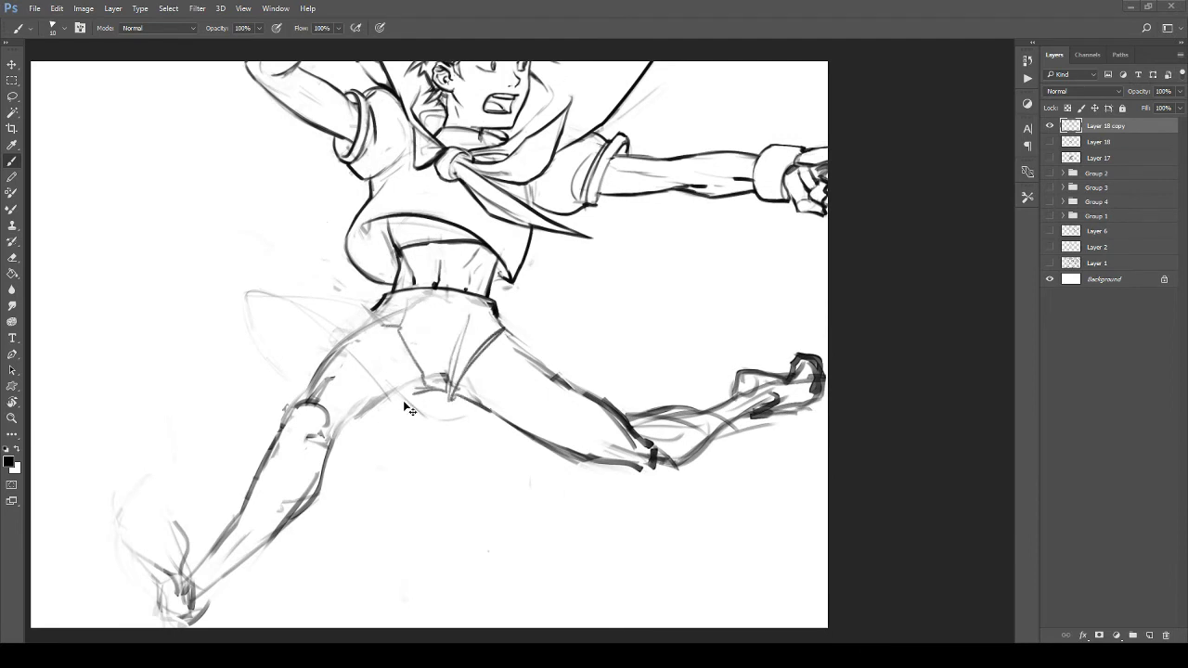
key("ctrl+z")
key("ctrl+z")
key("ctrl+z")
key("ctrl+z")
key("ctrl+z")
key("ctrl+z")
key("ctrl+z")
key("ctrl+z")
Step: Sketch the skirt's front hem and a pleated flare billowing out to the right behind the right thigh
mouse_move(384, 399)
left_mouse_down()
mouse_move(456, 436)
mouse_move(406, 426)
left_mouse_up()
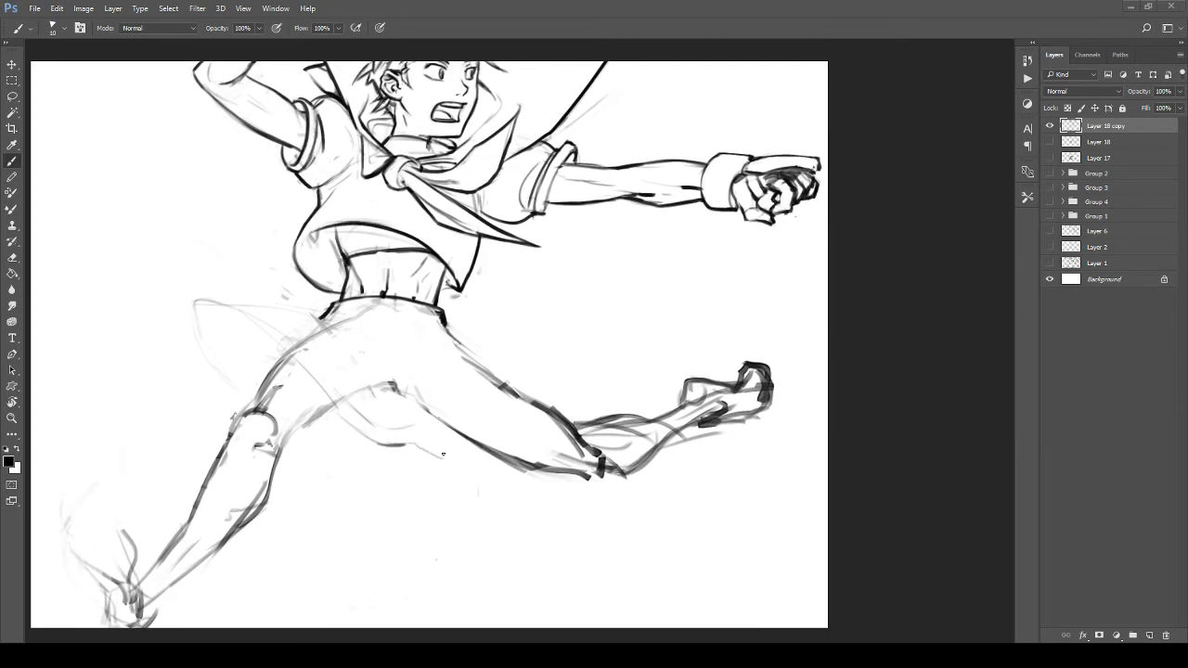
mouse_move(466, 458)
left_mouse_down()
mouse_move(521, 418)
mouse_move(555, 312)
left_mouse_up()
mouse_move(490, 343)
left_mouse_down()
mouse_move(538, 290)
mouse_move(481, 372)
mouse_move(475, 326)
left_mouse_up()
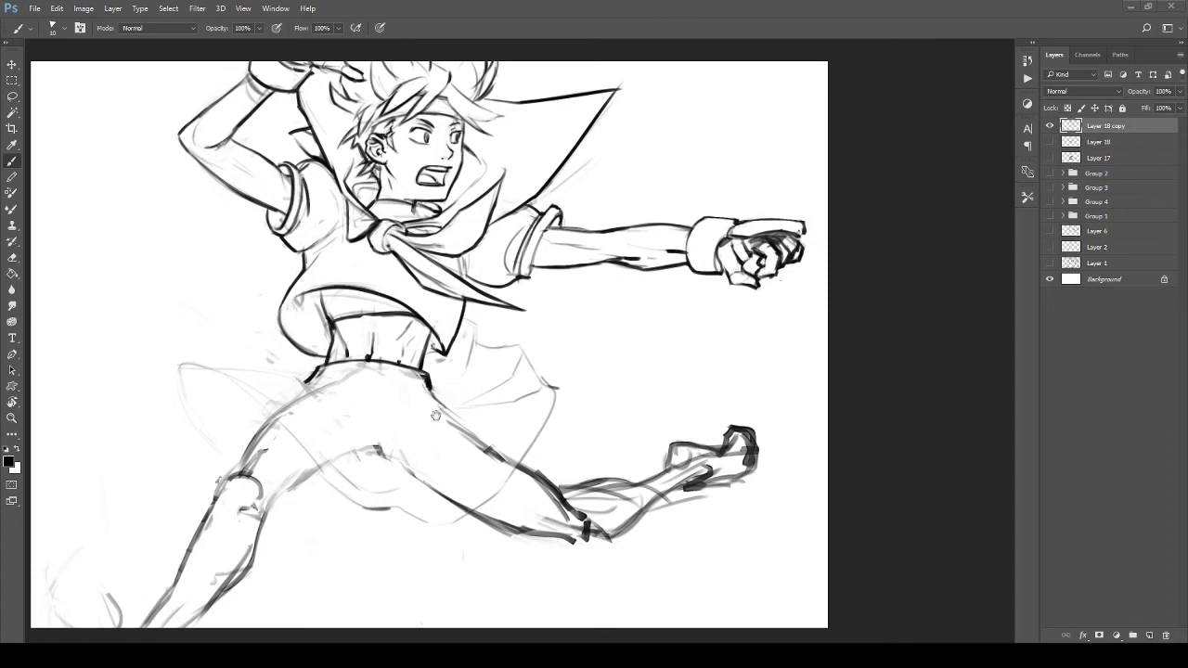
left_click_drag(436, 415, 461, 366)
left_click_drag(372, 360, 399, 391)
left_click_drag(269, 347, 340, 372)
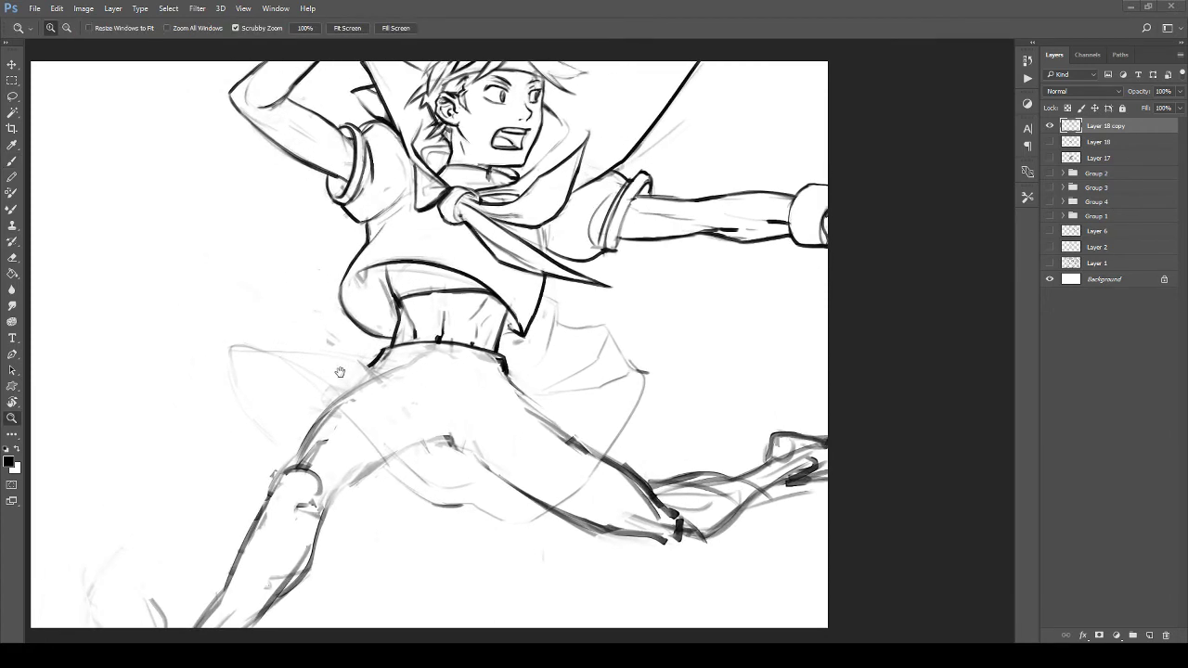
Step: Redraw the upper edge of the skirt's left flare with a wavy fold running back to the waist
key("b")
mouse_move(221, 350)
left_mouse_down()
mouse_move(273, 340)
mouse_move(299, 367)
mouse_move(341, 374)
left_mouse_up()
left_click_drag(266, 340, 396, 359)
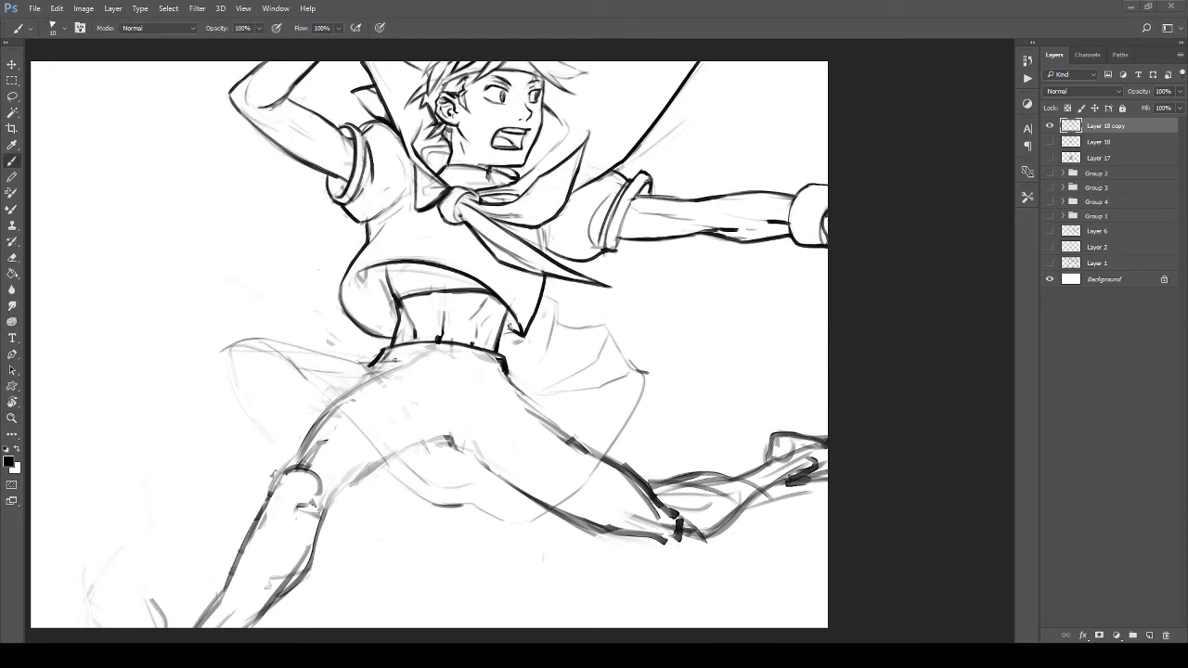
left_click_drag(329, 376, 323, 351)
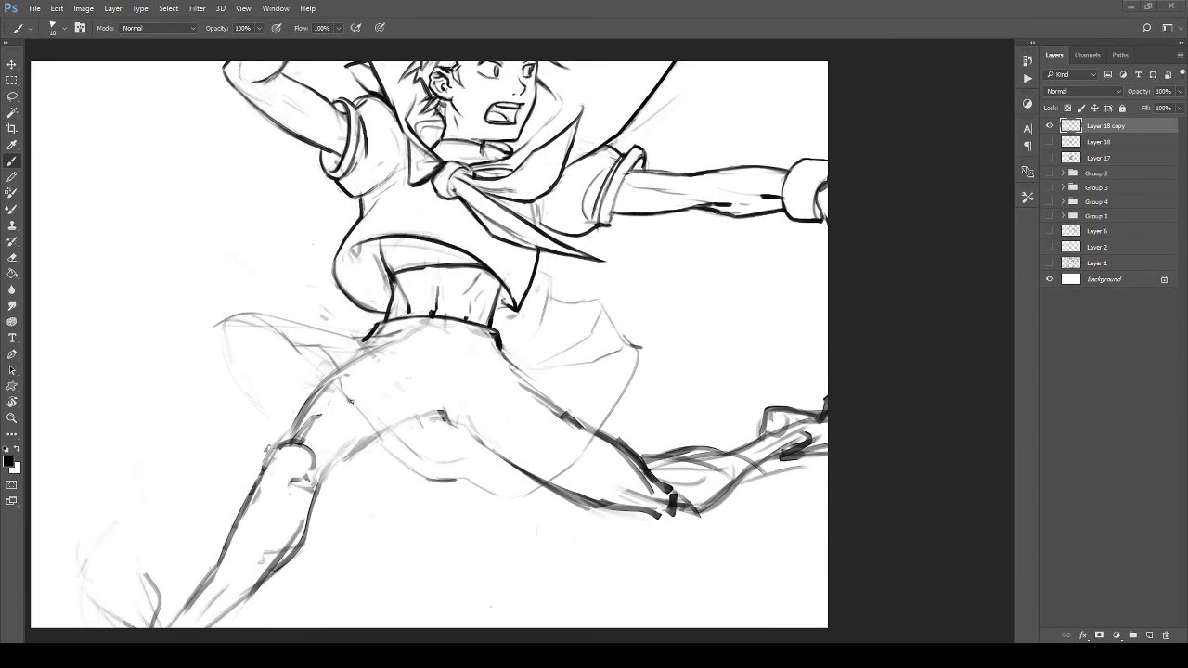
Step: Sketch fold lines down the front of the skirt and a wavy hem across the thighs
mouse_move(348, 390)
left_mouse_down()
mouse_move(387, 445)
mouse_move(423, 460)
mouse_move(381, 427)
left_mouse_up()
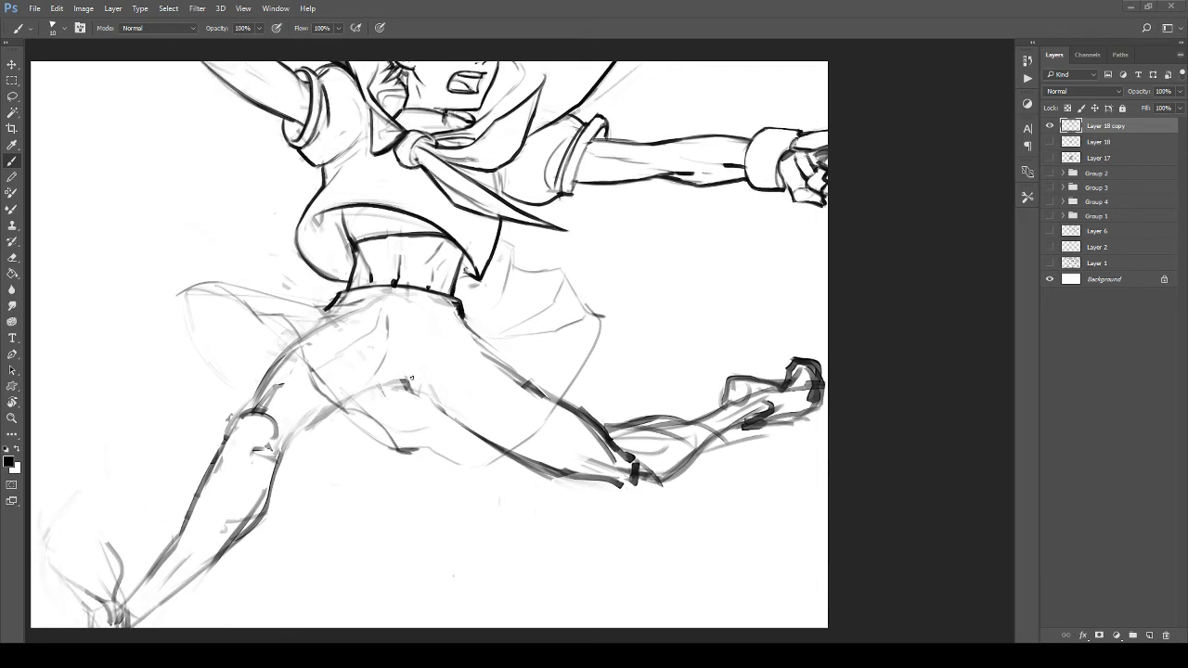
left_click_drag(420, 331, 414, 450)
mouse_move(442, 413)
left_mouse_down()
mouse_move(466, 466)
mouse_move(455, 466)
mouse_move(496, 470)
left_mouse_up()
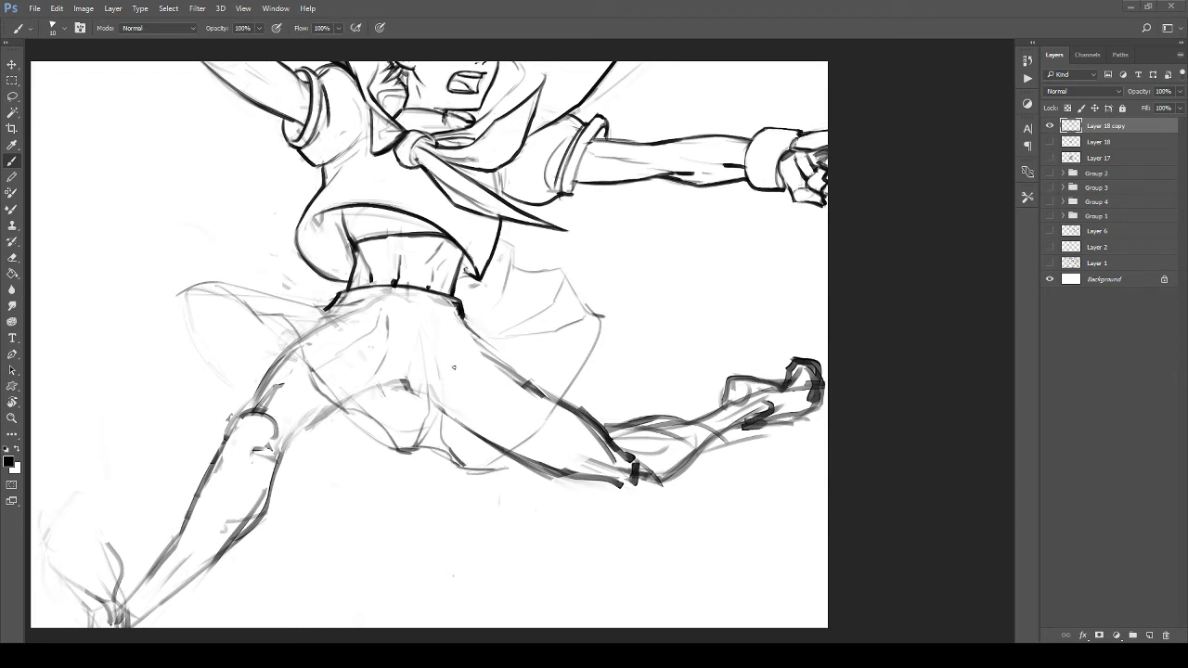
left_click_drag(426, 398, 482, 413)
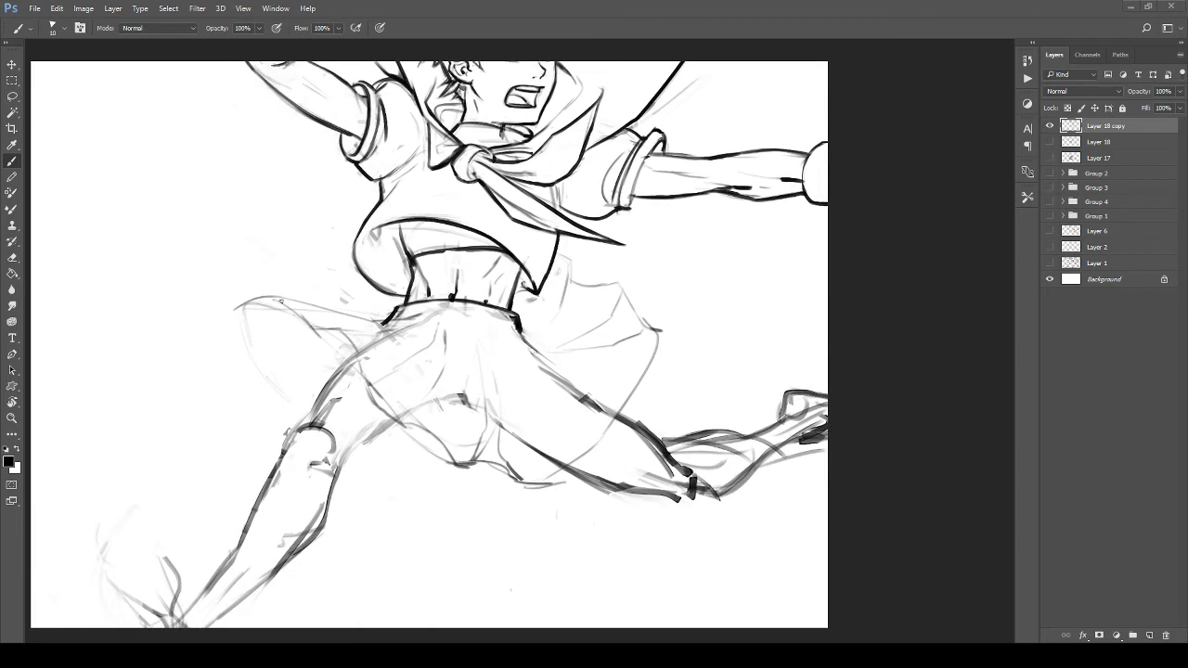
Step: Reshape the outer edge of the skirt's left flare and add fold lines inside it
mouse_move(282, 299)
left_mouse_down()
mouse_move(245, 296)
mouse_move(235, 354)
mouse_move(300, 314)
left_mouse_up()
mouse_move(228, 338)
left_mouse_down()
mouse_move(232, 355)
mouse_move(262, 368)
left_mouse_up()
key("ctrl+z")
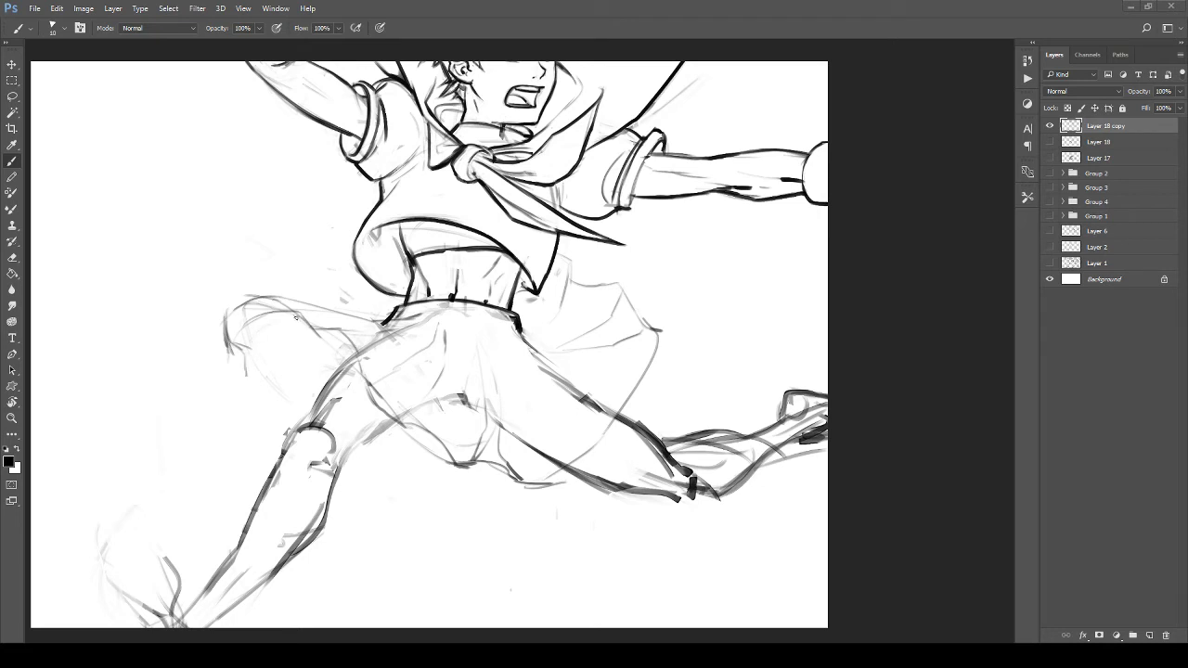
left_click_drag(274, 319, 244, 357)
left_click_drag(253, 350, 336, 358)
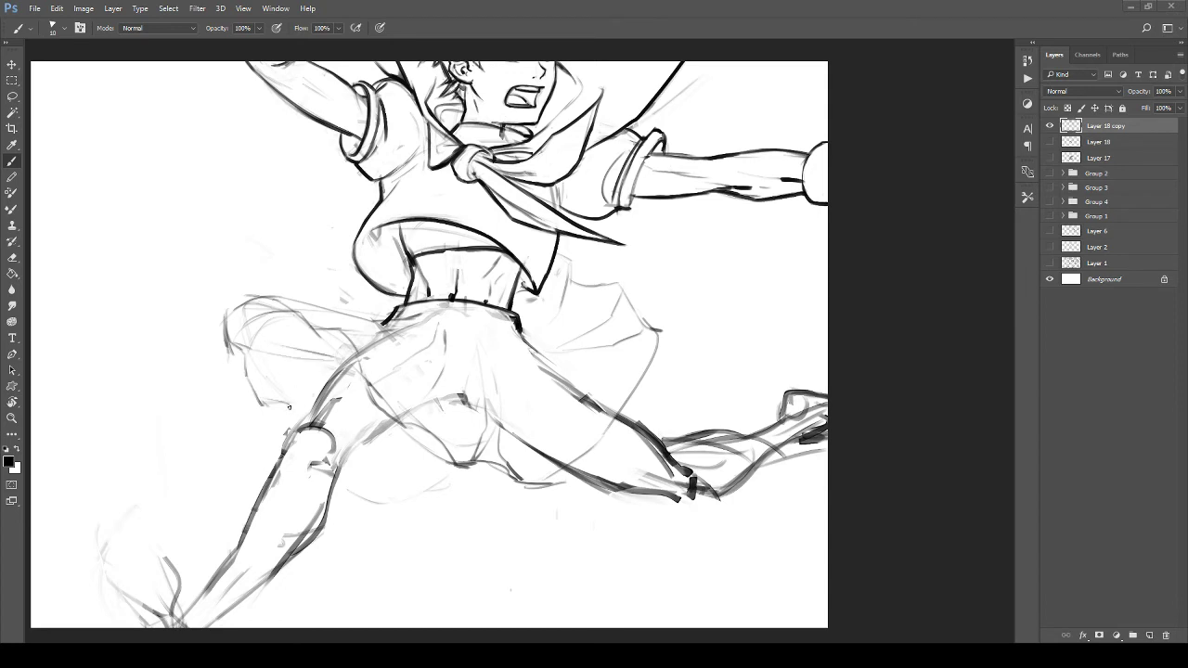
Step: Sketch the skirt's far hem hanging behind the left thigh, with light folds joining it to the front panel
mouse_move(327, 483)
left_mouse_down()
mouse_move(377, 503)
mouse_move(366, 495)
mouse_move(415, 455)
left_mouse_up()
left_click_drag(416, 496, 469, 469)
mouse_move(518, 396)
left_mouse_down()
mouse_move(419, 416)
mouse_move(385, 406)
mouse_move(403, 449)
left_mouse_up()
Step: Thin the heavy waistline with the eraser and redraw its right end more cleanly
key("z")
mouse_move(378, 384)
left_mouse_down()
mouse_move(345, 397)
mouse_move(394, 383)
left_mouse_up()
left_click_drag(390, 383, 329, 396)
key("b")
key("e")
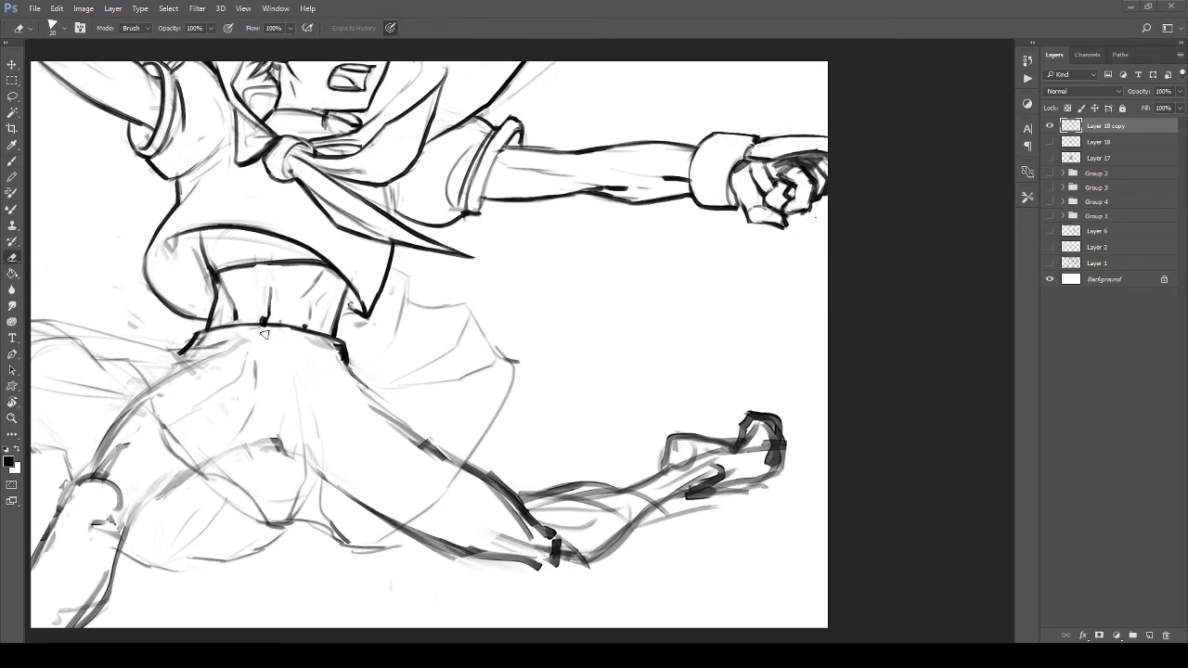
mouse_move(280, 332)
left_mouse_down()
mouse_move(334, 344)
mouse_move(336, 356)
left_mouse_up()
key("b")
left_click_drag(279, 323, 328, 336)
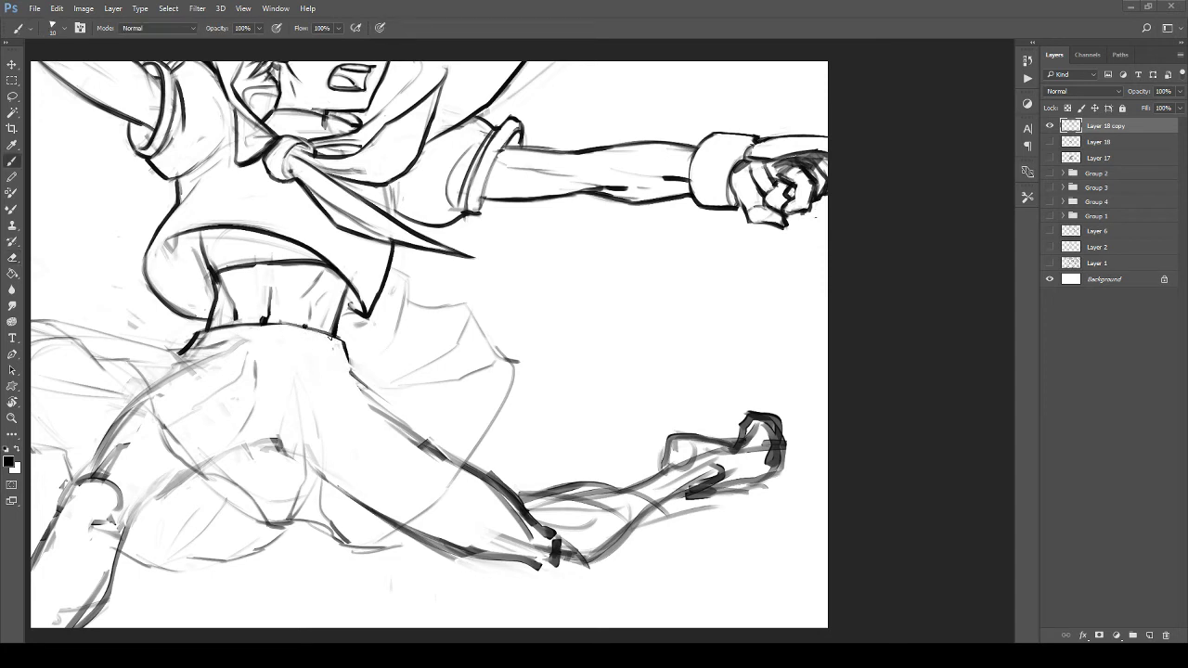
Step: Draw a second line beneath the waistline and close its right end to form the skirt's waistband
mouse_move(249, 336)
left_mouse_down()
mouse_move(346, 359)
mouse_move(268, 326)
left_mouse_up()
key("space")
key("z")
key("b")
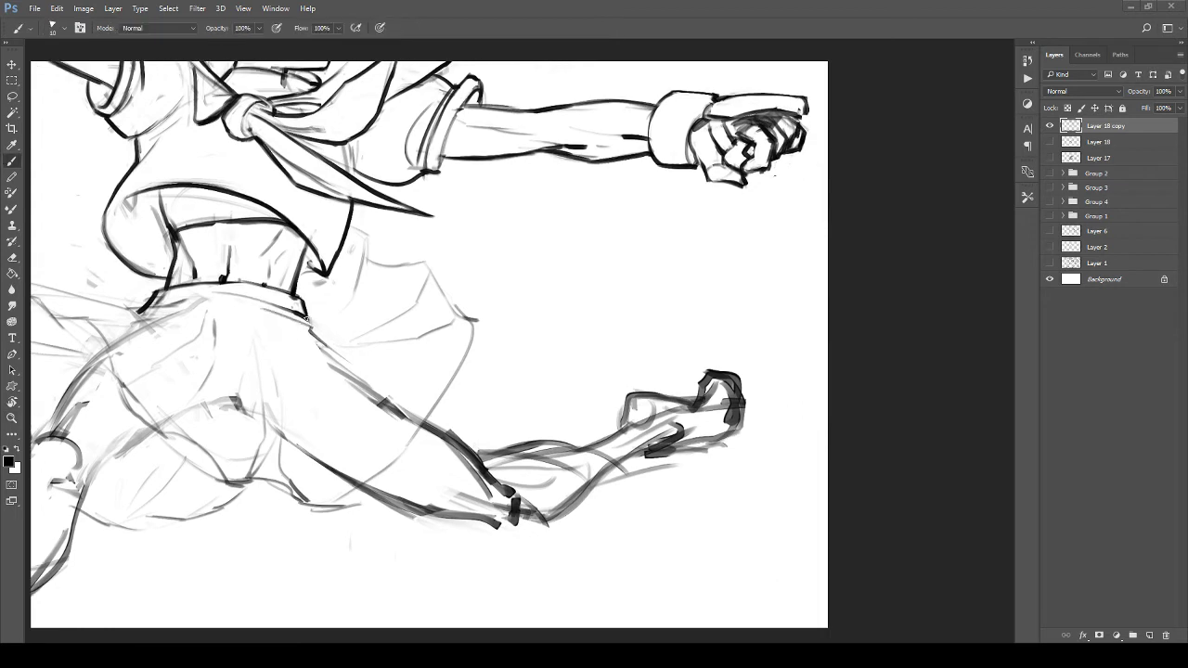
mouse_move(323, 377)
left_mouse_down()
mouse_move(329, 359)
mouse_move(376, 364)
left_mouse_up()
Step: Erase the leg lines crossing the skirt's front panel and redraw the right-hand hem with firmer edges and folds
key("e")
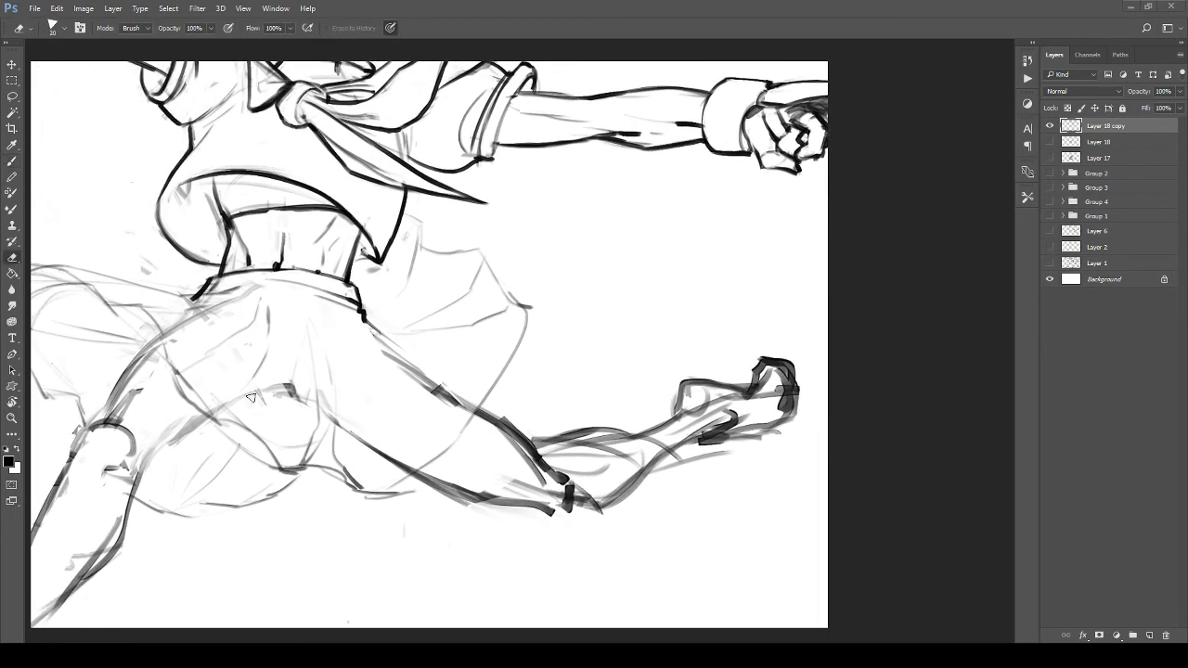
mouse_move(251, 398)
left_mouse_down()
mouse_move(197, 396)
mouse_move(186, 380)
mouse_move(222, 406)
mouse_move(270, 391)
mouse_move(271, 409)
mouse_move(334, 411)
mouse_move(359, 429)
mouse_move(349, 438)
mouse_move(418, 461)
left_mouse_up()
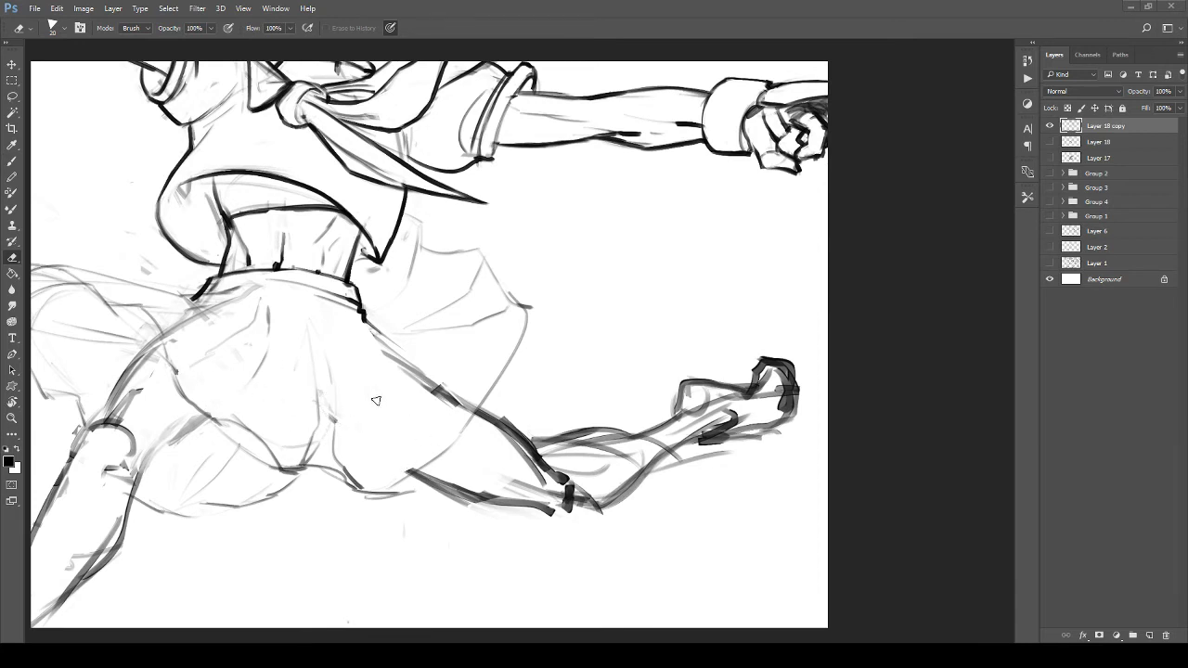
key("b")
mouse_move(410, 366)
left_mouse_down()
mouse_move(493, 377)
mouse_move(457, 414)
mouse_move(467, 430)
left_mouse_up()
key("ctrl+z")
left_click_drag(500, 380, 479, 416)
left_click_drag(438, 357, 535, 331)
left_click_drag(381, 381, 384, 339)
mouse_move(420, 378)
left_mouse_down()
mouse_move(436, 413)
mouse_move(472, 390)
left_mouse_up()
left_click_drag(361, 453, 384, 448)
left_click_drag(395, 418, 377, 452)
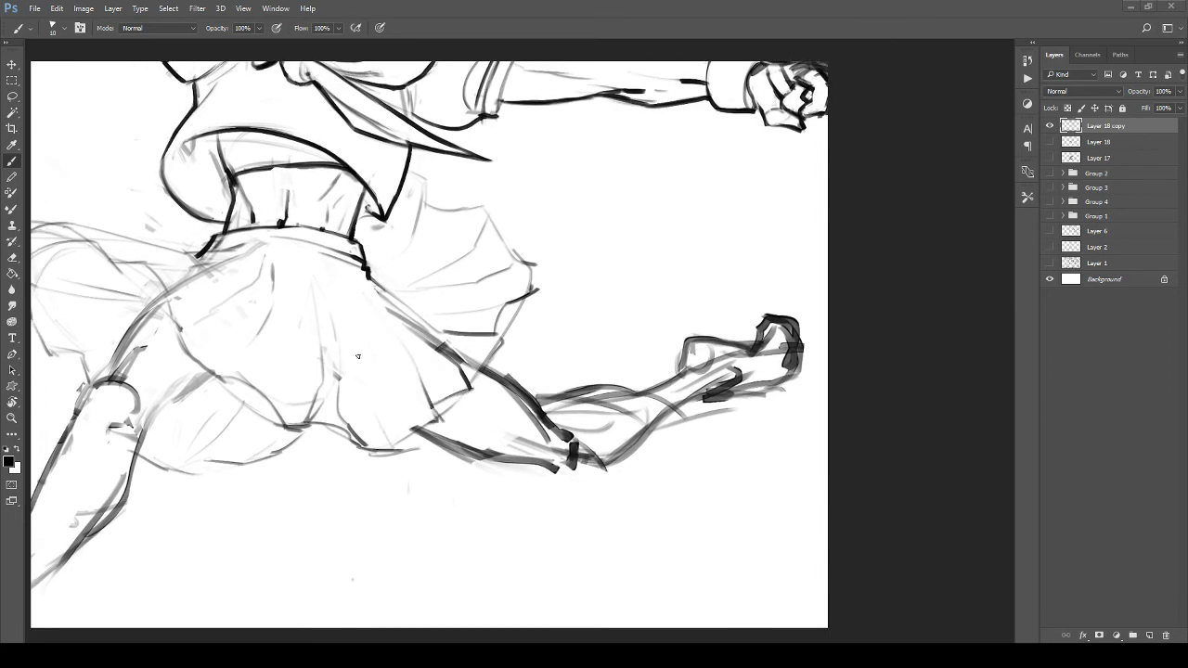
mouse_move(371, 383)
left_mouse_down()
mouse_move(390, 430)
mouse_move(440, 421)
left_mouse_up()
Step: Darken the line joining the skirt's left flare to the waistband and erase the rough marks beneath it
key("z")
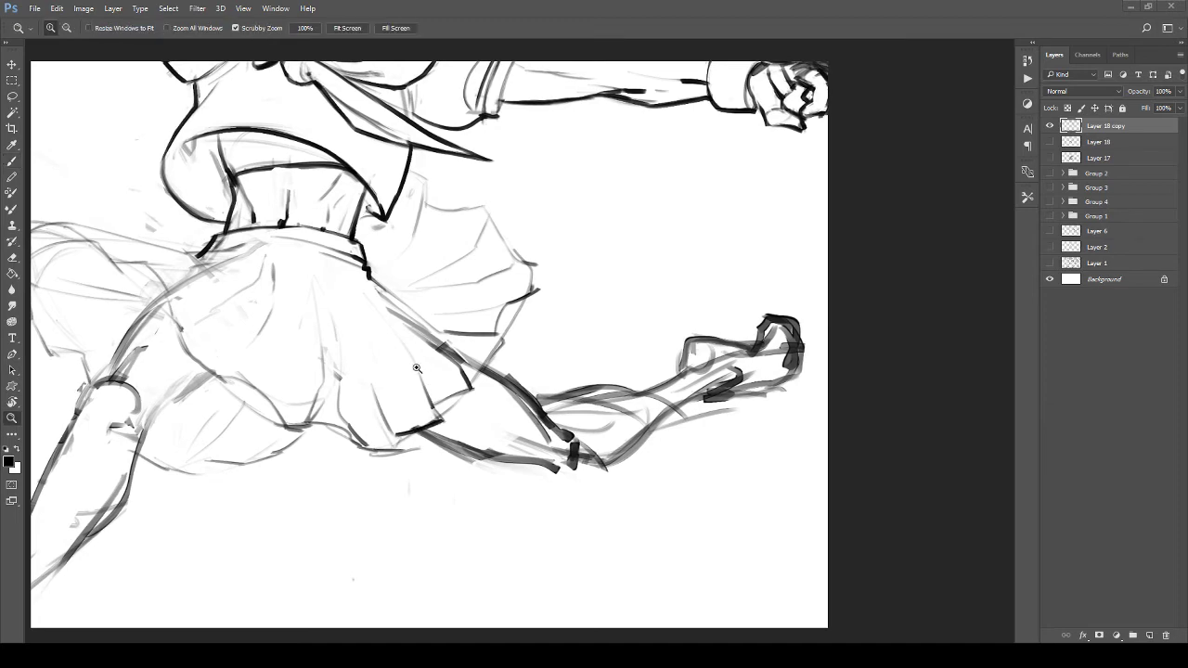
mouse_move(417, 370)
left_mouse_down()
mouse_move(336, 370)
mouse_move(436, 373)
left_mouse_up()
key("b")
left_click_drag(262, 351, 334, 340)
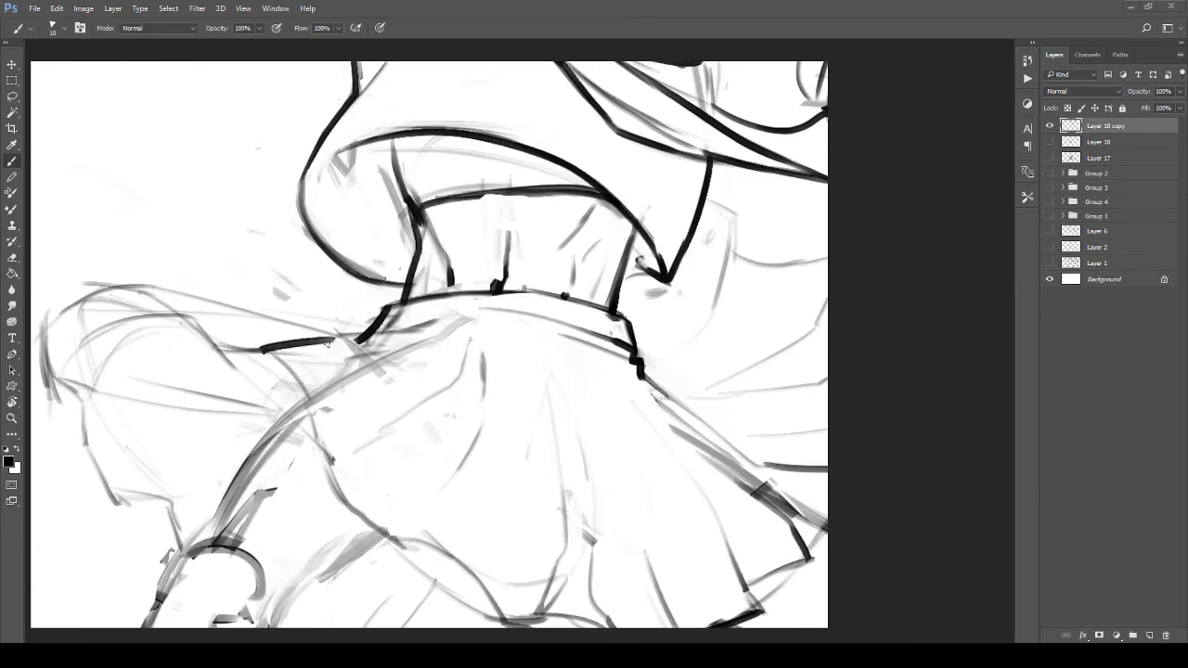
key("e")
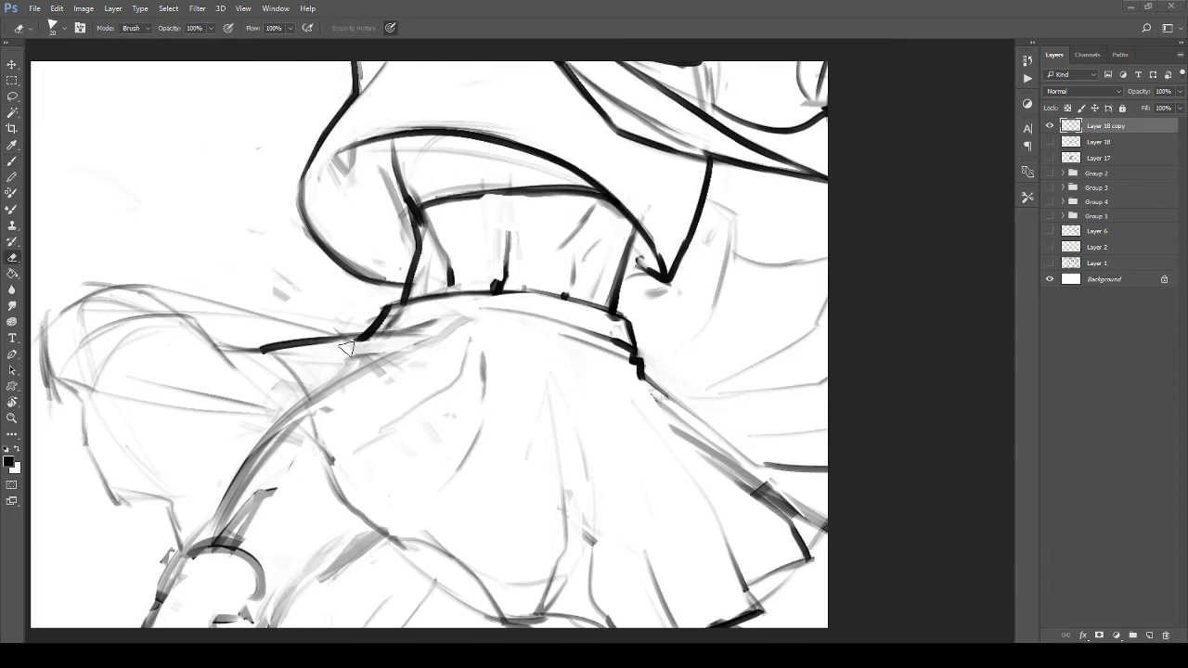
mouse_move(346, 348)
left_mouse_down()
mouse_move(420, 334)
mouse_move(358, 352)
mouse_move(409, 357)
left_mouse_up()
Step: Redraw the left flare's top edge, rolled fold and jagged outer edge with bold lines
key("b")
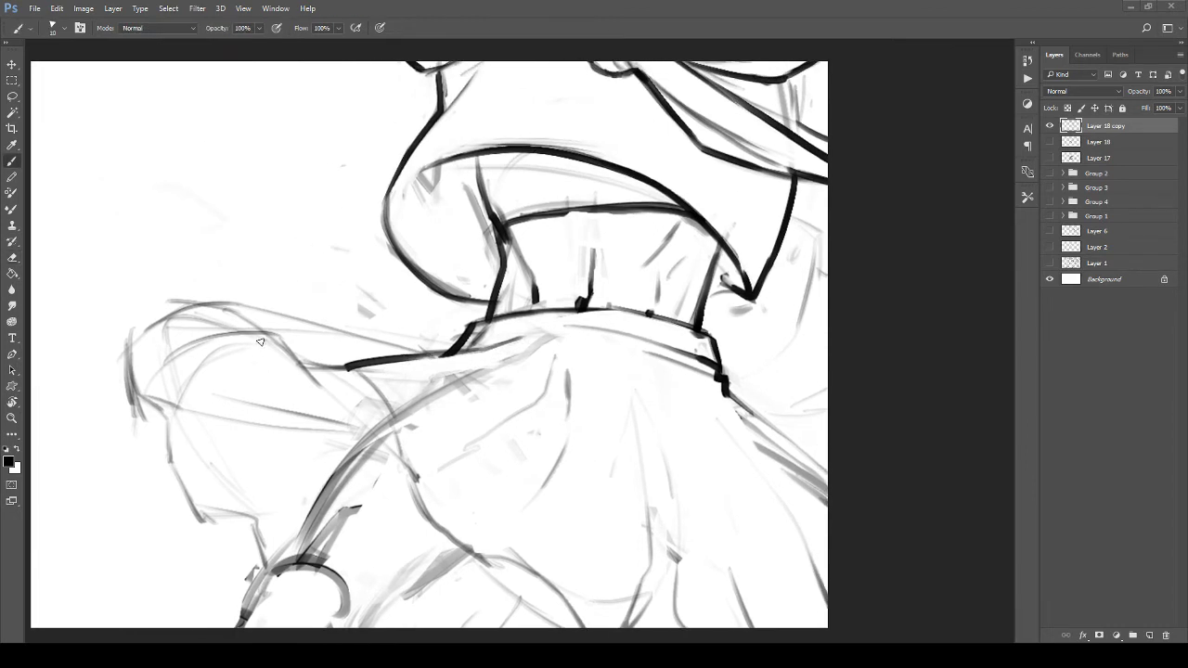
mouse_move(277, 338)
left_mouse_down()
mouse_move(311, 365)
mouse_move(409, 347)
left_mouse_up()
left_click_drag(260, 329, 427, 353)
left_click_drag(312, 343, 443, 357)
mouse_move(253, 338)
left_mouse_down()
mouse_move(293, 352)
mouse_move(265, 316)
mouse_move(201, 328)
mouse_move(483, 363)
left_mouse_up()
left_click_drag(274, 360, 357, 350)
mouse_move(285, 318)
left_mouse_down()
mouse_move(249, 355)
mouse_move(260, 399)
left_mouse_up()
mouse_move(250, 357)
left_mouse_down()
mouse_move(257, 398)
mouse_move(381, 337)
mouse_move(266, 381)
mouse_move(297, 434)
mouse_move(321, 404)
mouse_move(294, 443)
mouse_move(351, 391)
left_mouse_up()
left_click_drag(297, 418, 294, 460)
left_click_drag(297, 418, 293, 466)
left_click_drag(292, 462, 326, 521)
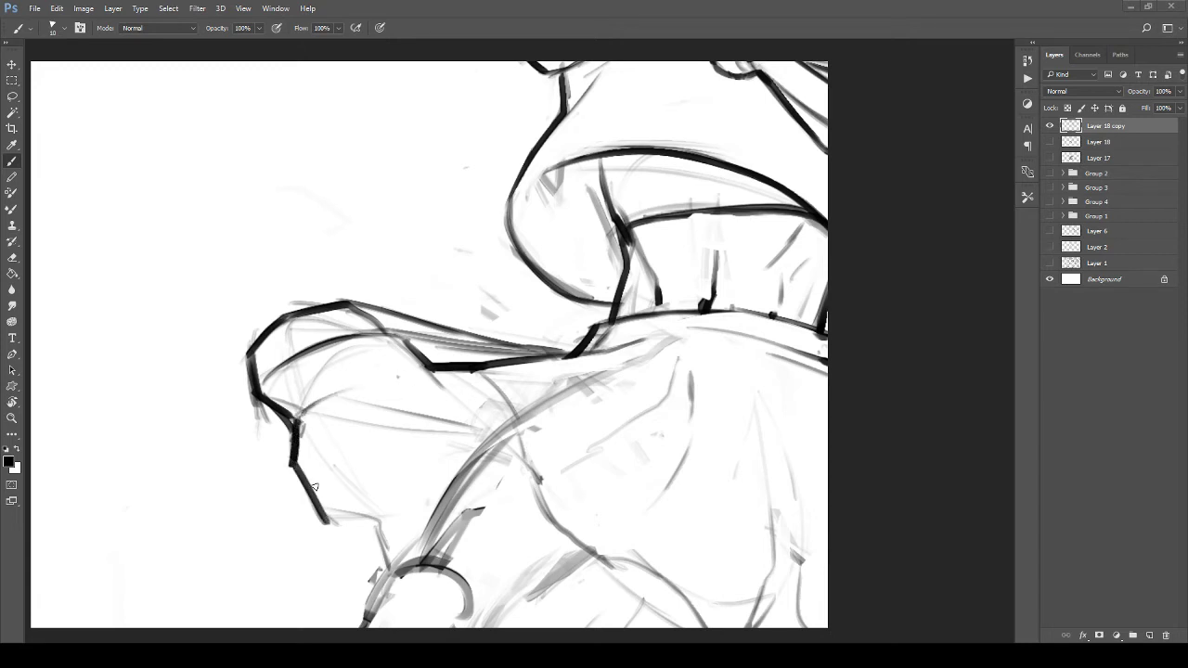
Step: Add a fold line inside the left flare and close its lower hem down to the front thigh
left_click_drag(375, 485, 401, 453)
mouse_move(351, 486)
left_mouse_down()
mouse_move(397, 480)
mouse_move(464, 422)
mouse_move(490, 418)
left_mouse_up()
scroll(388, 423, "down", 2)
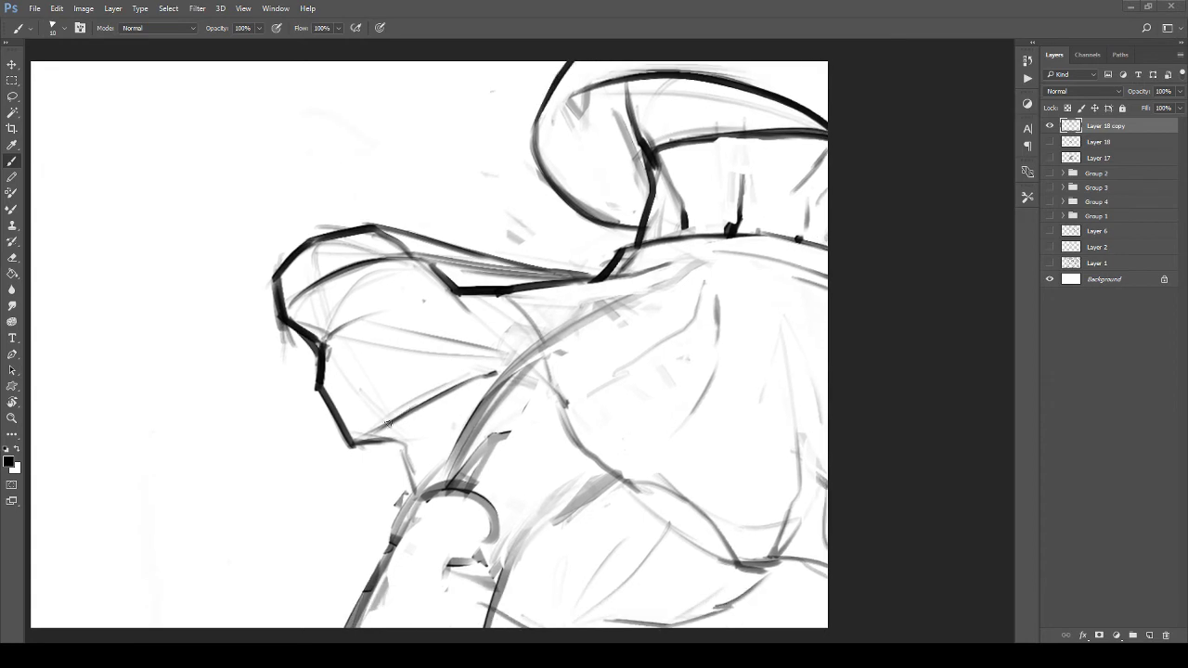
left_click_drag(369, 448, 418, 493)
Step: Darken the front panel's left edge from the flare down over the thigh and add fold strokes below the waistband
key("z")
left_click_drag(409, 394, 323, 390)
key("ctrl+plus")
key("ctrl+plus")
key("ctrl+plus")
key("ctrl+plus")
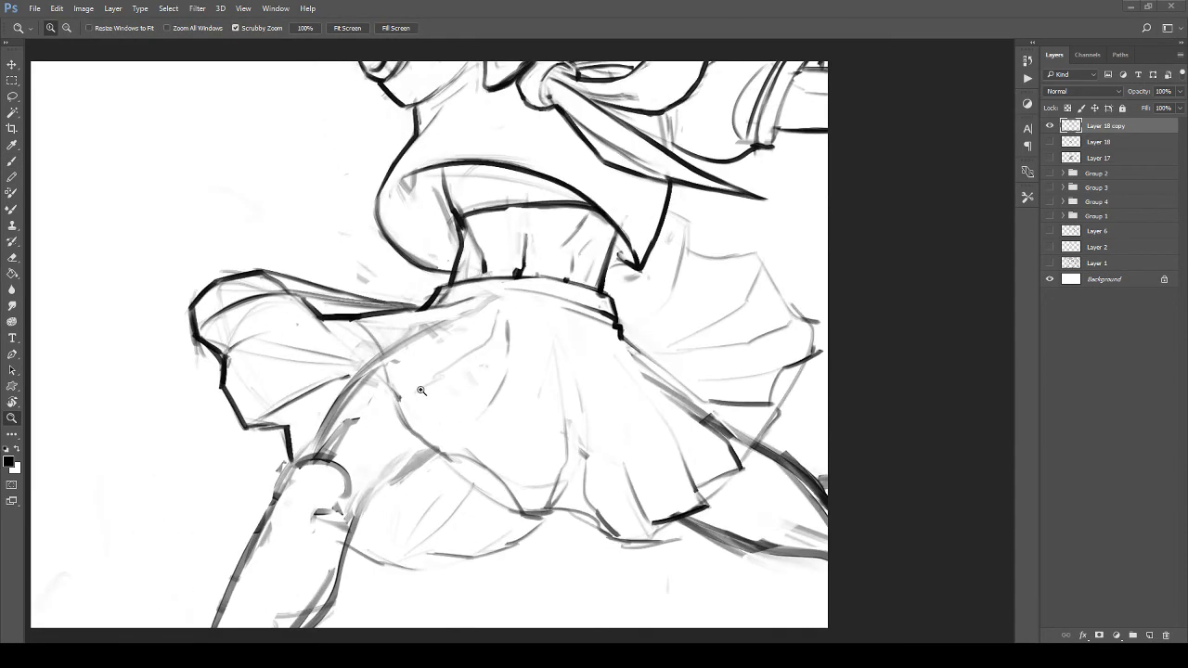
key("b")
left_click_drag(356, 318, 388, 370)
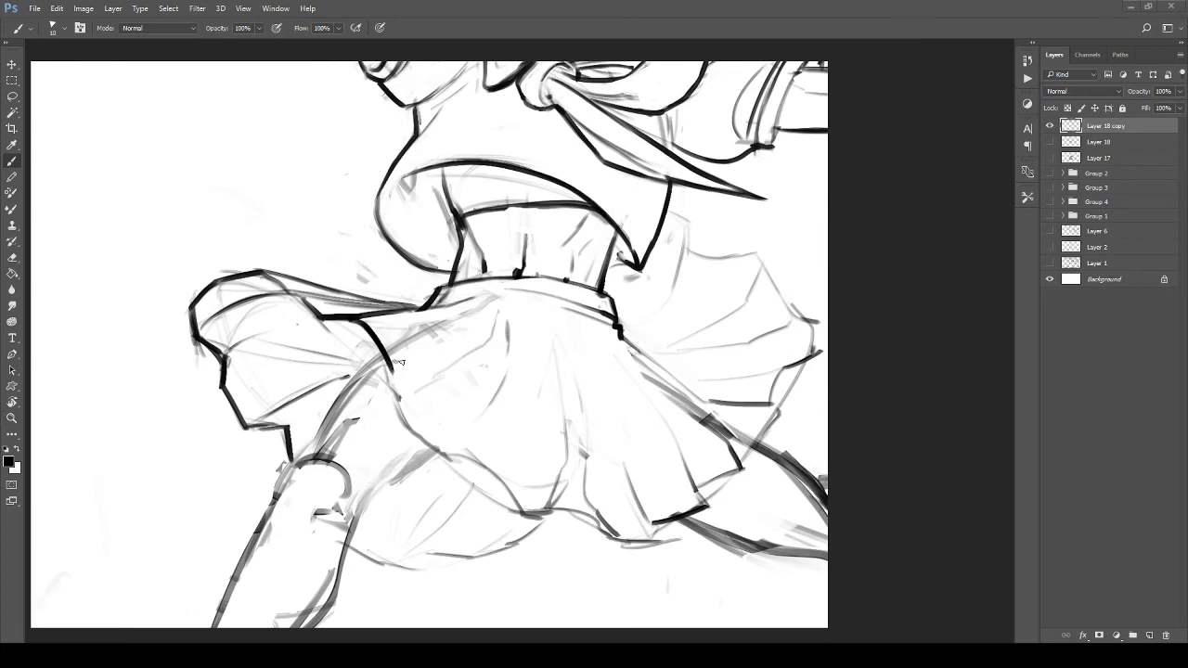
left_click_drag(498, 302, 471, 324)
left_click_drag(387, 369, 423, 437)
left_click_drag(394, 390, 444, 445)
left_click_drag(512, 345, 488, 412)
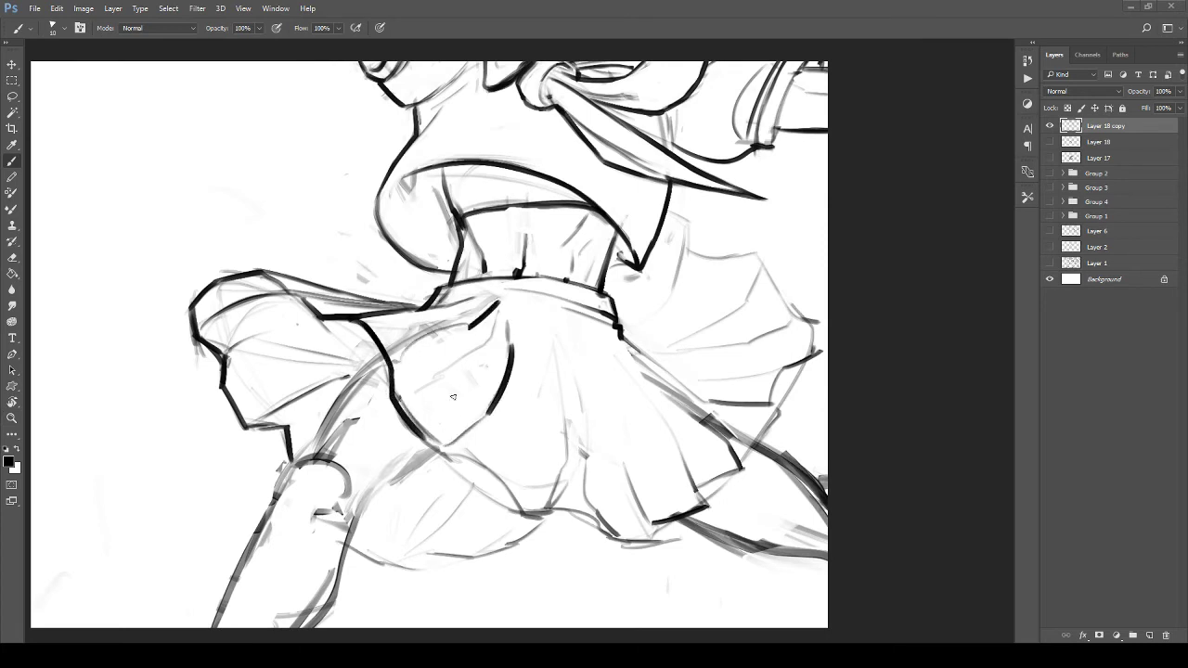
Step: Redraw the front panel's bottom hem between the legs with bold lines and short pleat folds
mouse_move(411, 418)
left_mouse_down()
mouse_move(512, 496)
mouse_move(428, 418)
mouse_move(448, 439)
mouse_move(507, 442)
left_mouse_up()
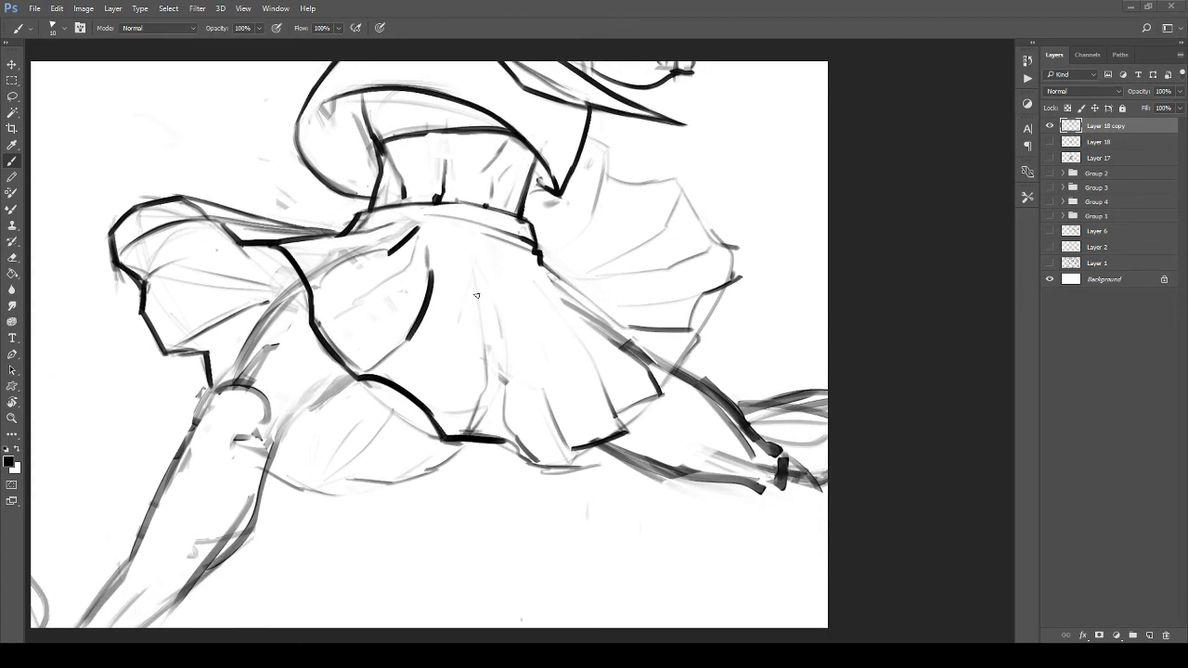
left_click_drag(484, 372, 464, 436)
left_click_drag(513, 443, 535, 463)
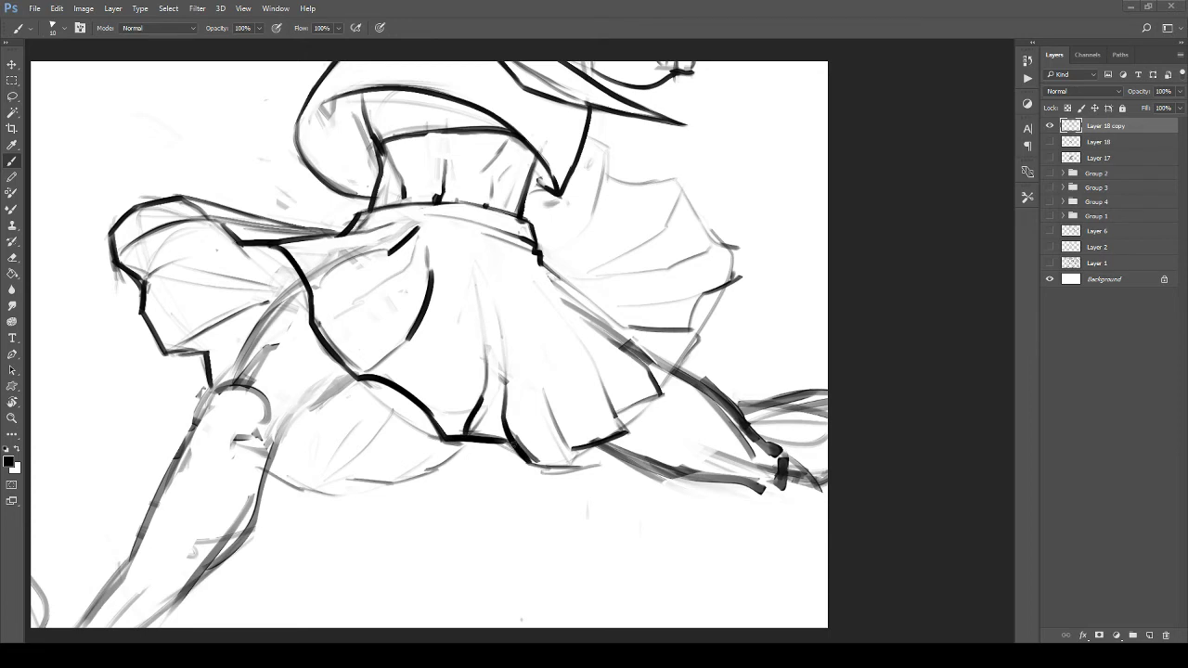
Step: Redraw the upper edge of the skirt's right flare beside the shirt corner and add curved folds inside it
mouse_move(528, 410)
left_mouse_down()
mouse_move(417, 483)
mouse_move(408, 553)
left_mouse_up()
mouse_move(469, 277)
left_mouse_down()
mouse_move(497, 295)
mouse_move(475, 358)
left_mouse_up()
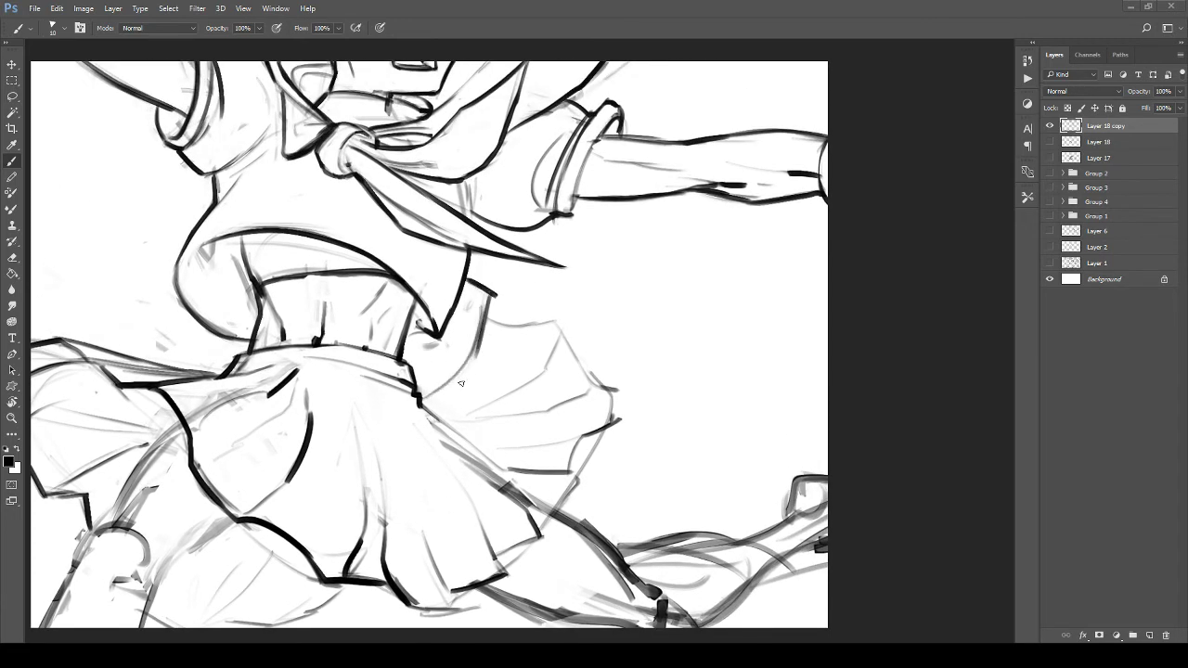
mouse_move(525, 322)
left_mouse_down()
mouse_move(563, 344)
mouse_move(546, 365)
mouse_move(441, 414)
left_mouse_up()
left_click_drag(537, 374, 443, 417)
mouse_move(566, 340)
left_mouse_down()
mouse_move(514, 396)
mouse_move(590, 376)
left_mouse_up()
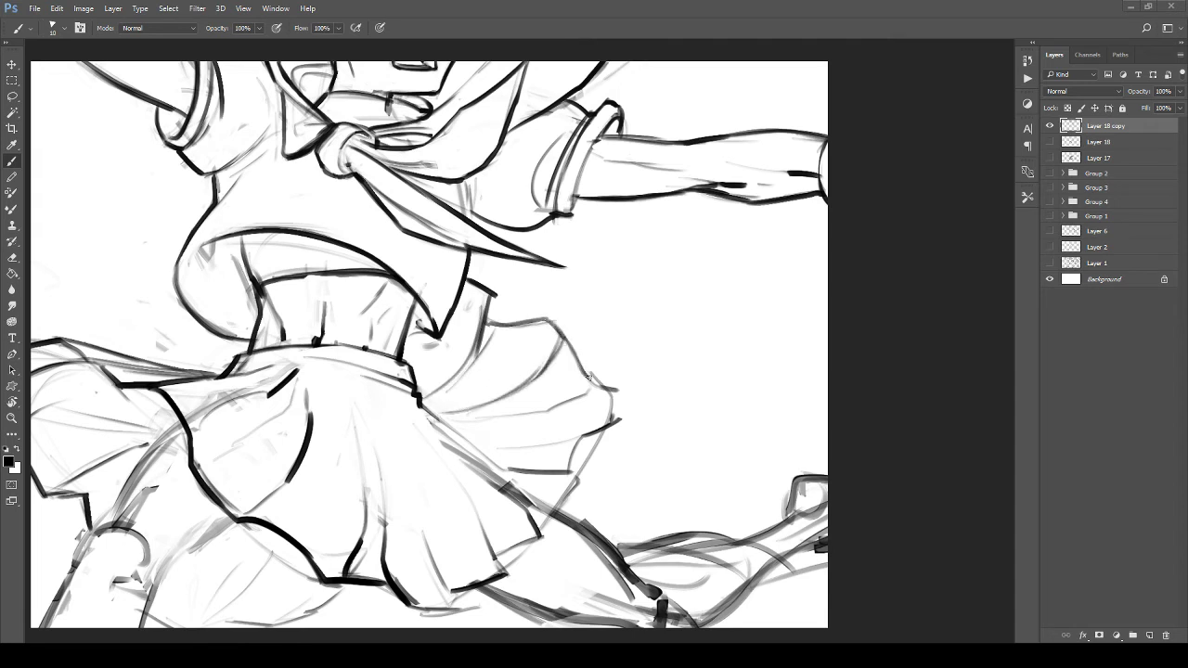
Step: Strengthen the right flare's lower folds and outer edge, and clean up the rough lines around them with the eraser
left_click_drag(464, 432, 526, 468)
mouse_move(485, 450)
left_mouse_down()
mouse_move(587, 437)
mouse_move(570, 471)
left_mouse_up()
mouse_move(590, 426)
left_mouse_down()
mouse_move(511, 386)
mouse_move(526, 325)
mouse_move(528, 340)
mouse_move(499, 358)
left_mouse_up()
mouse_move(506, 358)
left_mouse_down()
mouse_move(481, 410)
mouse_move(446, 454)
mouse_move(450, 426)
mouse_move(534, 345)
left_mouse_up()
key("e")
left_click_drag(458, 338, 591, 364)
left_click_drag(381, 402, 568, 266)
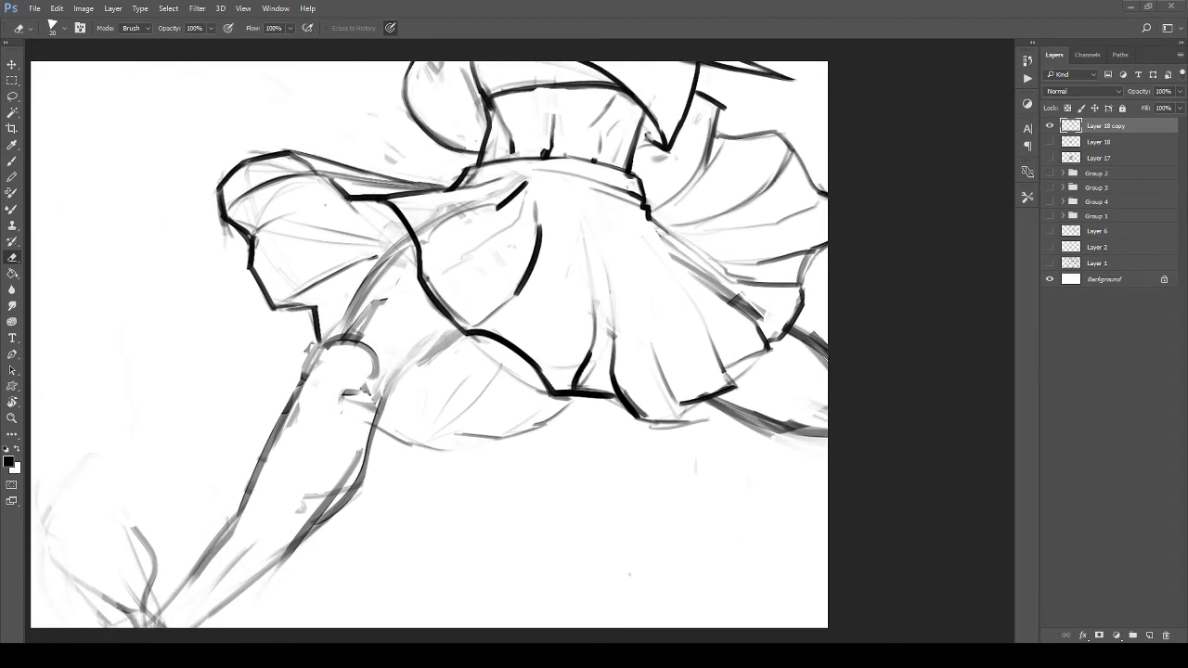
Step: Redraw the front thigh's upper contour from the skirt down past the knee and mark the kneecap curve
key("ctrl+Tab")
key("z")
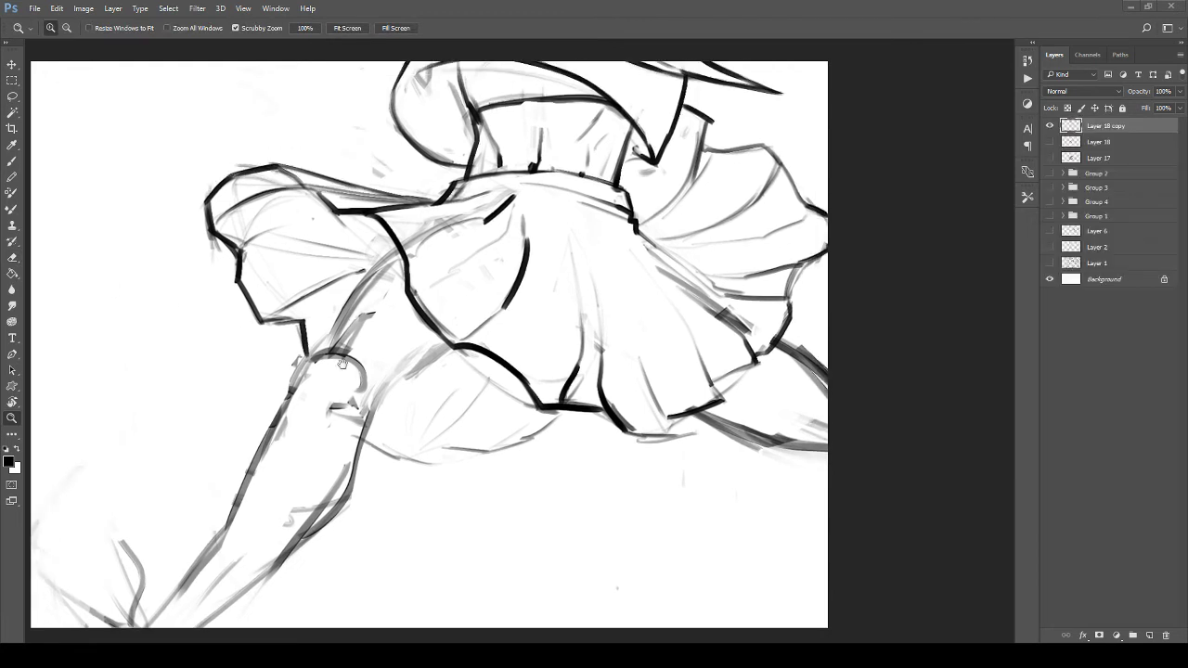
key("b")
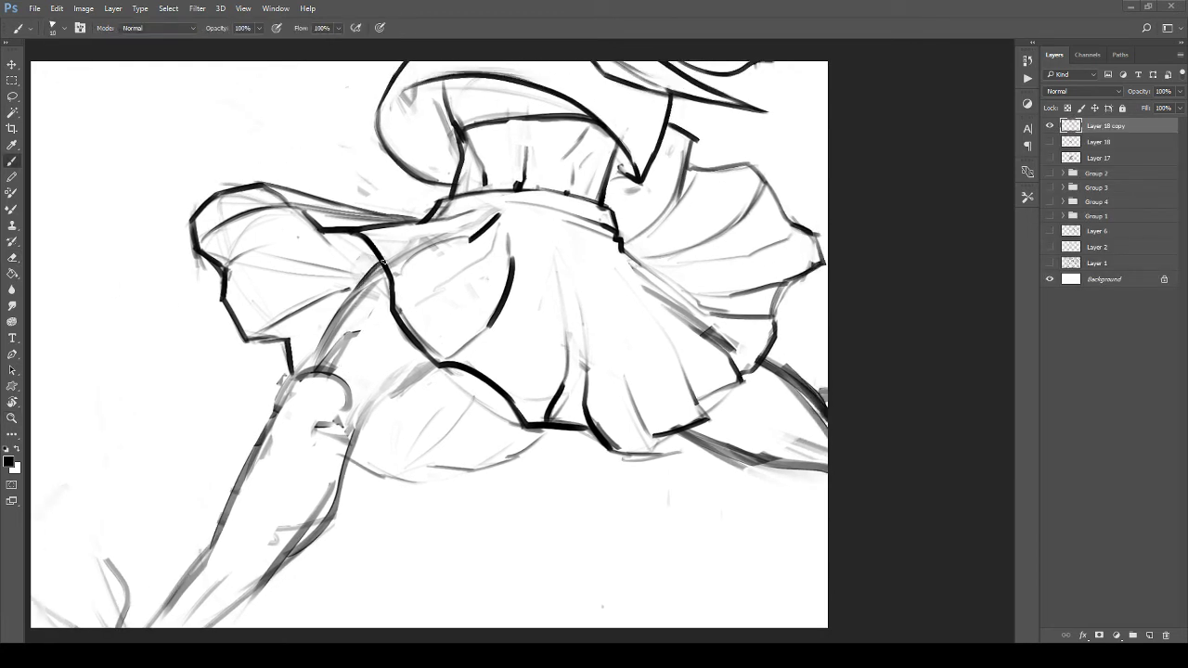
mouse_move(382, 262)
left_mouse_down()
mouse_move(282, 395)
mouse_move(271, 454)
mouse_move(286, 466)
left_mouse_up()
mouse_move(320, 422)
left_mouse_down()
mouse_move(344, 393)
mouse_move(293, 419)
mouse_move(281, 450)
mouse_move(305, 378)
left_mouse_up()
Step: Erase the old rough lines along the front thigh and around the knee
key("e")
left_click_drag(341, 342, 328, 361)
left_click_drag(353, 335, 322, 364)
left_click_drag(373, 286, 343, 341)
left_click_drag(342, 341, 369, 298)
left_click_drag(341, 415, 341, 422)
mouse_move(349, 394)
left_mouse_down()
mouse_move(315, 440)
mouse_move(432, 357)
left_mouse_up()
Step: Draw the underside of the front thigh as a bold line from the skirt hem to behind the knee
key("b")
key("ctrl+z")
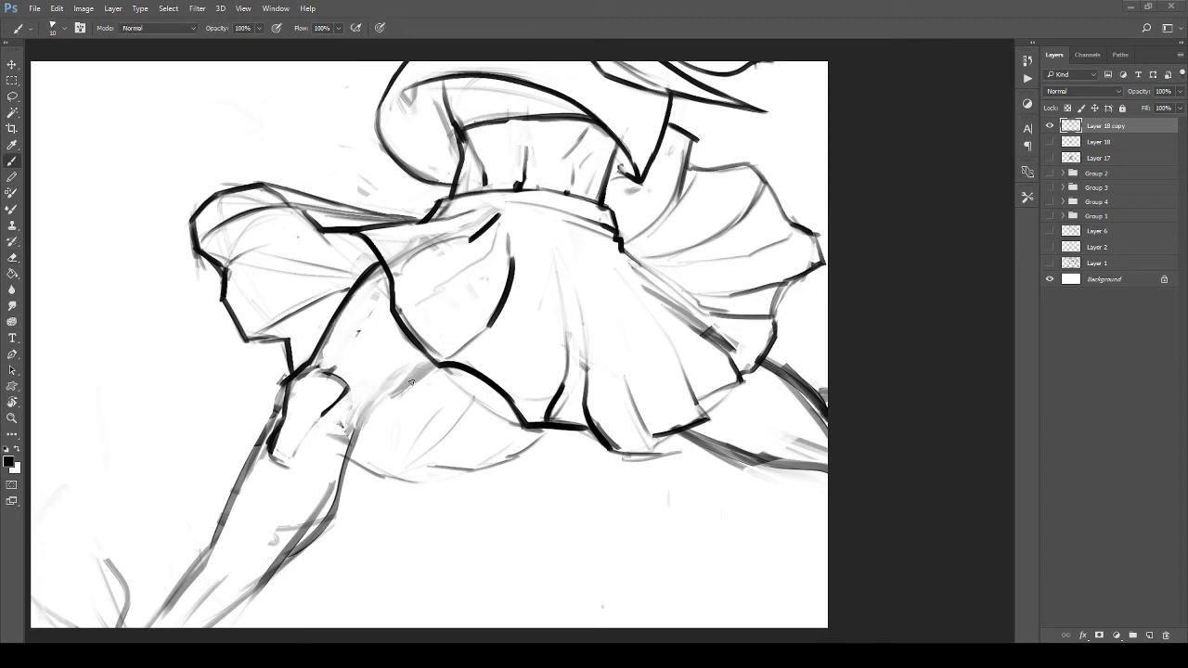
left_click_drag(394, 392, 354, 427)
mouse_move(442, 375)
left_mouse_down()
mouse_move(314, 455)
mouse_move(371, 394)
left_mouse_up()
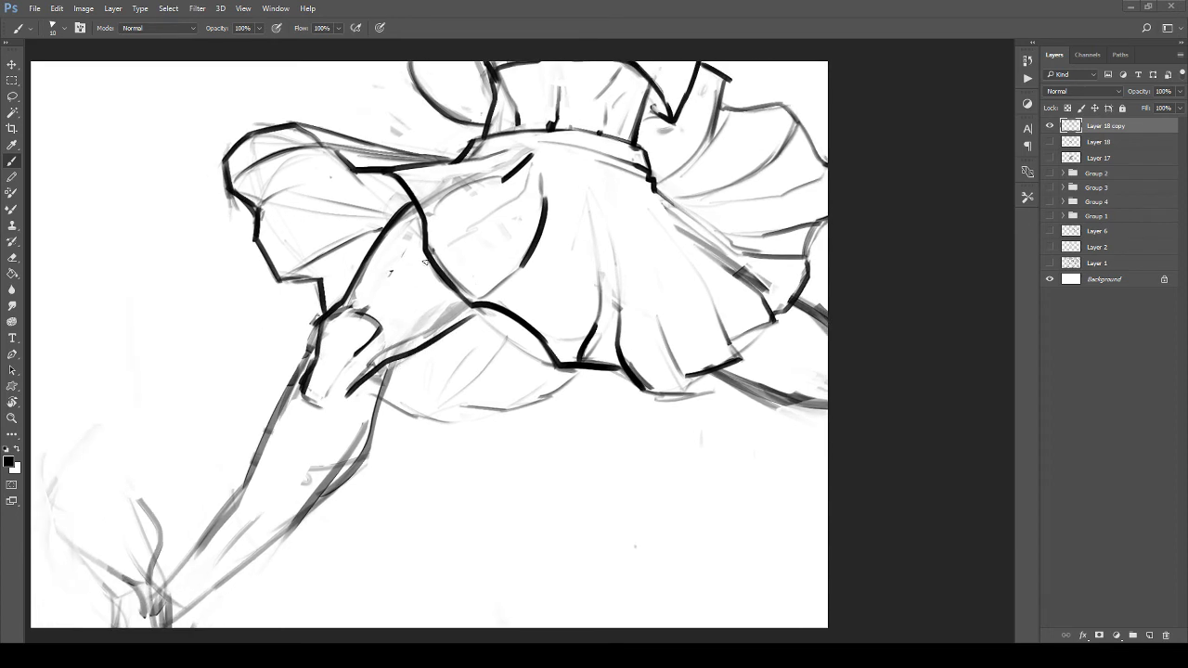
Step: Clear the stray marks inside the front thigh and sketch lighter muscle and knee lines
mouse_move(425, 289)
left_mouse_down()
mouse_move(367, 373)
mouse_move(430, 279)
mouse_move(364, 368)
mouse_move(376, 336)
mouse_move(355, 307)
left_mouse_up()
key("ctrl+z")
key("ctrl+z")
key("e")
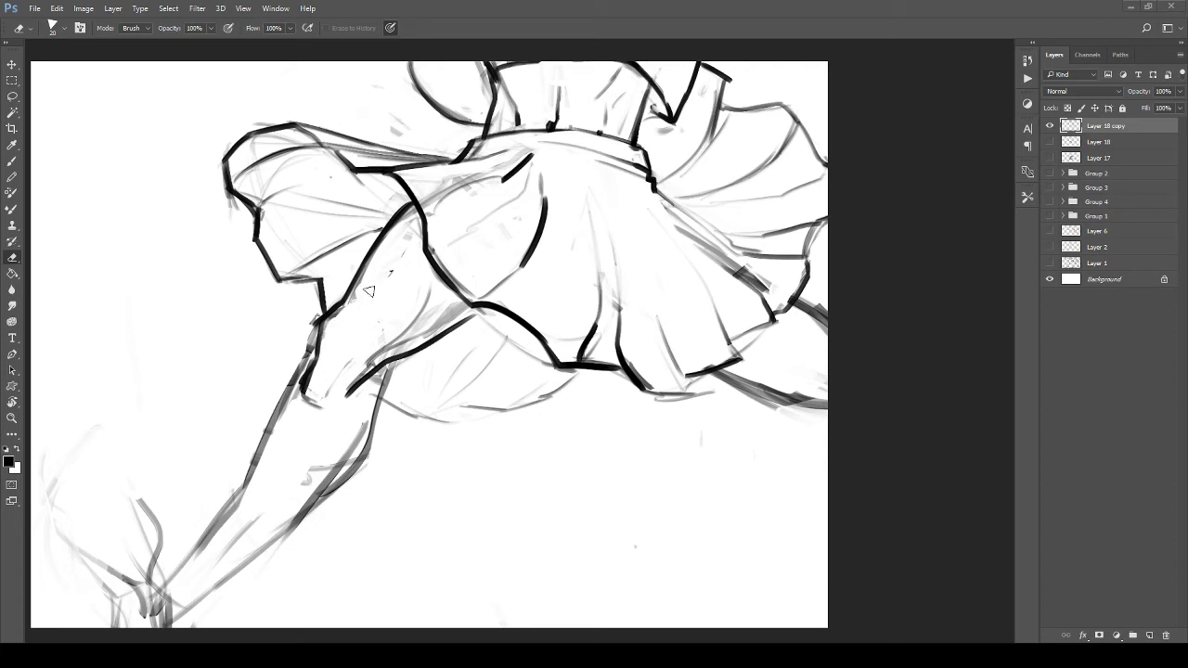
key("b")
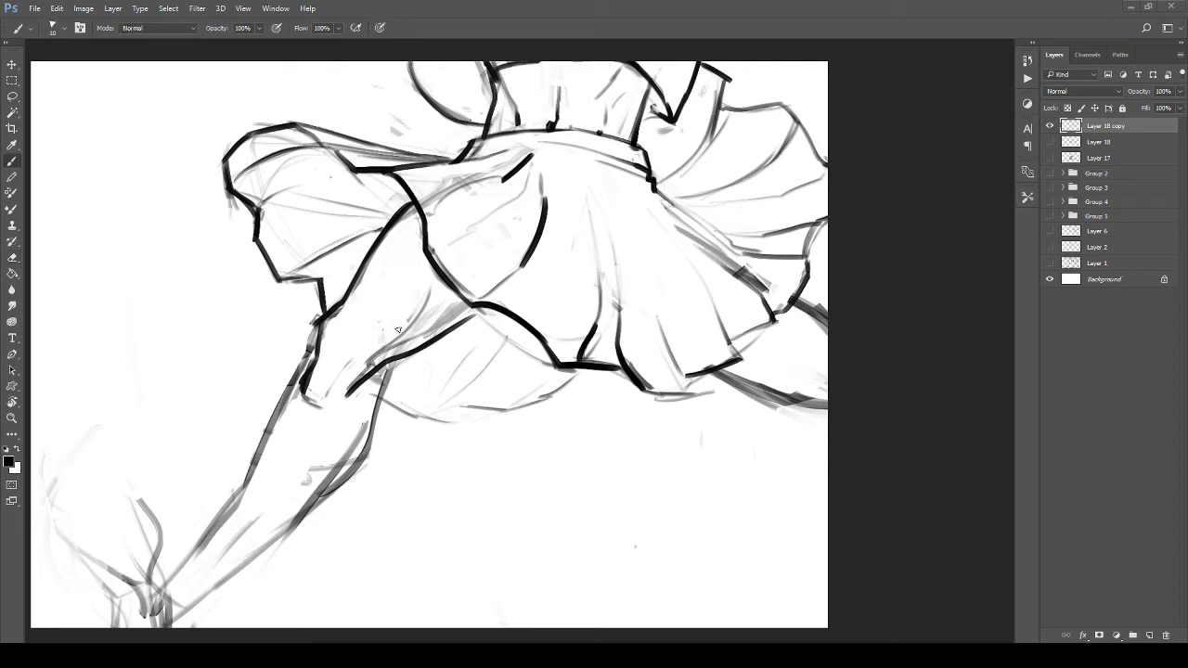
left_click_drag(318, 330, 340, 372)
mouse_move(362, 316)
left_mouse_down()
mouse_move(362, 350)
mouse_move(393, 330)
mouse_move(401, 295)
mouse_move(337, 295)
mouse_move(359, 314)
mouse_move(330, 387)
left_mouse_up()
key("z")
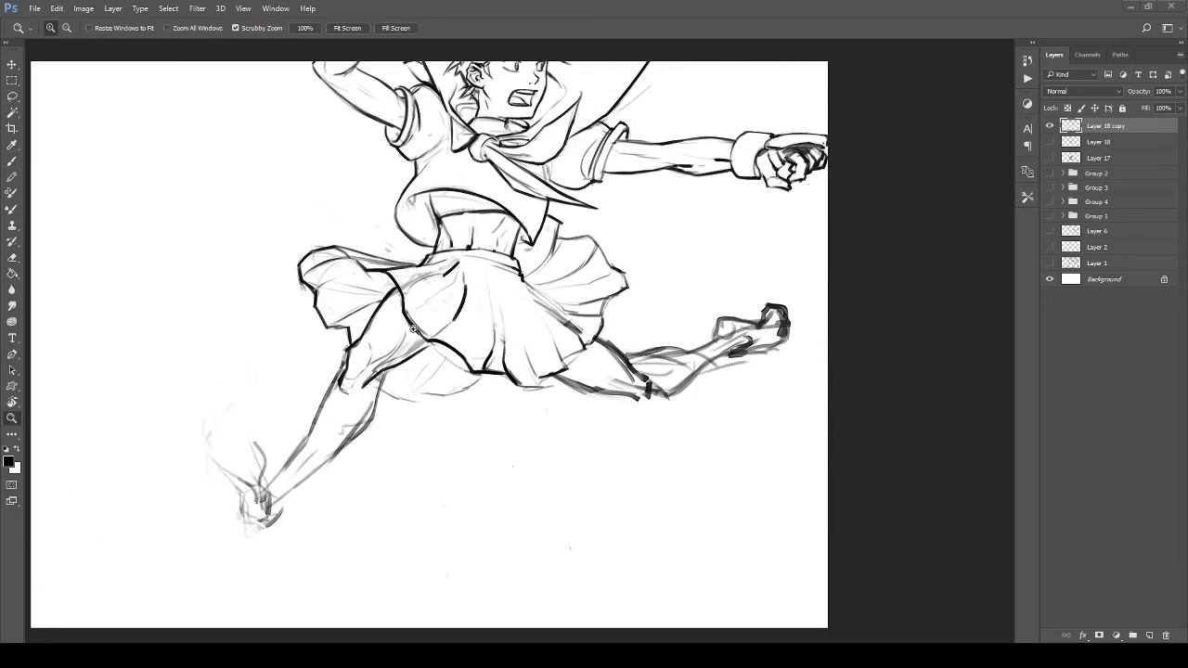
left_click_drag(410, 331, 460, 334)
key("e")
left_click_drag(403, 368, 423, 350)
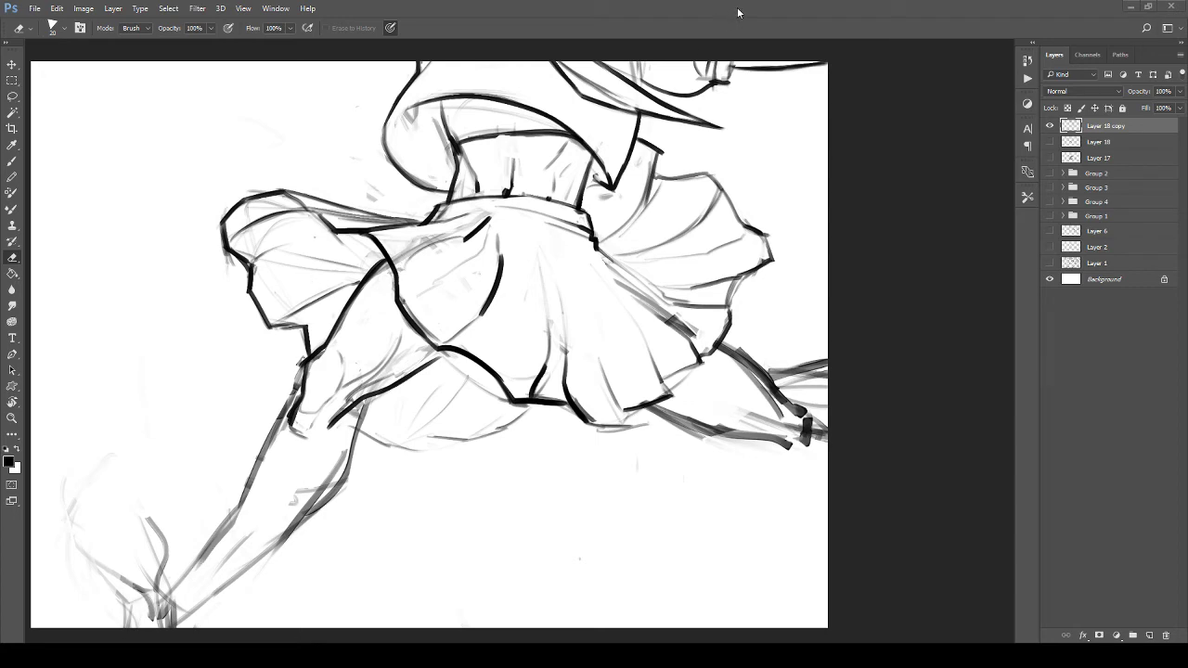
Step: Redraw the front leg's shin contour down to the ankle, thinning the rough line with the eraser
left_click_drag(412, 512, 406, 313)
left_click_drag(371, 247, 427, 323)
left_click_drag(332, 404, 367, 370)
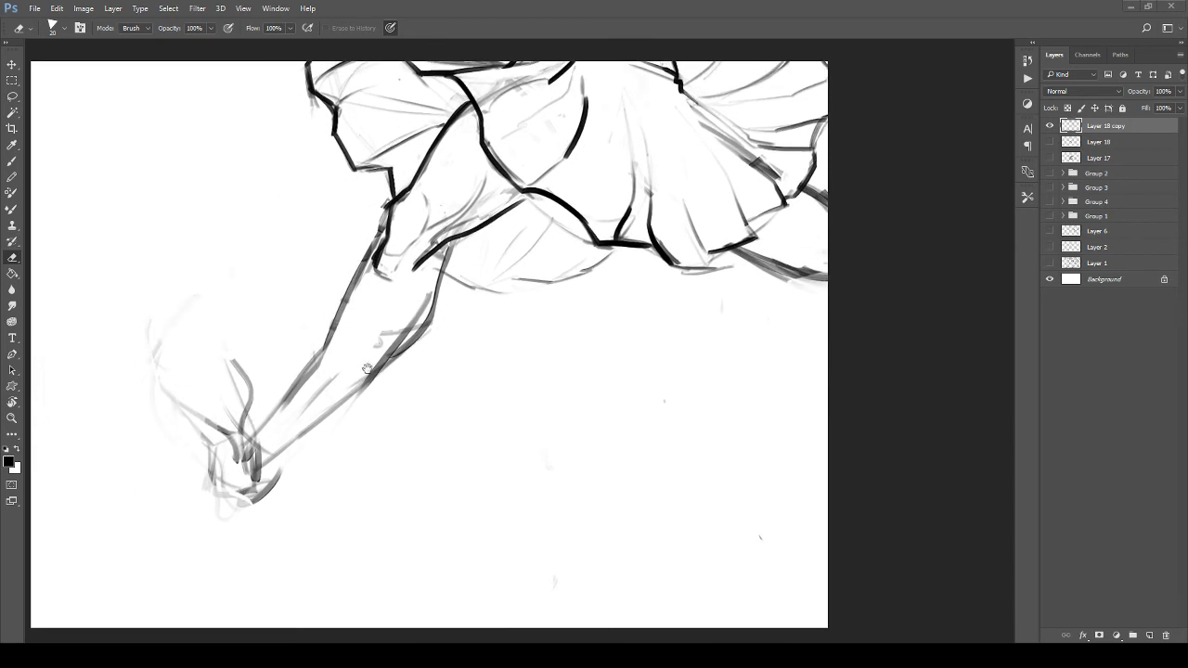
key("b")
left_click_drag(364, 282, 382, 284)
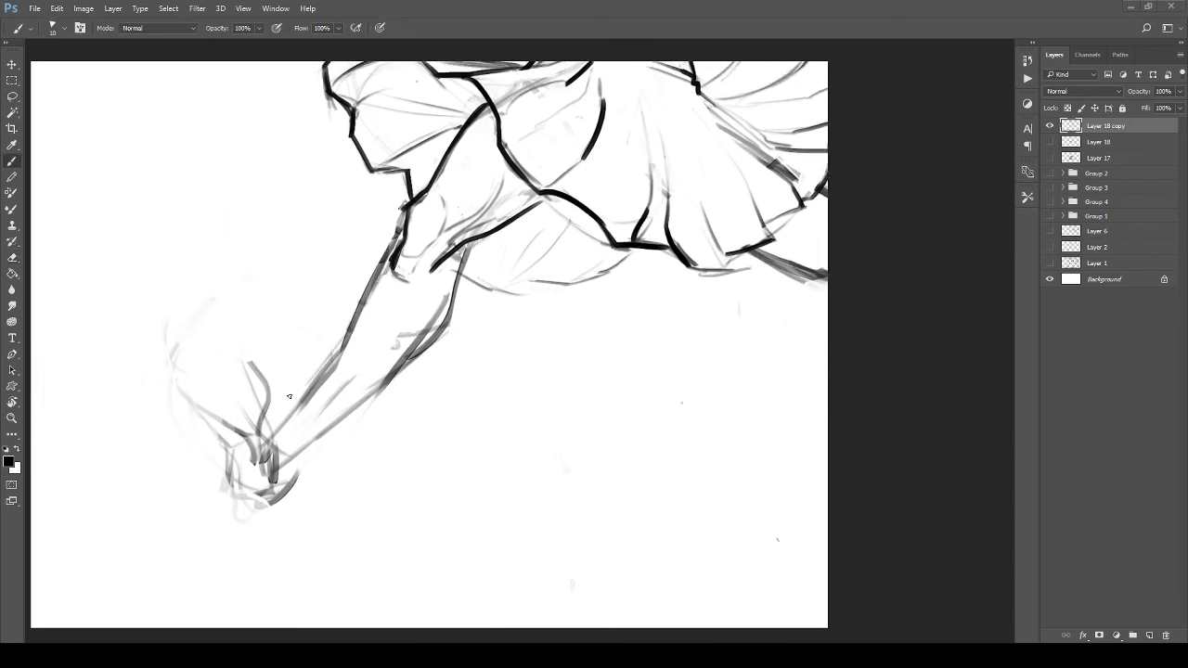
mouse_move(346, 344)
left_mouse_down()
mouse_move(265, 423)
mouse_move(353, 322)
mouse_move(292, 400)
left_mouse_up()
mouse_move(324, 365)
left_mouse_down()
mouse_move(271, 423)
mouse_move(349, 335)
left_mouse_up()
key("e")
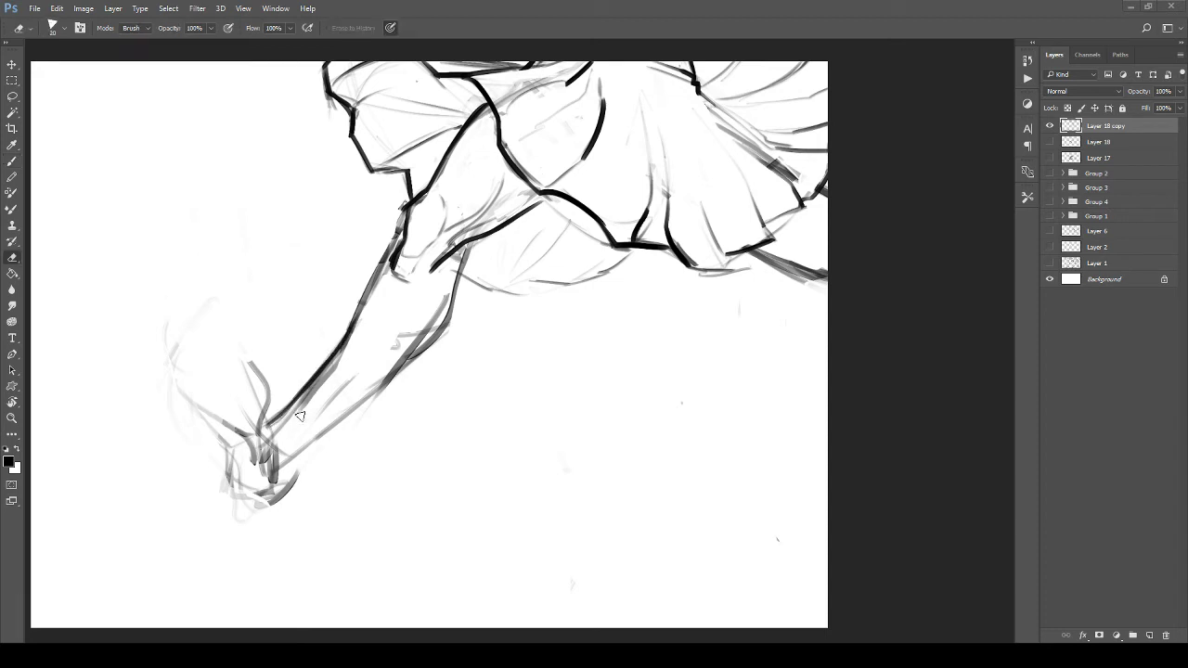
mouse_move(279, 425)
left_mouse_down()
mouse_move(369, 300)
mouse_move(293, 404)
mouse_move(353, 319)
left_mouse_up()
key("b")
mouse_move(299, 392)
left_mouse_down()
mouse_move(361, 303)
mouse_move(269, 422)
left_mouse_up()
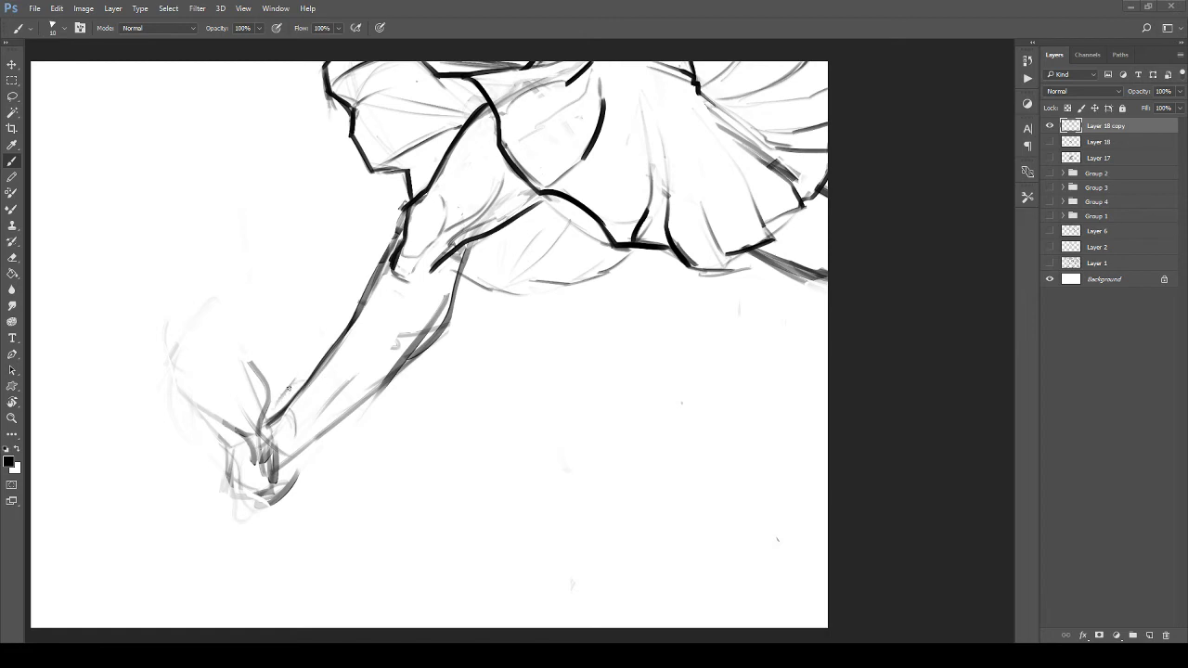
Step: Sketch a rounded cuff around the ankle and redraw the calf contour above it, erasing the old calf lines
mouse_move(291, 388)
left_mouse_down()
mouse_move(319, 393)
mouse_move(341, 421)
mouse_move(337, 445)
mouse_move(317, 453)
mouse_move(342, 399)
left_mouse_up()
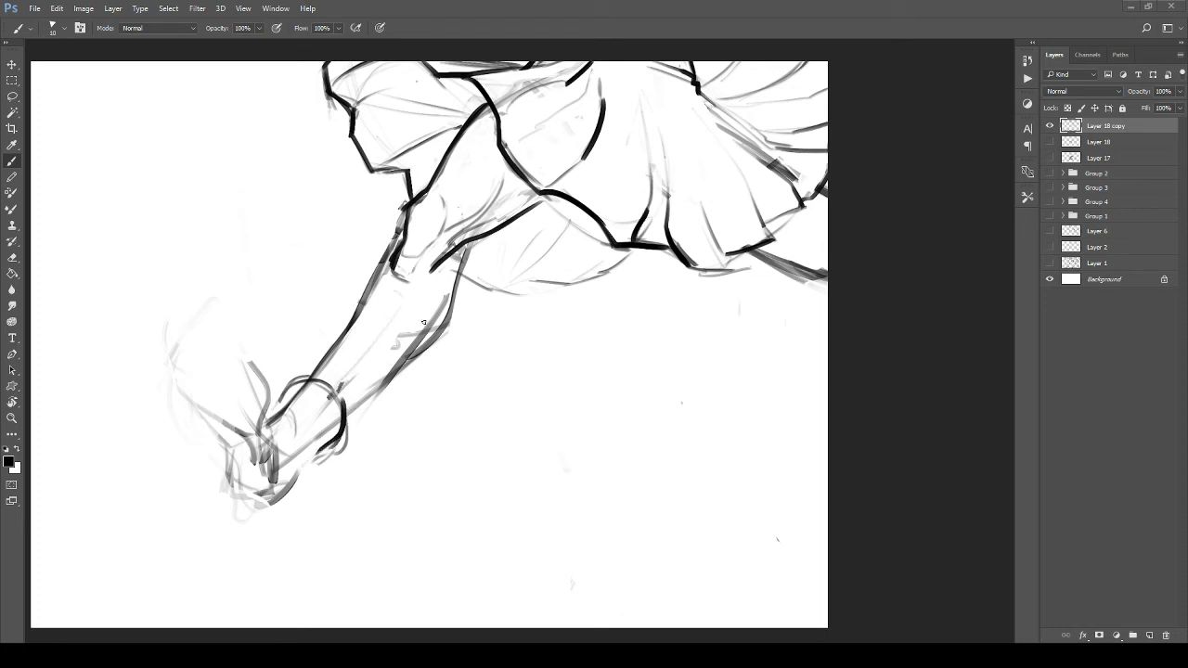
mouse_move(351, 400)
left_mouse_down()
mouse_move(419, 360)
mouse_move(451, 310)
left_mouse_up()
key("e")
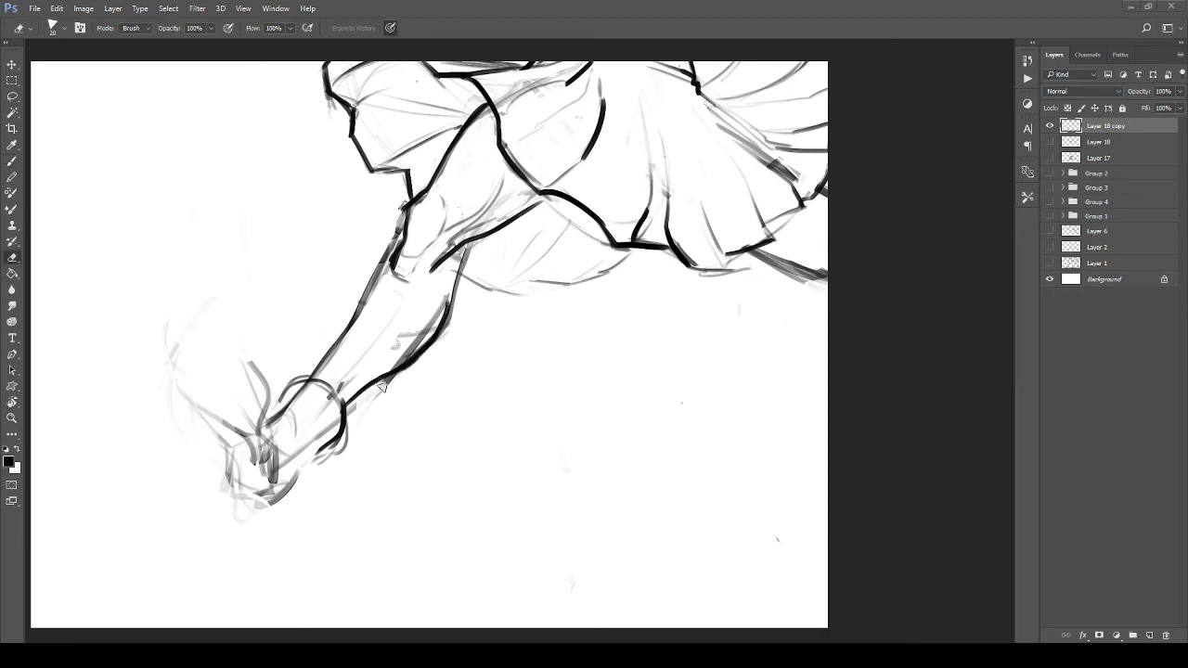
mouse_move(394, 378)
left_mouse_down()
mouse_move(456, 315)
mouse_move(390, 364)
mouse_move(429, 320)
mouse_move(415, 343)
left_mouse_up()
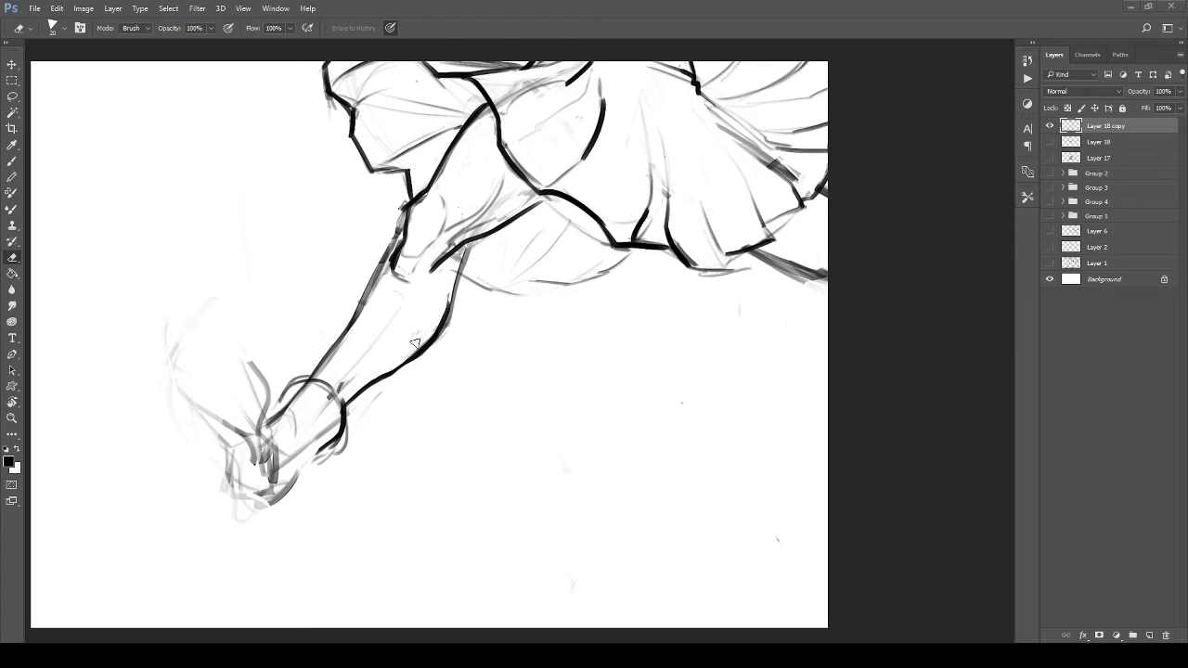
left_click_drag(448, 292, 409, 358)
Step: Extend the back of the calf up to the knee with a bold line and erase stray marks around it
key("b")
mouse_move(364, 392)
left_mouse_down()
mouse_move(425, 352)
mouse_move(451, 295)
mouse_move(415, 359)
left_mouse_up()
left_click_drag(433, 315, 408, 345)
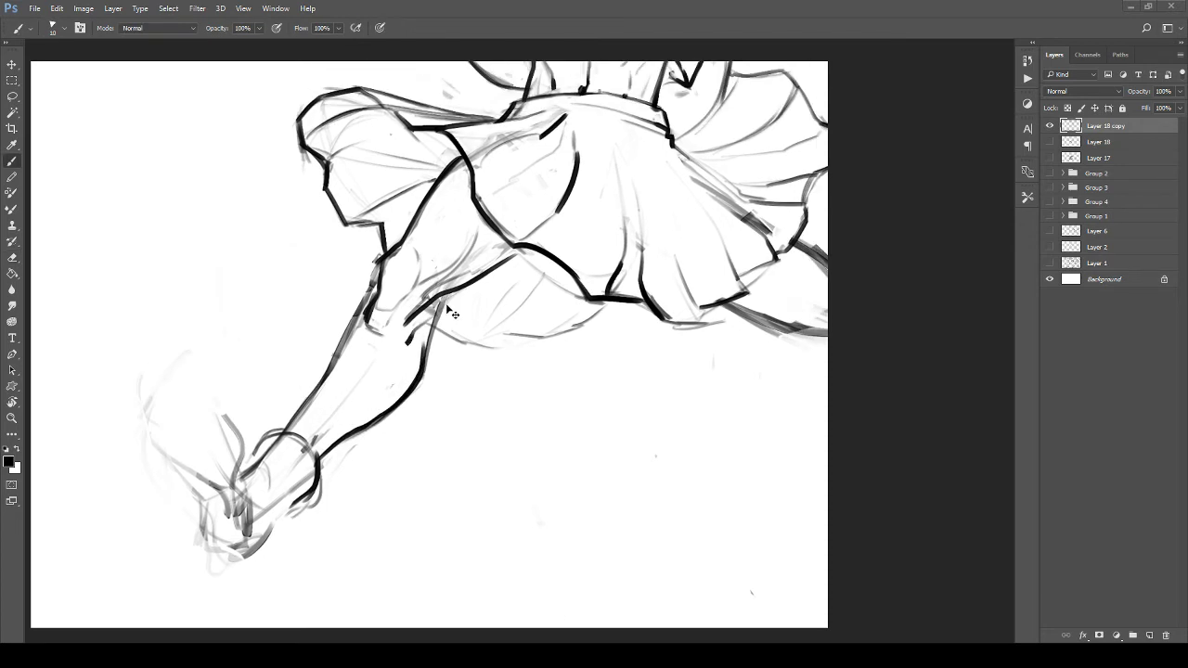
key("ctrl+z")
left_click_drag(445, 296, 421, 365)
key("e")
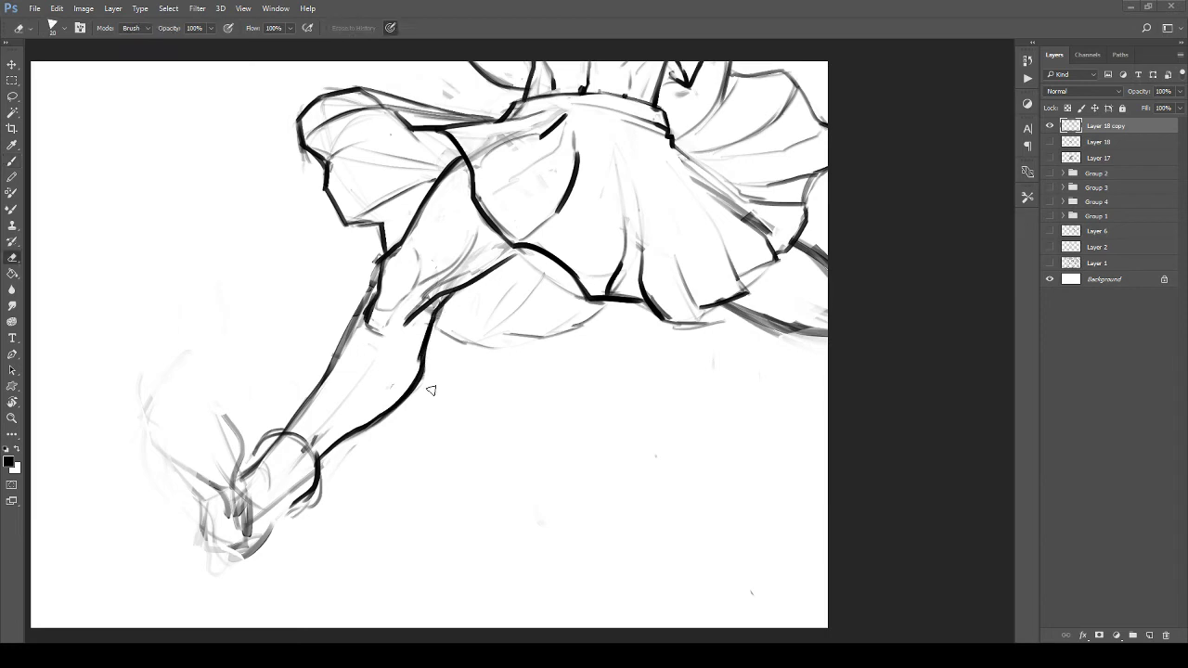
mouse_move(400, 408)
left_mouse_down()
mouse_move(439, 367)
mouse_move(397, 423)
left_mouse_up()
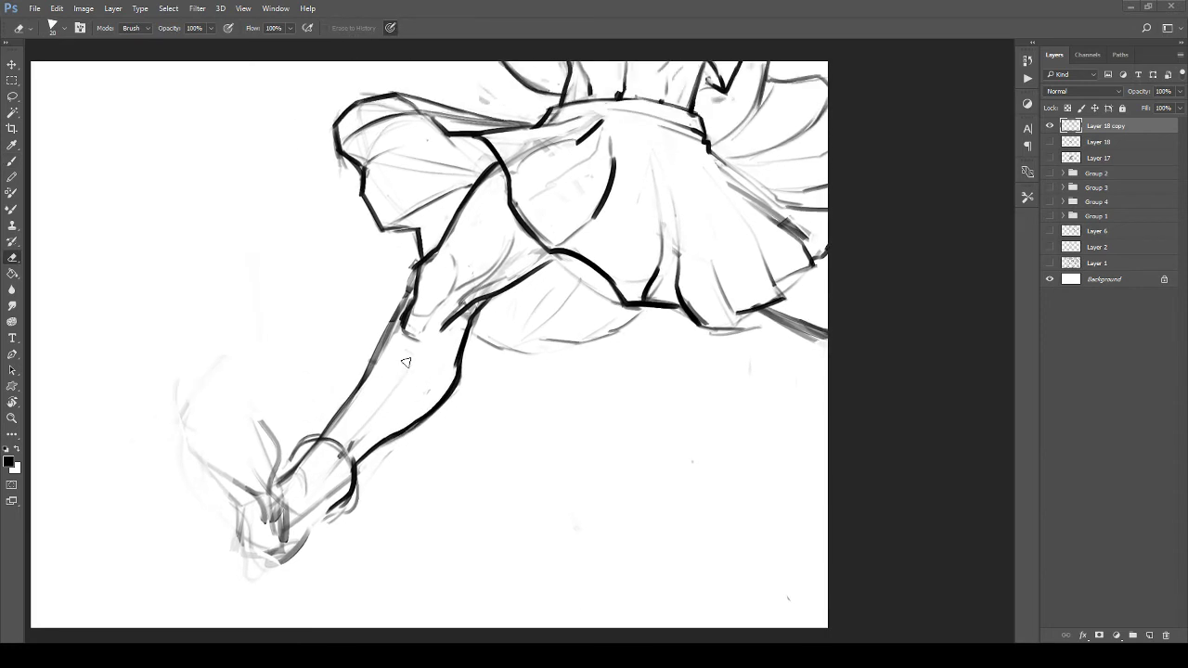
Step: Thin the rough shin contour of the front leg with the eraser and redraw it as a bold line toward the ankle
key("b")
key("e")
left_click_drag(408, 275, 369, 332)
mouse_move(411, 254)
left_mouse_down()
mouse_move(399, 327)
mouse_move(367, 376)
left_mouse_up()
key("b")
left_click_drag(328, 446, 371, 391)
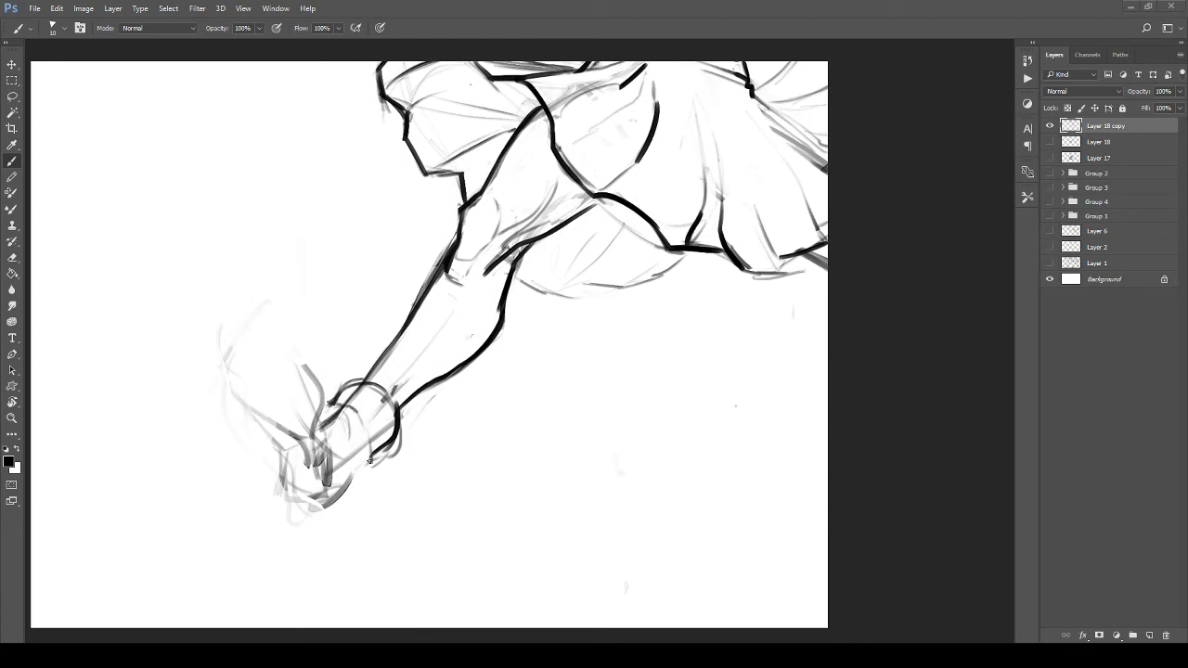
Step: Outline the front foot's raised shoe with bold lines for the toe, sole sides and heel
left_click_drag(329, 401, 303, 351)
mouse_move(279, 312)
left_mouse_down()
mouse_move(312, 364)
mouse_move(297, 307)
mouse_move(254, 327)
mouse_move(254, 315)
mouse_move(244, 396)
mouse_move(290, 456)
mouse_move(282, 475)
mouse_move(311, 491)
left_mouse_up()
mouse_move(316, 405)
left_mouse_down()
mouse_move(333, 488)
mouse_move(373, 459)
left_mouse_up()
key("z")
mouse_move(316, 412)
left_mouse_down()
mouse_move(244, 387)
mouse_move(347, 429)
mouse_move(257, 432)
mouse_move(344, 461)
mouse_move(318, 356)
mouse_move(337, 410)
left_mouse_up()
Step: Erase the rough construction lines inside the sole and around the toe of the front shoe
key("e")
mouse_move(328, 345)
left_mouse_down()
mouse_move(318, 309)
mouse_move(326, 396)
left_mouse_up()
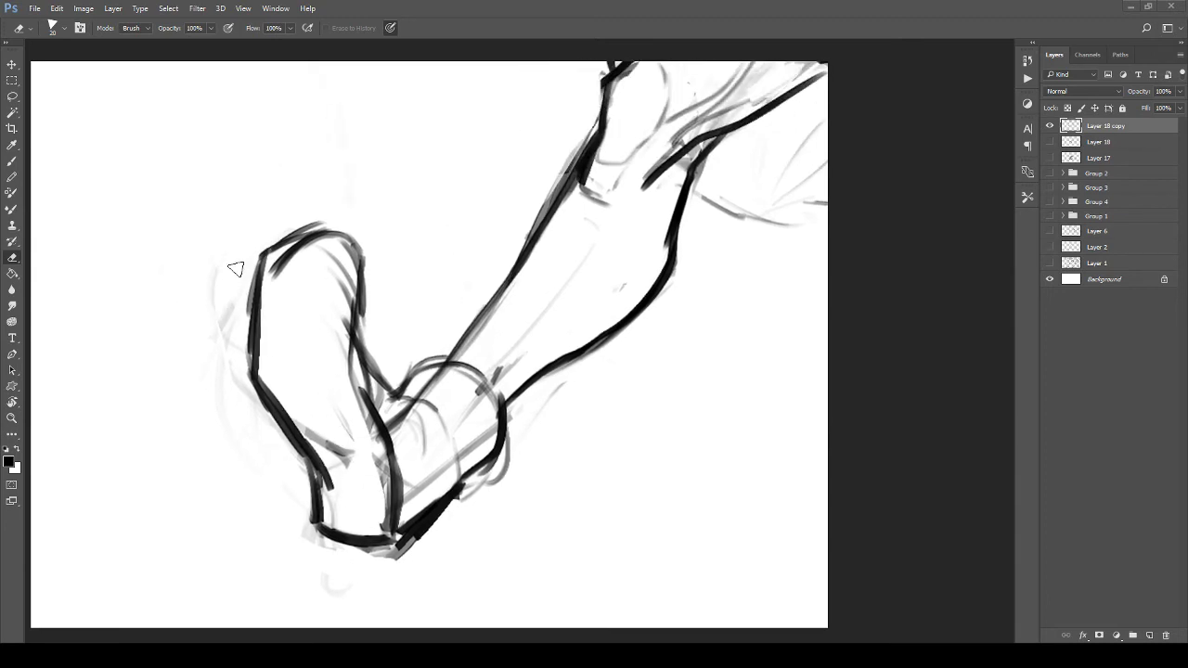
left_click_drag(234, 303, 226, 349)
left_click_drag(278, 295, 304, 246)
mouse_move(262, 257)
left_mouse_down()
mouse_move(318, 221)
mouse_move(293, 267)
mouse_move(299, 253)
mouse_move(341, 283)
mouse_move(325, 387)
mouse_move(306, 412)
mouse_move(326, 347)
mouse_move(376, 513)
left_mouse_up()
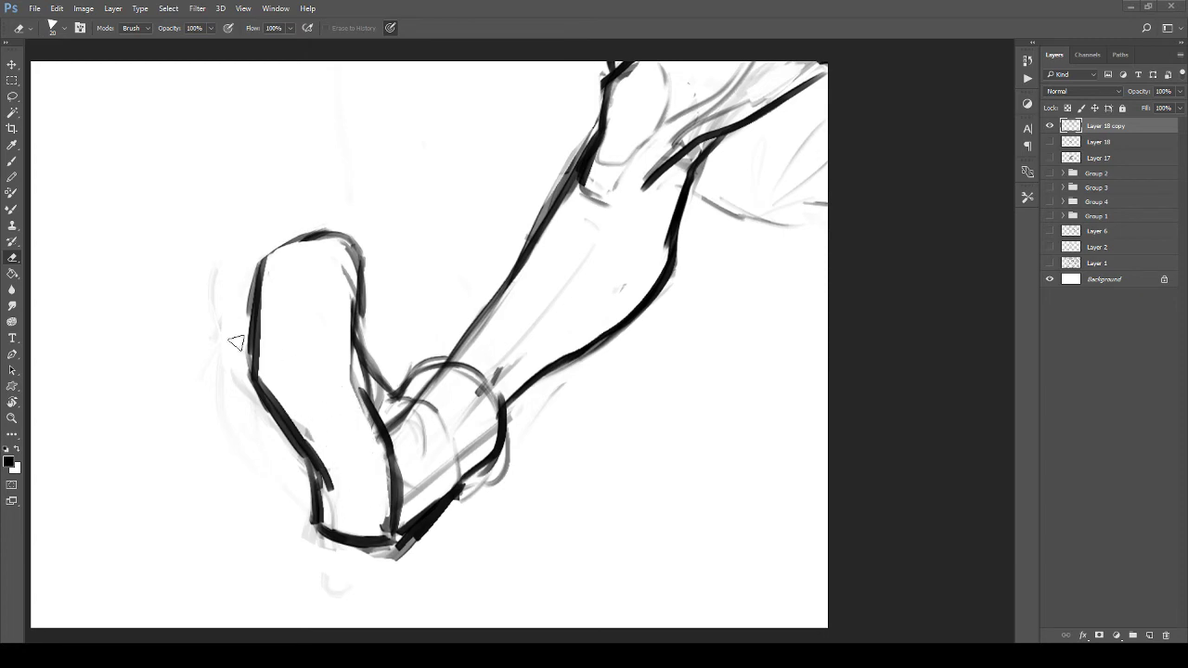
Step: Draw a curved shoe edge between the ankle and sole, and erase the rough lines between it and the sole contour
key("r")
mouse_move(331, 411)
left_mouse_down()
mouse_move(476, 452)
mouse_move(360, 440)
mouse_move(524, 456)
mouse_move(551, 427)
mouse_move(493, 381)
left_mouse_up()
key("b")
mouse_move(463, 343)
left_mouse_down()
mouse_move(422, 388)
mouse_move(395, 401)
mouse_move(388, 384)
mouse_move(358, 403)
mouse_move(474, 353)
mouse_move(502, 318)
mouse_move(568, 282)
mouse_move(560, 291)
left_mouse_up()
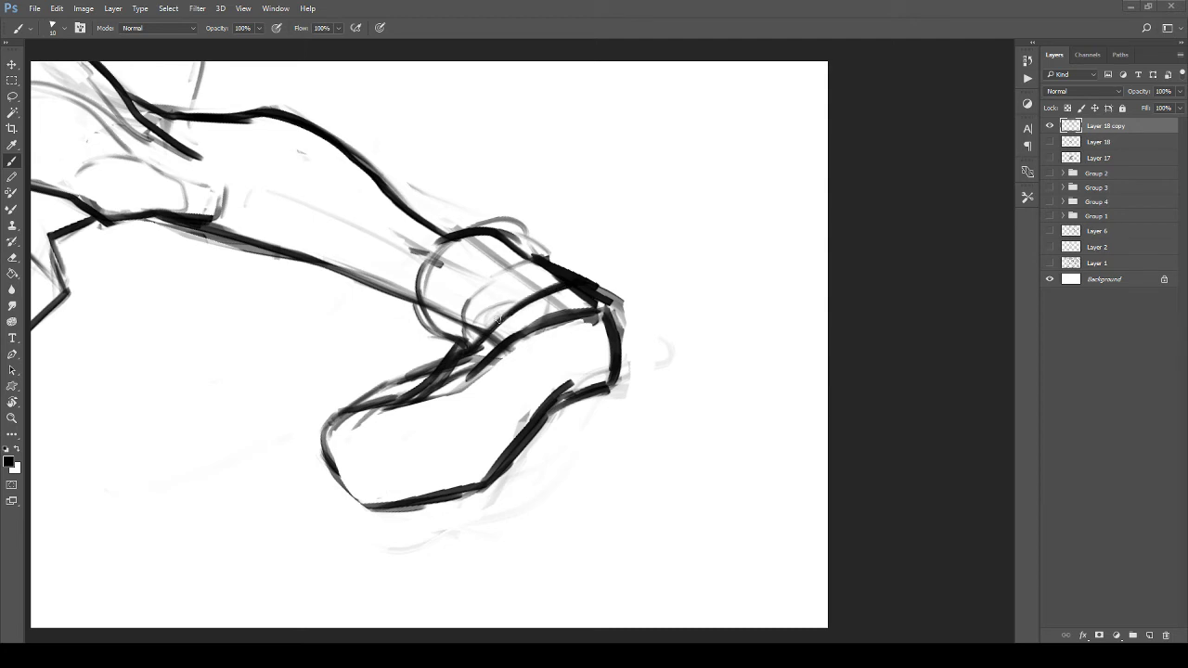
key("e")
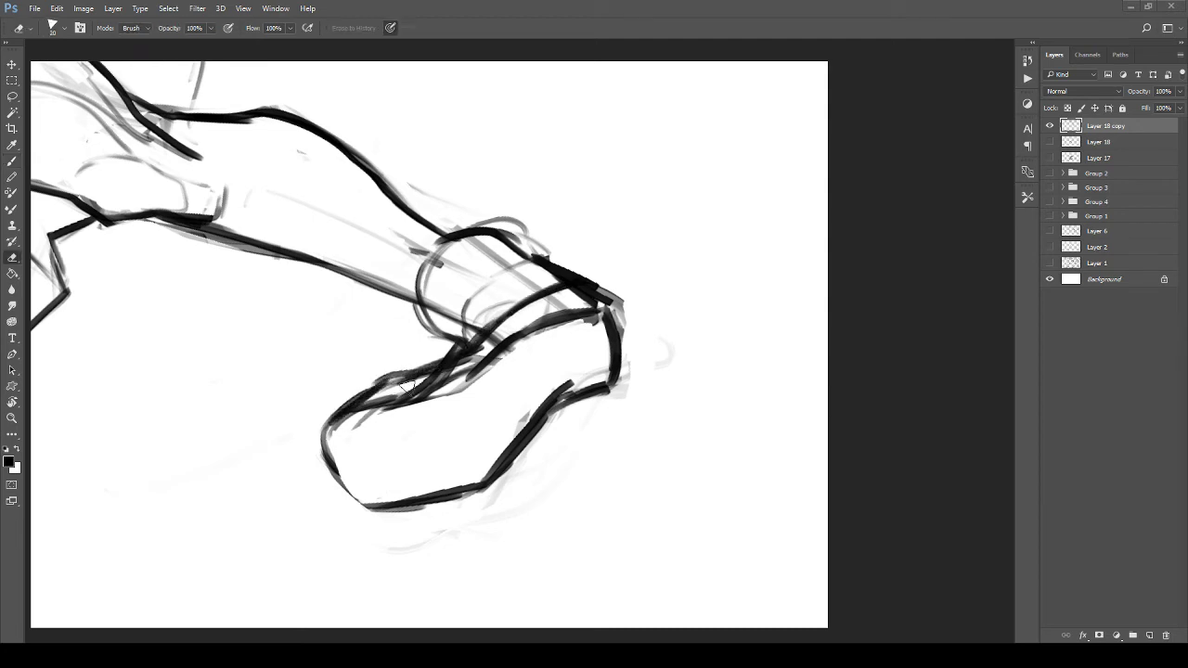
key("bracketleft")
key("bracketleft")
key("bracketleft")
key("bracketleft")
mouse_move(401, 381)
left_mouse_down()
mouse_move(419, 381)
mouse_move(371, 395)
mouse_move(446, 371)
mouse_move(429, 386)
mouse_move(599, 289)
mouse_move(624, 318)
mouse_move(615, 370)
left_mouse_up()
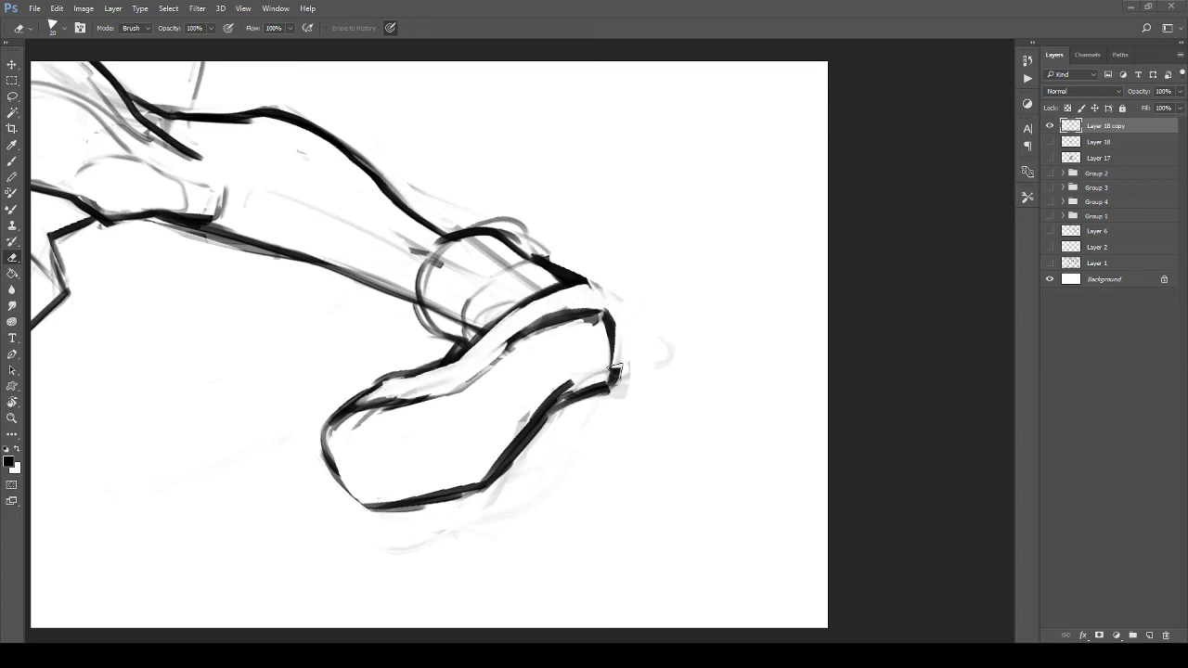
mouse_move(394, 404)
left_mouse_down()
mouse_move(343, 434)
mouse_move(420, 414)
left_mouse_up()
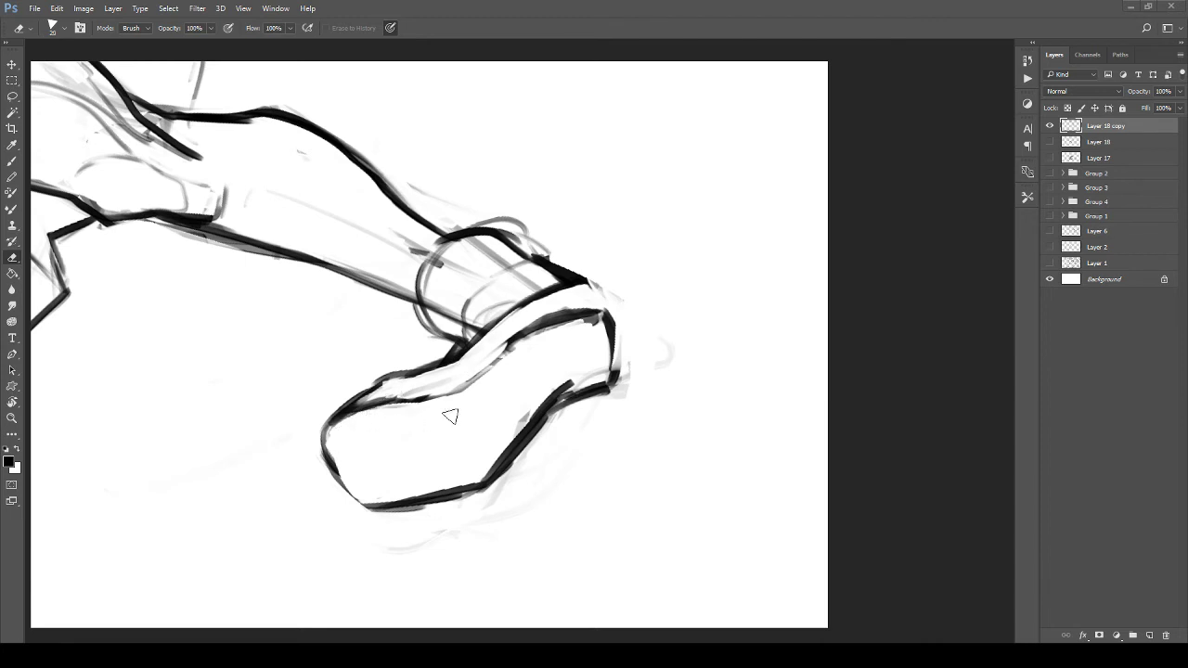
Step: Trim the shoe's toe lines and redraw the toe, sole edge and heel with bold angular strokes
key("bracketleft")
key("bracketleft")
key("bracketleft")
left_click_drag(381, 374, 326, 428)
key("b")
mouse_move(343, 414)
left_mouse_down()
mouse_move(323, 442)
mouse_move(364, 506)
mouse_move(394, 505)
left_mouse_up()
mouse_move(338, 431)
left_mouse_down()
mouse_move(456, 391)
mouse_move(513, 348)
left_mouse_up()
mouse_move(597, 290)
left_mouse_down()
mouse_move(620, 329)
mouse_move(616, 385)
mouse_move(548, 429)
mouse_move(497, 417)
left_mouse_up()
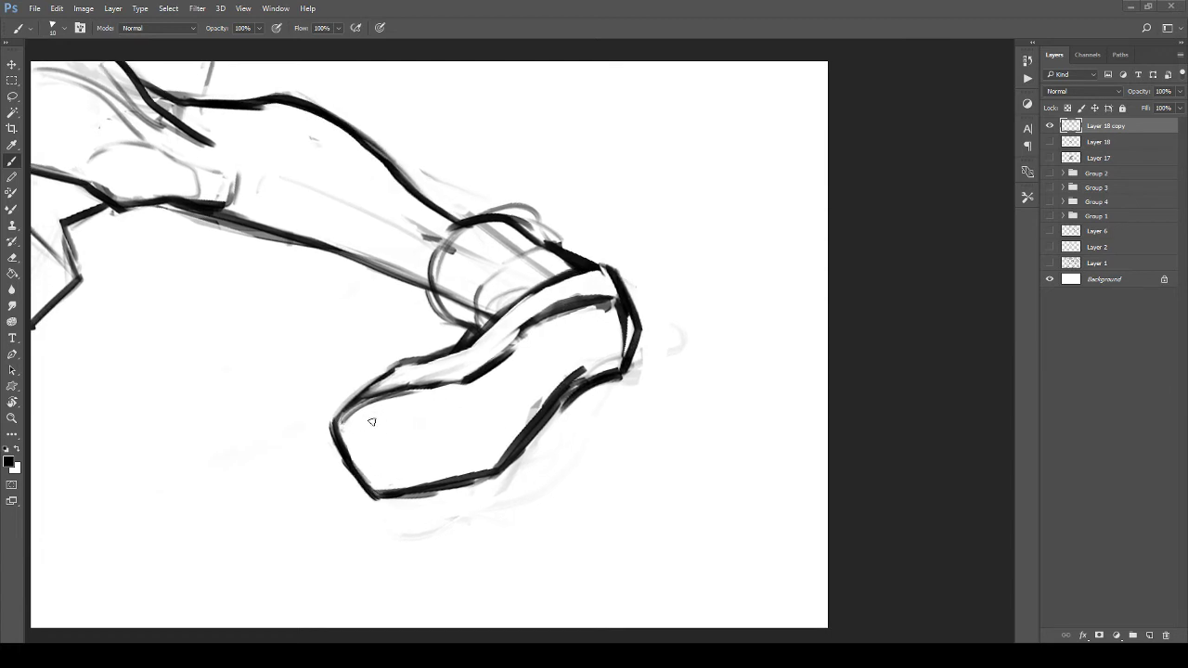
Step: Draw a circled star on the toe area of the sole and add short tread lines around it
mouse_move(364, 429)
left_mouse_down()
mouse_move(419, 450)
mouse_move(381, 414)
mouse_move(400, 465)
mouse_move(397, 414)
mouse_move(360, 449)
mouse_move(375, 449)
left_mouse_up()
mouse_move(406, 424)
left_mouse_down()
mouse_move(416, 444)
mouse_move(397, 457)
left_mouse_up()
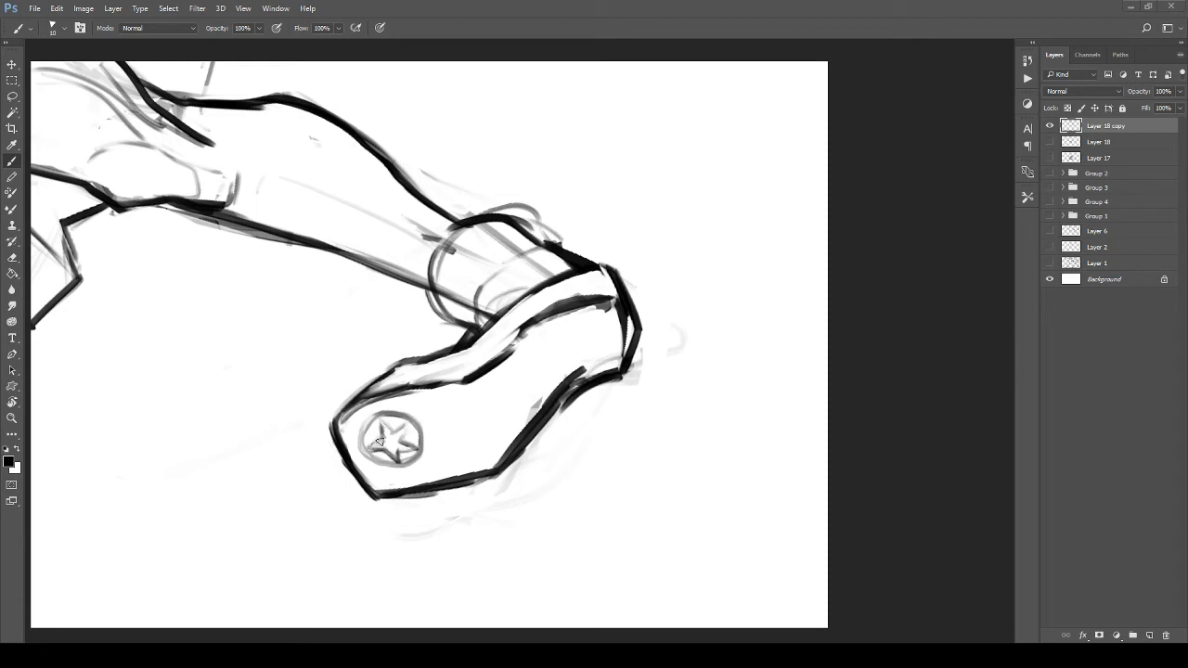
mouse_move(359, 455)
left_mouse_down()
mouse_move(376, 482)
mouse_move(348, 437)
mouse_move(380, 481)
mouse_move(370, 455)
mouse_move(418, 471)
mouse_move(392, 464)
mouse_move(404, 477)
mouse_move(432, 472)
left_mouse_up()
mouse_move(419, 400)
left_mouse_down()
mouse_move(435, 468)
mouse_move(458, 458)
left_mouse_up()
left_click_drag(442, 405, 474, 464)
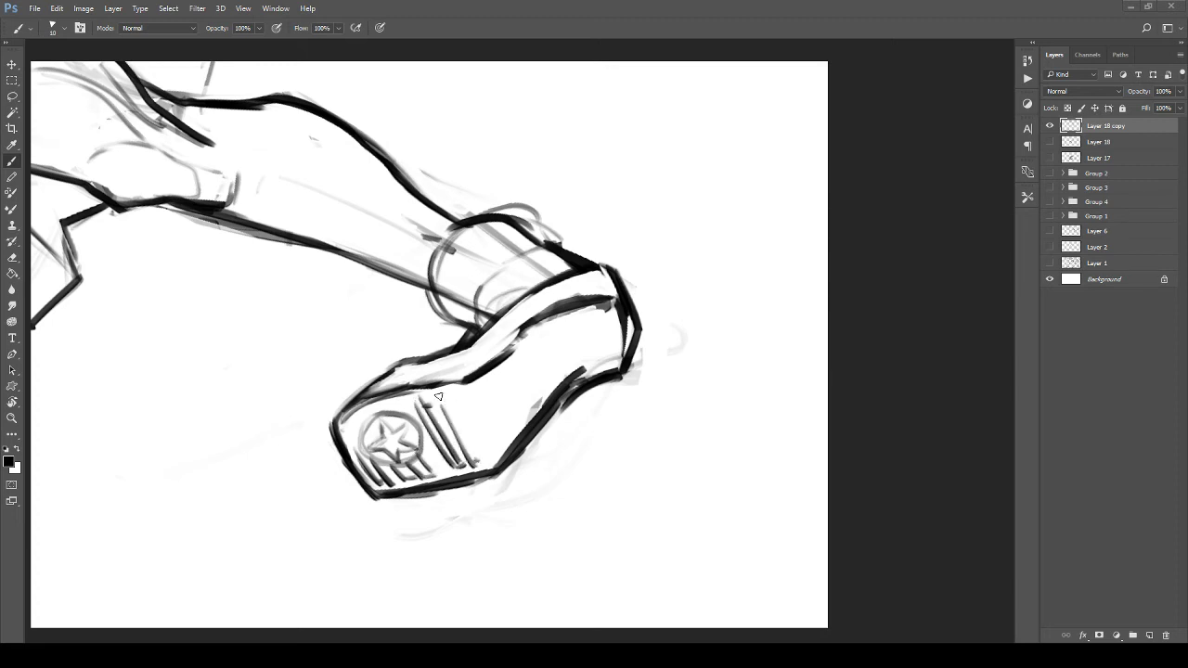
Step: Add more tread lines across the forefoot and heel of the sole, and connect the shoe's side contour at the instep
mouse_move(438, 395)
left_mouse_down()
mouse_move(477, 462)
mouse_move(492, 461)
left_mouse_up()
left_click_drag(483, 389, 508, 425)
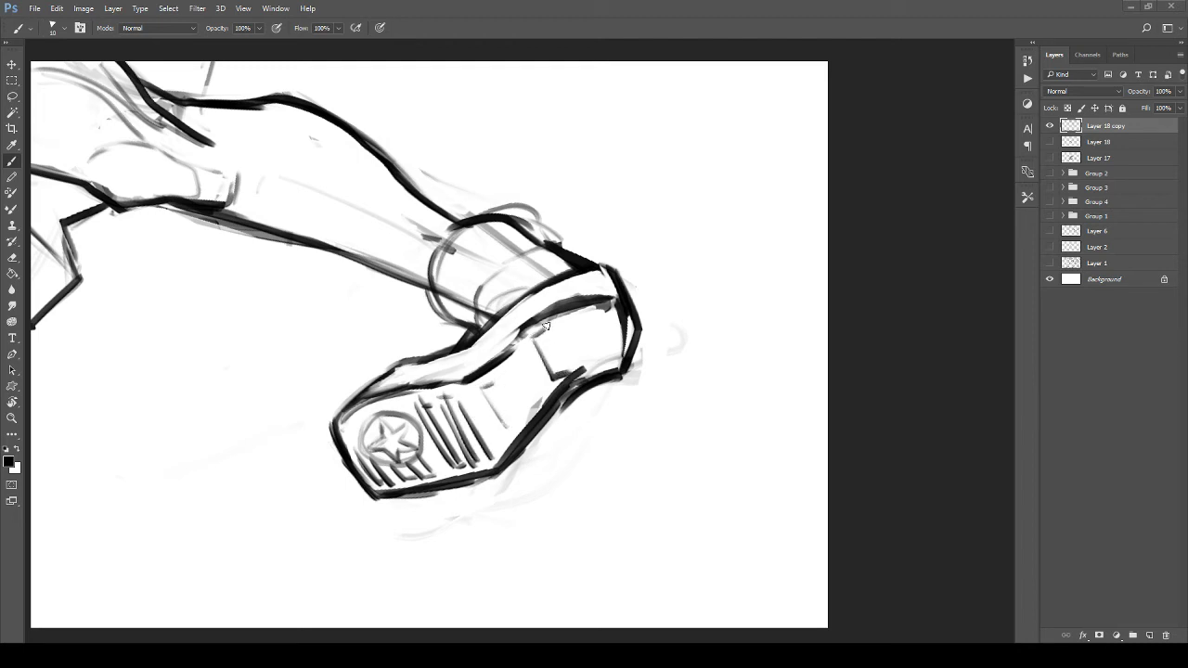
mouse_move(543, 327)
left_mouse_down()
mouse_move(558, 375)
mouse_move(549, 330)
mouse_move(566, 315)
mouse_move(583, 373)
left_mouse_up()
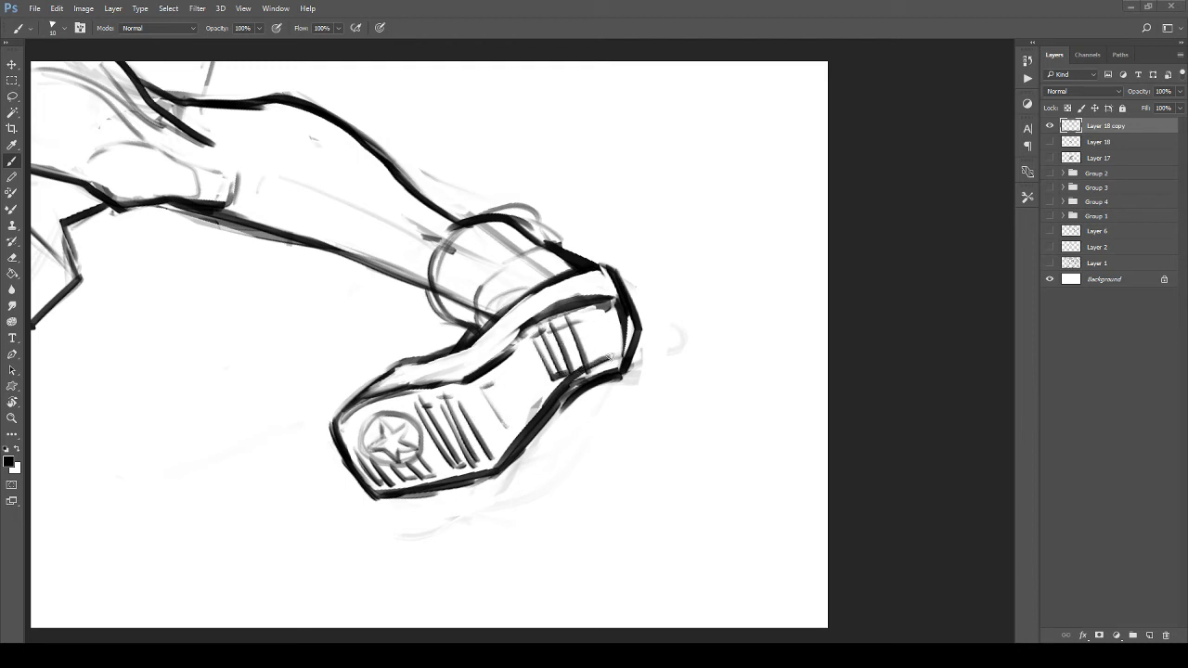
mouse_move(584, 313)
left_mouse_down()
mouse_move(599, 364)
mouse_move(611, 351)
left_mouse_up()
left_click_drag(500, 340, 532, 354)
mouse_move(449, 369)
left_mouse_down()
mouse_move(482, 363)
mouse_move(507, 378)
left_mouse_up()
mouse_move(504, 383)
left_mouse_down()
mouse_move(541, 335)
mouse_move(504, 344)
mouse_move(539, 286)
mouse_move(570, 276)
mouse_move(590, 295)
left_mouse_up()
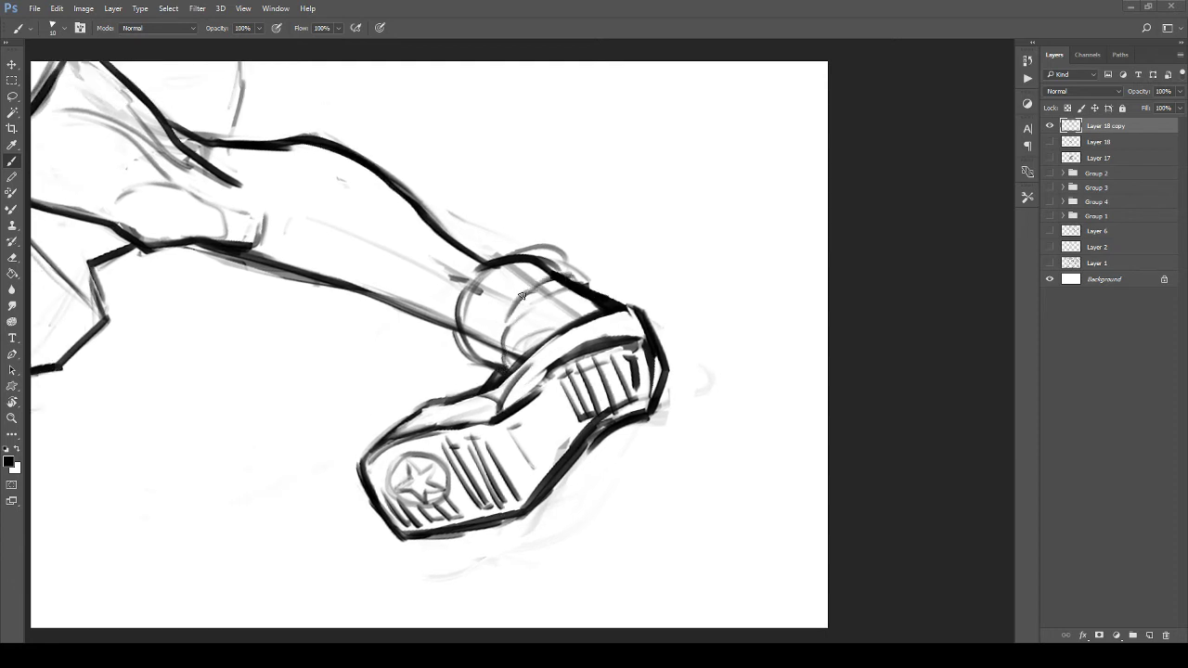
Step: Draw a round ankle patch above the front shoe and erase the old construction lines inside and around the cuff
mouse_move(544, 283)
left_mouse_down()
mouse_move(520, 293)
mouse_move(550, 329)
mouse_move(520, 316)
mouse_move(569, 302)
left_mouse_up()
key("ctrl+z")
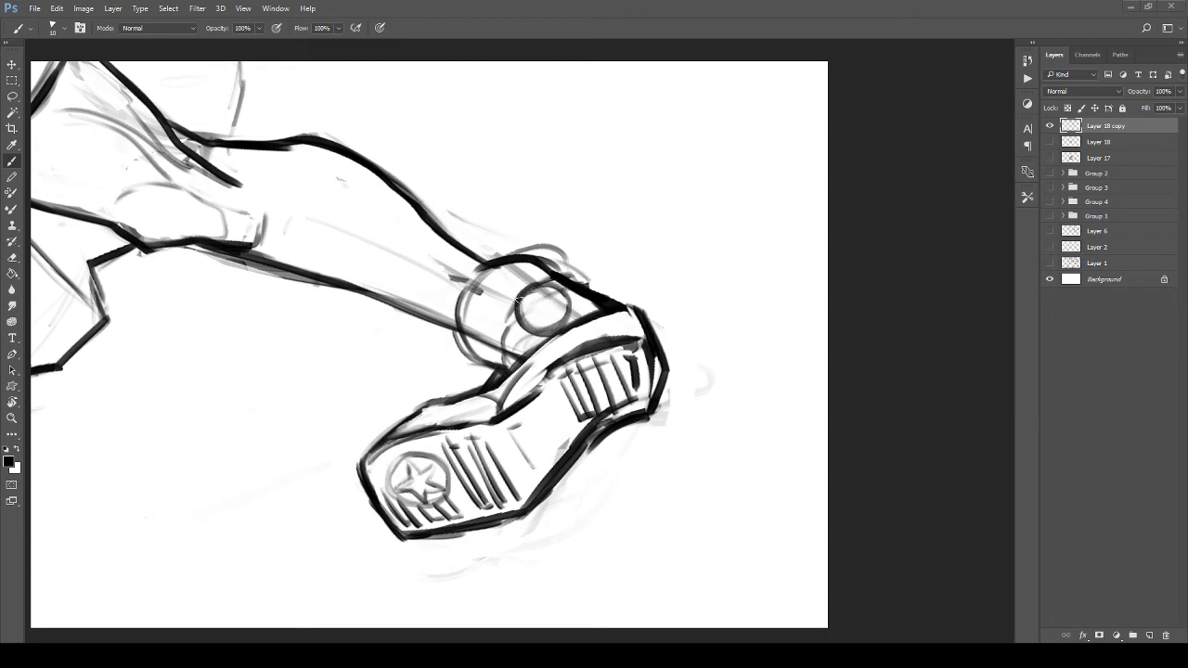
key("e")
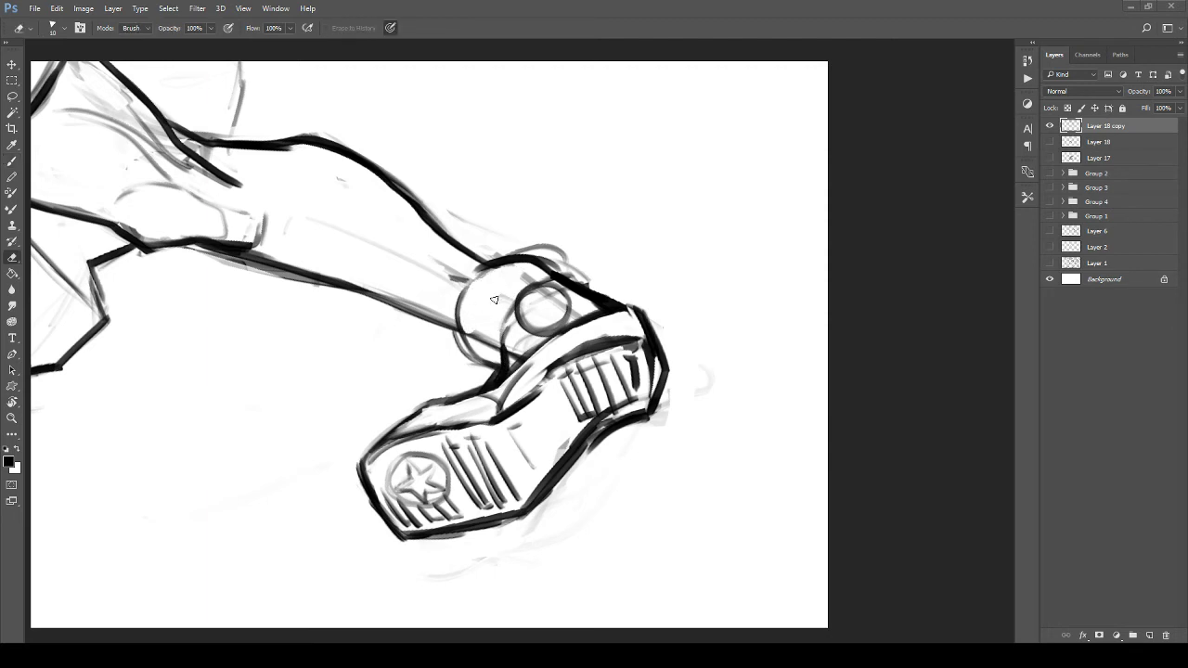
mouse_move(530, 279)
left_mouse_down()
mouse_move(506, 252)
mouse_move(568, 259)
mouse_move(589, 284)
left_mouse_up()
left_click_drag(566, 353, 476, 404)
left_click_drag(388, 383, 413, 401)
mouse_move(526, 357)
left_mouse_down()
mouse_move(450, 339)
mouse_move(501, 441)
left_mouse_up()
Step: Return the canvas to its upright orientation and erase stray marks around the sole and heel of the front shoe
key("z")
mouse_move(507, 387)
left_mouse_down()
mouse_move(406, 377)
mouse_move(424, 389)
mouse_move(320, 393)
mouse_move(380, 401)
mouse_move(315, 418)
mouse_move(341, 428)
mouse_move(331, 397)
mouse_move(347, 473)
mouse_move(386, 472)
left_mouse_up()
double_click(11, 402)
key("z")
key("e")
key("b")
key("e")
left_click_drag(335, 436, 339, 470)
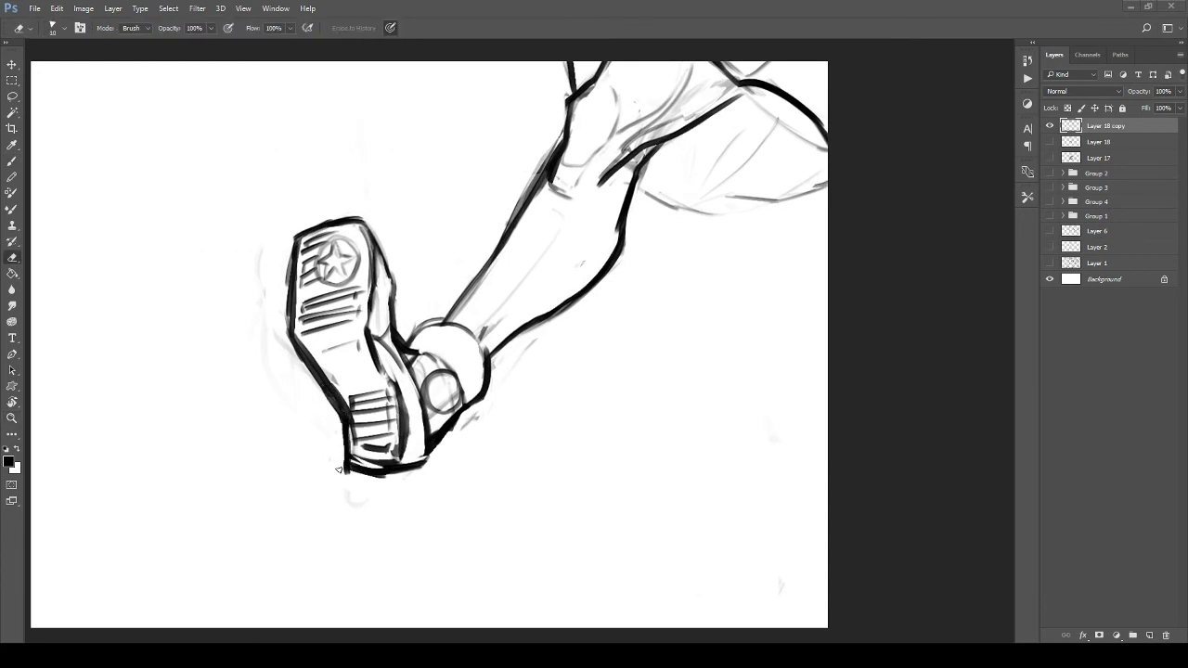
Step: Lasso the front shoe and enlarge it with Free Transform
key("z")
mouse_move(382, 403)
left_mouse_down()
mouse_move(347, 362)
mouse_move(347, 402)
left_mouse_up()
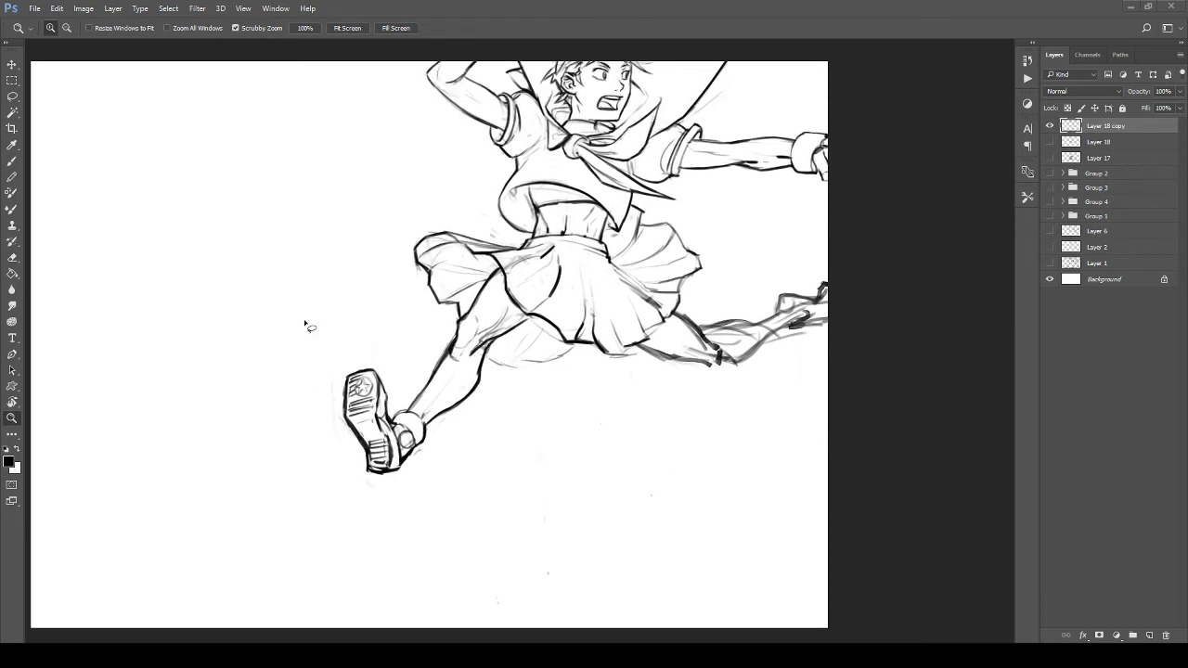
key("l")
mouse_move(337, 346)
left_mouse_down()
mouse_move(317, 454)
mouse_move(420, 480)
mouse_move(432, 428)
mouse_move(404, 407)
mouse_move(389, 351)
mouse_move(447, 310)
mouse_move(413, 361)
mouse_move(444, 311)
mouse_move(417, 352)
mouse_move(369, 353)
mouse_move(344, 331)
left_mouse_up()
key("ctrl+t")
key("Return")
key("z")
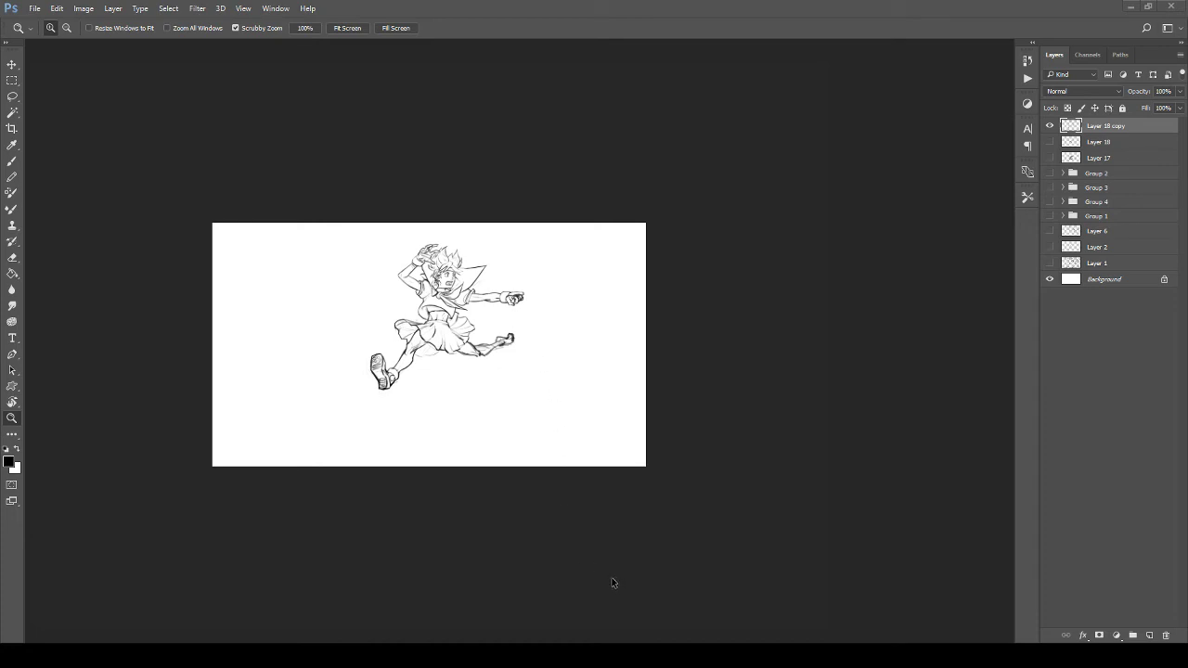
Step: Compare the front shoe's size before and after the transform by repeatedly undoing and redoing it
key("ctrl+alt+z")
key("ctrl+z")
key("ctrl+z")
left_click_drag(400, 373, 447, 419)
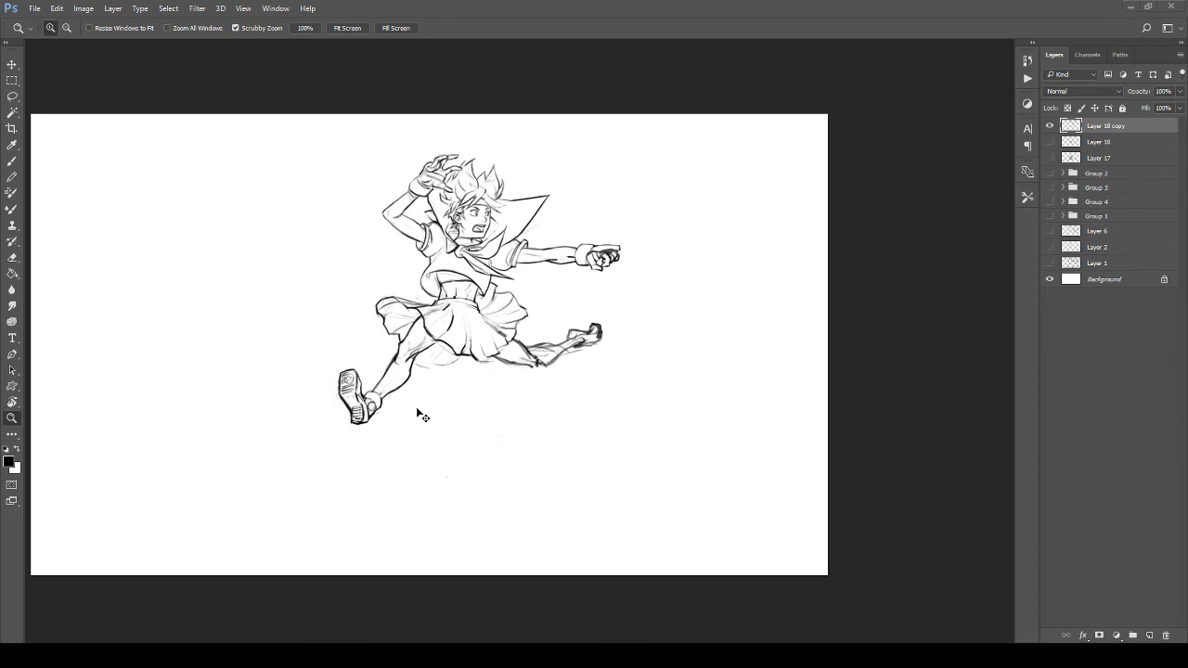
key("ctrl+z")
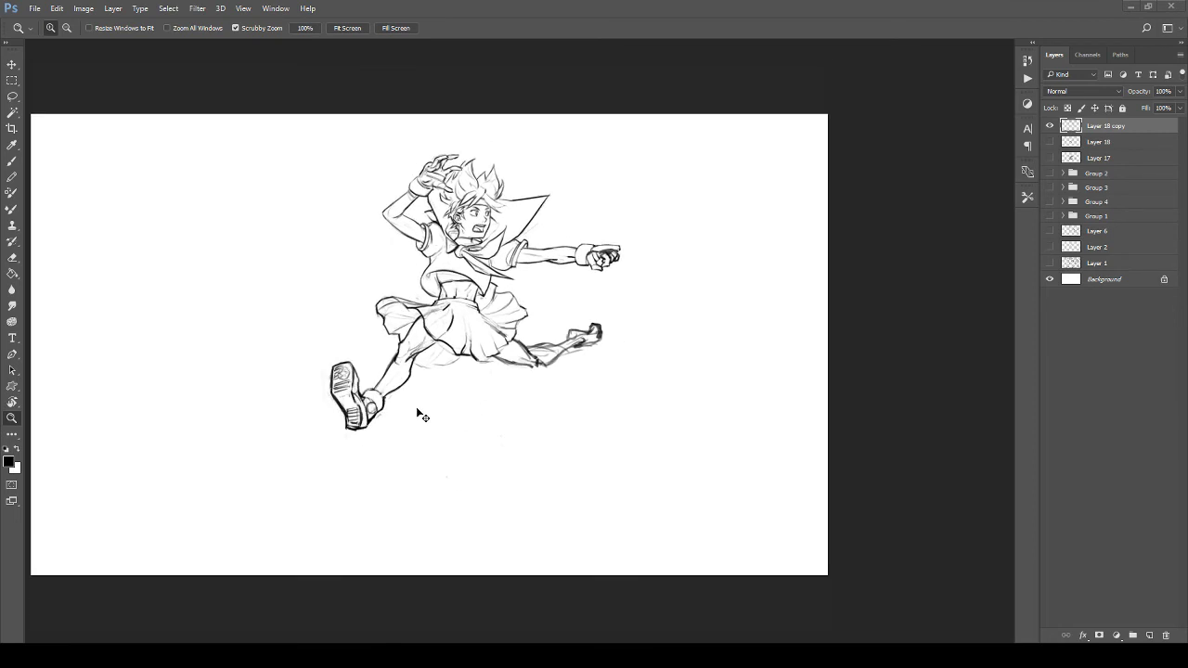
key("ctrl+z")
key("ctrl+z")
key("ctrl+z")
key("ctrl+z")
key("ctrl+z")
key("ctrl+z")
key("ctrl+z")
key("ctrl+z")
Step: Draw a bold line for the skirt's underside hem starting behind the front knee, and thin it with the eraser
left_click_drag(497, 326, 452, 397)
scroll(409, 360, "up", 5)
scroll(452, 396, "up", 3)
key("b")
mouse_move(355, 419)
left_mouse_down()
mouse_move(418, 458)
mouse_move(480, 460)
mouse_move(423, 409)
left_mouse_up()
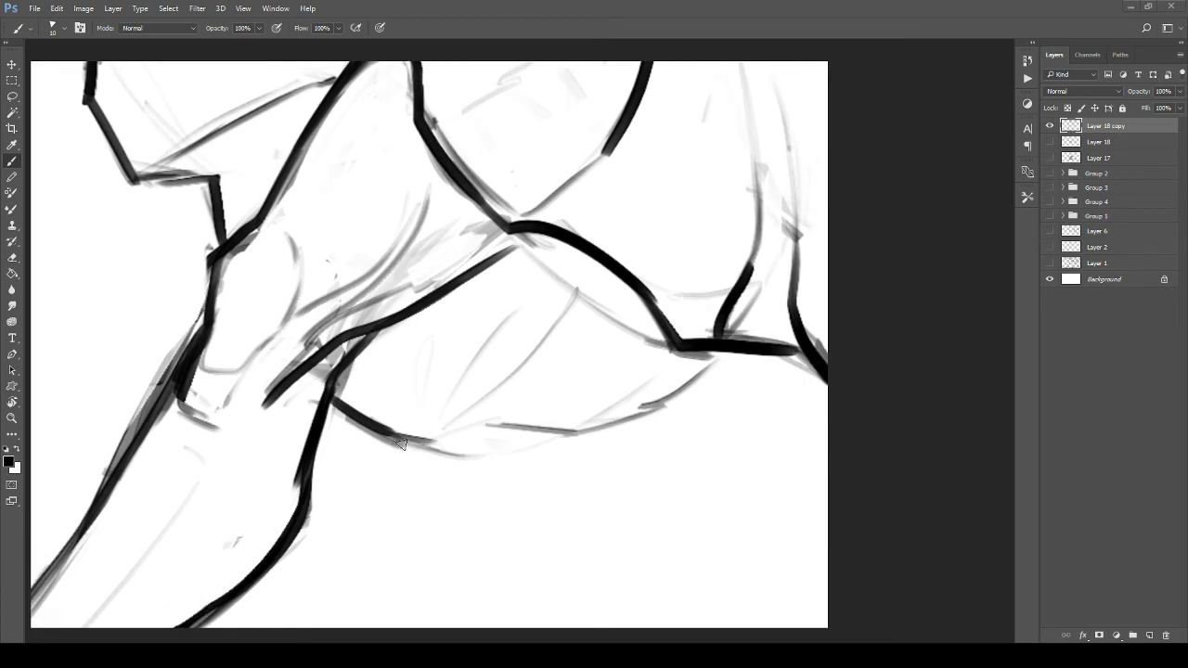
key("e")
left_click_drag(344, 406, 398, 430)
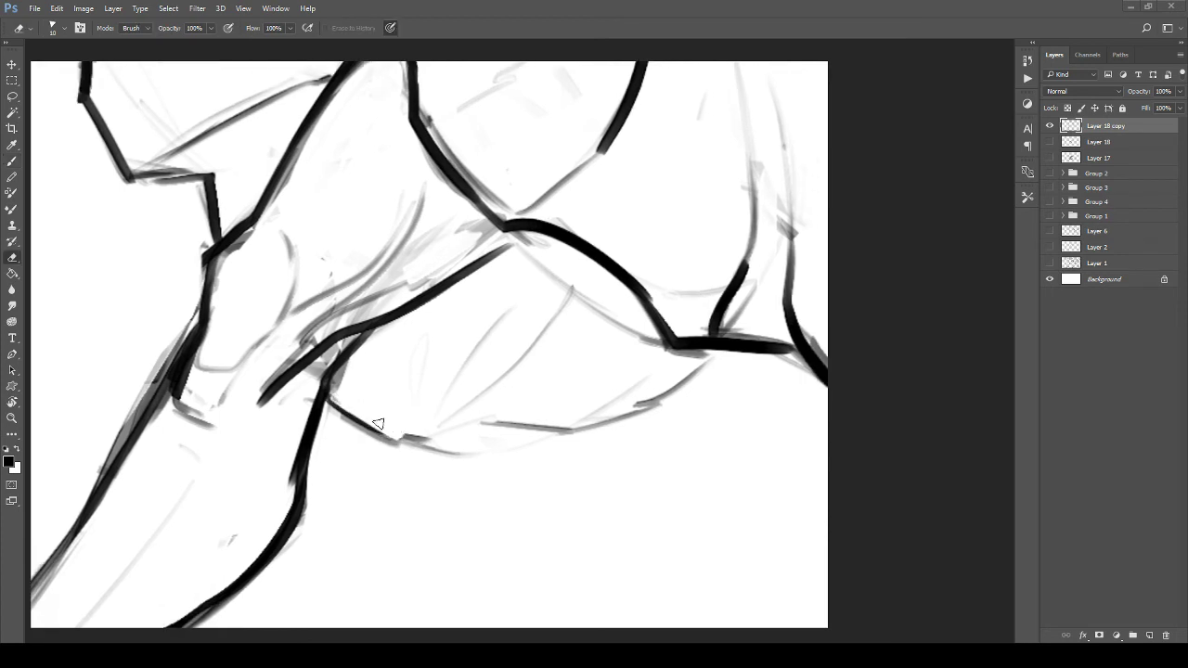
Step: Continue the underside hem in a wavy line to the front skirt panel, add fold lines and erase stray hem marks
key("b")
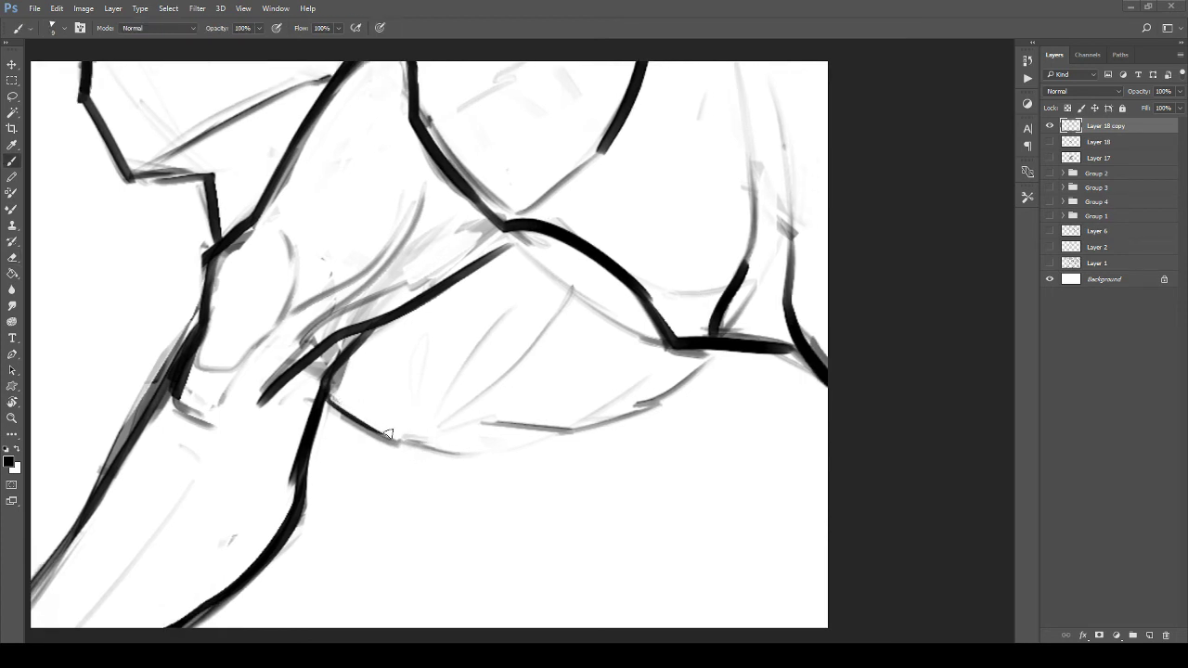
mouse_move(435, 437)
left_mouse_down()
mouse_move(530, 428)
mouse_move(477, 432)
mouse_move(532, 351)
left_mouse_up()
mouse_move(411, 449)
left_mouse_down()
mouse_move(554, 309)
mouse_move(494, 362)
left_mouse_up()
mouse_move(562, 313)
left_mouse_down()
mouse_move(545, 452)
mouse_move(651, 412)
mouse_move(644, 424)
mouse_move(850, 409)
mouse_move(877, 379)
left_mouse_up()
key("e")
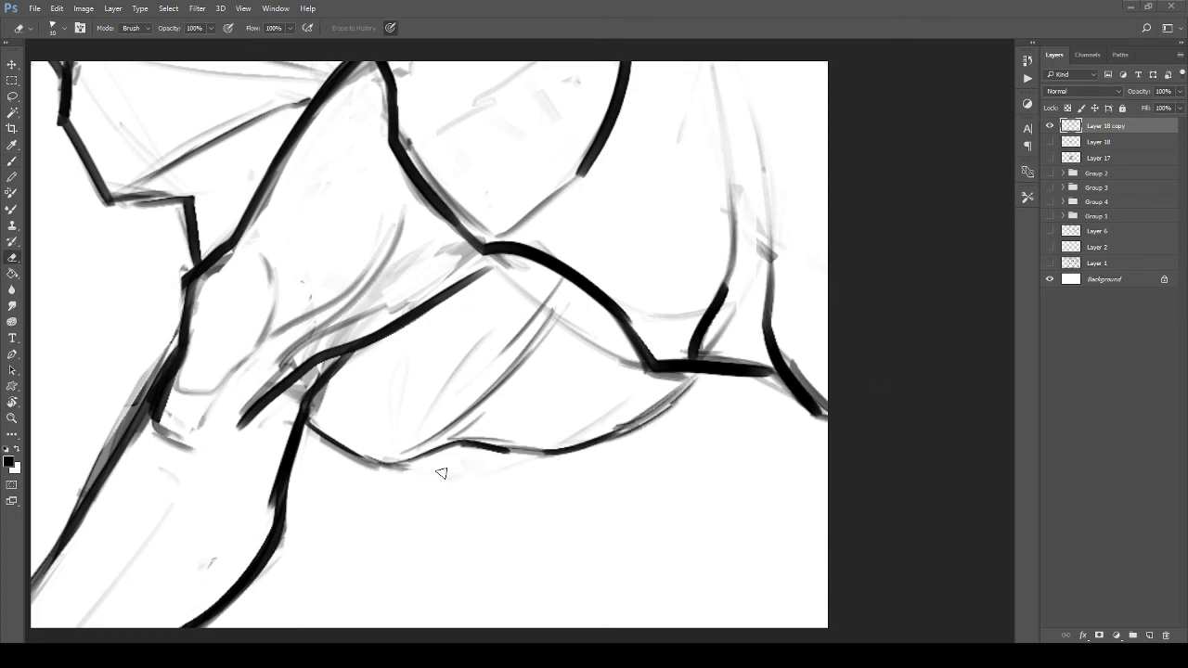
mouse_move(233, 234)
left_mouse_down()
mouse_move(355, 375)
mouse_move(313, 331)
mouse_move(112, 559)
left_mouse_up()
Step: Thin the contours of the small flap and the rear skirt edge behind the waist with the eraser
mouse_move(817, 176)
left_mouse_down()
mouse_move(388, 312)
mouse_move(499, 303)
left_mouse_up()
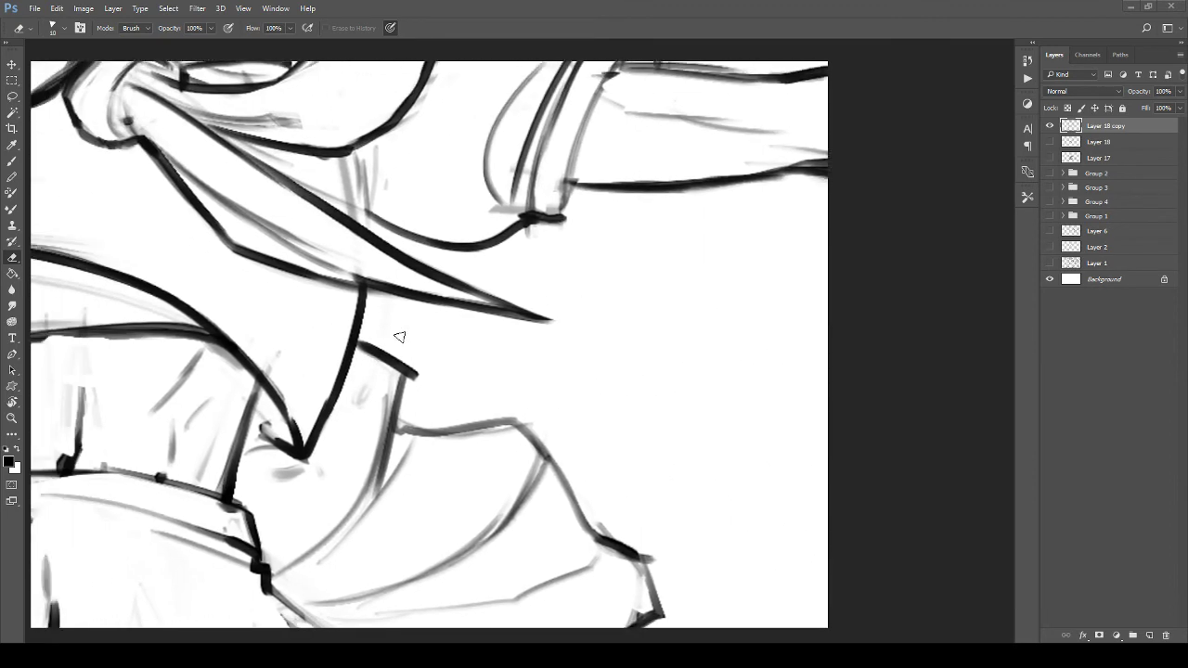
mouse_move(364, 341)
left_mouse_down()
mouse_move(427, 375)
mouse_move(362, 347)
mouse_move(405, 373)
mouse_move(391, 429)
mouse_move(387, 381)
mouse_move(358, 467)
mouse_move(388, 385)
mouse_move(365, 439)
mouse_move(369, 497)
mouse_move(378, 410)
mouse_move(360, 387)
mouse_move(363, 403)
mouse_move(370, 333)
left_mouse_up()
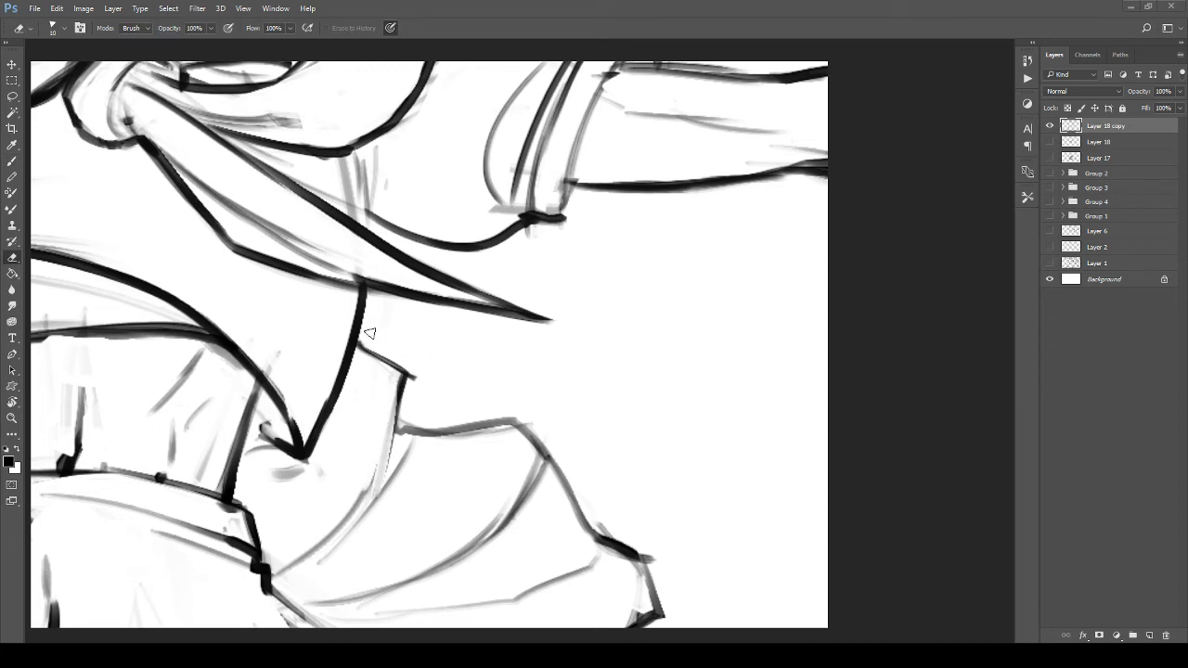
mouse_move(409, 409)
left_mouse_down()
mouse_move(479, 413)
mouse_move(412, 421)
mouse_move(515, 422)
mouse_move(577, 485)
left_mouse_up()
left_click_drag(617, 523, 493, 424)
mouse_move(463, 381)
left_mouse_down()
mouse_move(475, 422)
mouse_move(536, 459)
mouse_move(550, 552)
mouse_move(532, 454)
mouse_move(404, 415)
mouse_move(406, 403)
left_mouse_up()
Step: Redraw the rear thigh's lower contour as a bold line from the skirt hem to the knee
key("z")
key("b")
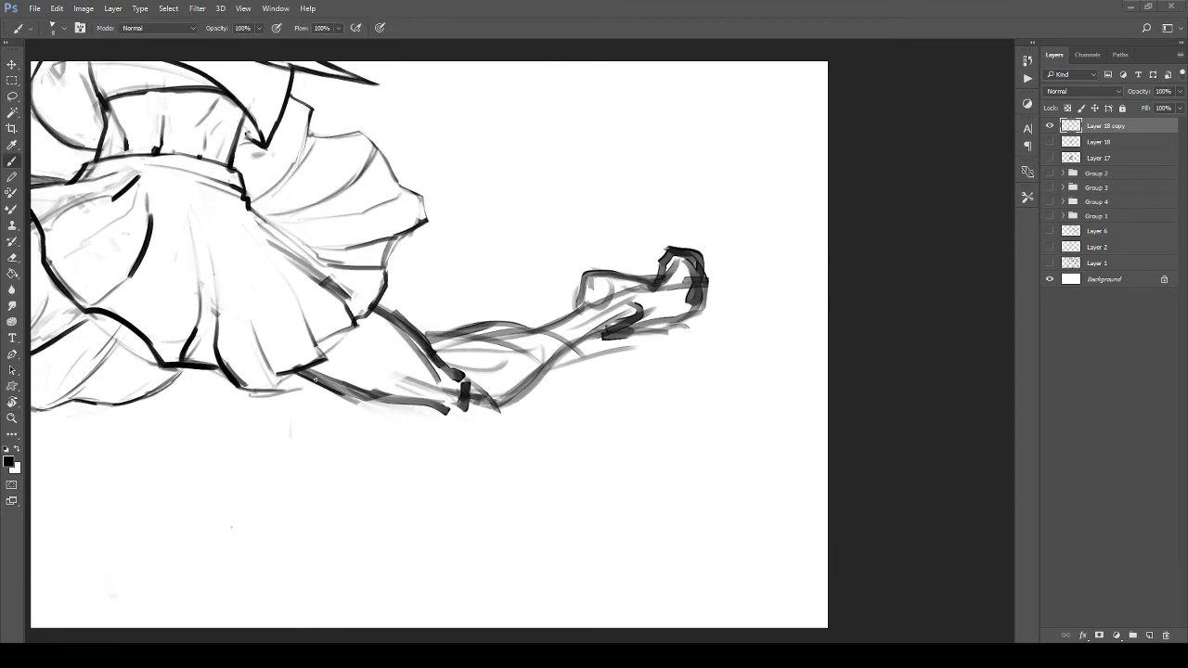
mouse_move(315, 378)
left_mouse_down()
mouse_move(362, 401)
mouse_move(461, 409)
left_mouse_up()
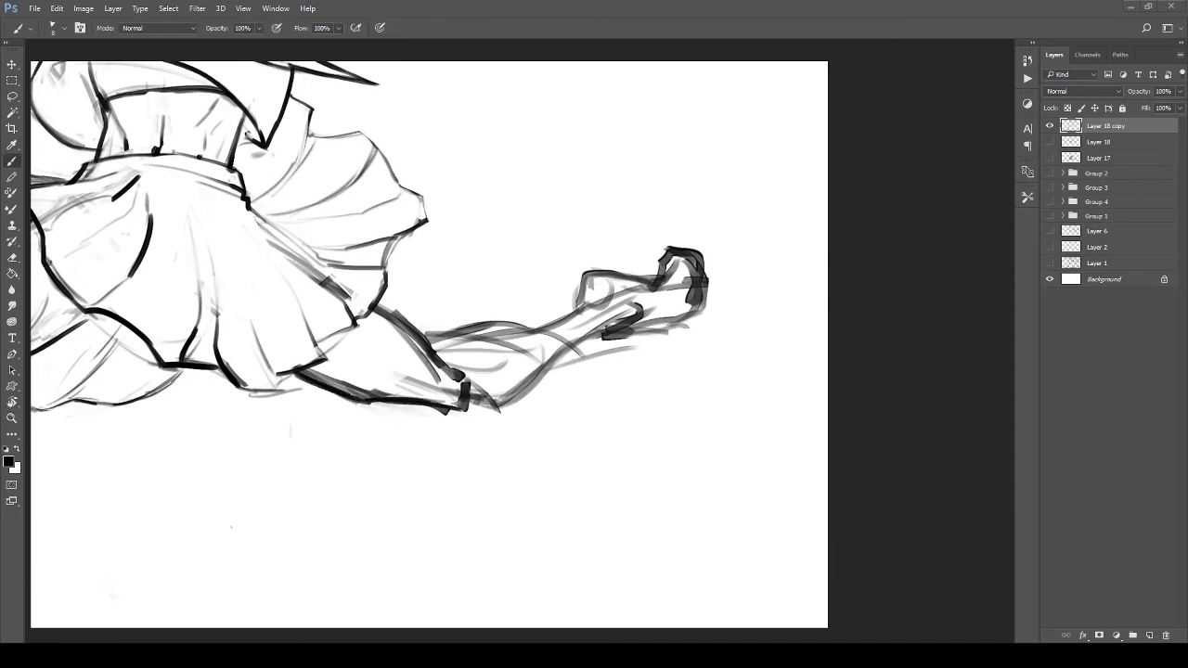
key("ctrl+z")
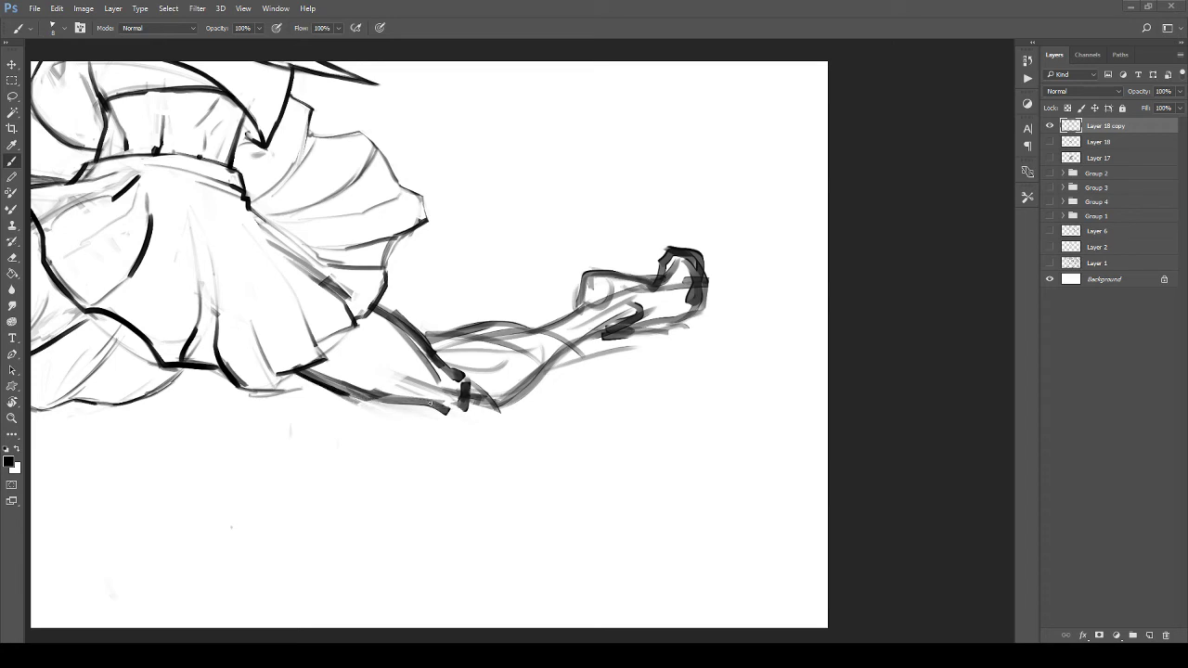
mouse_move(427, 401)
left_mouse_down()
mouse_move(468, 407)
mouse_move(454, 404)
left_mouse_up()
key("ctrl+z")
left_click_drag(293, 376, 355, 390)
left_click_drag(298, 366, 331, 390)
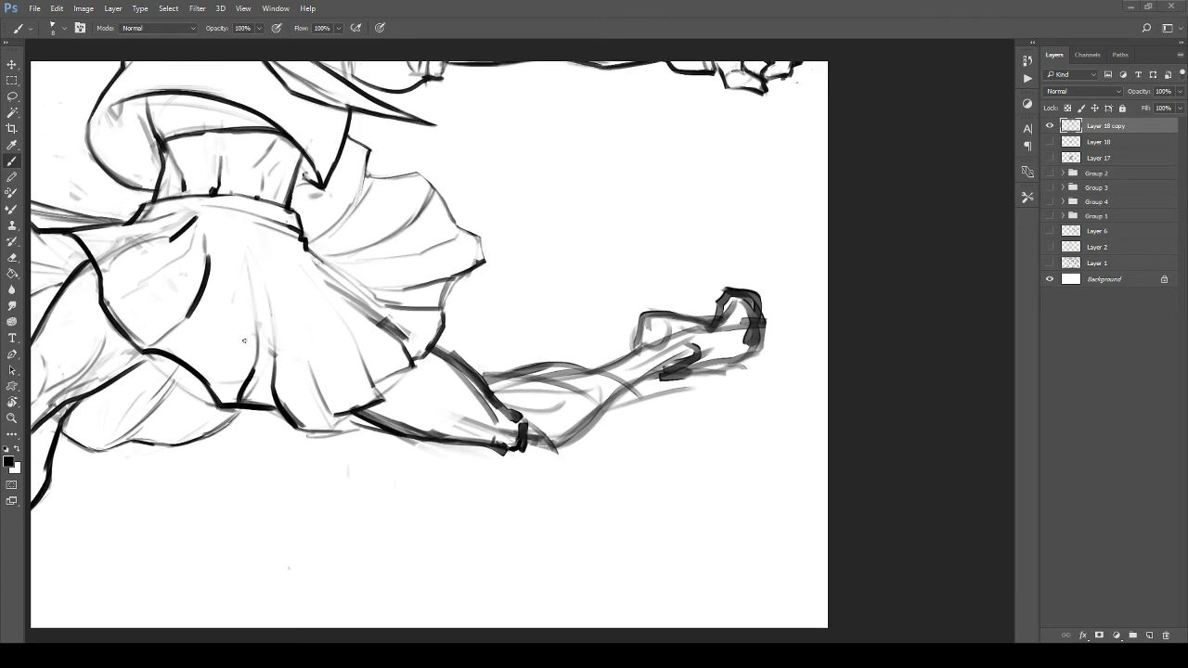
mouse_move(210, 318)
left_mouse_down()
mouse_move(250, 293)
mouse_move(235, 330)
mouse_move(471, 448)
left_mouse_up()
key("ctrl+z")
left_click_drag(347, 415, 464, 452)
key("ctrl+z")
left_click_drag(348, 415, 516, 455)
Step: Erase the rough lines inside the rear thigh and thin its upper and lower contours
key("e")
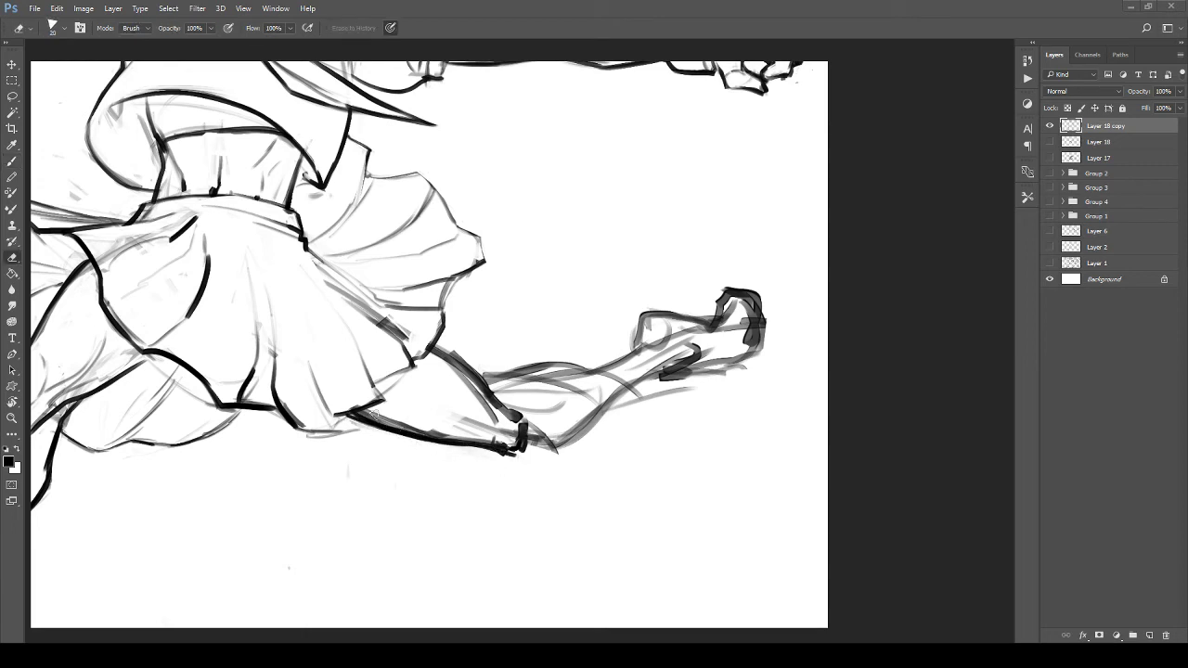
mouse_move(373, 414)
left_mouse_down()
mouse_move(515, 450)
mouse_move(465, 420)
mouse_move(511, 452)
mouse_move(517, 428)
mouse_move(483, 408)
mouse_move(436, 407)
mouse_move(449, 440)
mouse_move(508, 427)
mouse_move(519, 390)
mouse_move(430, 380)
mouse_move(509, 408)
left_mouse_up()
key("b")
key("z")
mouse_move(516, 409)
left_mouse_down()
mouse_move(469, 403)
mouse_move(497, 432)
left_mouse_up()
key("ctrl+z")
key("e")
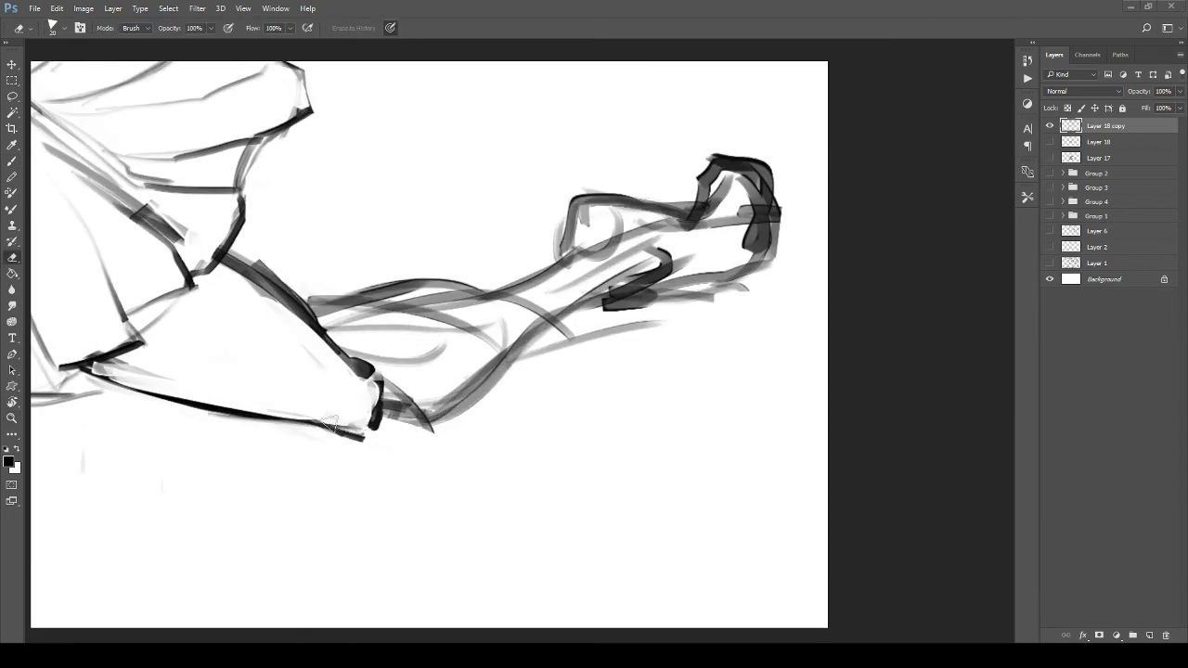
Step: Redraw the underside contour of the rear lower leg as a bold line from the knee to the ankle
left_click_drag(329, 423, 424, 397)
key("ctrl+z")
key("b")
left_click_drag(331, 426, 475, 383)
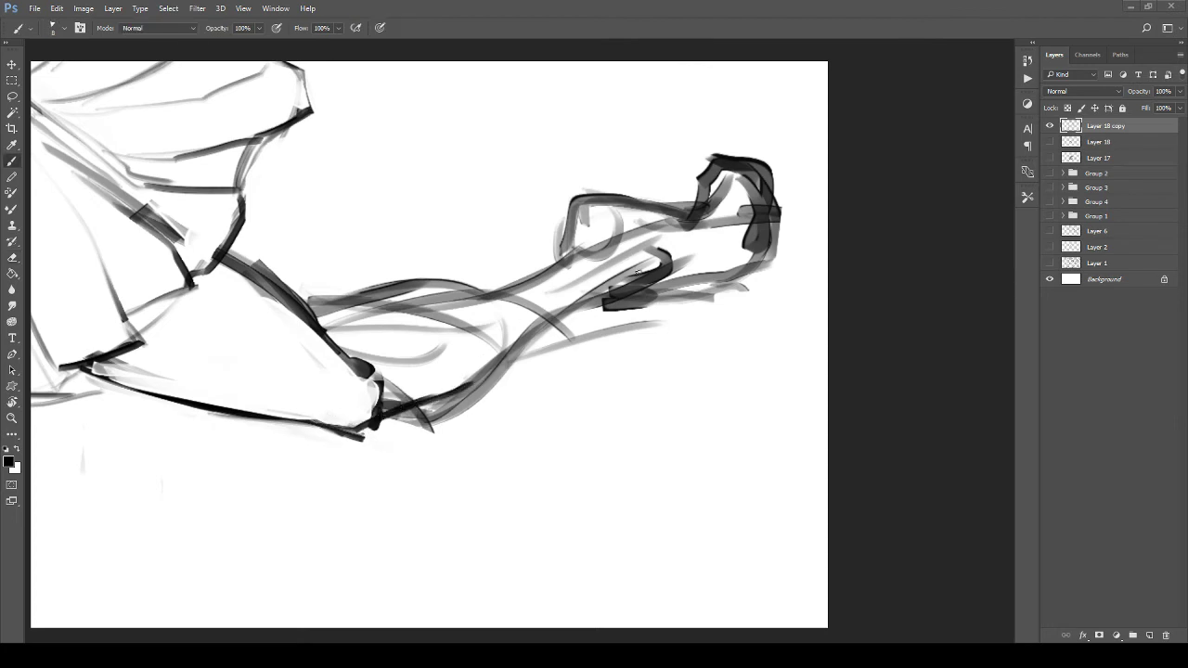
left_click_drag(639, 271, 479, 370)
mouse_move(561, 311)
left_mouse_down()
mouse_move(375, 418)
mouse_move(516, 332)
left_mouse_up()
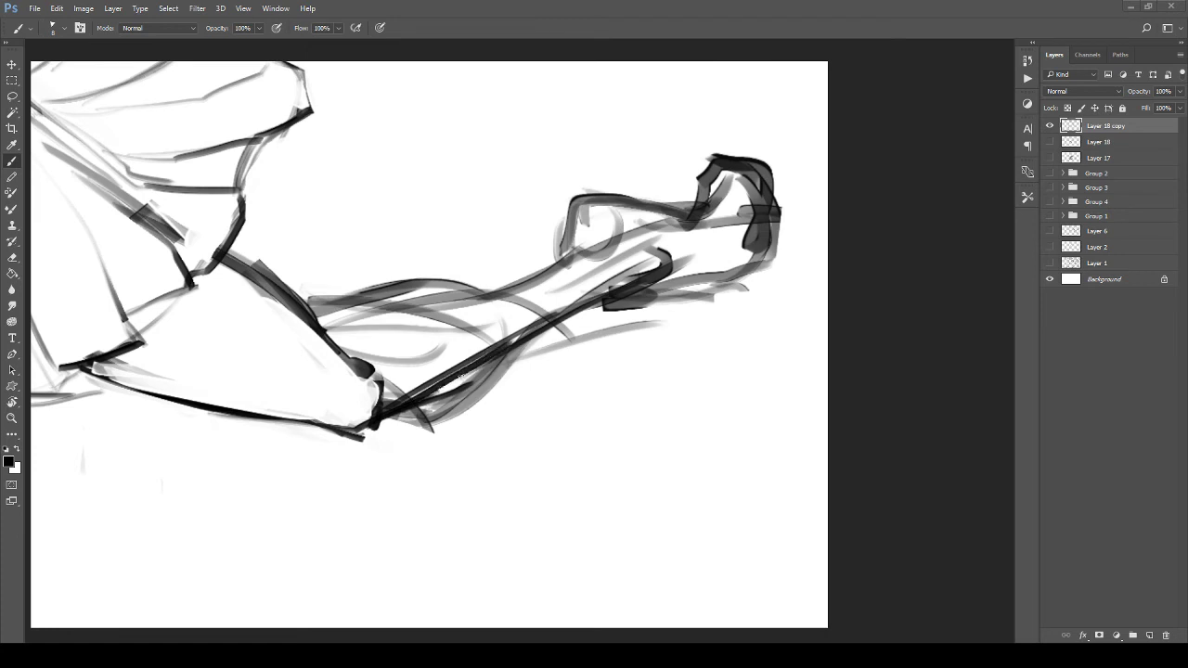
left_click_drag(434, 393, 531, 328)
Step: Undo the trial strokes behind the rear knee and erase rough lines along the rear thigh, knee and calf
left_click_drag(310, 308, 353, 360)
left_click_drag(364, 370, 406, 375)
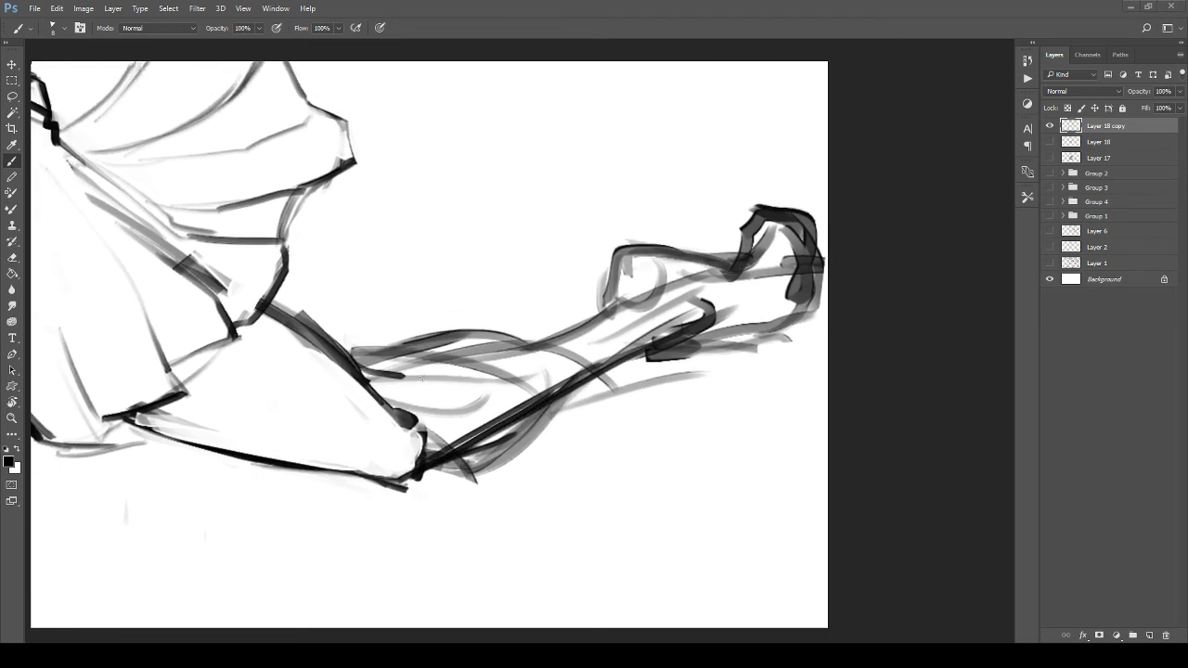
key("ctrl+z")
key("r")
mouse_move(313, 300)
left_mouse_down()
mouse_move(473, 233)
mouse_move(448, 263)
mouse_move(417, 236)
mouse_move(480, 233)
mouse_move(464, 291)
mouse_move(311, 333)
left_mouse_up()
key("e")
mouse_move(286, 290)
left_mouse_down()
mouse_move(310, 376)
mouse_move(315, 274)
left_mouse_up()
mouse_move(288, 206)
left_mouse_down()
mouse_move(307, 319)
mouse_move(307, 270)
mouse_move(336, 603)
left_mouse_up()
mouse_move(362, 302)
left_mouse_down()
mouse_move(375, 442)
mouse_move(372, 293)
mouse_move(390, 374)
mouse_move(402, 270)
mouse_move(451, 226)
mouse_move(467, 289)
mouse_move(461, 371)
mouse_move(429, 237)
mouse_move(517, 167)
mouse_move(455, 166)
mouse_move(489, 149)
mouse_move(358, 224)
left_mouse_up()
left_click_drag(446, 136, 411, 244)
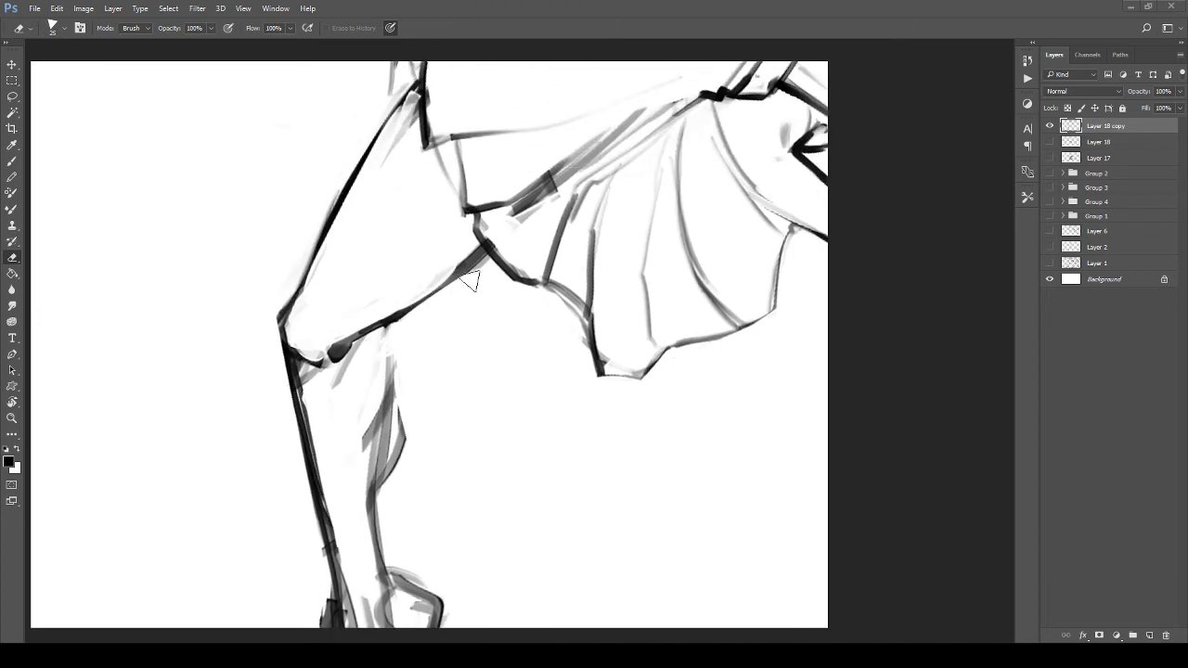
Step: Strengthen the rear thigh's upper contour, add knee creases and redraw the calf's bulging contour in bold
key("b")
mouse_move(483, 249)
left_mouse_down()
mouse_move(363, 329)
mouse_move(325, 426)
left_mouse_up()
left_click_drag(343, 440, 335, 335)
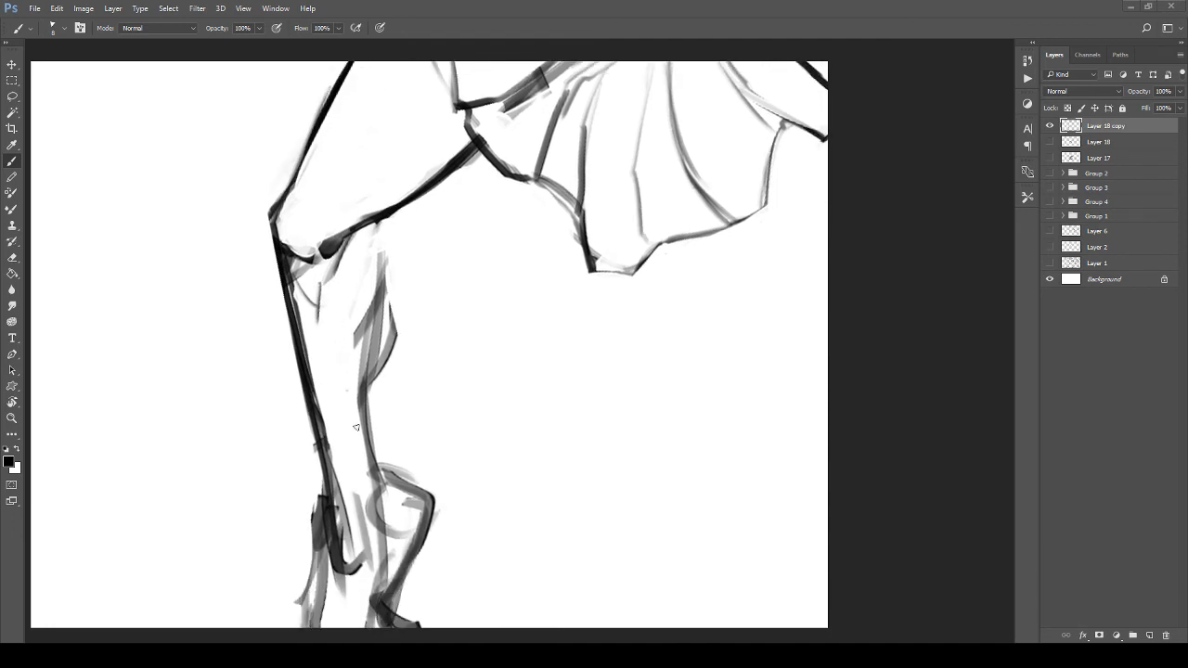
left_click_drag(348, 391, 363, 448)
left_click_drag(374, 452, 383, 306)
left_click_drag(385, 376, 379, 269)
mouse_move(381, 316)
left_mouse_down()
mouse_move(368, 249)
mouse_move(342, 295)
left_mouse_up()
left_click_drag(373, 241, 354, 290)
mouse_move(379, 213)
left_mouse_down()
mouse_move(394, 336)
mouse_move(375, 397)
left_mouse_up()
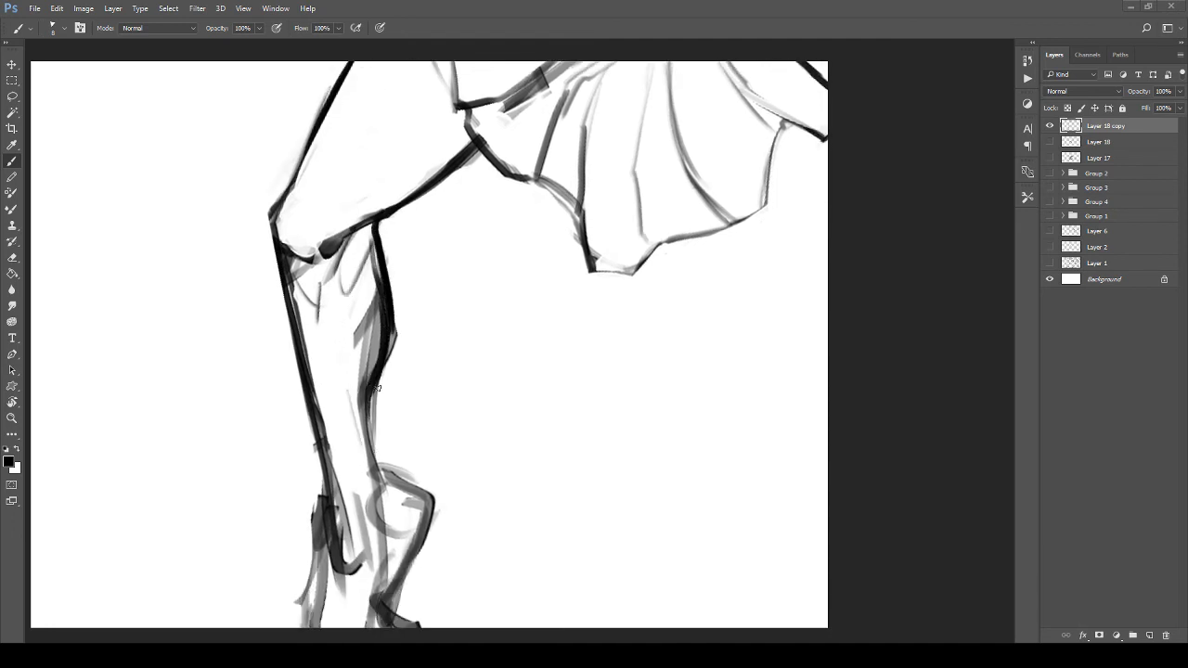
Step: Erase the rough lines around the calf contour, inside the rear lower leg and along the shin
key("e")
left_click_drag(399, 304, 396, 357)
left_click_drag(351, 280, 341, 330)
mouse_move(369, 299)
left_mouse_down()
mouse_move(363, 494)
mouse_move(348, 486)
mouse_move(353, 379)
left_mouse_up()
left_click_drag(314, 280, 313, 344)
left_click_drag(314, 488, 320, 575)
left_click_drag(312, 410, 267, 249)
Step: Redraw the rear leg's shin contour from the knee toward the ankle
key("b")
left_click_drag(276, 173, 310, 317)
mouse_move(310, 288)
left_mouse_down()
mouse_move(333, 365)
mouse_move(348, 487)
mouse_move(344, 370)
mouse_move(324, 355)
mouse_move(372, 444)
left_mouse_up()
key("ctrl+z")
left_click_drag(294, 376, 278, 400)
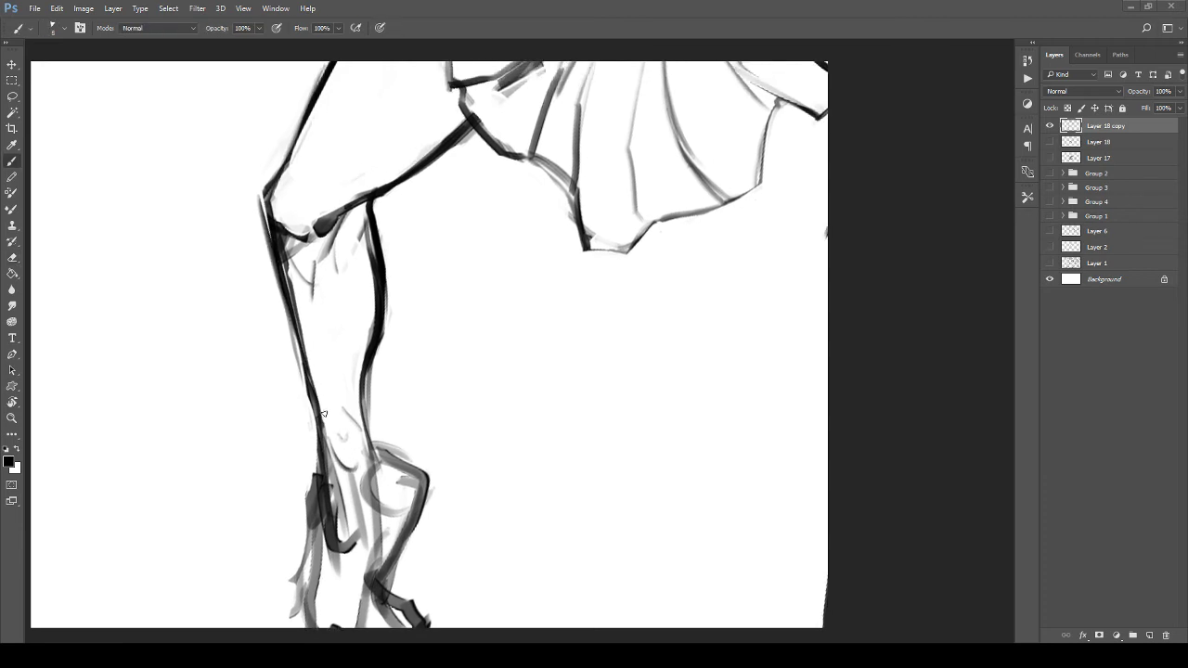
Step: Draw a wide cuff around the rear ankle, then erase the rough lines inside it and beside the shin
mouse_move(359, 394)
left_mouse_down()
mouse_move(321, 400)
mouse_move(304, 358)
mouse_move(291, 433)
mouse_move(302, 430)
mouse_move(299, 406)
mouse_move(305, 429)
mouse_move(343, 450)
mouse_move(364, 441)
mouse_move(358, 407)
mouse_move(379, 394)
mouse_move(383, 411)
mouse_move(368, 348)
mouse_move(362, 435)
left_mouse_up()
mouse_move(305, 352)
left_mouse_down()
mouse_move(289, 381)
mouse_move(308, 441)
left_mouse_up()
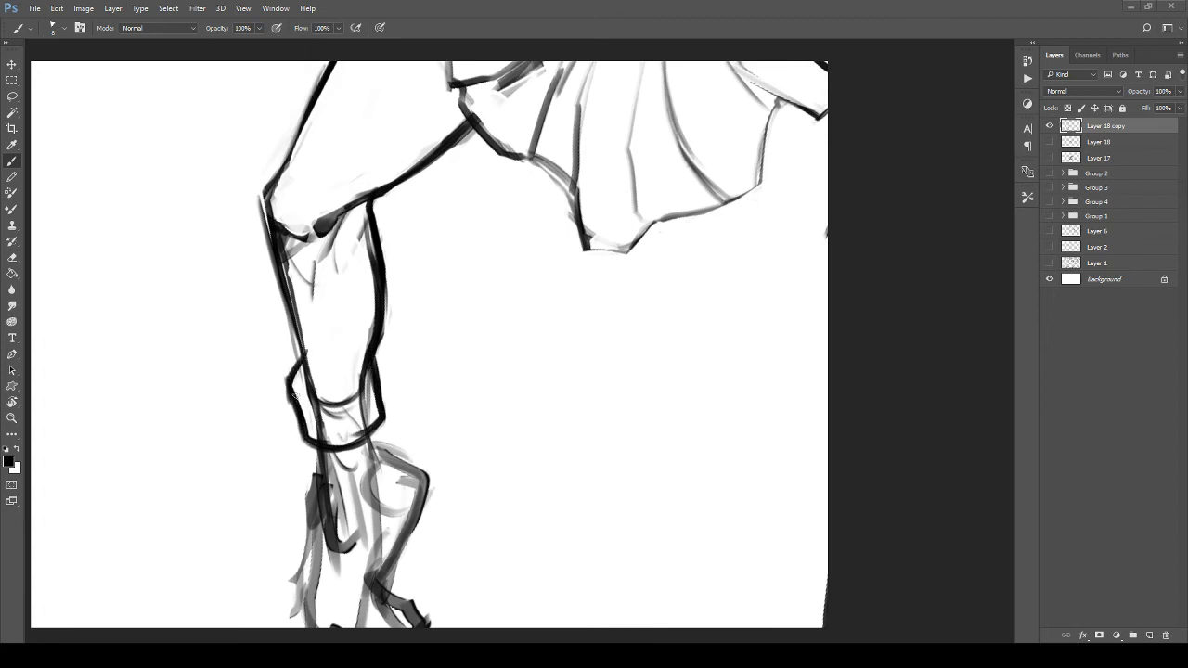
key("e")
mouse_move(294, 396)
left_mouse_down()
mouse_move(328, 423)
mouse_move(362, 397)
mouse_move(356, 407)
mouse_move(357, 375)
mouse_move(364, 436)
left_mouse_up()
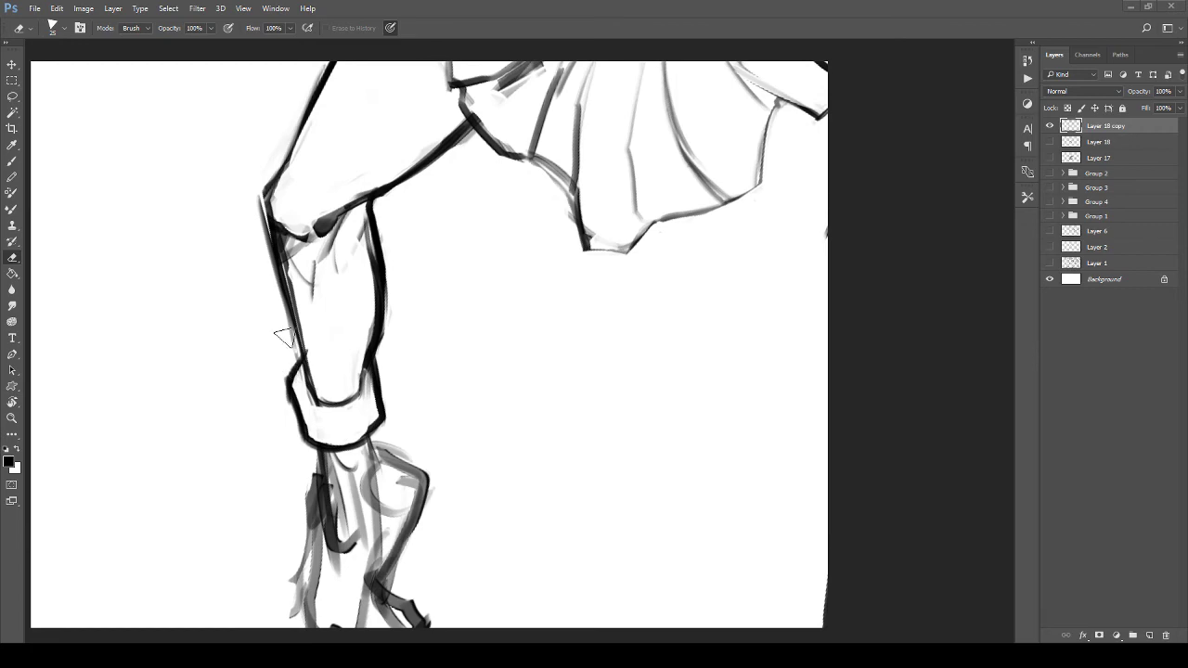
left_click_drag(286, 338, 256, 193)
Step: Thin the calf's thick contour with the eraser and redraw it as a cleaner curve down to the cuff
key("z")
mouse_move(316, 269)
left_mouse_down()
mouse_move(223, 264)
mouse_move(311, 269)
left_mouse_up()
key("e")
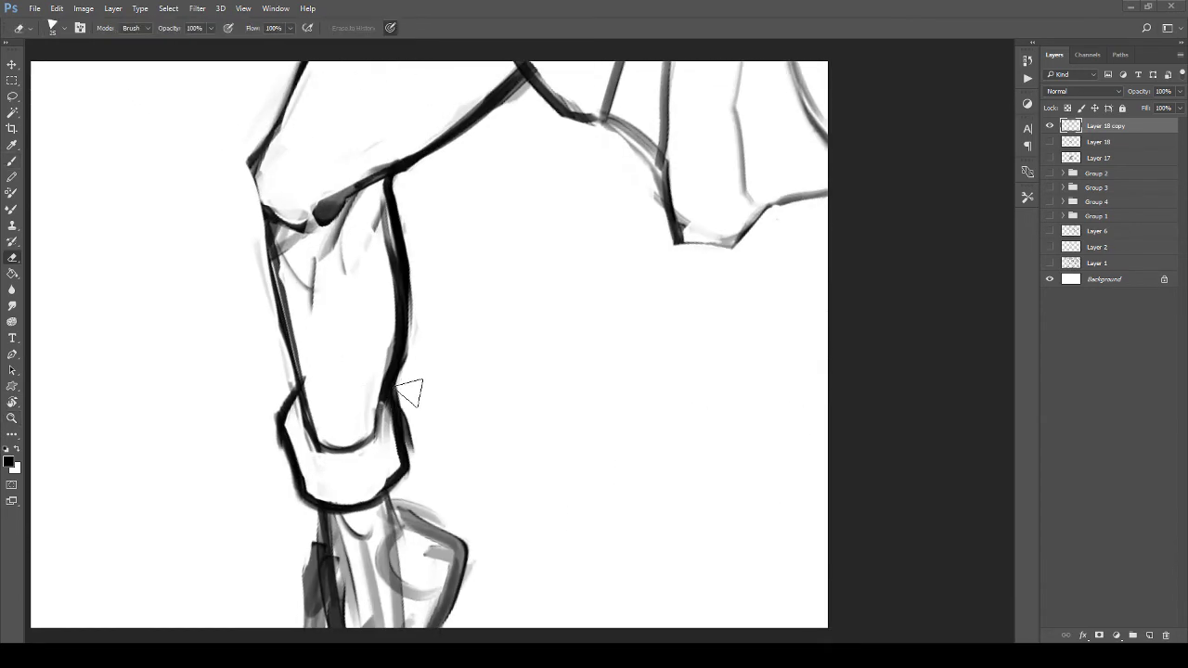
mouse_move(396, 388)
left_mouse_down()
mouse_move(413, 460)
mouse_move(389, 381)
mouse_move(405, 323)
mouse_move(392, 191)
mouse_move(393, 246)
mouse_move(368, 223)
mouse_move(392, 170)
mouse_move(388, 228)
left_mouse_up()
key("b")
mouse_move(378, 178)
left_mouse_down()
mouse_move(396, 243)
mouse_move(321, 252)
mouse_move(366, 287)
mouse_move(374, 245)
mouse_move(403, 327)
left_mouse_up()
key("z")
key("b")
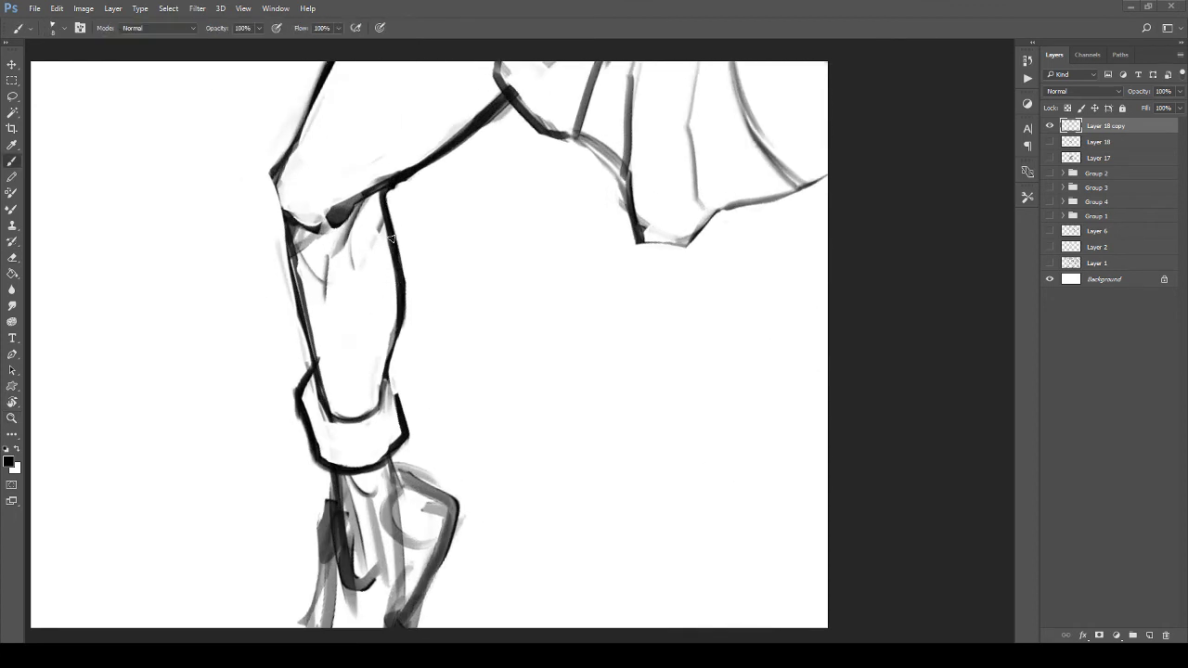
left_click_drag(391, 239, 385, 371)
Step: Add a curved calf muscle line inside the rear lower leg
double_click(12, 404)
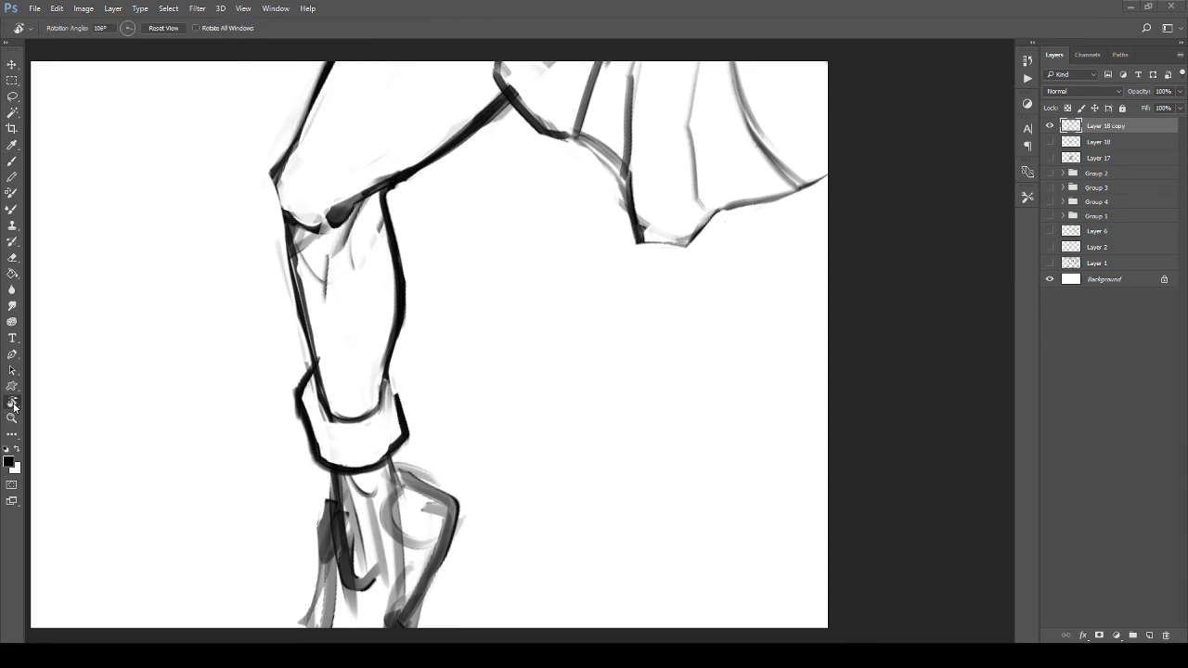
key("z")
mouse_move(519, 339)
left_mouse_down()
mouse_move(332, 340)
mouse_move(390, 378)
mouse_move(380, 392)
mouse_move(470, 377)
left_mouse_up()
key("b")
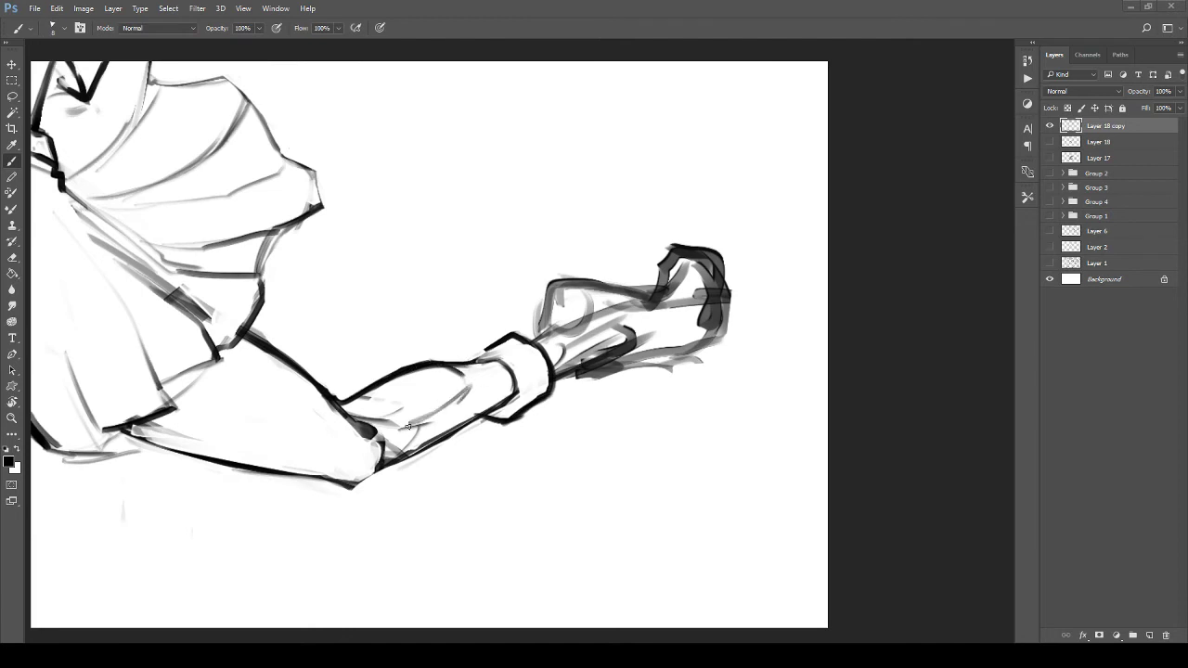
left_click_drag(479, 397, 377, 443)
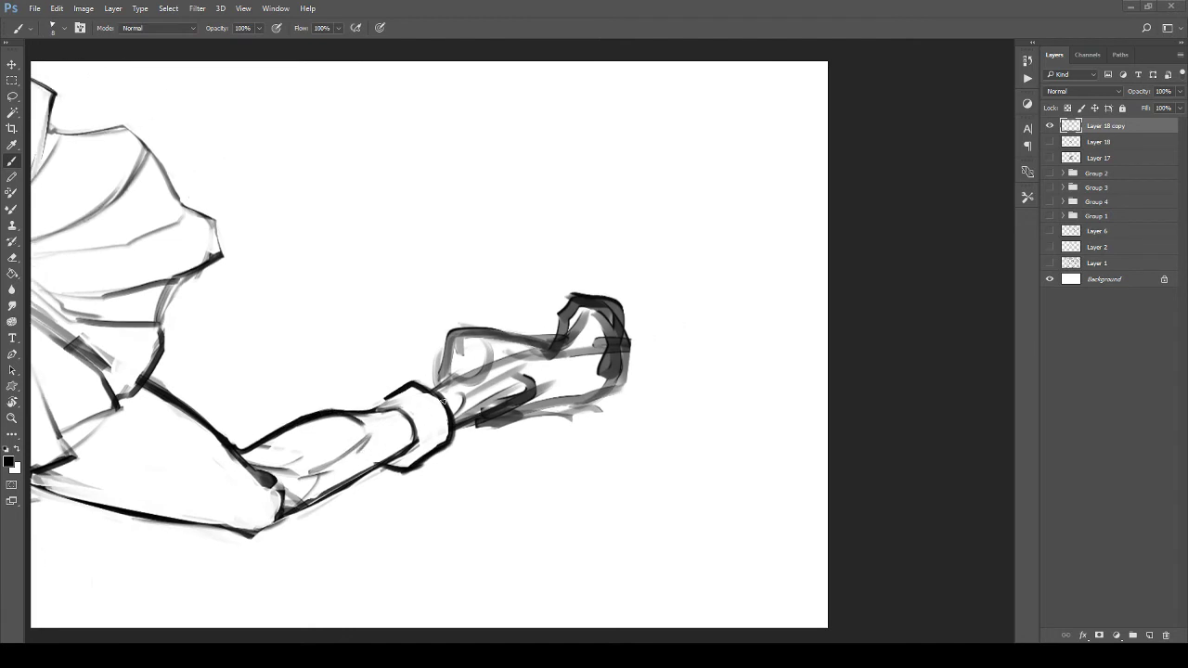
Step: Erase the rough ankle lines between the cuff and the rear shoe and those inside the shoe
mouse_move(442, 395)
left_mouse_down()
mouse_move(368, 384)
mouse_move(424, 405)
mouse_move(391, 439)
mouse_move(366, 373)
mouse_move(400, 390)
mouse_move(430, 381)
mouse_move(417, 422)
mouse_move(503, 419)
mouse_move(496, 409)
mouse_move(478, 433)
left_mouse_up()
key("e")
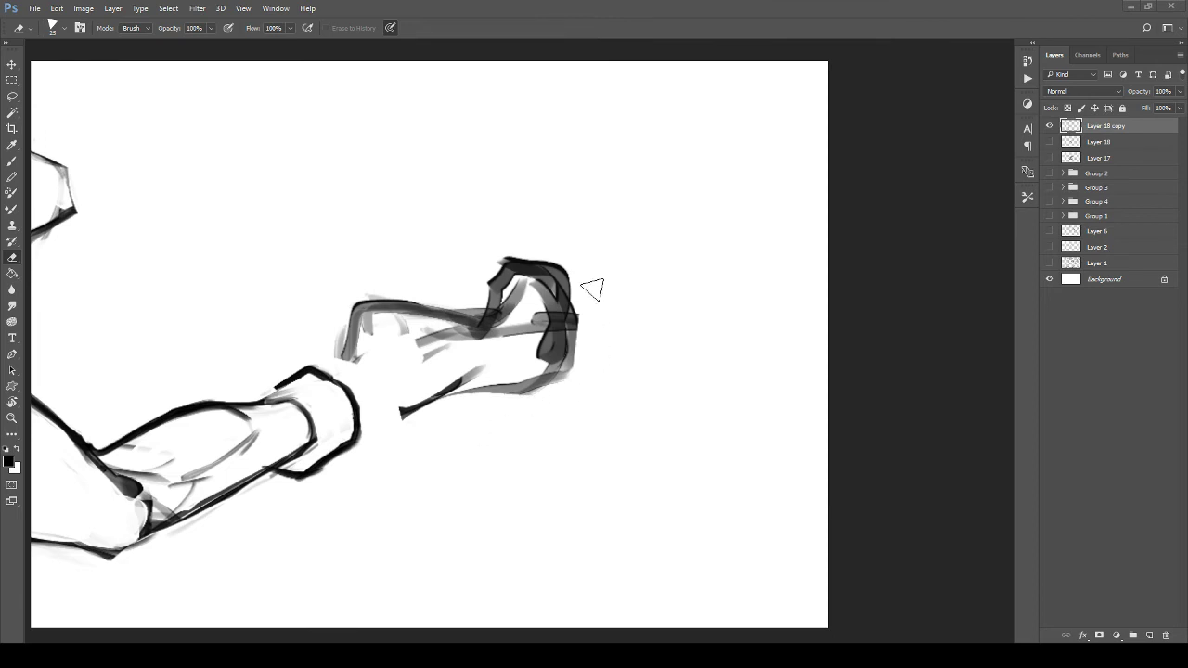
mouse_move(531, 341)
left_mouse_down()
mouse_move(511, 297)
mouse_move(511, 353)
left_mouse_up()
Step: Select the rough rear shoe with the lasso, move it against the ankle cuff and deselect it
key("l")
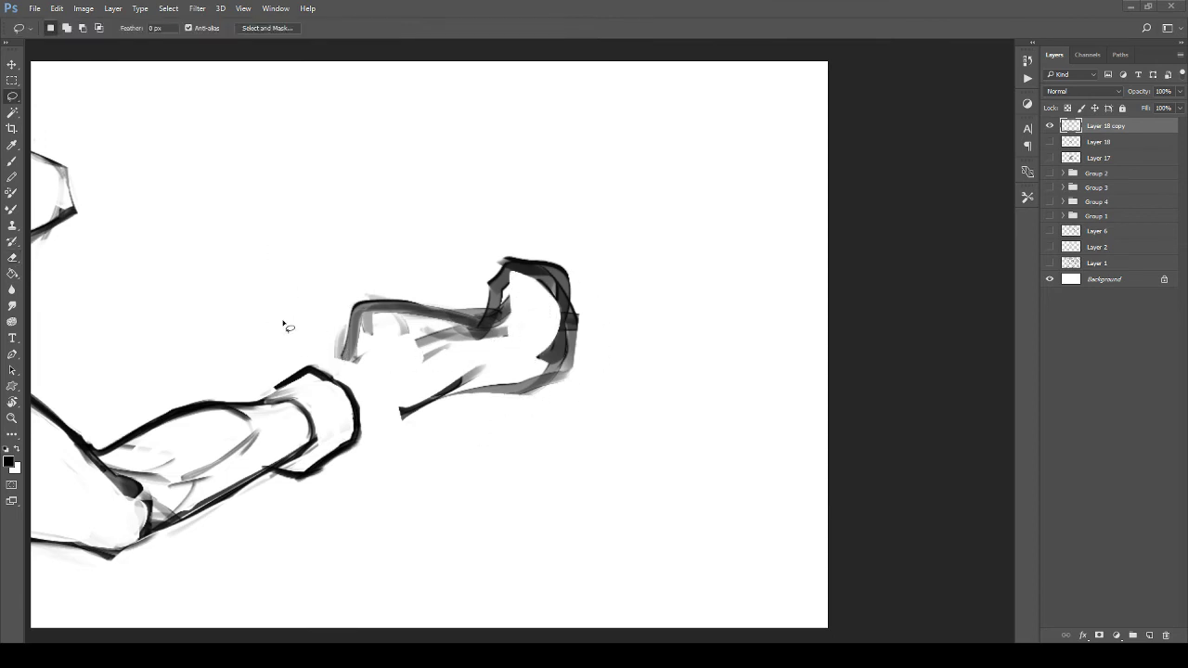
mouse_move(375, 398)
left_mouse_down()
mouse_move(631, 257)
mouse_move(338, 276)
left_mouse_up()
key("v")
left_click_drag(418, 318, 375, 314)
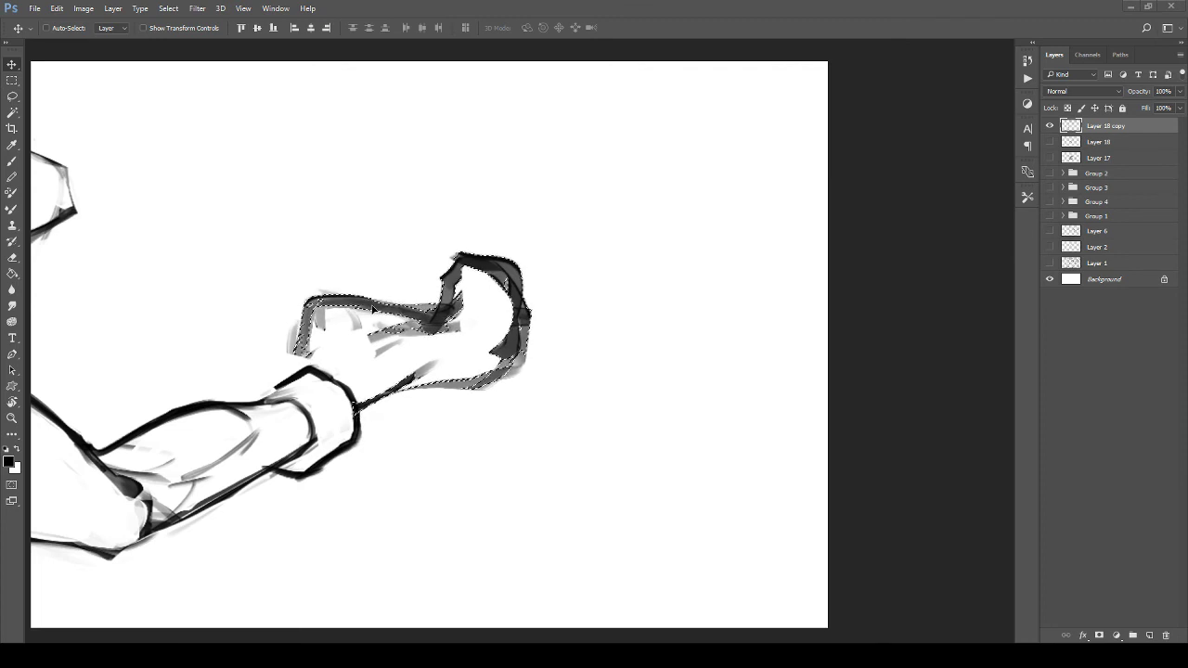
key("ctrl+d")
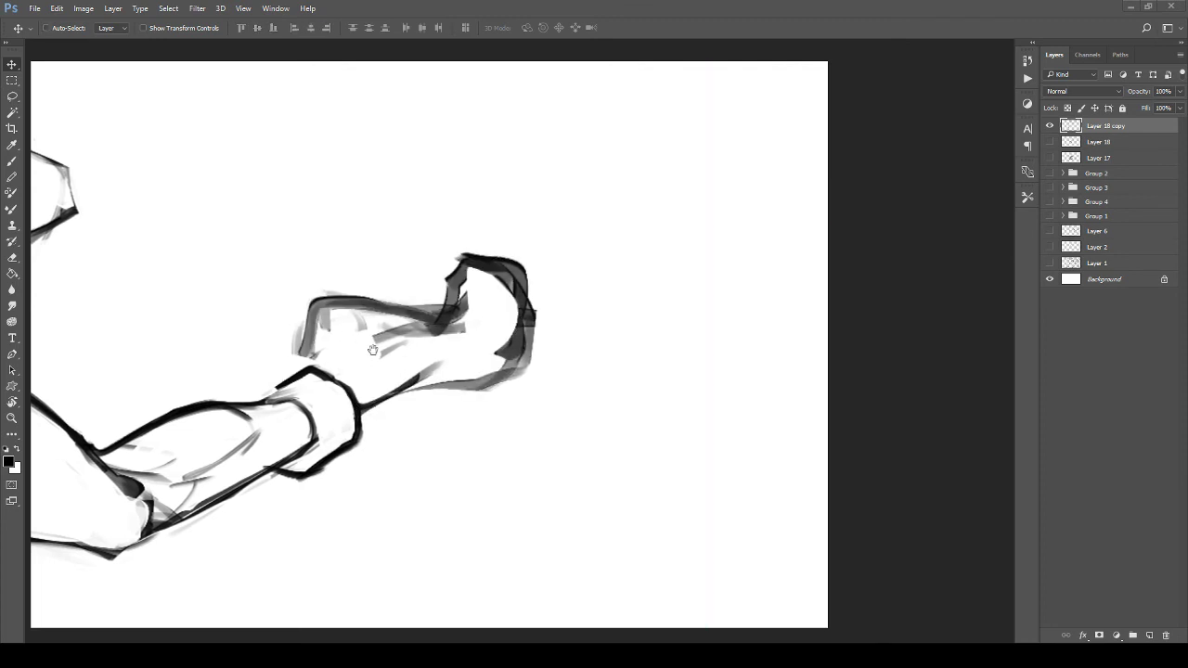
Step: Redraw the rear shoe's heel and pointed toe with bold contours and erase the old rough shoe lines
key("b")
mouse_move(295, 367)
left_mouse_down()
mouse_move(332, 317)
mouse_move(301, 327)
mouse_move(363, 325)
mouse_move(382, 337)
mouse_move(434, 327)
mouse_move(381, 320)
mouse_move(403, 287)
mouse_move(471, 249)
left_mouse_up()
mouse_move(382, 402)
left_mouse_down()
mouse_move(470, 345)
mouse_move(479, 307)
mouse_move(453, 271)
mouse_move(483, 271)
left_mouse_up()
key("e")
mouse_move(404, 416)
left_mouse_down()
mouse_move(492, 384)
mouse_move(524, 269)
mouse_move(504, 284)
mouse_move(489, 268)
mouse_move(409, 344)
mouse_move(347, 338)
mouse_move(365, 289)
mouse_move(297, 297)
mouse_move(430, 293)
left_mouse_up()
Step: Darken the rear shoe's underside contour from the cuff toward the toe
key("z")
mouse_move(418, 342)
left_mouse_down()
mouse_move(337, 310)
mouse_move(418, 356)
mouse_move(452, 395)
left_mouse_up()
key("b")
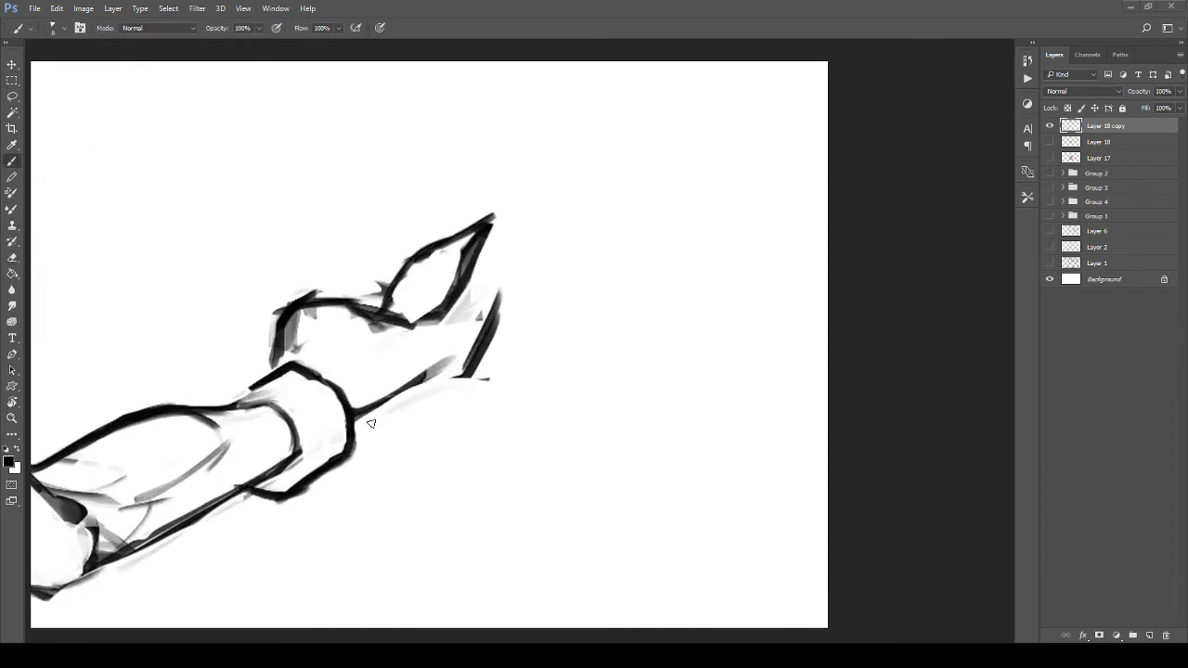
left_click_drag(347, 425, 454, 358)
left_click_drag(369, 415, 459, 354)
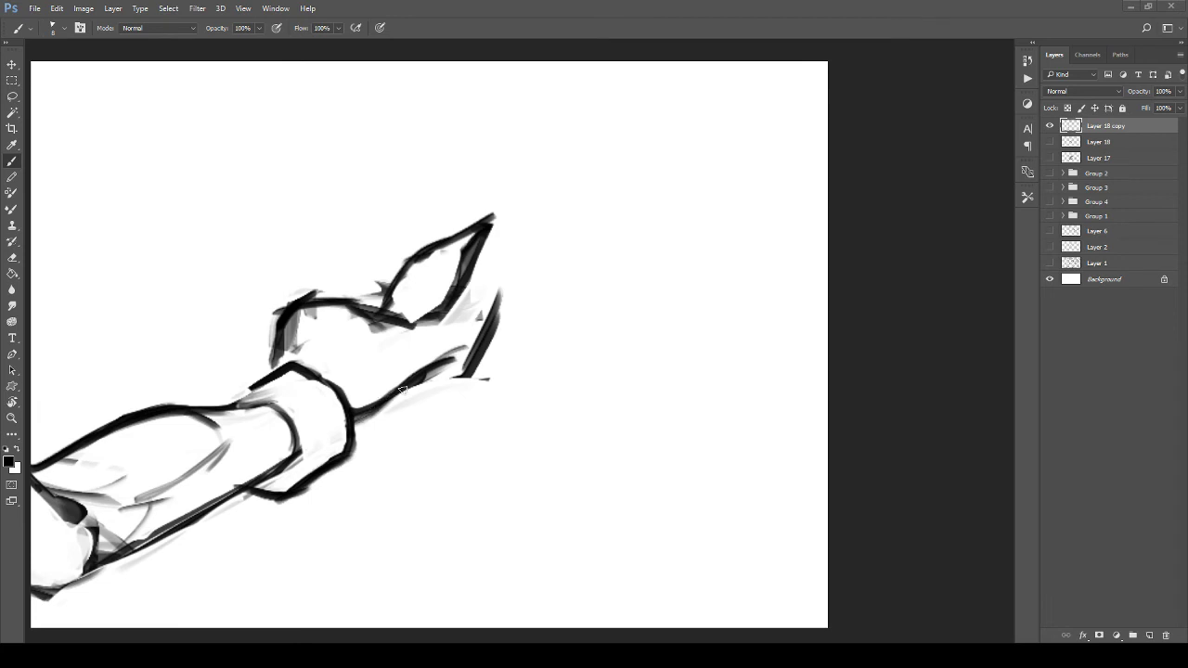
Step: Draw the band line along the rear shoe, close its toe tip and extend the outer edge back toward the sole
left_click_drag(412, 323, 504, 212)
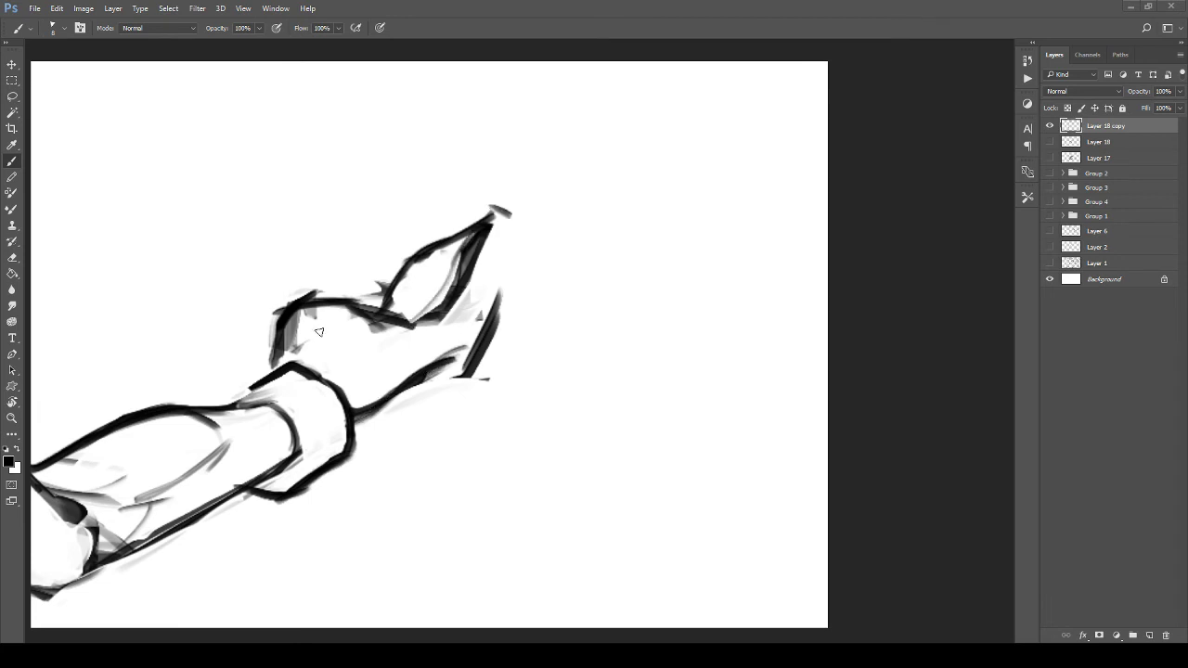
mouse_move(295, 346)
left_mouse_down()
mouse_move(406, 355)
mouse_move(470, 327)
mouse_move(489, 307)
left_mouse_up()
left_click_drag(493, 212, 533, 227)
mouse_move(530, 234)
left_mouse_down()
mouse_move(485, 320)
mouse_move(499, 322)
left_mouse_up()
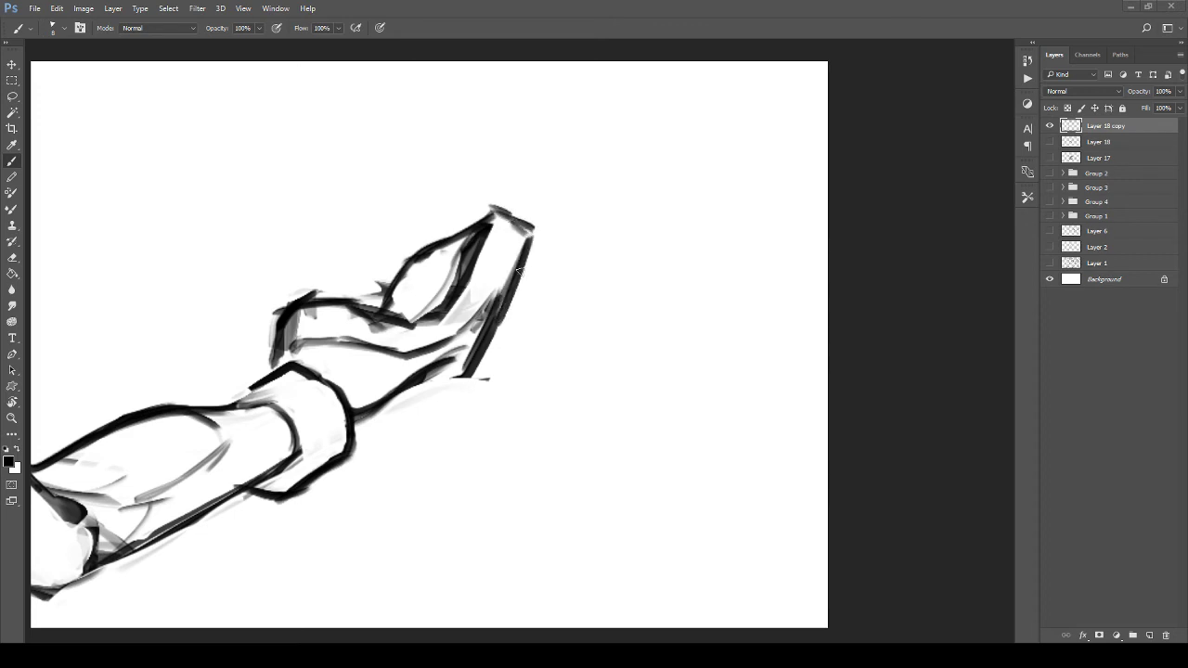
left_click_drag(523, 271, 434, 379)
mouse_move(490, 335)
left_mouse_down()
mouse_move(356, 427)
mouse_move(425, 388)
left_mouse_up()
Step: Clean the contour beside the cuff and redraw the rear shoe's lower edge as a thick curve up to the toe
key("e")
mouse_move(358, 406)
left_mouse_down()
mouse_move(506, 285)
mouse_move(506, 345)
mouse_move(545, 271)
mouse_move(497, 340)
mouse_move(550, 227)
mouse_move(408, 347)
mouse_move(440, 349)
mouse_move(475, 321)
mouse_move(460, 338)
mouse_move(520, 263)
mouse_move(512, 216)
mouse_move(478, 212)
mouse_move(490, 225)
mouse_move(461, 283)
mouse_move(494, 304)
mouse_move(505, 298)
mouse_move(479, 346)
mouse_move(373, 420)
left_mouse_up()
key("b")
mouse_move(436, 382)
left_mouse_down()
mouse_move(388, 324)
mouse_move(339, 327)
mouse_move(389, 346)
mouse_move(402, 339)
mouse_move(400, 357)
mouse_move(409, 349)
mouse_move(501, 385)
left_mouse_up()
key("z")
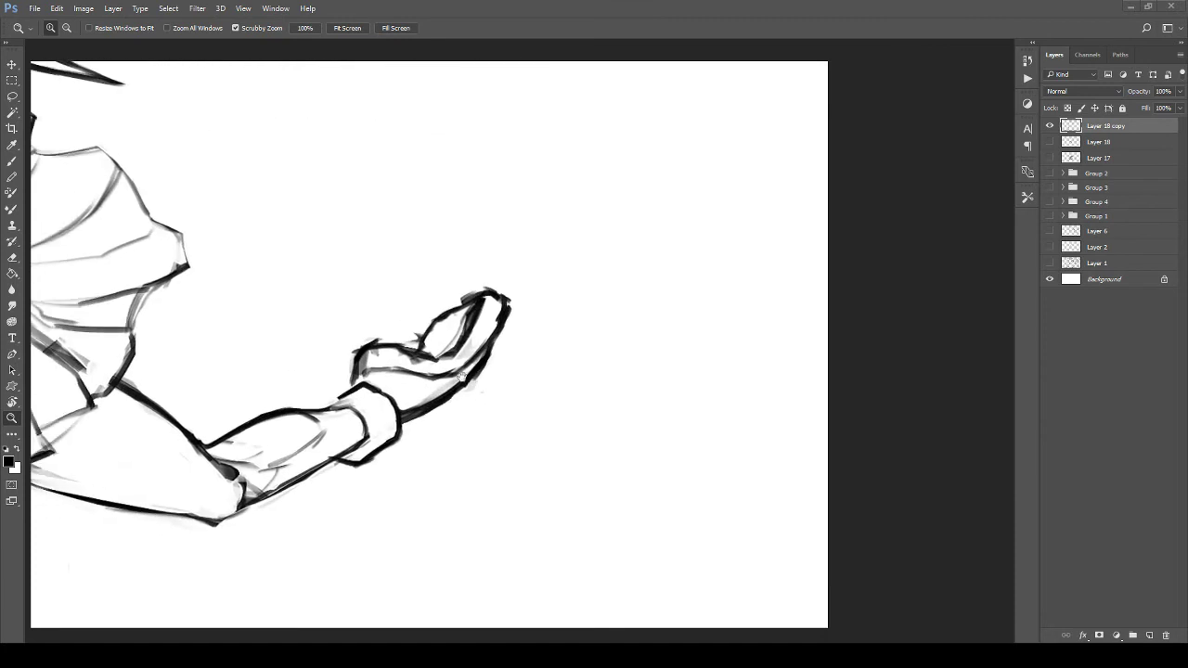
mouse_move(408, 362)
left_mouse_down()
mouse_move(390, 356)
mouse_move(457, 373)
mouse_move(432, 392)
mouse_move(384, 364)
mouse_move(475, 388)
left_mouse_up()
Step: Erase stray marks around the rear shoe, redraw its leaf-shaped front with straighter edges and hatch it
key("e")
mouse_move(331, 373)
left_mouse_down()
mouse_move(360, 362)
mouse_move(293, 370)
mouse_move(306, 411)
mouse_move(318, 344)
mouse_move(288, 378)
mouse_move(364, 341)
mouse_move(343, 339)
mouse_move(308, 364)
mouse_move(302, 393)
mouse_move(375, 324)
mouse_move(307, 361)
mouse_move(426, 352)
left_mouse_up()
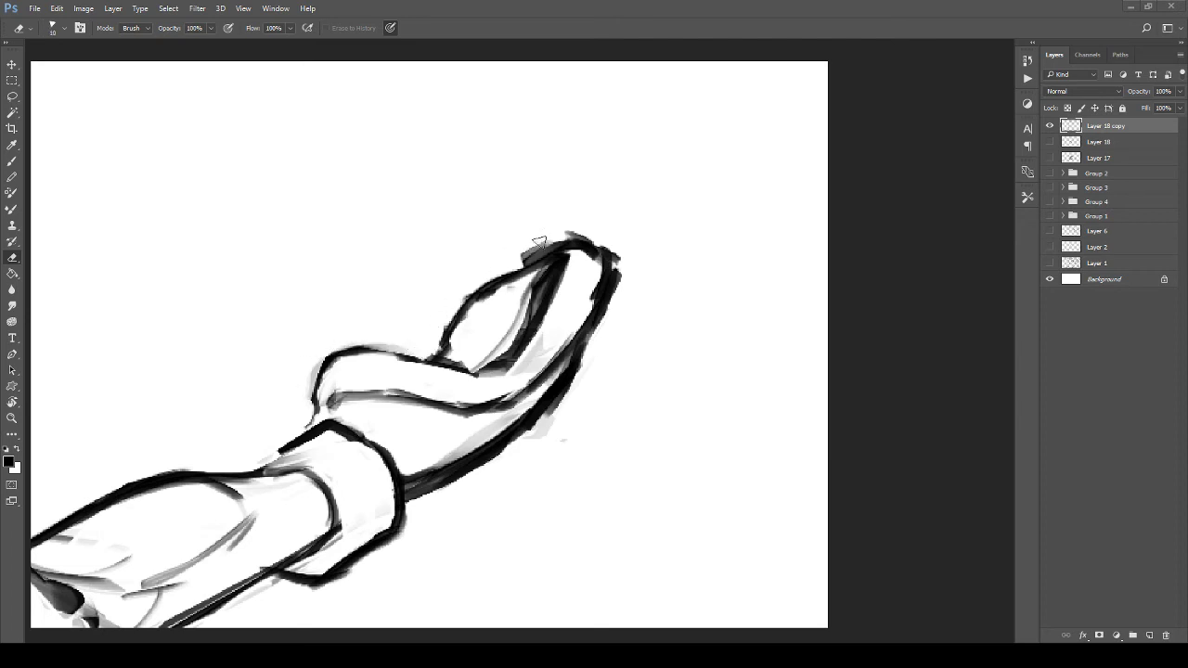
mouse_move(538, 243)
left_mouse_down()
mouse_move(543, 278)
mouse_move(486, 310)
mouse_move(483, 334)
mouse_move(569, 262)
mouse_move(524, 364)
mouse_move(562, 256)
mouse_move(539, 298)
mouse_move(526, 261)
mouse_move(461, 301)
mouse_move(446, 355)
mouse_move(513, 346)
mouse_move(491, 316)
left_mouse_up()
key("b")
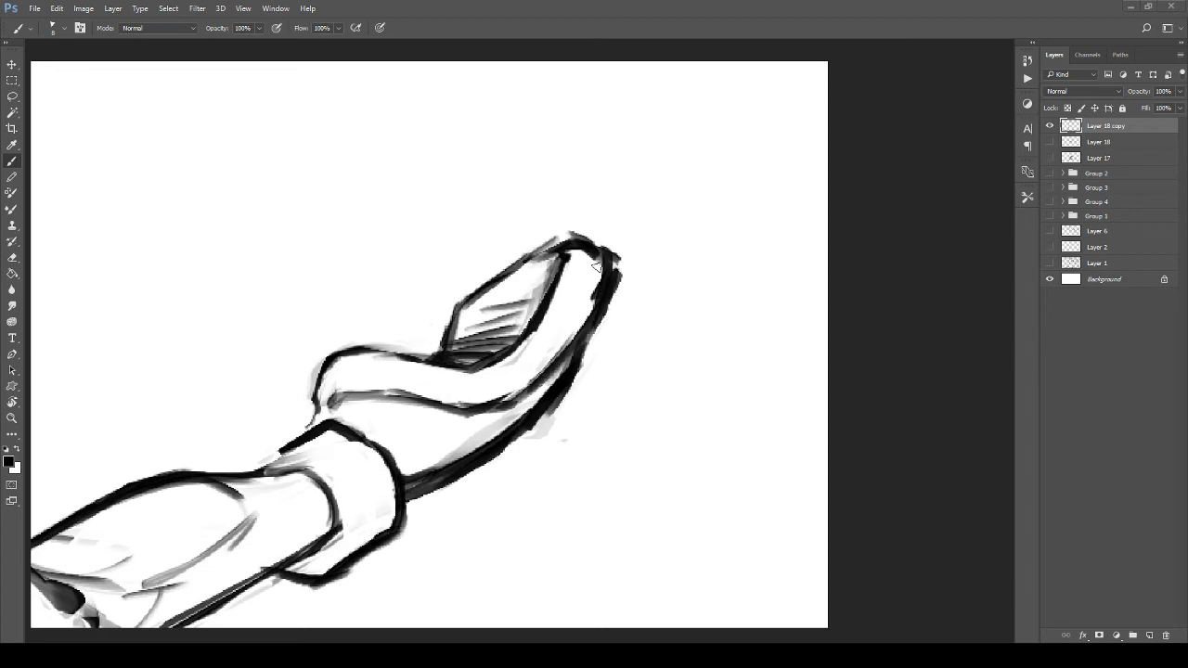
Step: Thin the outer contour of the rear shoe's toe and rework the sole where it meets the cuff
key("e")
mouse_move(613, 239)
left_mouse_down()
mouse_move(600, 339)
mouse_move(543, 418)
left_mouse_up()
key("b")
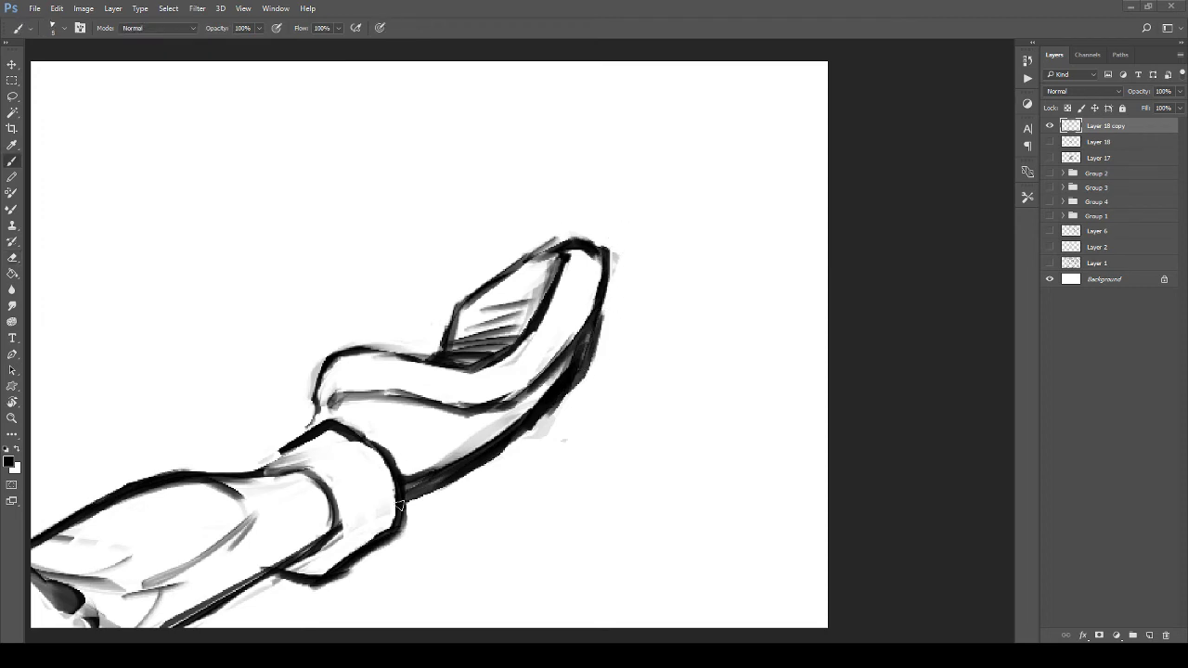
mouse_move(433, 481)
left_mouse_down()
mouse_move(402, 441)
mouse_move(375, 462)
mouse_move(410, 434)
mouse_move(359, 475)
left_mouse_up()
key("e")
Step: Draw a round badge on the rear shoe's side, add tread marks along the sole and erase stray edges
key("b")
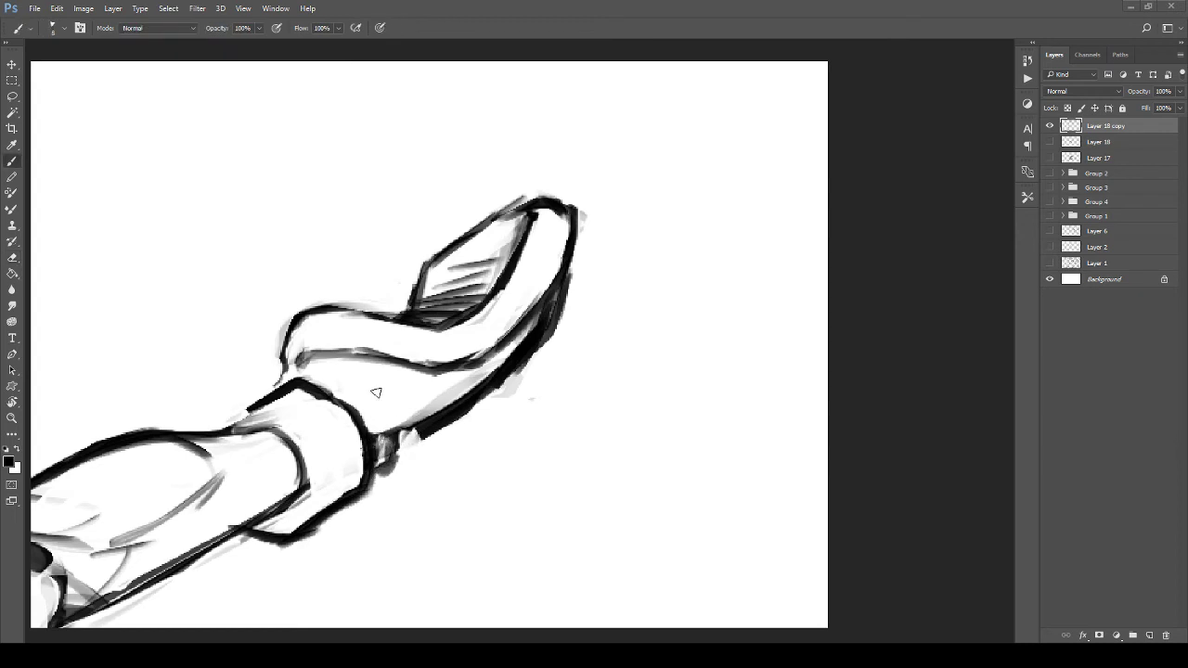
mouse_move(376, 392)
left_mouse_down()
mouse_move(371, 411)
mouse_move(367, 364)
mouse_move(396, 383)
mouse_move(401, 466)
mouse_move(544, 347)
mouse_move(506, 382)
mouse_move(554, 299)
mouse_move(536, 340)
left_mouse_up()
key("e")
mouse_move(575, 290)
left_mouse_down()
mouse_move(544, 355)
mouse_move(514, 381)
left_mouse_up()
Step: Examine the whole running figure to judge how the rear leg fits the pose
key("z")
left_click_drag(516, 317, 391, 313)
left_click(401, 311, "alt")
left_click(397, 311, "alt")
left_click(393, 311, "alt")
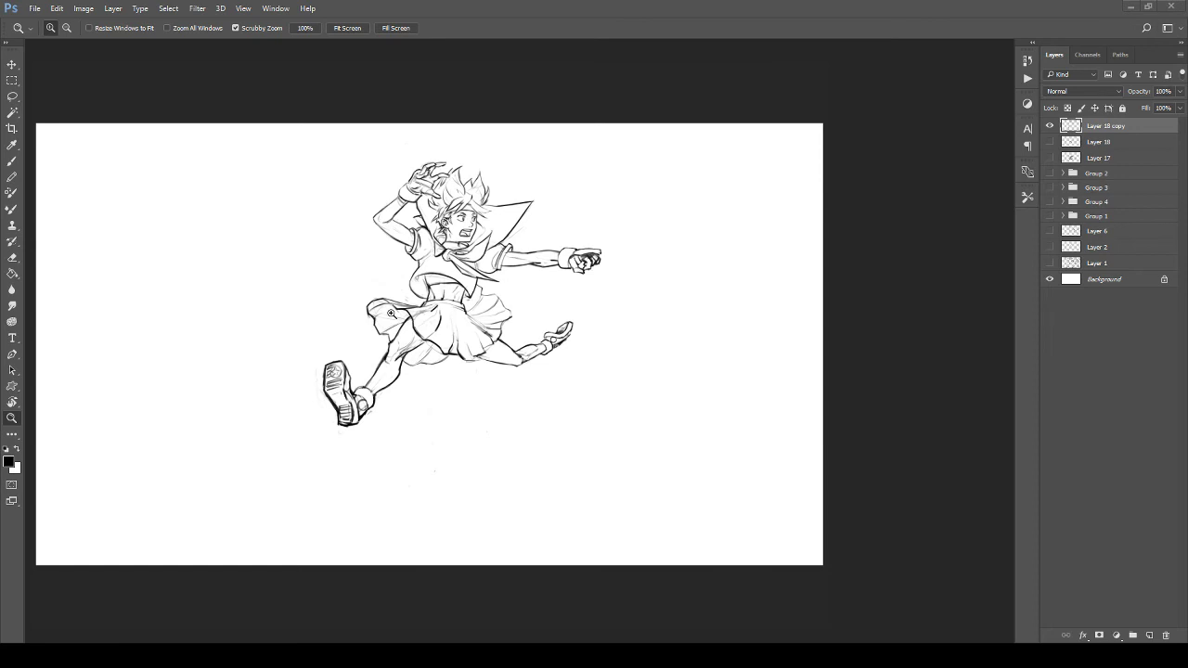
left_click_drag(589, 354, 842, 432)
left_click_drag(474, 380, 511, 499)
Step: Erase the entire rear lower leg, cuff and shoe with an enlarged eraser, leaving the thigh in place
key("e")
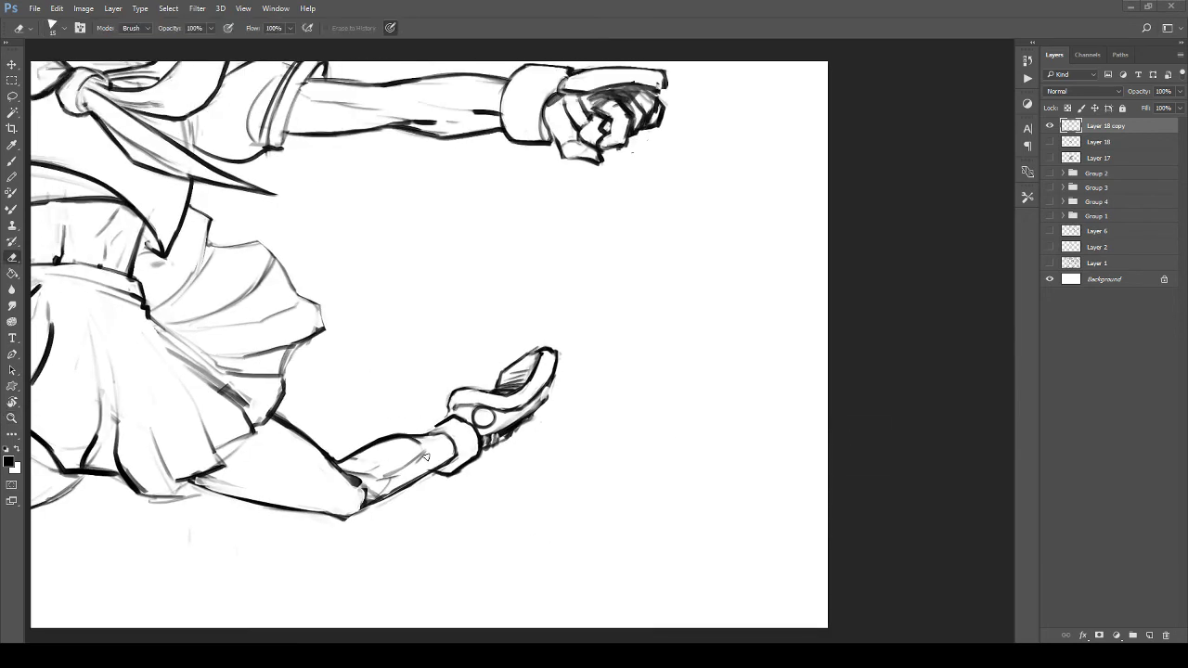
key("bracketright")
left_click_drag(352, 461, 358, 477)
left_click_drag(318, 438, 369, 481)
mouse_move(409, 479)
left_mouse_down()
mouse_move(379, 486)
mouse_move(378, 503)
left_mouse_up()
mouse_move(364, 450)
left_mouse_down()
mouse_move(375, 439)
mouse_move(418, 455)
mouse_move(428, 401)
left_mouse_up()
key("bracketright")
key("bracketright")
key("bracketright")
key("bracketright")
mouse_move(462, 401)
left_mouse_down()
mouse_move(400, 485)
mouse_move(533, 395)
left_mouse_up()
Step: Undo the last knee strokes, redraw the rear knee as a rounded end and erase the excess lines
key("b")
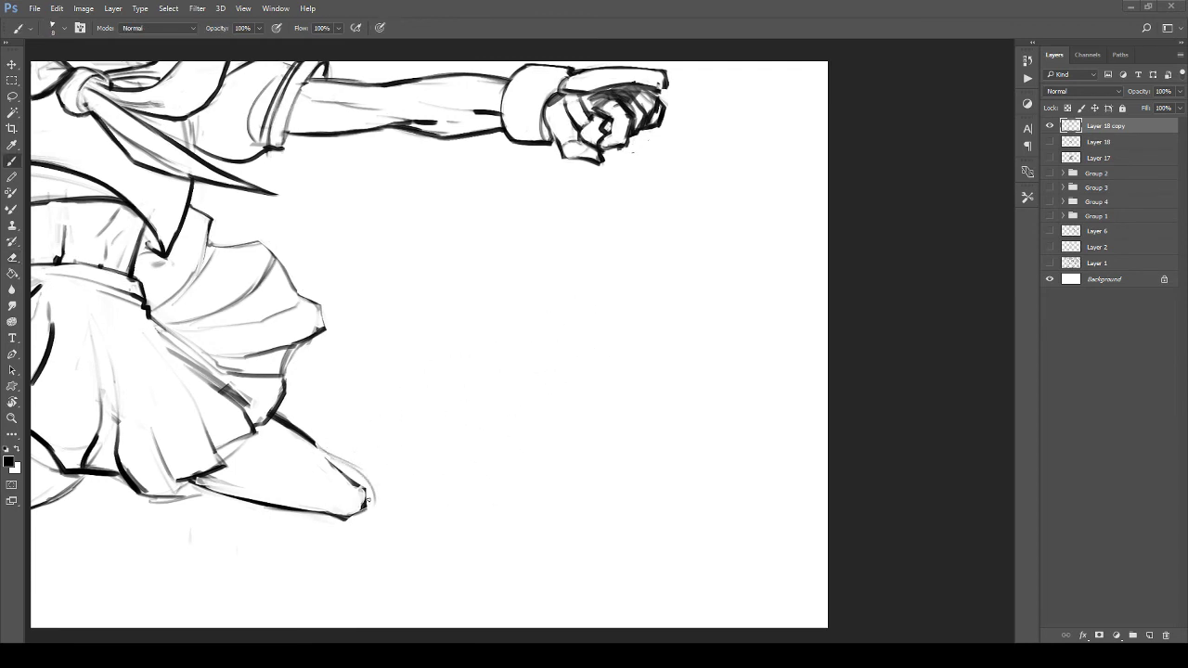
key("ctrl+alt+z")
key("ctrl+alt+z")
left_click_drag(293, 434, 340, 476)
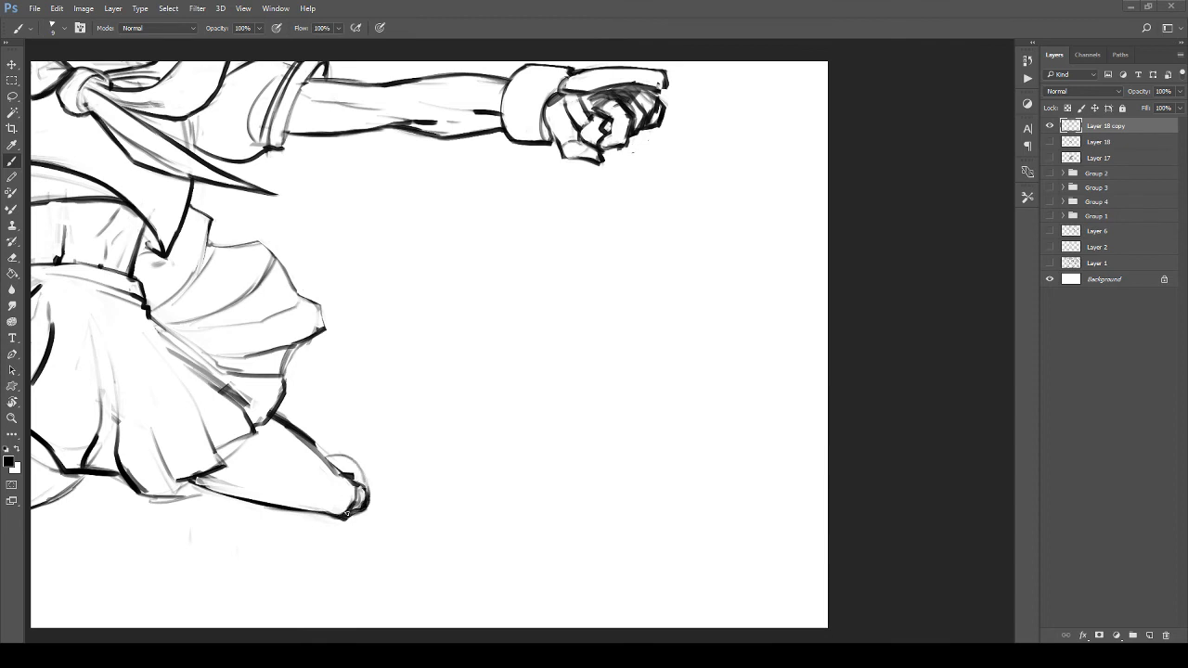
key("e")
left_click_drag(378, 493, 380, 485)
Step: Draw the foreshortened rear lower leg folded up behind the thigh to the skirt, with curved bands across it
key("b")
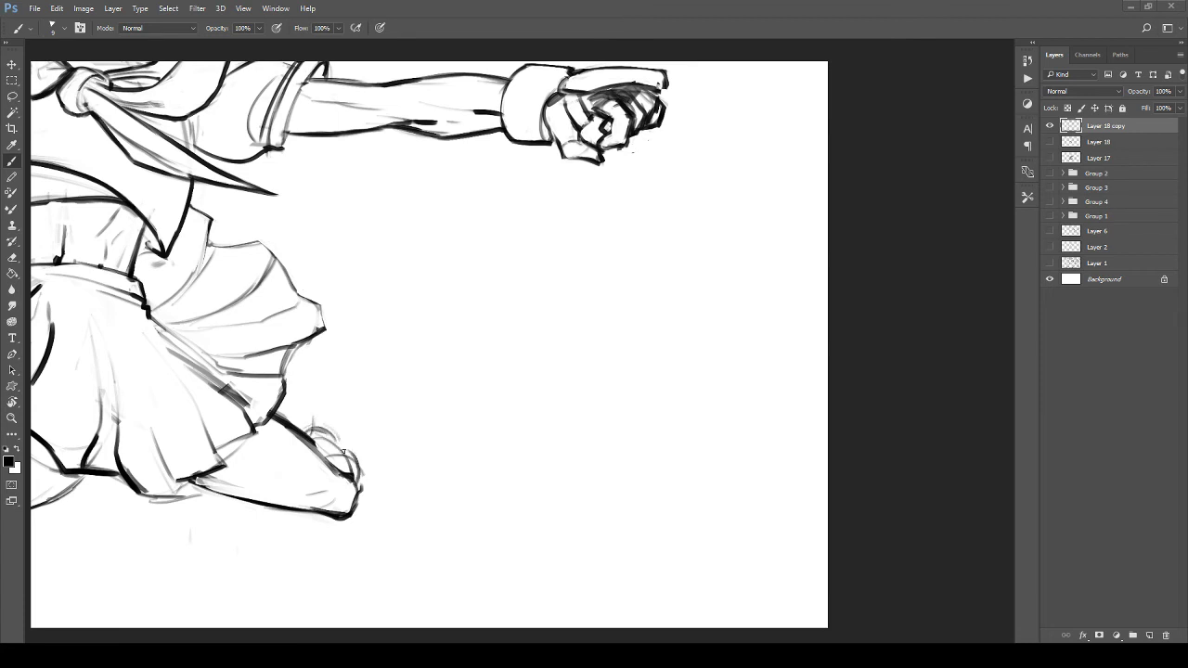
left_click_drag(354, 475, 316, 429)
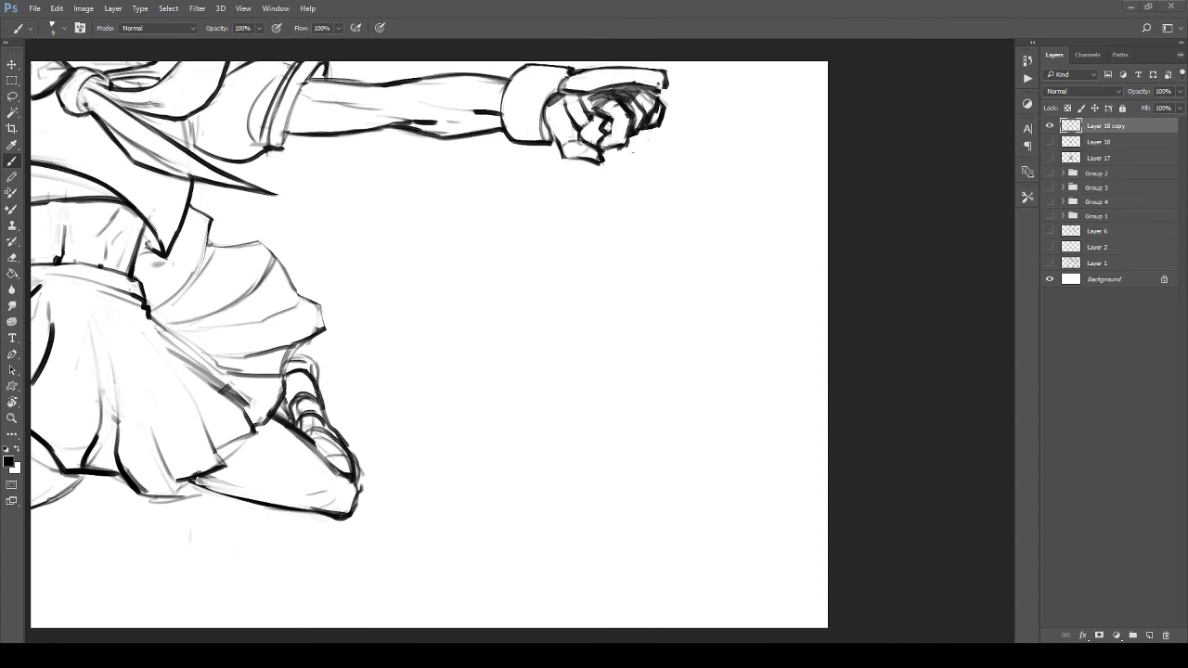
left_click_drag(338, 428, 360, 424)
Step: Select the folded rear lower leg with the Lasso, enlarge it to about 116%, position it behind the knee and deselect
key("z")
mouse_move(360, 424)
left_mouse_down()
mouse_move(261, 382)
mouse_move(271, 390)
left_mouse_up()
left_click_drag(317, 404, 356, 473)
key("l")
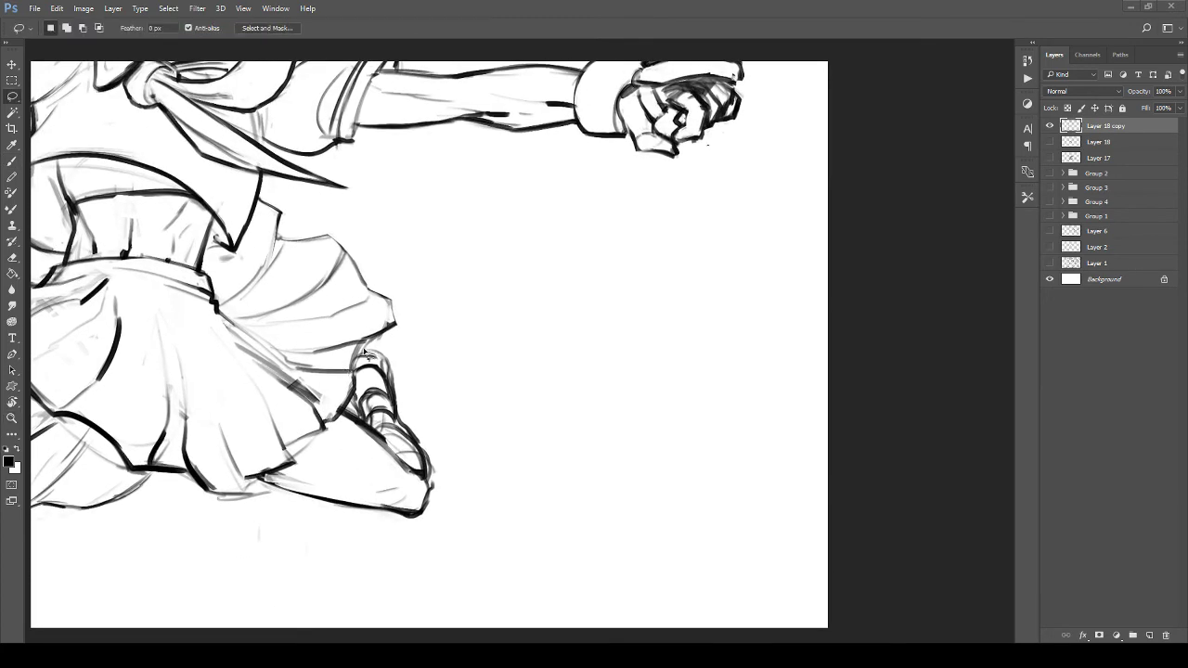
mouse_move(362, 378)
left_mouse_down()
mouse_move(357, 417)
mouse_move(385, 441)
left_mouse_up()
left_click_drag(462, 443, 364, 345)
key("ctrl+t")
mouse_move(465, 345)
left_mouse_down()
mouse_move(488, 314)
mouse_move(449, 359)
left_mouse_up()
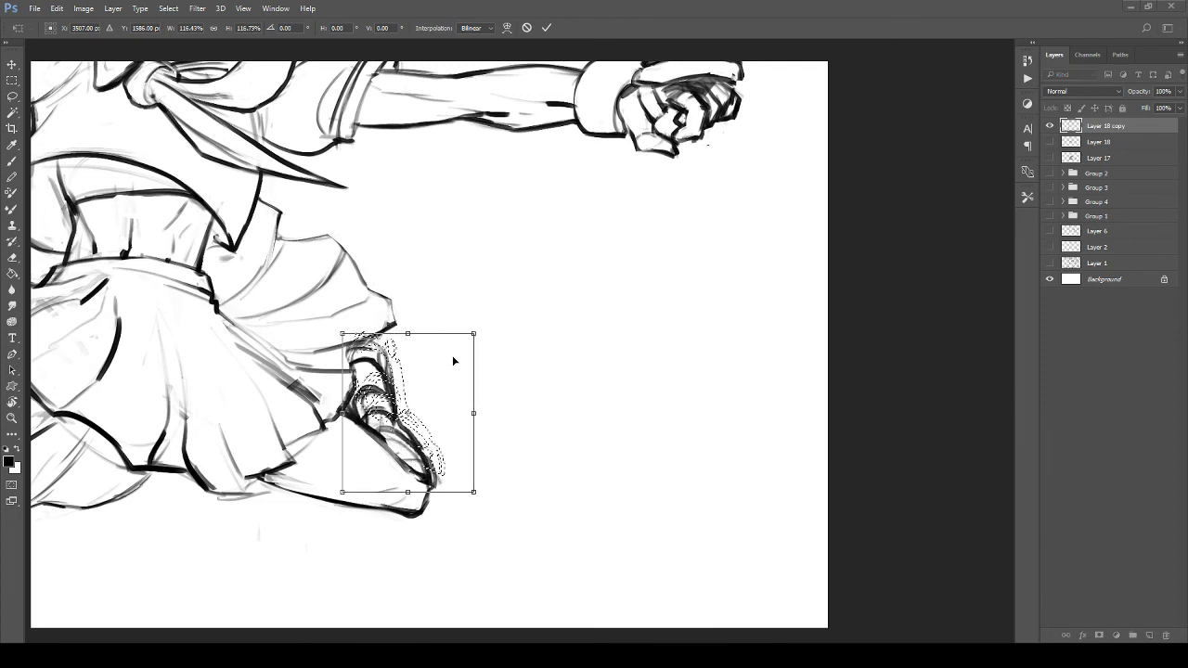
key("Return")
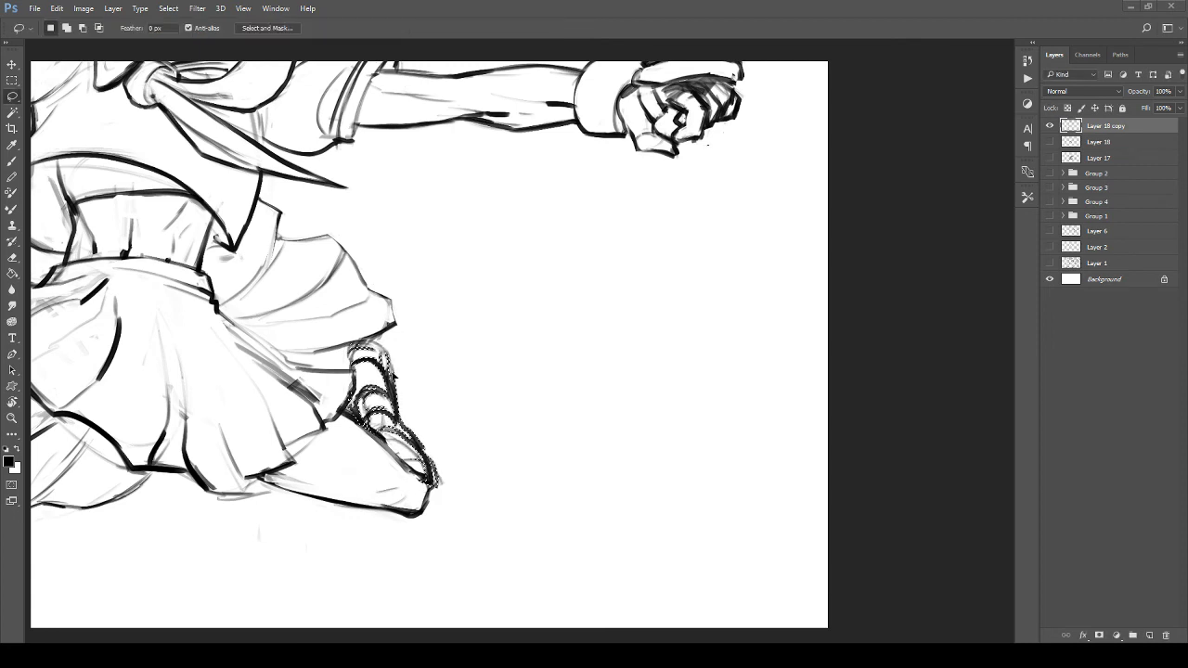
key("ctrl+d")
Step: Clean up the join between the enlarged lower leg and the knee, erasing excess lines with a much smaller eraser
key("b")
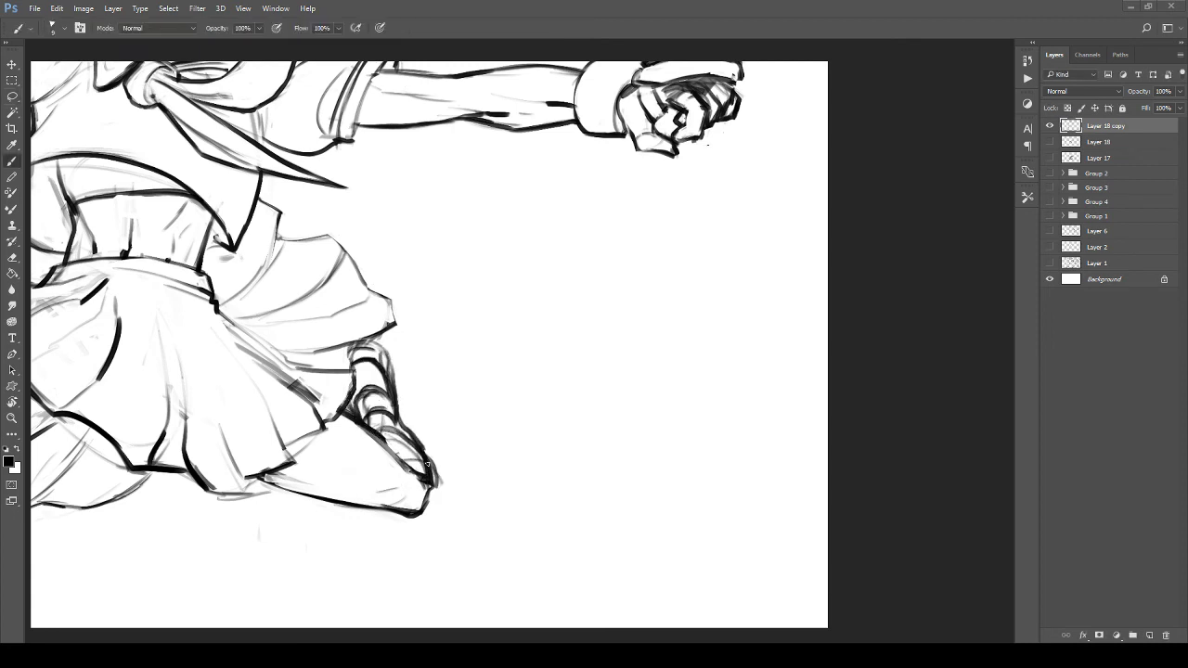
key("e")
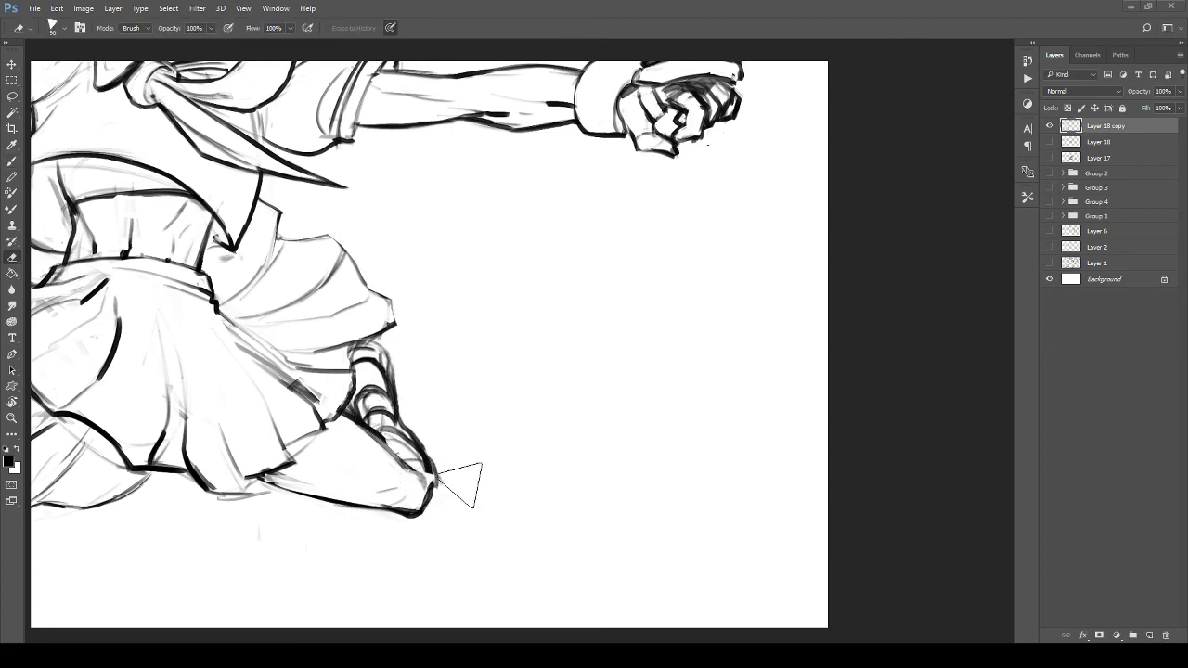
key("ctrl+z")
key("[")
key("[")
key("[")
key("[")
key("[")
key("[")
mouse_move(444, 488)
left_mouse_down()
mouse_move(440, 470)
mouse_move(417, 465)
left_mouse_up()
key("[")
left_click_drag(375, 412, 379, 394)
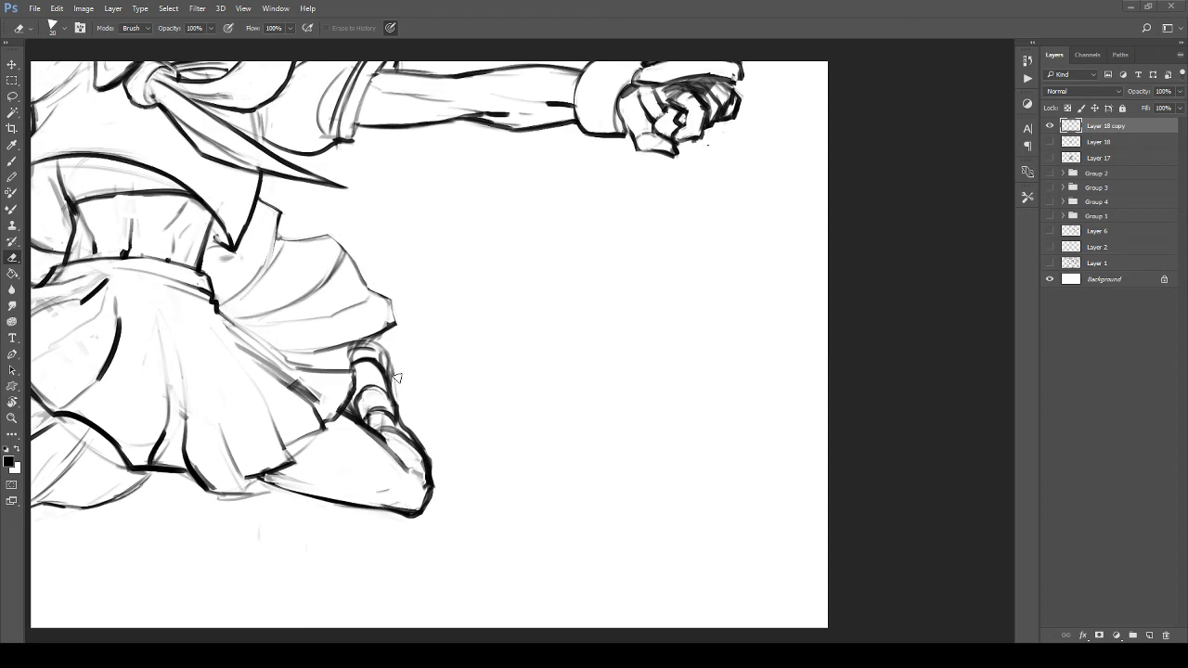
Step: Try long sweeping gesture curves across the whole figure to check the pose's flow, and undo them
key("z")
mouse_move(372, 374)
left_mouse_down()
mouse_move(284, 377)
mouse_move(373, 402)
left_mouse_up()
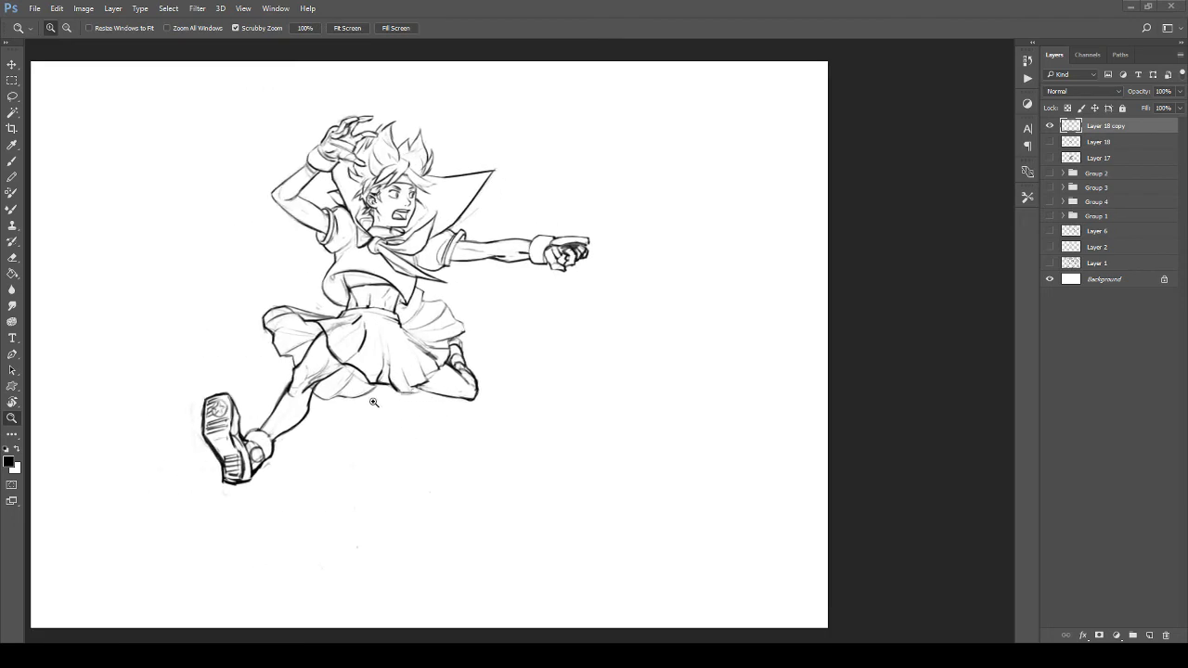
mouse_move(279, 334)
left_mouse_down()
mouse_move(321, 348)
mouse_move(313, 491)
mouse_move(283, 381)
left_mouse_up()
key("b")
key("ctrl+z")
mouse_move(386, 121)
left_mouse_down()
mouse_move(420, 347)
mouse_move(513, 280)
left_mouse_up()
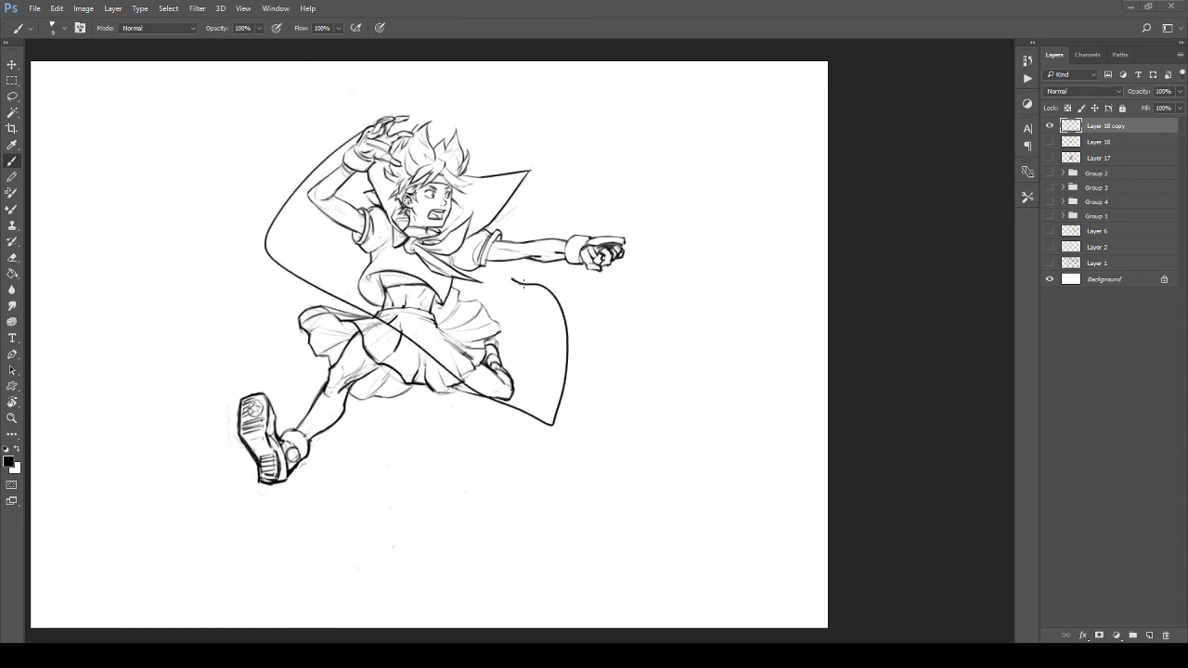
key("ctrl+z")
mouse_move(242, 486)
left_mouse_down()
mouse_move(591, 223)
mouse_move(696, 221)
left_mouse_up()
key("ctrl+z")
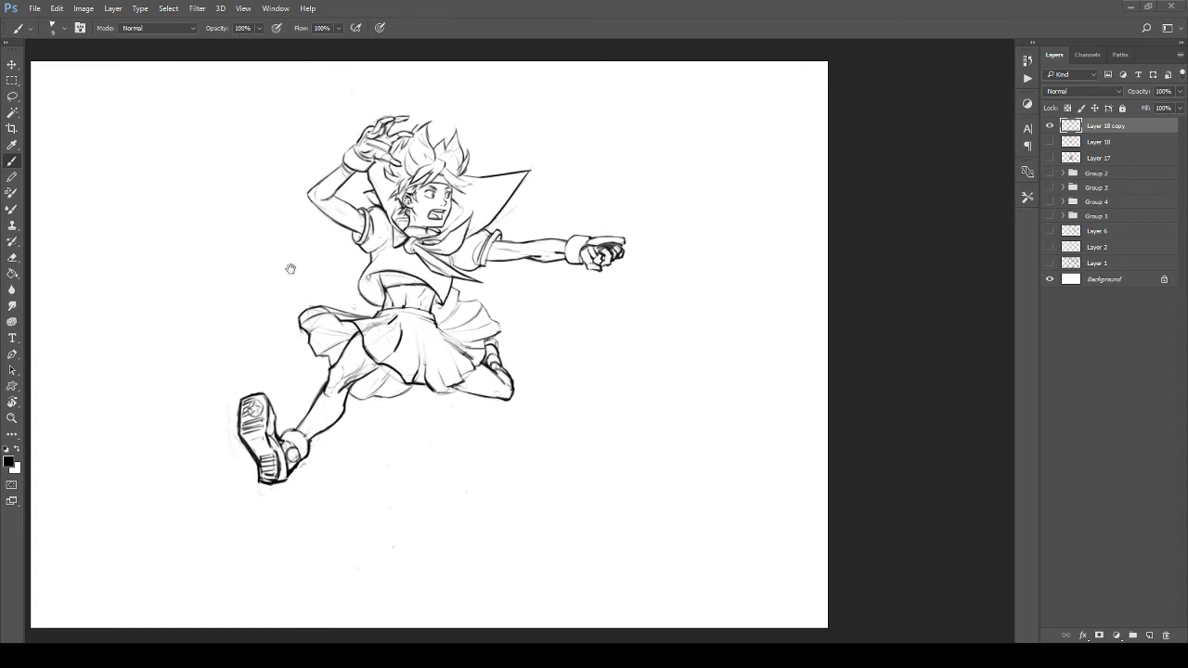
Step: Examine the torso, head, arms, rear leg and whole figure to judge the finished line sketch
left_click_drag(289, 269, 308, 249)
mouse_move(344, 316)
left_mouse_down()
mouse_move(323, 317)
mouse_move(346, 340)
left_mouse_up()
left_click_drag(429, 376, 362, 408)
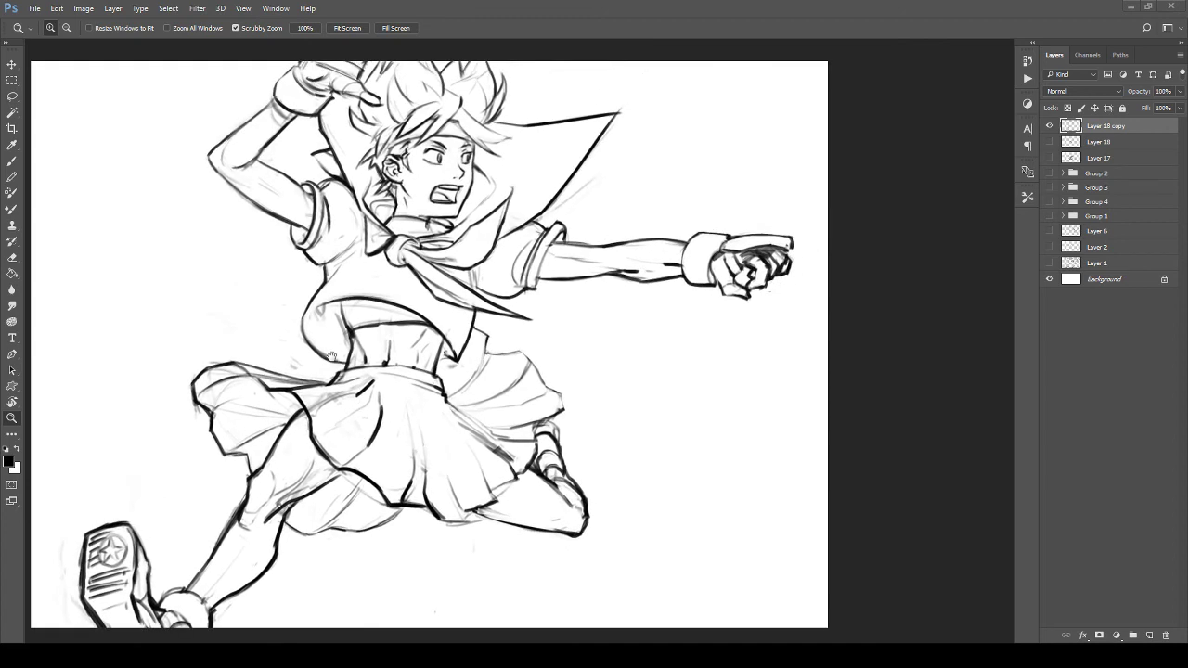
mouse_move(335, 358)
left_mouse_down()
mouse_move(376, 411)
mouse_move(390, 395)
left_mouse_up()
key("e")
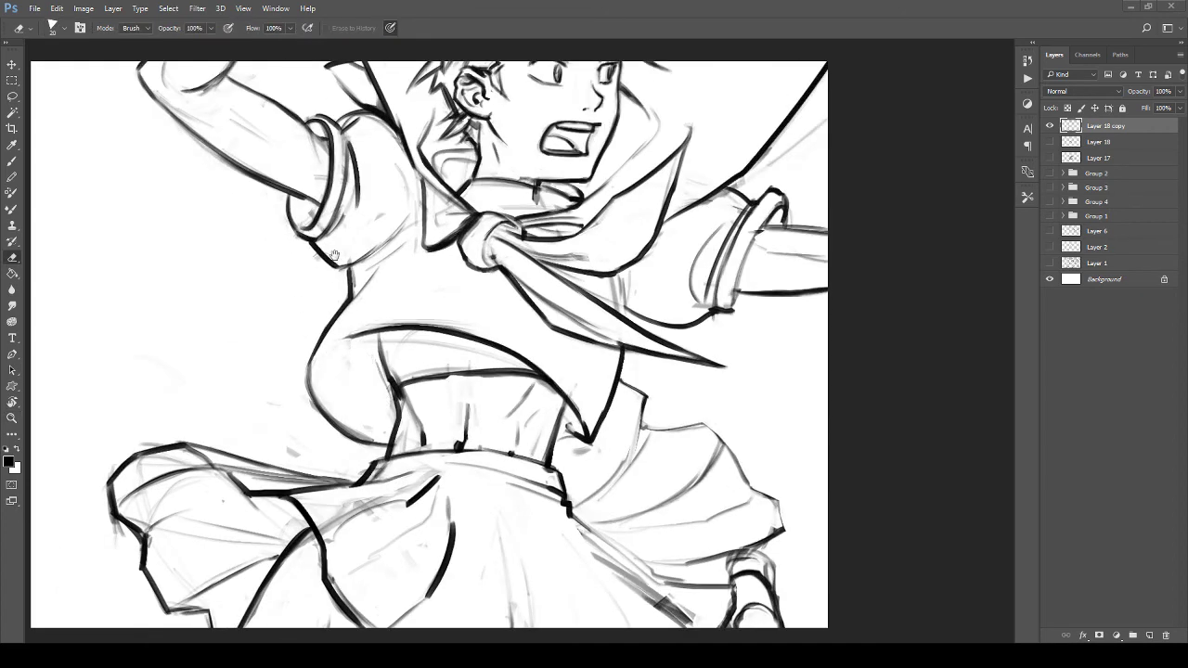
left_click_drag(333, 256, 367, 443)
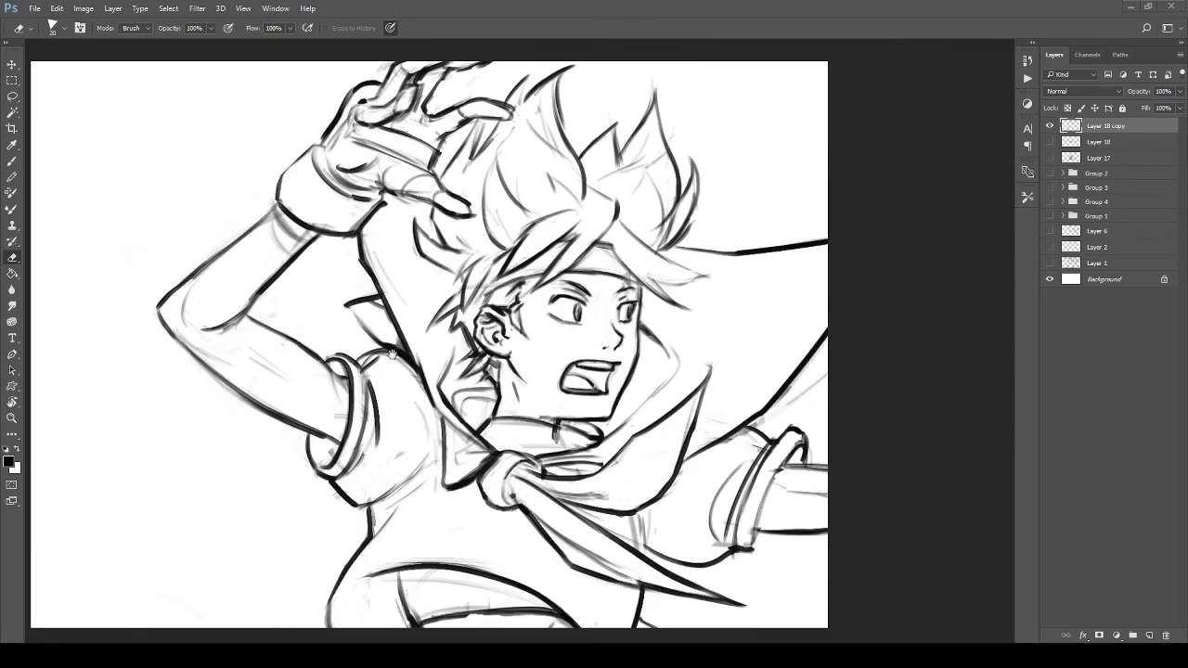
left_click_drag(370, 336, 164, 341)
left_click_drag(354, 358, 323, 325)
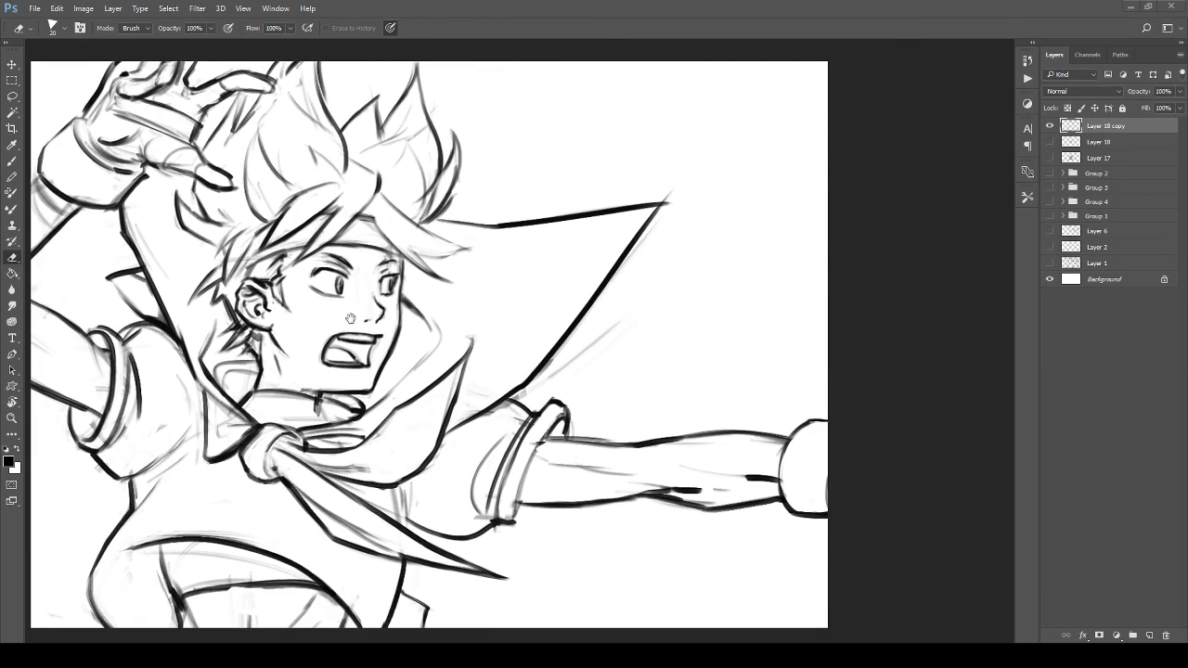
scroll(351, 318, "up", 5)
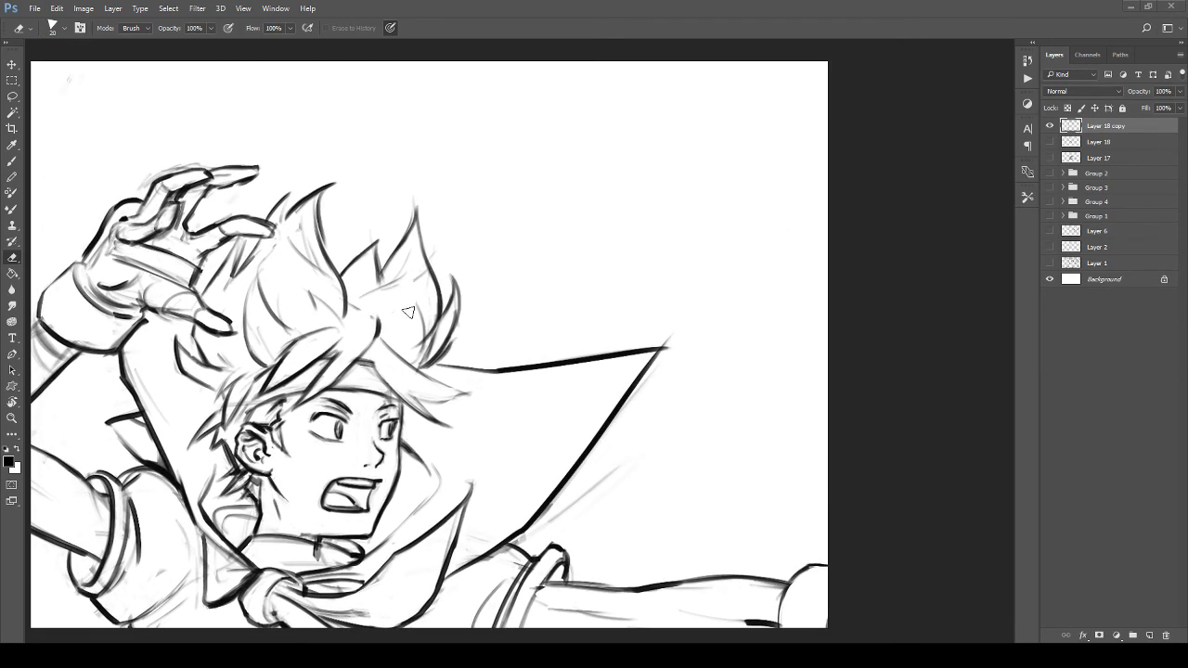
scroll(409, 313, "down", 10)
scroll(409, 313, "right", 5)
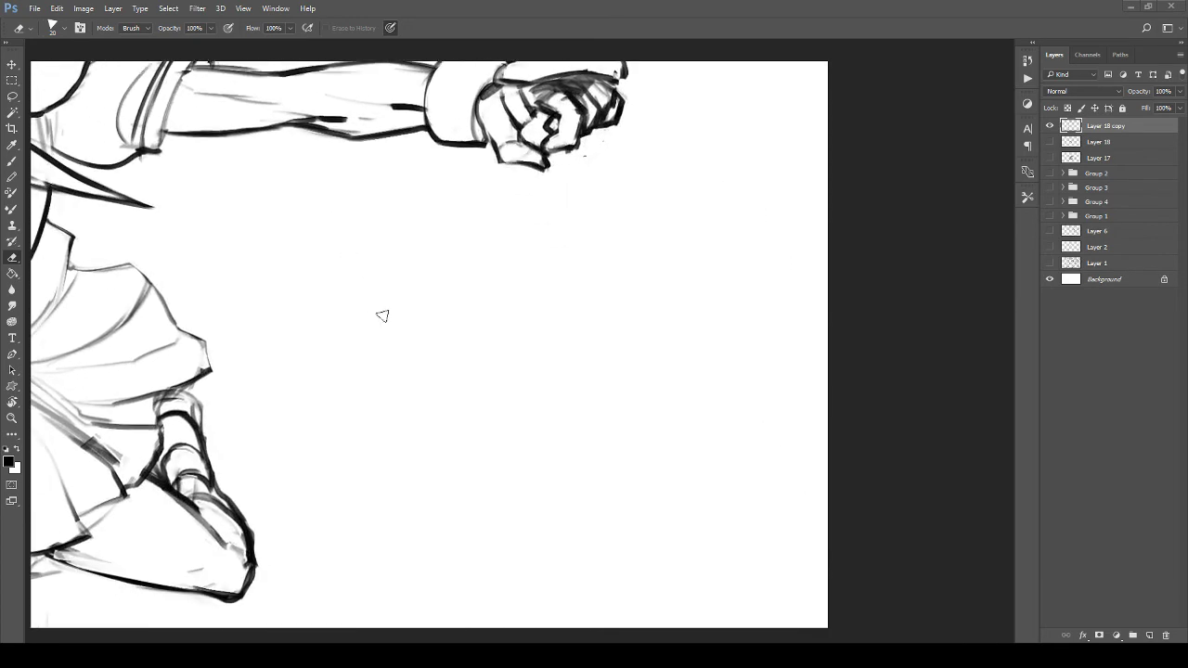
key("z")
left_click_drag(382, 317, 355, 345)
mouse_move(354, 345)
left_mouse_down()
mouse_move(427, 349)
mouse_move(422, 438)
mouse_move(456, 393)
left_mouse_up()
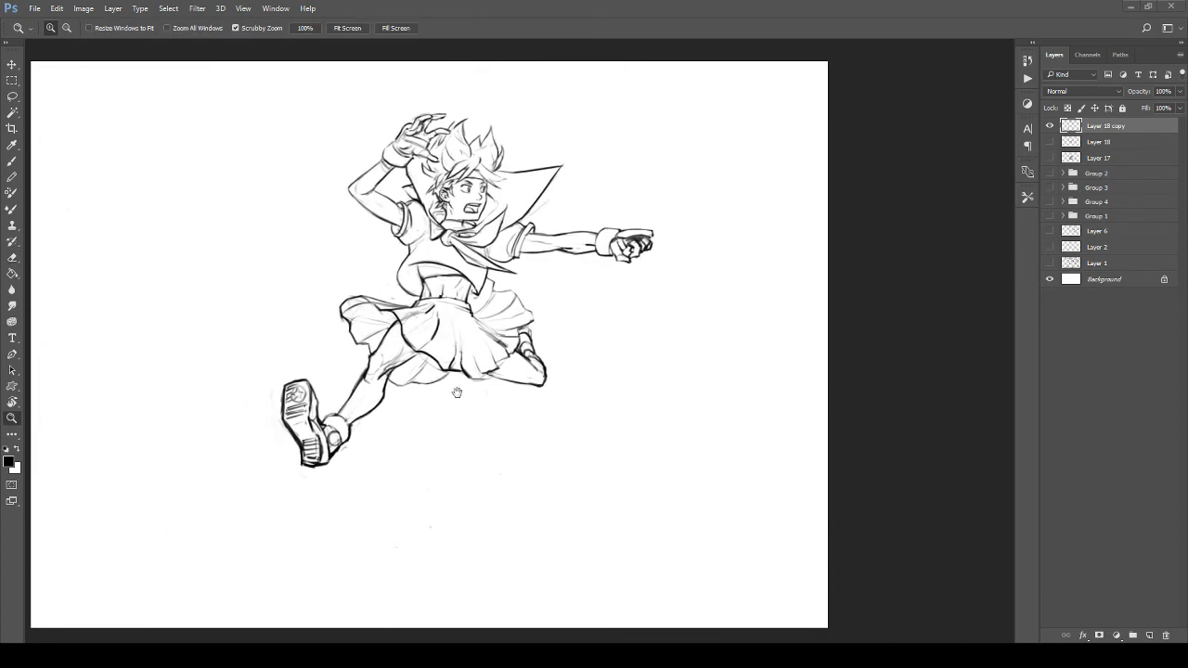
mouse_move(470, 321)
left_mouse_down()
mouse_move(489, 325)
mouse_move(479, 410)
left_mouse_up()
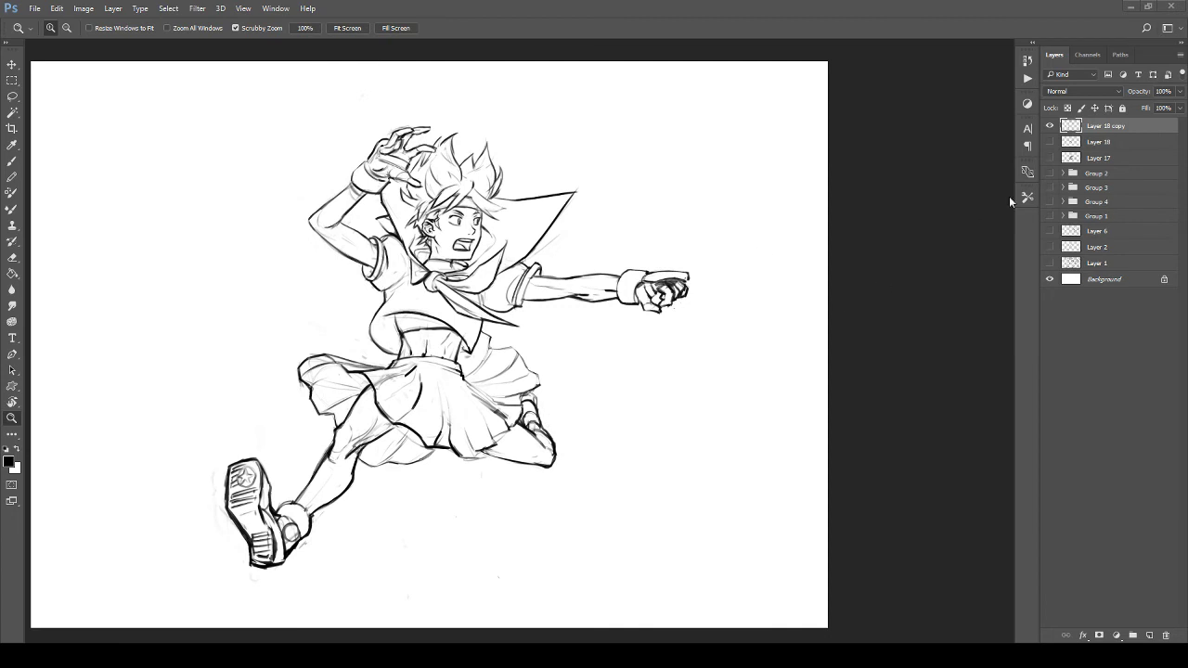
Step: Add a new layer beneath the line art and paint blue shadows on the skirt's raised front flap and inner section below the thigh
left_click(1111, 142)
key("ctrl+shift+alt+n")
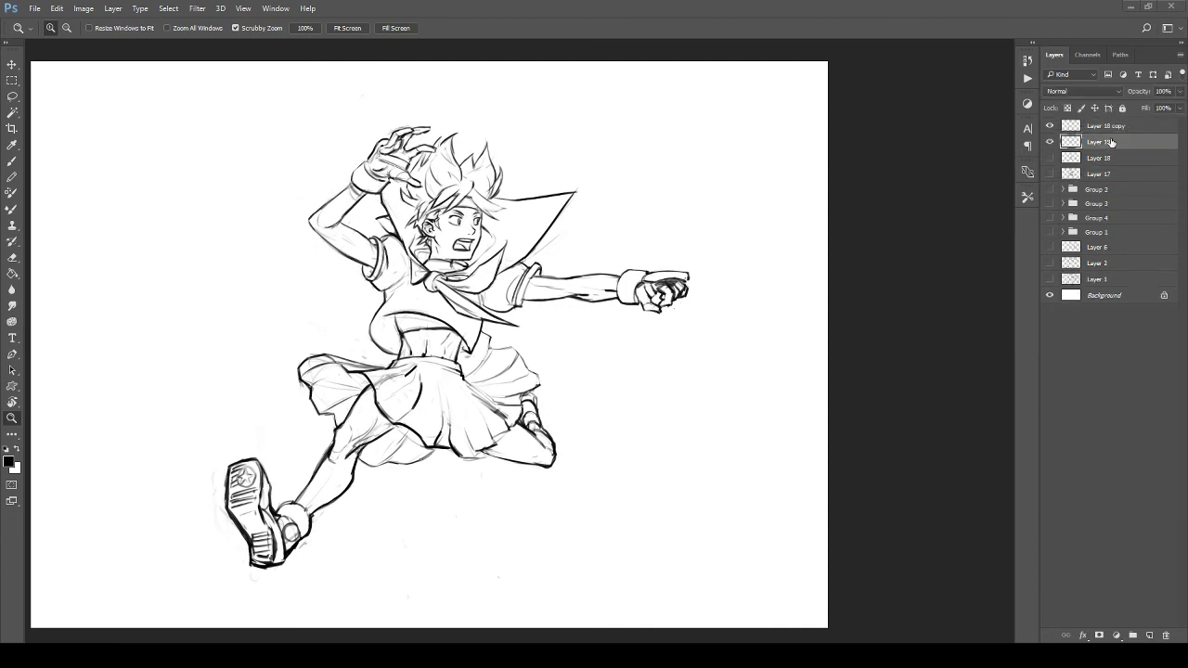
key("b")
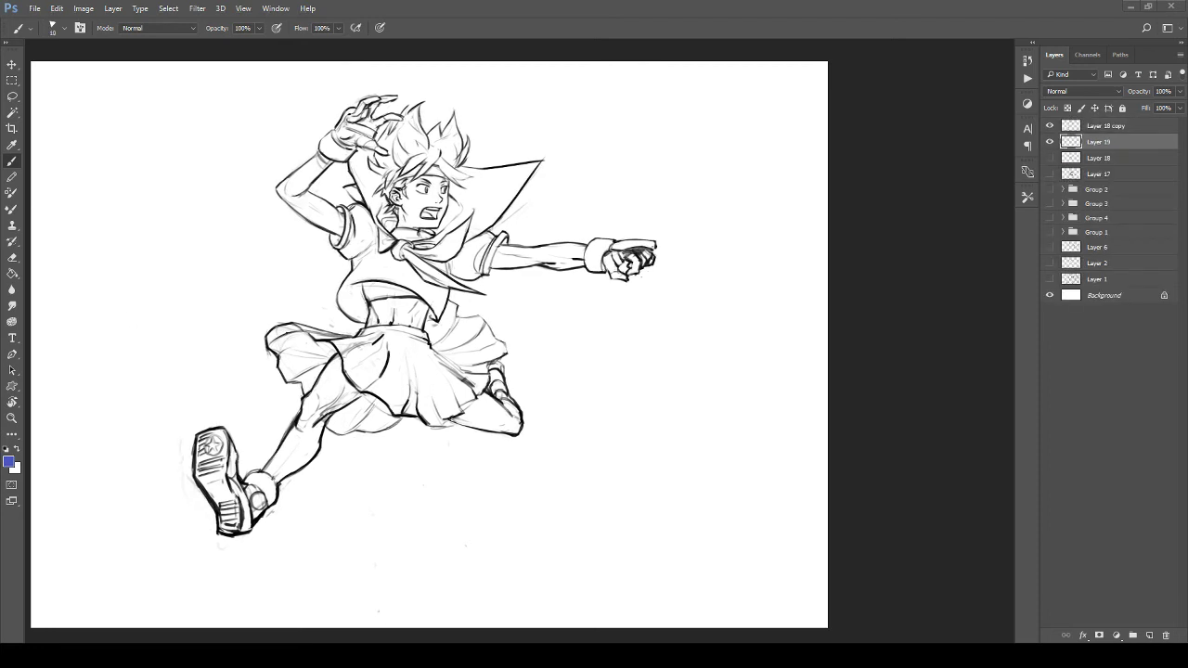
mouse_move(302, 359)
left_mouse_down()
mouse_move(286, 365)
mouse_move(317, 389)
mouse_move(312, 362)
mouse_move(327, 352)
mouse_move(286, 334)
mouse_move(277, 349)
mouse_move(295, 328)
mouse_move(340, 347)
left_mouse_up()
mouse_move(368, 399)
left_mouse_down()
mouse_move(334, 419)
mouse_move(344, 427)
mouse_move(364, 405)
mouse_move(376, 414)
mouse_move(368, 424)
mouse_move(383, 409)
mouse_move(390, 419)
left_mouse_up()
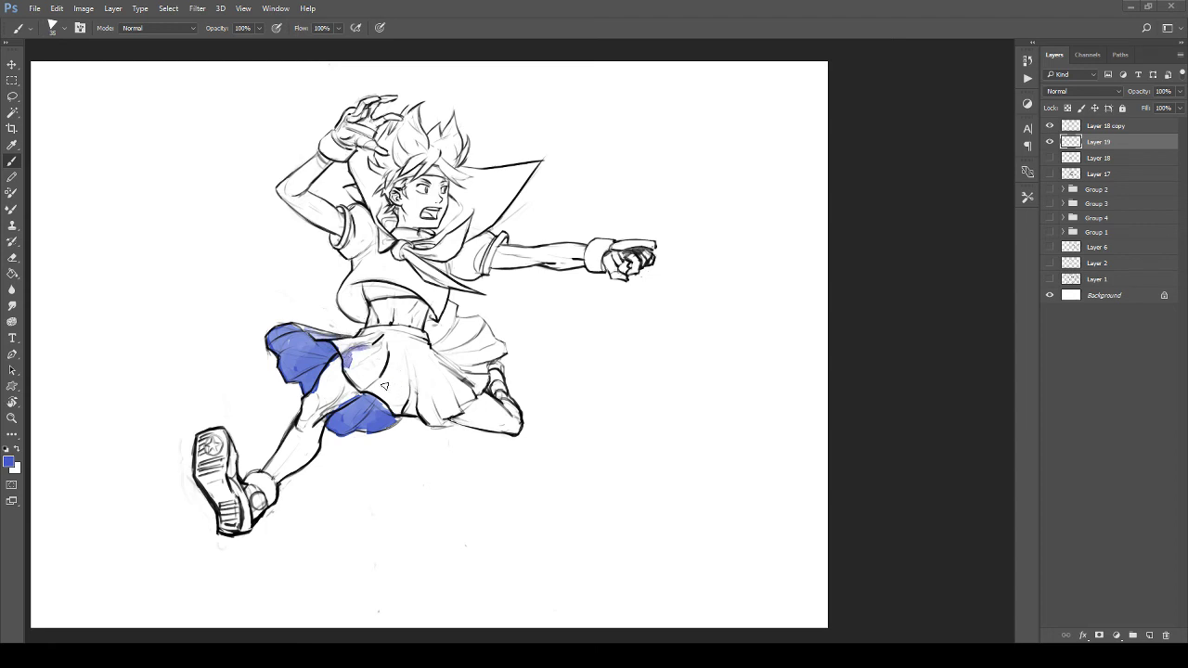
left_click_drag(517, 106, 477, 190)
left_click_drag(467, 149, 518, 157)
key("ctrl+alt+z")
key("ctrl+alt+z")
Step: Paint blue shadows along the waistband, down the front pleats and across the rear flap of the skirt
left_click_drag(346, 344, 380, 332)
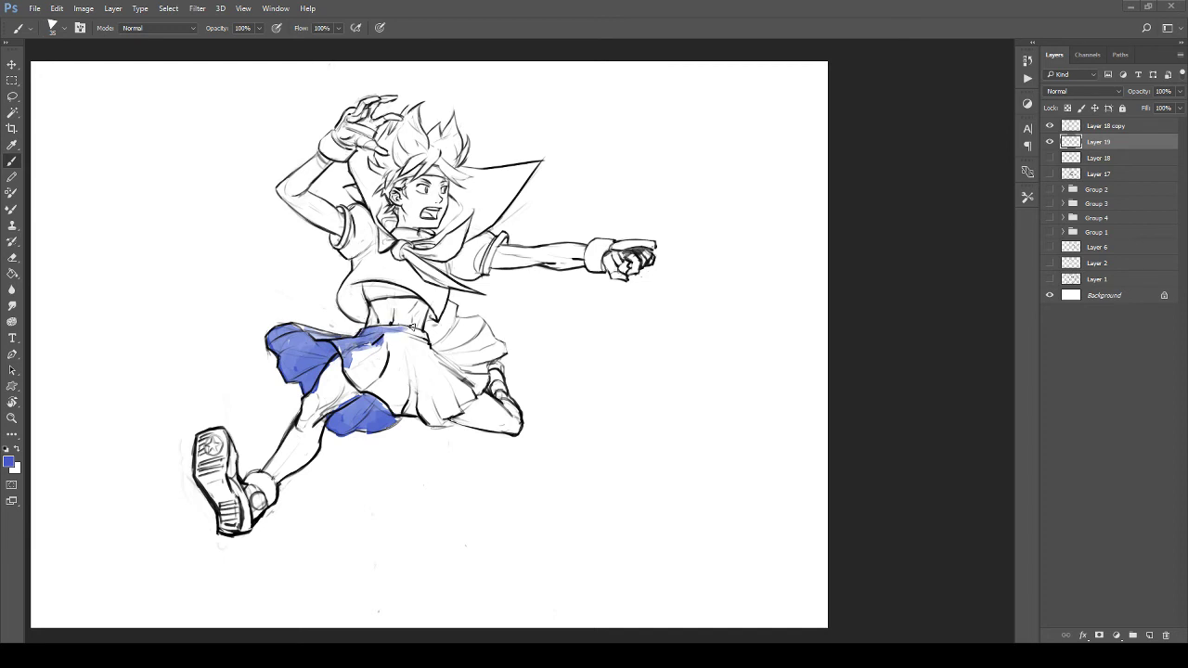
mouse_move(381, 391)
left_mouse_down()
mouse_move(415, 365)
mouse_move(411, 407)
left_mouse_up()
left_click_drag(428, 401, 443, 419)
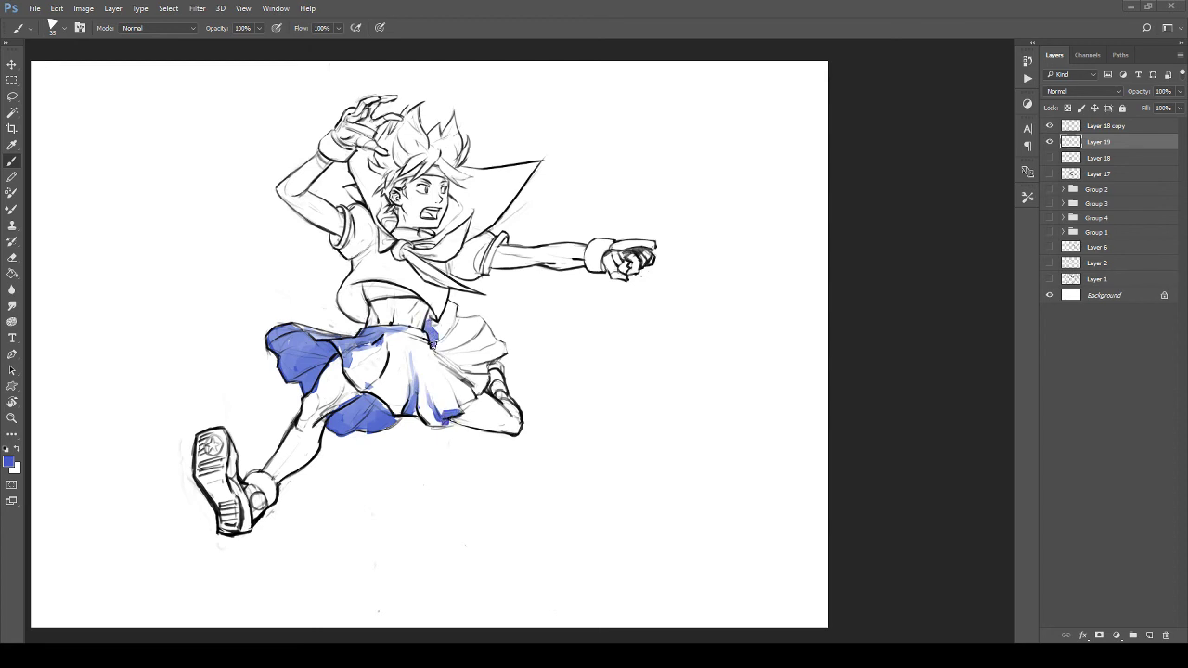
mouse_move(432, 346)
left_mouse_down()
mouse_move(454, 307)
mouse_move(440, 330)
mouse_move(481, 369)
mouse_move(441, 335)
mouse_move(455, 352)
mouse_move(453, 318)
mouse_move(473, 321)
mouse_move(457, 338)
mouse_move(488, 368)
mouse_move(447, 340)
left_mouse_up()
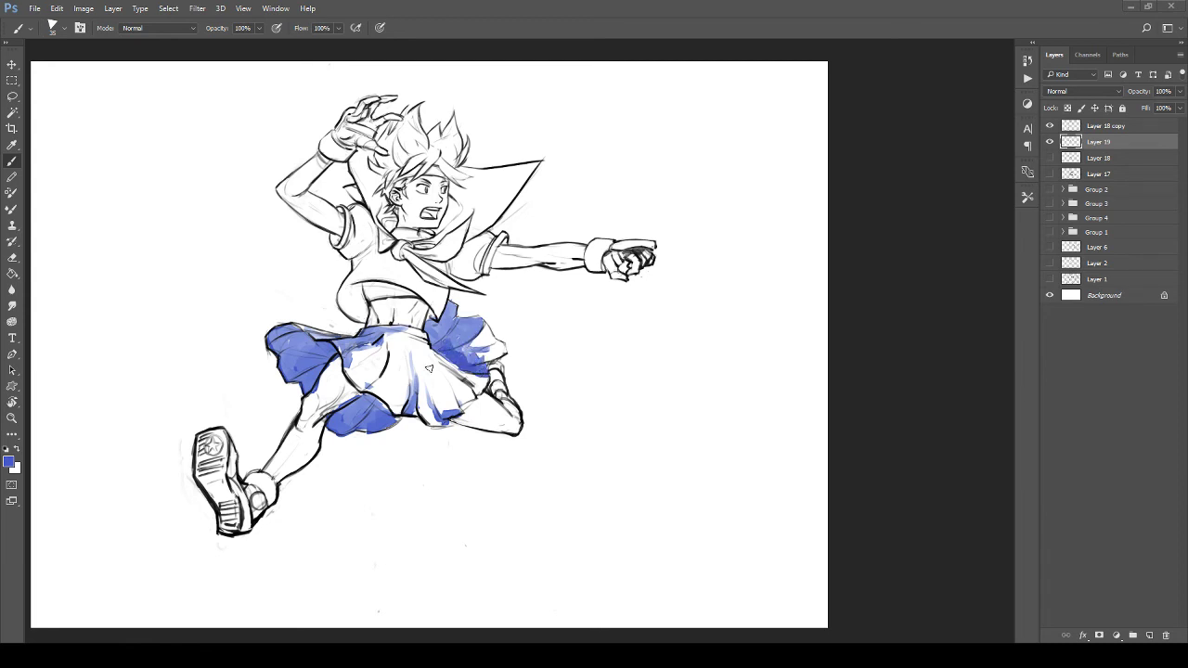
mouse_move(360, 384)
left_mouse_down()
mouse_move(381, 347)
mouse_move(371, 381)
mouse_move(414, 407)
mouse_move(440, 408)
mouse_move(436, 376)
mouse_move(442, 399)
mouse_move(446, 390)
mouse_move(433, 371)
mouse_move(480, 392)
left_mouse_up()
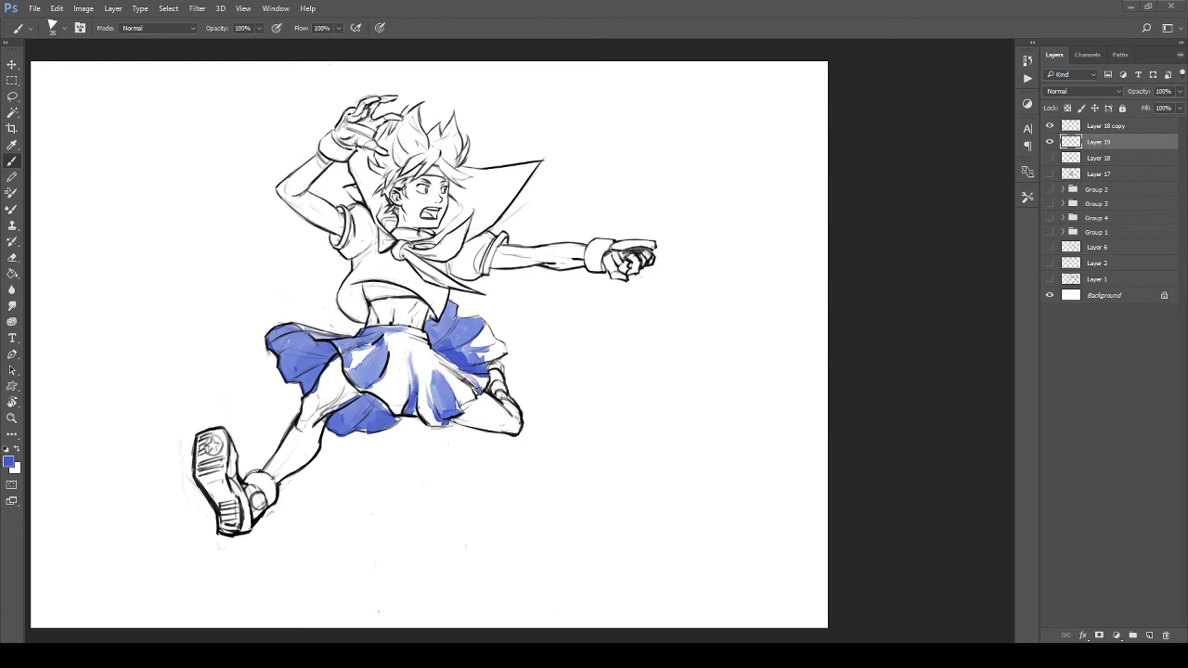
Step: Trim the blue shadow edges on the front of the skirt with a slightly larger eraser
key("e")
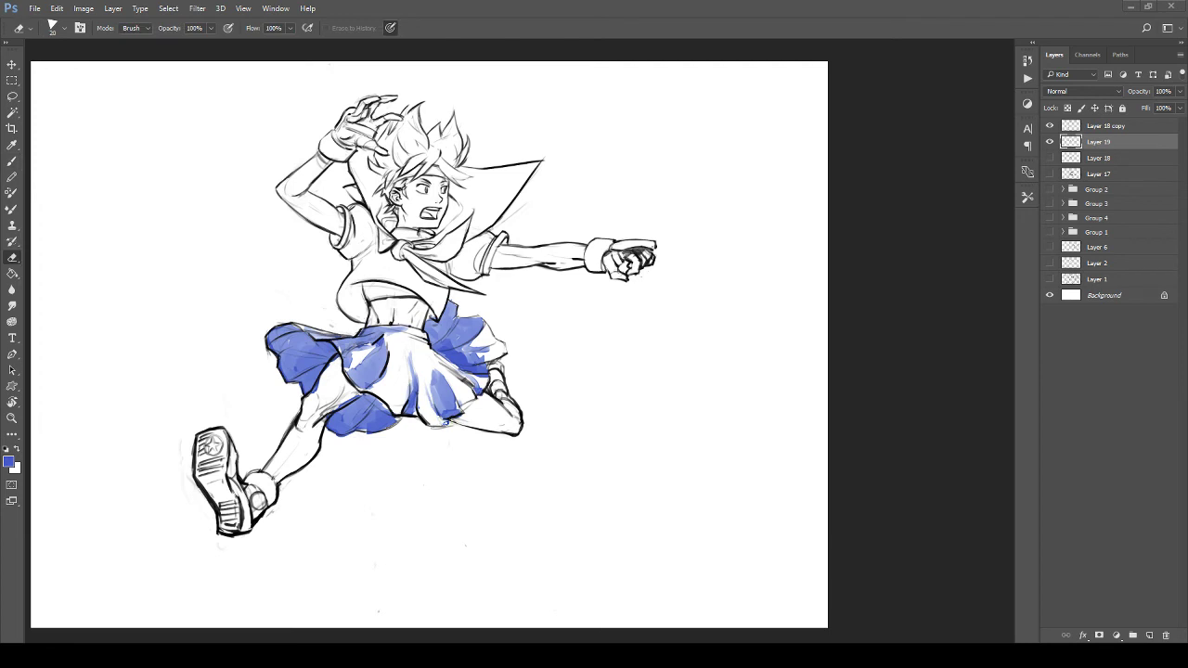
key("]")
left_click_drag(415, 354, 415, 380)
mouse_move(372, 346)
left_mouse_down()
mouse_move(362, 362)
mouse_move(399, 410)
left_mouse_up()
Step: Paint pale lavender shadows on both shirt sleeves, the raised arm's cuff and the inside of the shirt's lifted hem
key("z")
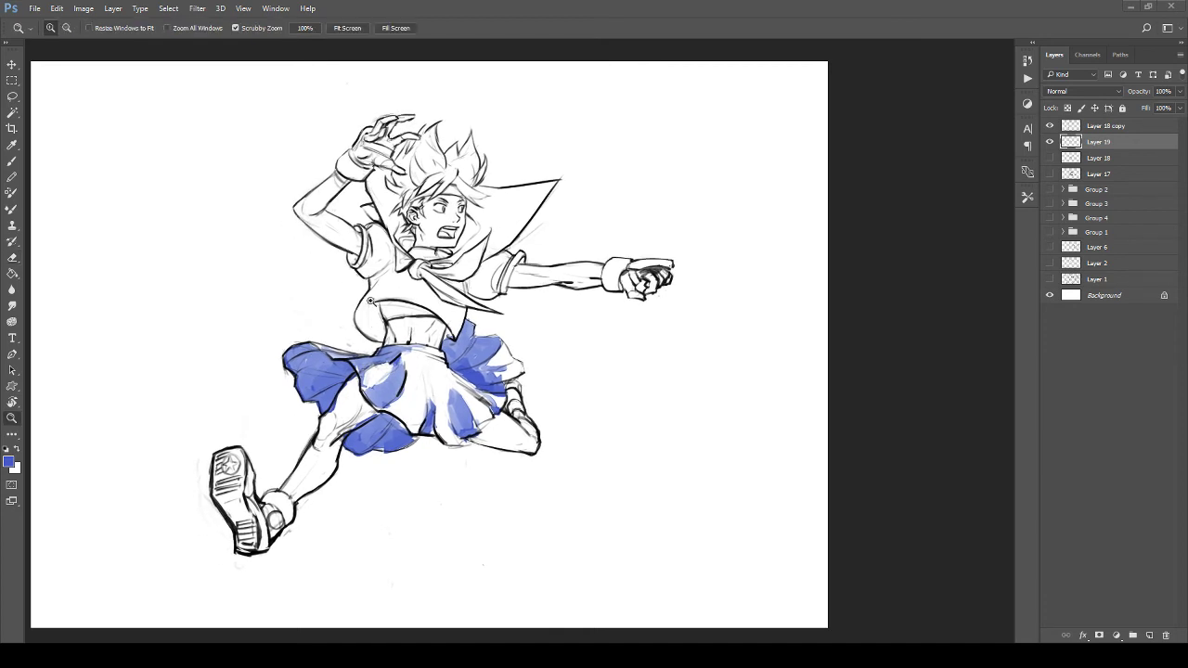
left_click_drag(370, 308, 400, 308)
left_click_drag(401, 310, 376, 400)
key("b")
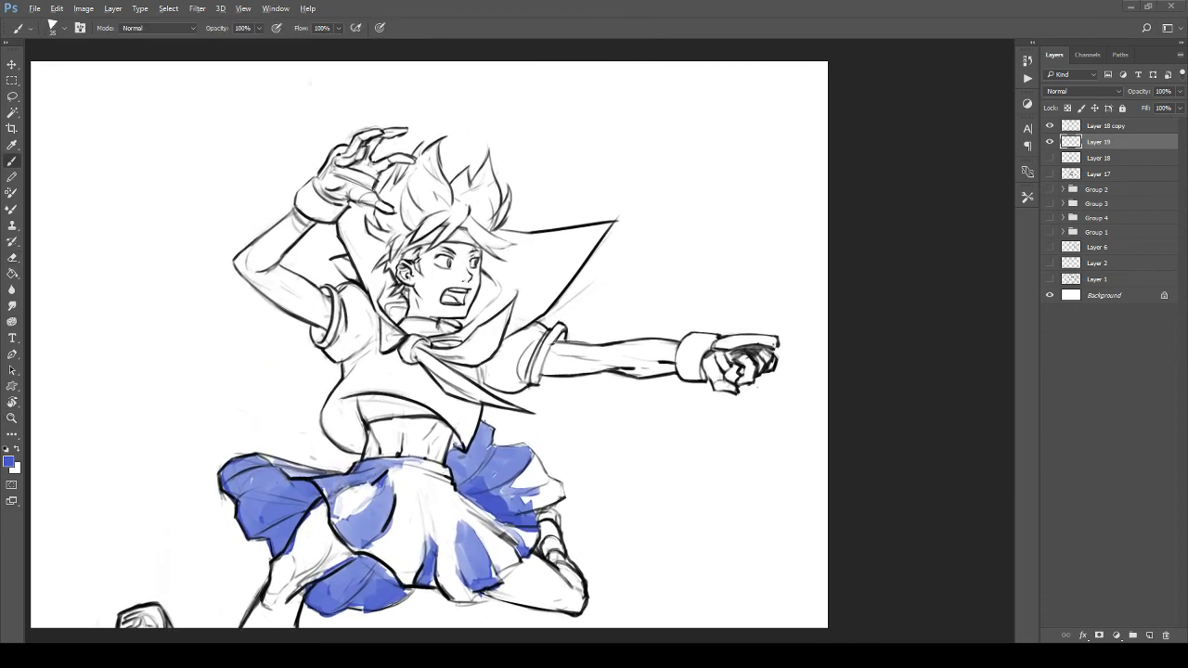
left_click_drag(326, 367, 324, 349)
mouse_move(345, 402)
left_mouse_down()
mouse_move(340, 390)
mouse_move(334, 414)
mouse_move(352, 425)
mouse_move(351, 380)
mouse_move(356, 451)
left_mouse_up()
mouse_move(340, 315)
left_mouse_down()
mouse_move(366, 336)
mouse_move(362, 357)
mouse_move(350, 343)
mouse_move(358, 335)
mouse_move(368, 359)
left_mouse_up()
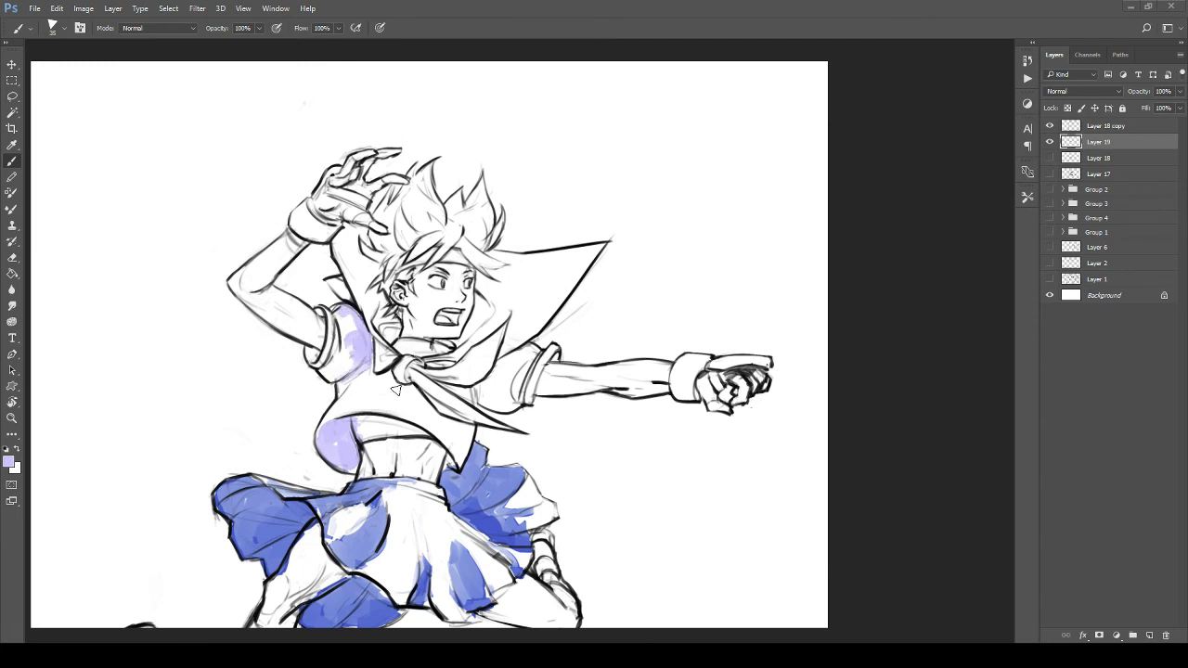
mouse_move(480, 386)
left_mouse_down()
mouse_move(485, 401)
mouse_move(506, 360)
mouse_move(536, 349)
left_mouse_up()
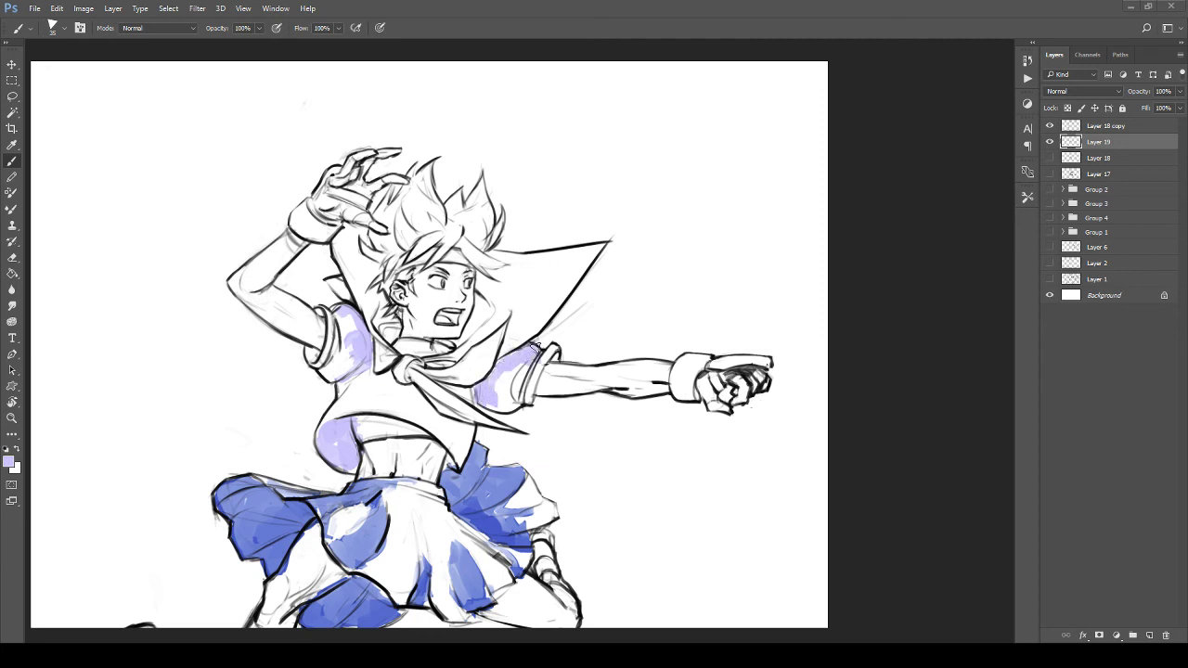
mouse_move(406, 387)
left_mouse_down()
mouse_move(452, 368)
mouse_move(454, 323)
left_mouse_up()
scroll(453, 323, "up", 2)
scroll(453, 322, "left", 1)
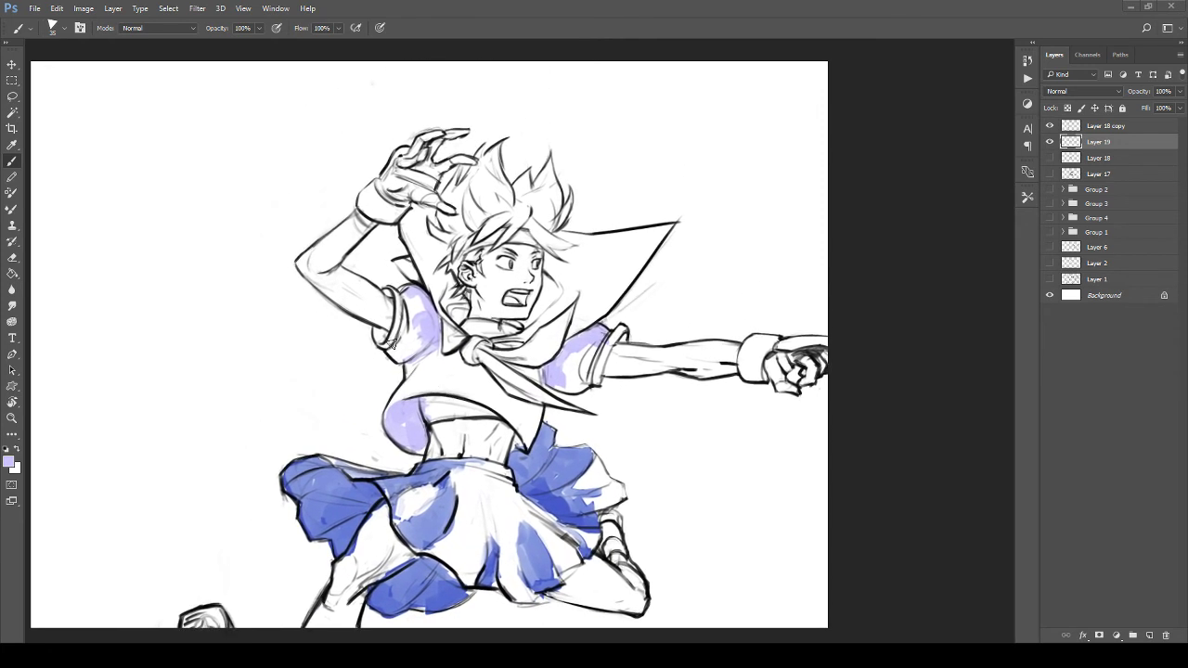
scroll(382, 339, "down", 1)
scroll(410, 430, "down", 5)
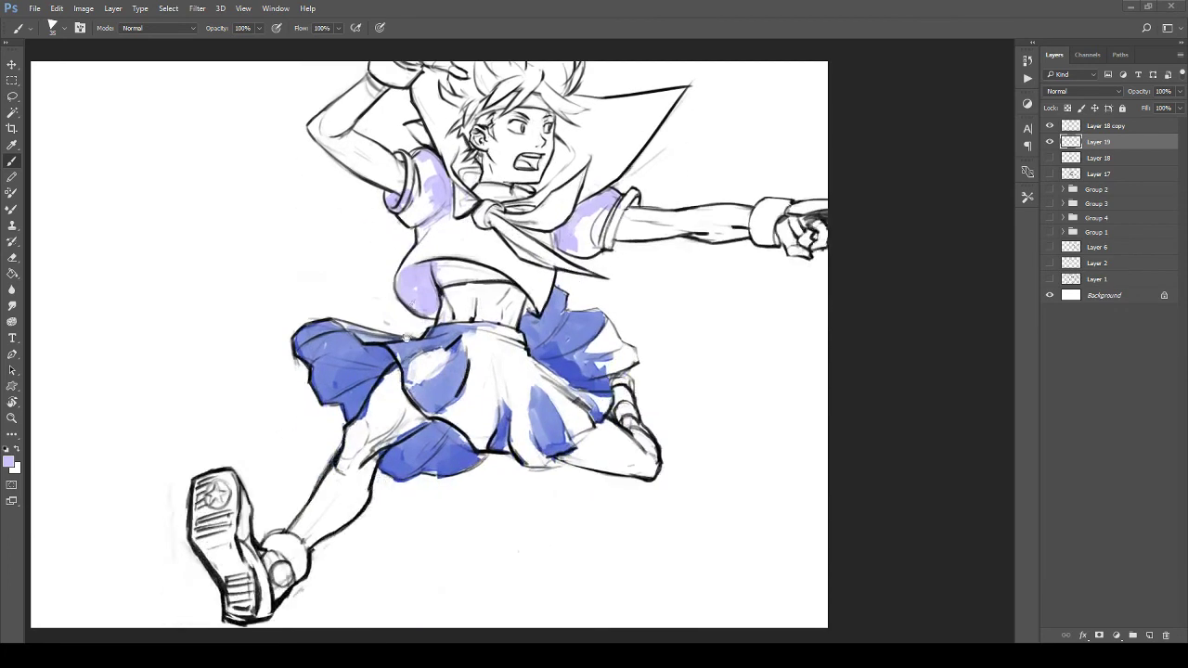
Step: Paint blue shadows on the raised collar behind the head, on both sides of the neck and along its upper edge
scroll(425, 360, "up", 5)
scroll(425, 359, "right", 2)
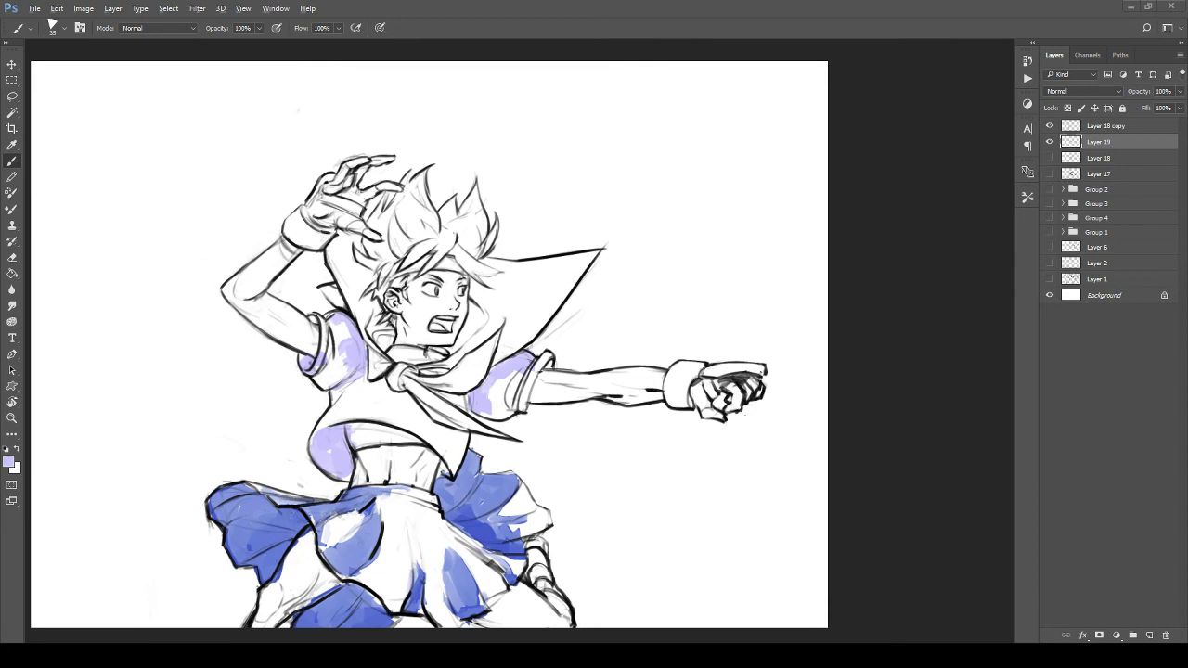
mouse_move(373, 269)
left_mouse_down()
mouse_move(334, 237)
mouse_move(325, 265)
mouse_move(337, 237)
mouse_move(354, 252)
mouse_move(342, 299)
mouse_move(353, 305)
mouse_move(362, 290)
mouse_move(351, 271)
mouse_move(364, 280)
mouse_move(352, 314)
mouse_move(373, 351)
mouse_move(367, 299)
mouse_move(381, 331)
left_mouse_up()
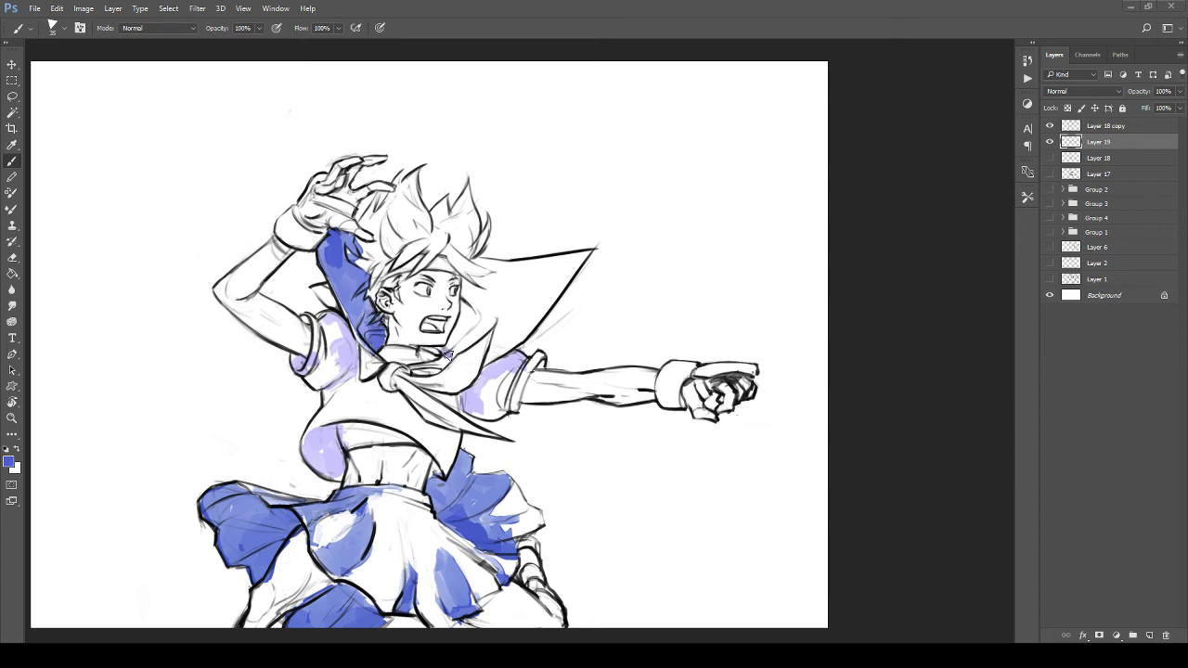
mouse_move(442, 362)
left_mouse_down()
mouse_move(464, 318)
mouse_move(475, 314)
mouse_move(449, 358)
mouse_move(490, 329)
left_mouse_up()
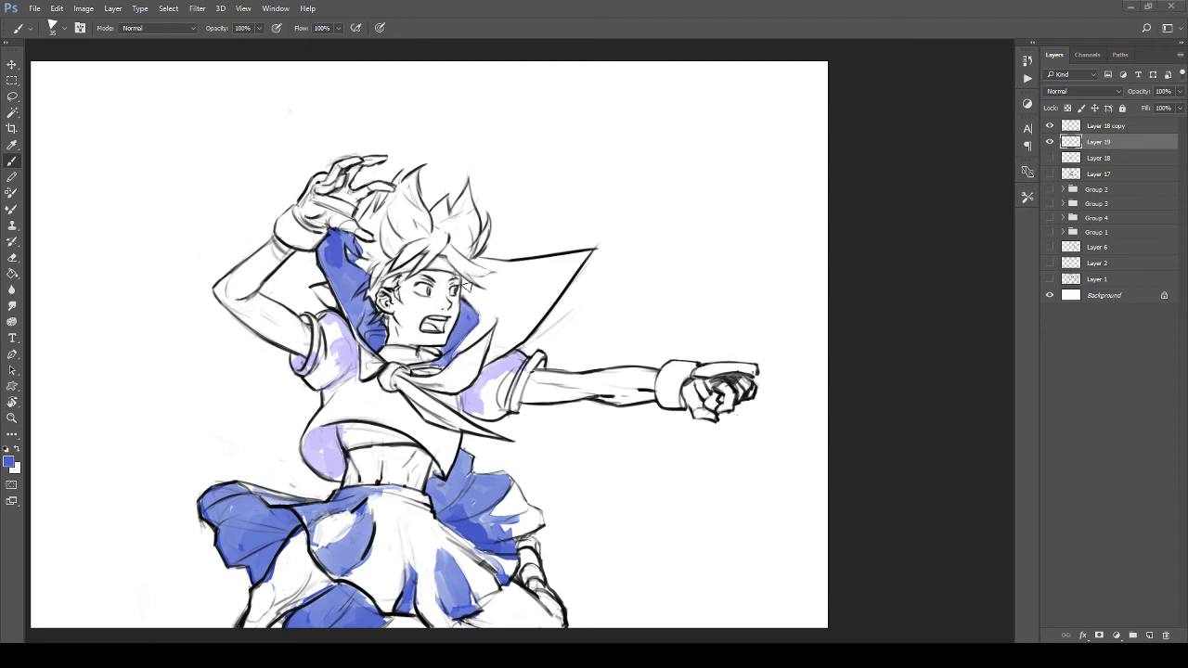
mouse_move(465, 281)
left_mouse_down()
mouse_move(469, 302)
mouse_move(480, 267)
mouse_move(505, 265)
mouse_move(464, 297)
mouse_move(522, 266)
mouse_move(452, 355)
mouse_move(497, 297)
mouse_move(497, 266)
mouse_move(502, 297)
mouse_move(447, 421)
left_mouse_up()
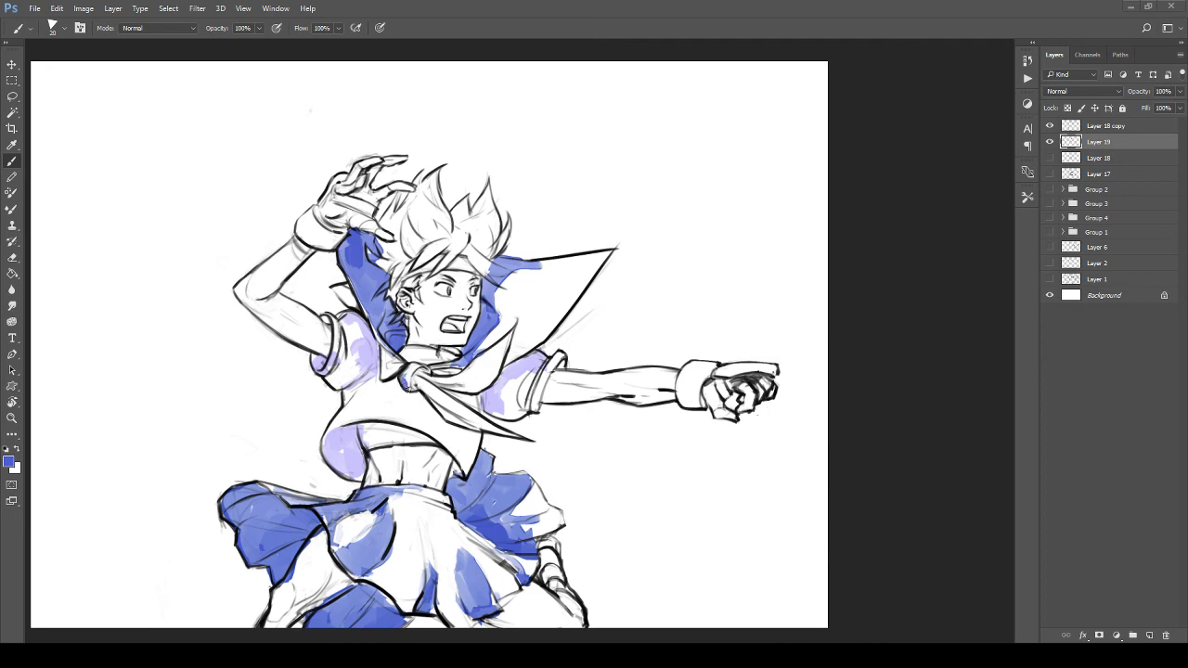
Step: Paint shadows on the front of the shirt beneath the neckerchief with the pale lavender sampled from the lifted hem
left_click(343, 459, "alt")
left_click_drag(430, 422, 422, 404)
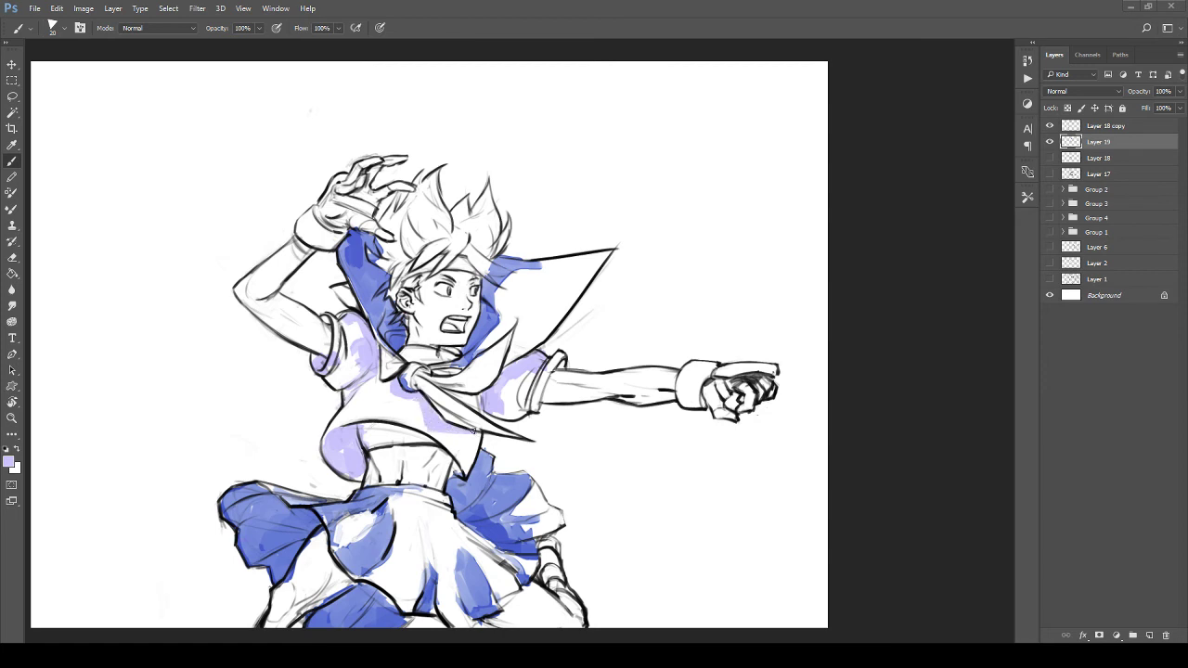
left_click_drag(444, 355, 420, 452)
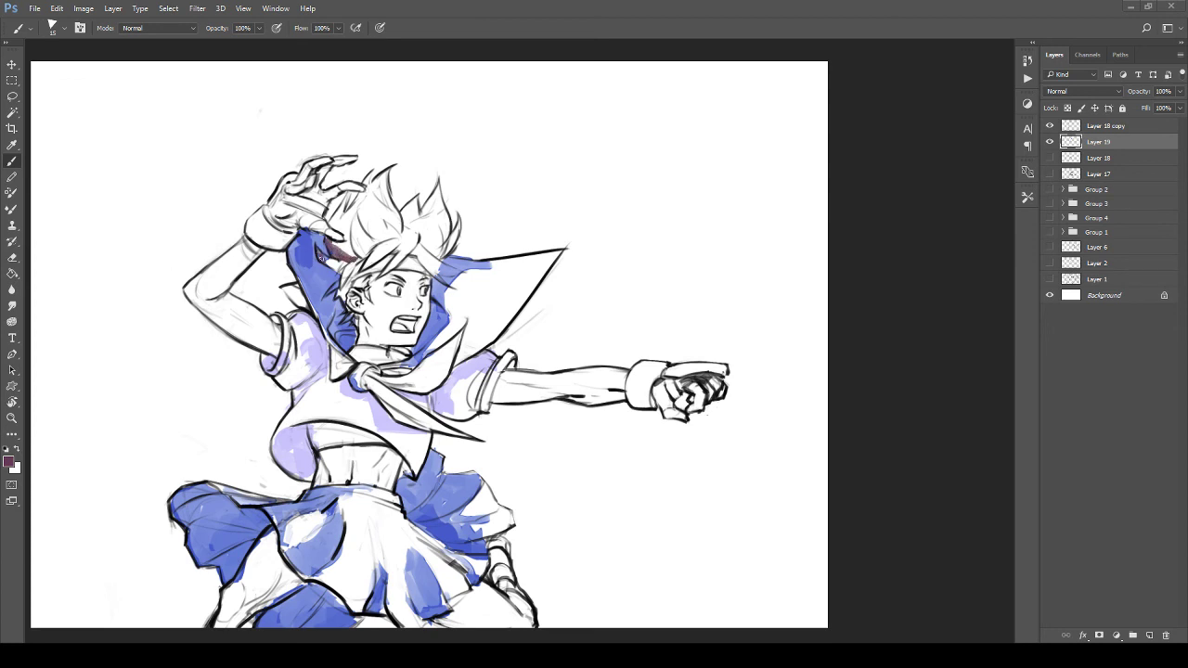
Step: Paint dark maroon shadows on the hair, from the strands around the ear to the fringe and upper spikes
left_click_drag(319, 259, 324, 255)
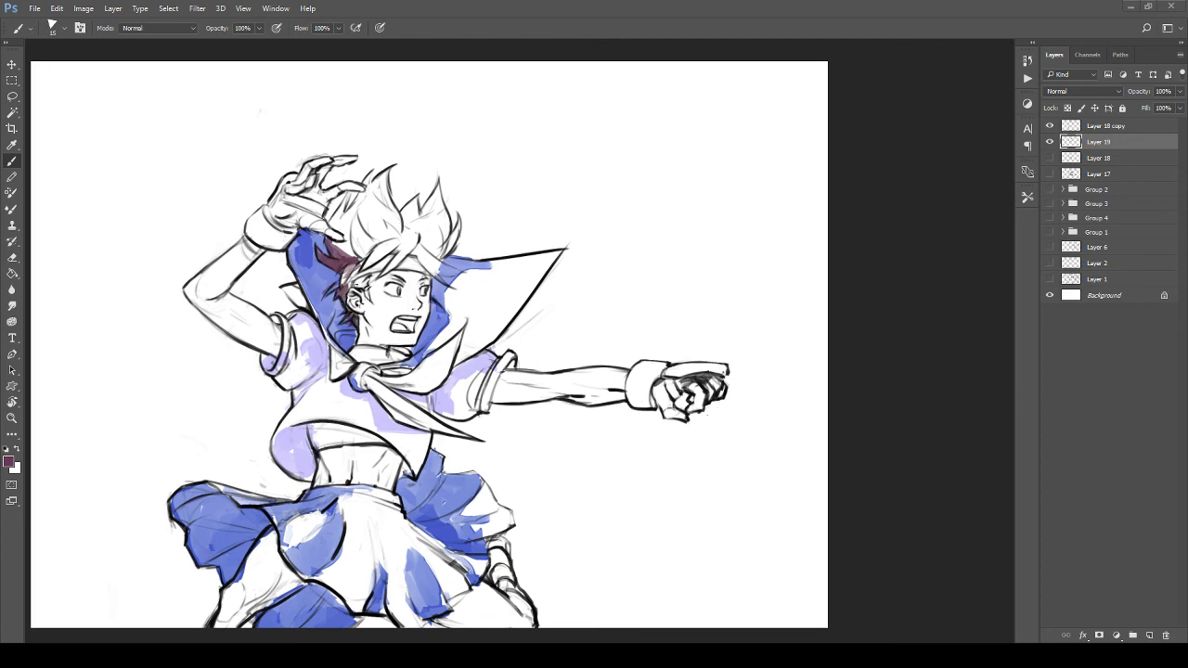
mouse_move(351, 282)
left_mouse_down()
mouse_move(368, 284)
mouse_move(378, 262)
left_mouse_up()
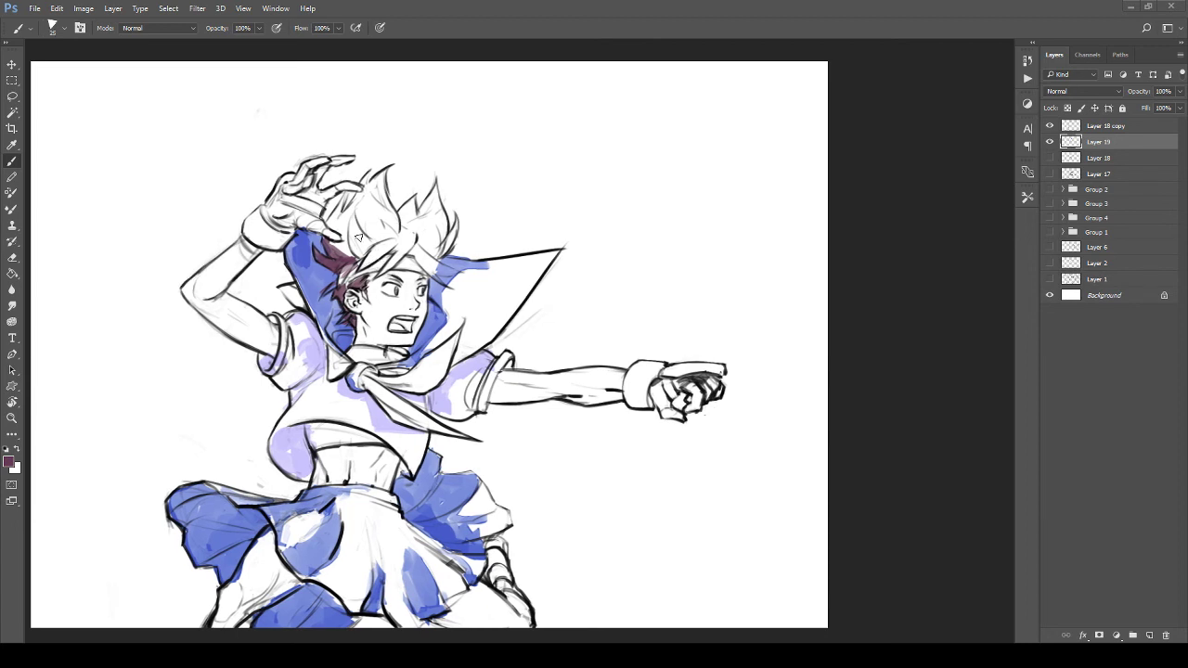
mouse_move(330, 237)
left_mouse_down()
mouse_move(347, 269)
mouse_move(334, 223)
mouse_move(343, 212)
mouse_move(346, 224)
mouse_move(358, 195)
mouse_move(357, 219)
mouse_move(379, 232)
mouse_move(347, 221)
mouse_move(369, 262)
left_mouse_up()
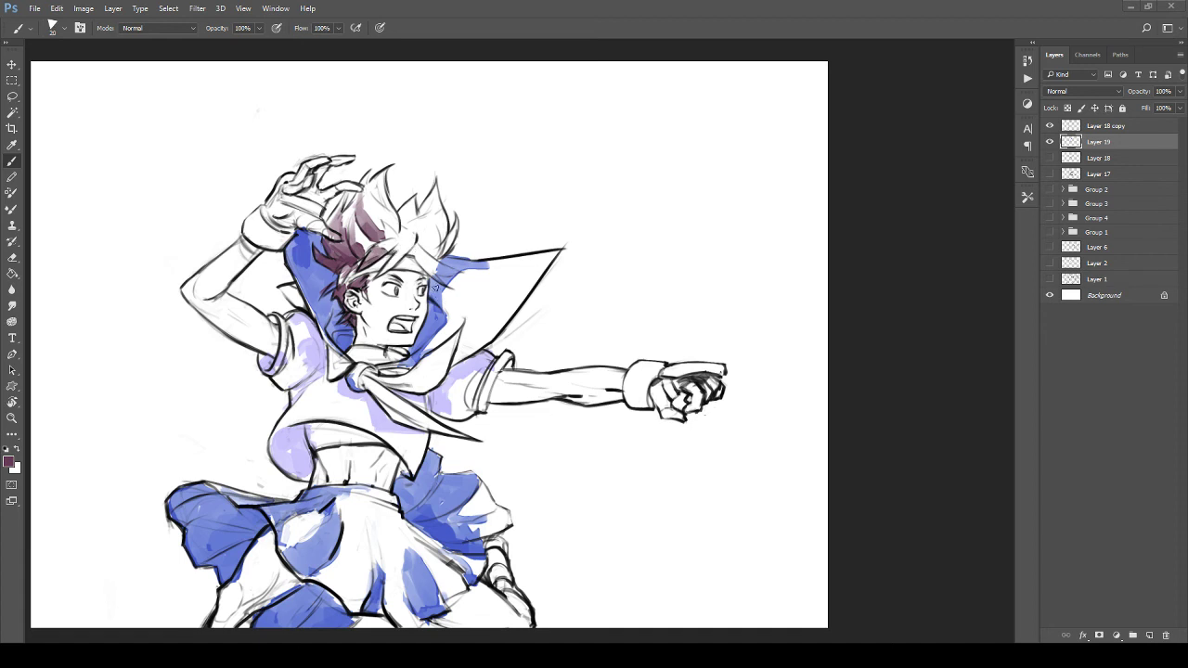
left_click_drag(415, 253, 450, 274)
mouse_move(407, 211)
left_mouse_down()
mouse_move(420, 235)
mouse_move(439, 219)
mouse_move(425, 234)
left_mouse_up()
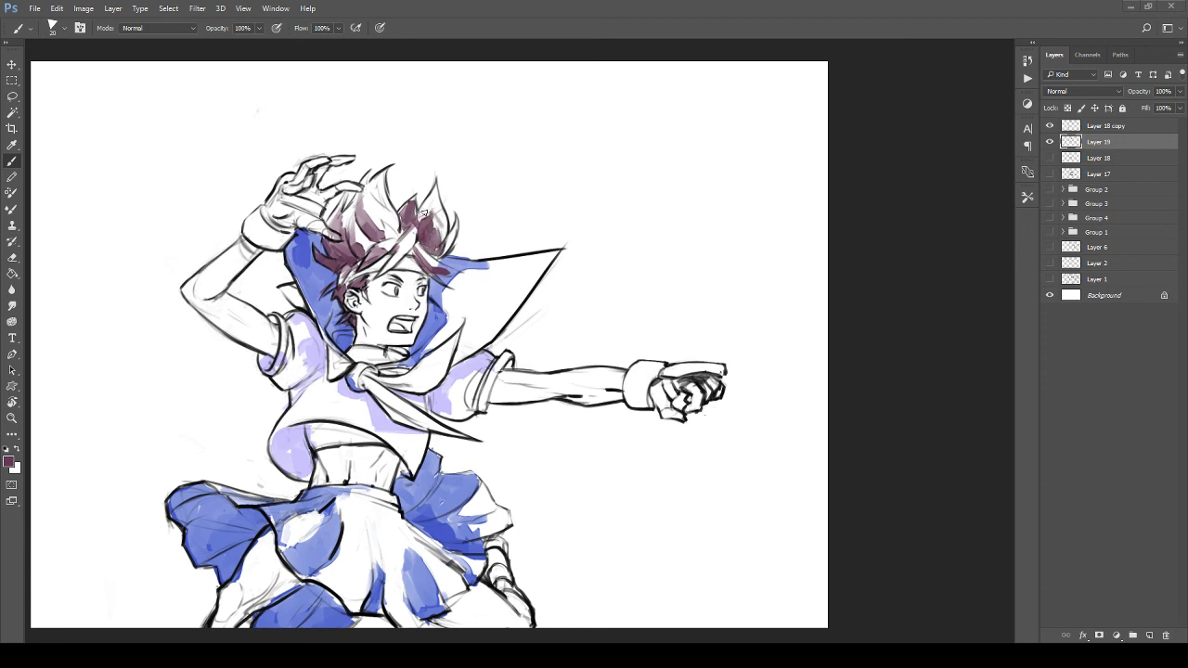
mouse_move(402, 271)
left_mouse_down()
mouse_move(404, 251)
mouse_move(451, 238)
mouse_move(422, 275)
left_mouse_up()
Step: Trim the maroon shadows around the hair spikes, fringe and headband, adjusting the eraser size for the finer edges
key("e")
mouse_move(429, 222)
left_mouse_down()
mouse_move(432, 268)
mouse_move(408, 252)
mouse_move(422, 272)
mouse_move(429, 238)
mouse_move(440, 266)
mouse_move(428, 278)
mouse_move(440, 280)
mouse_move(401, 235)
left_mouse_up()
key("bracketleft")
key("bracketleft")
key("bracketleft")
key("bracketright")
key("bracketright")
mouse_move(327, 209)
left_mouse_down()
mouse_move(349, 234)
mouse_move(329, 224)
mouse_move(305, 243)
mouse_move(319, 270)
left_mouse_up()
key("bracketleft")
key("bracketleft")
key("bracketleft")
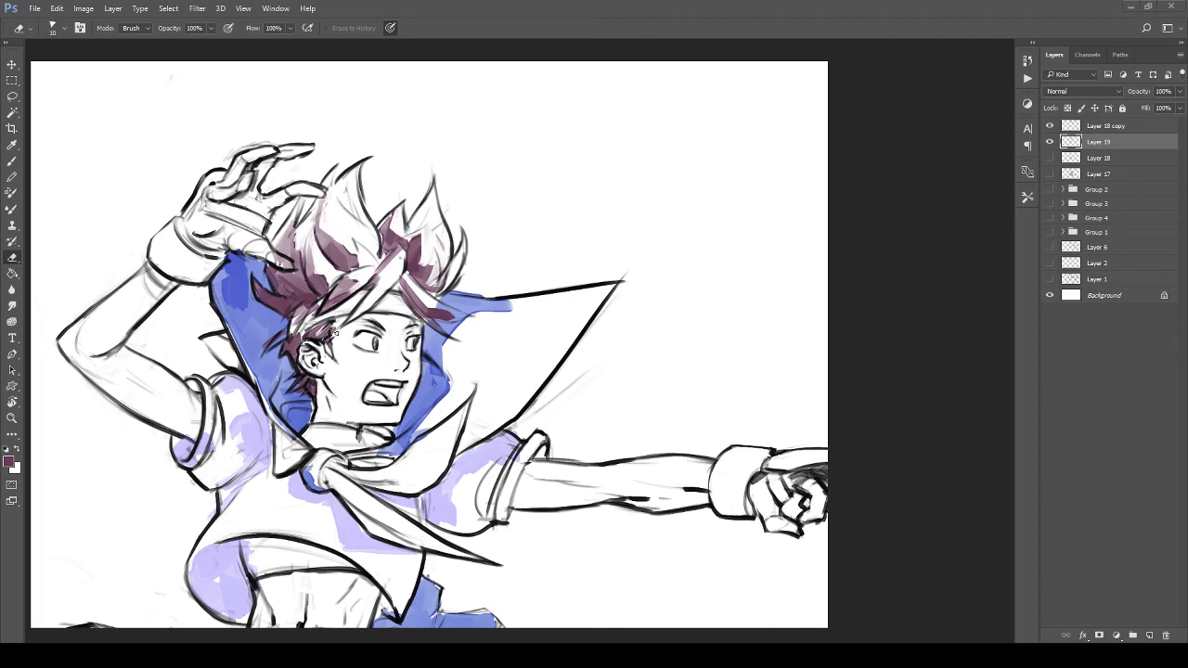
left_click_drag(444, 314, 451, 312)
left_click_drag(256, 257, 346, 313)
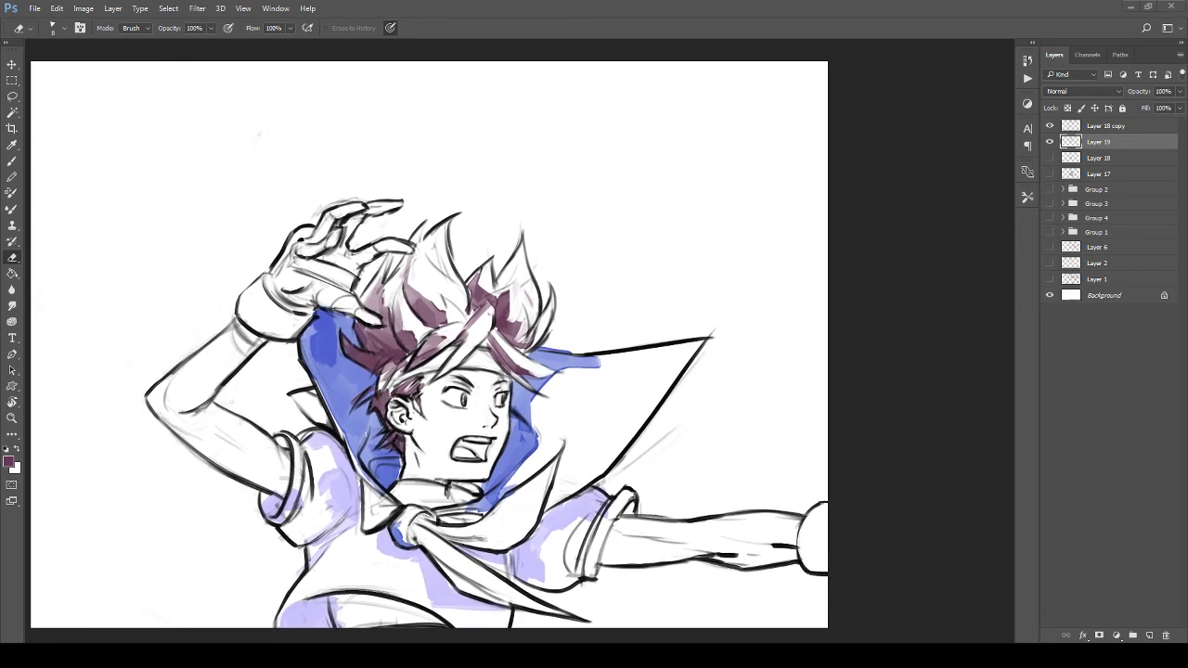
mouse_move(492, 531)
left_mouse_down()
mouse_move(455, 475)
mouse_move(345, 371)
mouse_move(375, 258)
mouse_move(430, 259)
mouse_move(472, 326)
left_mouse_up()
Step: Paint the raised hand's glove bright red on the wristband, the palm strap and the back of the hand
key("b")
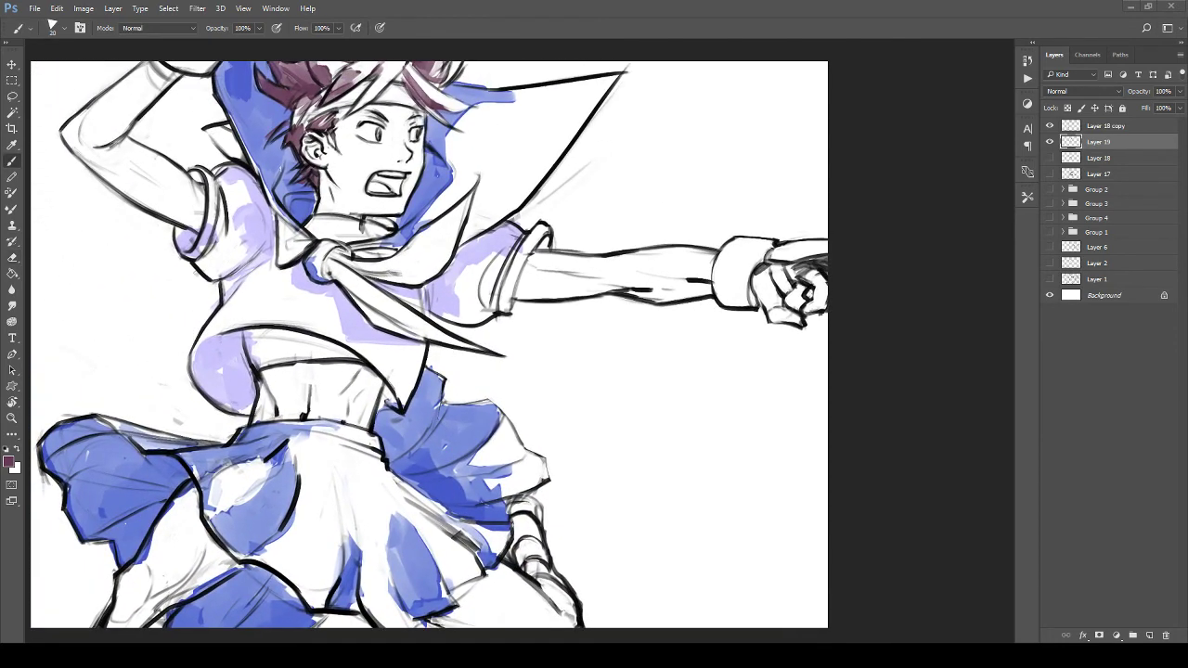
left_click_drag(309, 349, 339, 432)
left_click_drag(279, 191, 341, 373)
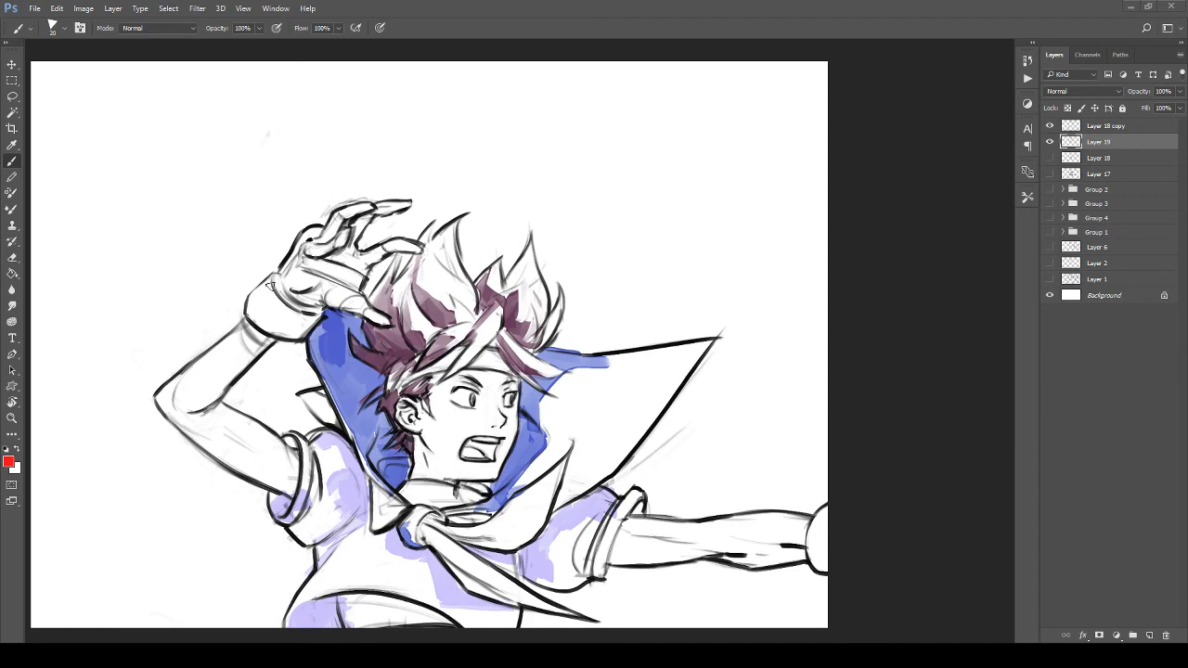
mouse_move(270, 286)
left_mouse_down()
mouse_move(249, 320)
mouse_move(265, 293)
mouse_move(263, 321)
mouse_move(277, 295)
mouse_move(278, 330)
mouse_move(276, 288)
mouse_move(297, 305)
mouse_move(308, 266)
mouse_move(341, 279)
left_mouse_up()
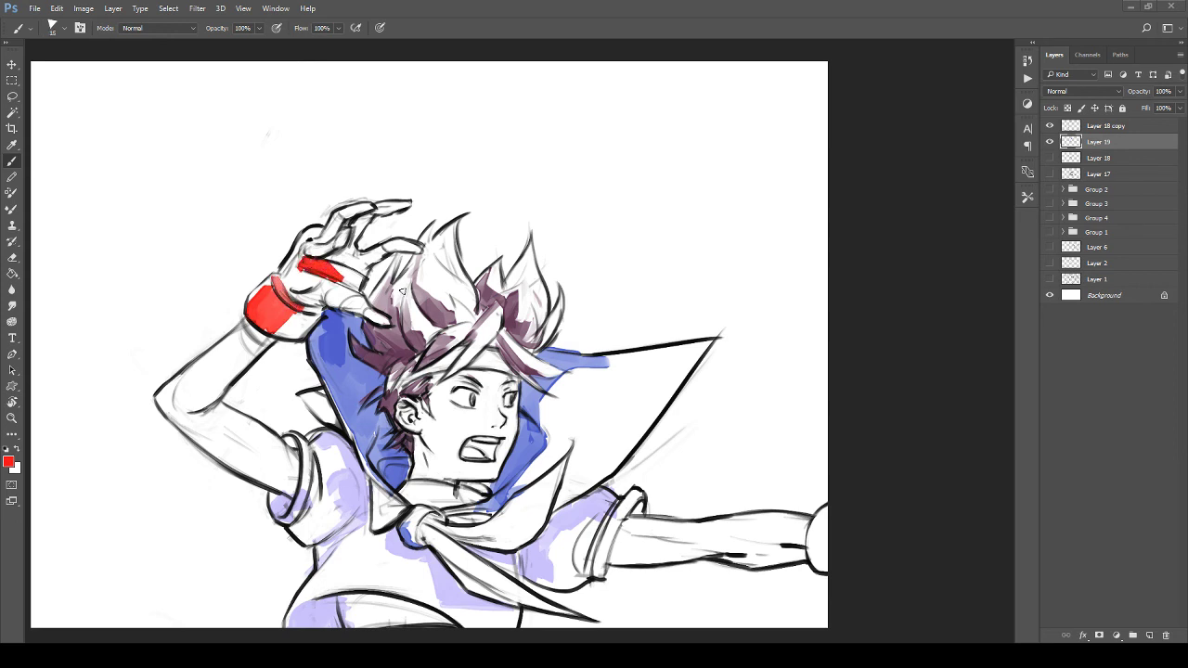
left_click_drag(376, 321, 386, 321)
mouse_move(313, 237)
left_mouse_down()
mouse_move(294, 266)
mouse_move(318, 230)
left_mouse_up()
left_click_drag(386, 351, 358, 309)
Step: Paint bright red shadows on the wristband and upper edge of the outstretched hand's glove
mouse_move(718, 465)
left_mouse_down()
mouse_move(710, 438)
mouse_move(614, 350)
mouse_move(385, 353)
left_mouse_up()
mouse_move(463, 371)
left_mouse_down()
mouse_move(464, 408)
mouse_move(481, 415)
mouse_move(469, 390)
mouse_move(497, 418)
left_mouse_up()
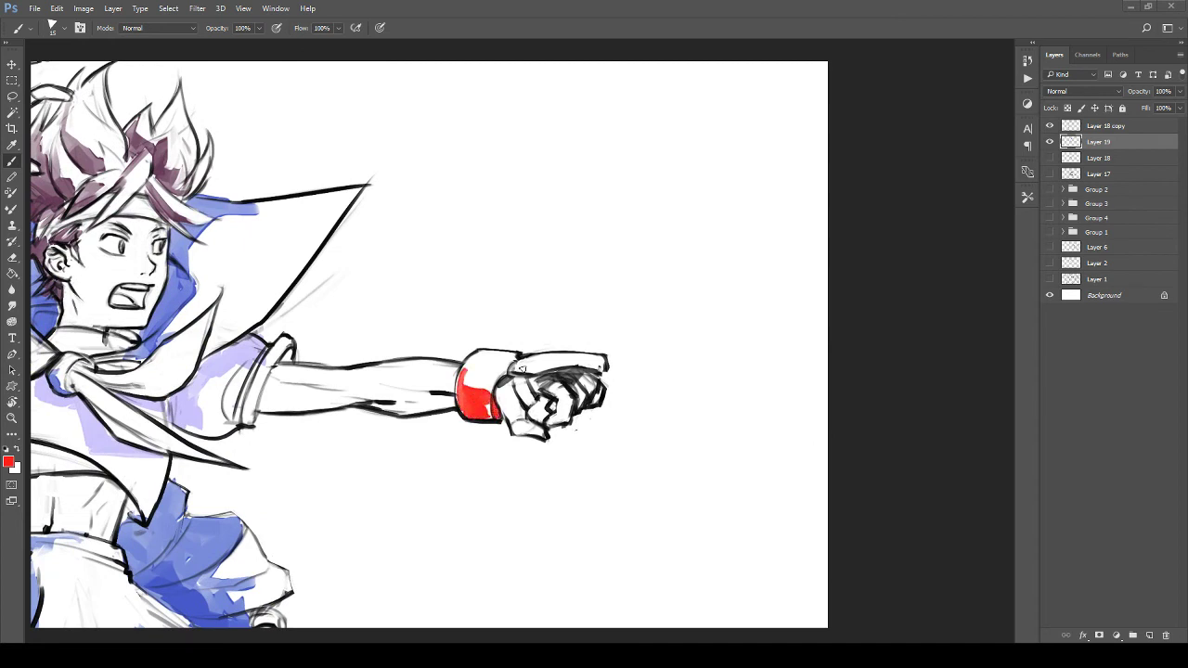
mouse_move(522, 369)
left_mouse_down()
mouse_move(604, 379)
mouse_move(516, 380)
mouse_move(537, 396)
mouse_move(648, 272)
left_mouse_up()
Step: Paint the band around the neck and the undershirt visible below the lifted shirt hem bright red
left_click_drag(456, 374, 710, 64)
mouse_move(466, 92)
left_mouse_down()
mouse_move(437, 307)
mouse_move(402, 358)
mouse_move(446, 369)
mouse_move(399, 350)
mouse_move(384, 353)
mouse_move(403, 364)
mouse_move(390, 369)
left_mouse_up()
key("ctrl+z")
mouse_move(334, 462)
left_mouse_down()
mouse_move(331, 499)
mouse_move(323, 464)
mouse_move(380, 496)
mouse_move(336, 488)
mouse_move(374, 481)
mouse_move(329, 468)
mouse_move(415, 489)
left_mouse_up()
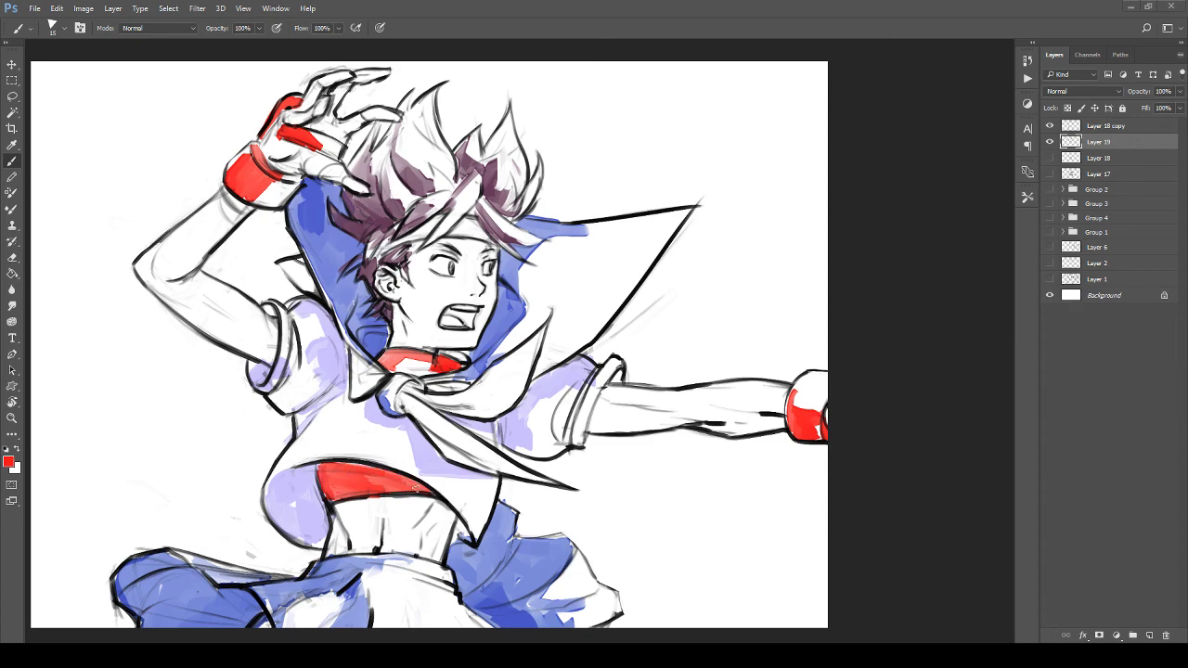
Step: Paint the side and upper of the front shoe and the visible part of the rear shoe bright red
key("z")
left_click_drag(391, 429, 448, 240)
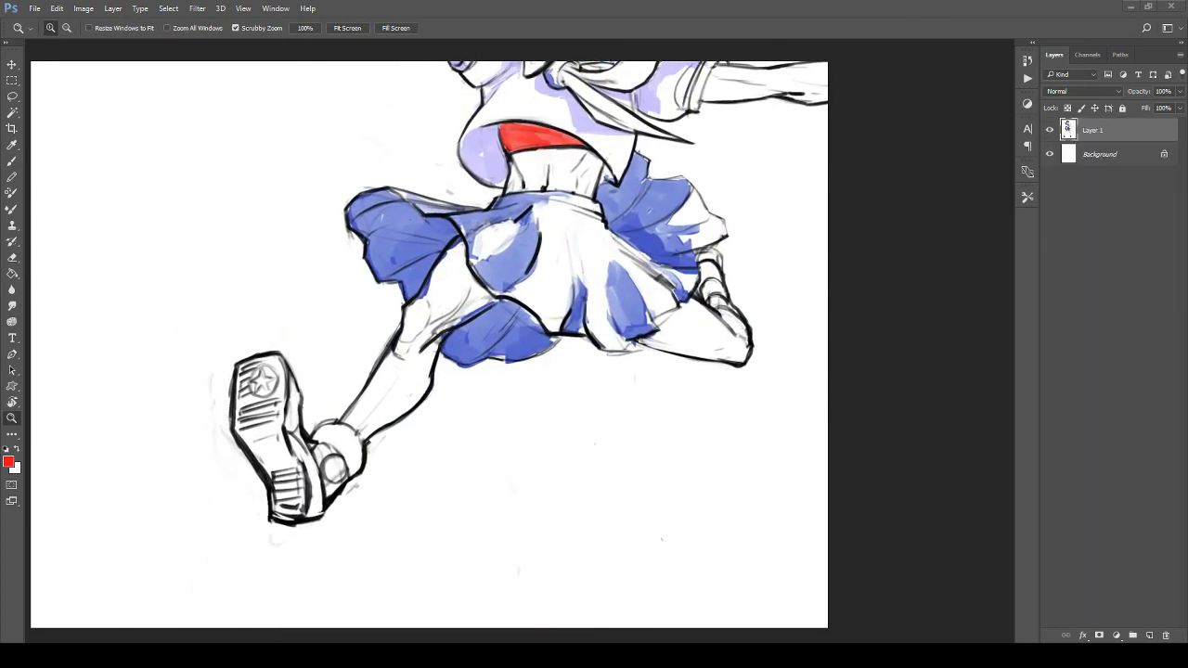
left_click_drag(288, 457, 283, 431)
scroll(283, 431, "down", 1)
key("b")
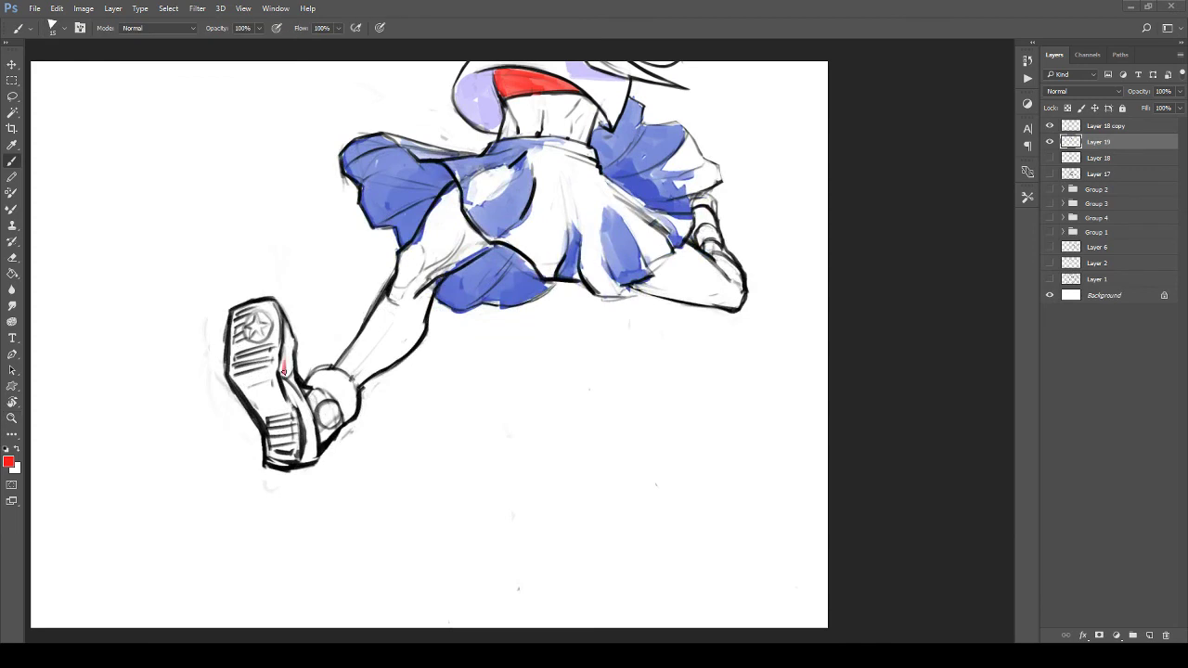
mouse_move(285, 376)
left_mouse_down()
mouse_move(286, 334)
mouse_move(308, 453)
mouse_move(304, 401)
mouse_move(316, 395)
left_mouse_up()
left_click_drag(386, 421, 163, 498)
left_click_drag(481, 351, 420, 440)
mouse_move(410, 396)
left_mouse_down()
mouse_move(421, 373)
mouse_move(397, 355)
left_mouse_up()
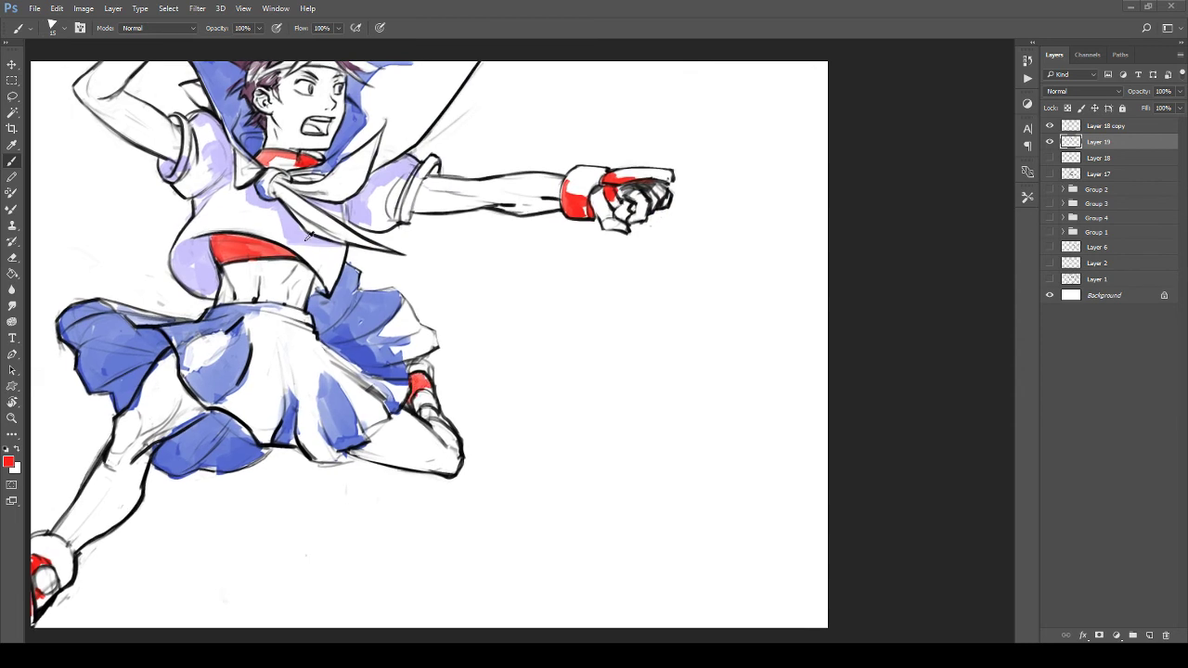
Step: Paint pale lavender shadows on the front foot's sock cuff and shoe sole and on the rear ankle's sock
left_click(306, 234, "alt")
left_click_drag(220, 401, 443, 298)
left_click_drag(250, 444, 279, 433)
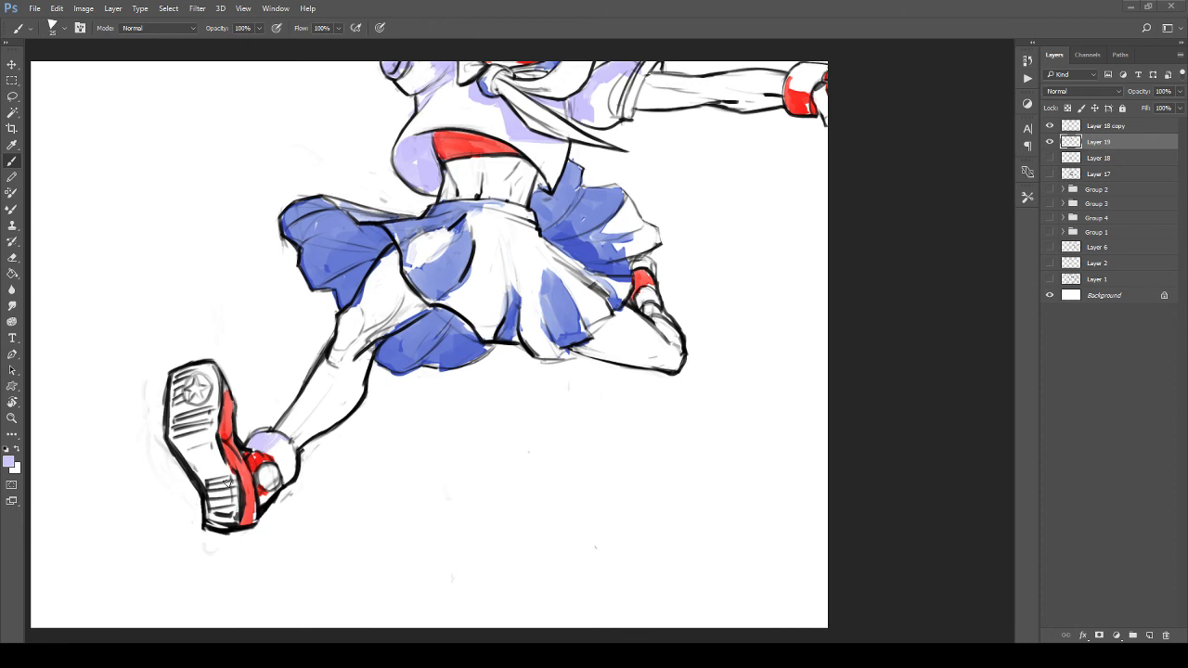
mouse_move(195, 457)
left_mouse_down()
mouse_move(214, 516)
mouse_move(215, 492)
mouse_move(172, 433)
mouse_move(212, 475)
mouse_move(213, 415)
mouse_move(182, 419)
left_mouse_up()
mouse_move(410, 389)
left_mouse_down()
mouse_move(252, 446)
mouse_move(205, 488)
left_mouse_up()
key("[")
key("[")
key("[")
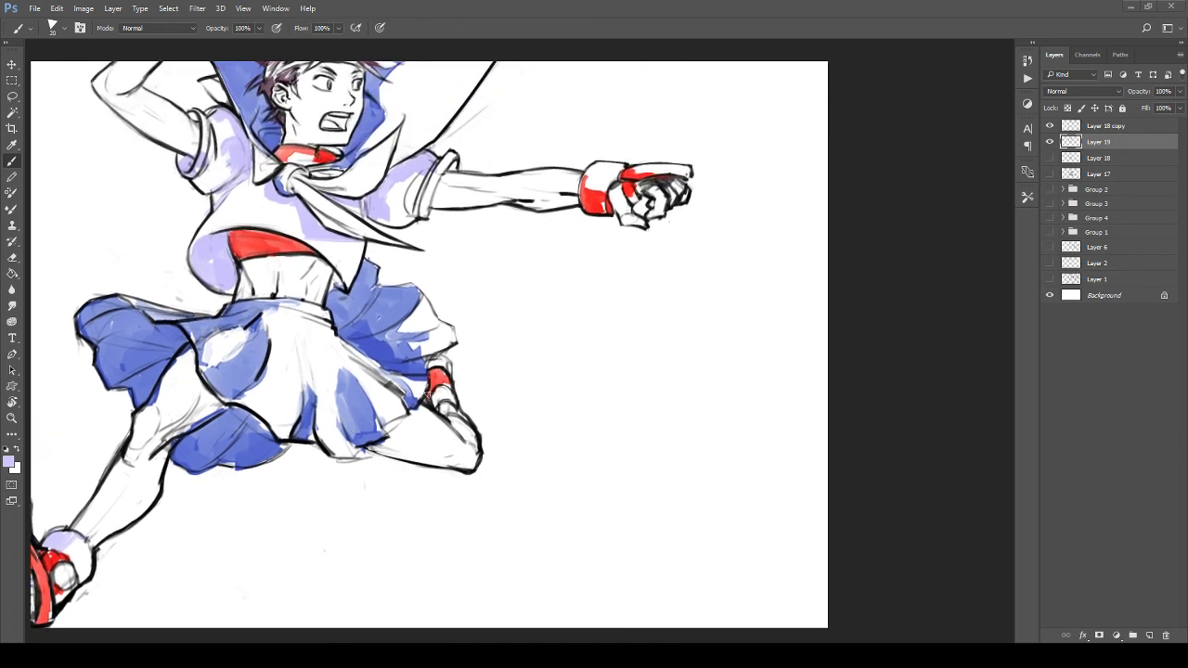
left_click_drag(444, 363, 432, 361)
left_click_drag(344, 410, 421, 430)
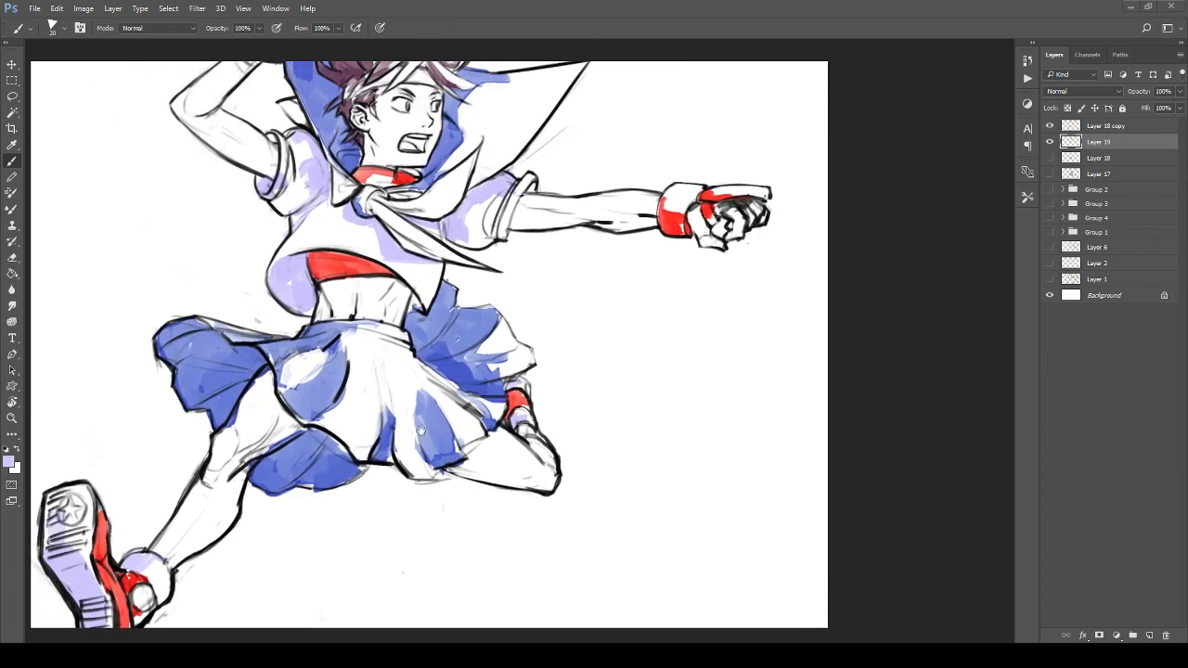
Step: Paint peach skin shadows on the front thigh, knee and calf and on the bent rear leg, trimming the front thigh's shadow with a larger eraser
mouse_move(299, 416)
left_mouse_down()
mouse_move(336, 384)
mouse_move(271, 390)
mouse_move(303, 340)
mouse_move(295, 368)
mouse_move(316, 381)
mouse_move(303, 347)
mouse_move(297, 384)
mouse_move(284, 387)
mouse_move(293, 390)
mouse_move(291, 372)
left_mouse_up()
key("e")
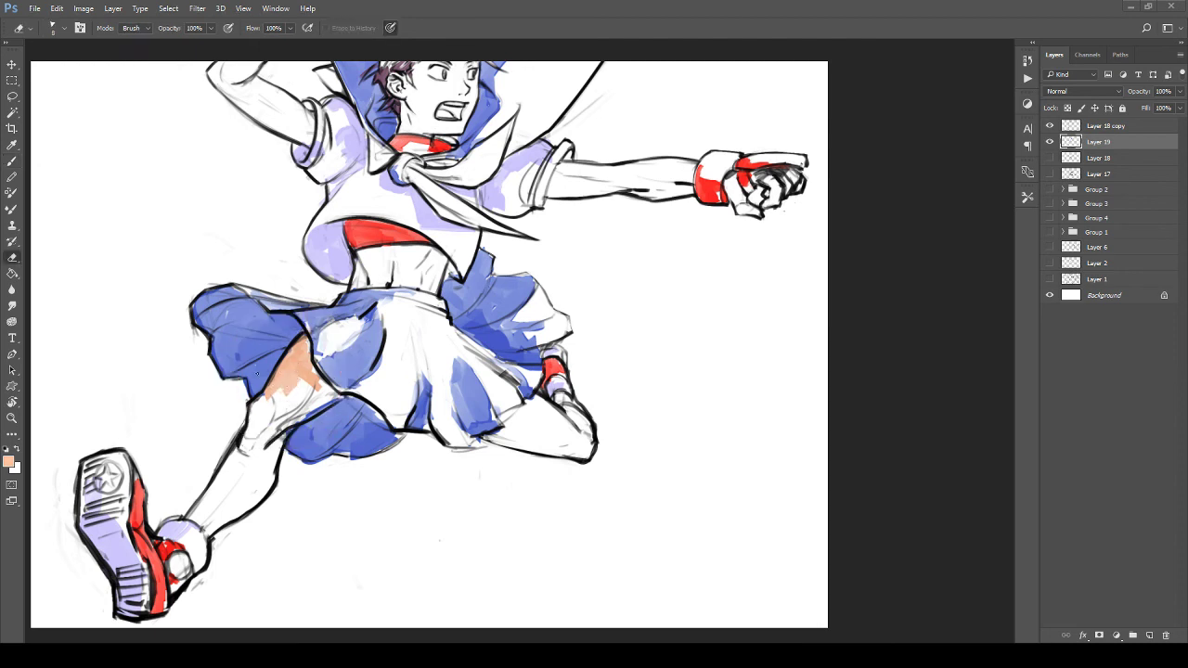
key("bracketright")
key("bracketright")
key("bracketright")
key("bracketright")
mouse_move(282, 386)
left_mouse_down()
mouse_move(287, 370)
mouse_move(297, 395)
mouse_move(314, 386)
mouse_move(299, 346)
mouse_move(281, 374)
mouse_move(309, 353)
mouse_move(302, 345)
mouse_move(282, 371)
mouse_move(306, 376)
mouse_move(315, 394)
left_mouse_up()
key("b")
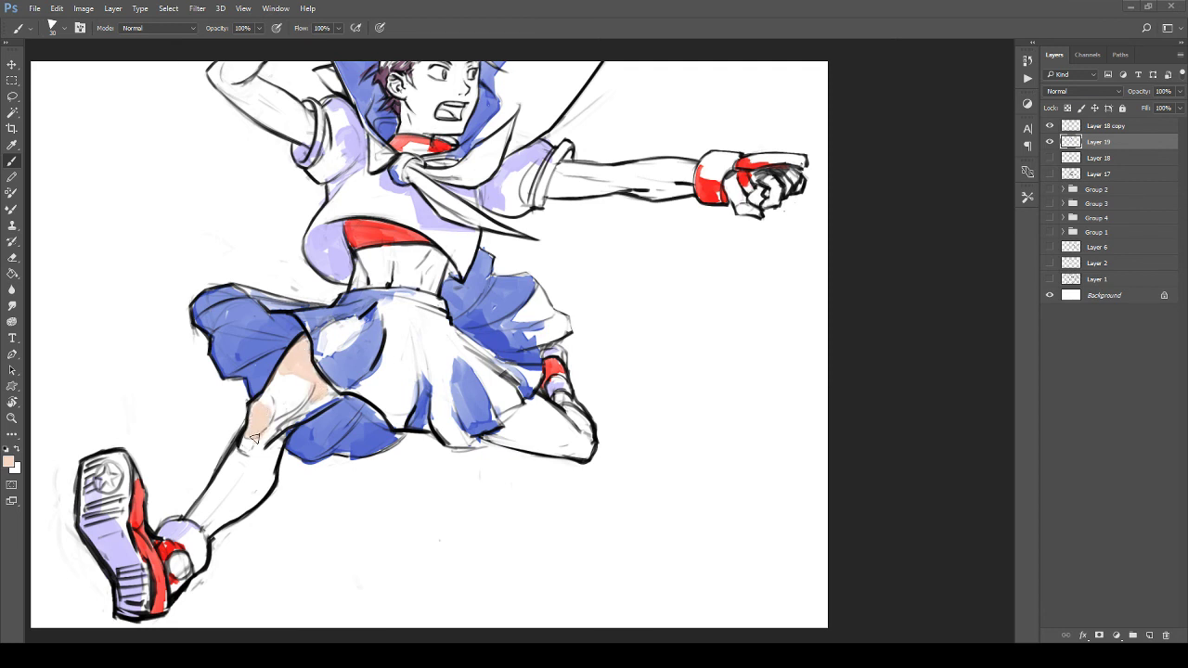
mouse_move(254, 438)
left_mouse_down()
mouse_move(303, 382)
mouse_move(251, 461)
mouse_move(348, 322)
mouse_move(362, 357)
mouse_move(284, 449)
mouse_move(157, 475)
left_mouse_up()
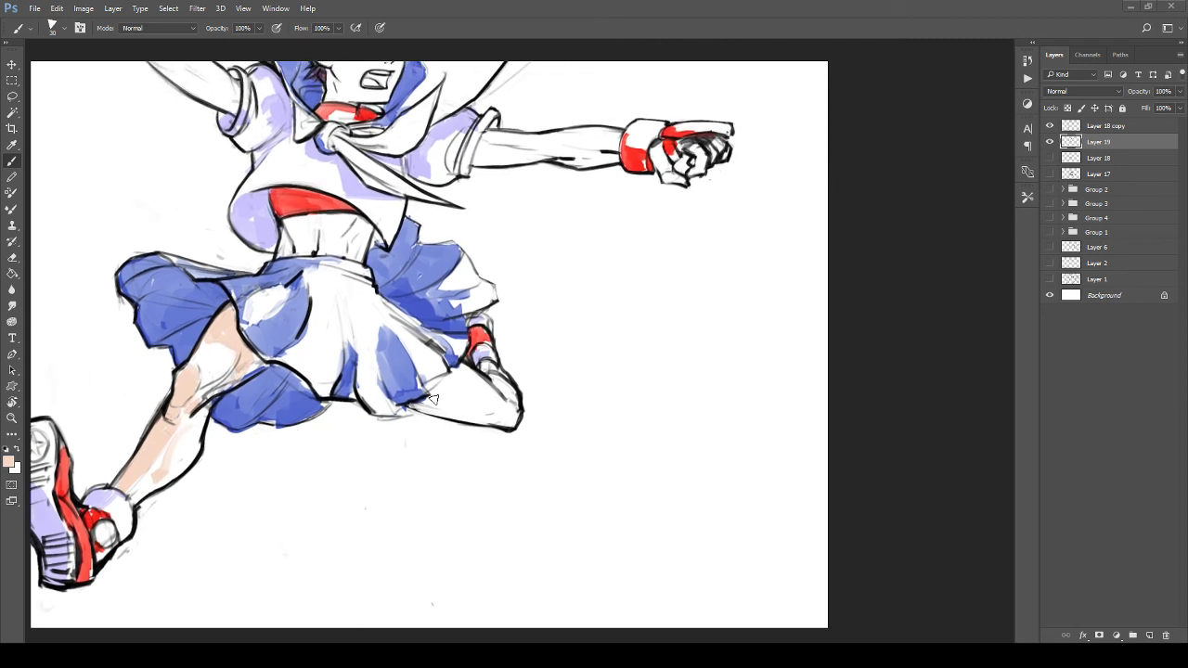
mouse_move(434, 397)
left_mouse_down()
mouse_move(413, 408)
mouse_move(436, 400)
mouse_move(453, 372)
mouse_move(440, 412)
mouse_move(465, 392)
mouse_move(446, 409)
mouse_move(467, 417)
mouse_move(481, 388)
mouse_move(499, 383)
left_mouse_up()
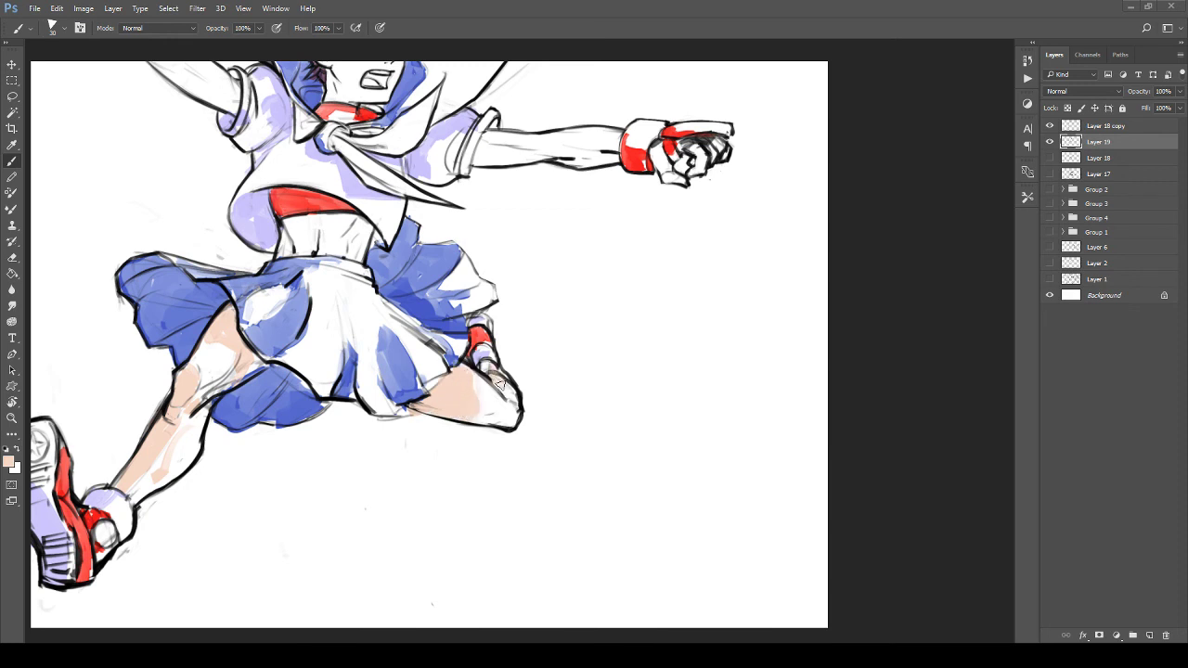
Step: Paint pale peach skin shadows on the bare midriff between the red undershirt and the waistband
mouse_move(441, 260)
left_mouse_down()
mouse_move(432, 380)
mouse_move(487, 426)
left_mouse_up()
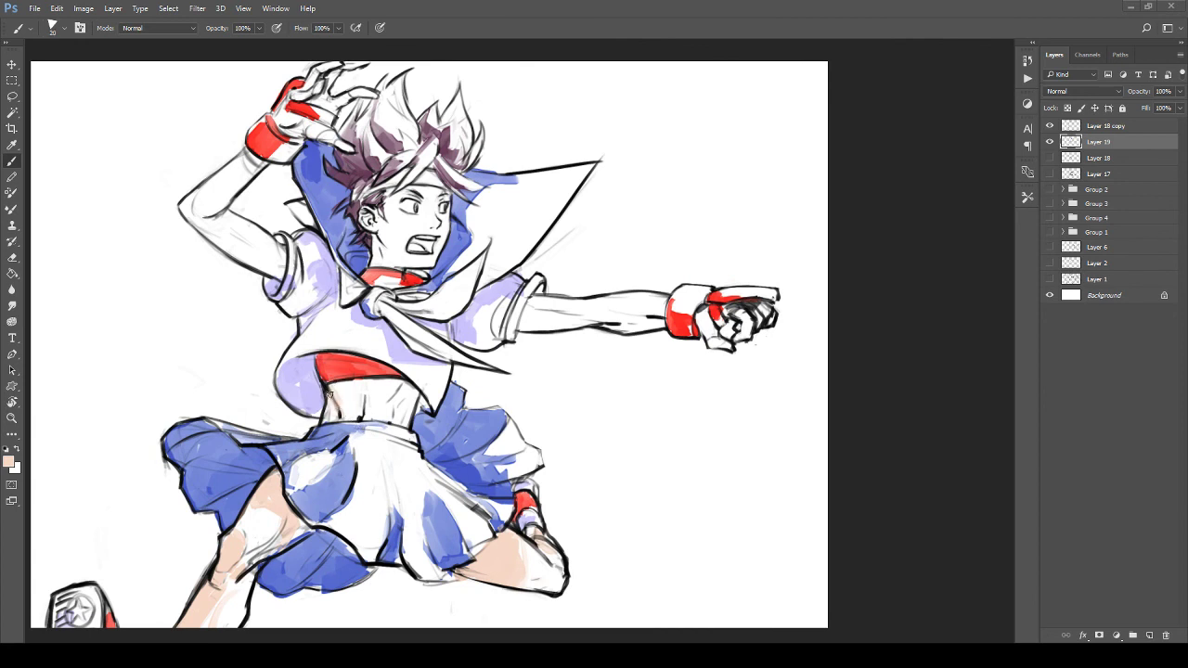
key("bracketleft")
key("bracketleft")
key("bracketleft")
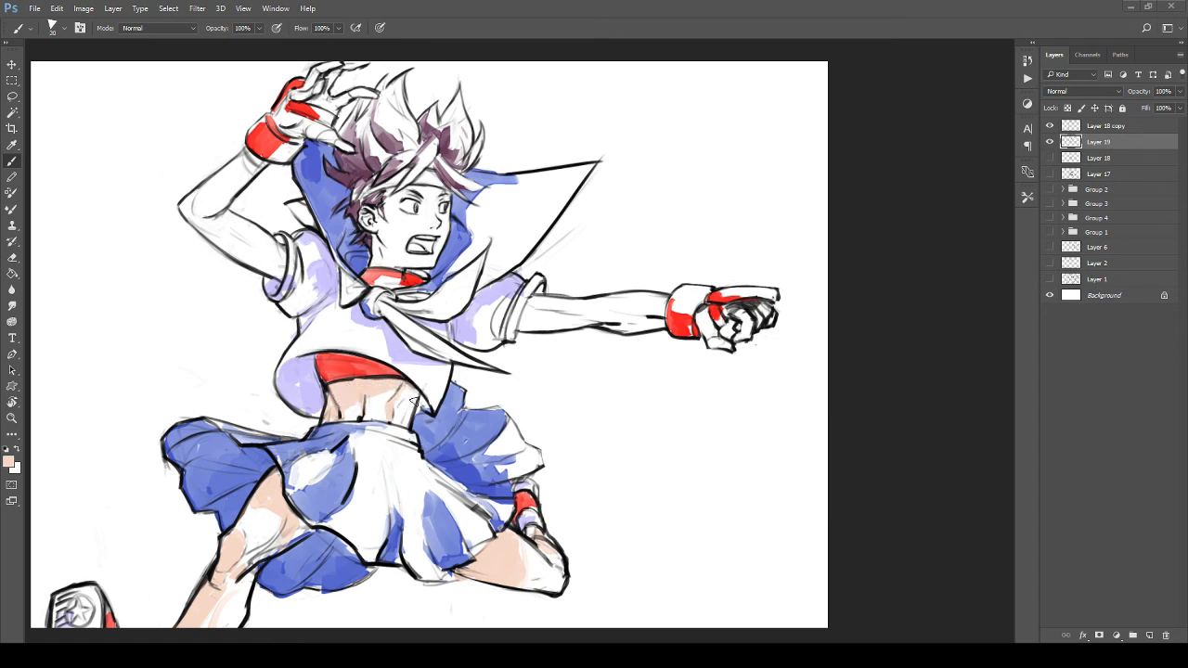
Step: Paint pale peach skin shadows on the raised arm's forearm, elbow and upper arm and on its hand
scroll(399, 345, "up", 3)
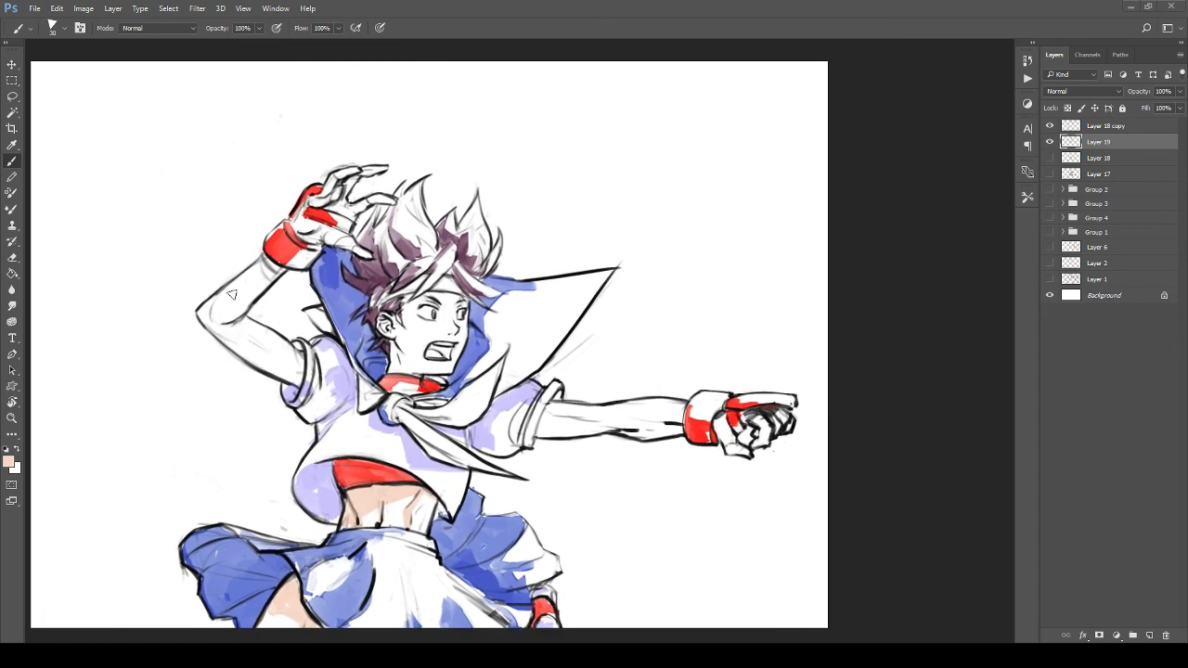
mouse_move(232, 295)
left_mouse_down()
mouse_move(215, 308)
mouse_move(219, 318)
mouse_move(220, 296)
mouse_move(221, 335)
mouse_move(292, 372)
mouse_move(298, 357)
mouse_move(243, 354)
left_mouse_up()
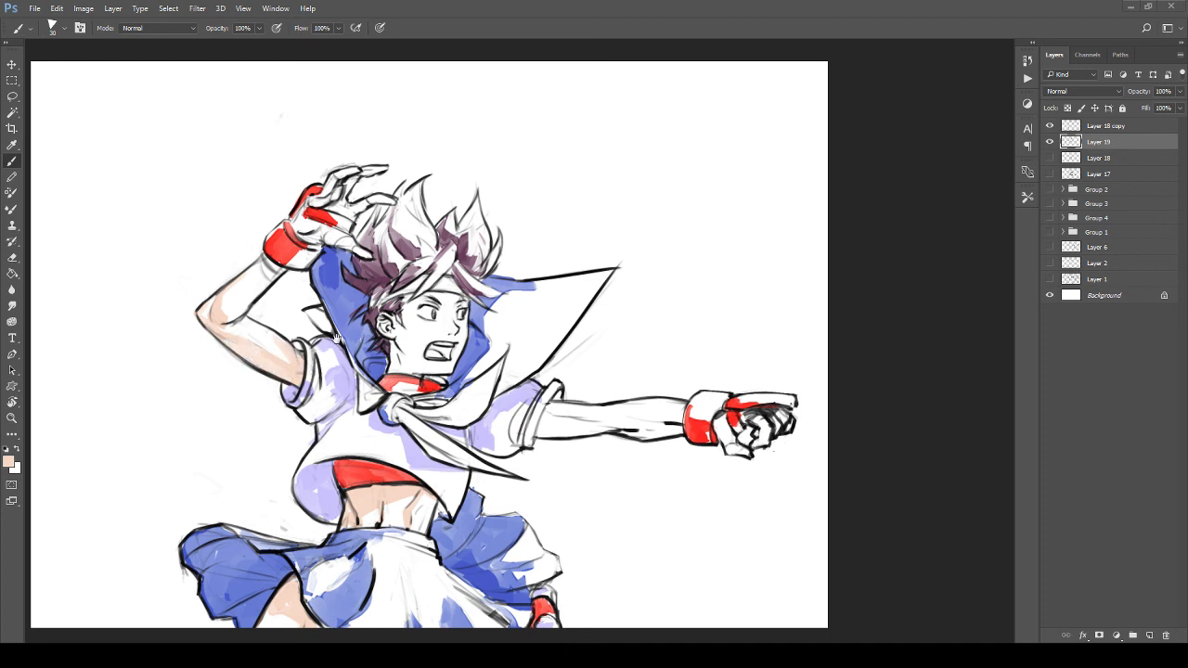
left_click_drag(337, 337, 305, 338)
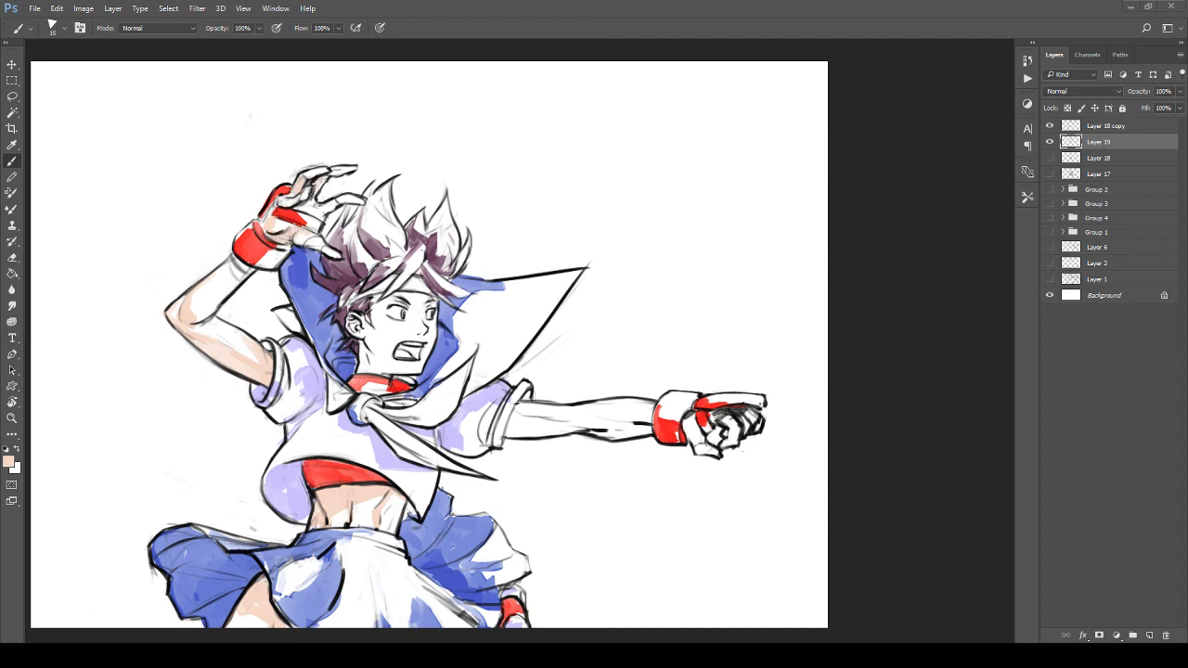
left_click_drag(329, 205, 321, 216)
Step: Paint pale peach skin shadows along the outstretched arm and on the exposed parts of its fist
left_click_drag(353, 295, 260, 277)
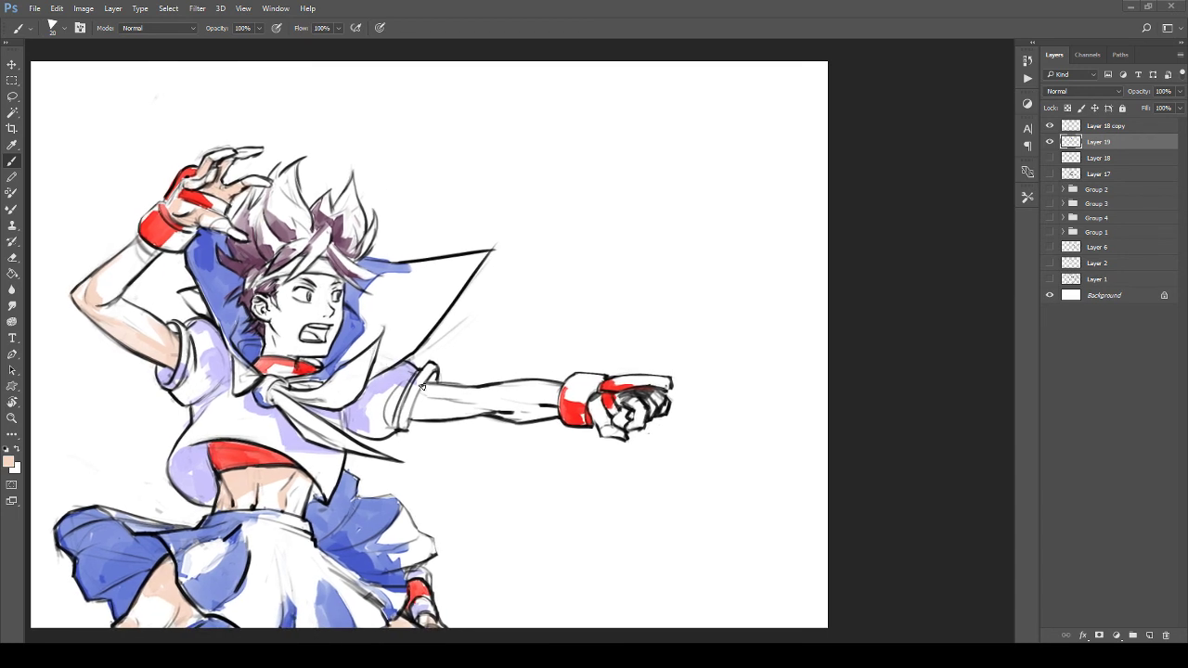
mouse_move(422, 387)
left_mouse_down()
mouse_move(465, 410)
mouse_move(421, 388)
mouse_move(527, 407)
mouse_move(477, 384)
mouse_move(526, 402)
mouse_move(407, 387)
left_mouse_up()
key("bracketleft")
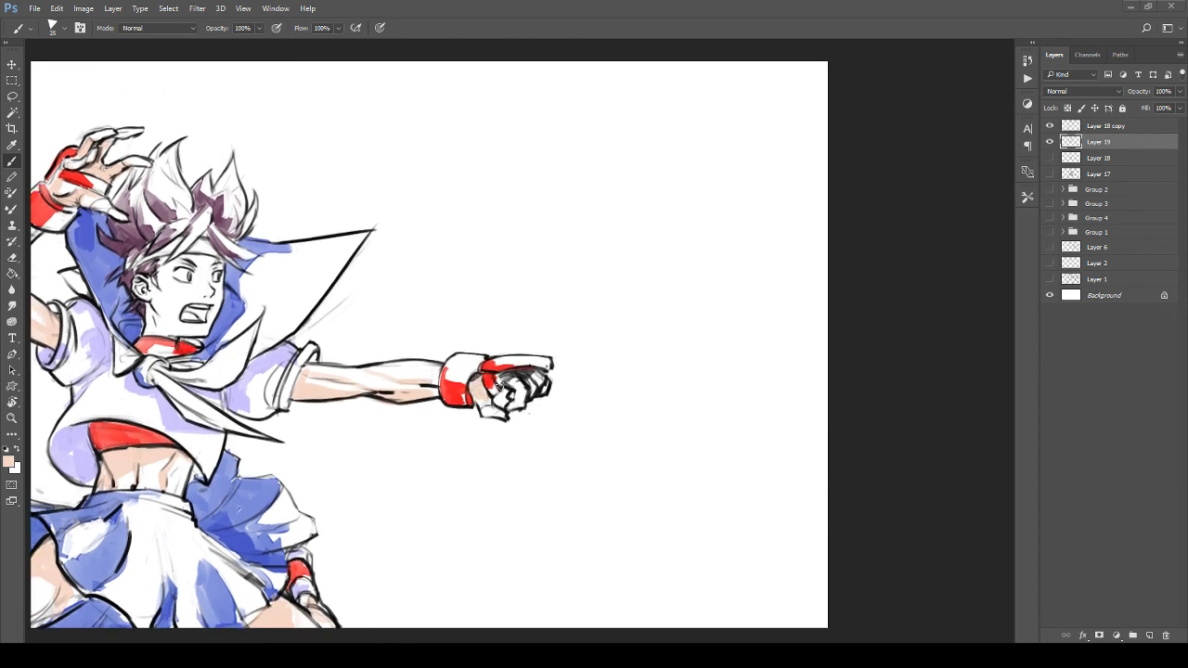
left_click_drag(468, 397, 503, 323)
left_click_drag(328, 375, 478, 432)
left_click_drag(397, 329, 421, 380)
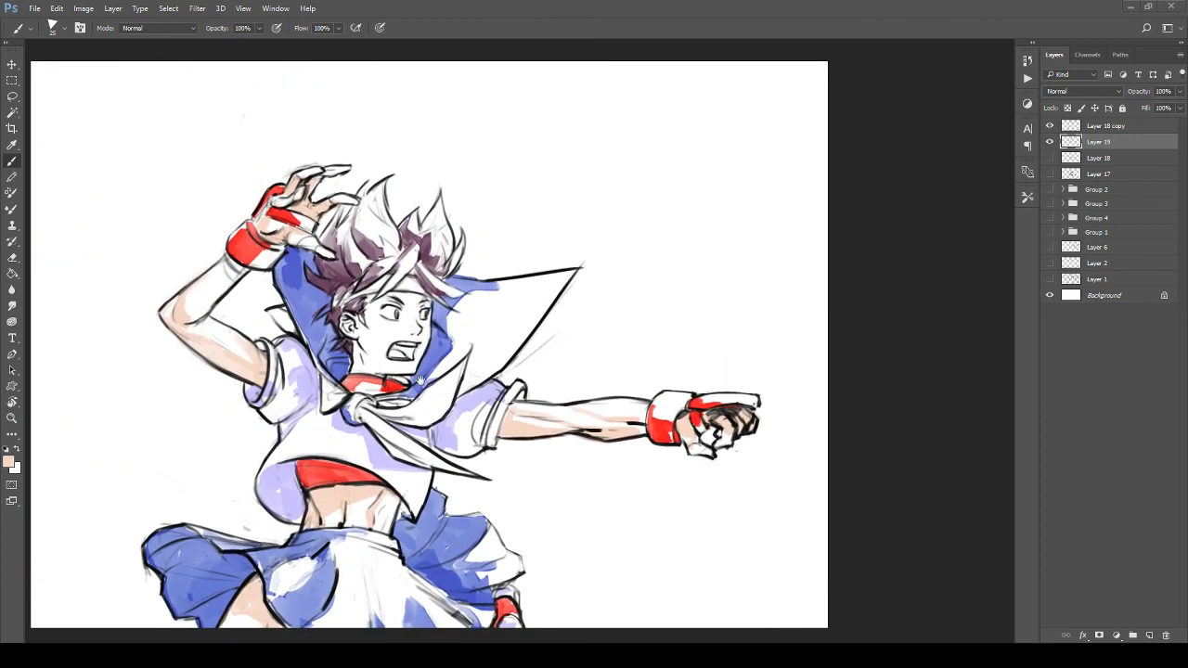
Step: Paint peach skin shadows on the neck, under the chin, beneath the eye and beside the nose
mouse_move(338, 297)
left_mouse_down()
mouse_move(364, 355)
mouse_move(310, 334)
left_mouse_up()
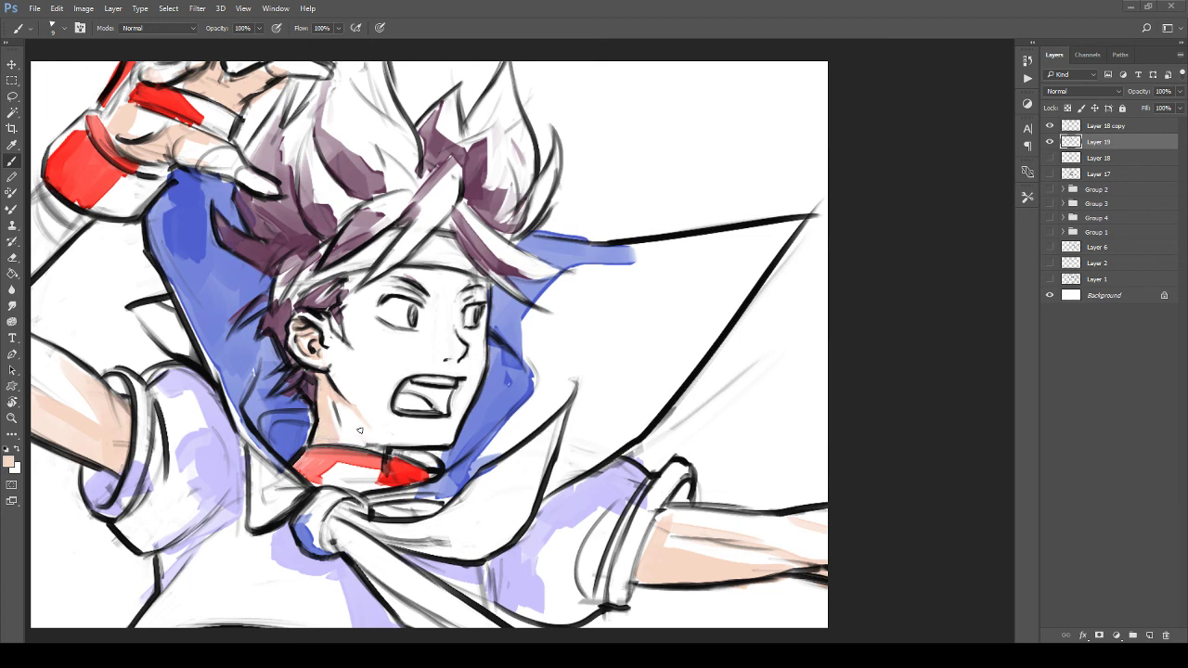
mouse_move(360, 434)
left_mouse_down()
mouse_move(396, 451)
mouse_move(445, 444)
left_mouse_up()
left_click_drag(364, 345, 352, 407)
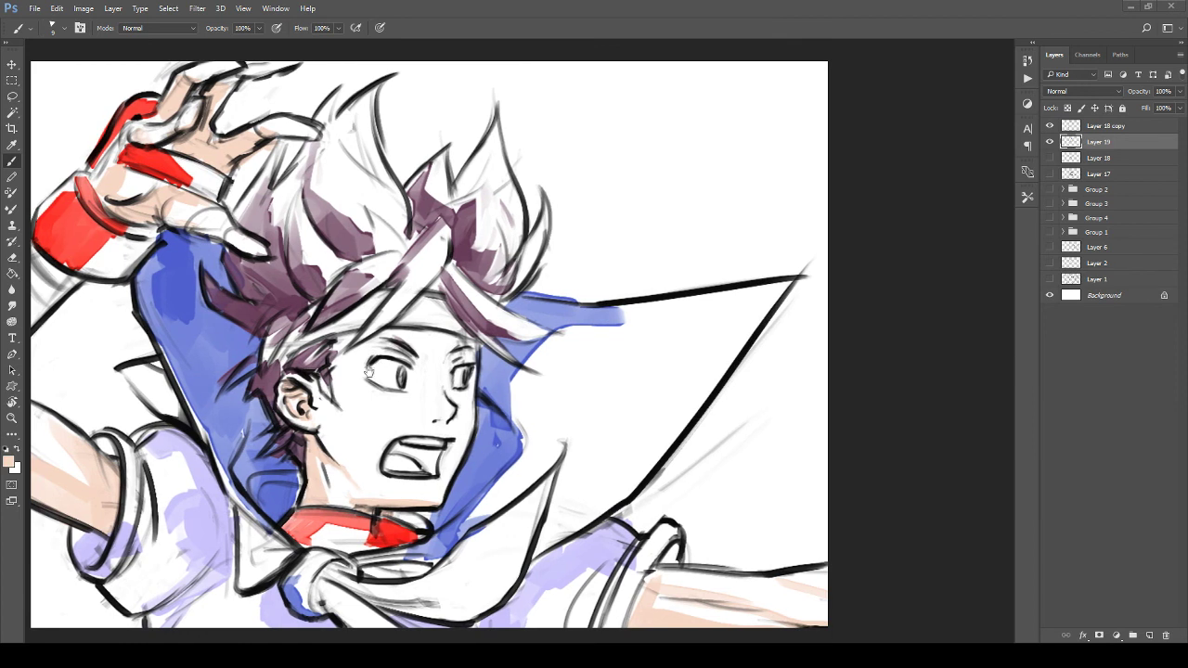
left_click_drag(352, 364, 323, 361)
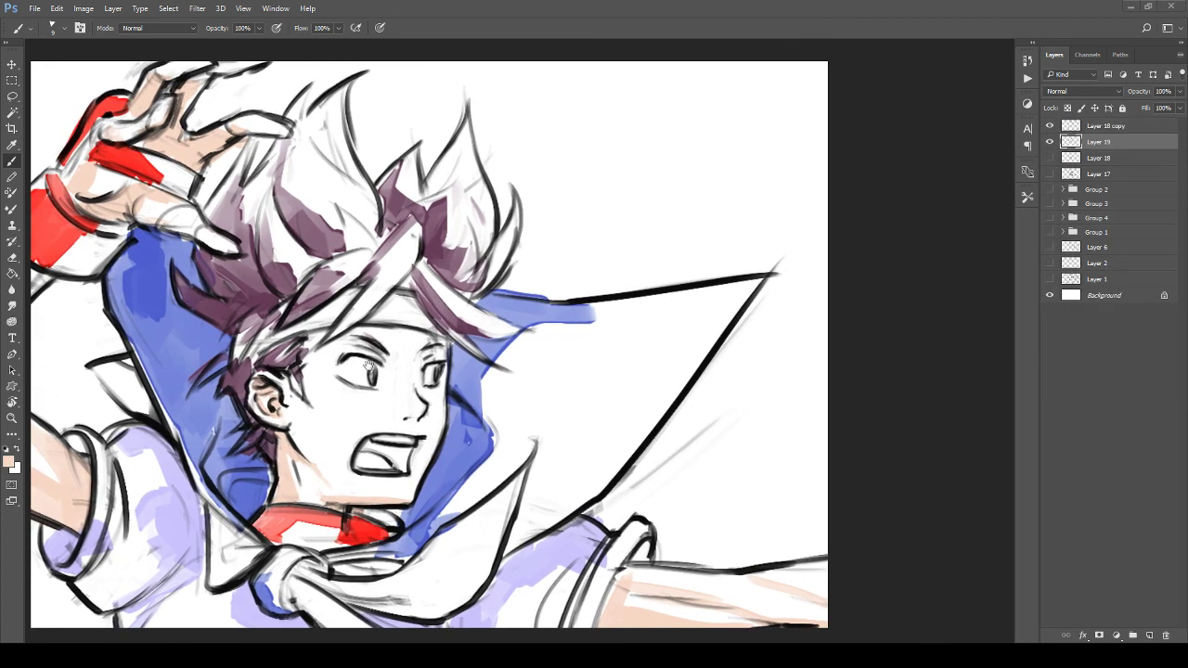
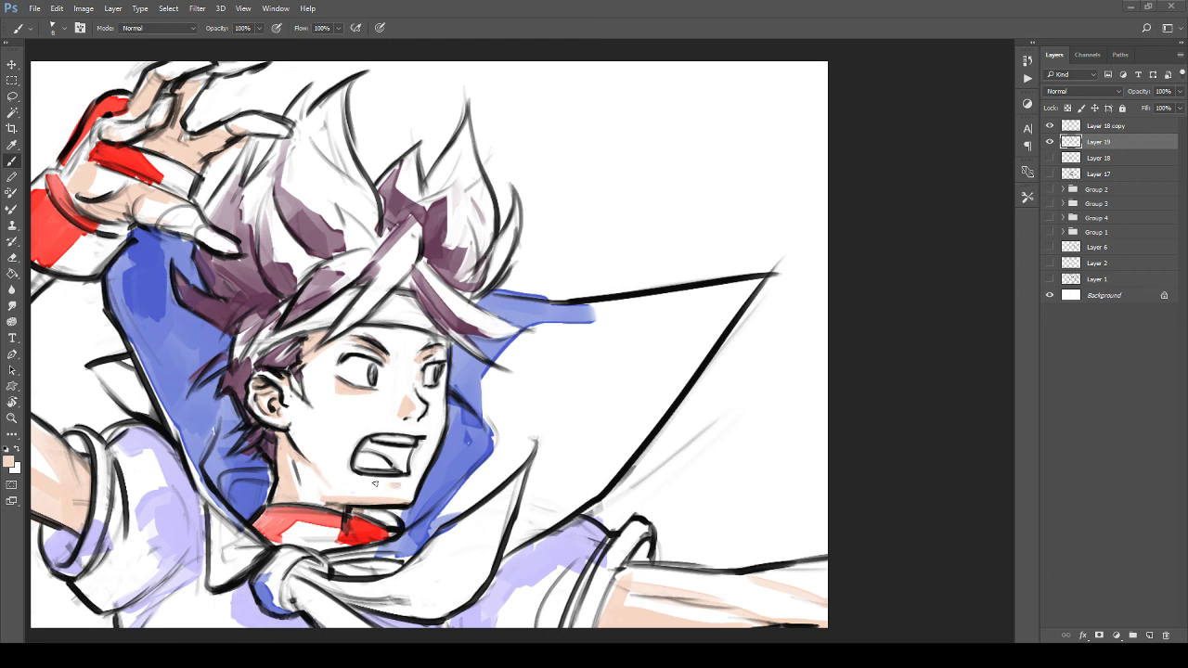
Step: Fill the inside of the open mouth with red and shade the headband in pale lavender
scroll(375, 482, "down", 1)
left_click(326, 483, "alt")
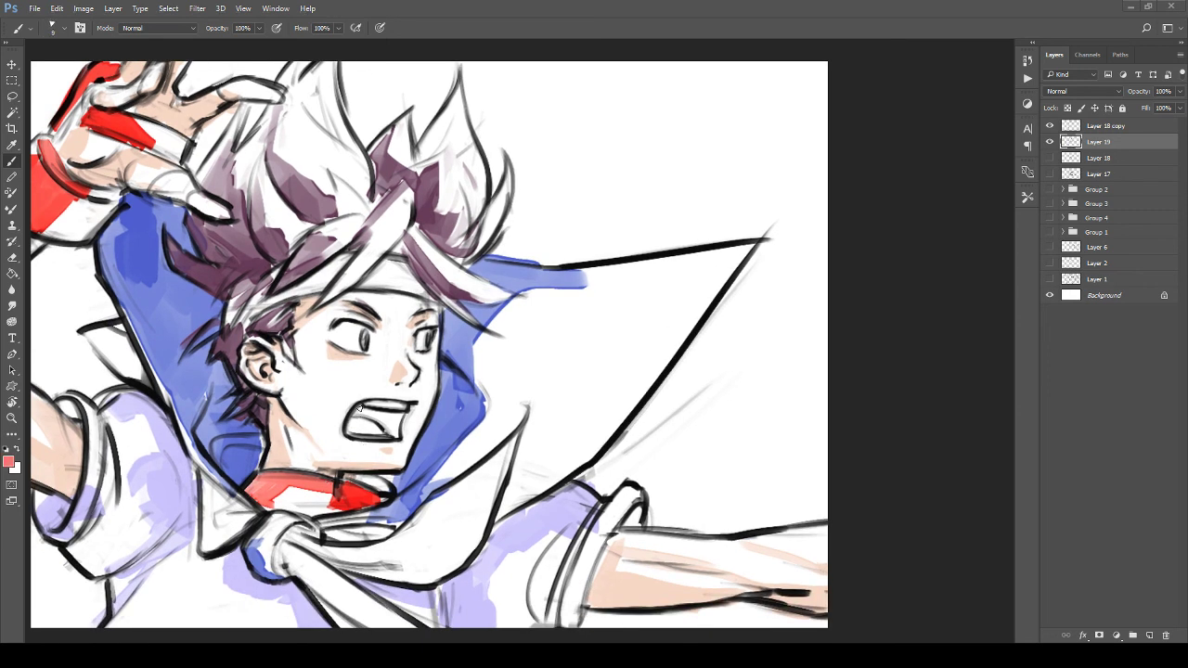
mouse_move(357, 408)
left_mouse_down()
mouse_move(370, 429)
mouse_move(382, 433)
mouse_move(371, 416)
mouse_move(397, 423)
left_mouse_up()
left_click(368, 509, "alt")
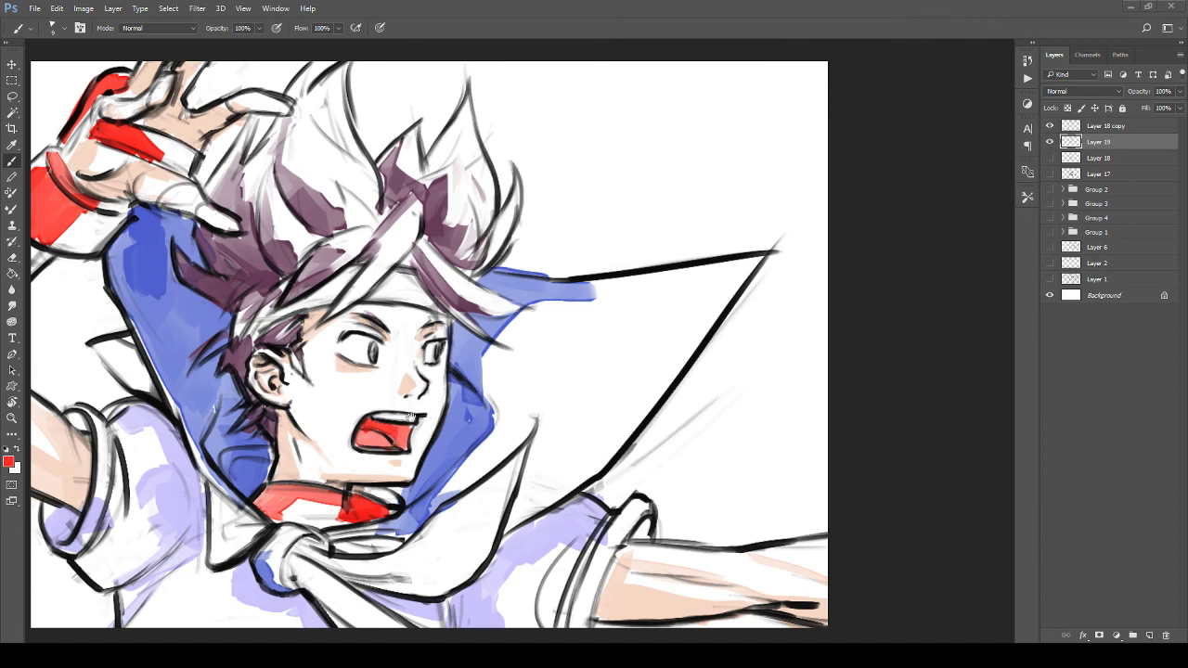
left_click_drag(413, 367, 384, 407)
scroll(384, 406, "down", 1)
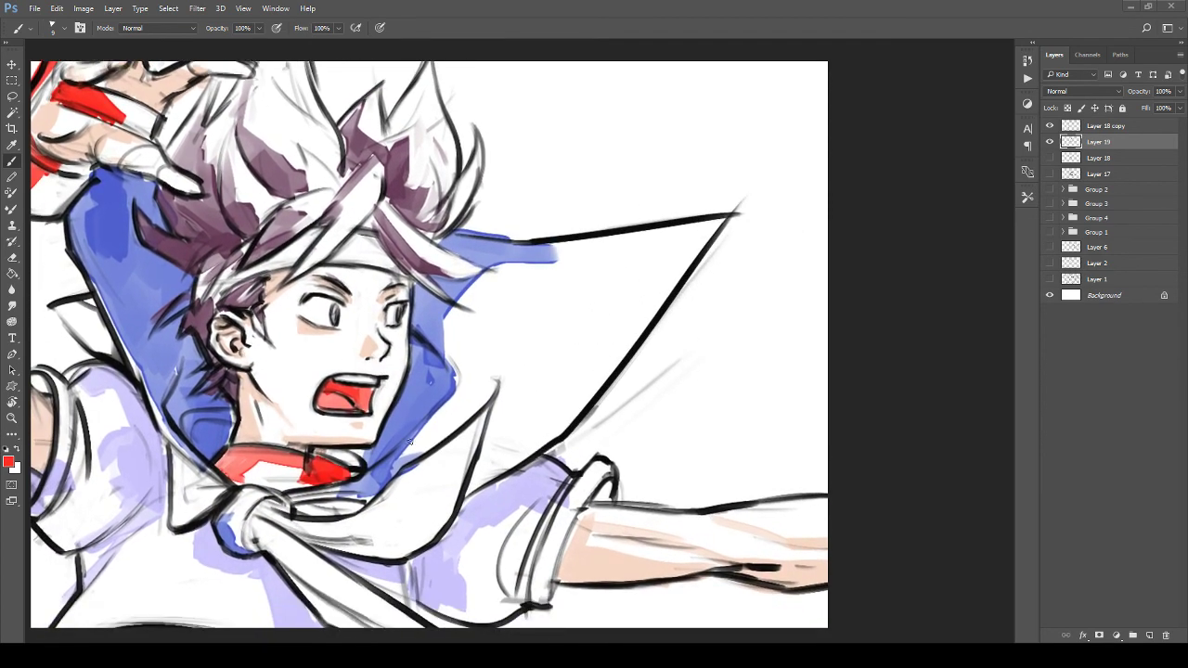
left_click(481, 508, "alt")
scroll(390, 396, "down", 3)
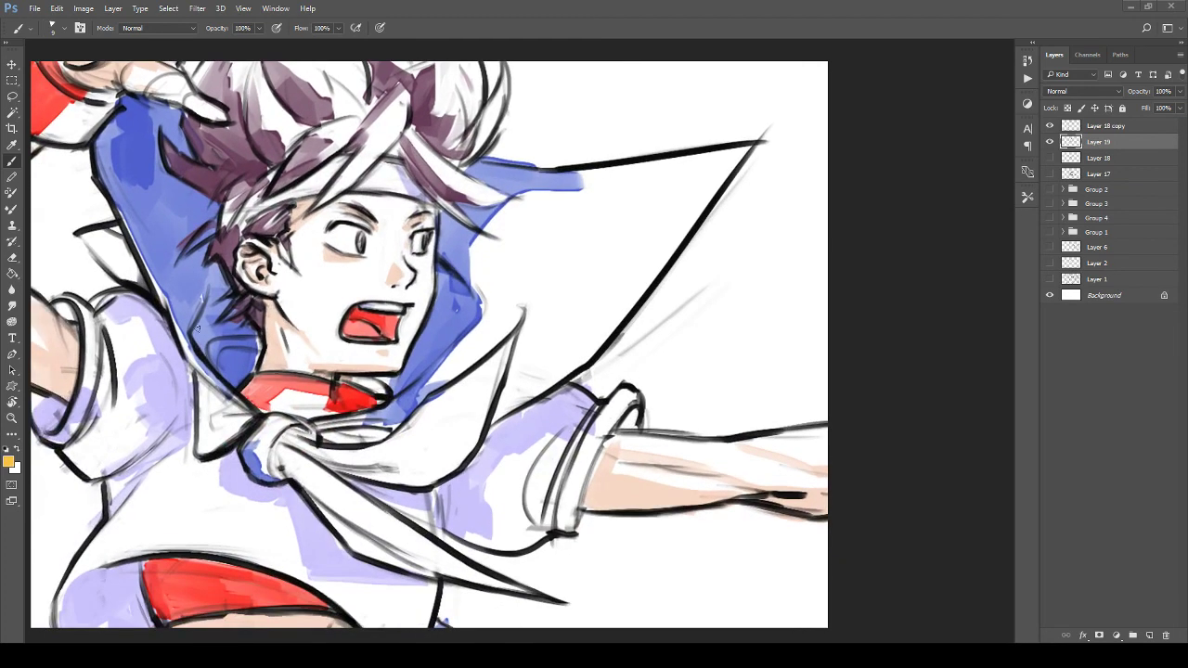
Step: Paint yellow-orange shadows on the neckerchief's short end and hanging tails and on the piece sticking out behind the raised arm's shoulder
key("bracketright")
key("bracketright")
mouse_move(199, 388)
left_mouse_down()
mouse_move(233, 405)
mouse_move(197, 379)
mouse_move(206, 406)
mouse_move(247, 415)
mouse_move(223, 437)
mouse_move(296, 437)
mouse_move(332, 467)
mouse_move(339, 457)
mouse_move(451, 492)
left_mouse_up()
mouse_move(299, 490)
left_mouse_down()
mouse_move(373, 555)
mouse_move(315, 488)
mouse_move(367, 503)
mouse_move(289, 458)
mouse_move(226, 388)
mouse_move(243, 384)
mouse_move(351, 498)
mouse_move(423, 515)
left_mouse_up()
left_click_drag(303, 360, 478, 513)
key("]")
key("]")
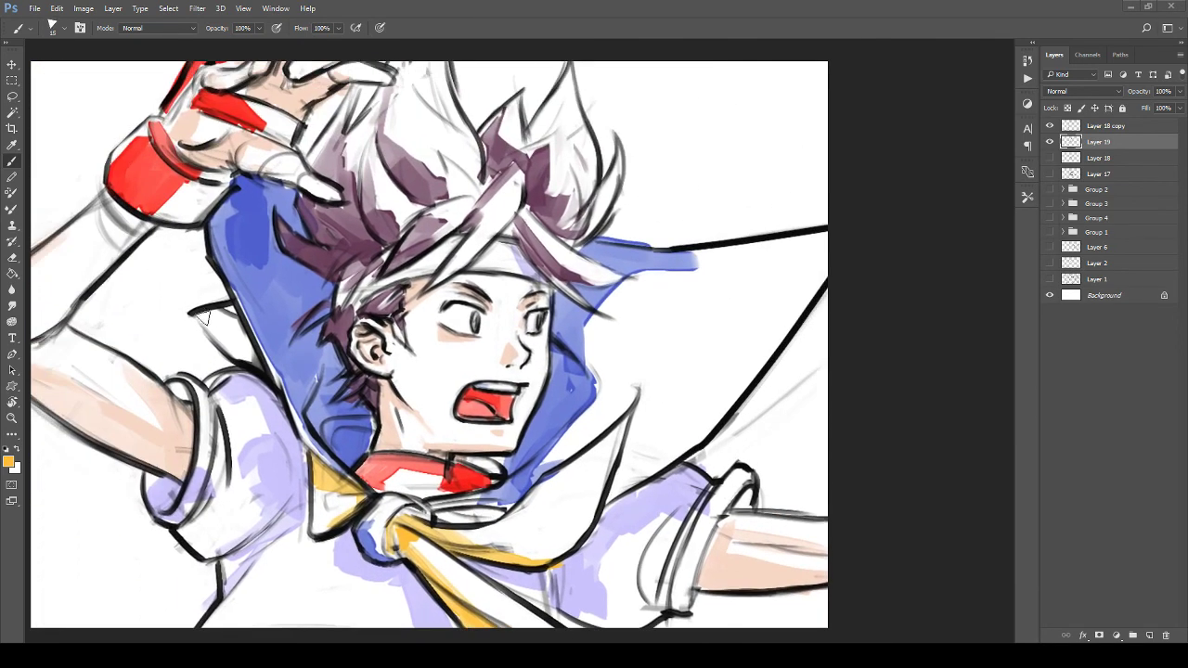
mouse_move(198, 316)
left_mouse_down()
mouse_move(227, 332)
mouse_move(218, 339)
mouse_move(234, 327)
mouse_move(206, 316)
mouse_move(231, 311)
mouse_move(246, 347)
left_mouse_up()
Step: Paint blue stripes on both sleeve cuffs and fill the inside of the raised arm's cuff with blue
left_click_drag(502, 433, 273, 354)
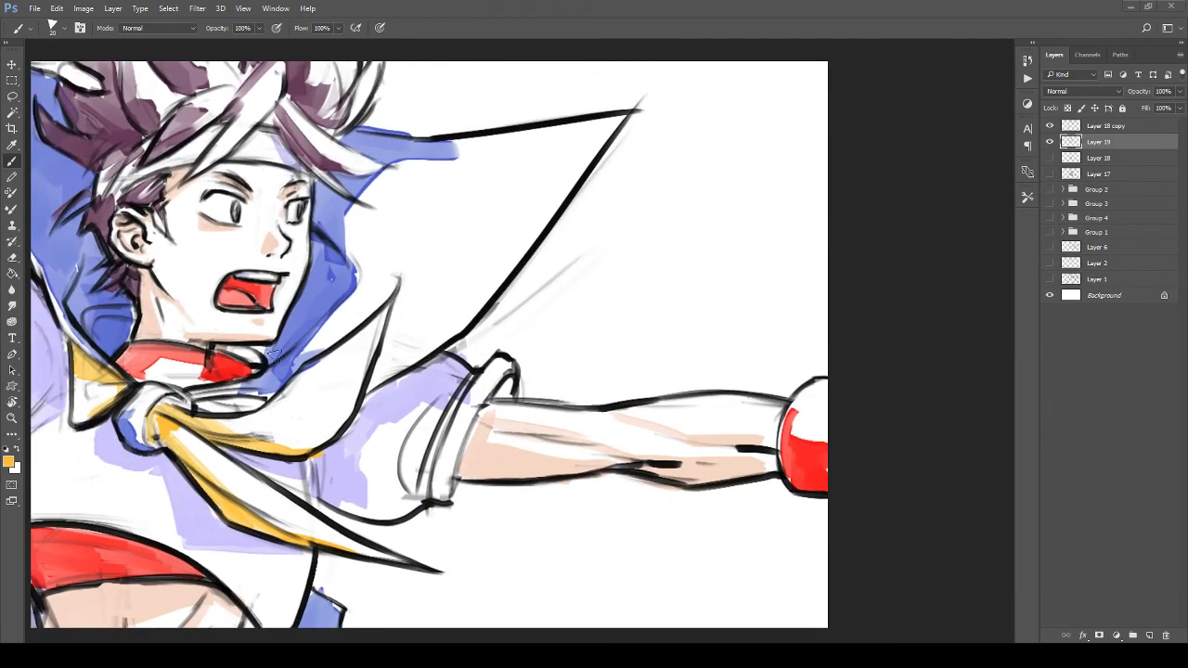
left_click(313, 312, "alt")
key("bracketleft")
key("bracketleft")
mouse_move(451, 478)
left_mouse_down()
mouse_move(471, 402)
mouse_move(509, 388)
mouse_move(509, 371)
mouse_move(446, 498)
mouse_move(439, 442)
mouse_move(501, 360)
mouse_move(617, 368)
mouse_move(879, 331)
mouse_move(892, 396)
left_mouse_up()
left_click_drag(331, 394, 319, 378)
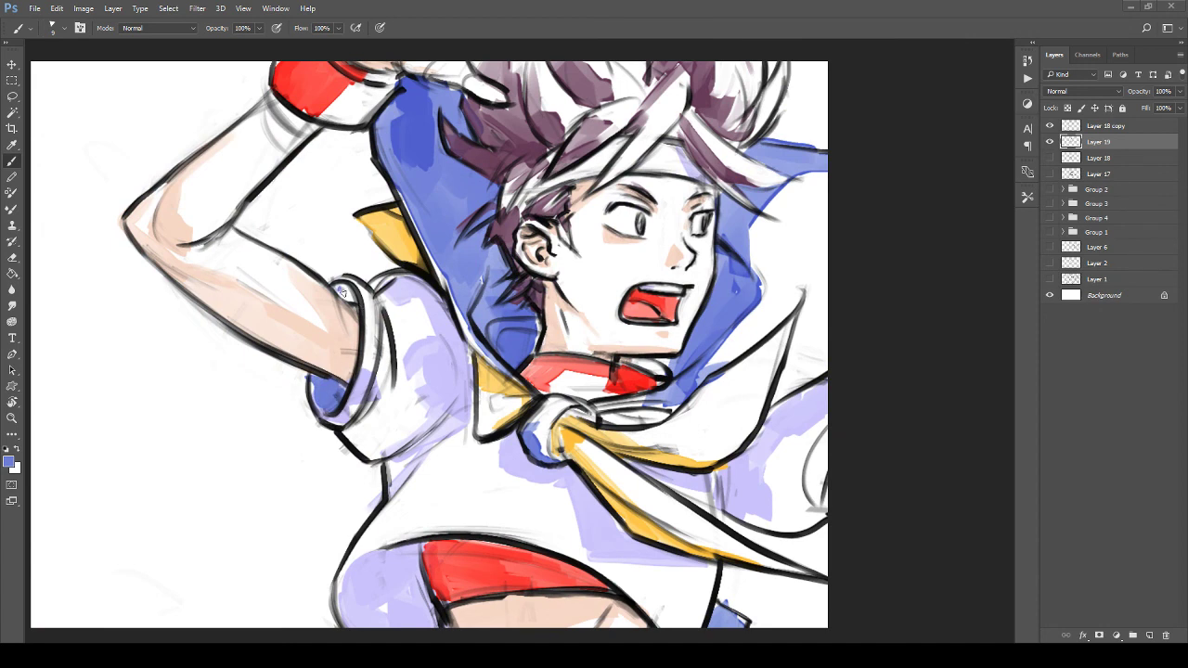
mouse_move(341, 293)
left_mouse_down()
mouse_move(354, 288)
mouse_move(336, 369)
left_mouse_up()
key("ctrl+z")
mouse_move(356, 284)
left_mouse_down()
mouse_move(368, 321)
mouse_move(341, 424)
mouse_move(374, 386)
mouse_move(386, 331)
mouse_move(375, 293)
mouse_move(353, 308)
mouse_move(367, 308)
left_mouse_up()
Step: Paint light blue shadows at the pointed tip and along the lower edge of the flying sailor collar with a larger brush
key("z")
left_click_drag(481, 270, 391, 341)
mouse_move(394, 504)
left_mouse_down()
mouse_move(375, 315)
mouse_move(291, 275)
mouse_move(362, 288)
left_mouse_up()
left_click_drag(395, 232, 340, 404)
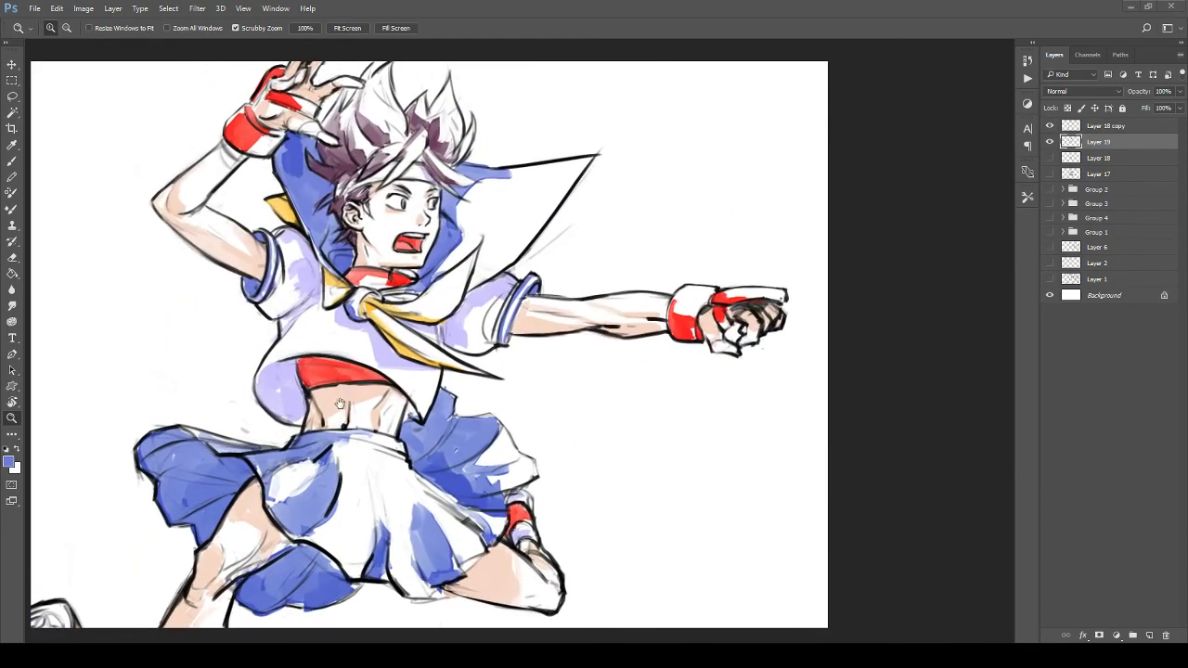
mouse_move(374, 270)
left_mouse_down()
mouse_move(407, 269)
mouse_move(354, 375)
left_mouse_up()
key("b")
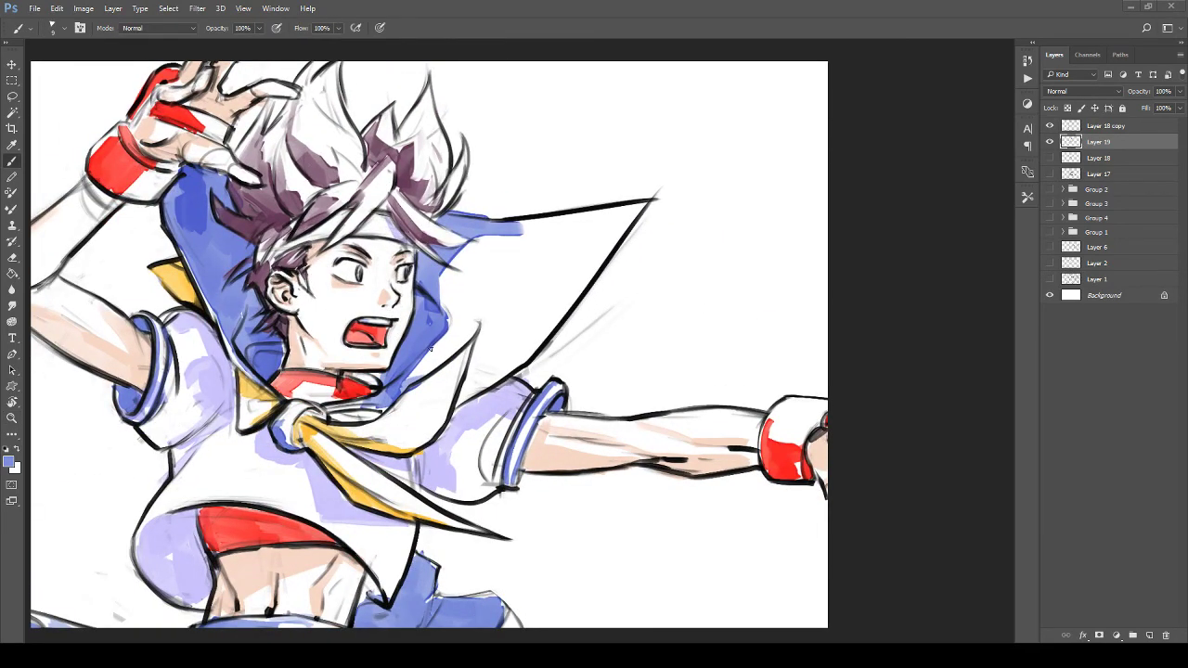
key("bracketright")
key("bracketright")
key("bracketright")
key("bracketright")
key("bracketright")
mouse_move(553, 305)
left_mouse_down()
mouse_move(505, 336)
mouse_move(521, 343)
mouse_move(506, 369)
left_mouse_up()
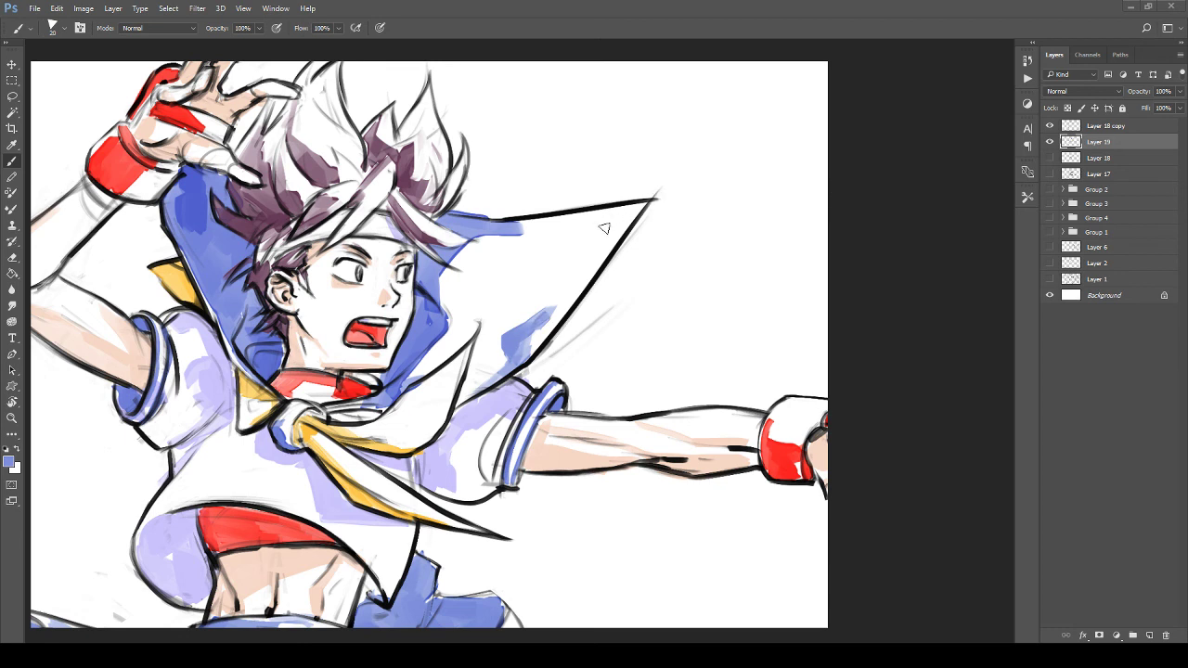
left_click_drag(632, 209, 612, 223)
mouse_move(499, 355)
left_mouse_down()
mouse_move(562, 284)
mouse_move(582, 280)
left_mouse_up()
key("bracketright")
key("bracketright")
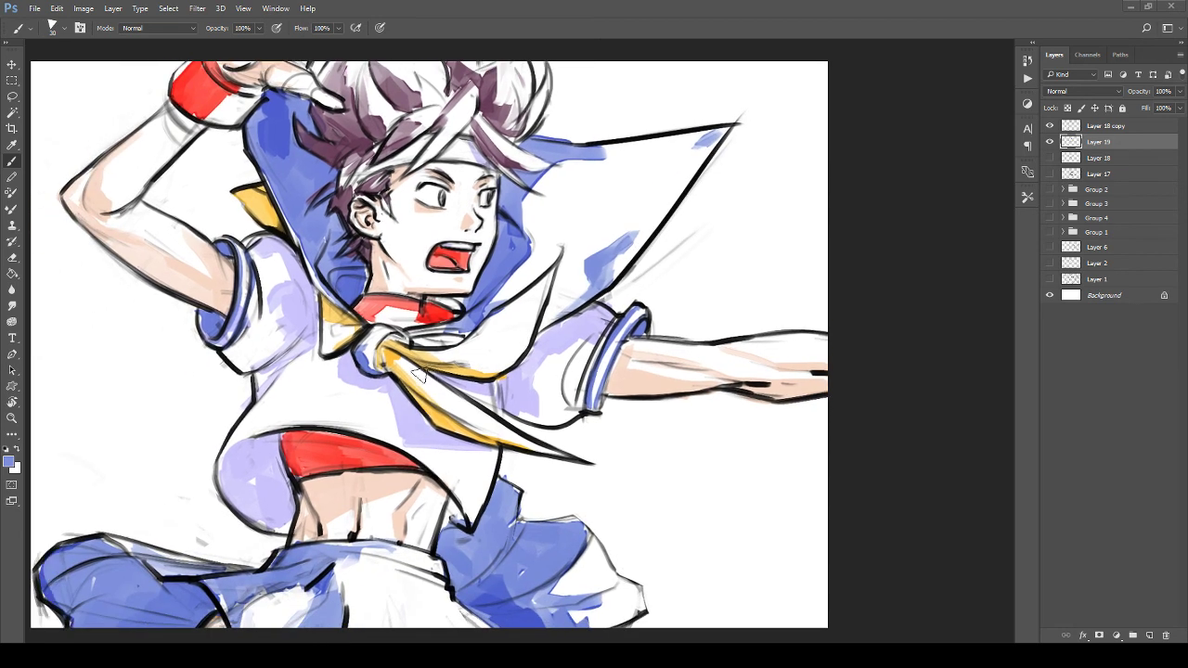
Step: Paint a lighter yellow tone on the neckerchief's raised flying tail
left_click(429, 356, "alt")
key("bracketleft")
mouse_move(449, 360)
left_mouse_down()
mouse_move(477, 357)
mouse_move(443, 363)
mouse_move(506, 329)
mouse_move(487, 363)
mouse_move(507, 357)
left_mouse_up()
key("bracketleft")
key("bracketleft")
left_click_drag(394, 359, 458, 390)
mouse_move(340, 328)
left_mouse_down()
mouse_move(369, 390)
mouse_move(356, 381)
mouse_move(410, 425)
mouse_move(414, 517)
mouse_move(276, 310)
mouse_move(344, 203)
left_mouse_up()
key("bracketleft")
Step: Sample lavender and blue from the clothing and add a small blue shadow inside the shirt's front hem beside the waist
left_click_drag(361, 351, 442, 151)
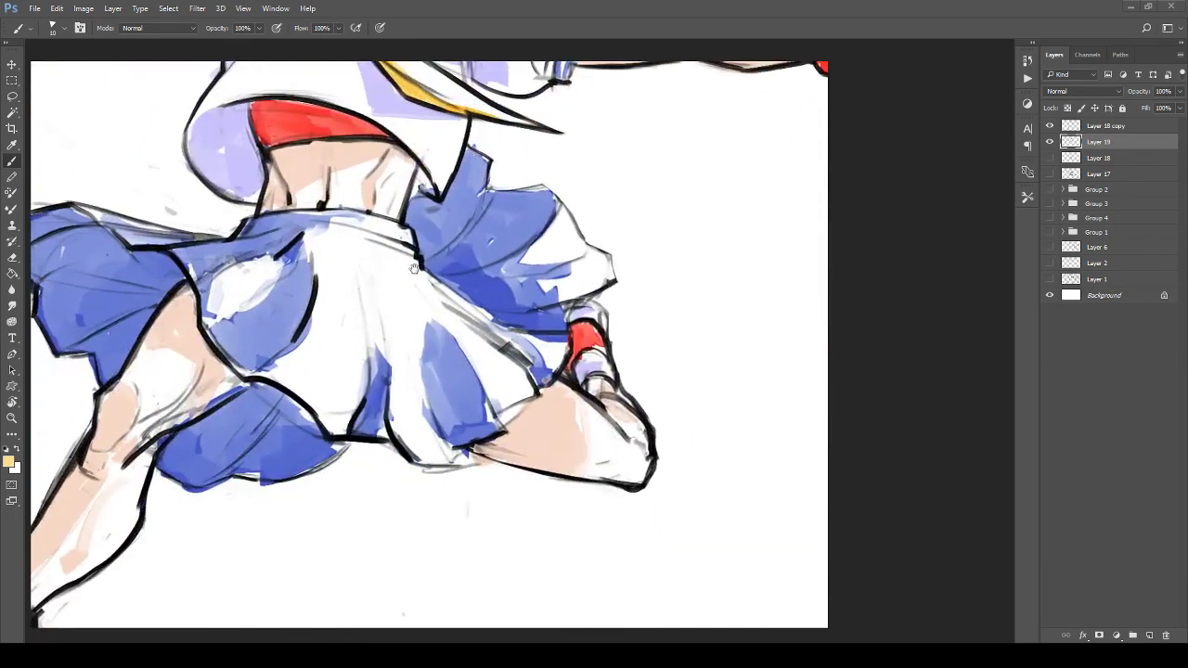
mouse_move(334, 375)
left_mouse_down()
mouse_move(390, 339)
mouse_move(522, 214)
left_mouse_up()
left_click_drag(438, 314, 302, 429)
mouse_move(462, 294)
left_mouse_down()
mouse_move(417, 480)
mouse_move(434, 573)
left_mouse_up()
left_click_drag(394, 377, 377, 407)
left_click(243, 411, "alt")
left_click_drag(315, 432, 311, 432)
key("bracketleft")
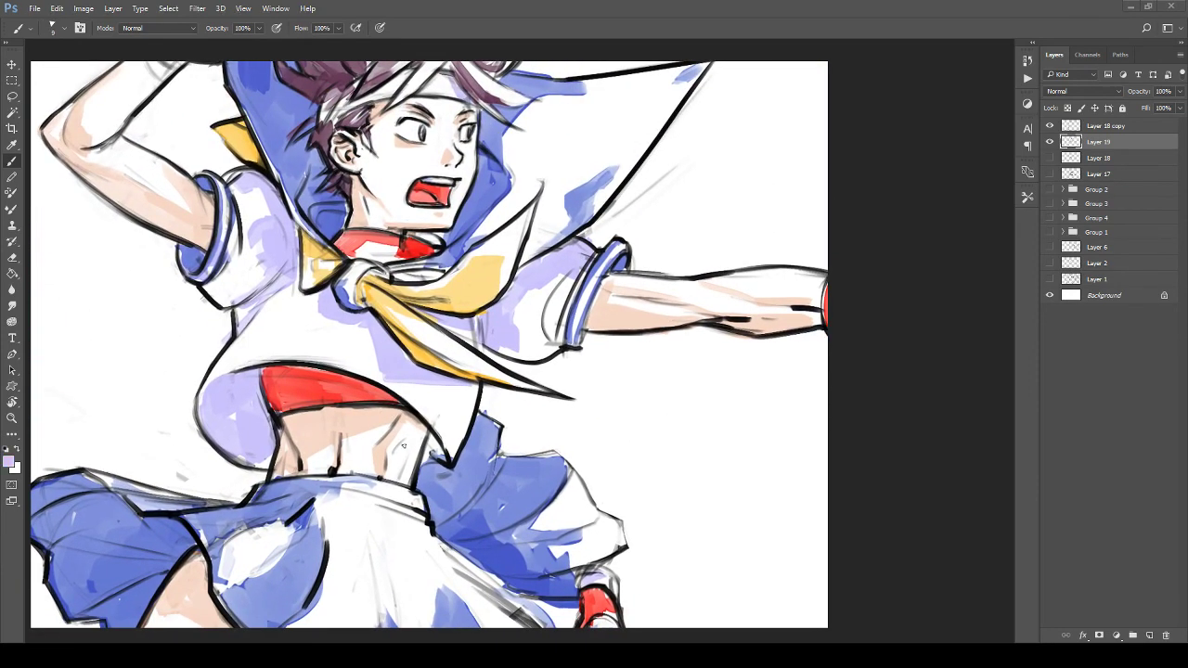
left_click(442, 472, "alt")
mouse_move(427, 455)
left_mouse_down()
mouse_move(483, 536)
mouse_move(524, 490)
left_mouse_up()
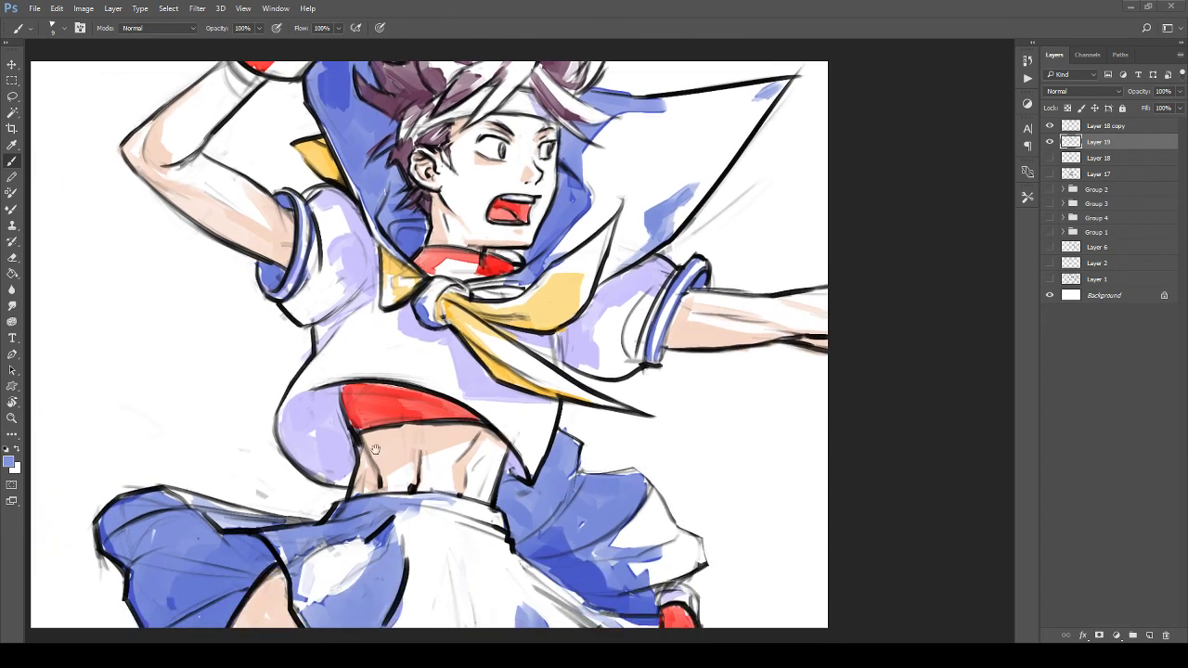
Step: Add small light blue shadow accents in the ear and on the underside of the outstretched forearm
left_click_drag(363, 449, 379, 492)
left_click_drag(422, 381, 411, 495)
left_click_drag(425, 311, 434, 345)
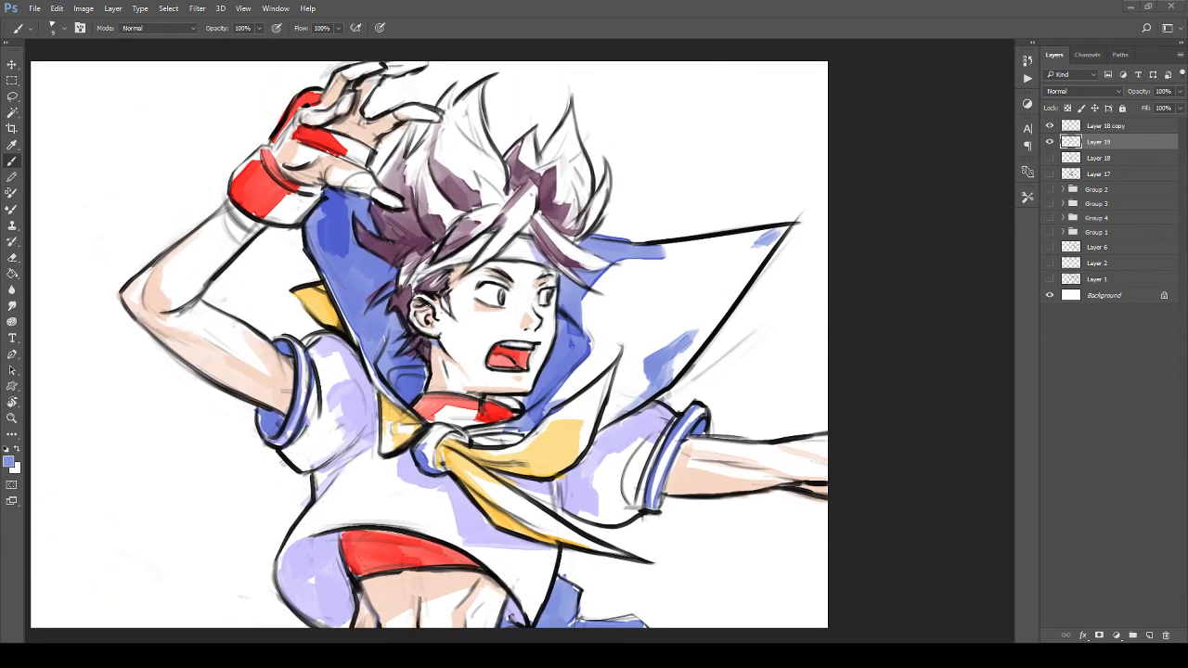
left_click_drag(676, 479, 448, 424)
left_click_drag(562, 446, 474, 427)
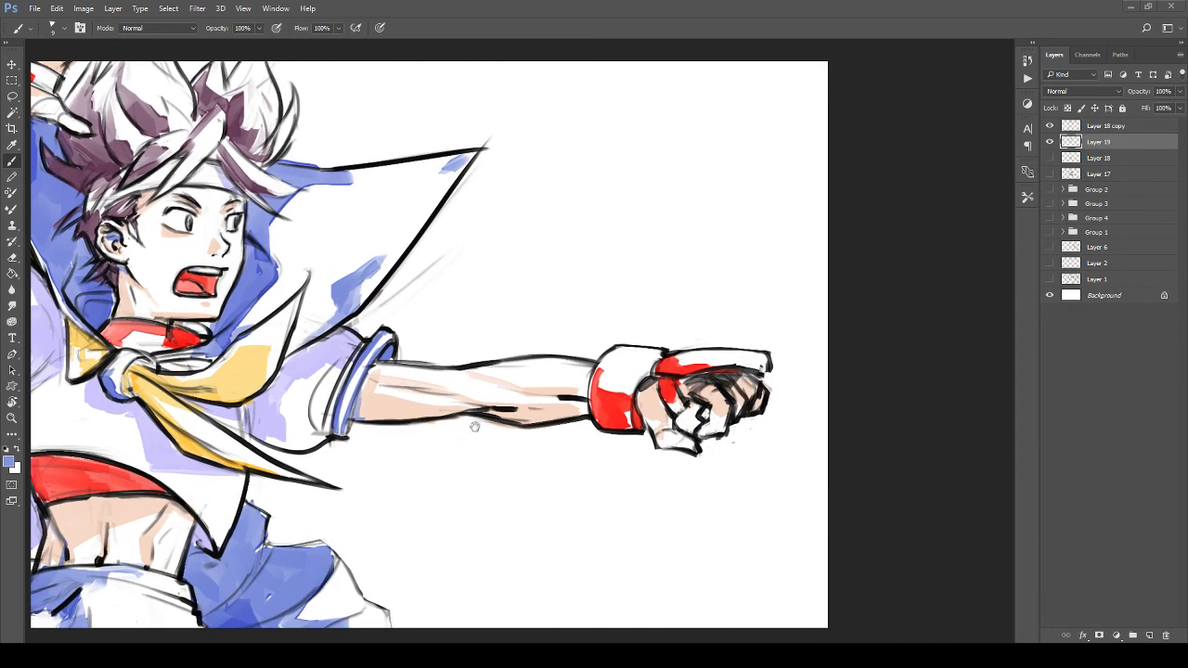
left_click_drag(622, 411, 506, 397)
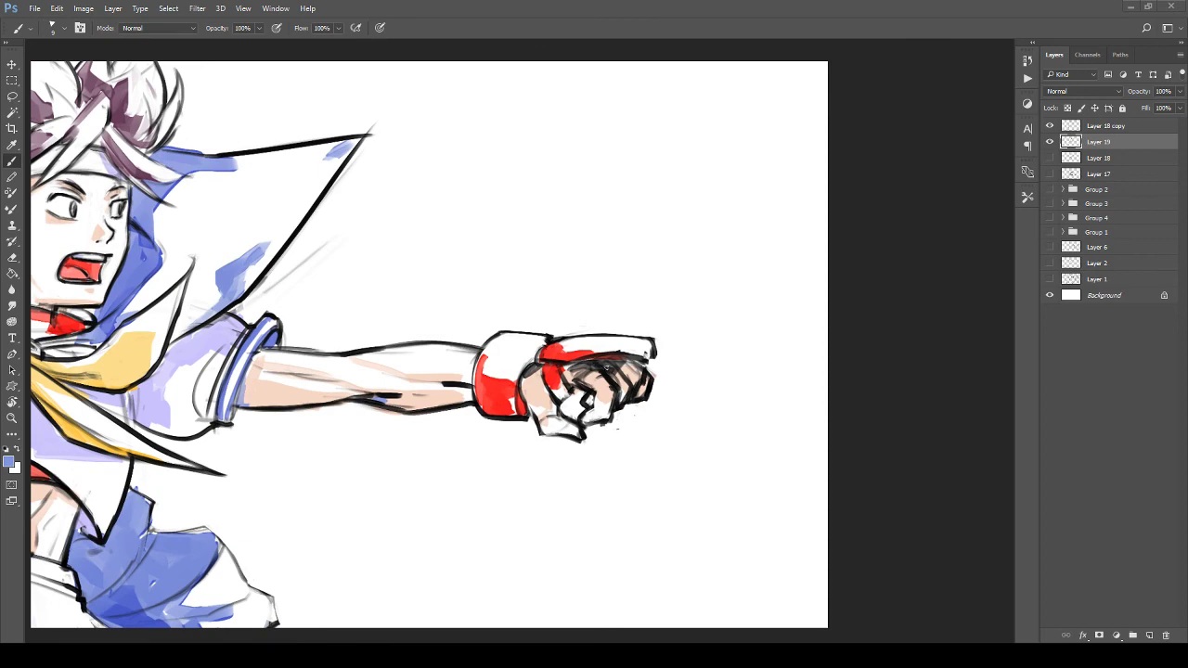
left_click_drag(627, 372, 820, 377)
left_click_drag(73, 261, 384, 398)
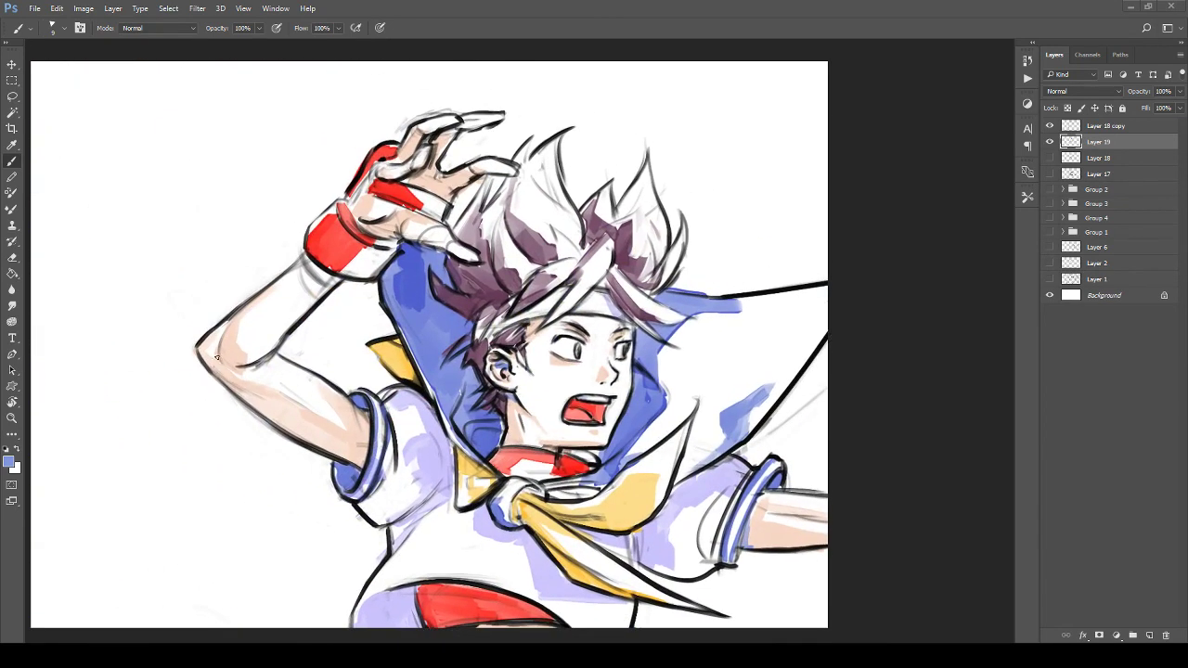
left_click_drag(396, 471, 368, 440)
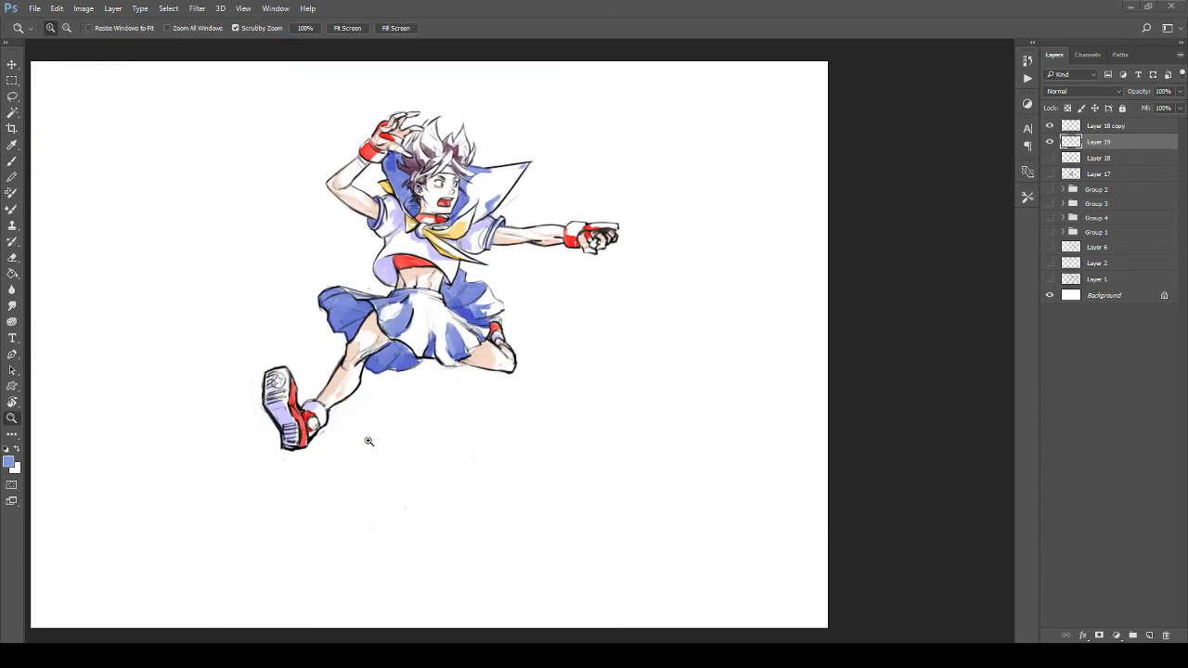
Step: Create a new empty layer above Layer 18, beneath the color shadow layer, for background color
left_click_drag(348, 365, 400, 416)
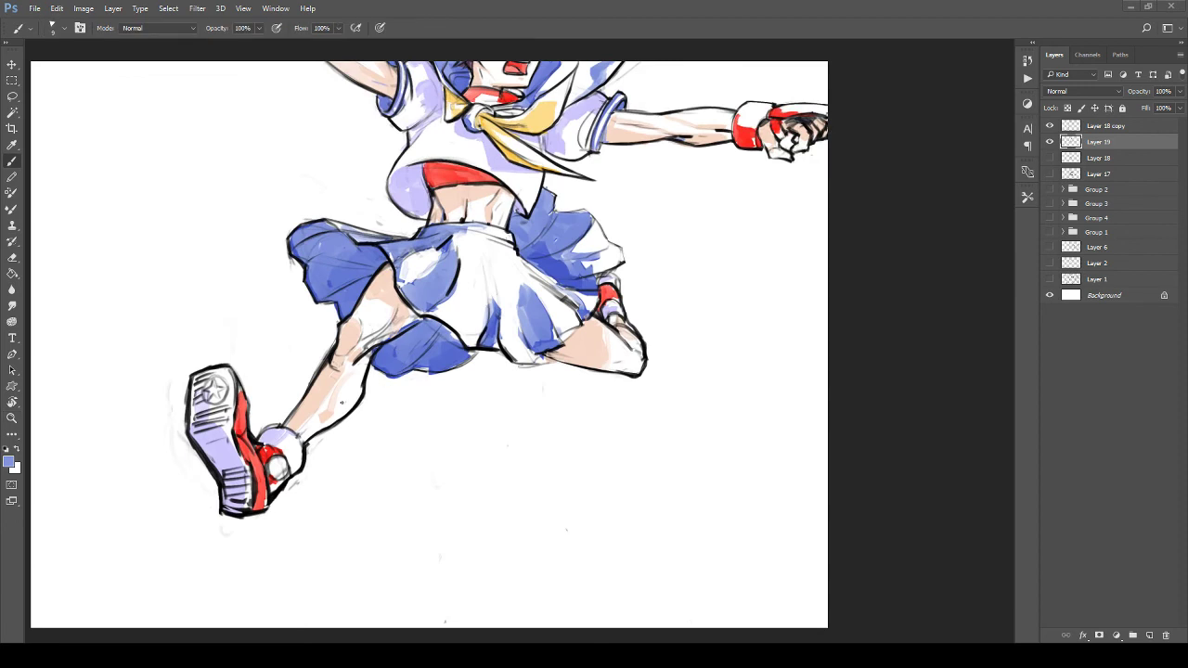
key("z")
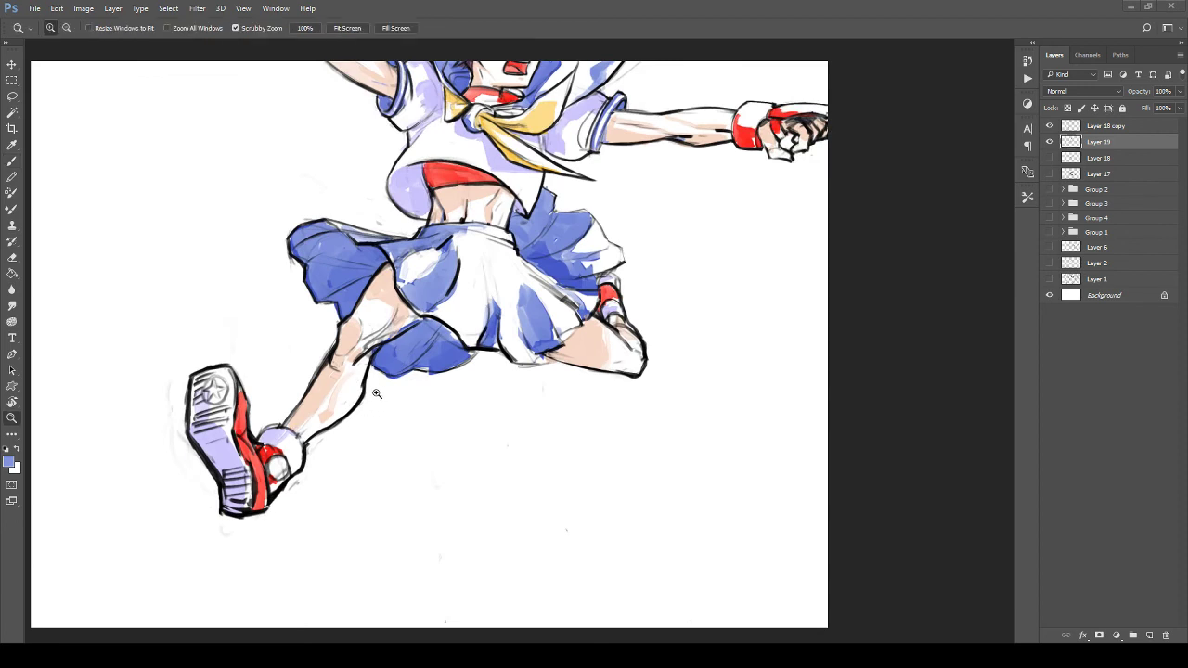
left_click(335, 434, "alt")
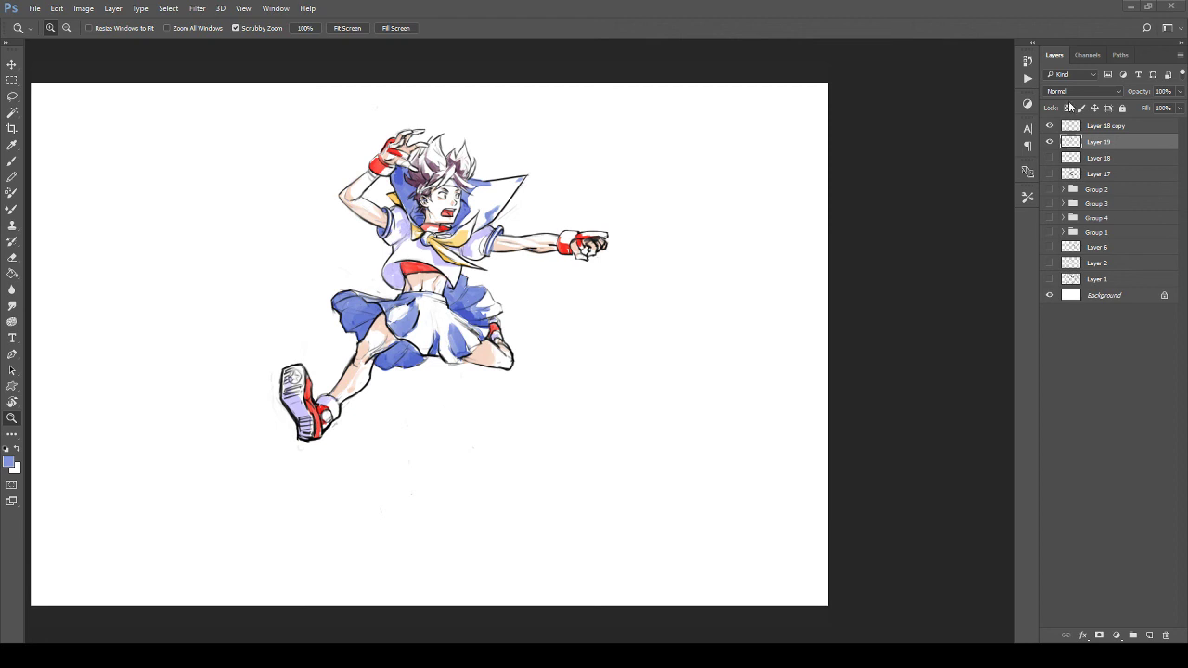
left_click(1118, 160)
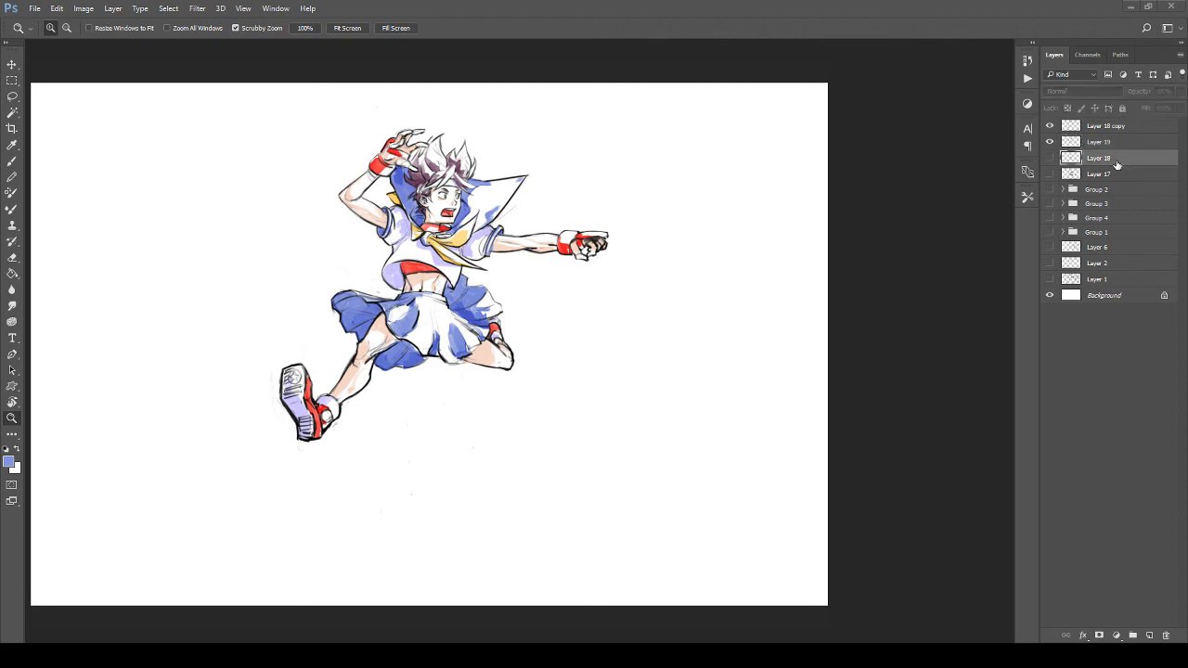
key("ctrl+shift+alt+n")
key("b")
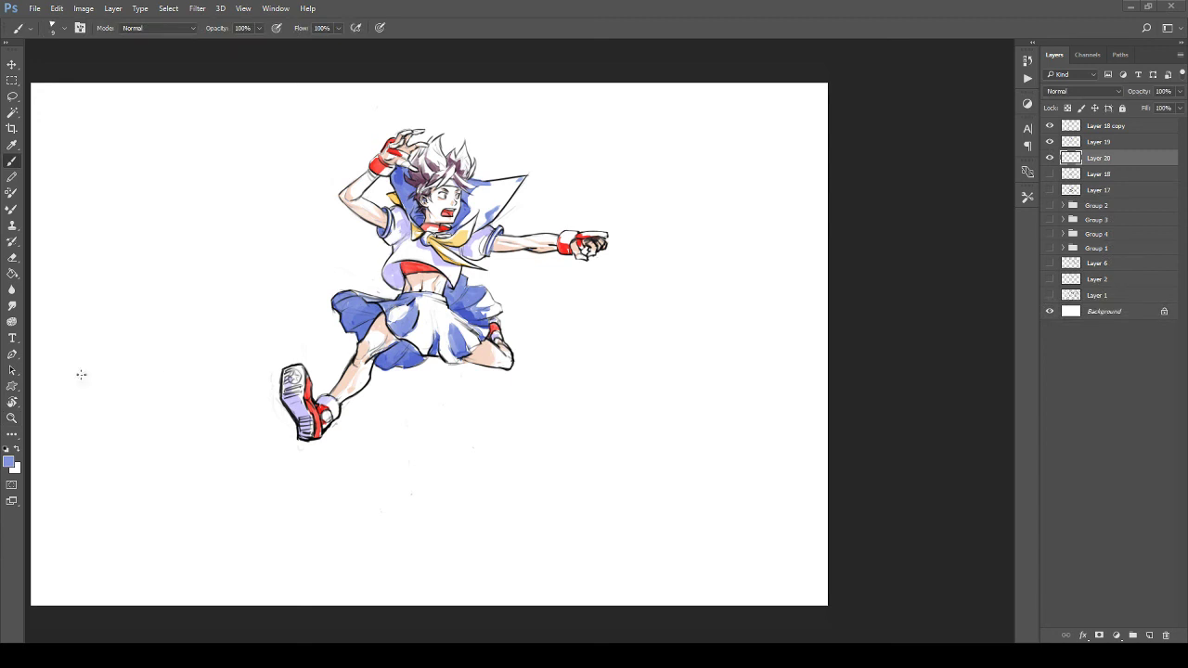
Step: Choose a light green and paint a broad backdrop patch behind the figure's back and skirt with a 125-pixel brush
key("i")
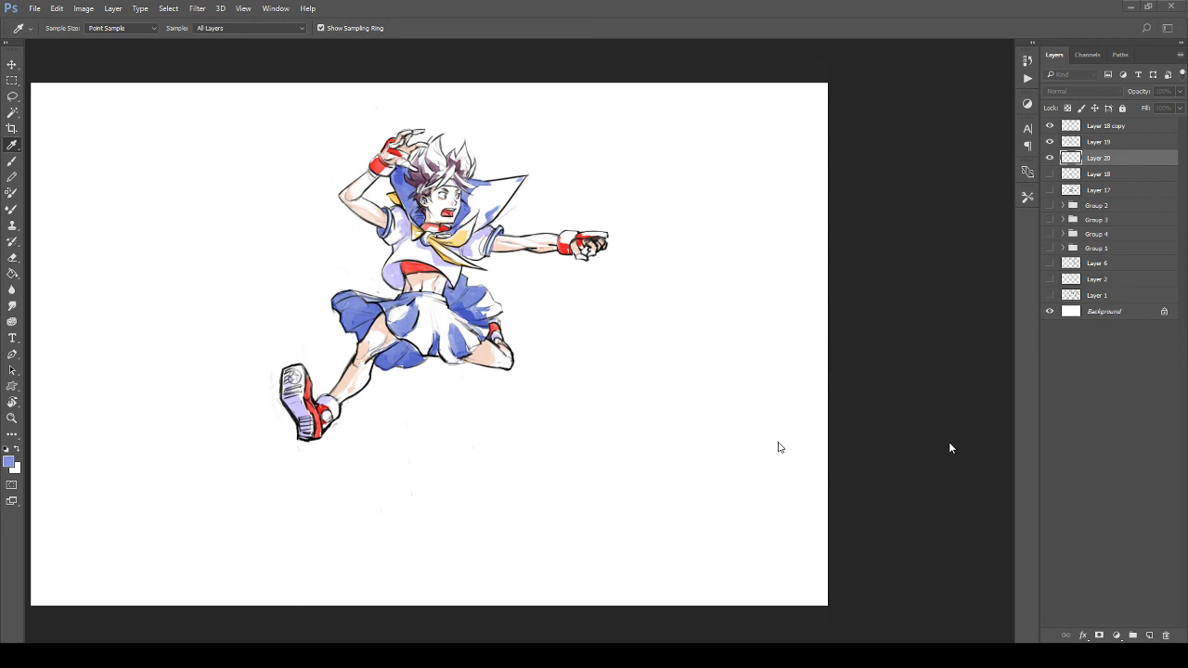
key("b")
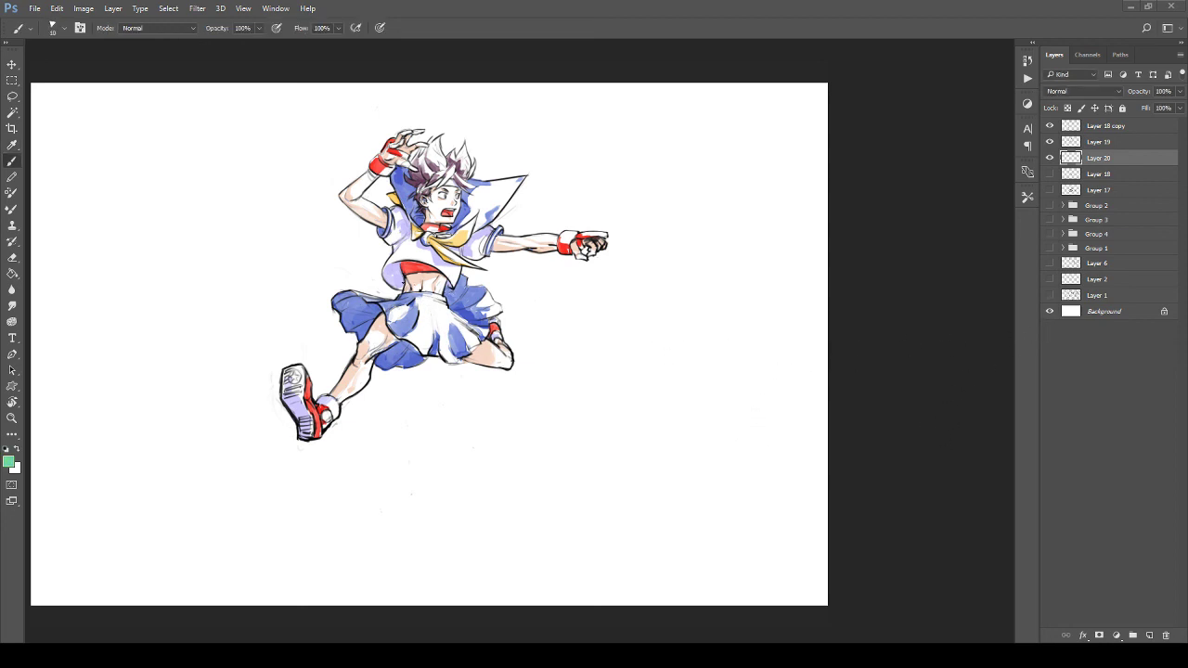
key("bracketright")
key("bracketright")
key("bracketright")
key("bracketright")
key("bracketright")
key("bracketright")
key("bracketright")
key("bracketright")
key("bracketright")
key("bracketright")
mouse_move(332, 273)
left_mouse_down()
mouse_move(316, 279)
mouse_move(323, 311)
mouse_move(311, 260)
mouse_move(300, 281)
left_mouse_up()
mouse_move(299, 291)
left_mouse_down()
mouse_move(283, 288)
mouse_move(323, 316)
mouse_move(354, 279)
mouse_move(325, 252)
mouse_move(393, 290)
mouse_move(351, 248)
mouse_move(381, 248)
mouse_move(293, 265)
mouse_move(297, 302)
mouse_move(327, 316)
left_mouse_up()
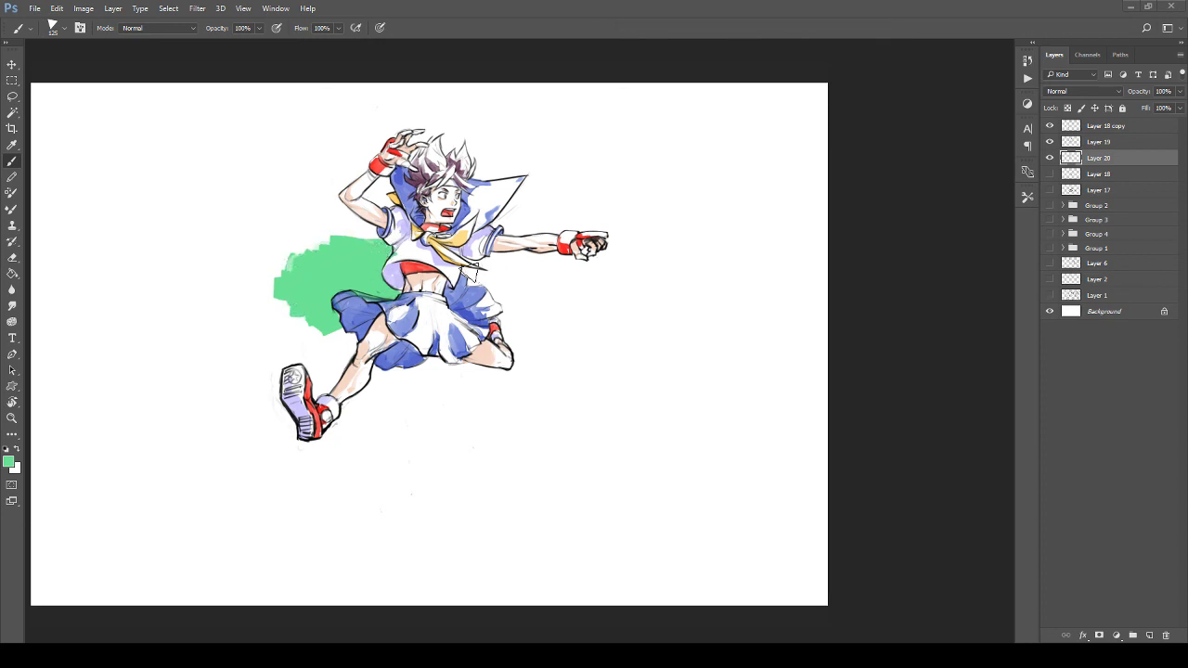
Step: Paint the same green backdrop beneath the outstretched arm, beside the shirt and rear skirt, and fill out the patch behind the back
mouse_move(473, 275)
left_mouse_down()
mouse_move(505, 286)
mouse_move(501, 299)
mouse_move(538, 280)
mouse_move(519, 318)
mouse_move(488, 318)
left_mouse_up()
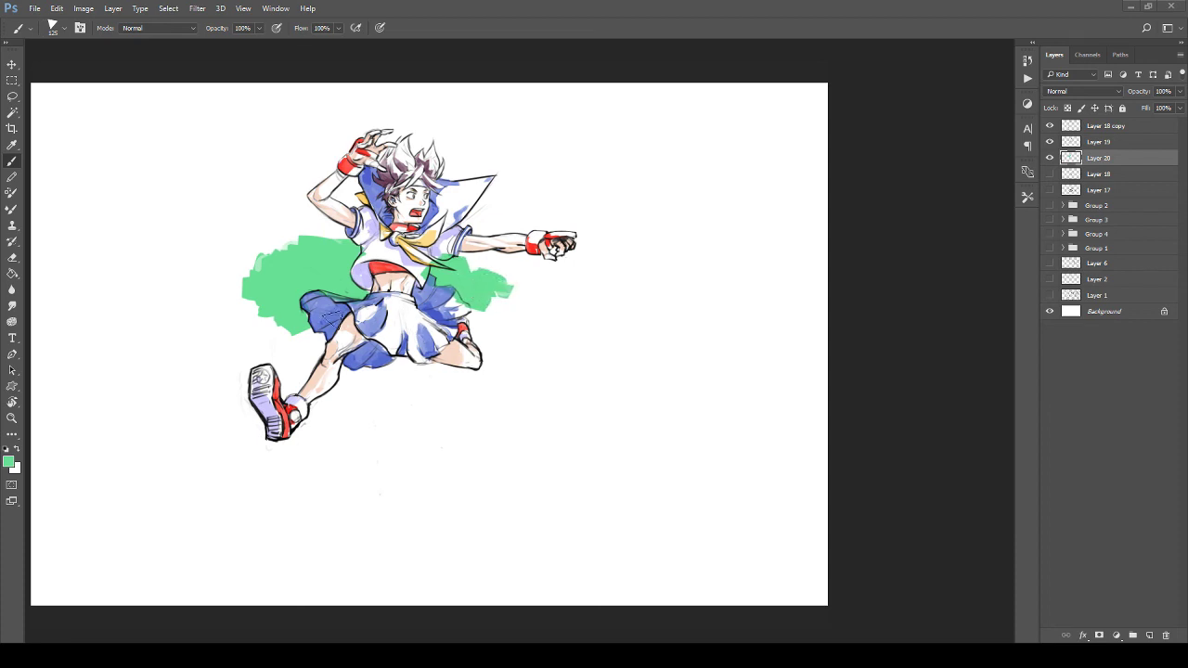
left_click_drag(284, 334, 272, 333)
left_click_drag(284, 332, 299, 328)
left_click_drag(460, 313, 500, 292)
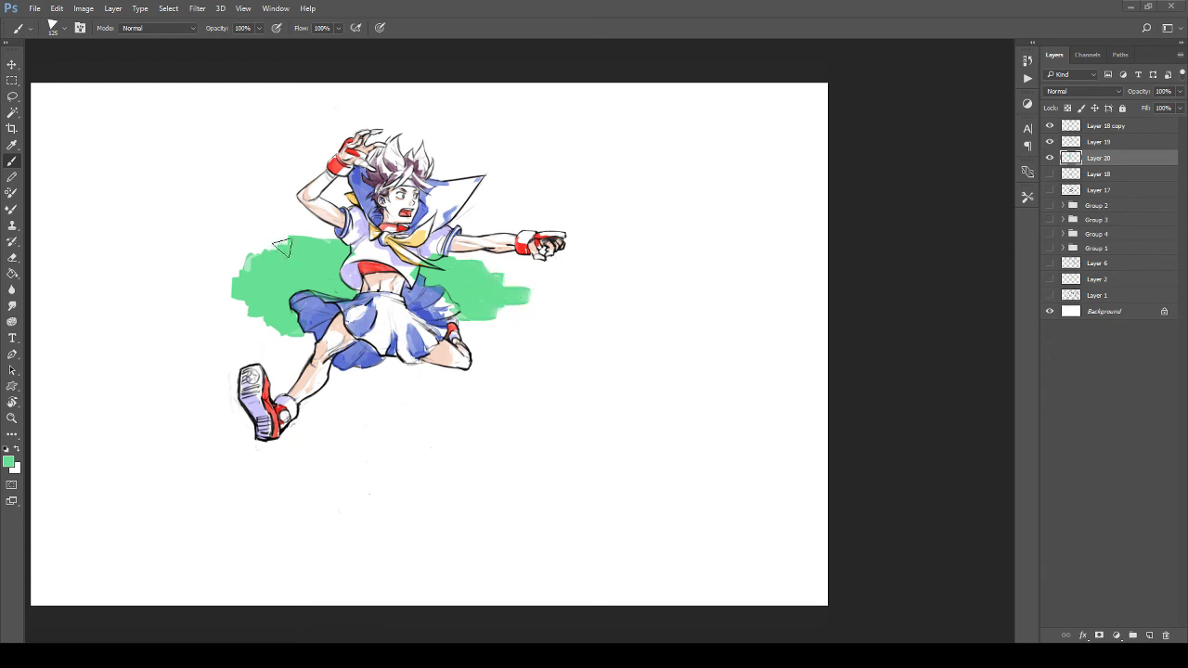
Step: Widen the green backdrop on both sides of the body and fill its remaining gaps around the shirt and skirt
left_click_drag(281, 247, 329, 245)
left_click_drag(281, 315, 231, 279)
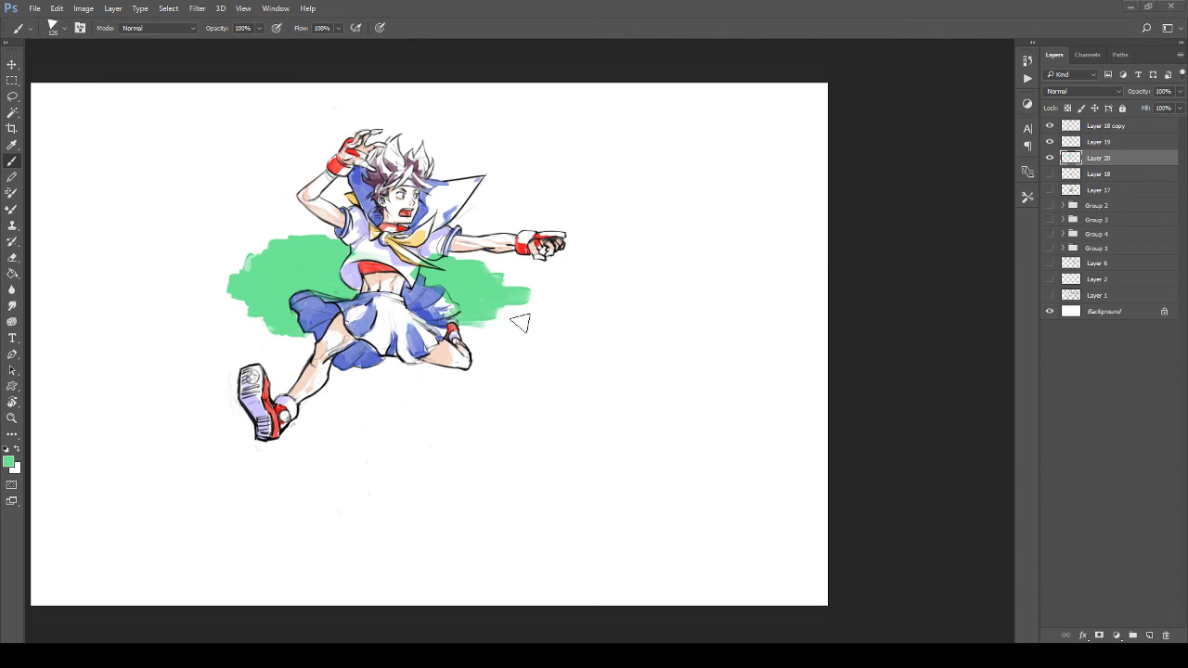
mouse_move(504, 292)
left_mouse_down()
mouse_move(557, 307)
mouse_move(583, 293)
left_mouse_up()
left_click_drag(471, 315, 513, 319)
left_click_drag(416, 279, 492, 281)
mouse_move(291, 319)
left_mouse_down()
mouse_move(358, 340)
mouse_move(415, 337)
left_mouse_up()
key("e")
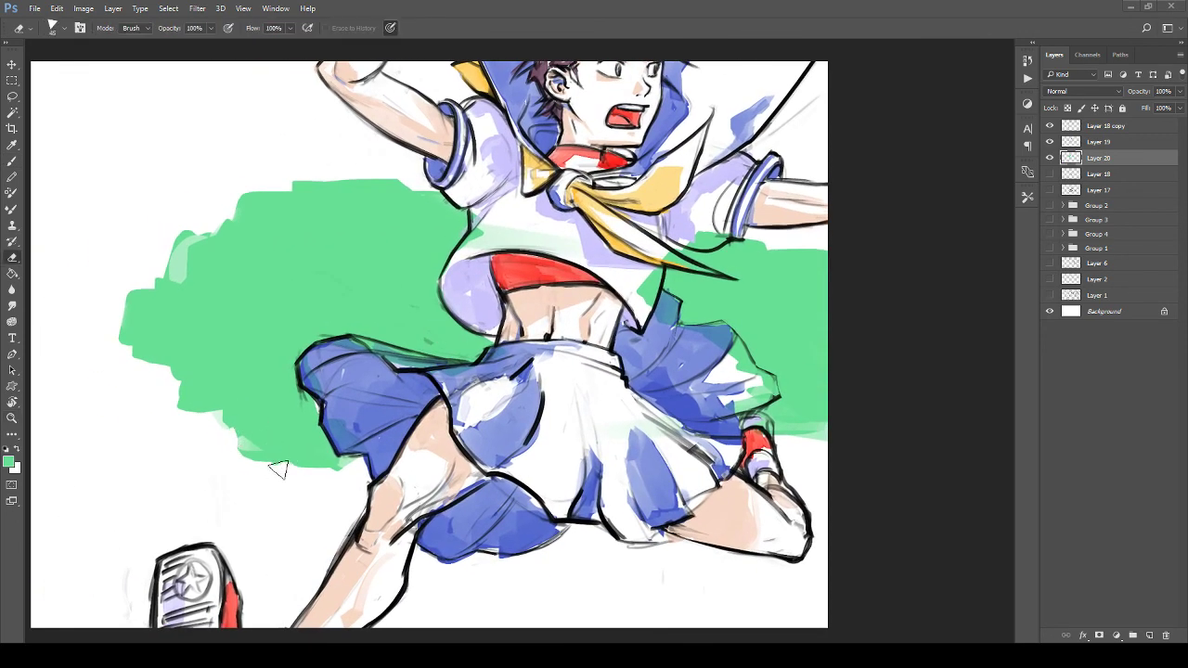
Step: Erase the green that overlaps the shirt, the waist and the trailing side of the skirt, adjusting the eraser size as needed
mouse_move(317, 353)
left_mouse_down()
mouse_move(363, 356)
mouse_move(341, 343)
mouse_move(396, 356)
mouse_move(346, 338)
mouse_move(418, 370)
mouse_move(371, 352)
mouse_move(498, 377)
left_mouse_up()
left_click_drag(468, 276, 359, 318)
mouse_move(381, 280)
left_mouse_down()
mouse_move(385, 331)
mouse_move(418, 265)
mouse_move(457, 300)
left_mouse_up()
key("bracketright")
key("bracketright")
key("bracketright")
key("bracketright")
mouse_move(543, 286)
left_mouse_down()
mouse_move(455, 314)
mouse_move(454, 367)
mouse_move(454, 354)
left_mouse_up()
key("bracketleft")
key("bracketleft")
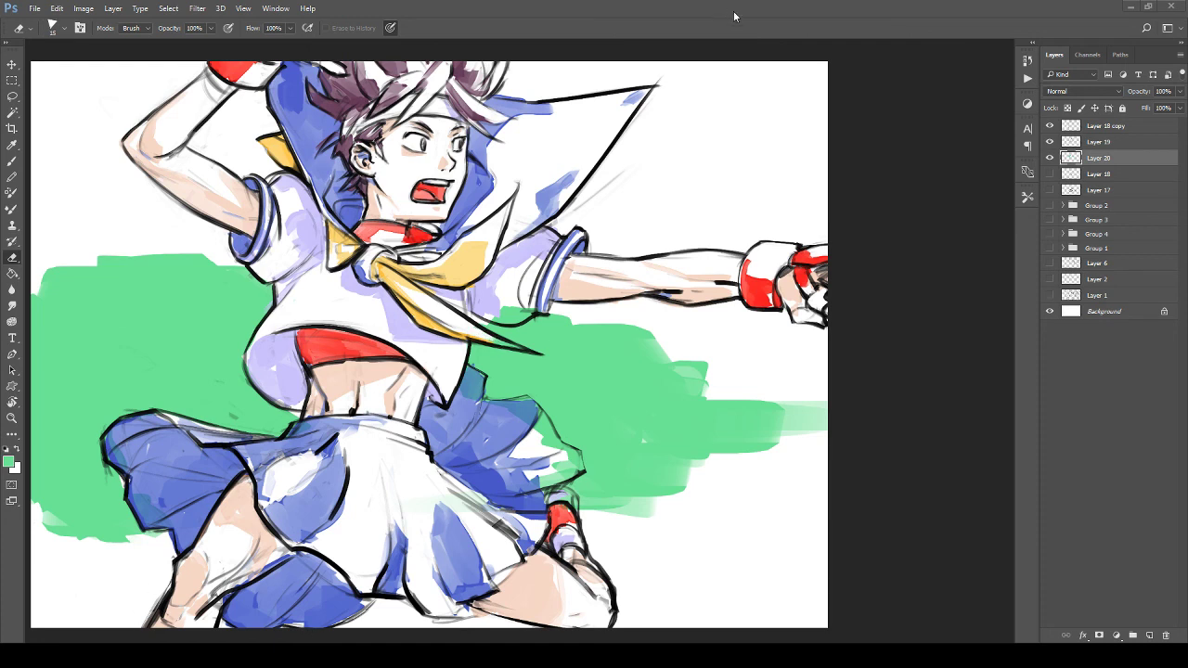
Step: Erase the remaining green from the outstretched arm's sleeve and the white highlights of the rear skirt
left_click_drag(409, 334, 380, 379)
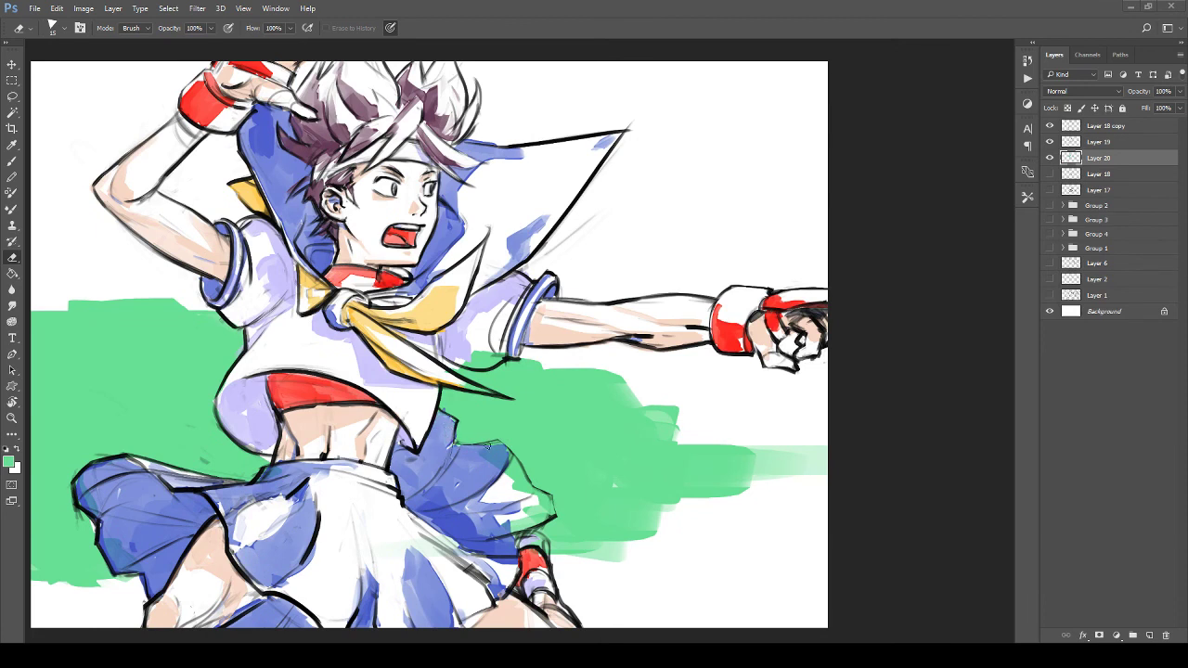
mouse_move(494, 444)
left_mouse_down()
mouse_move(526, 498)
mouse_move(457, 472)
mouse_move(484, 478)
mouse_move(481, 443)
mouse_move(502, 468)
mouse_move(497, 444)
mouse_move(486, 472)
mouse_move(498, 510)
mouse_move(507, 483)
mouse_move(390, 526)
left_mouse_up()
key("]")
left_click_drag(547, 429, 608, 432)
mouse_move(190, 340)
left_mouse_down()
mouse_move(343, 414)
mouse_move(384, 409)
left_mouse_up()
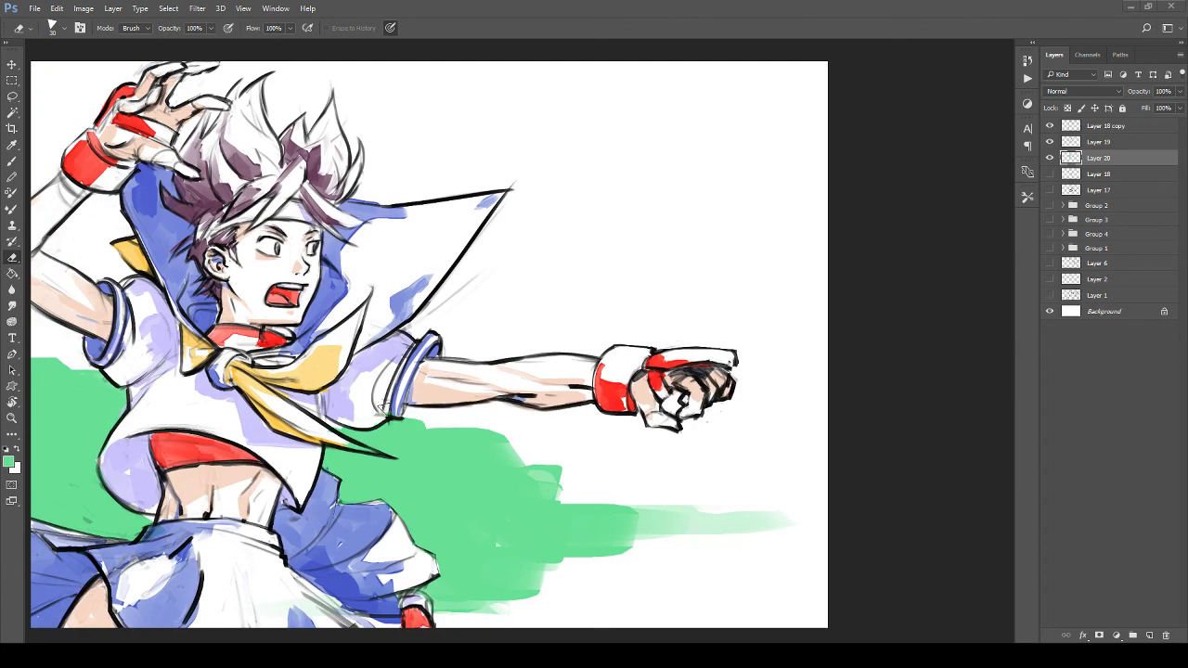
mouse_move(476, 375)
left_mouse_down()
mouse_move(477, 329)
mouse_move(557, 311)
mouse_move(640, 246)
mouse_move(677, 141)
left_mouse_up()
mouse_move(445, 335)
left_mouse_down()
mouse_move(429, 520)
mouse_move(433, 350)
mouse_move(421, 359)
left_mouse_up()
left_click_drag(607, 399, 375, 388)
Step: Paint a small green signature mark beside the bent knee with a 20-pixel brush and trim its shape with the eraser
key("b")
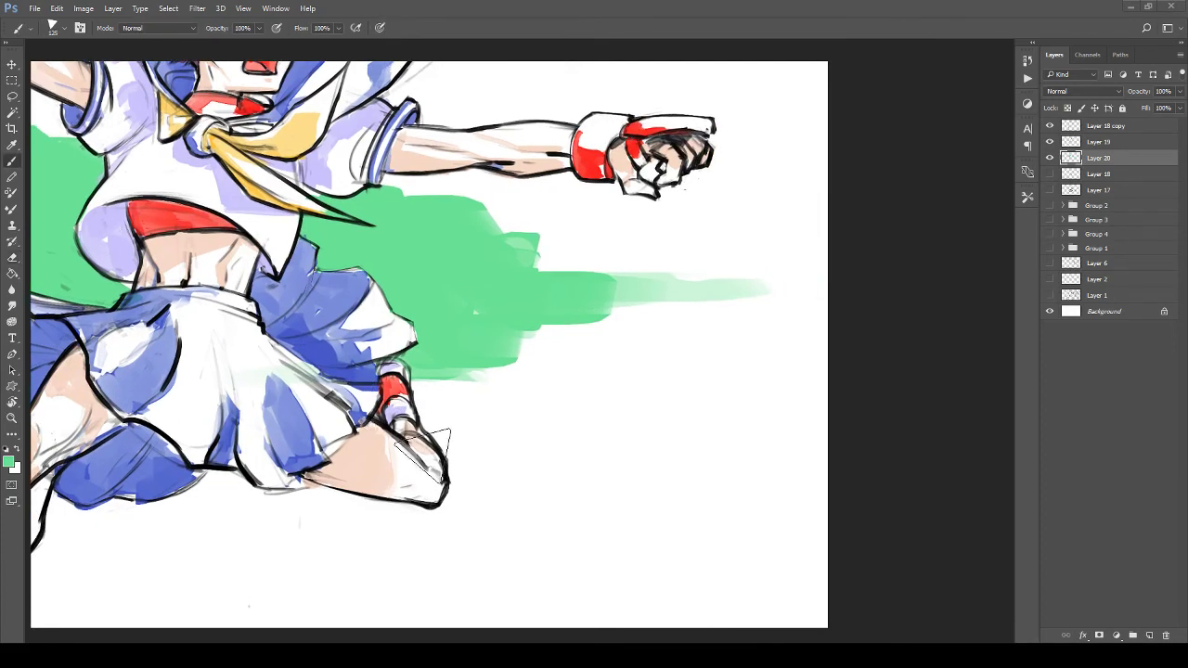
key("bracketleft")
key("bracketleft")
key("bracketleft")
key("bracketleft")
key("bracketleft")
mouse_move(455, 416)
left_mouse_down()
mouse_move(464, 429)
mouse_move(445, 403)
mouse_move(481, 442)
mouse_move(467, 419)
mouse_move(446, 442)
mouse_move(487, 424)
left_mouse_up()
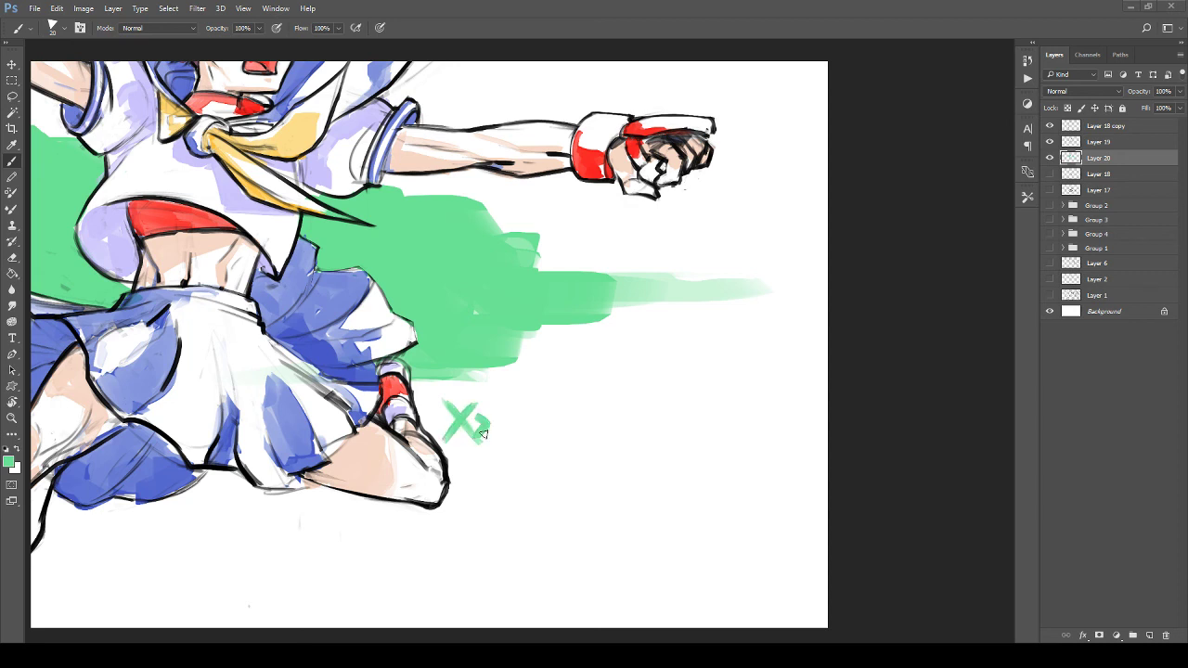
key("z")
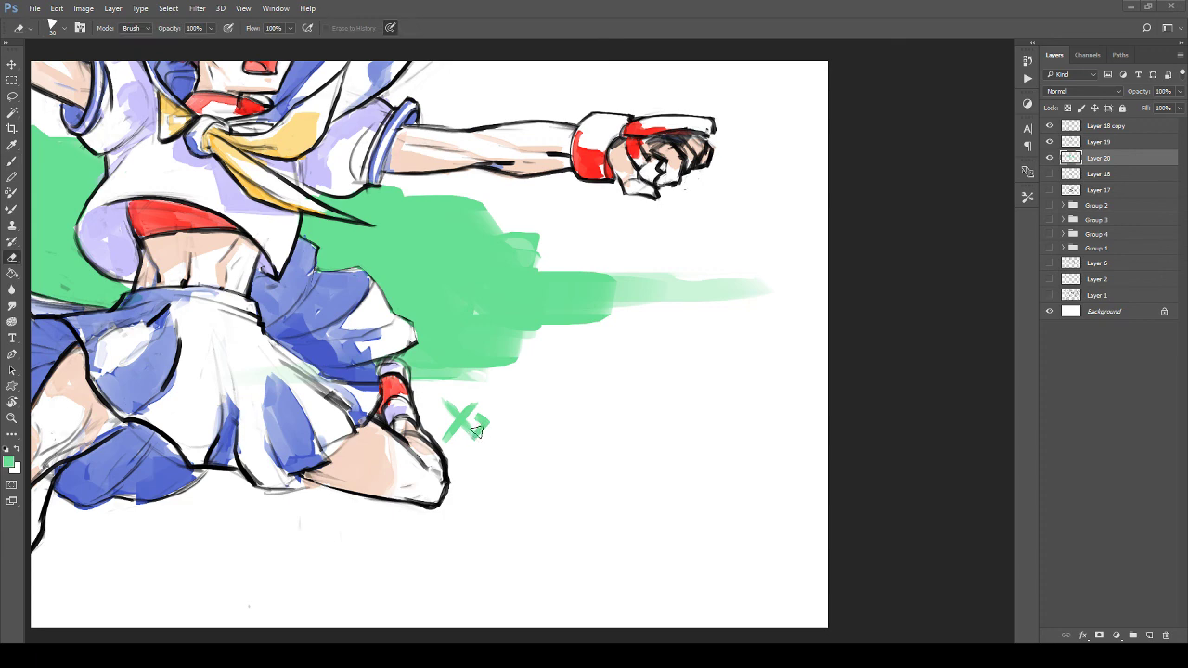
mouse_move(483, 431)
left_mouse_down()
mouse_move(406, 402)
mouse_move(437, 392)
left_mouse_up()
left_click_drag(405, 292, 438, 293)
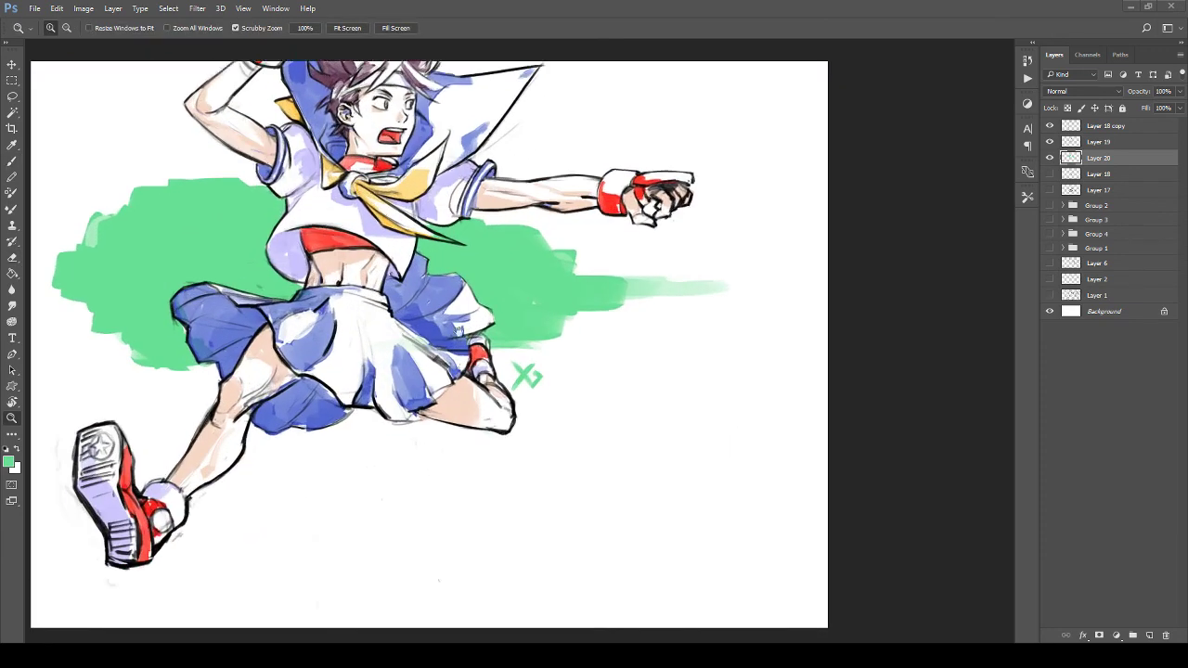
Step: Switch to Layer 19 and pick up the skin and hair shadow colors from the neck and the hair beside the ear
mouse_move(384, 179)
left_mouse_down()
mouse_move(392, 351)
mouse_move(379, 371)
mouse_move(351, 362)
left_mouse_up()
left_click_drag(440, 255, 478, 258)
left_click_drag(478, 258, 548, 360)
left_click(1079, 144)
key("b")
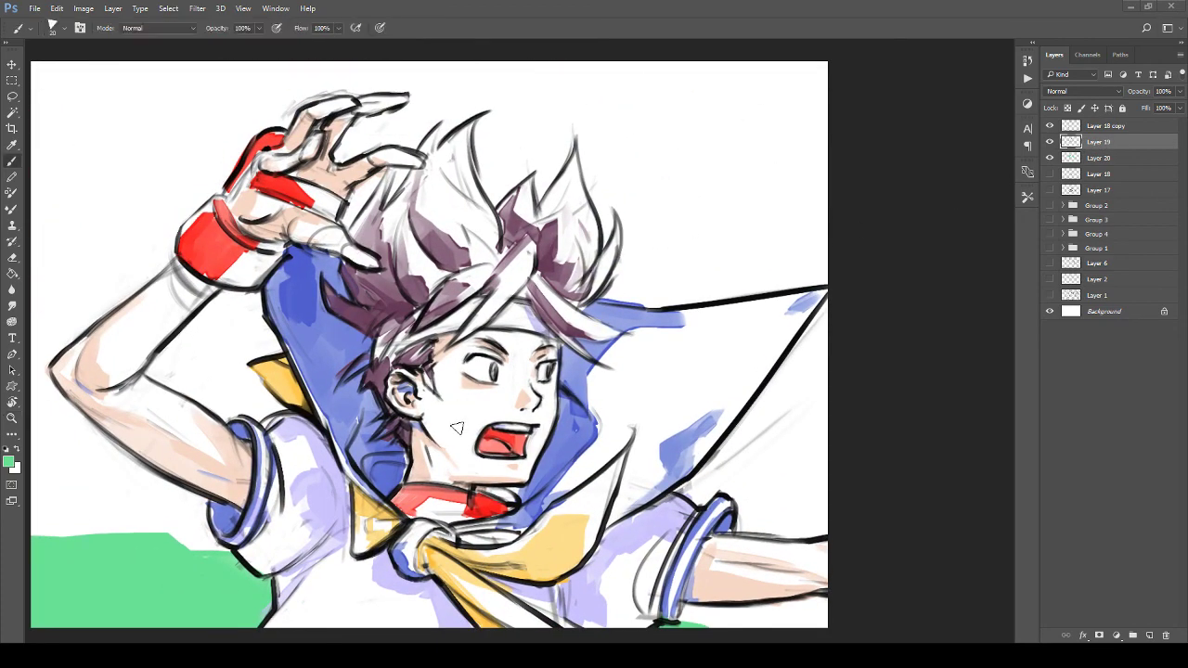
left_click(423, 471, "alt")
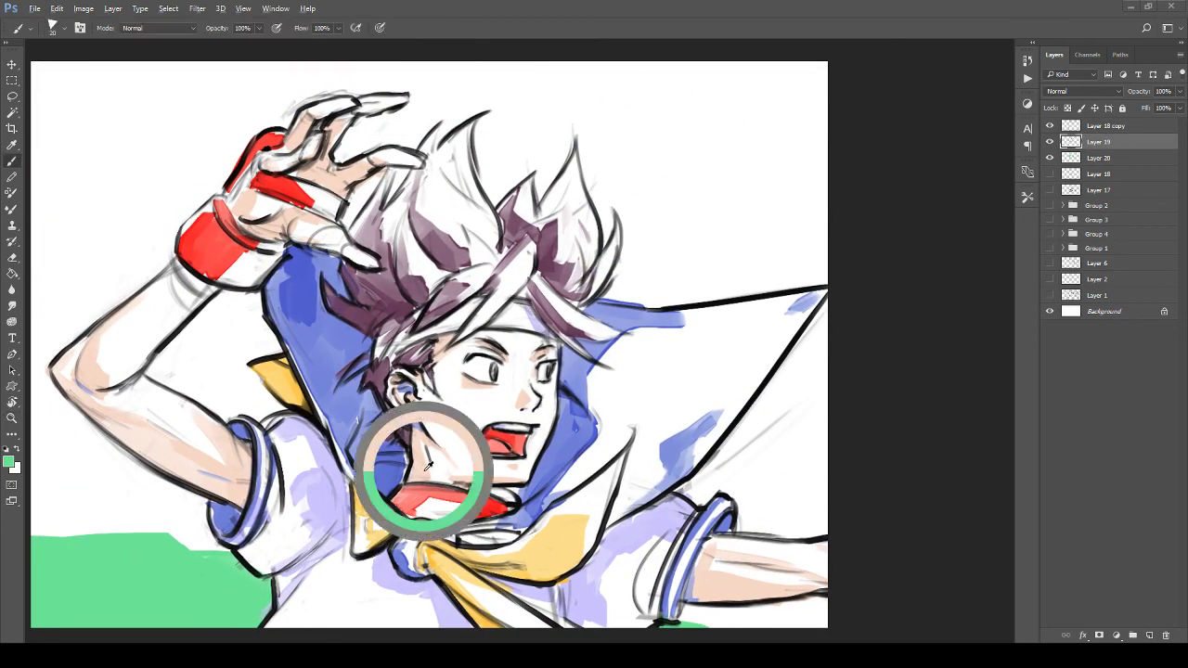
left_click(416, 366, "alt")
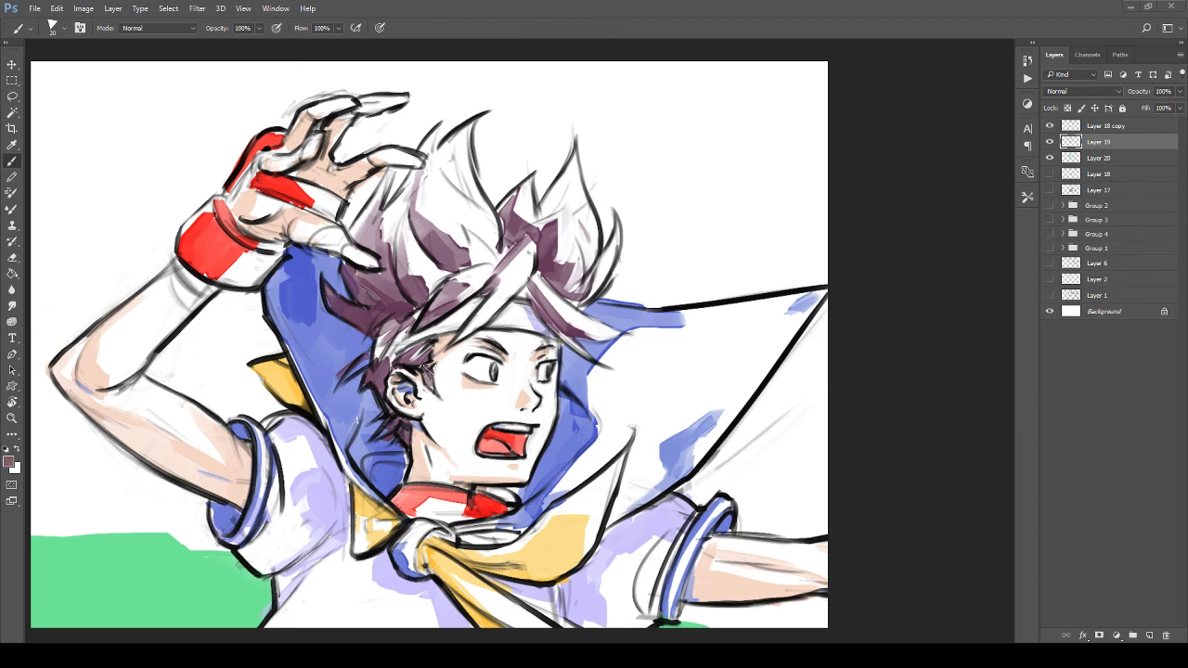
left_click(418, 449, "alt")
left_click_drag(473, 392, 517, 432)
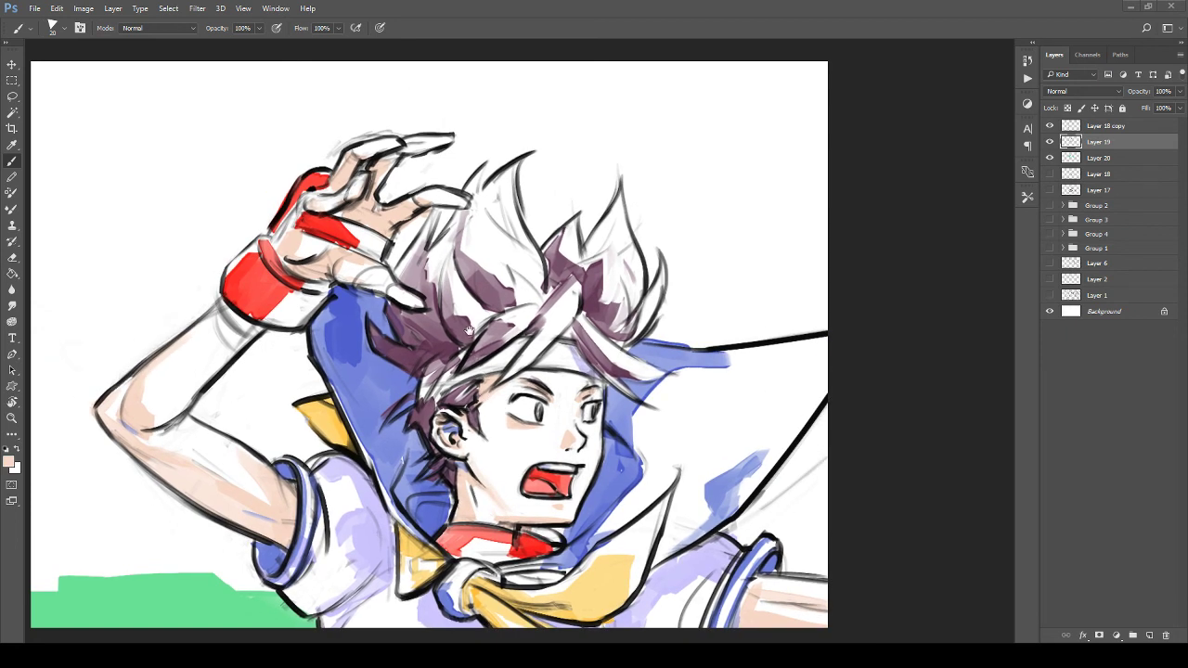
left_click_drag(469, 331, 445, 397)
Step: Paint purple-brown shadows into the upper hair spikes and the locks above the headband with a smaller brush
left_click(469, 356, "alt")
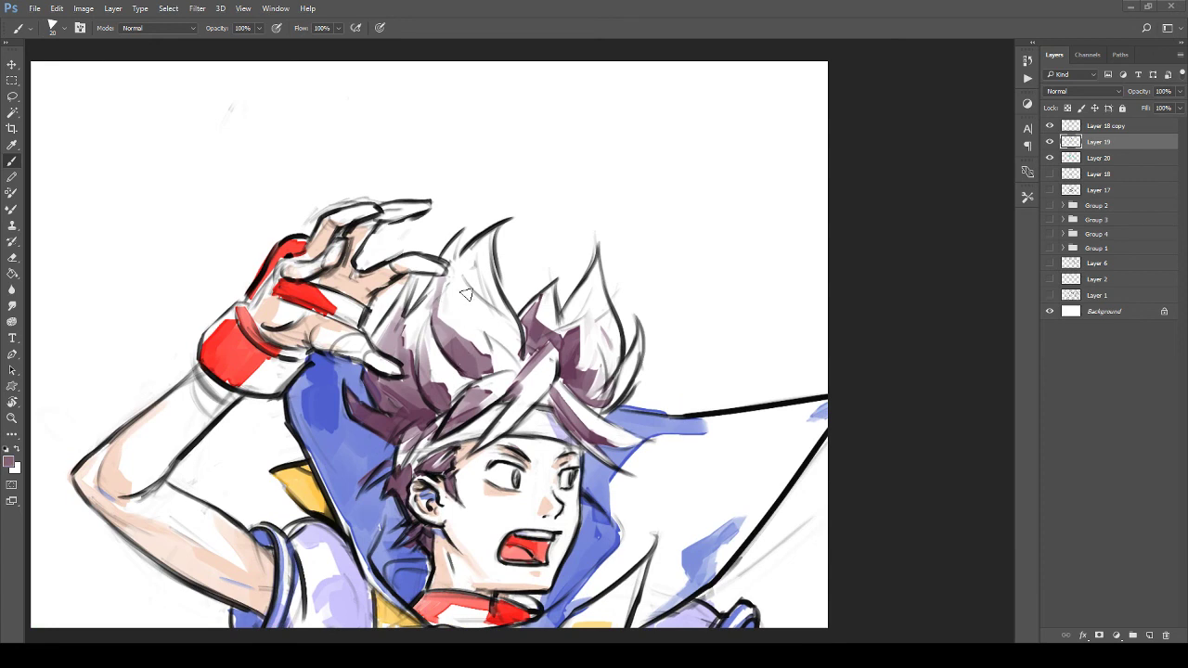
key("[")
mouse_move(458, 243)
left_mouse_down()
mouse_move(453, 278)
mouse_move(477, 291)
left_mouse_up()
left_click_drag(480, 292, 477, 280)
mouse_move(485, 336)
left_mouse_down()
mouse_move(475, 321)
mouse_move(480, 351)
mouse_move(530, 354)
left_mouse_up()
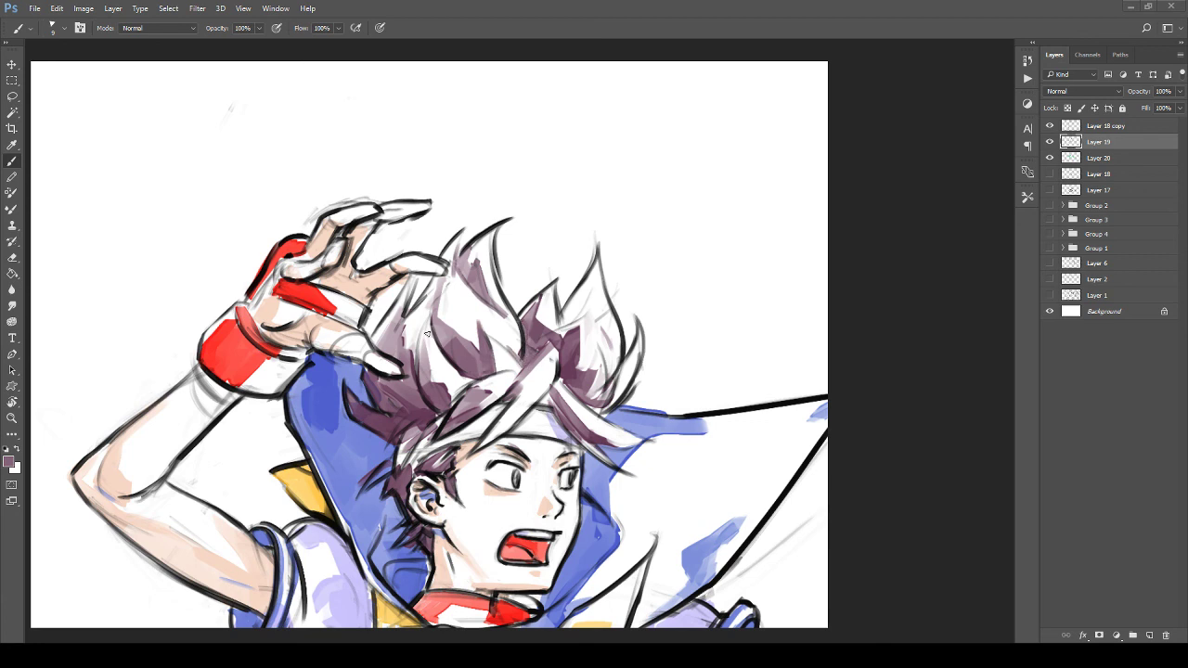
left_click_drag(427, 333, 421, 381)
mouse_move(515, 408)
left_mouse_down()
mouse_move(476, 452)
mouse_move(529, 394)
mouse_move(496, 437)
left_mouse_up()
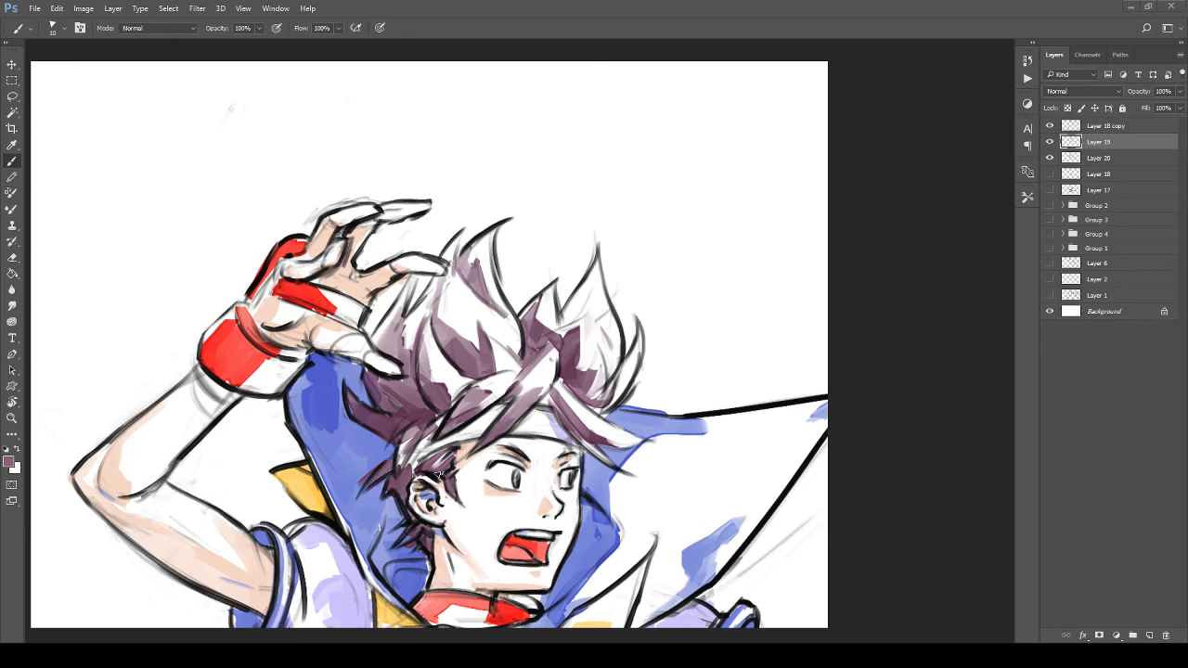
Step: Touch up the ear with the sampled skin tone and add red strokes across the white part of the collar
mouse_move(399, 440)
left_mouse_down()
mouse_move(418, 373)
mouse_move(352, 345)
left_mouse_up()
left_click(361, 465, "alt")
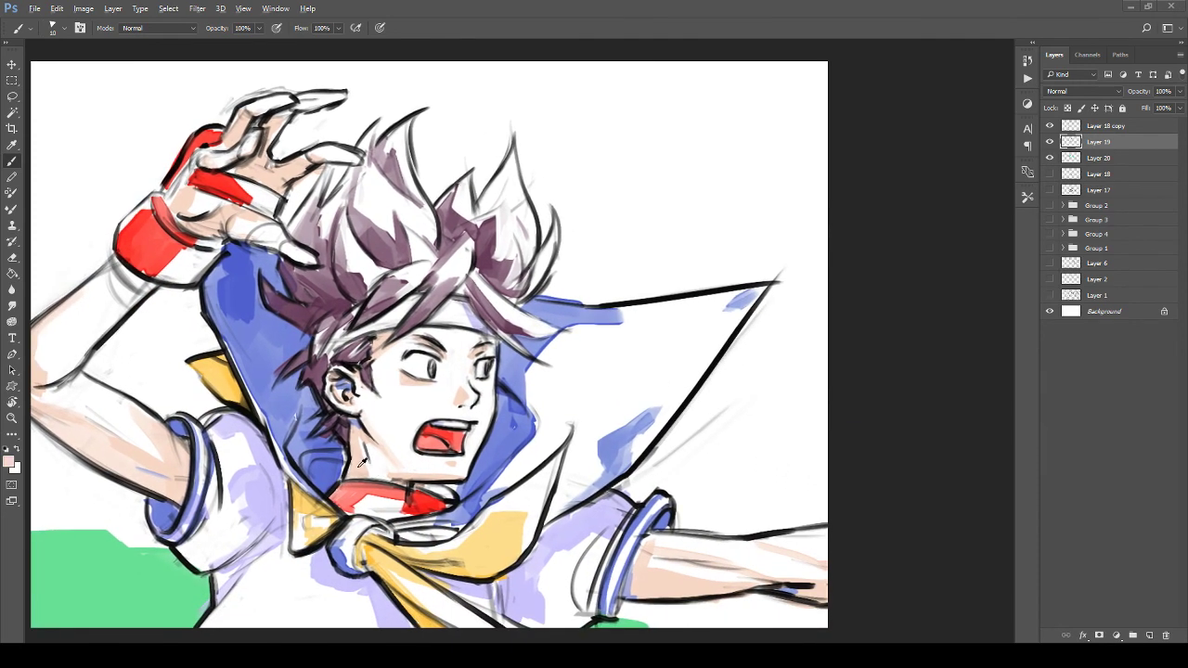
left_click_drag(454, 446, 422, 425)
left_click(445, 453, "alt")
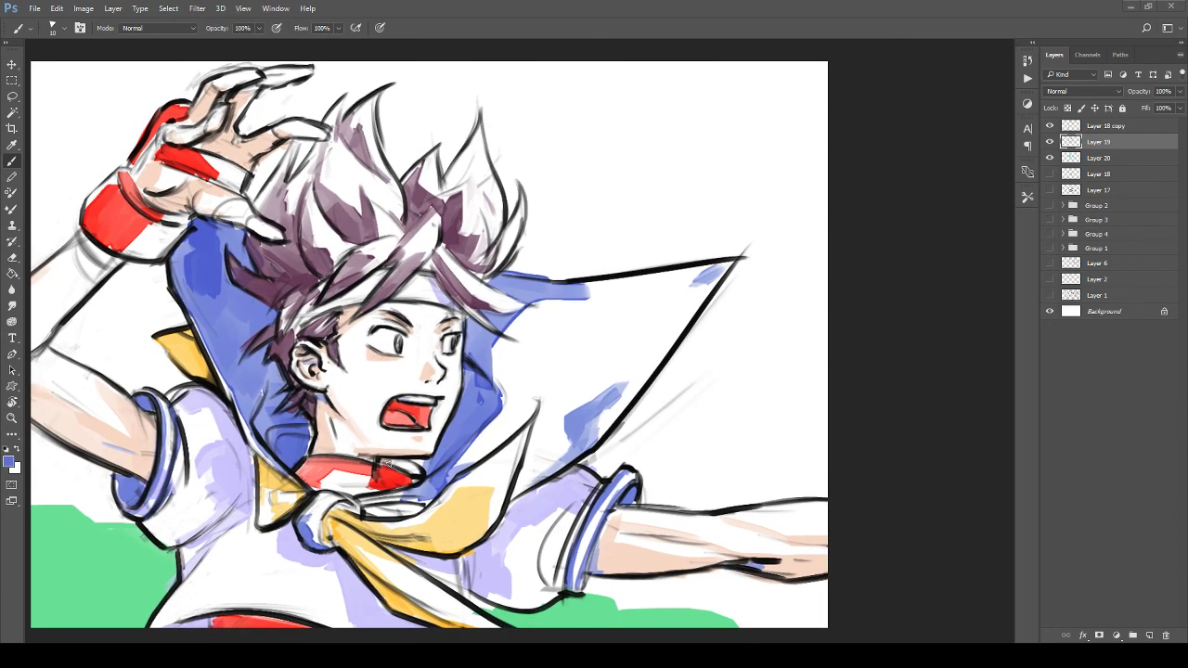
mouse_move(385, 463)
left_mouse_down()
mouse_move(414, 471)
mouse_move(407, 477)
left_mouse_up()
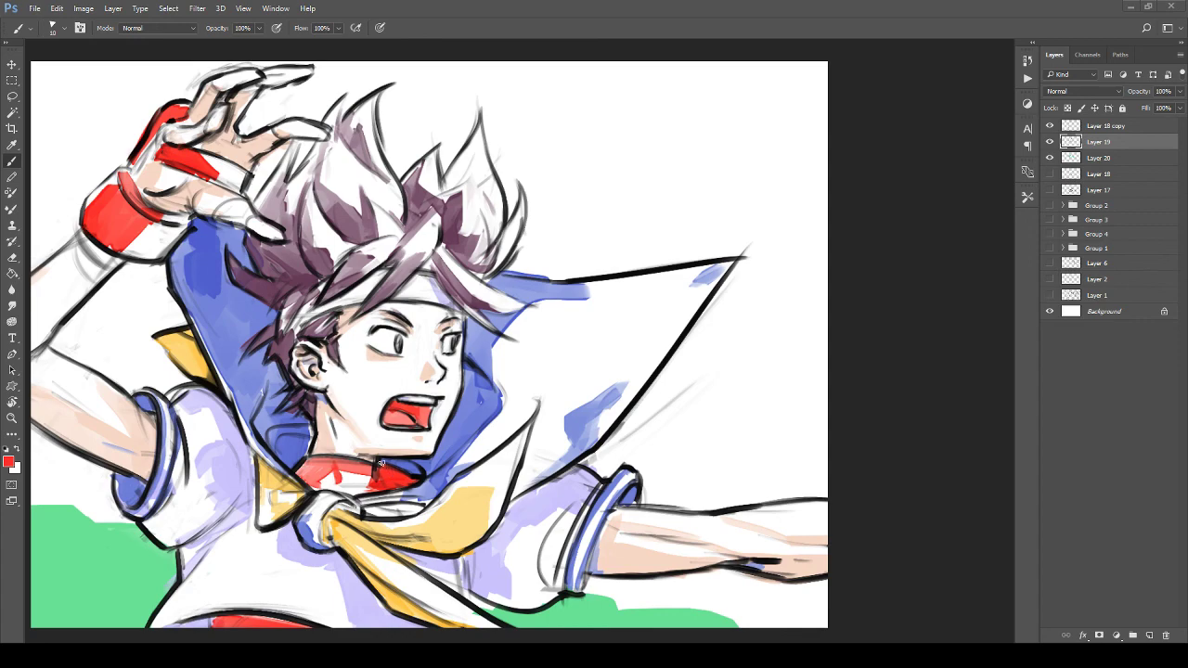
Step: Sample the arm's skin tone and shade the raised forearm just below the red wristband
key("z")
mouse_move(380, 462)
left_mouse_down()
mouse_move(344, 435)
mouse_move(413, 470)
left_mouse_up()
mouse_move(354, 403)
left_mouse_down()
mouse_move(391, 394)
mouse_move(399, 412)
left_mouse_up()
key("b")
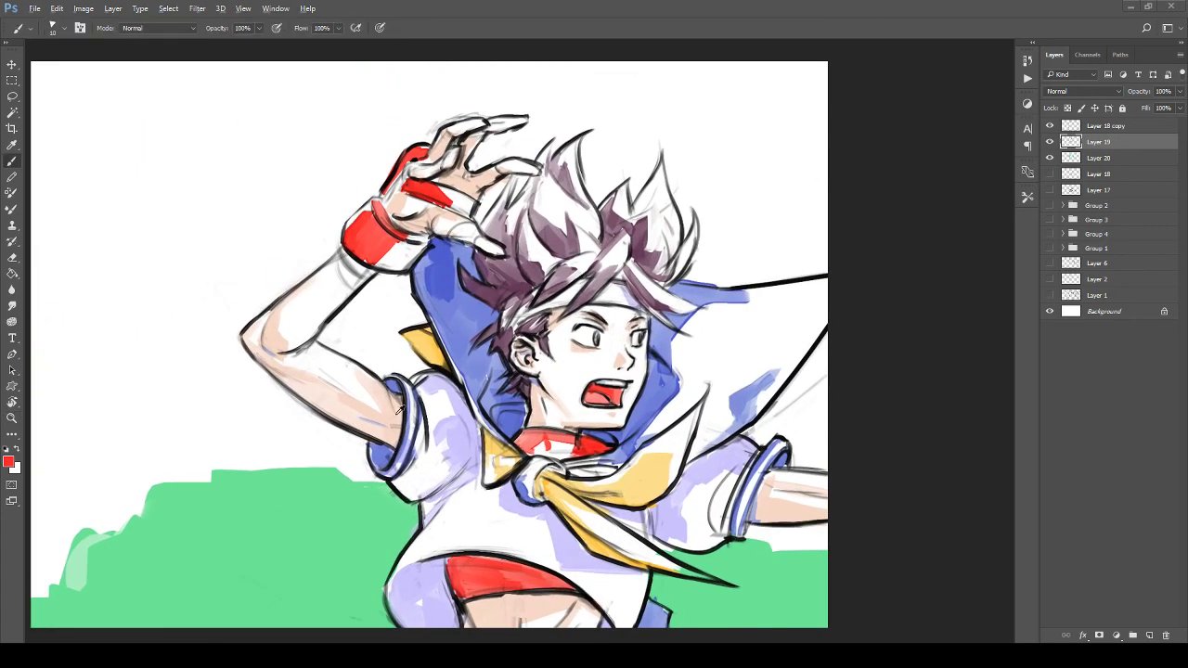
left_click(400, 410, "alt")
mouse_move(344, 255)
left_mouse_down()
mouse_move(351, 277)
mouse_move(369, 271)
mouse_move(343, 284)
mouse_move(360, 283)
left_mouse_up()
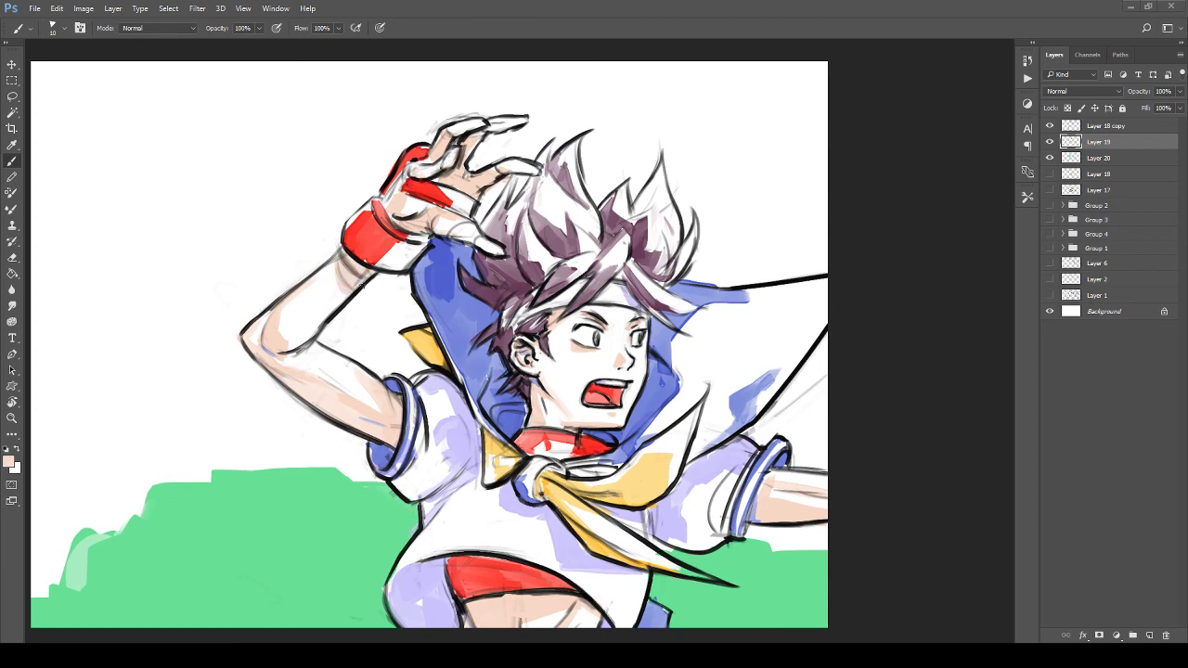
Step: Shade the front foot's sock and the star on the shoe sole with light lavender
left_click_drag(800, 513, 344, 361)
left_click_drag(446, 395, 406, 337)
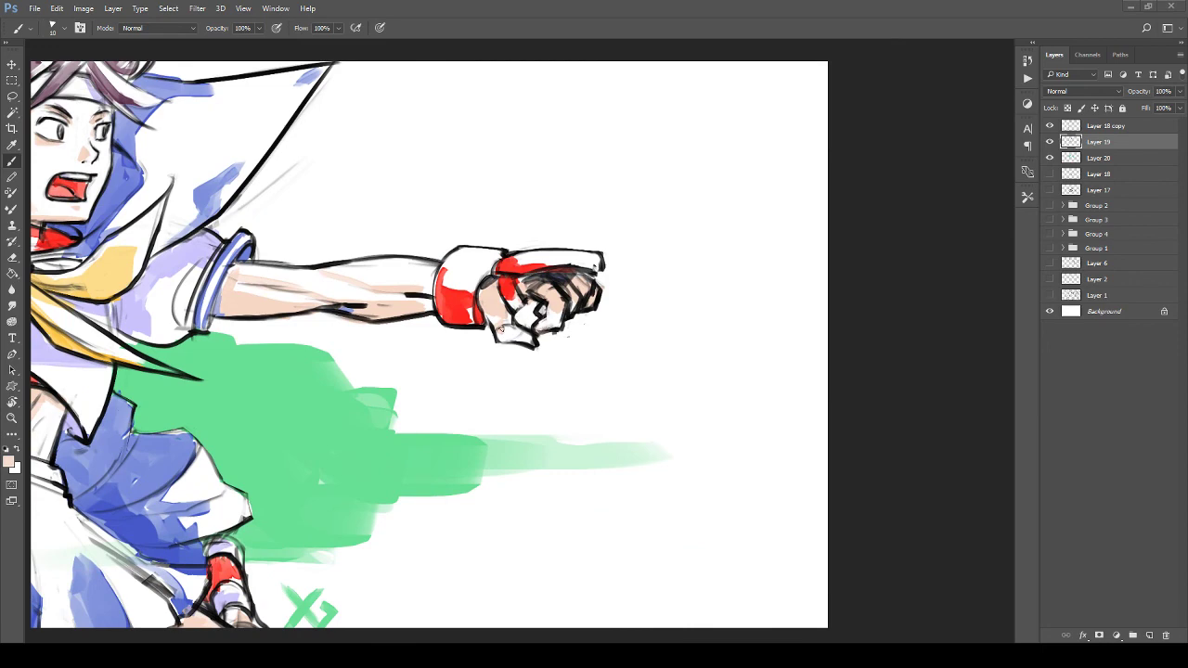
left_click_drag(455, 336, 638, 74)
left_click_drag(397, 374, 440, 370)
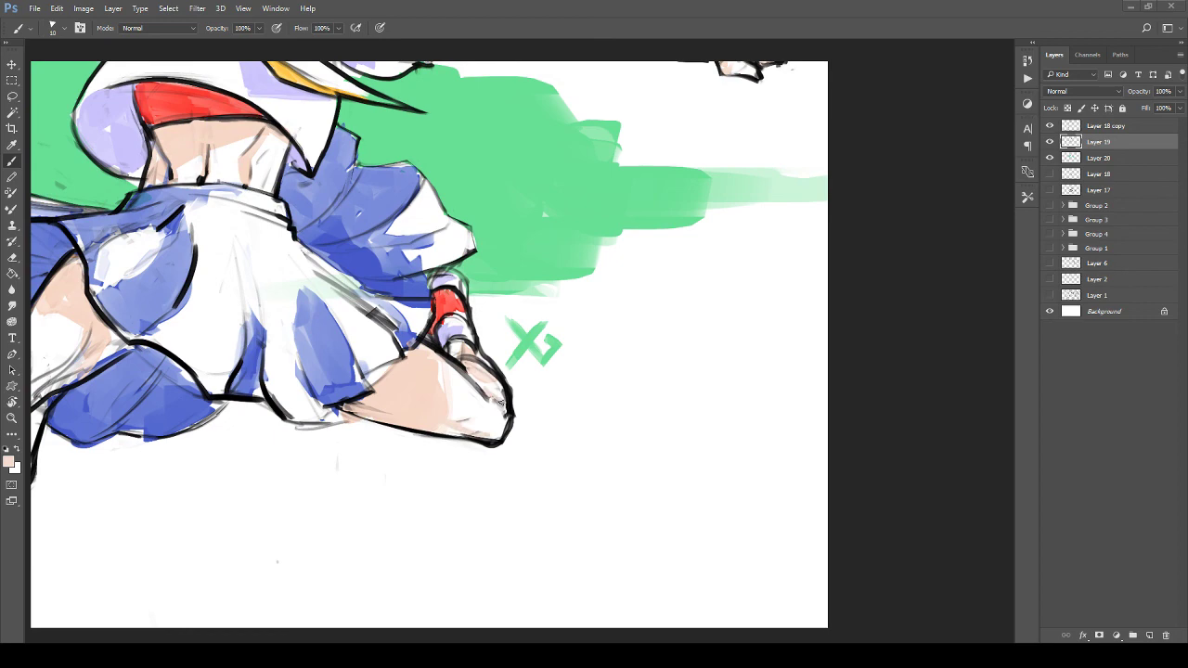
left_click_drag(466, 380, 426, 353)
mouse_move(499, 405)
left_mouse_down()
mouse_move(778, 425)
mouse_move(834, 410)
left_mouse_up()
left_click_drag(330, 480, 385, 403)
left_click_drag(289, 507, 334, 452)
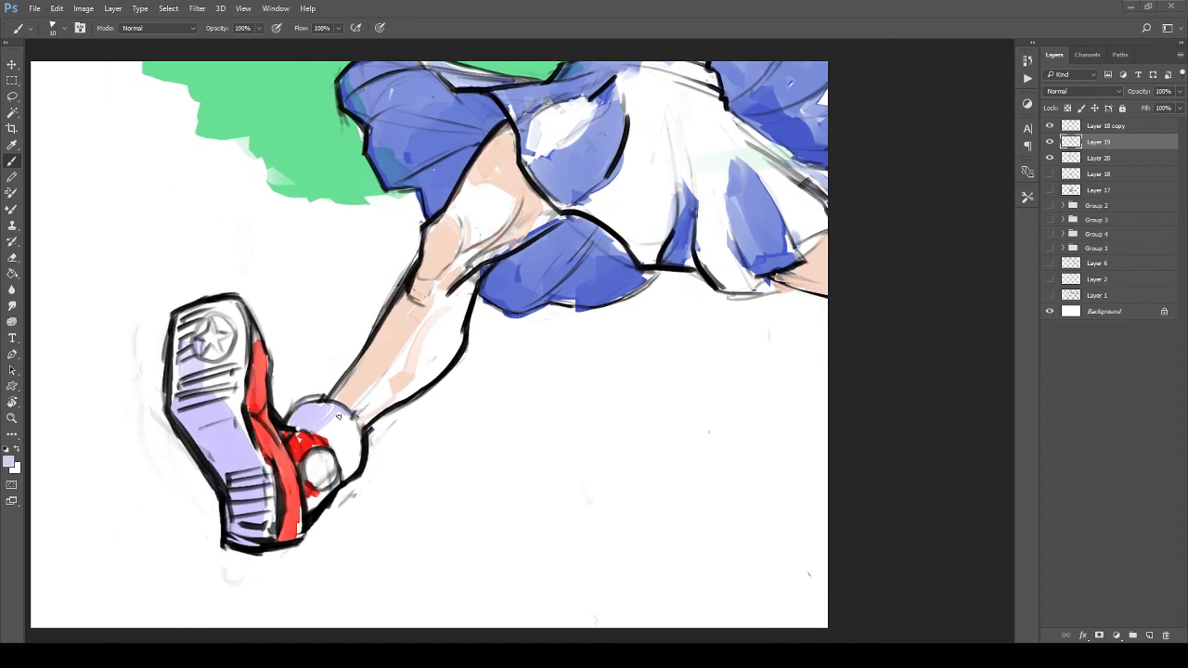
left_click_drag(212, 338, 275, 392)
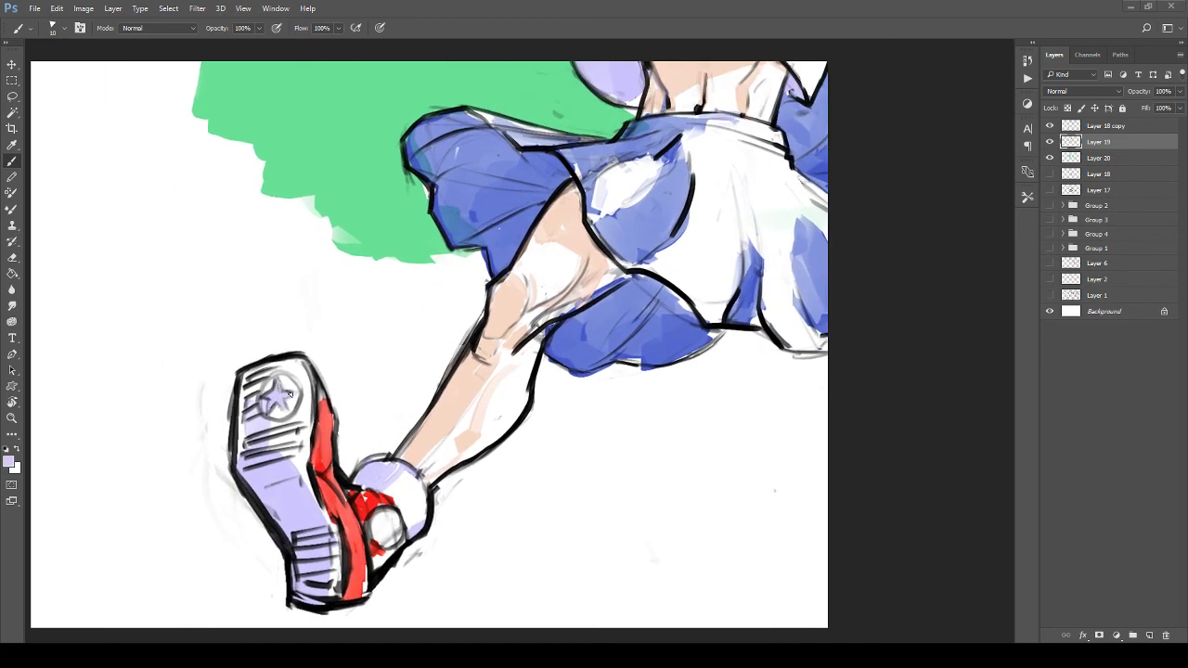
Step: On Layer 20, erase the faint green left over the white front of the skirt and its waistband
key("z")
mouse_move(341, 414)
left_mouse_down()
mouse_move(249, 391)
mouse_move(270, 393)
left_mouse_up()
left_click_drag(369, 326, 318, 443)
mouse_move(358, 395)
left_mouse_down()
mouse_move(307, 405)
mouse_move(376, 378)
left_mouse_up()
mouse_move(548, 274)
left_mouse_down()
mouse_move(364, 393)
mouse_move(342, 428)
mouse_move(343, 405)
mouse_move(314, 406)
left_mouse_up()
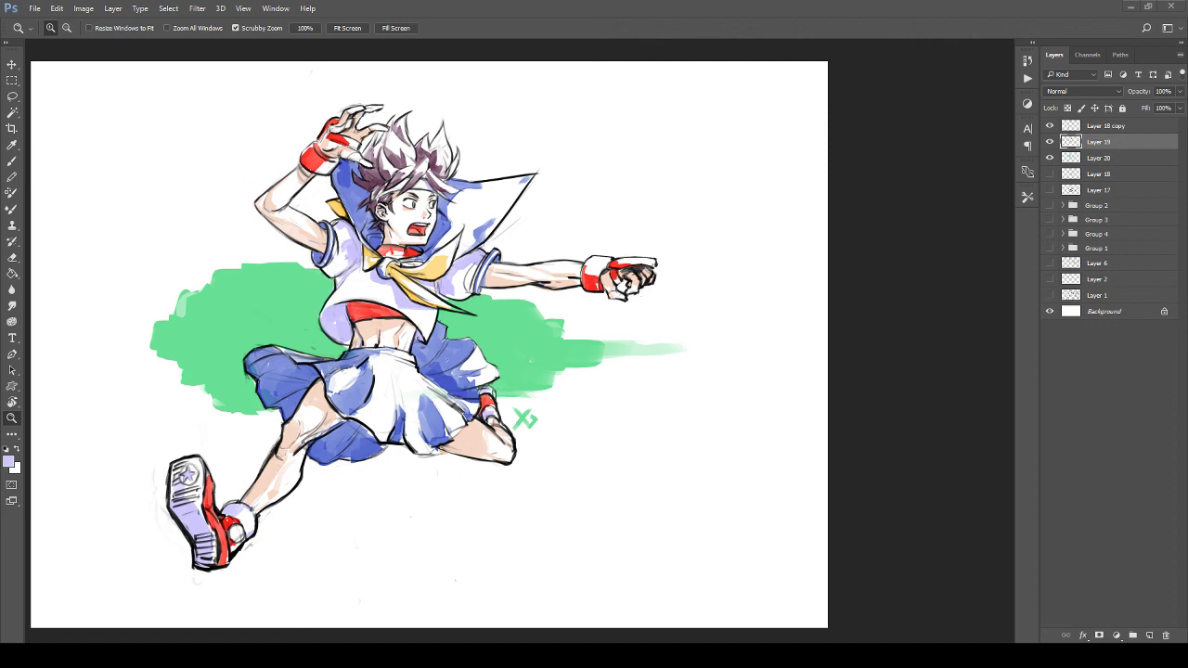
left_click(466, 386)
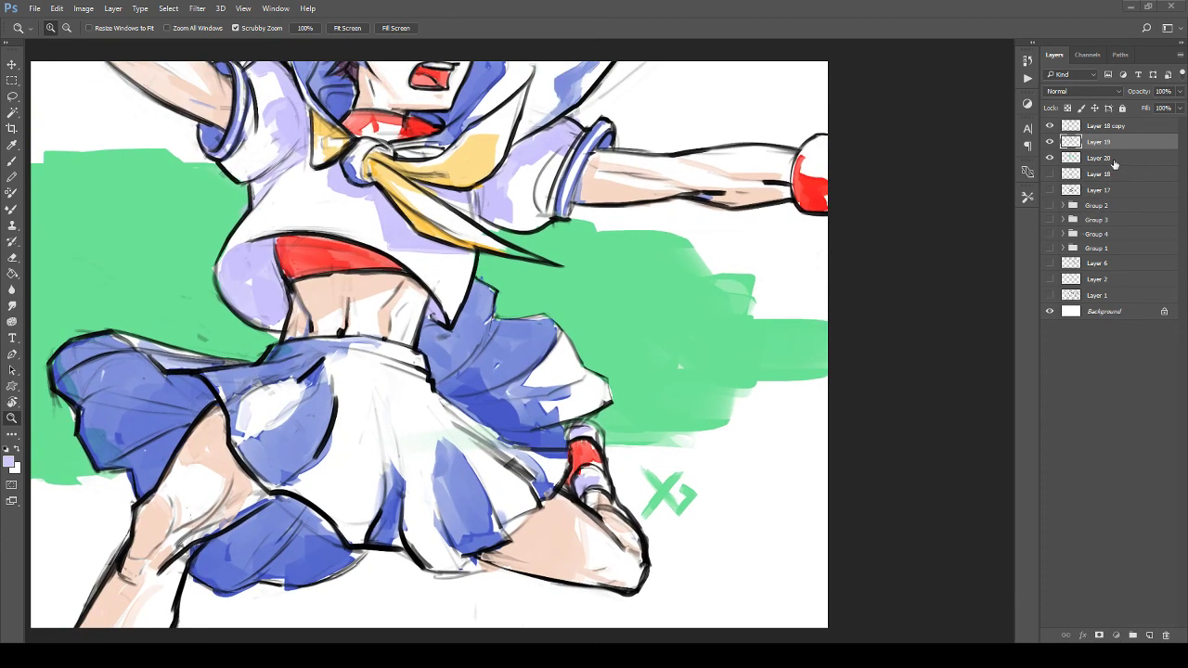
left_click(1099, 158)
key("e")
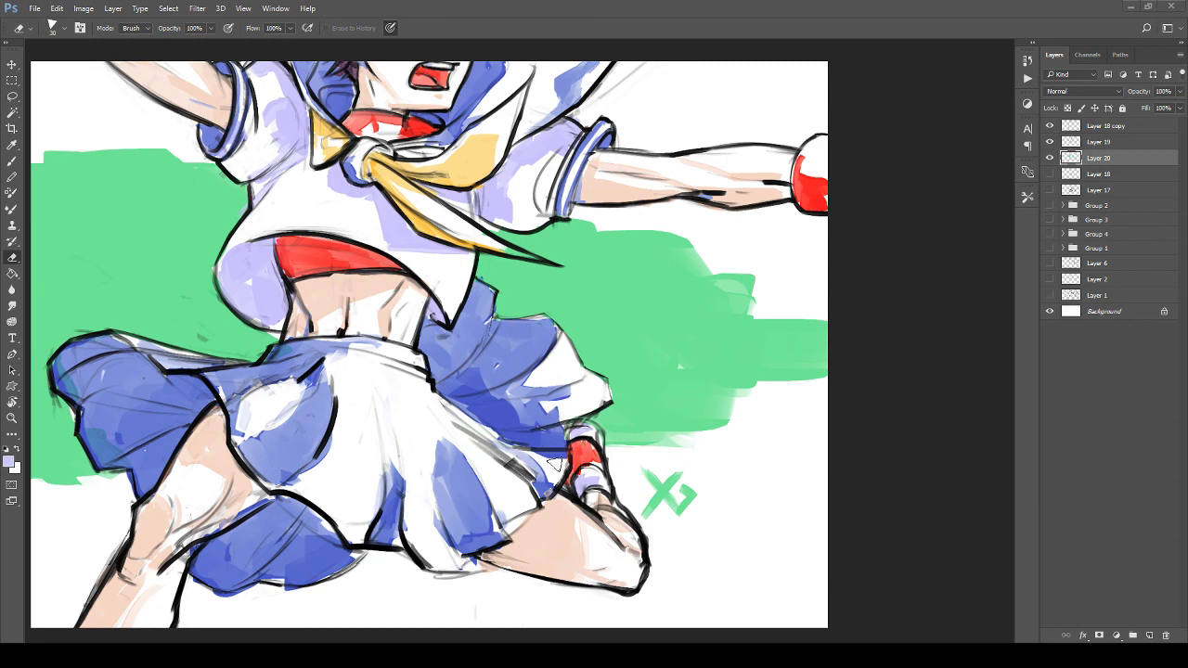
left_click_drag(431, 361, 498, 418)
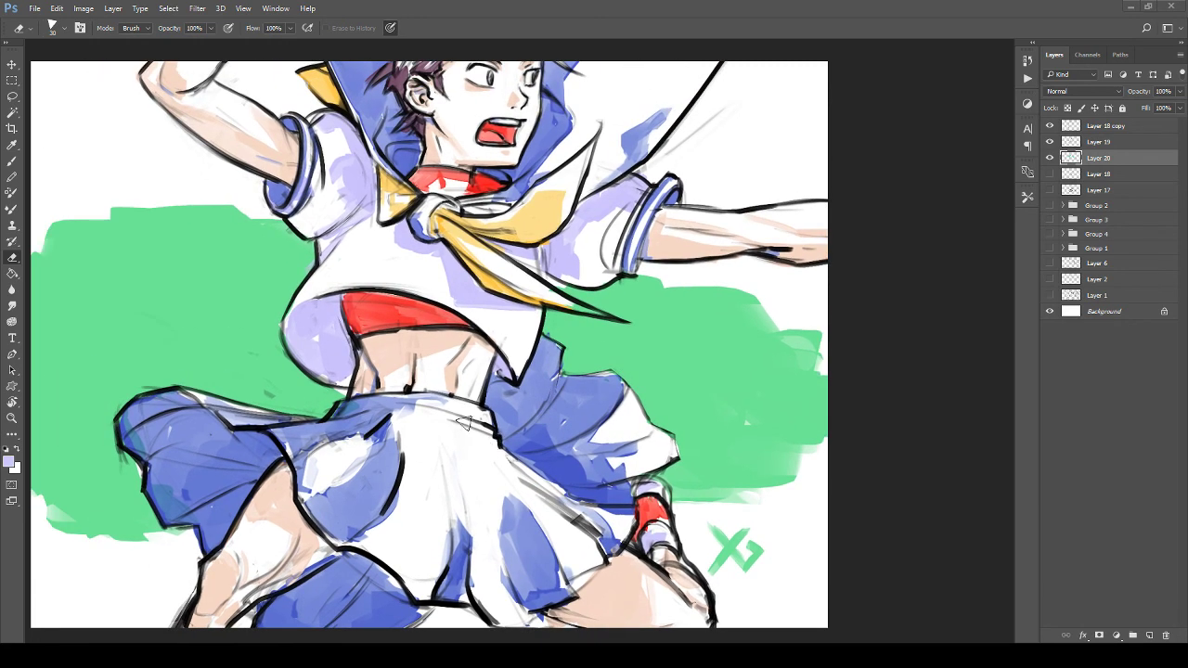
left_click_drag(450, 461, 532, 461)
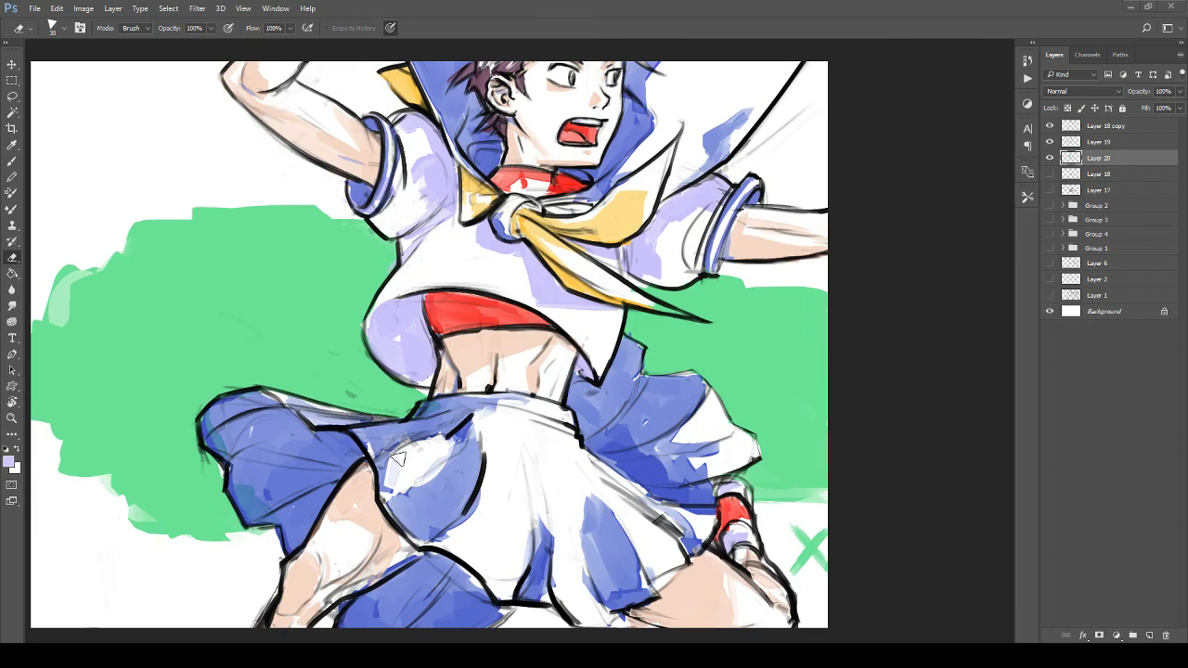
Step: Erase the leftover green tint from the blue shadows on the trailing side and front of the skirt
left_click_drag(370, 444, 387, 454)
left_click_drag(302, 436, 322, 410)
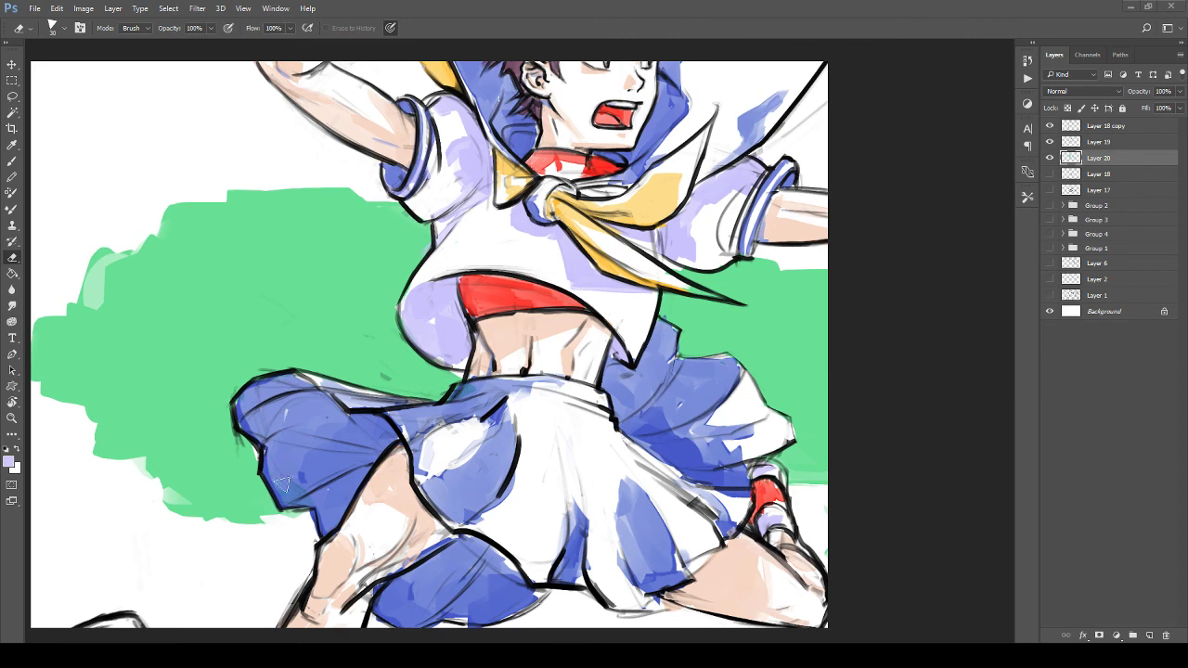
left_click_drag(403, 544, 357, 410)
left_click_drag(433, 404, 381, 408)
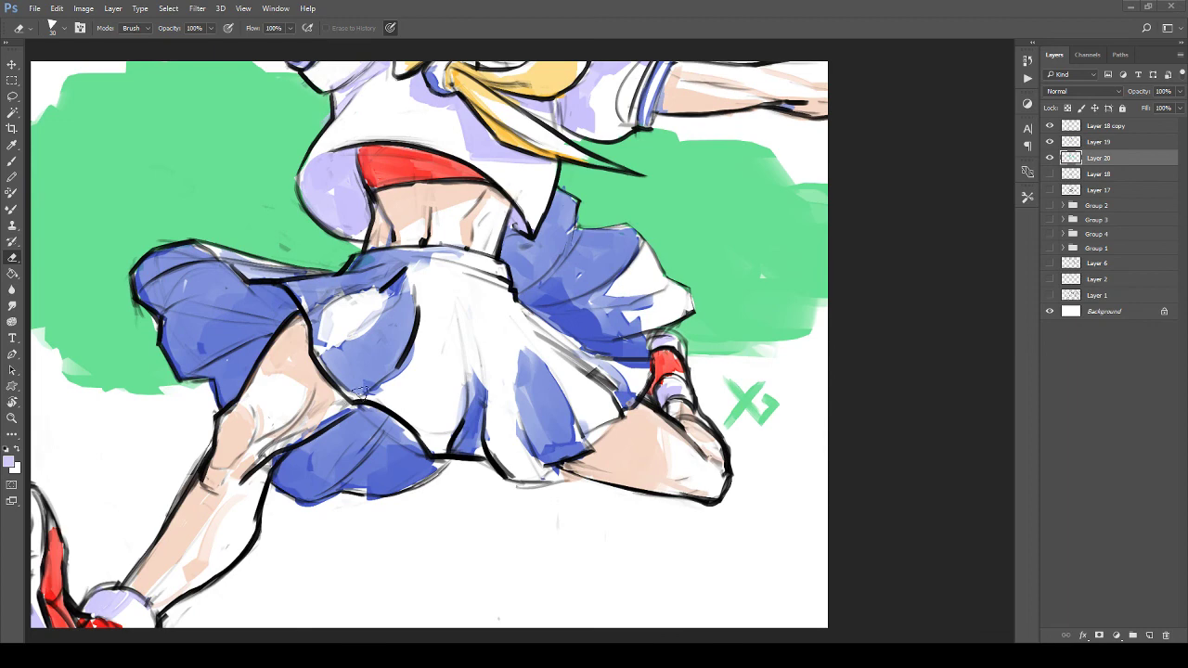
scroll(381, 399, "up", 3)
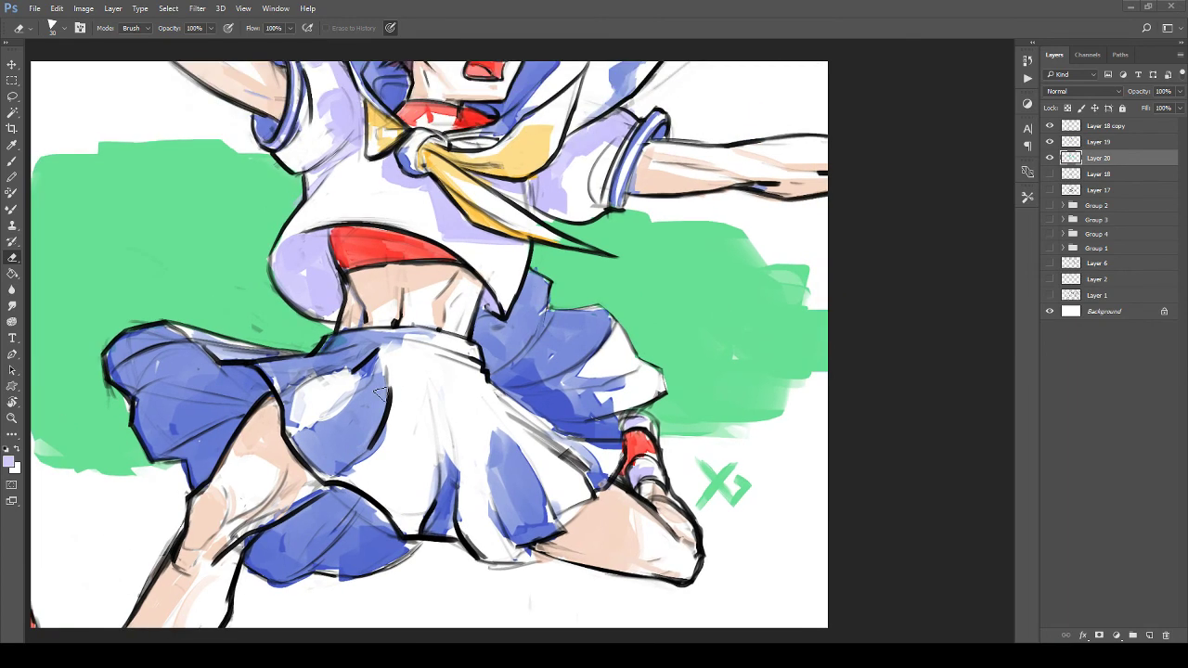
left_click_drag(381, 394, 392, 437)
key("z")
mouse_move(422, 352)
left_mouse_down()
mouse_move(371, 321)
mouse_move(421, 342)
left_mouse_up()
left_click_drag(421, 342, 437, 413)
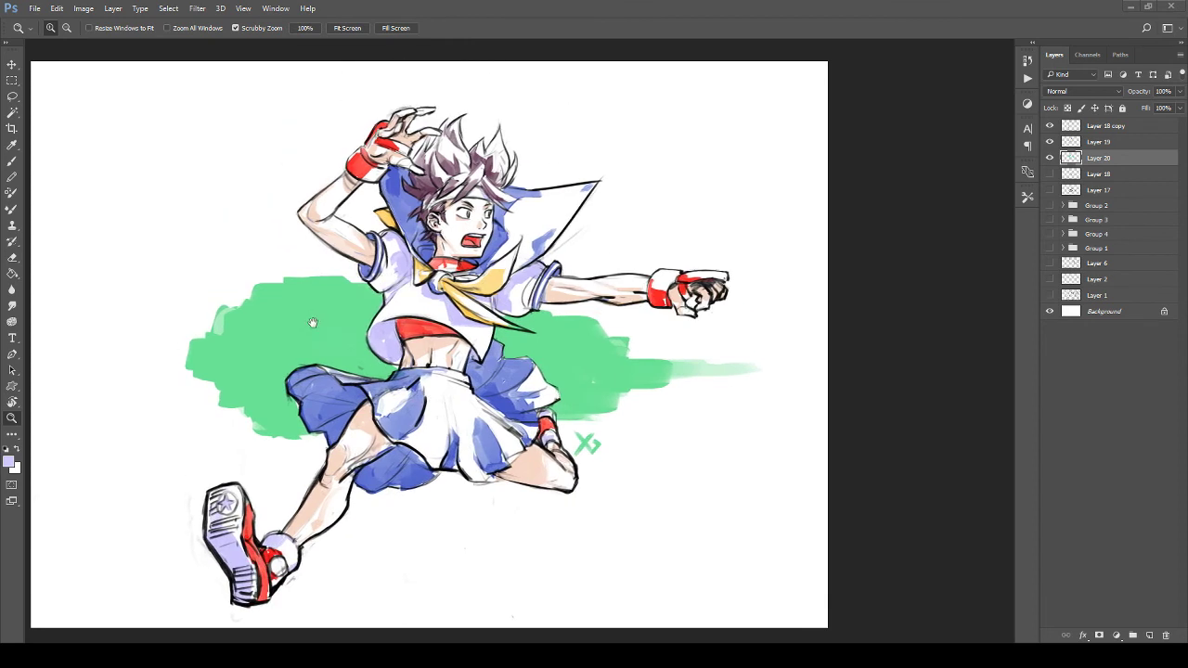
left_click_drag(310, 318, 297, 285)
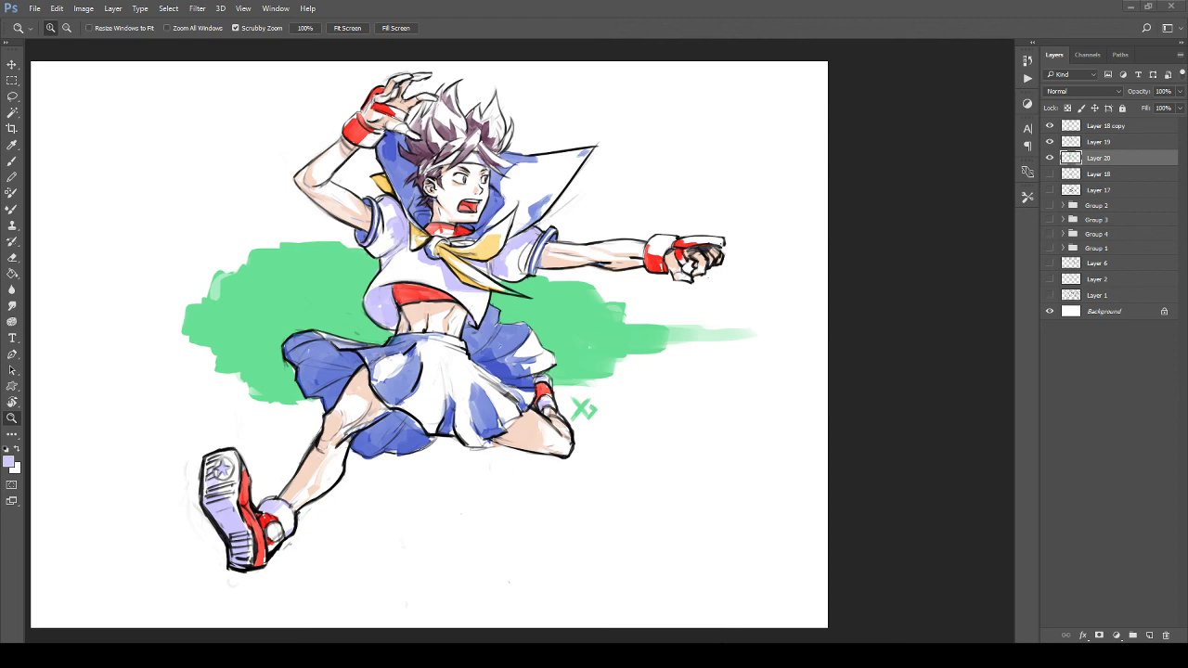
mouse_move(374, 273)
left_mouse_down()
mouse_move(321, 332)
mouse_move(299, 320)
mouse_move(331, 327)
mouse_move(314, 317)
left_mouse_up()
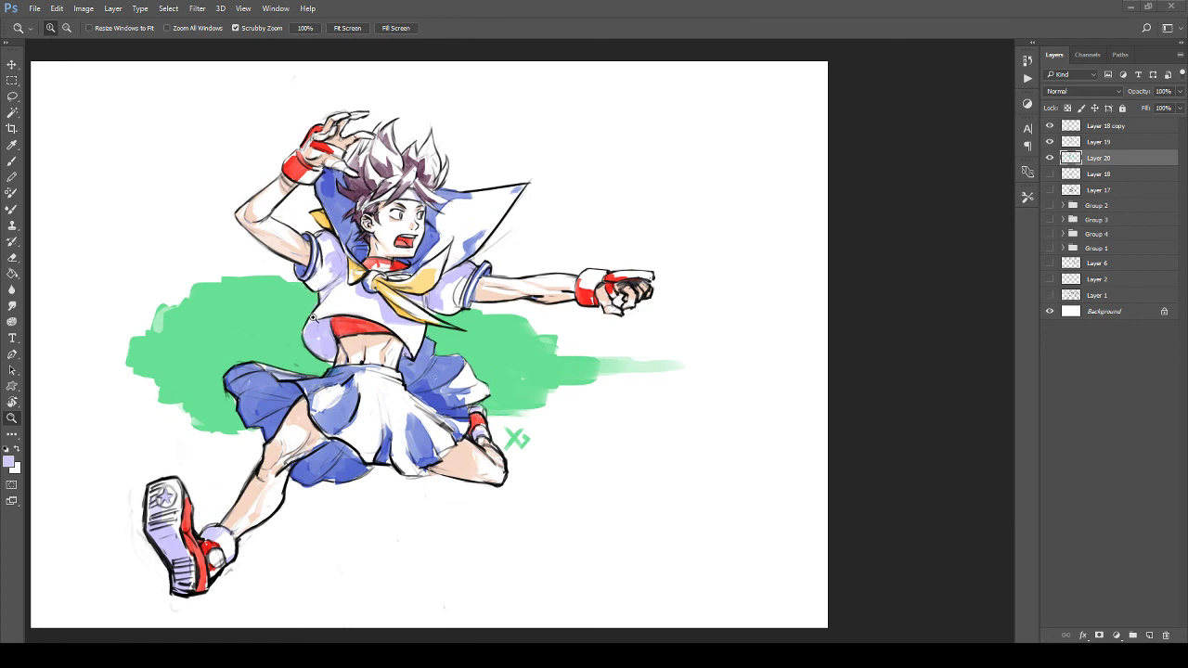